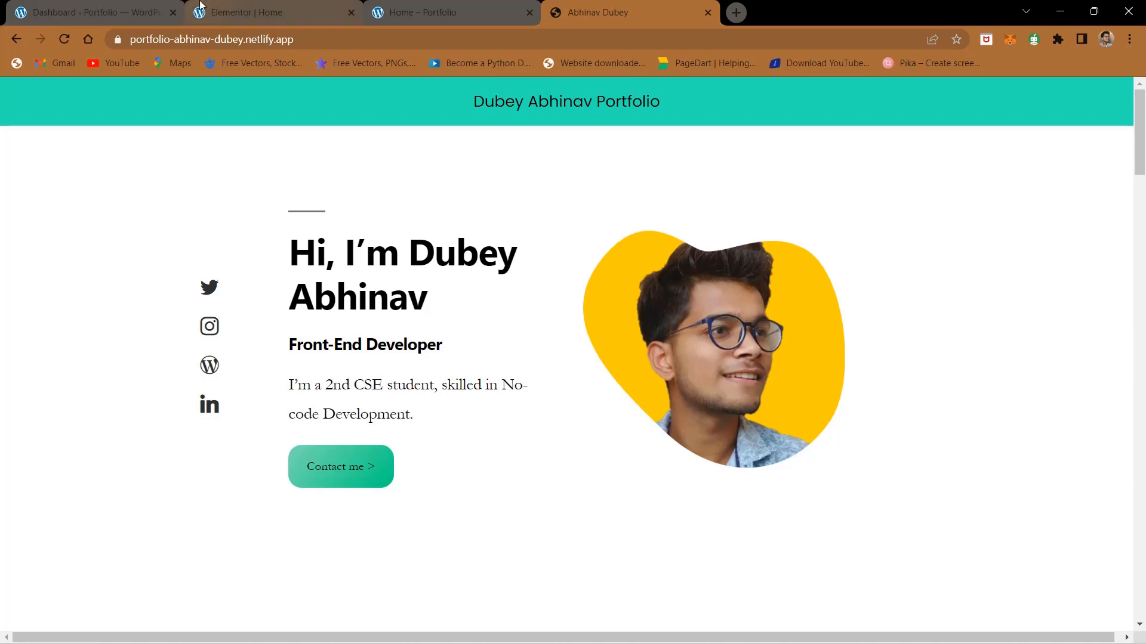
# Step: Switch to the WordPress dashboard and open the page for adding new plugins
pyautogui.click(75, 4)
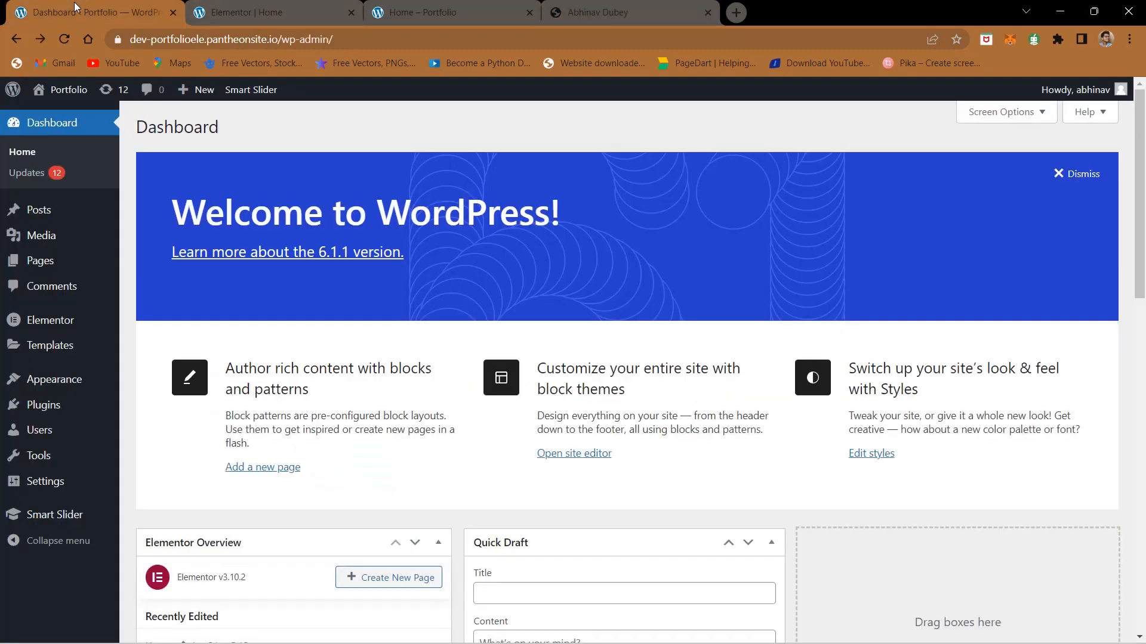
pyautogui.click(57, 407)
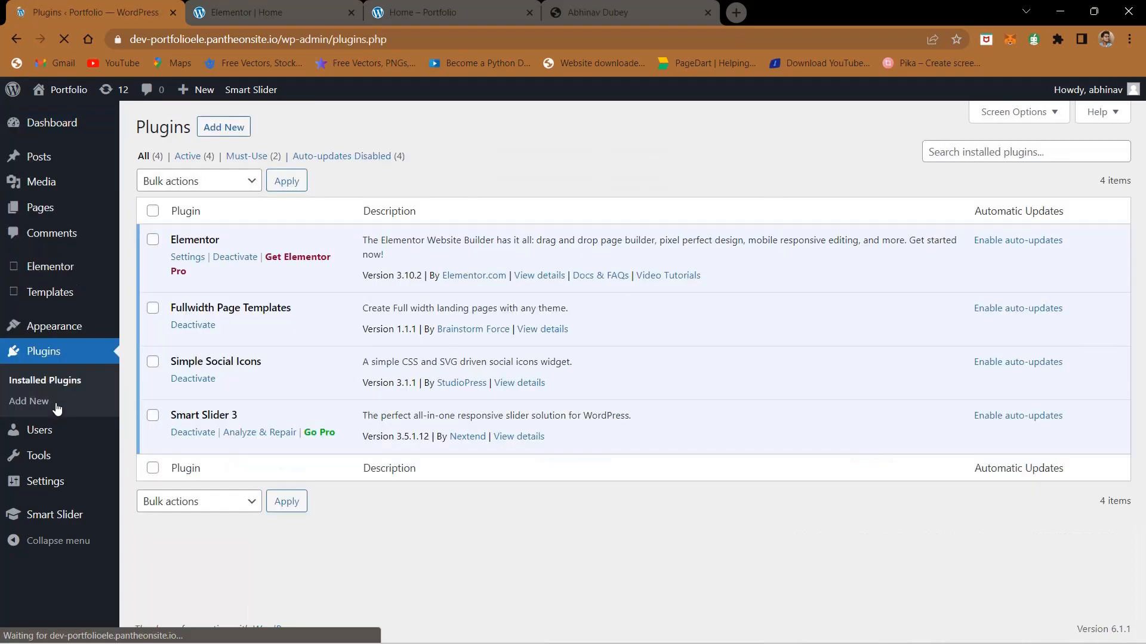
pyautogui.click(221, 128)
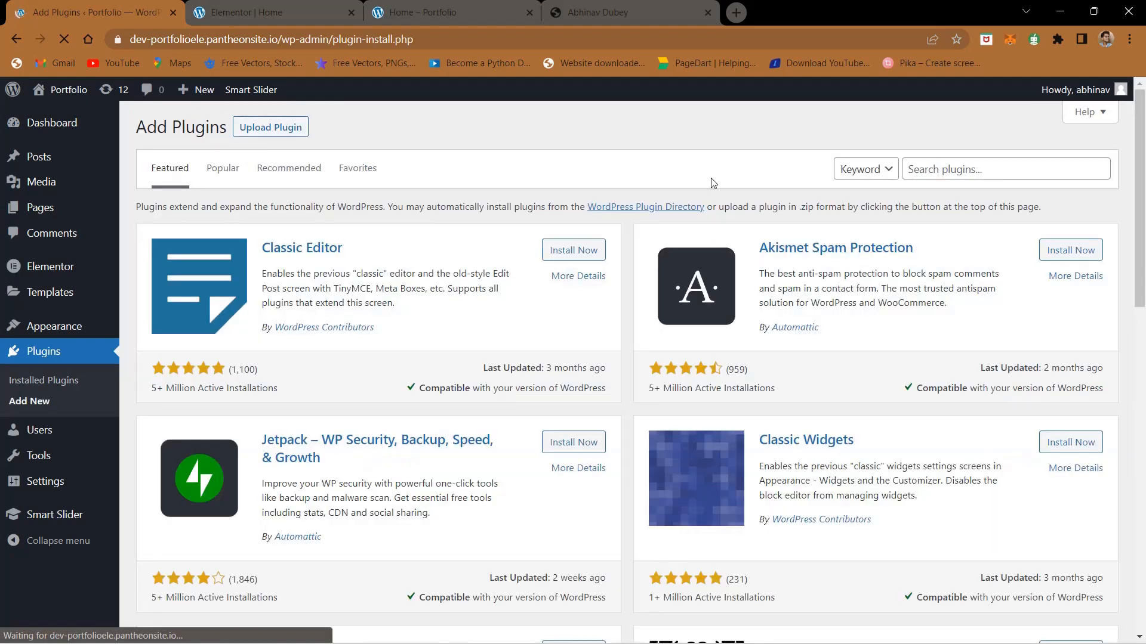
pyautogui.click(916, 167)
# Step: Examine the header bar and page layout of the finished portfolio site
pyautogui.click(685, 16)
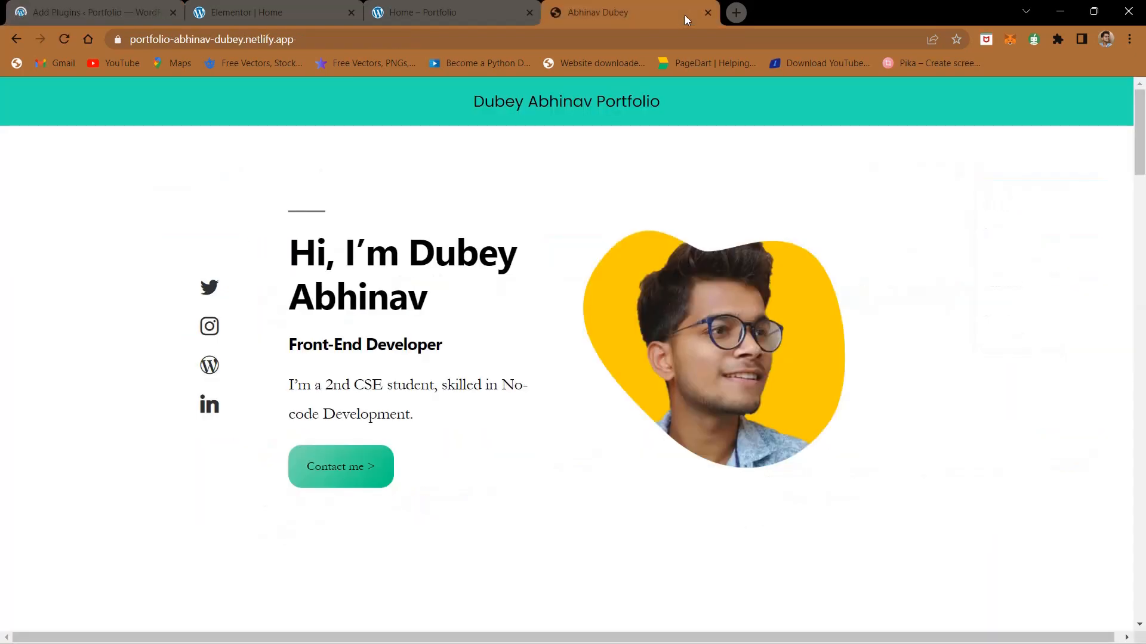
pyautogui.moveTo(463, 107); pyautogui.dragTo(742, 104)
pyautogui.click(742, 103)
pyautogui.scroll(-5, 567, 248)
pyautogui.scroll(-10, 566, 248)
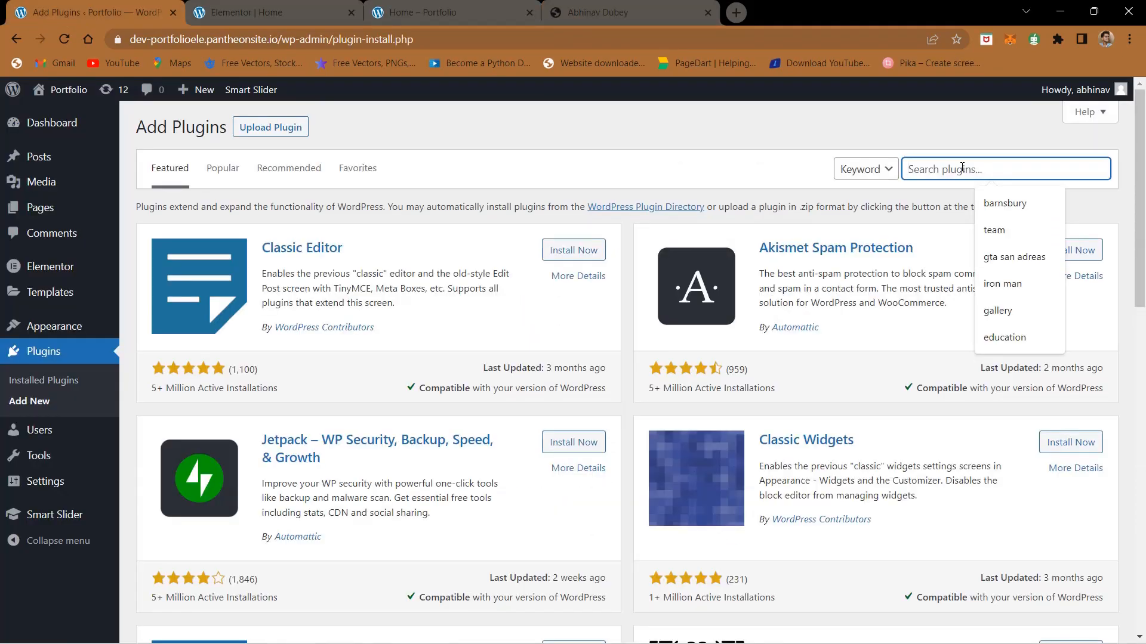
# Step: Search the plugin directory for "mystickymenu" and install the myStickymenu plugin by Premio
pyautogui.write('mystickymenu')
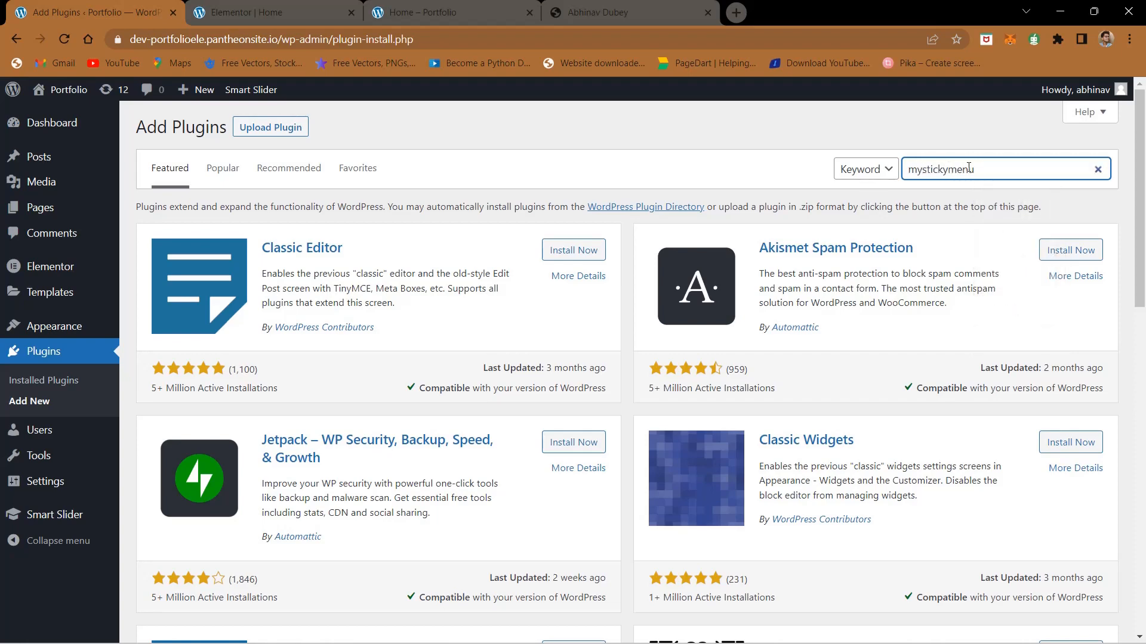
pyautogui.scroll(6, 969, 169)
pyautogui.scroll(3, 977, 175)
pyautogui.hscroll(4, 977, 175)
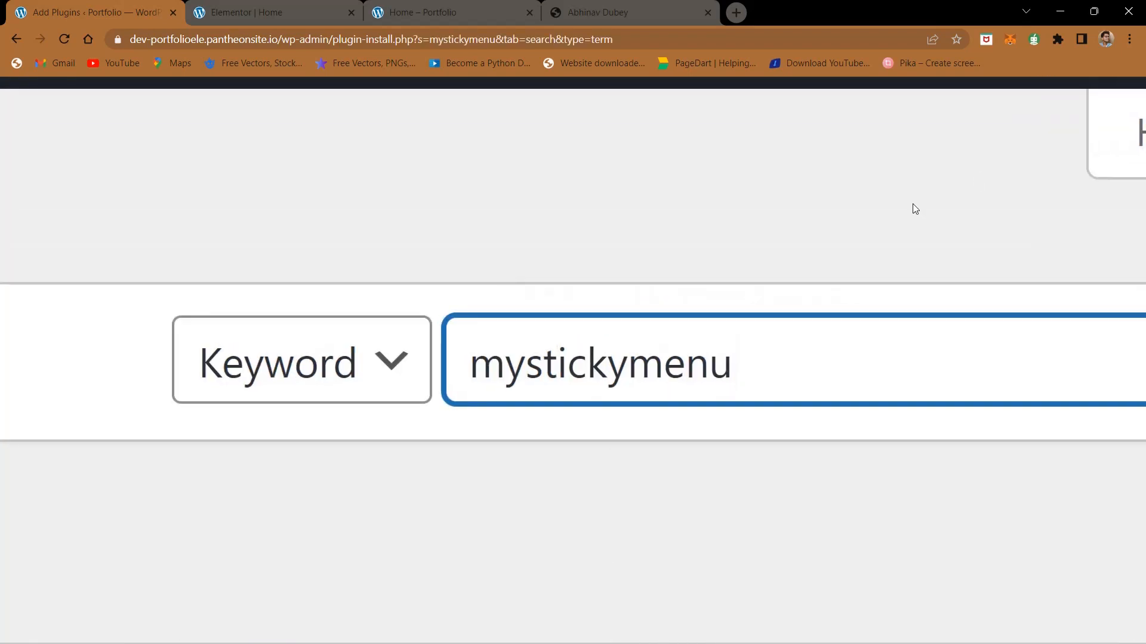
pyautogui.scroll(-9, 915, 209)
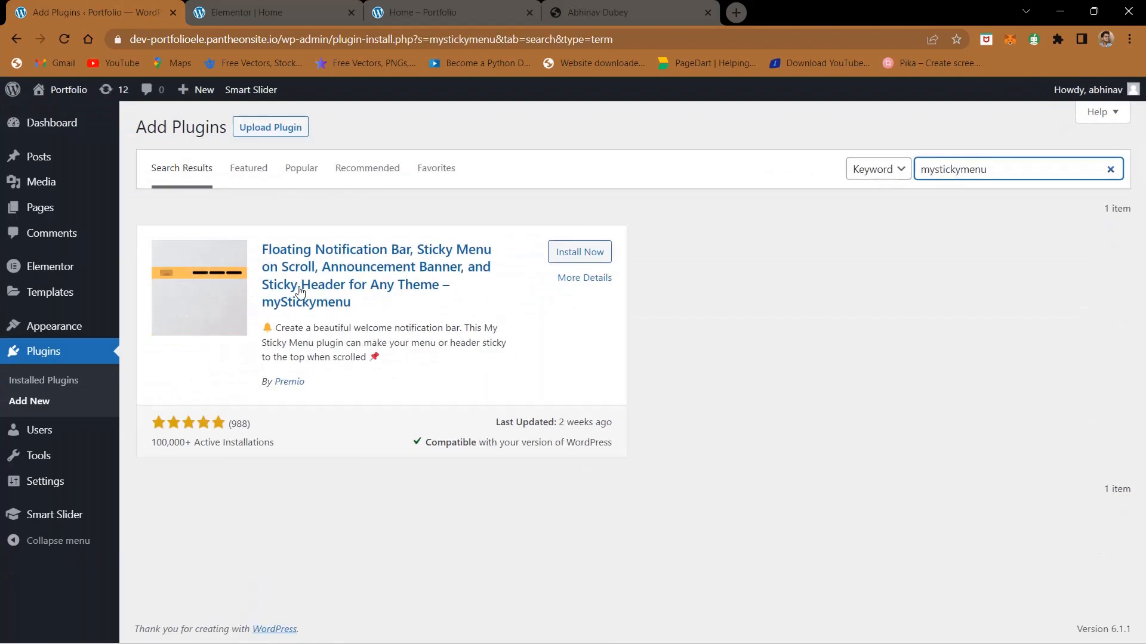
pyautogui.scroll(8, 300, 291)
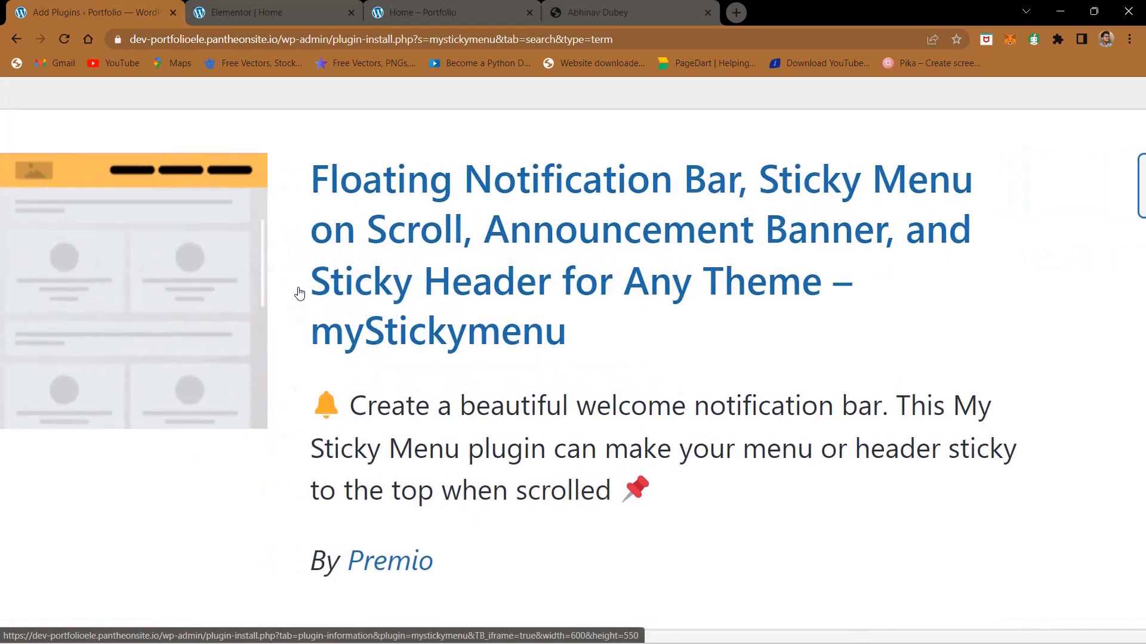
pyautogui.scroll(-8, 499, 281)
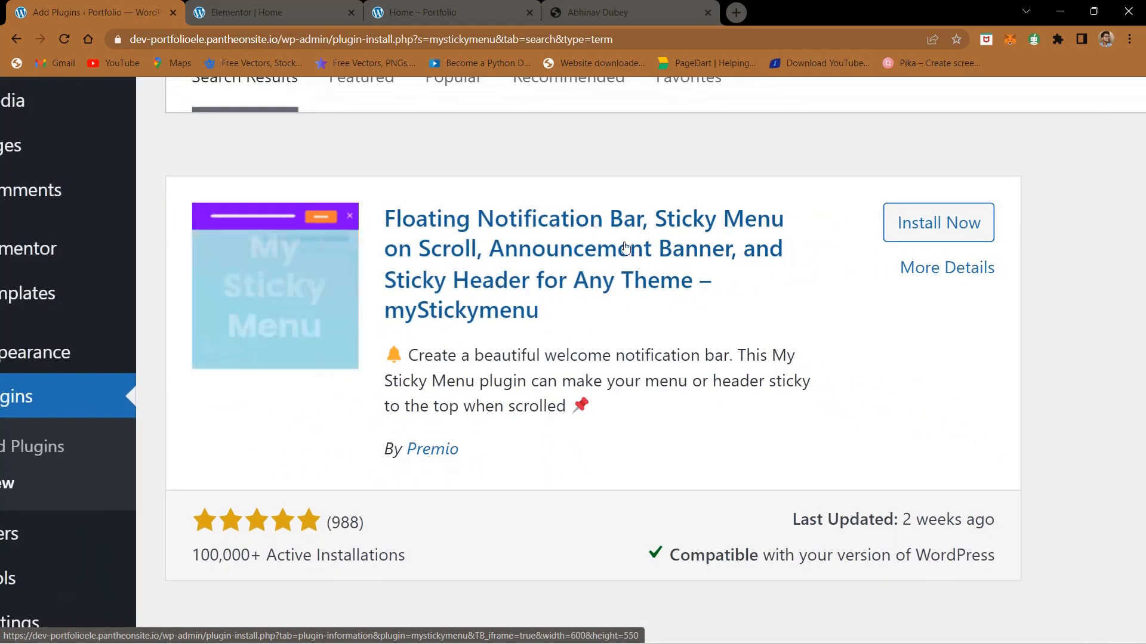
pyautogui.click(923, 237)
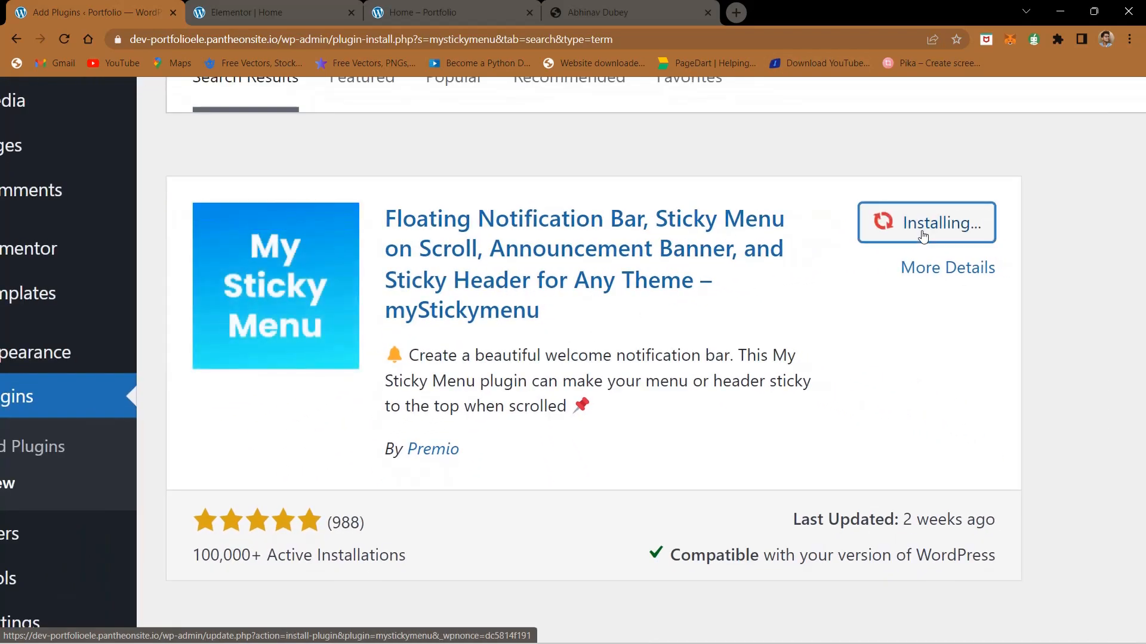
pyautogui.scroll(-8, 861, 374)
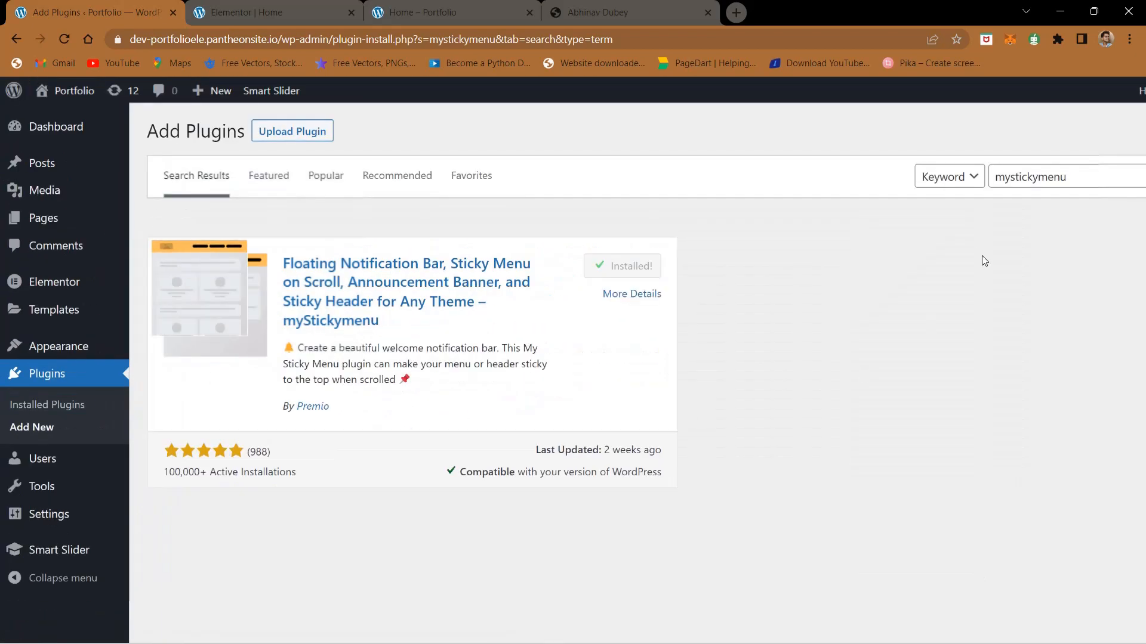
# Step: Search the plugin directory for "social icon" and install Social Icons Widget & Block by WPZOOM
pyautogui.doubleClick(1037, 180)
pyautogui.click(990, 173)
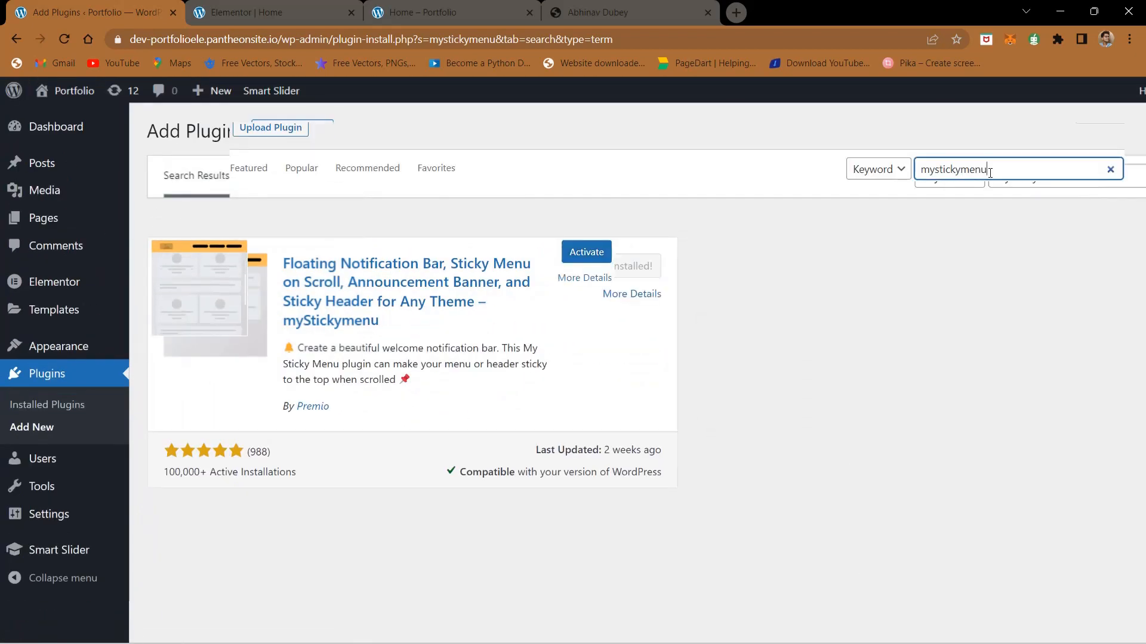
pyautogui.doubleClick(989, 173)
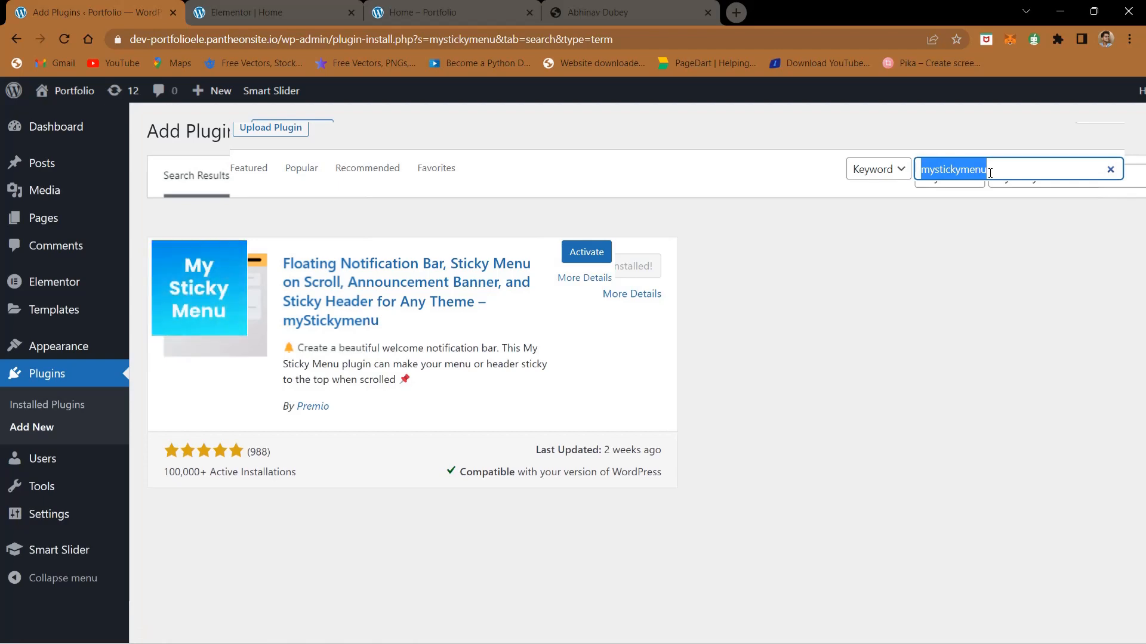
pyautogui.write('so')
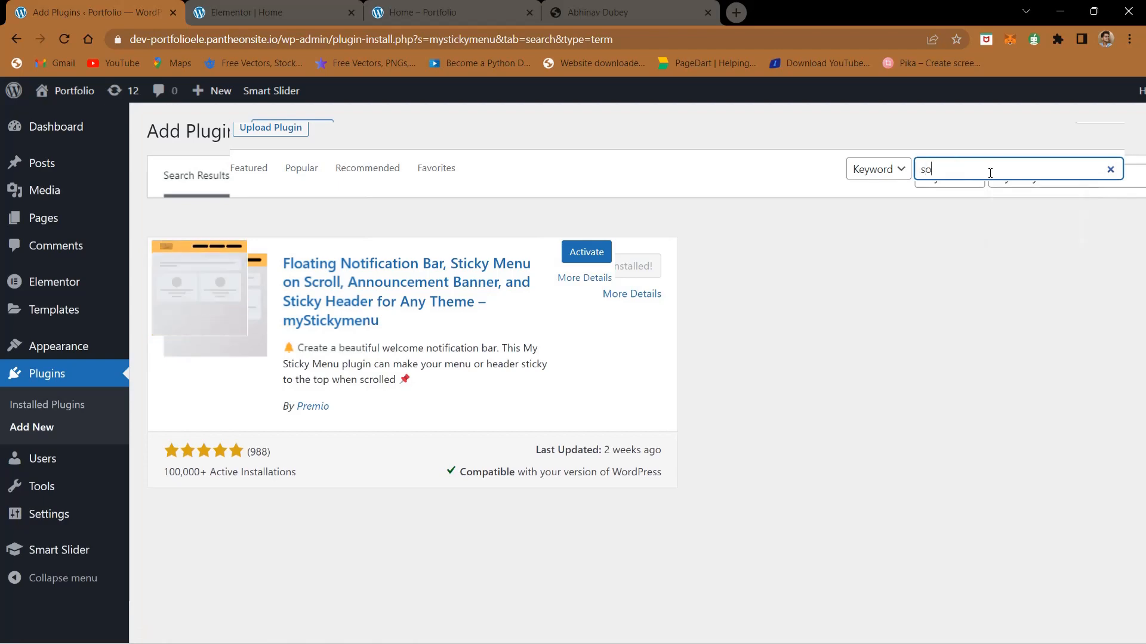
pyautogui.write('cial ')
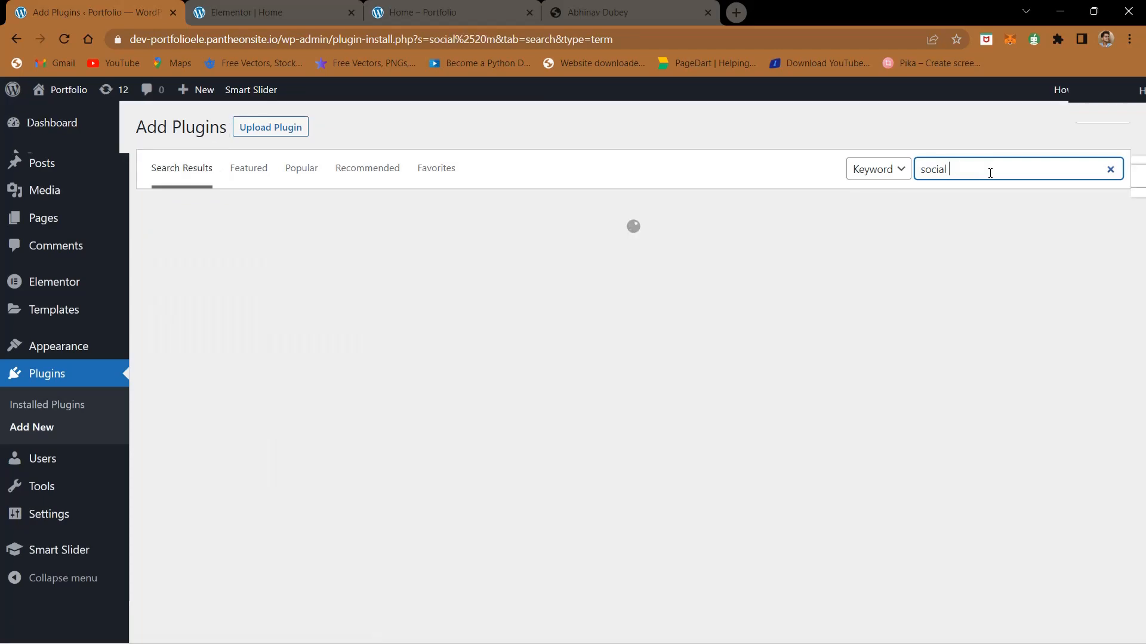
pyautogui.write('micon')
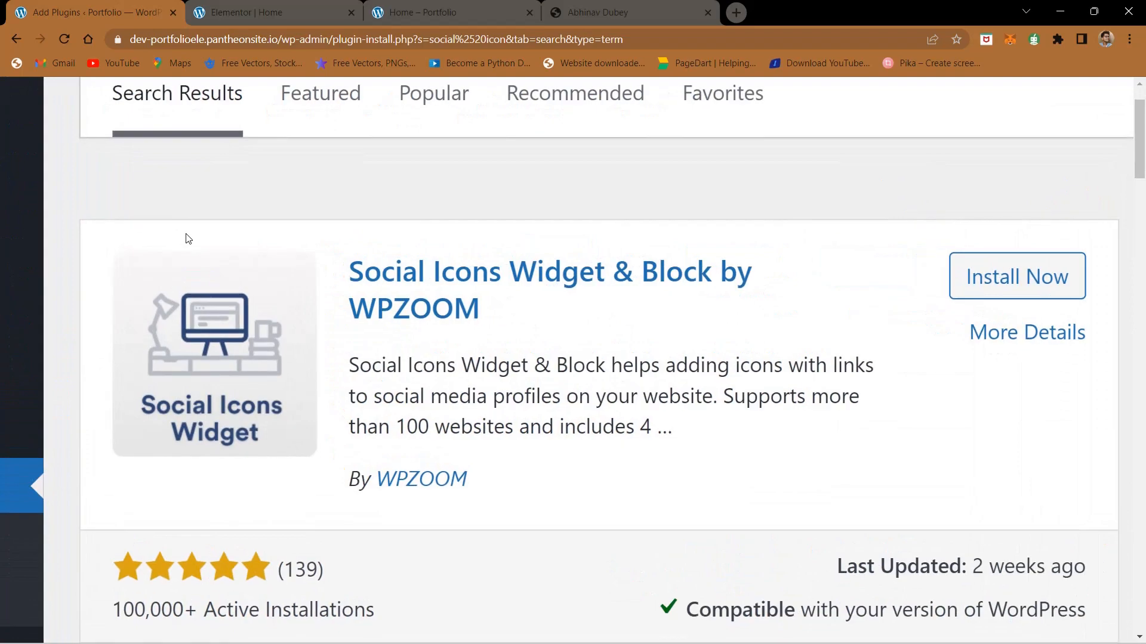
pyautogui.hscroll(1, 186, 234)
pyautogui.scroll(-1, 186, 234)
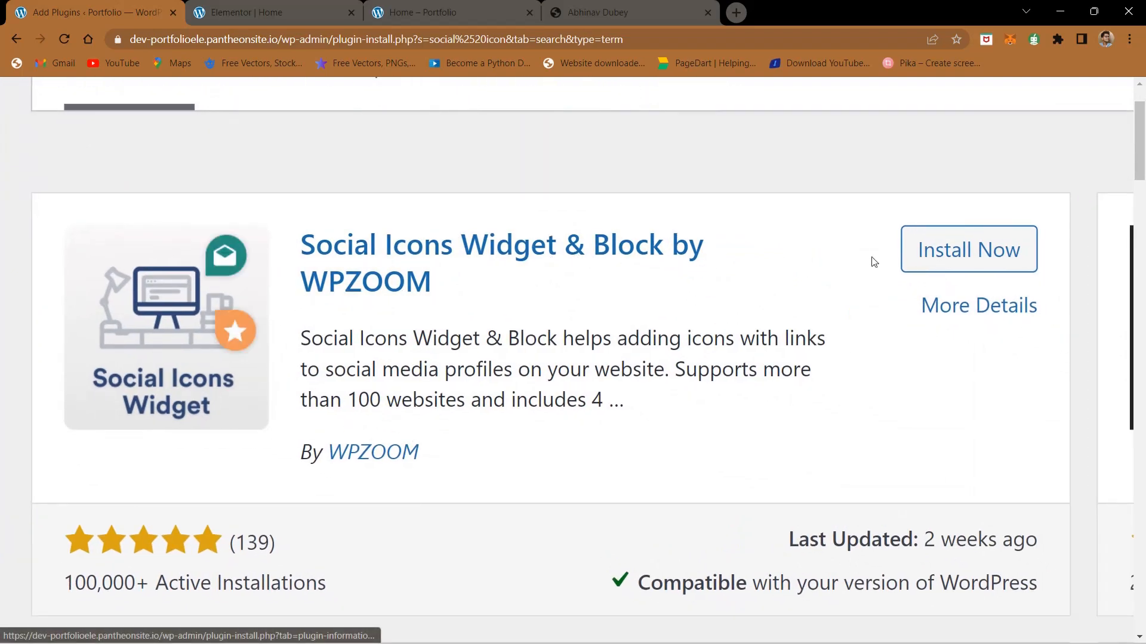
pyautogui.click(936, 268)
pyautogui.scroll(-5, 772, 327)
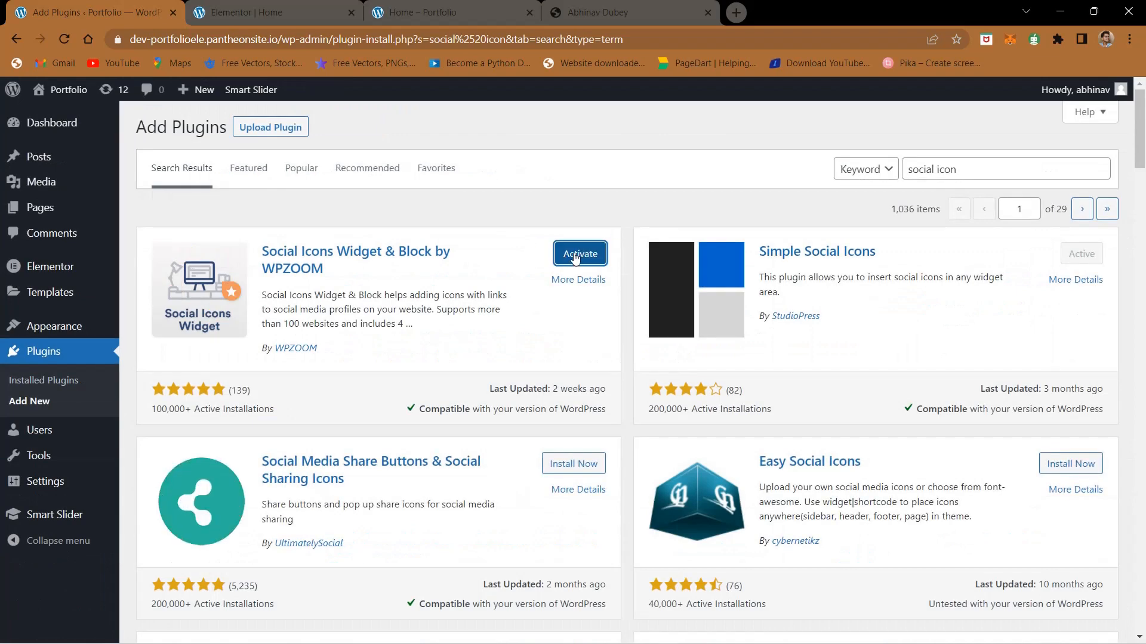
# Step: Bulk-activate the myStickymenu and Social Icons Widget & Block by WPZOOM plugins from the installed plugins list
pyautogui.click(16, 357)
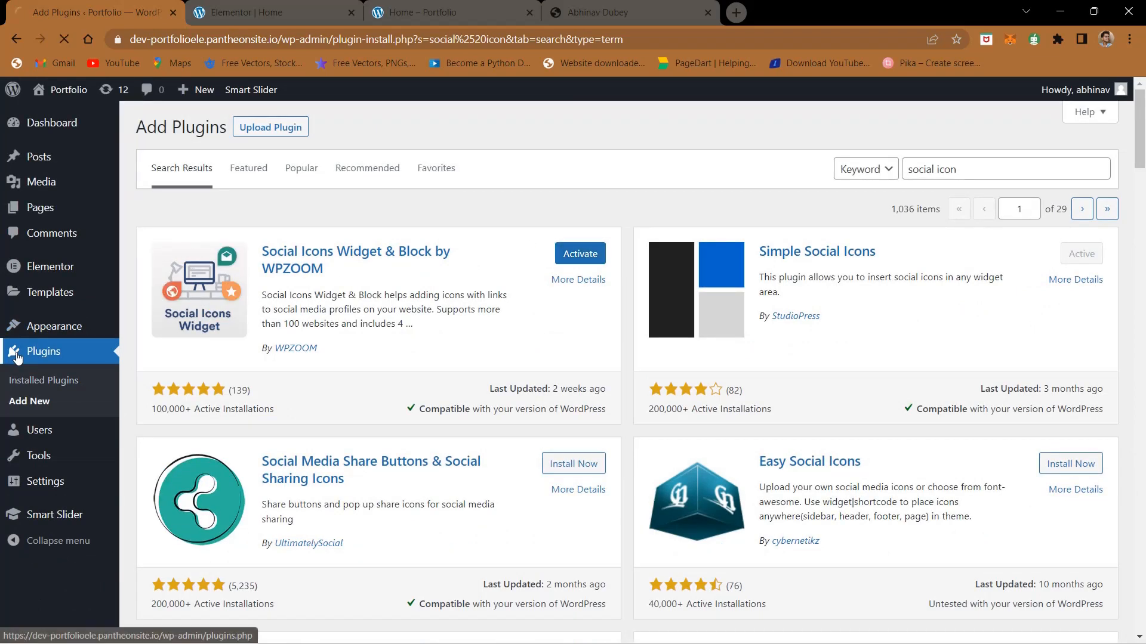
pyautogui.scroll(-1, 17, 357)
pyautogui.scroll(5, 16, 354)
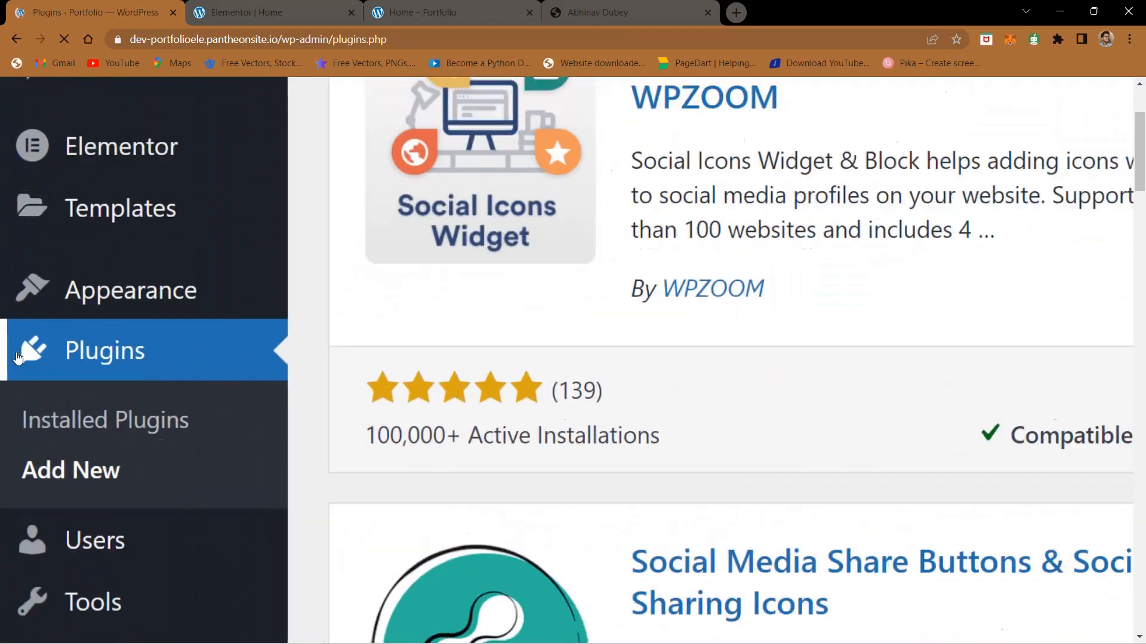
pyautogui.scroll(-6, 383, 361)
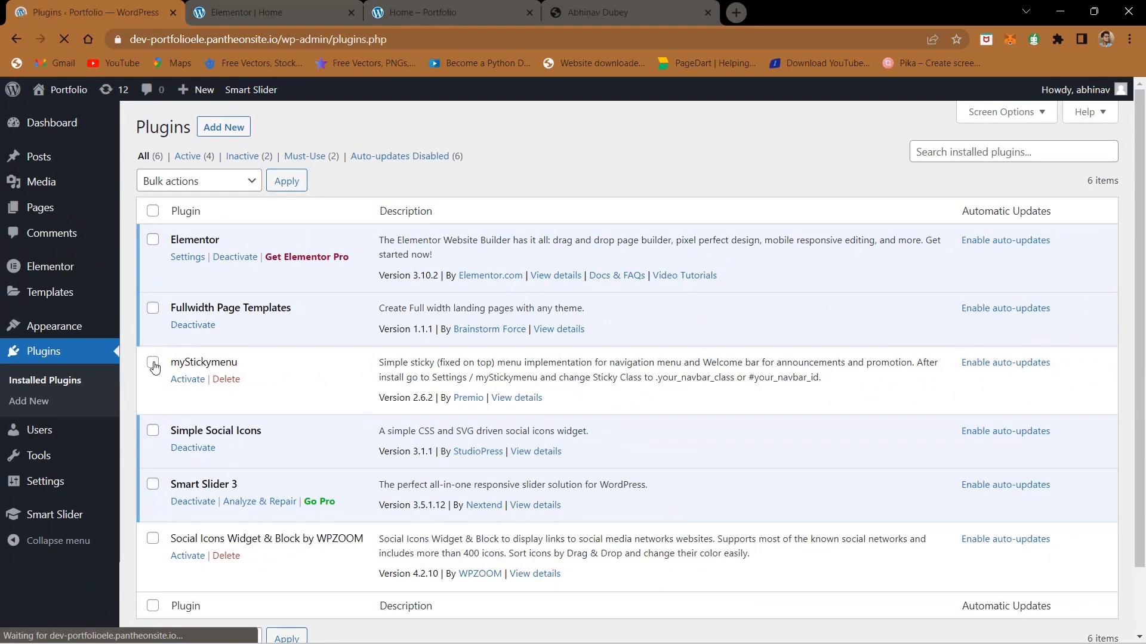
pyautogui.click(154, 362)
pyautogui.scroll(-1, 154, 364)
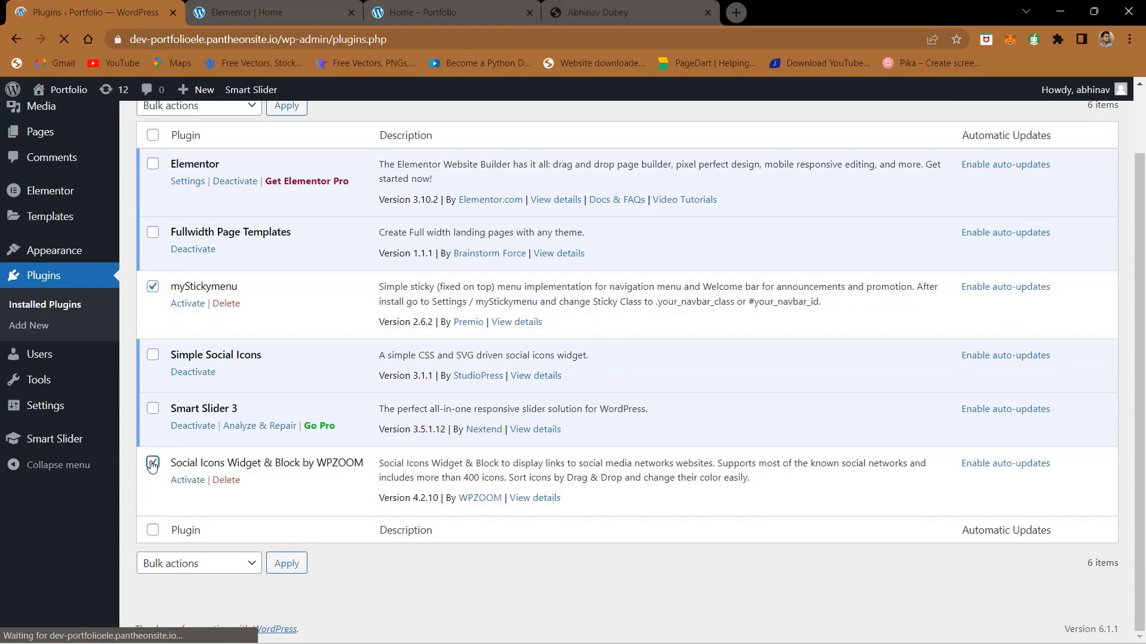
pyautogui.scroll(1, 152, 466)
pyautogui.click(161, 181)
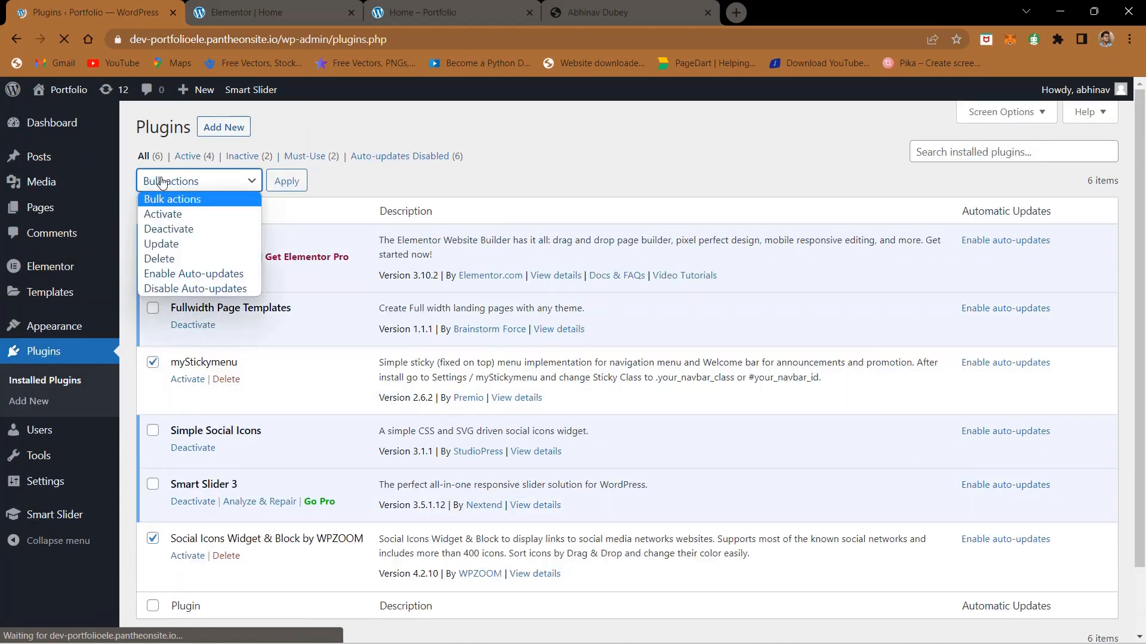
pyautogui.click(161, 217)
pyautogui.click(292, 190)
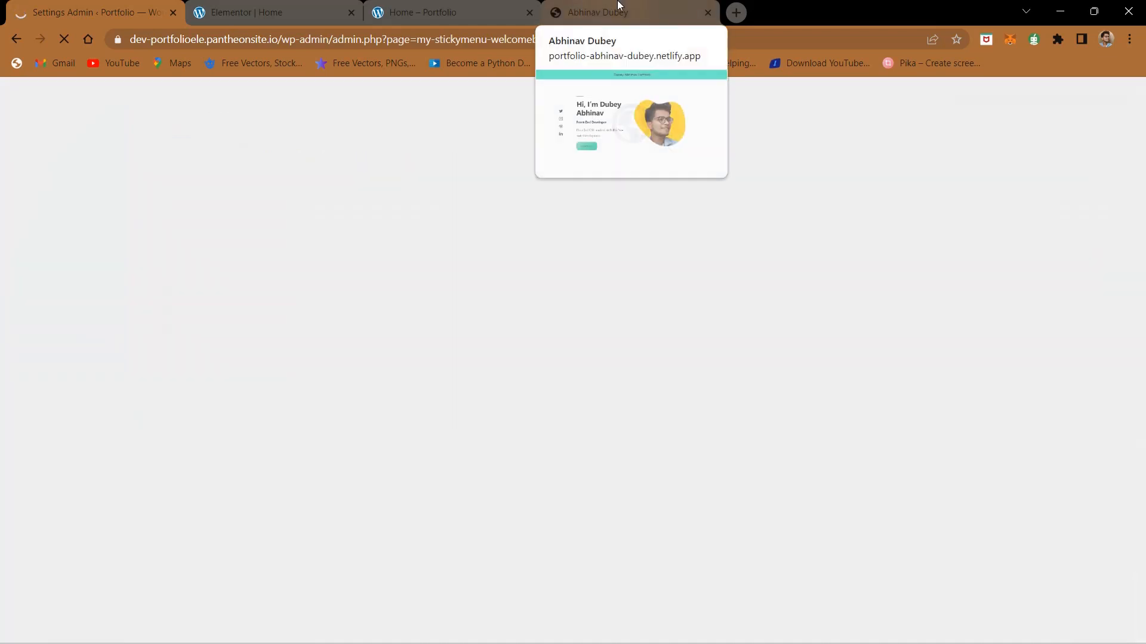
# Step: Check the header title on the finished portfolio site and return to the myStickymenu settings
pyautogui.click(618, 7)
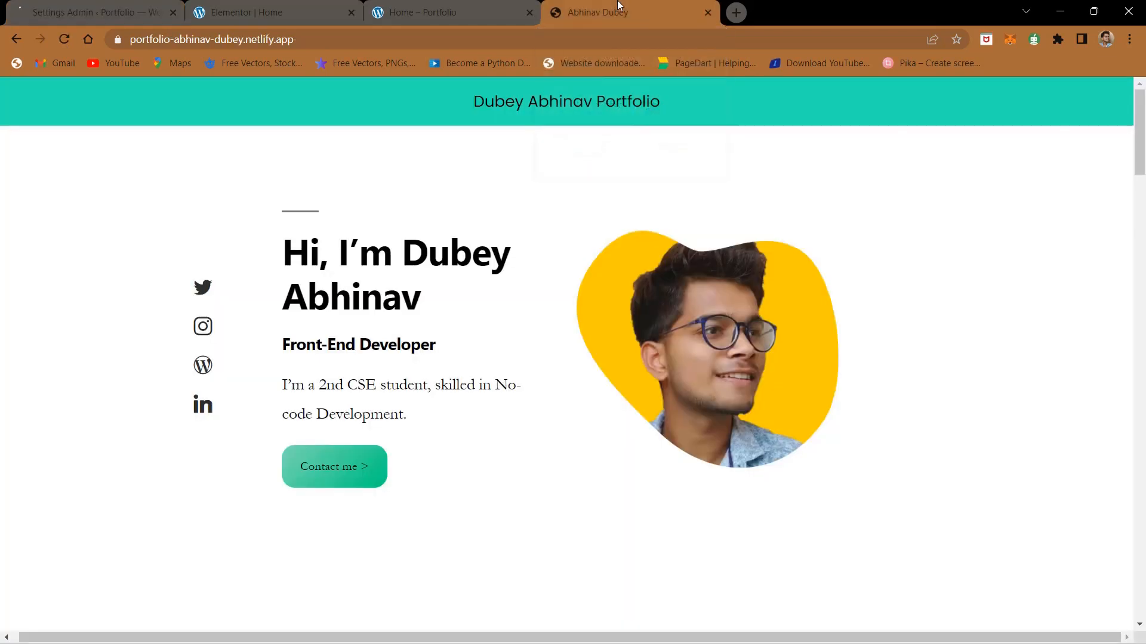
pyautogui.tripleClick(489, 102)
pyautogui.click(412, 174)
pyautogui.click(82, 5)
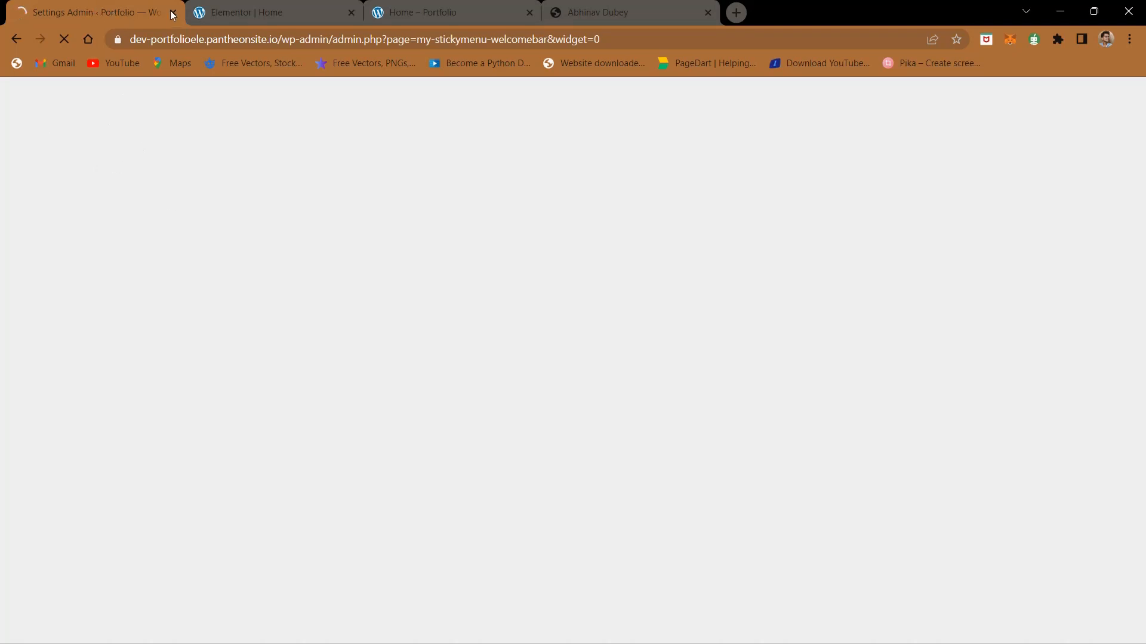
pyautogui.click(237, 12)
pyautogui.click(59, 5)
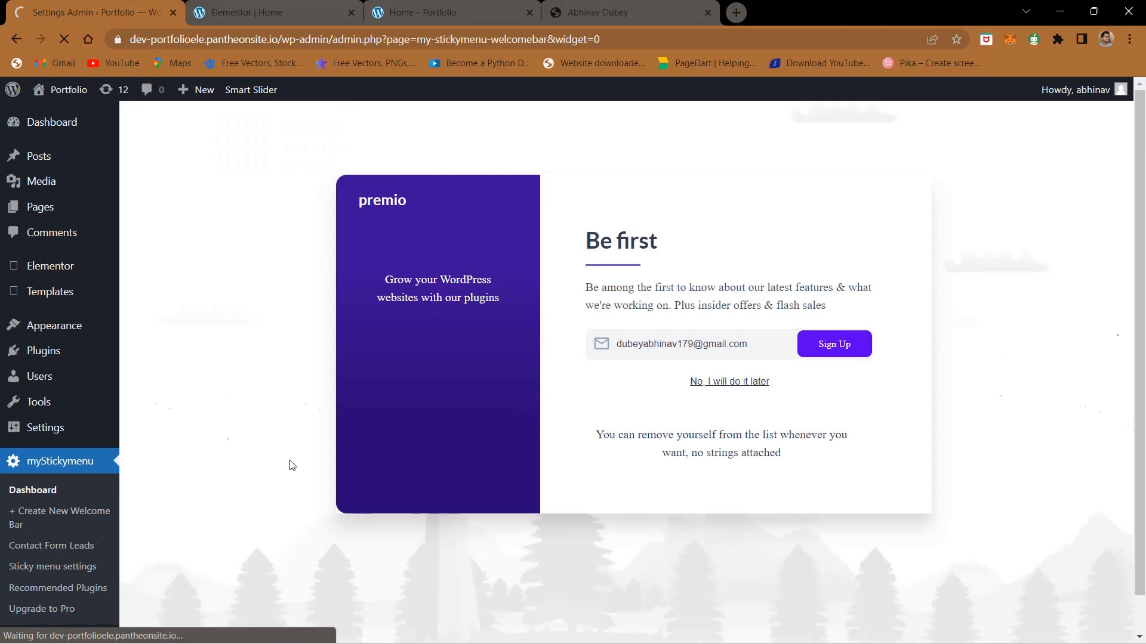
# Step: Create a new myStickymenu welcome bar and switch it on
pyautogui.scroll(-1, 292, 465)
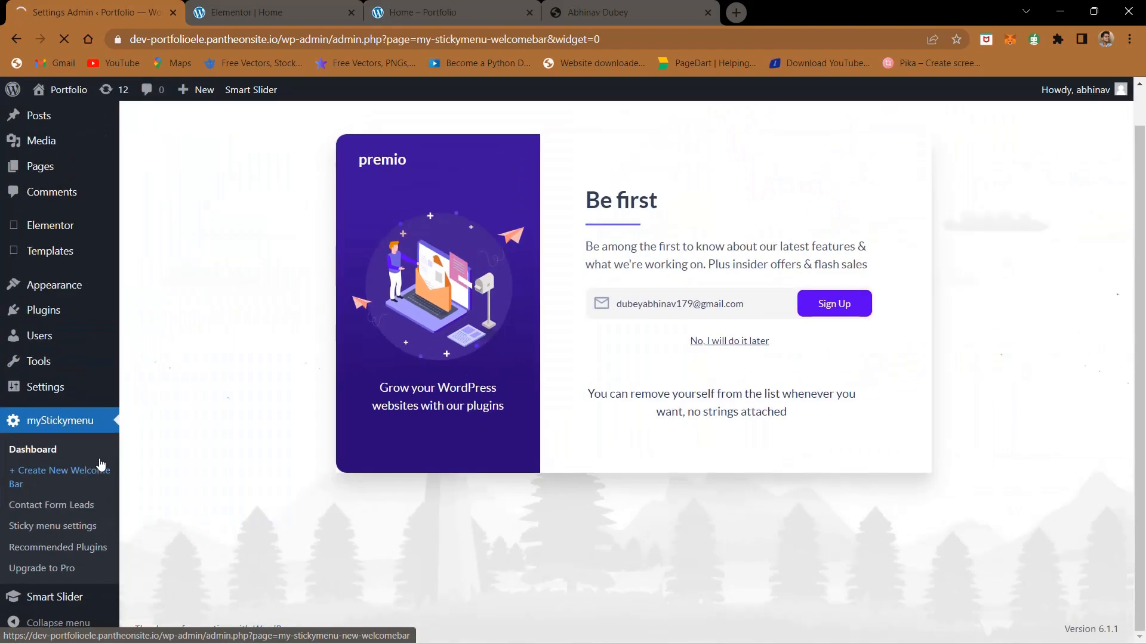
pyautogui.click(100, 465)
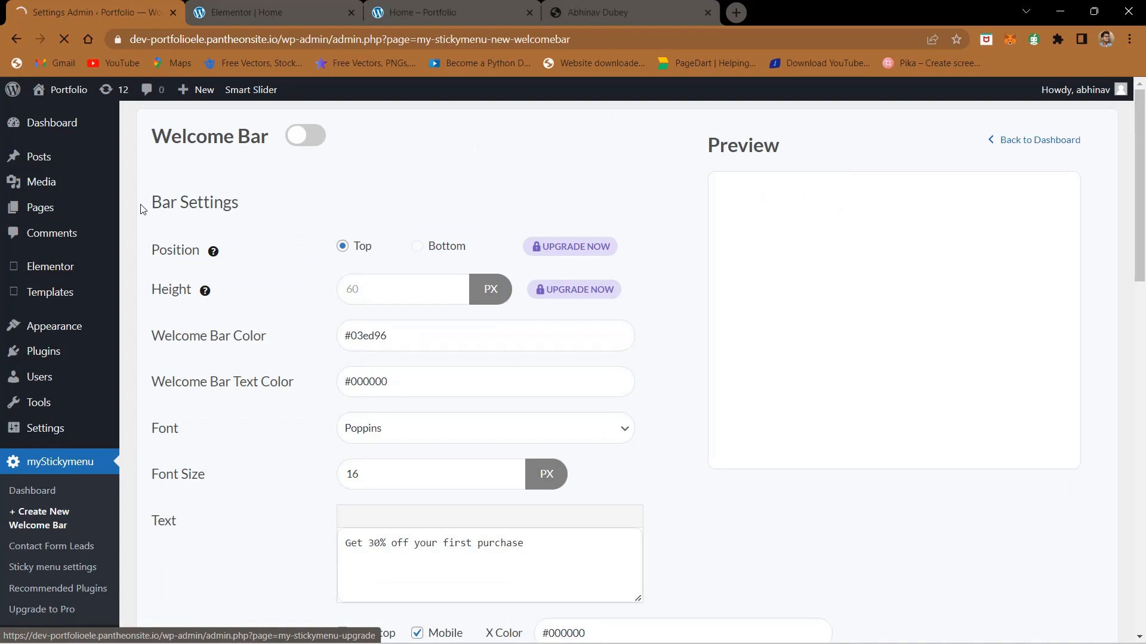
pyautogui.click(304, 142)
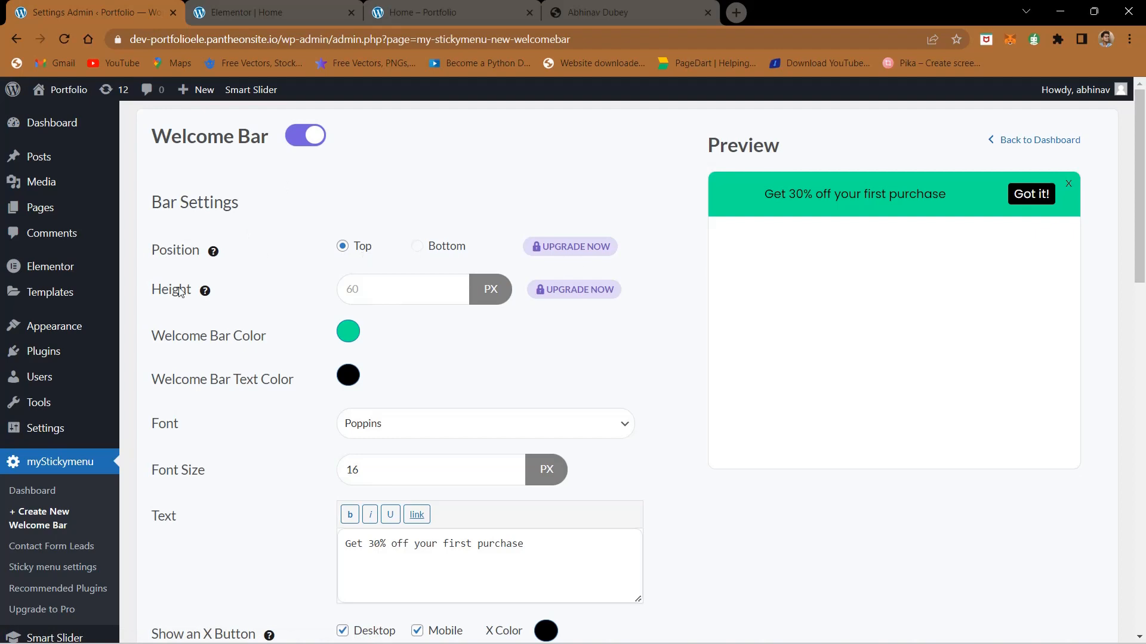
# Step: Set the welcome bar color to #24E2B3, using the color code noted in the Notepad file
pyautogui.scroll(-2, 250, 279)
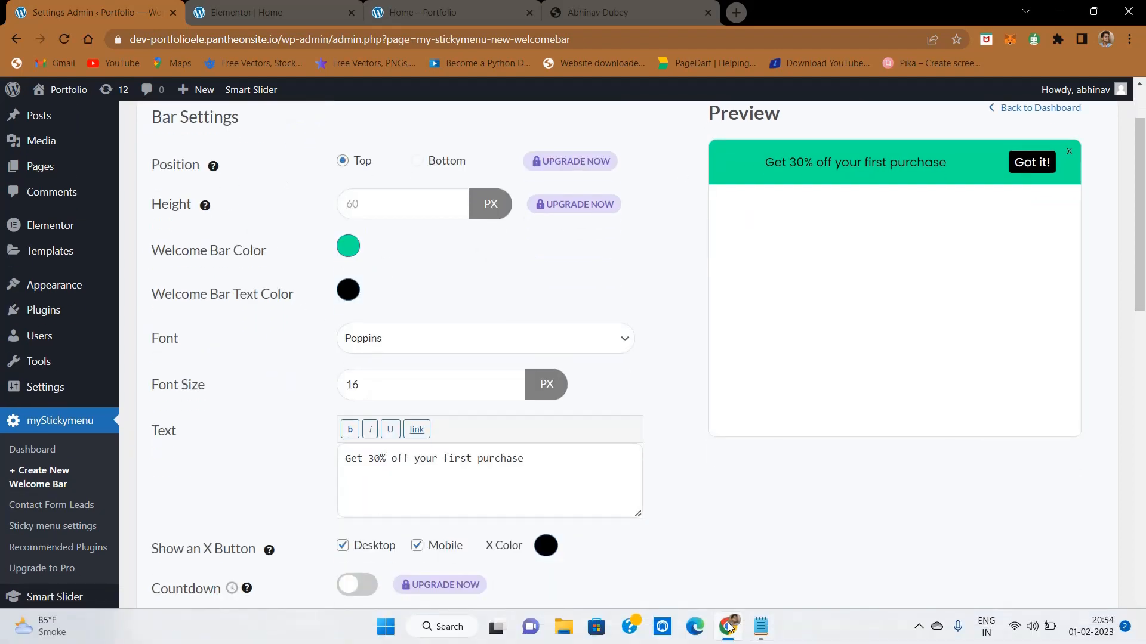
pyautogui.click(760, 631)
pyautogui.moveTo(753, 304); pyautogui.dragTo(873, 302)
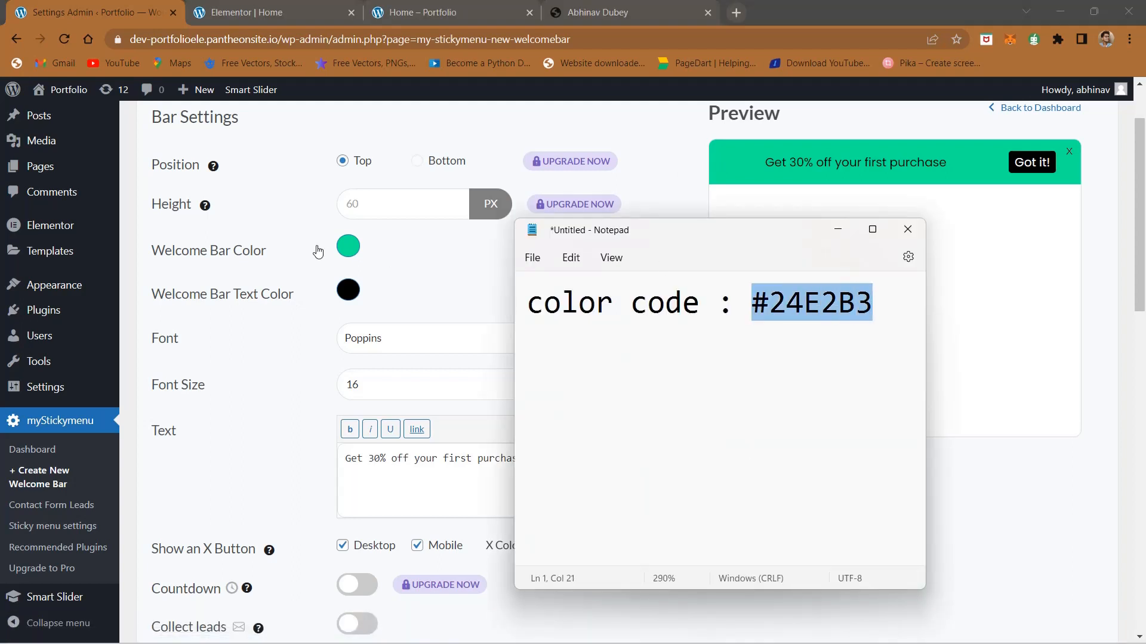
pyautogui.click(357, 238)
pyautogui.click(352, 246)
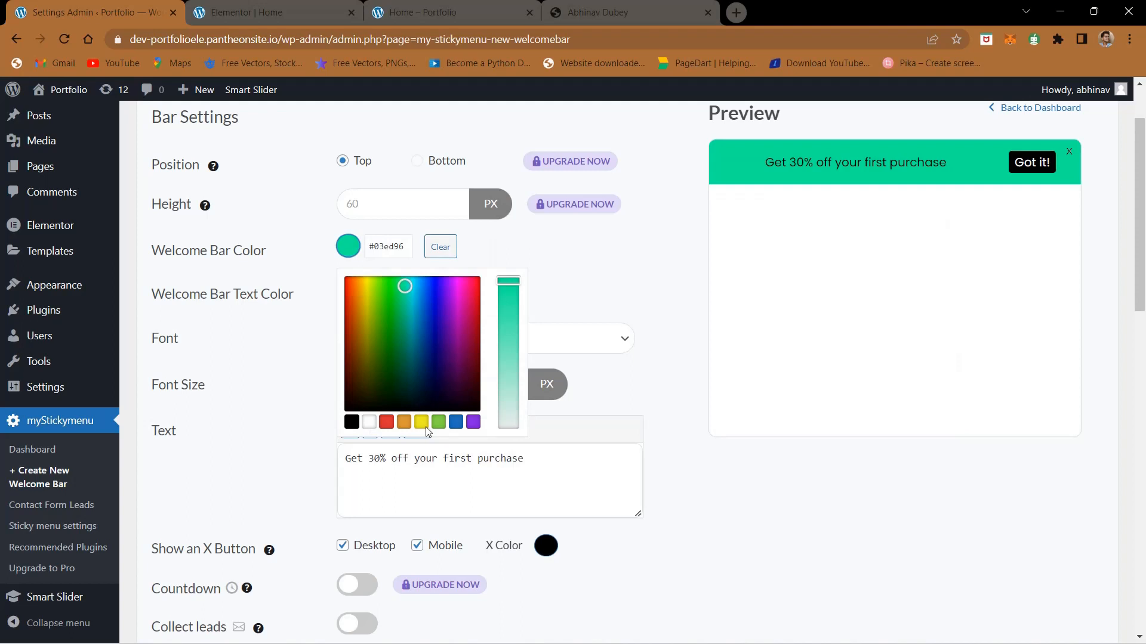
pyautogui.scroll(-1, 468, 324)
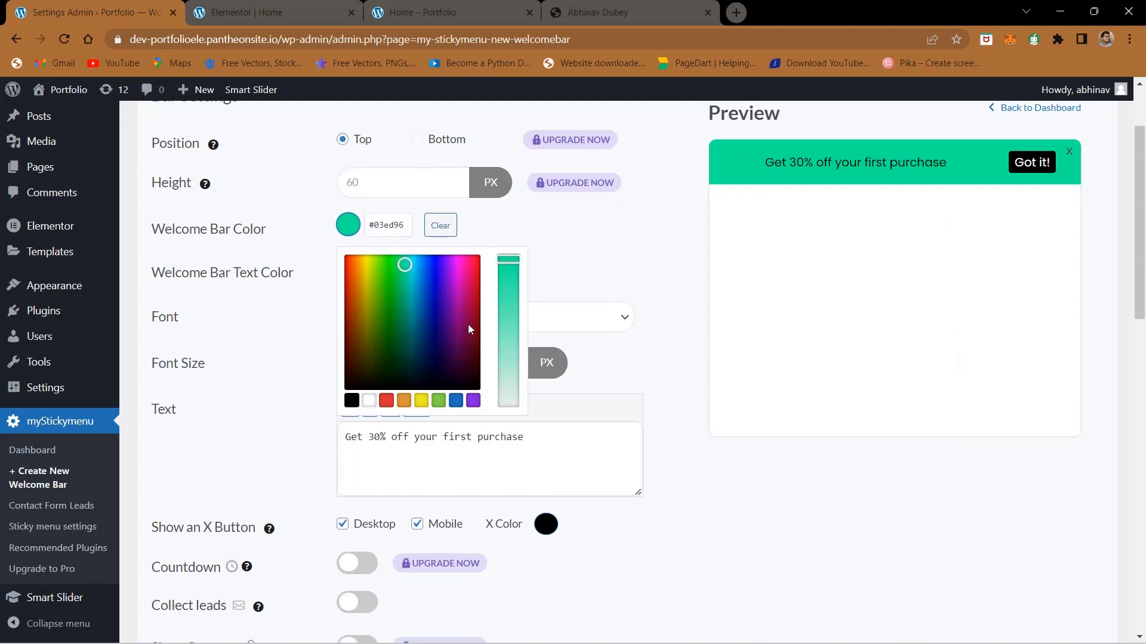
pyautogui.tripleClick(386, 226)
pyautogui.write('#24a2b3')
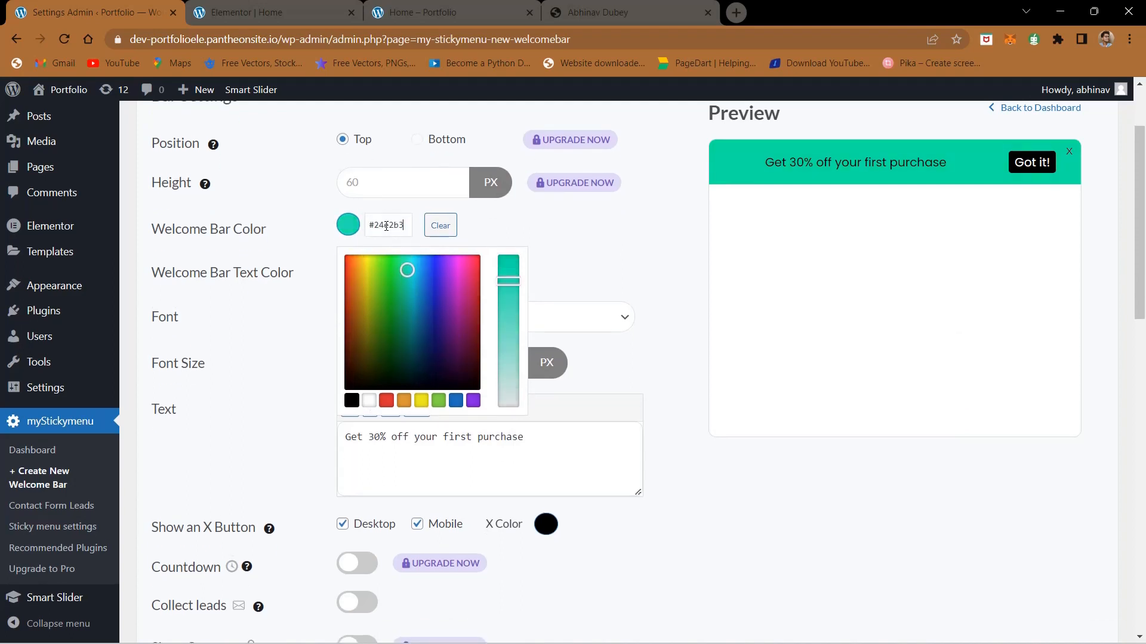
pyautogui.click(499, 241)
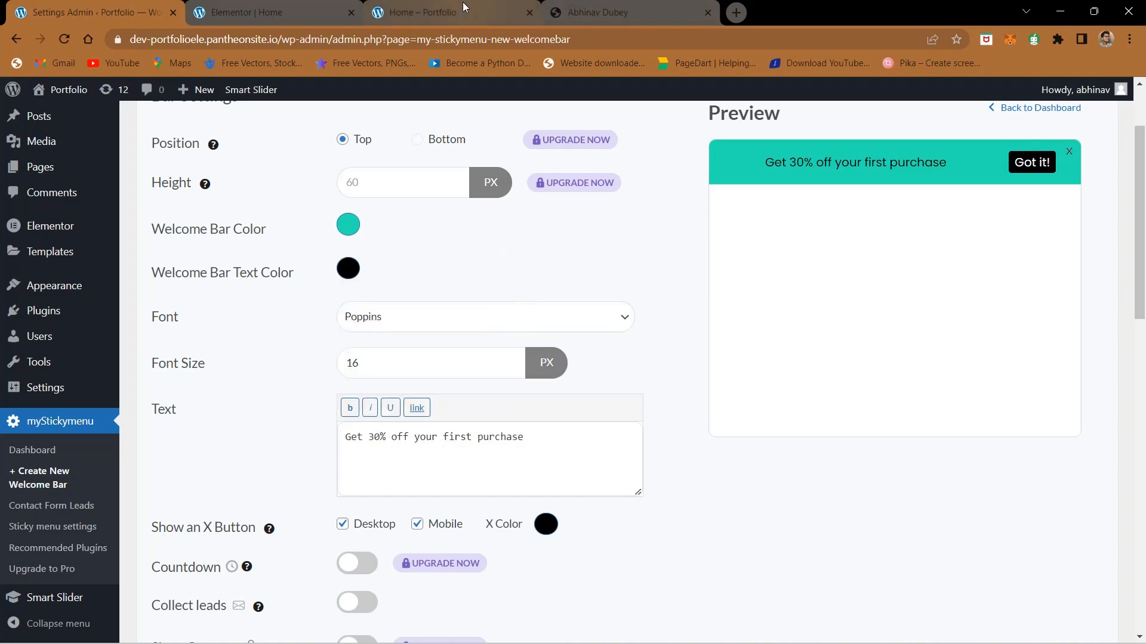
# Step: Check the finished site's header title and replace the welcome bar text with the owner's full name followed by "Portfolio"
pyautogui.click(591, 12)
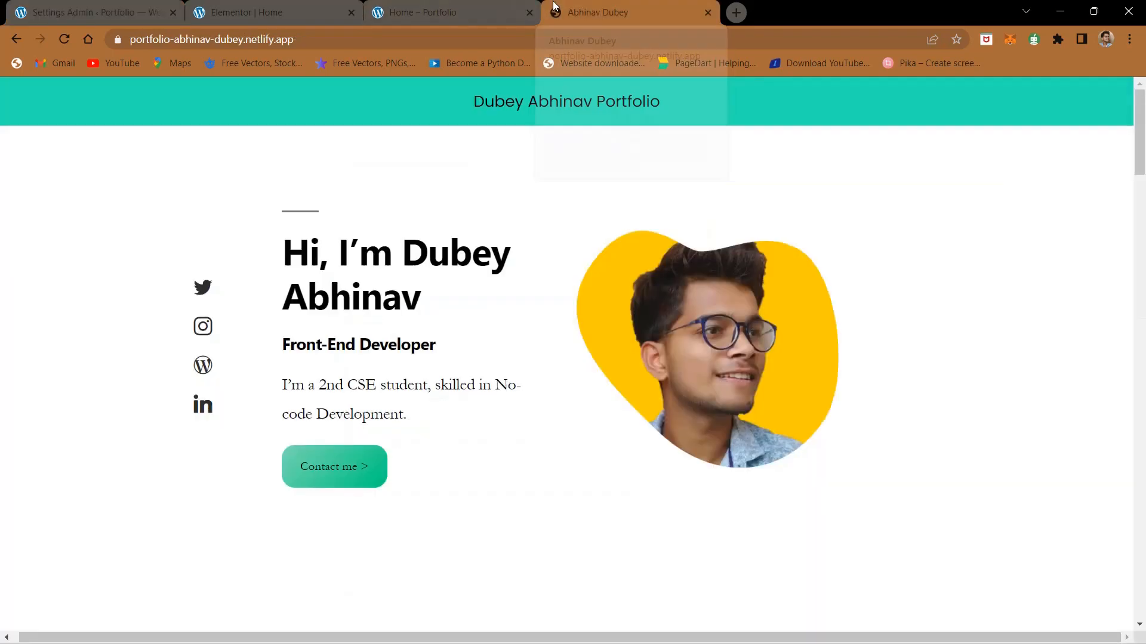
pyautogui.click(132, 6)
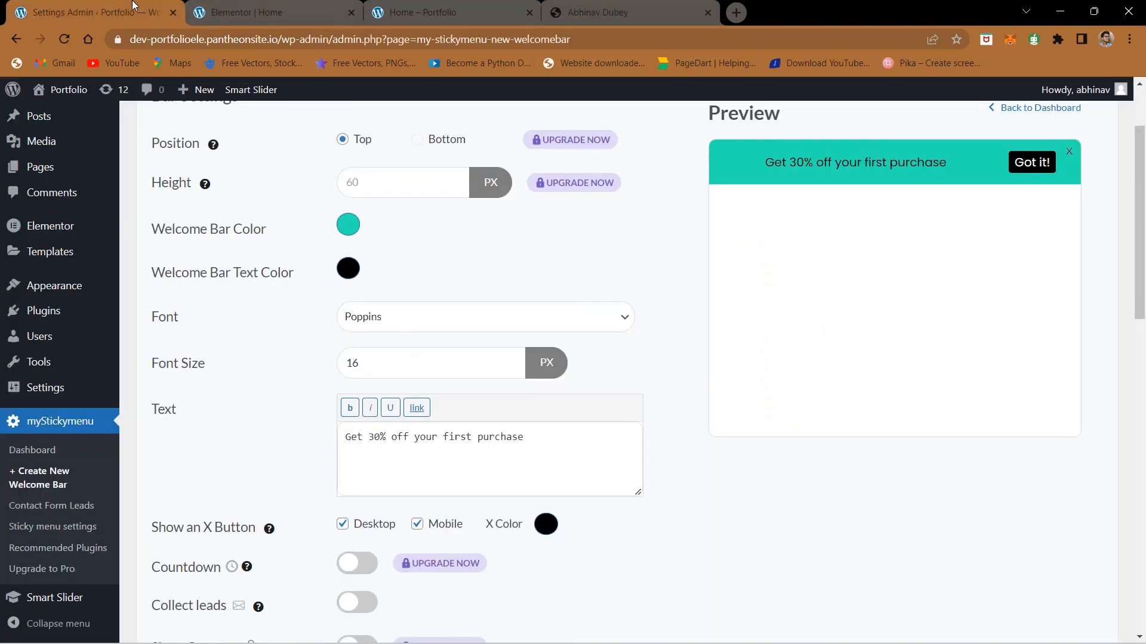
pyautogui.scroll(-1, 288, 310)
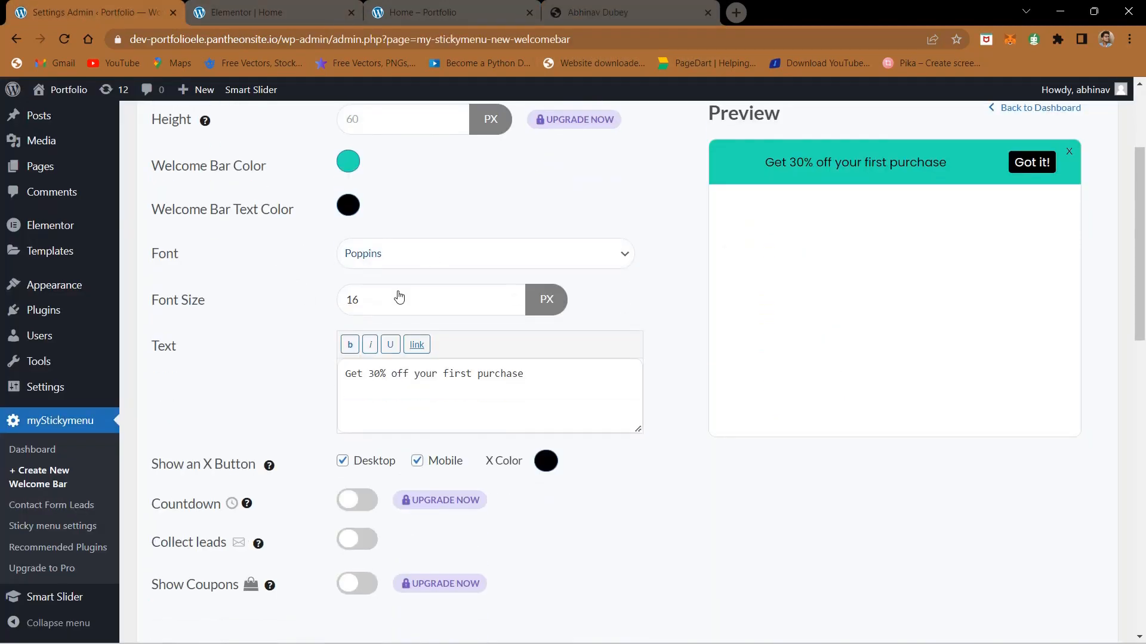
pyautogui.scroll(-1, 302, 382)
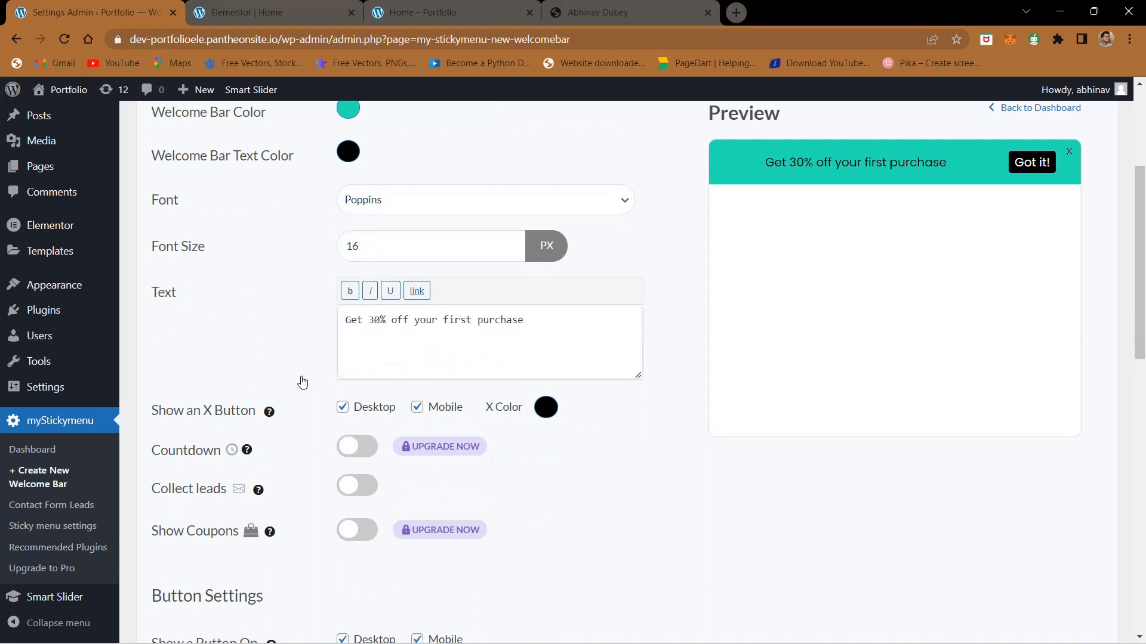
pyautogui.doubleClick(413, 319)
pyautogui.hotkey('ctrl', 'a')
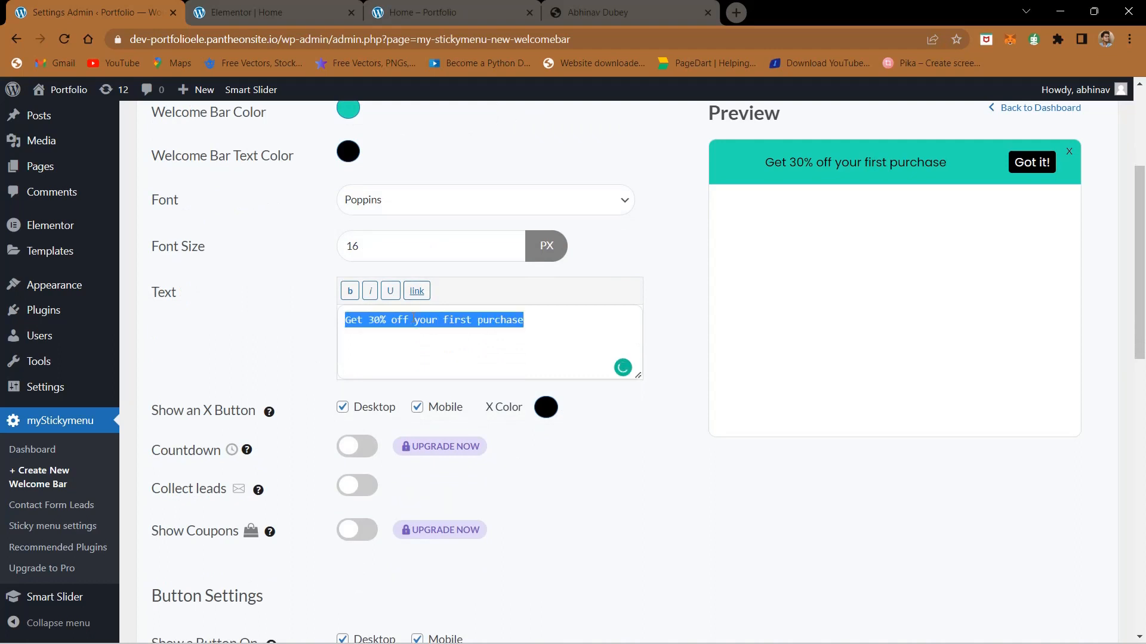
pyautogui.write('Dubey')
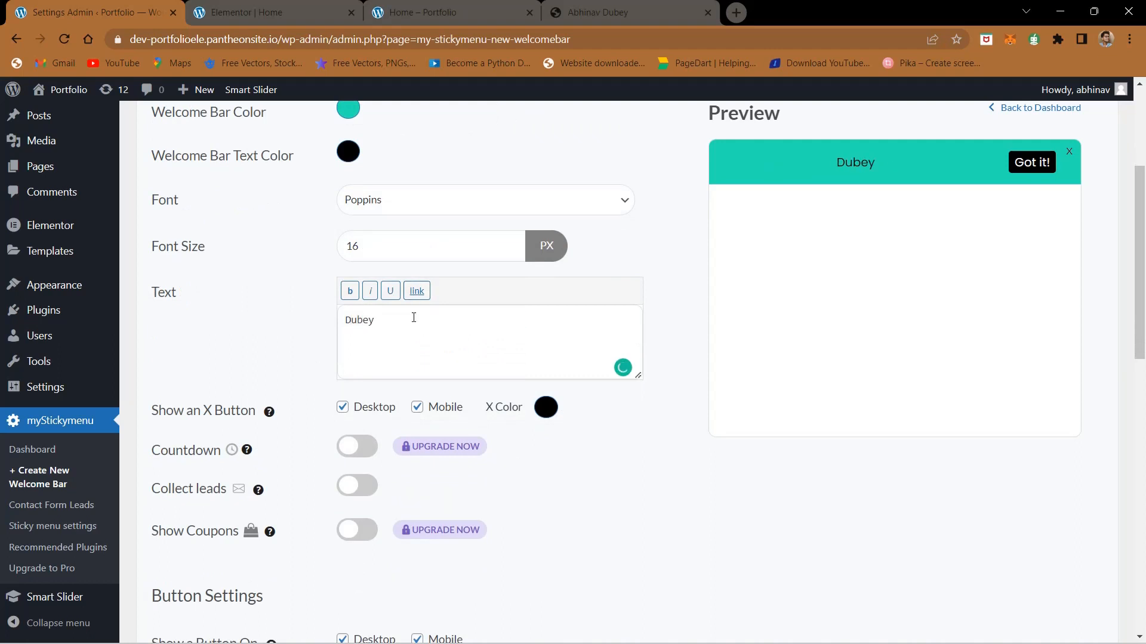
pyautogui.hotkey('ctrl', 'a')
pyautogui.write('Abhinav Dubey')
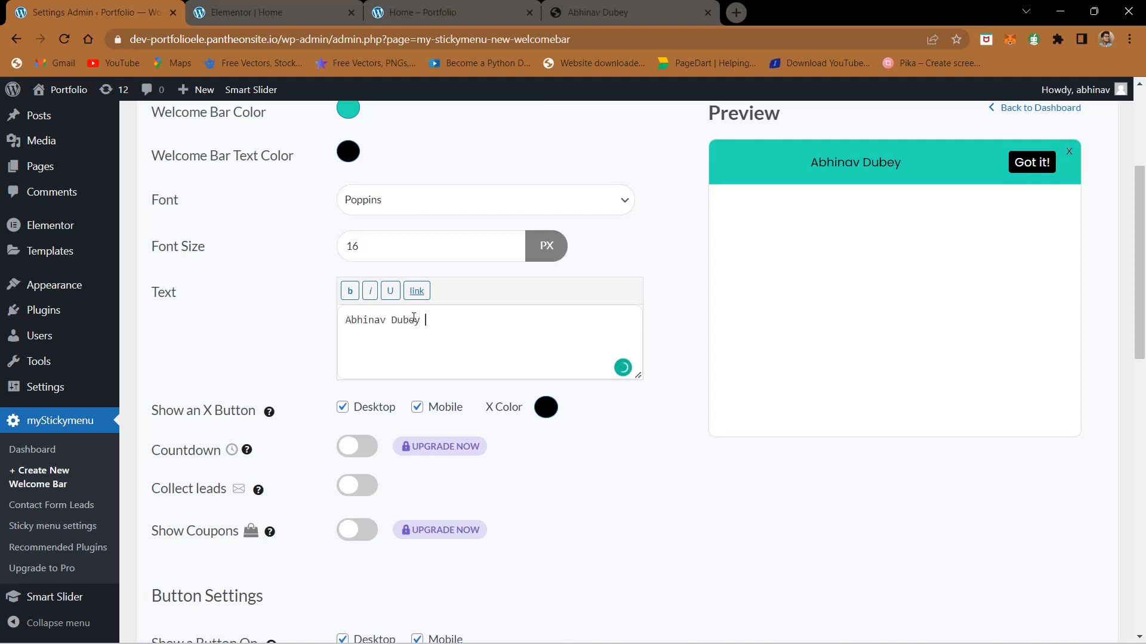
pyautogui.write(' Portfolio')
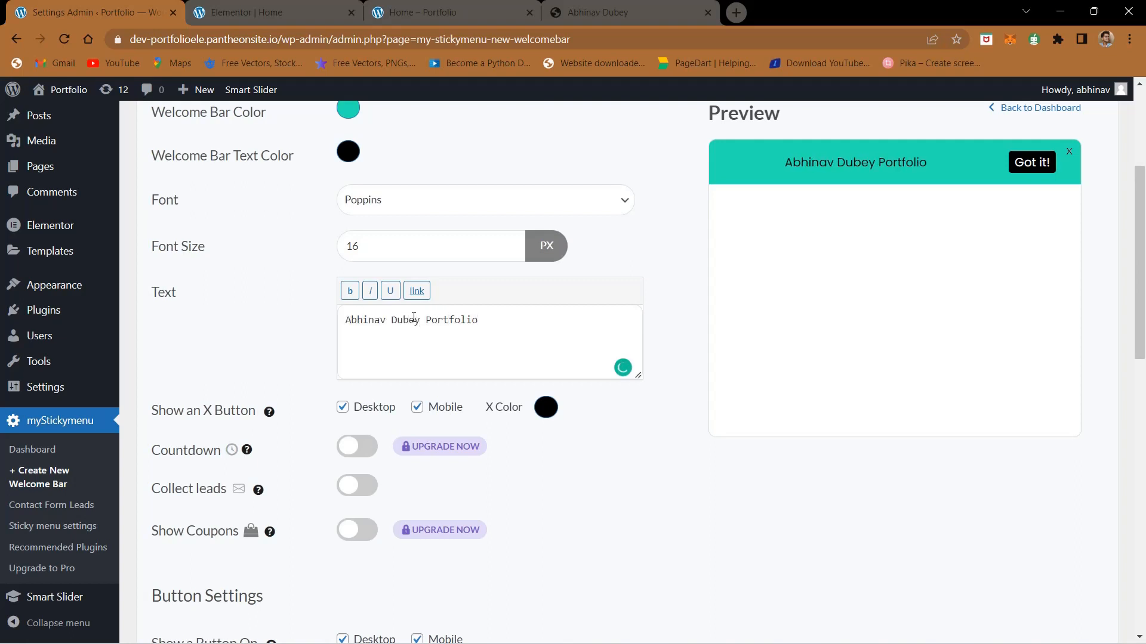
# Step: Turn off the welcome bar's X button for both desktop and mobile
pyautogui.scroll(-1, 293, 357)
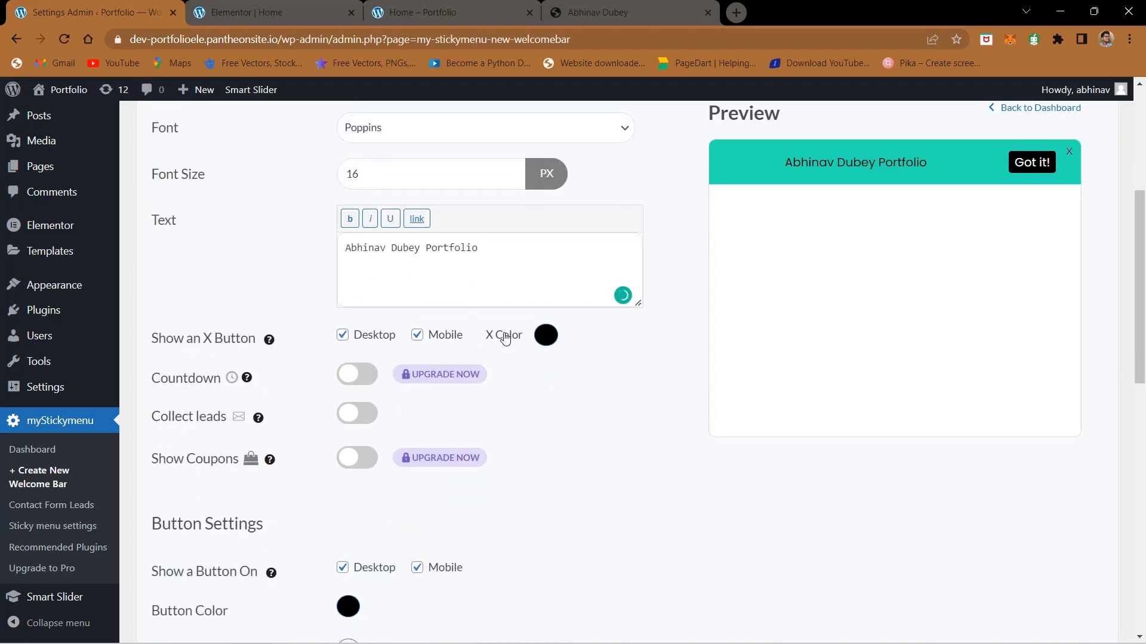
pyautogui.click(343, 338)
pyautogui.click(417, 334)
pyautogui.scroll(-2, 330, 350)
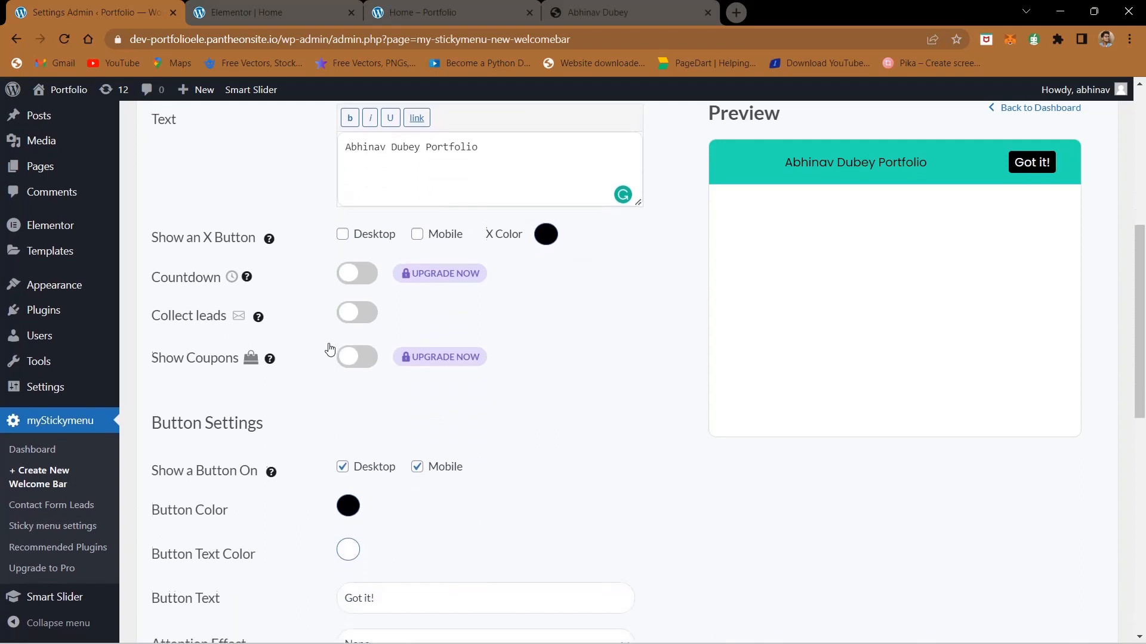
pyautogui.scroll(5, 329, 346)
pyautogui.scroll(-1, 289, 396)
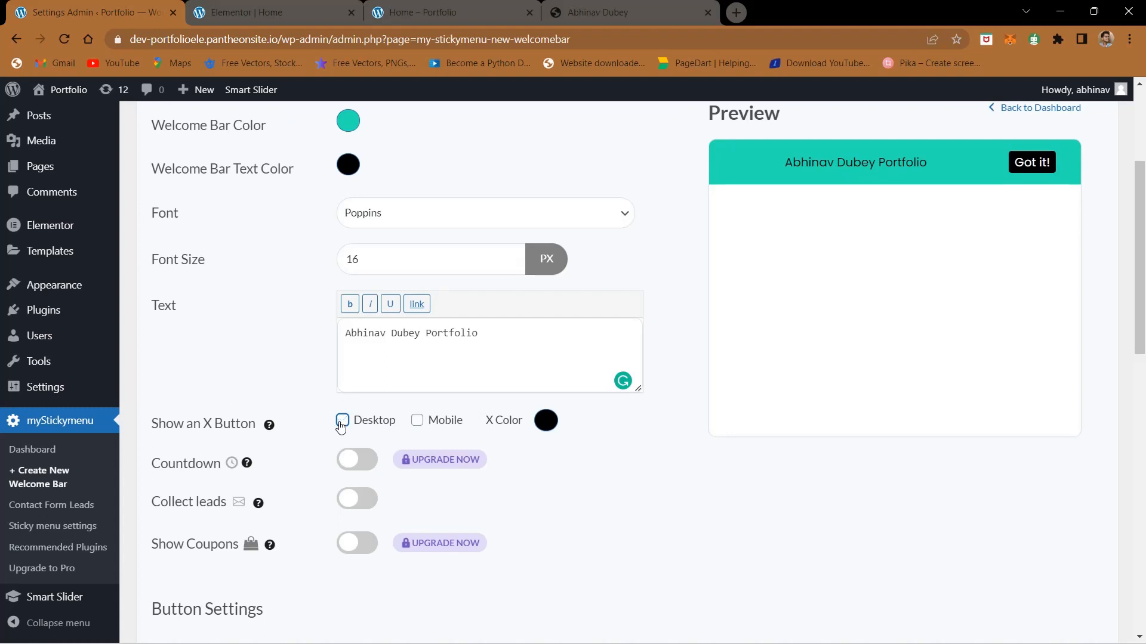
# Step: Turn off the welcome bar's "Got it!" button for both desktop and mobile
pyautogui.scroll(-1, 320, 481)
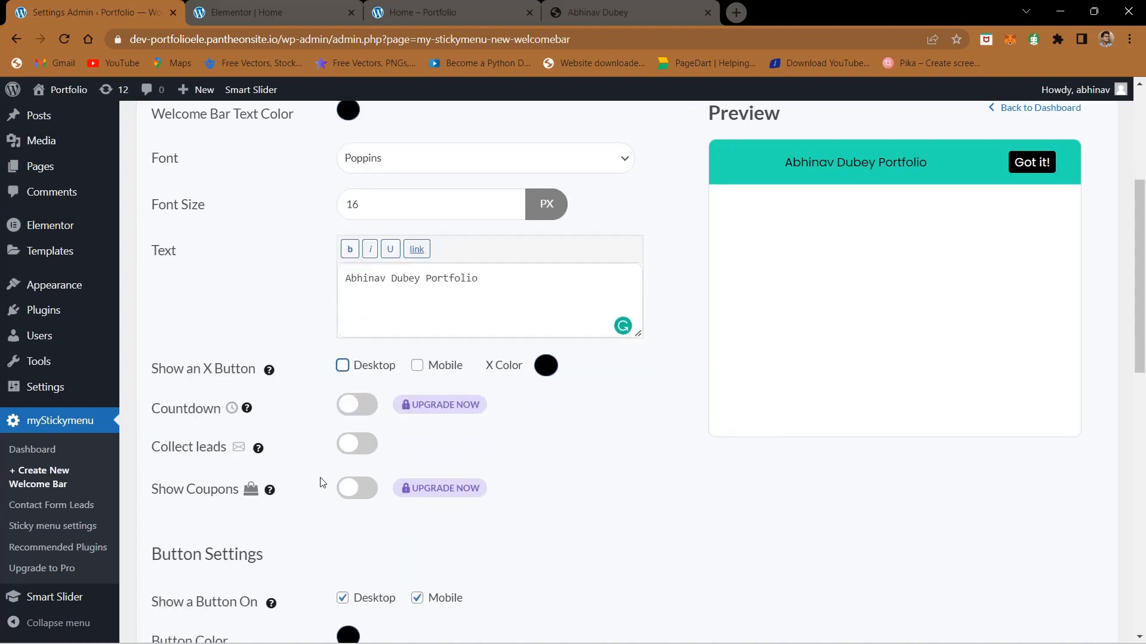
pyautogui.scroll(-4, 320, 481)
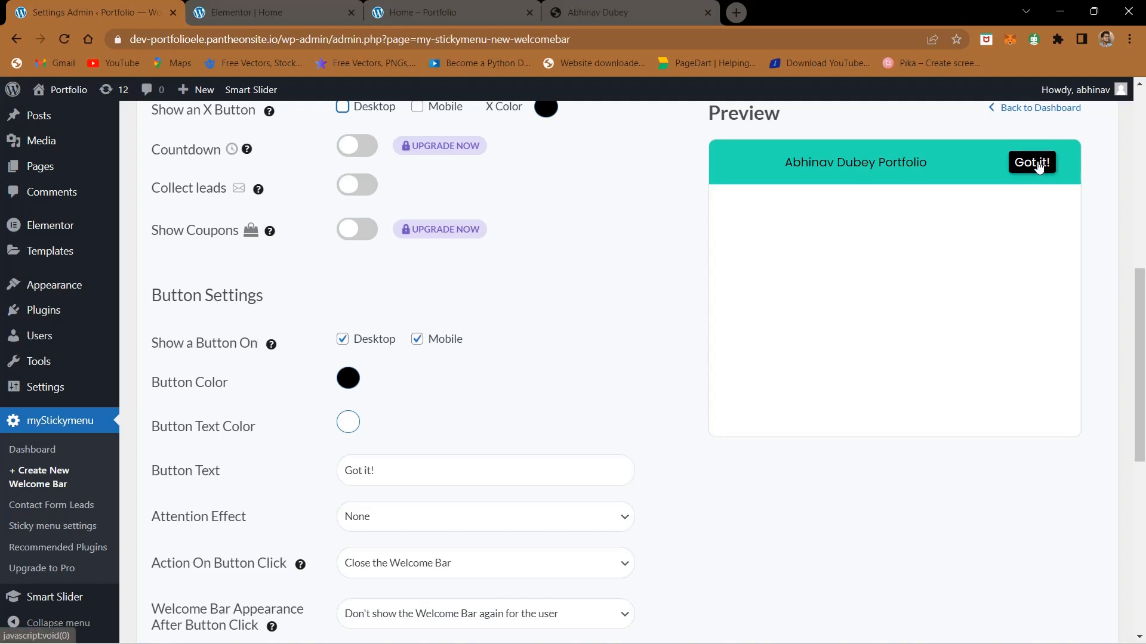
pyautogui.click(343, 340)
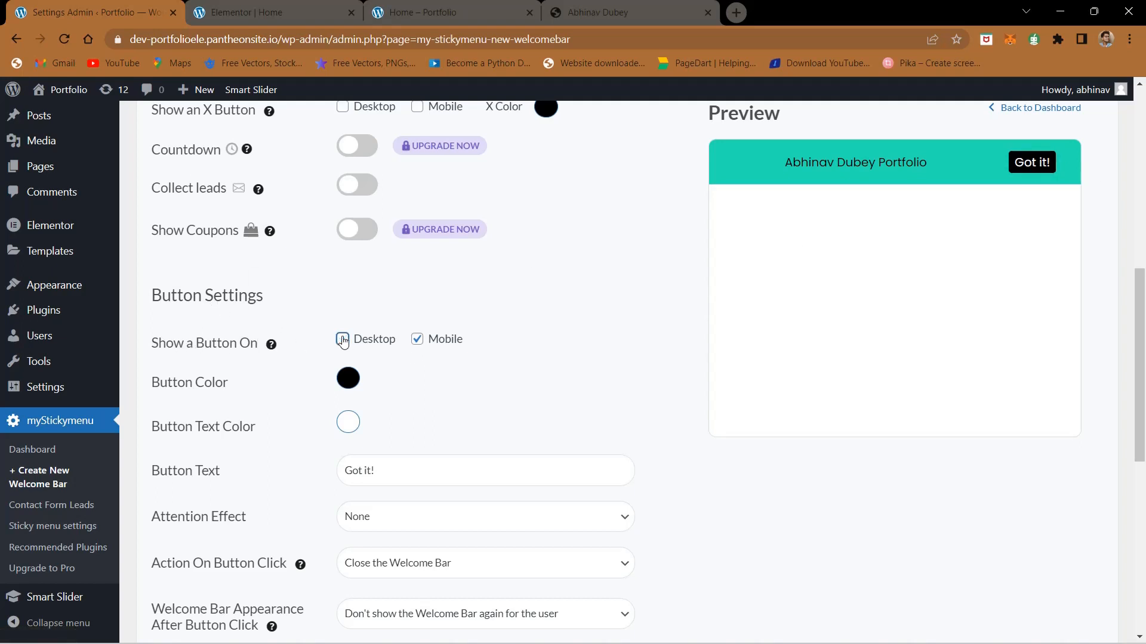
pyautogui.click(417, 339)
pyautogui.moveTo(425, 337); pyautogui.dragTo(1032, 164)
pyautogui.click(486, 327)
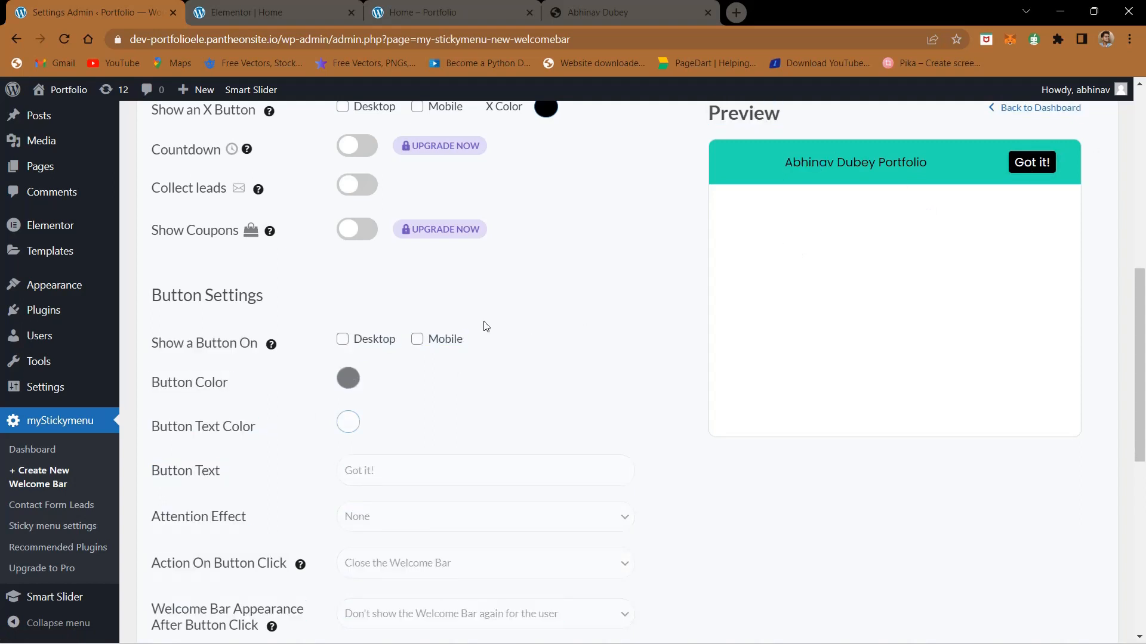
# Step: Save the welcome bar with the Slide in entry effect and skip the newsletter sign-up offer
pyautogui.scroll(-2, 484, 325)
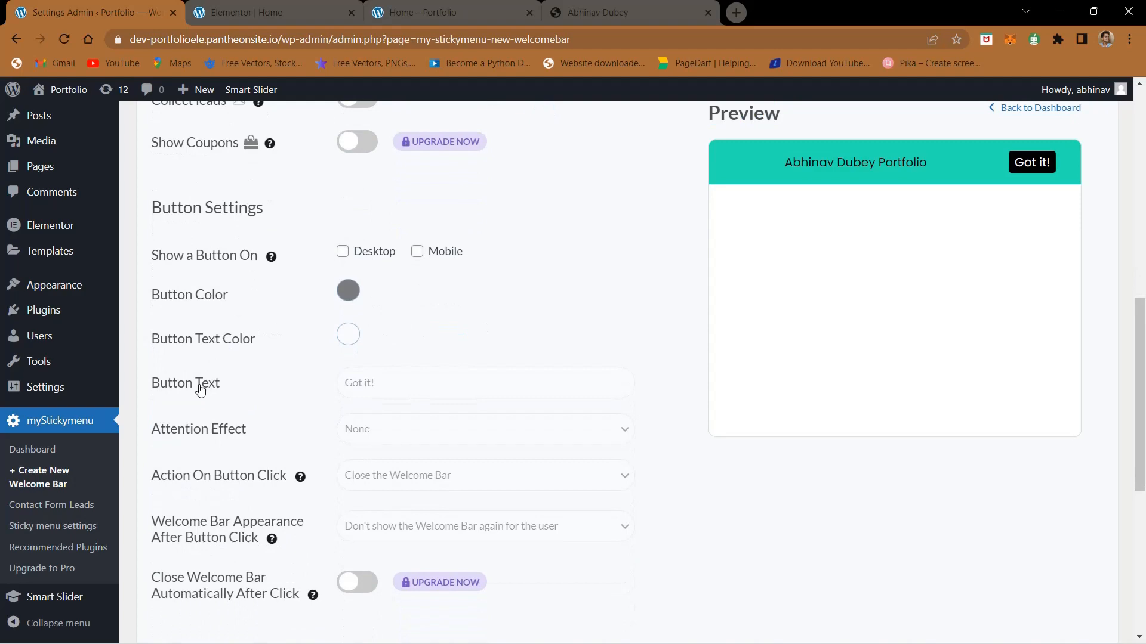
pyautogui.scroll(-5, 276, 436)
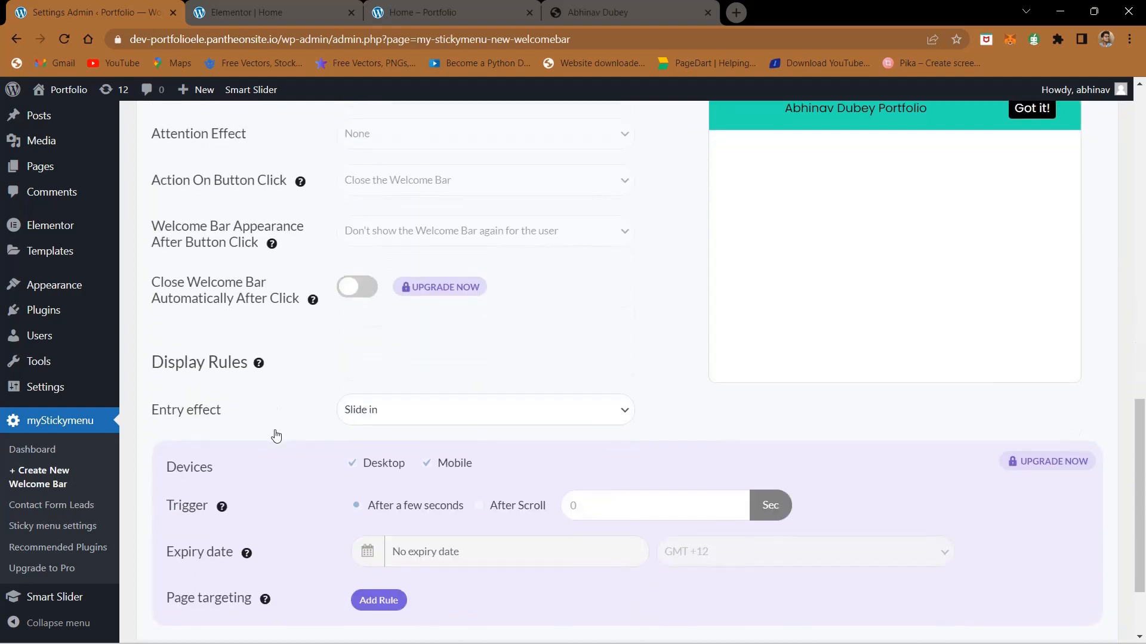
pyautogui.click(417, 407)
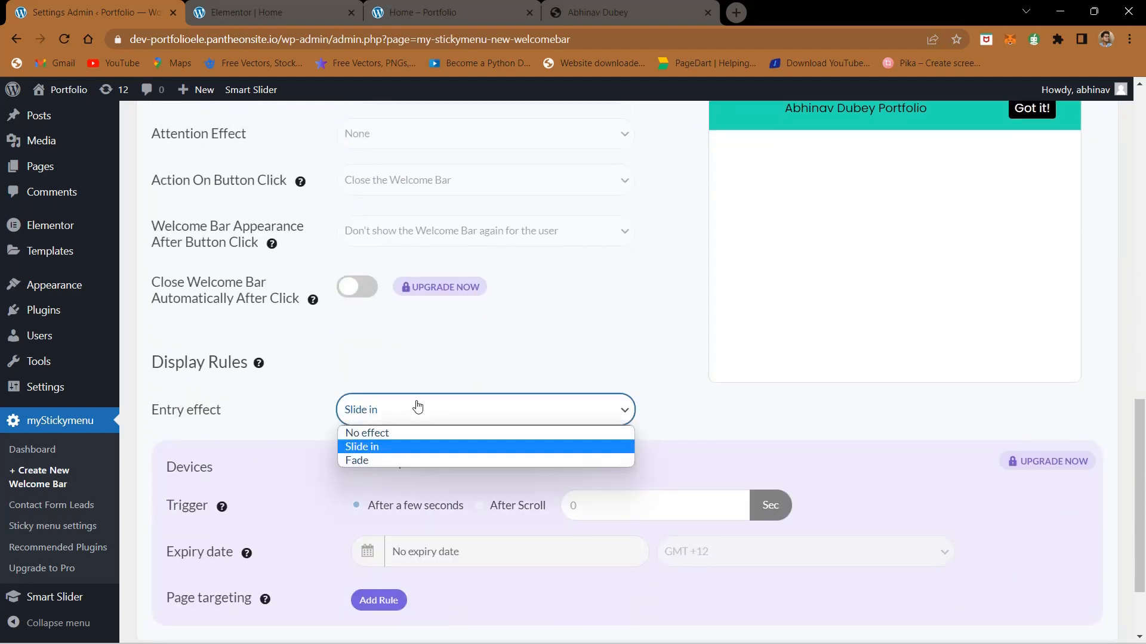
pyautogui.click(365, 453)
pyautogui.scroll(-2, 293, 435)
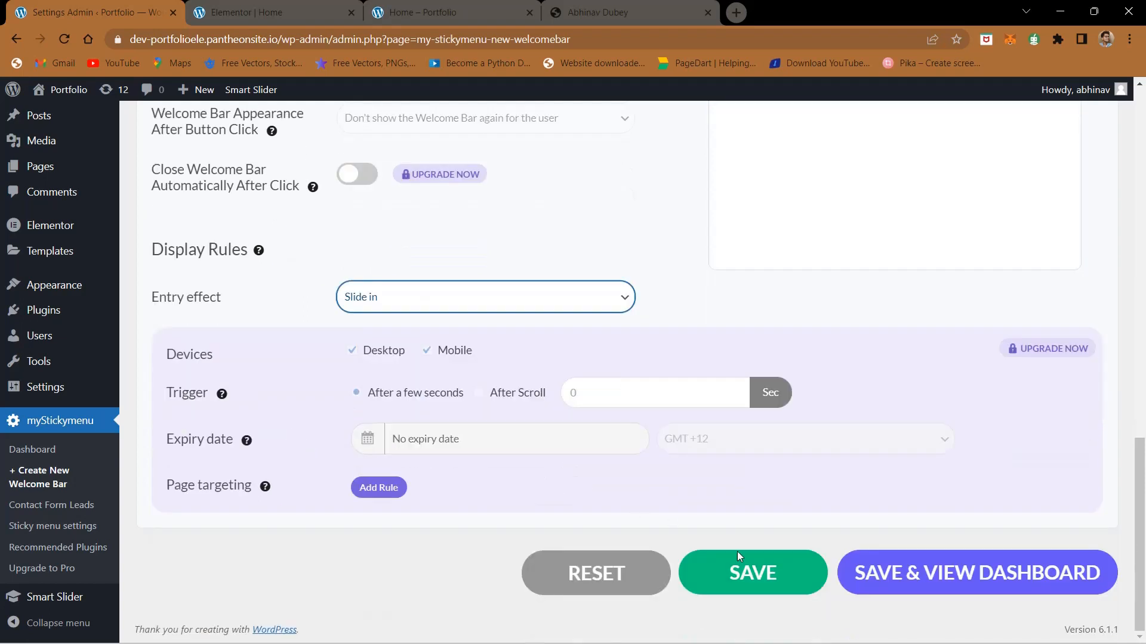
pyautogui.click(742, 566)
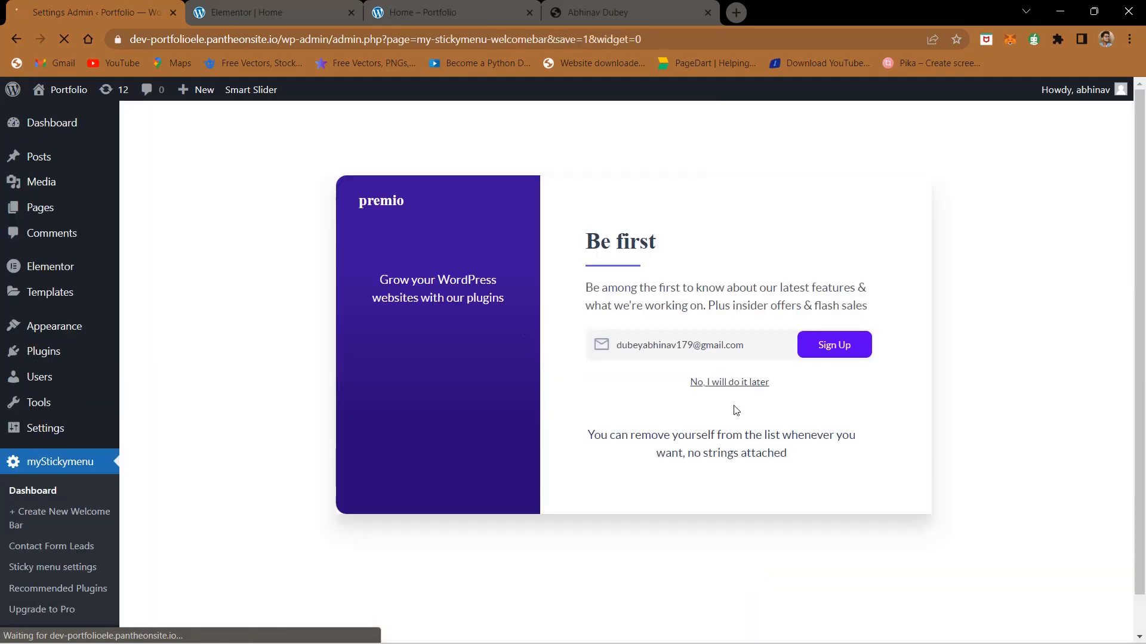
pyautogui.keyDown('ctrl'); pyautogui.scroll(5, 734, 382); pyautogui.keyUp('ctrl')
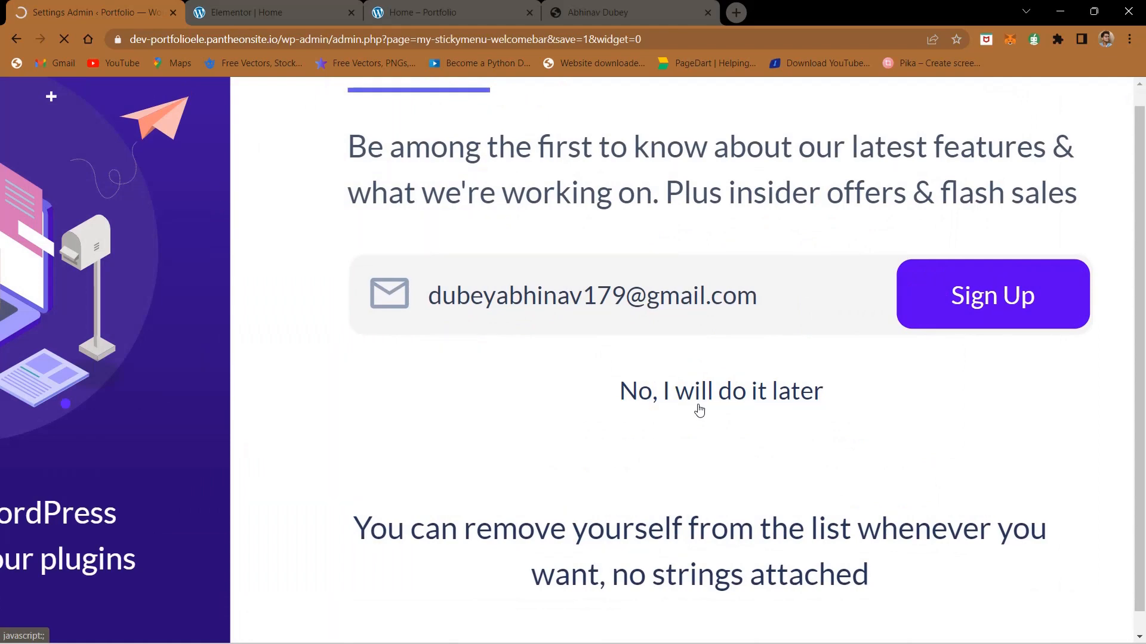
pyautogui.keyDown('ctrl'); pyautogui.scroll(-6, 700, 411); pyautogui.keyUp('ctrl')
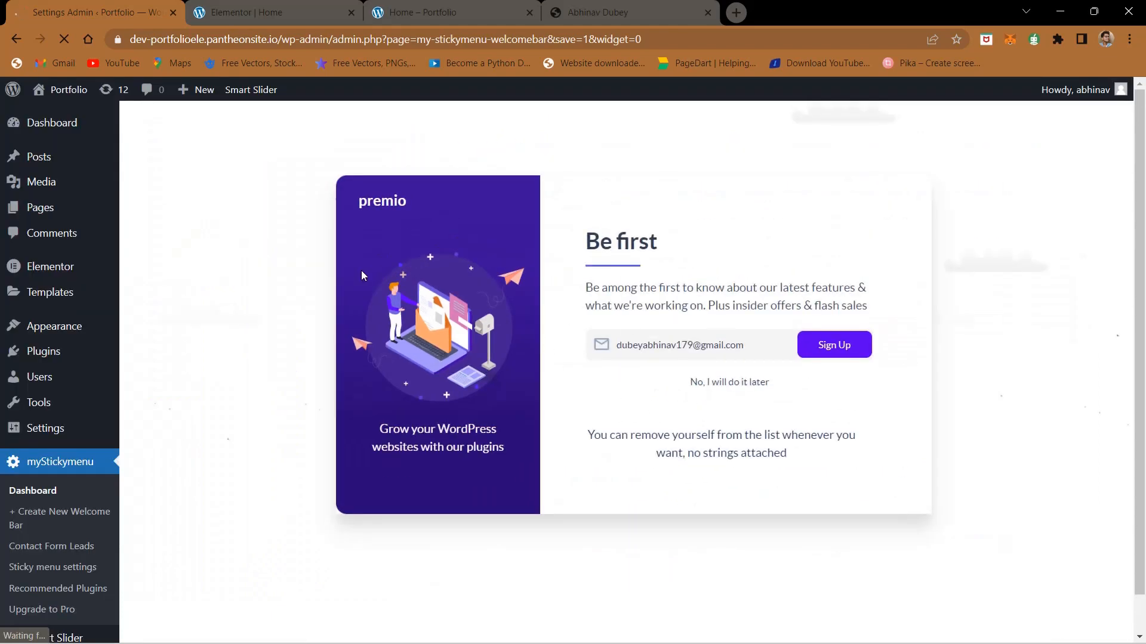
# Step: Reload the portfolio home page and examine the title text in its header bar
pyautogui.click(397, 5)
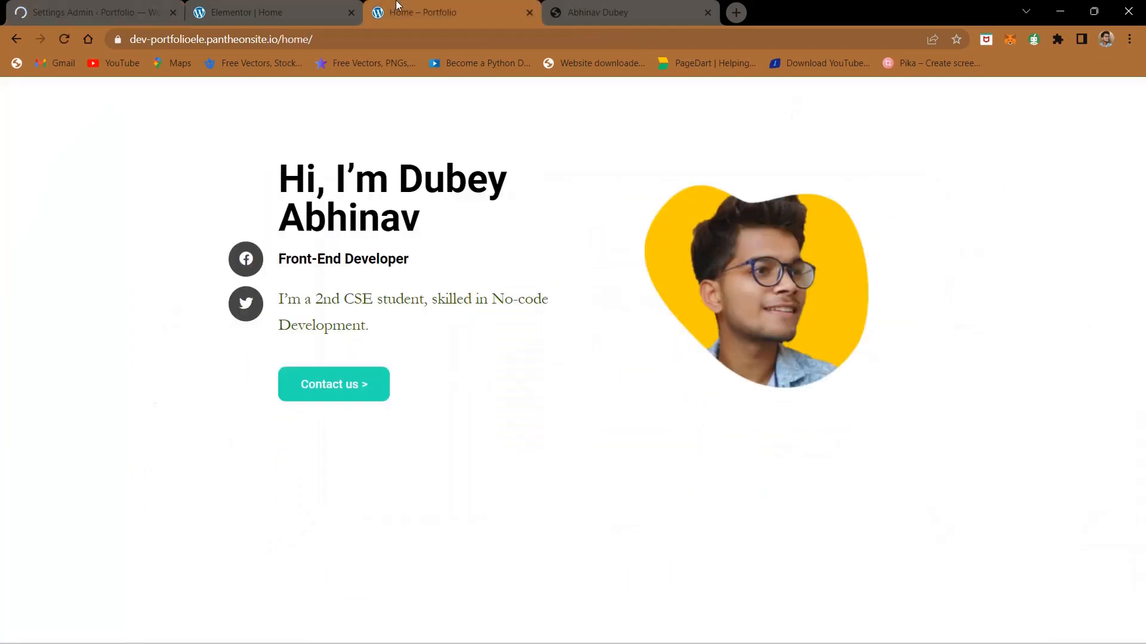
pyautogui.click(62, 38)
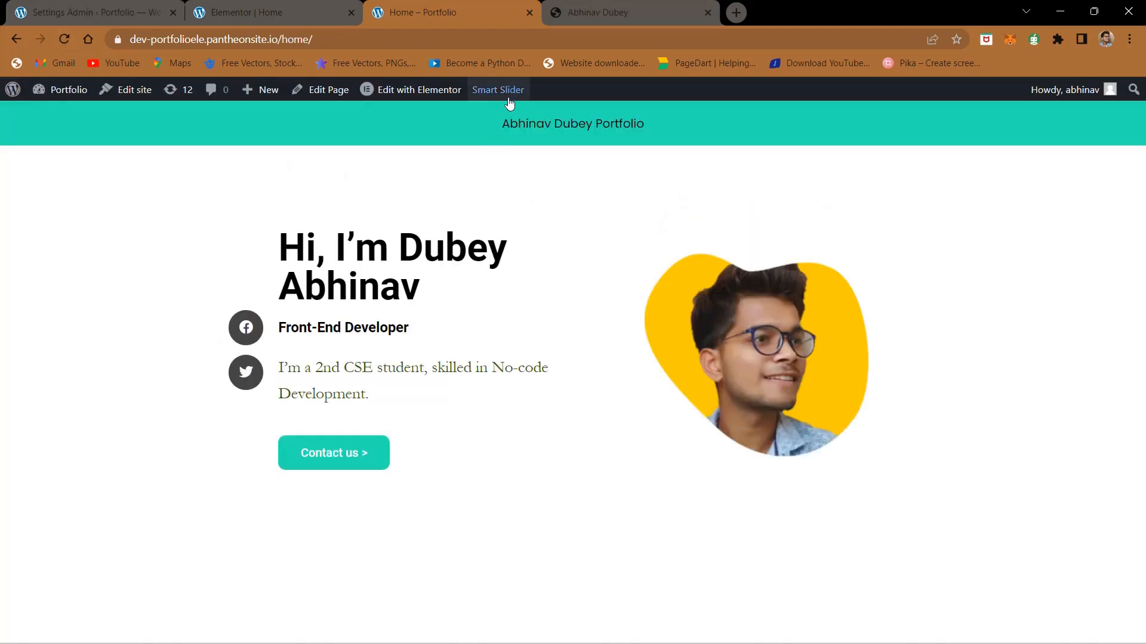
pyautogui.moveTo(500, 122); pyautogui.dragTo(657, 137)
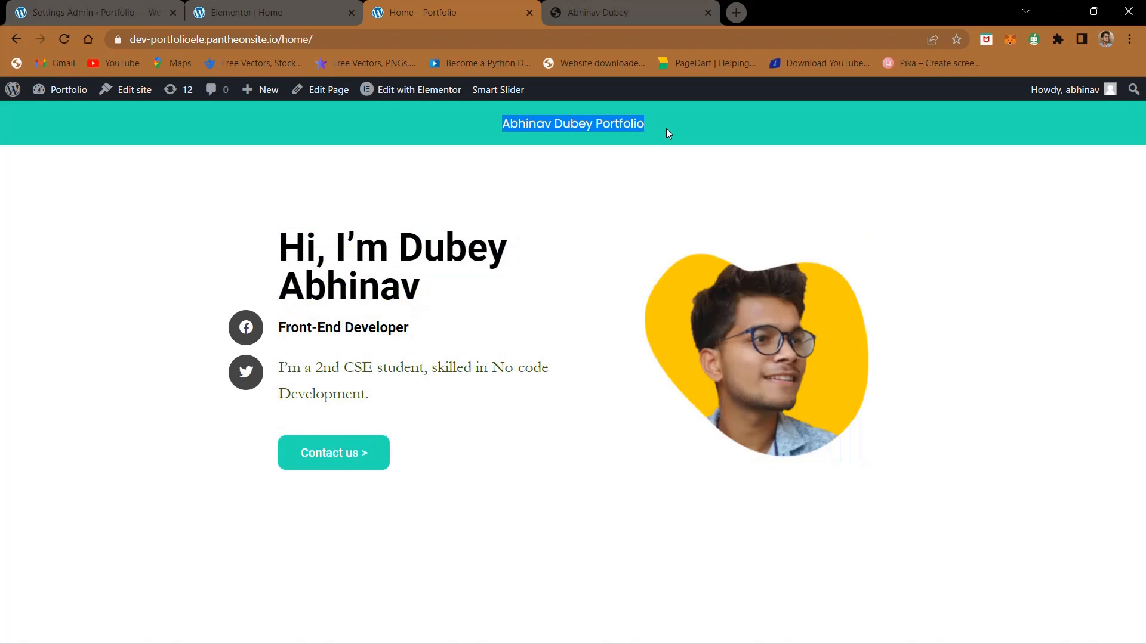
pyautogui.click(666, 129)
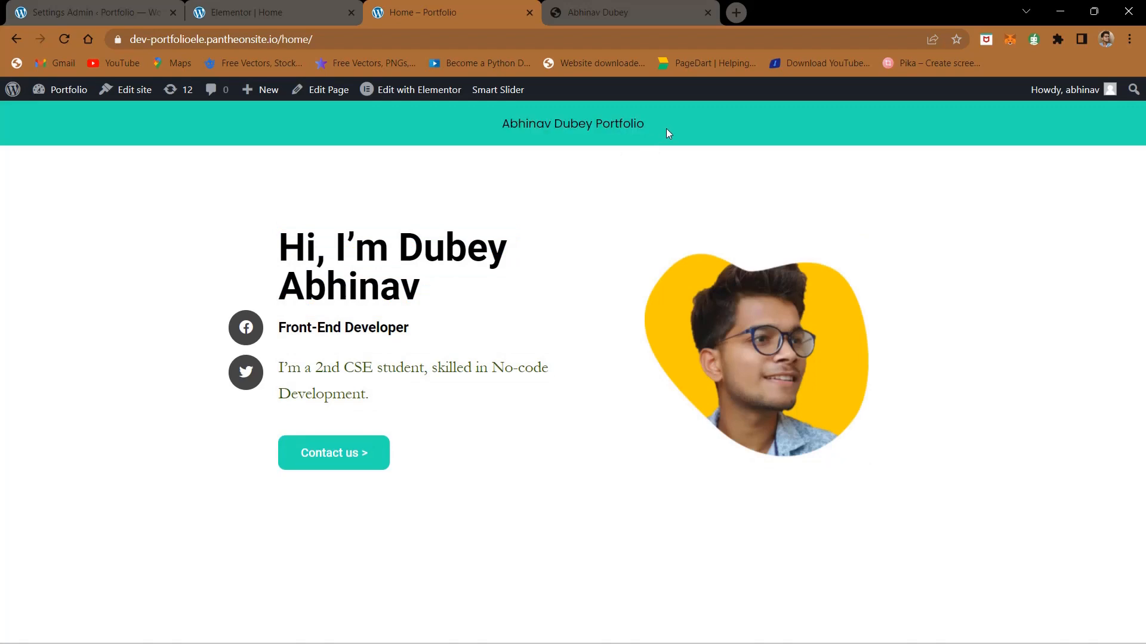
# Step: Set the welcome bar's font size to 24 px, then save and view the myStickymenu dashboard
pyautogui.click(130, 5)
pyautogui.scroll(-4, 338, 398)
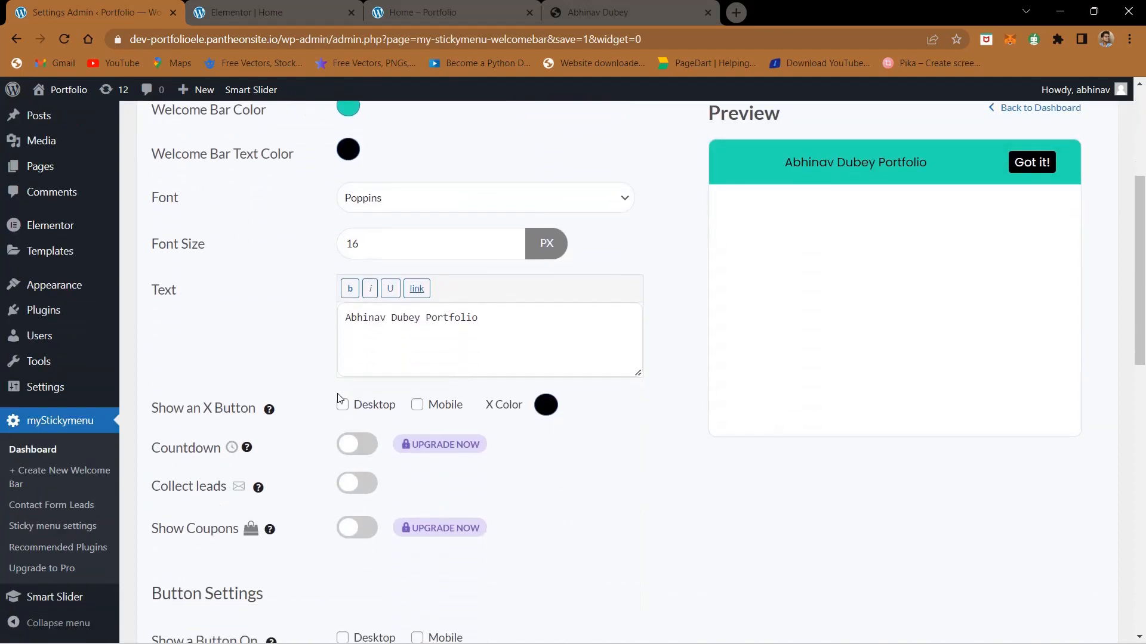
pyautogui.moveTo(388, 245); pyautogui.dragTo(319, 247)
pyautogui.write('24')
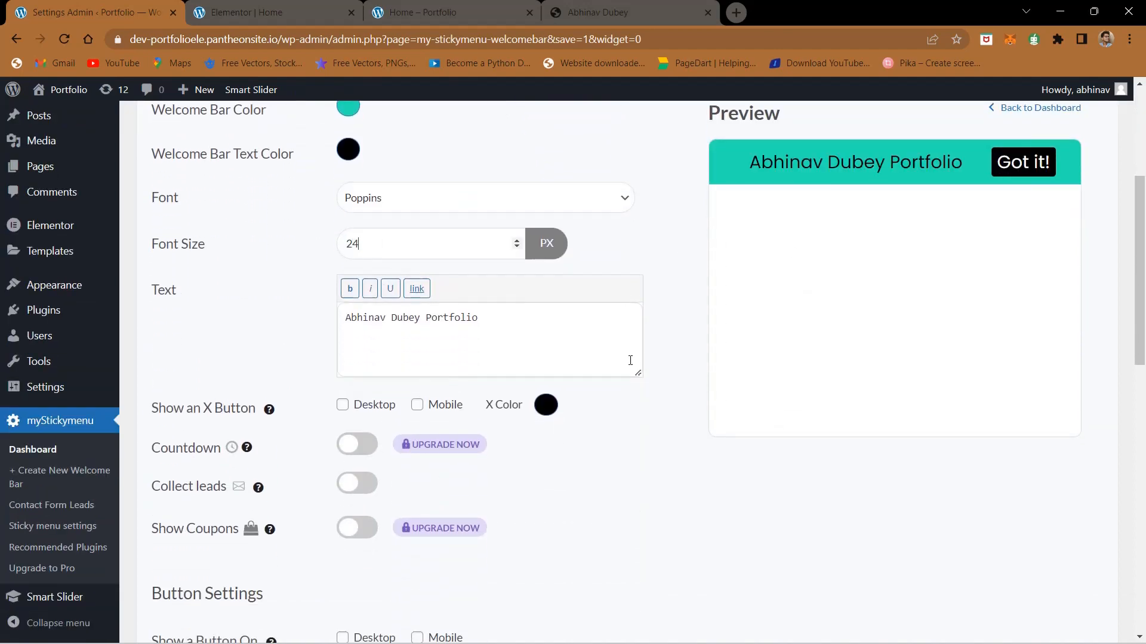
pyautogui.scroll(-10, 630, 361)
pyautogui.click(999, 572)
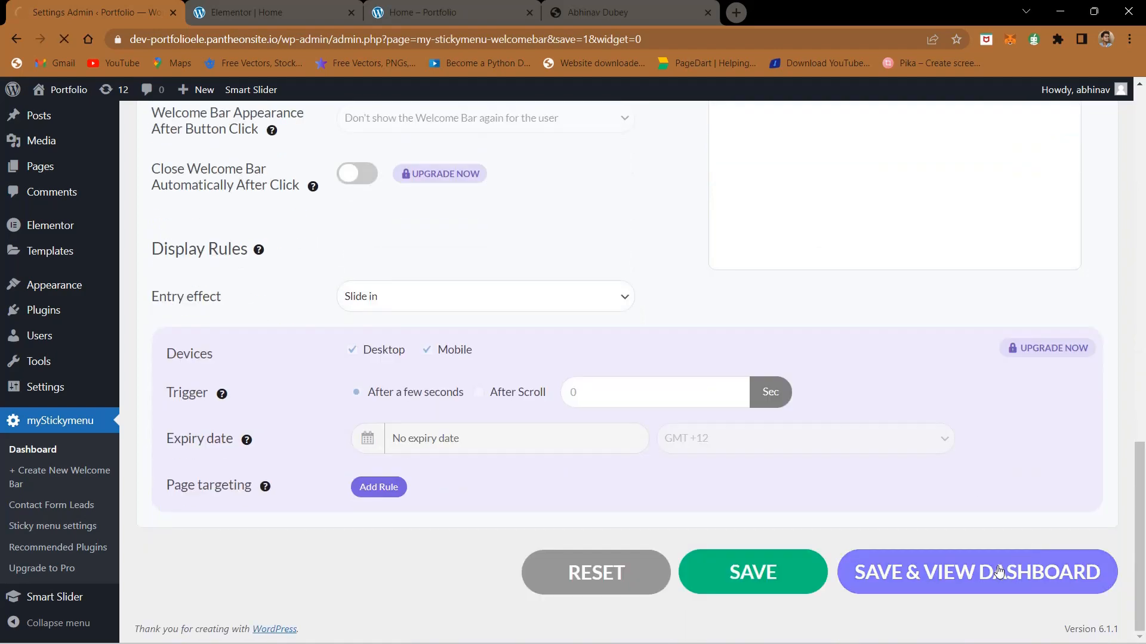
# Step: Reload the portfolio home page and compare its header bar title with the one on the finished site
pyautogui.click(430, 6)
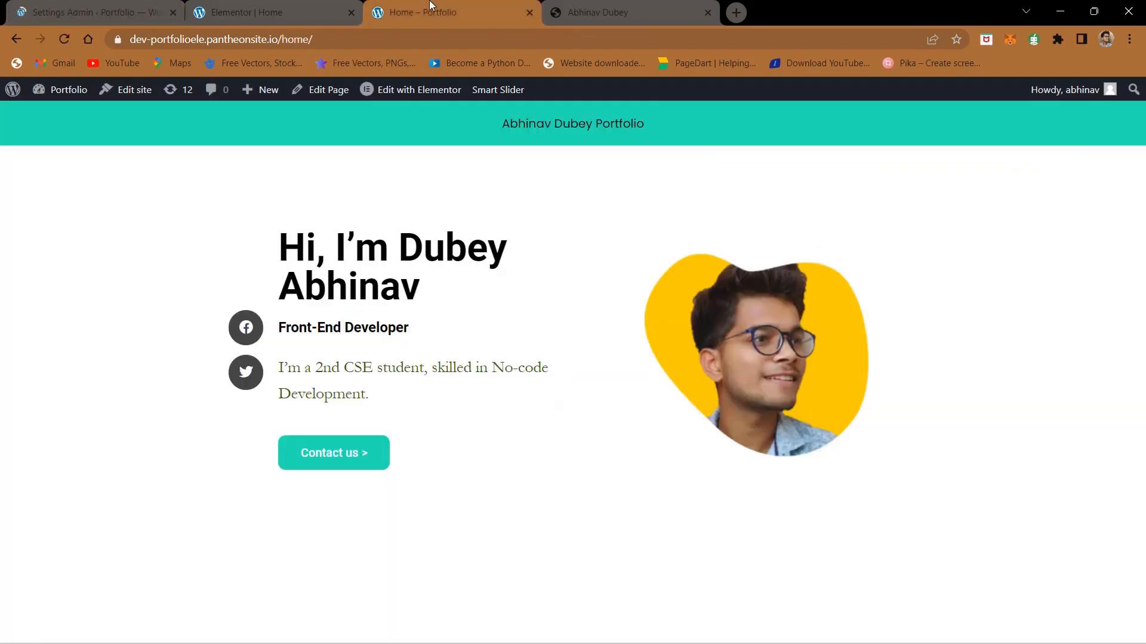
pyautogui.click(66, 40)
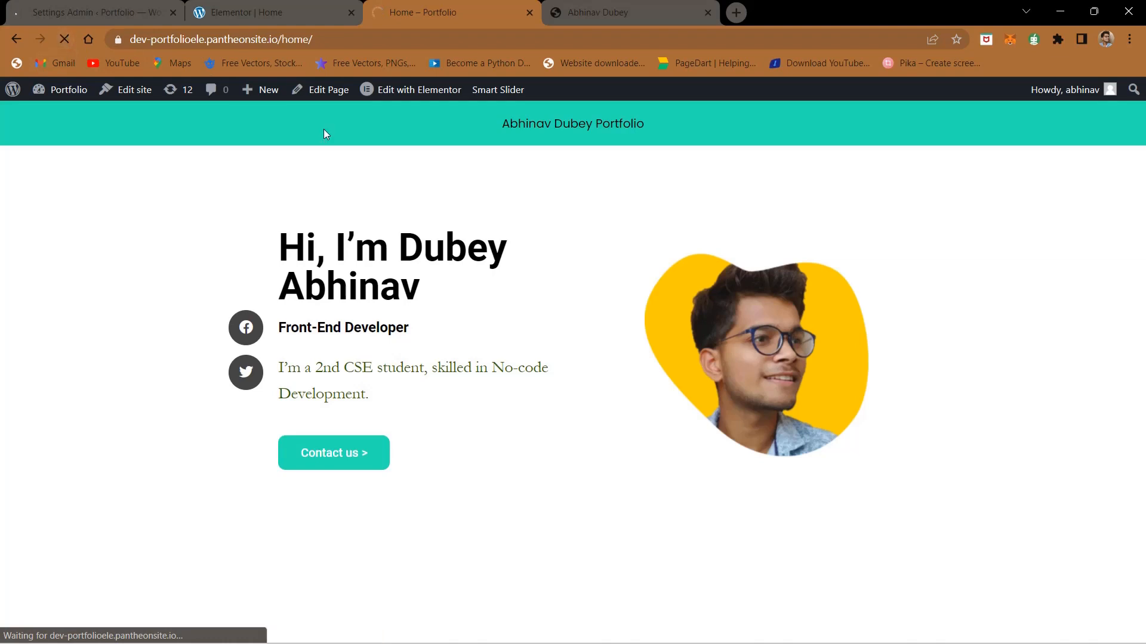
pyautogui.tripleClick(526, 124)
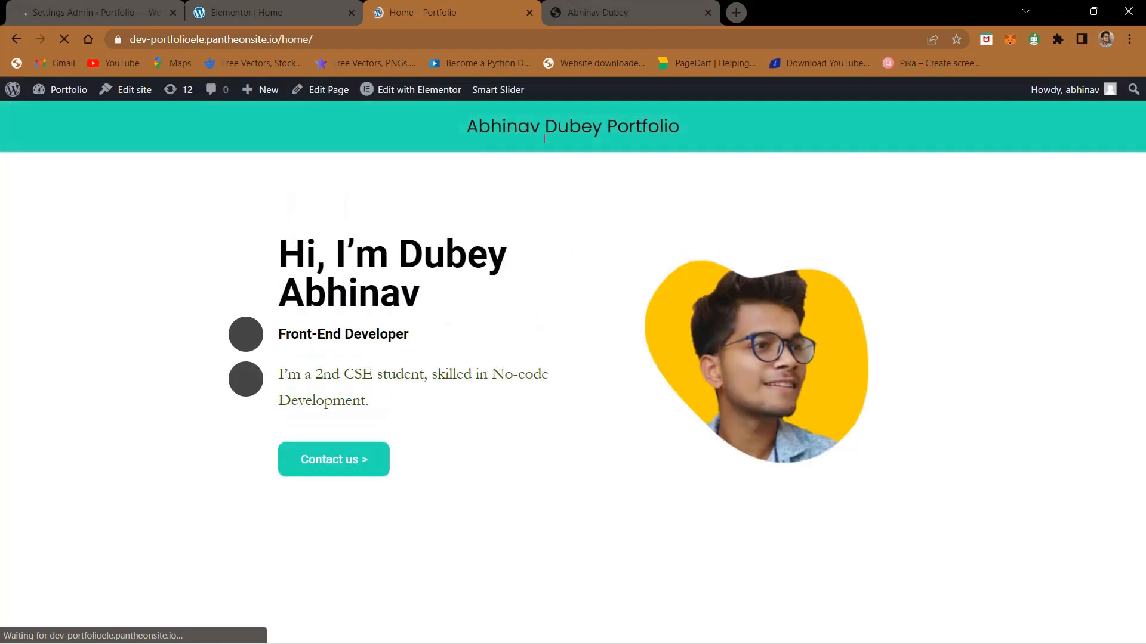
pyautogui.click(599, 10)
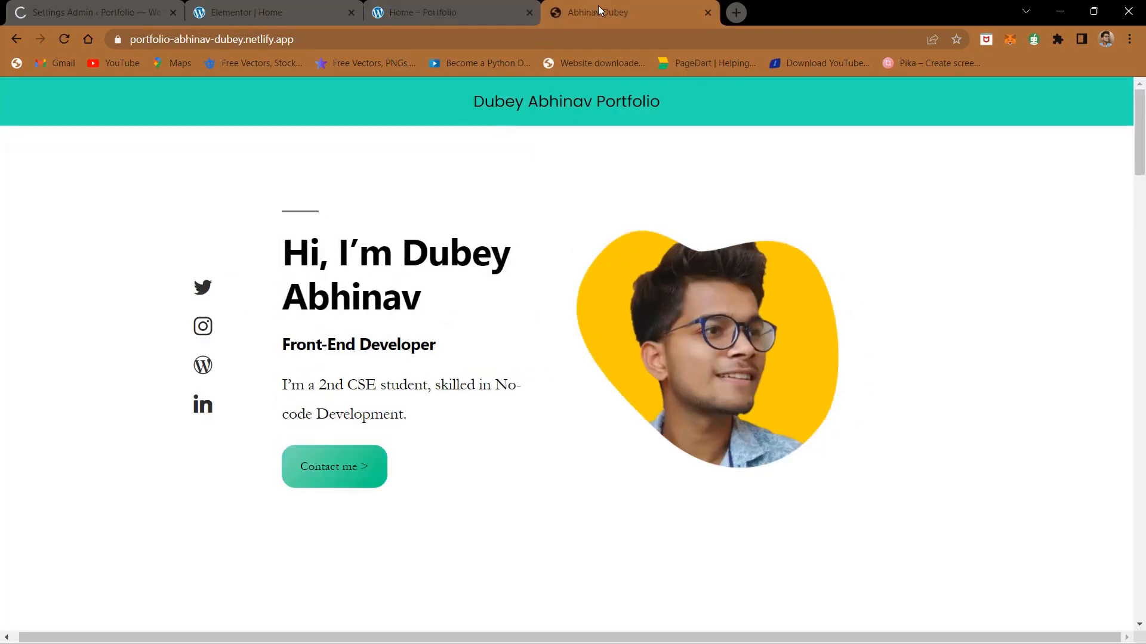
pyautogui.hotkey('ctrl', 'shift', 'Tab')
pyautogui.click(612, 11)
pyautogui.click(446, 7)
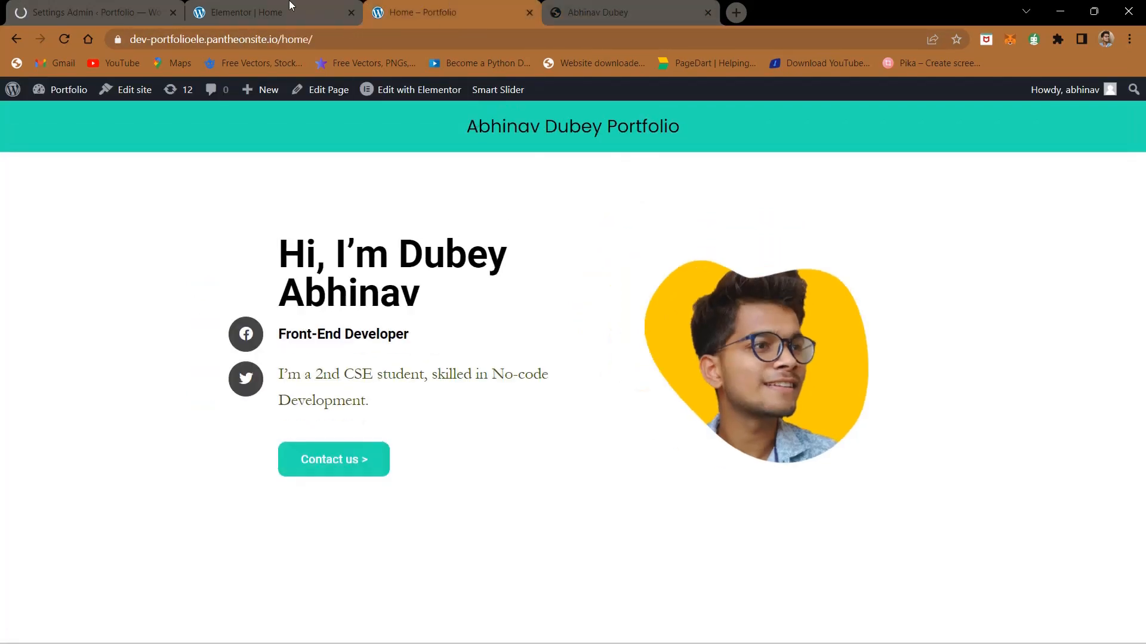
# Step: Return to the home page in the Elementor editor and reload the editor
pyautogui.click(71, 6)
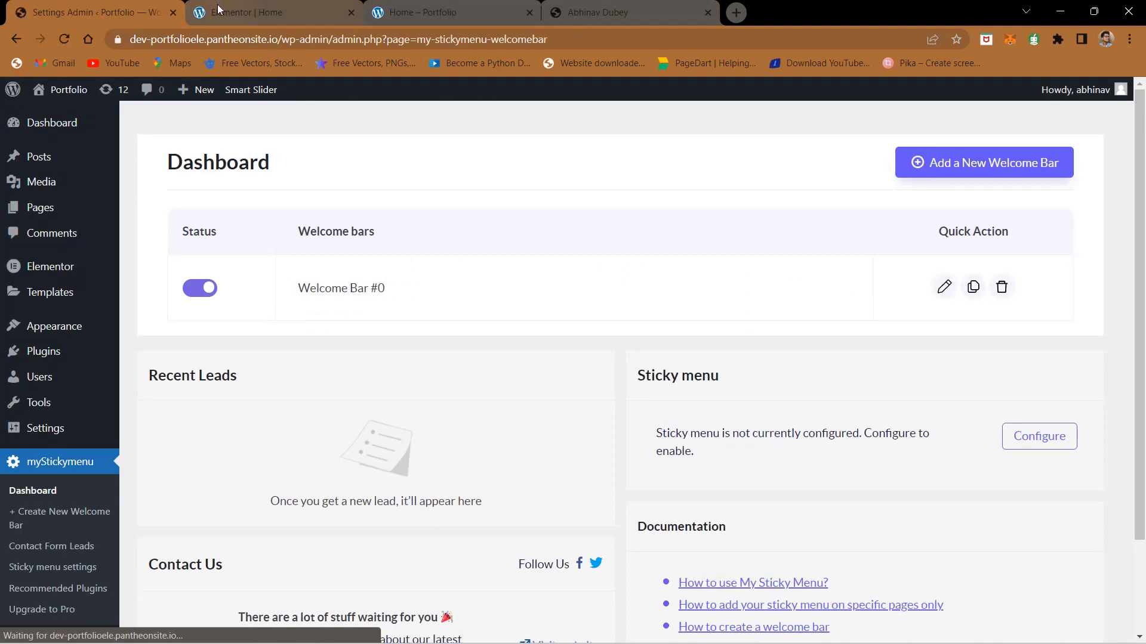
pyautogui.click(217, 5)
pyautogui.click(421, 24)
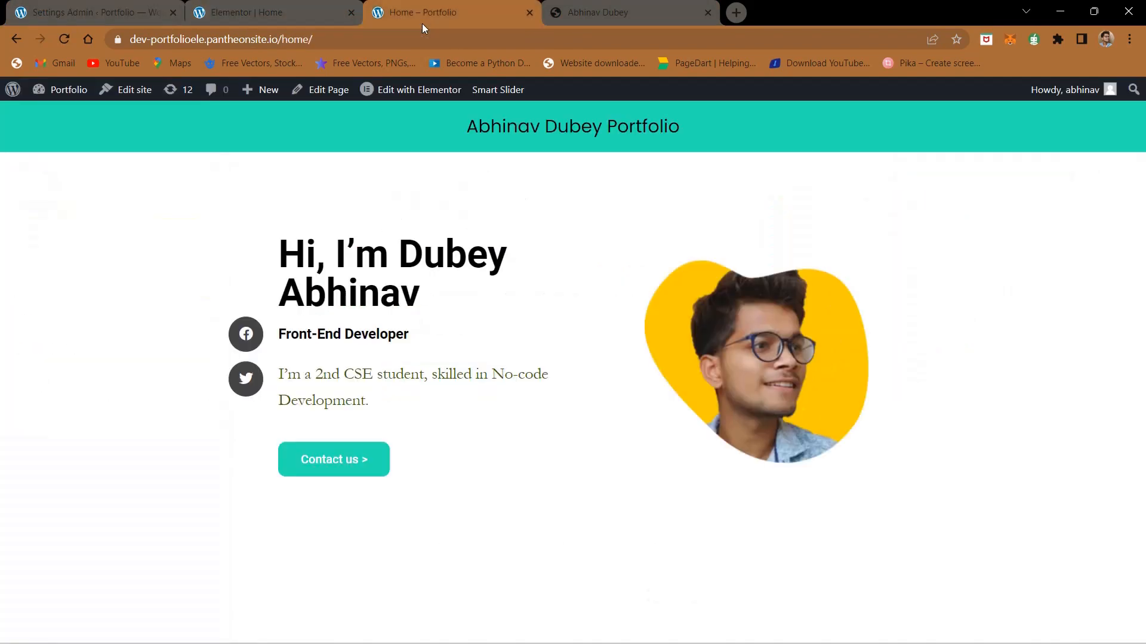
pyautogui.click(329, 3)
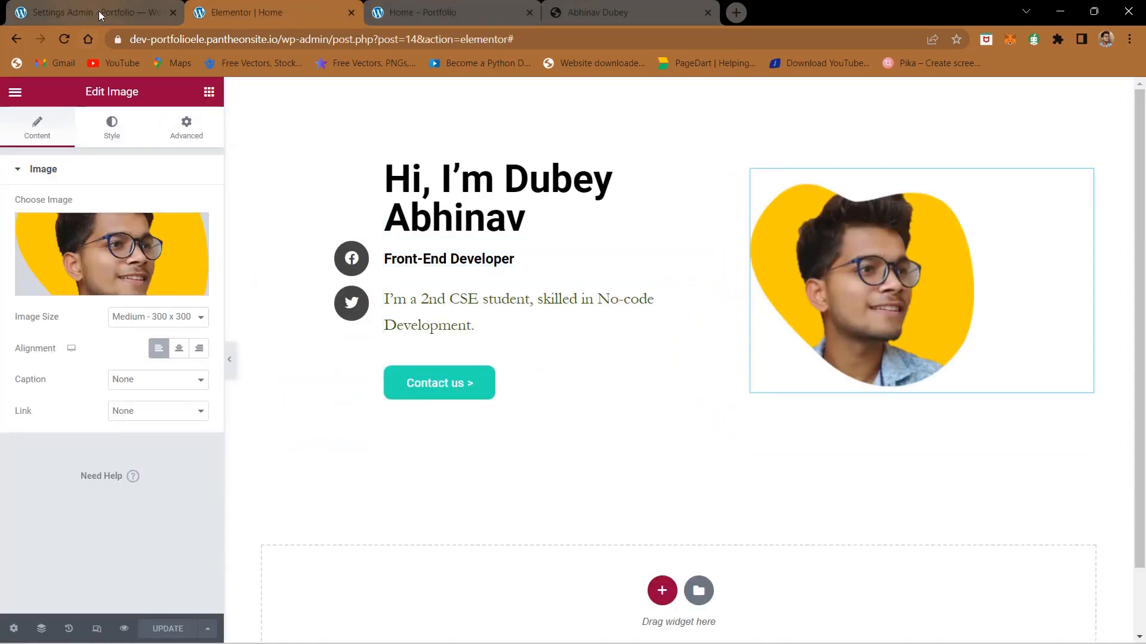
pyautogui.moveTo(103, 16)
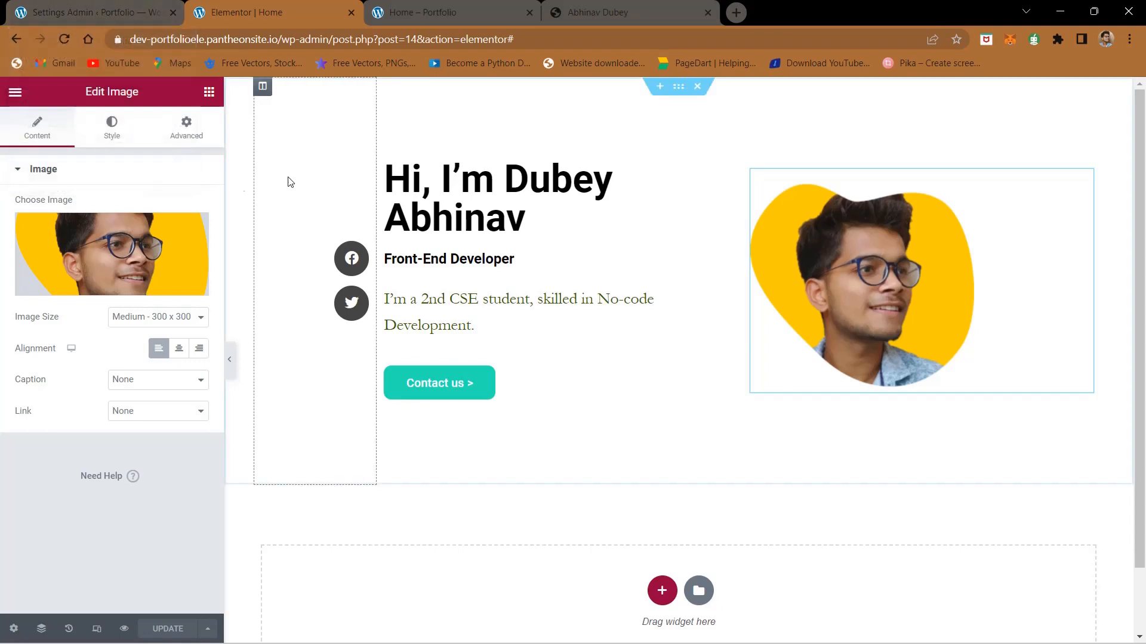
pyautogui.click(64, 38)
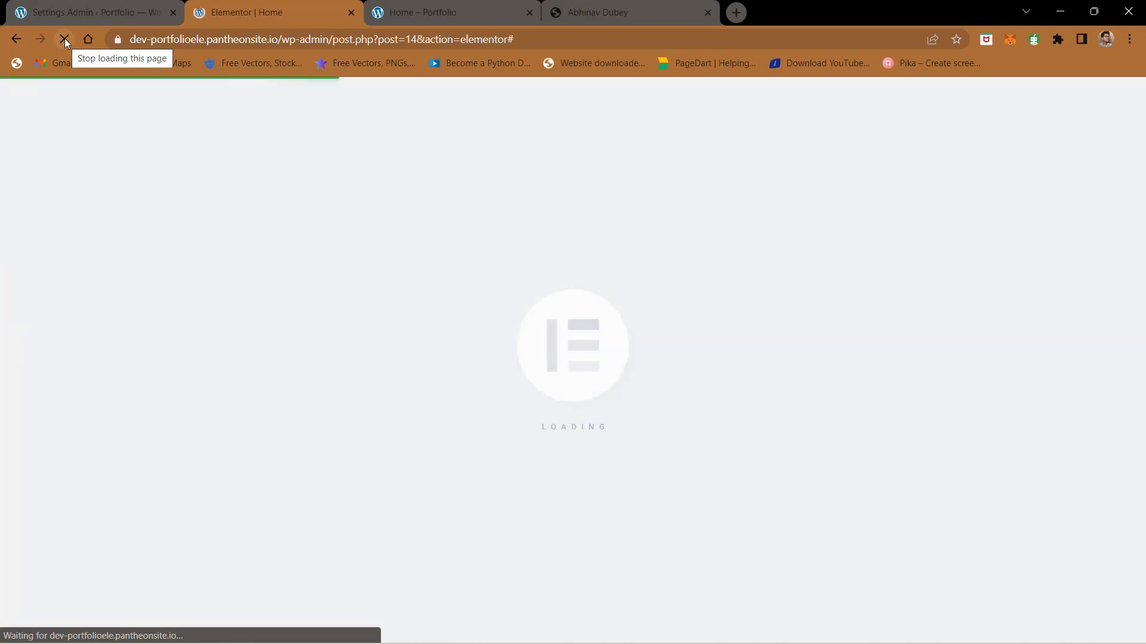
pyautogui.click(464, 6)
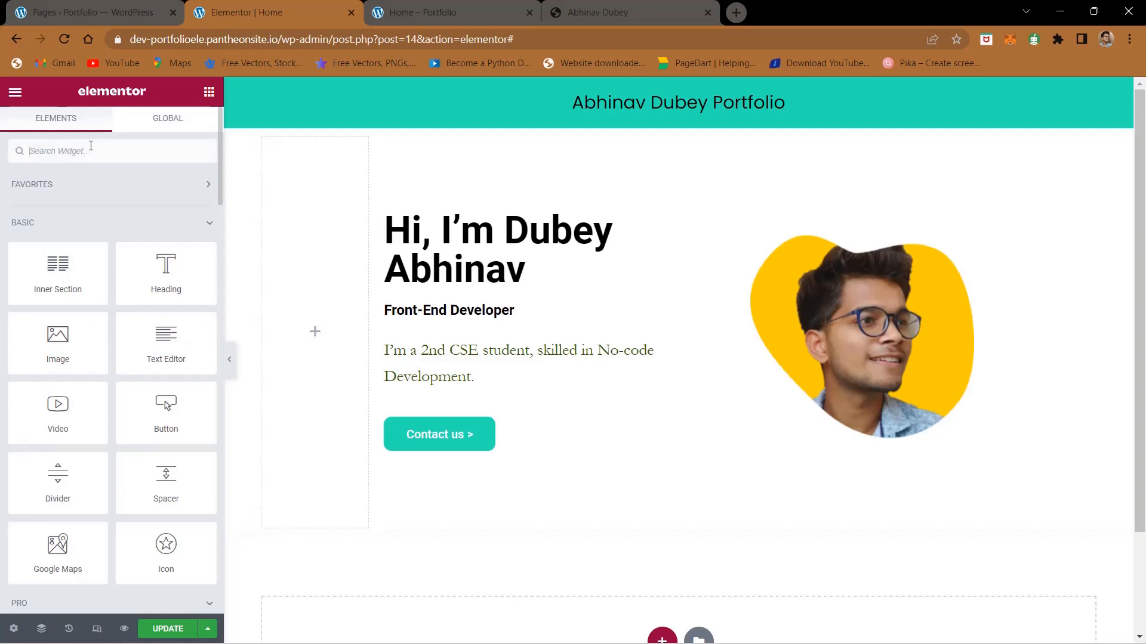
# Step: Find the Icon widget and place it in the empty column beside the introduction text
pyautogui.write('icon')
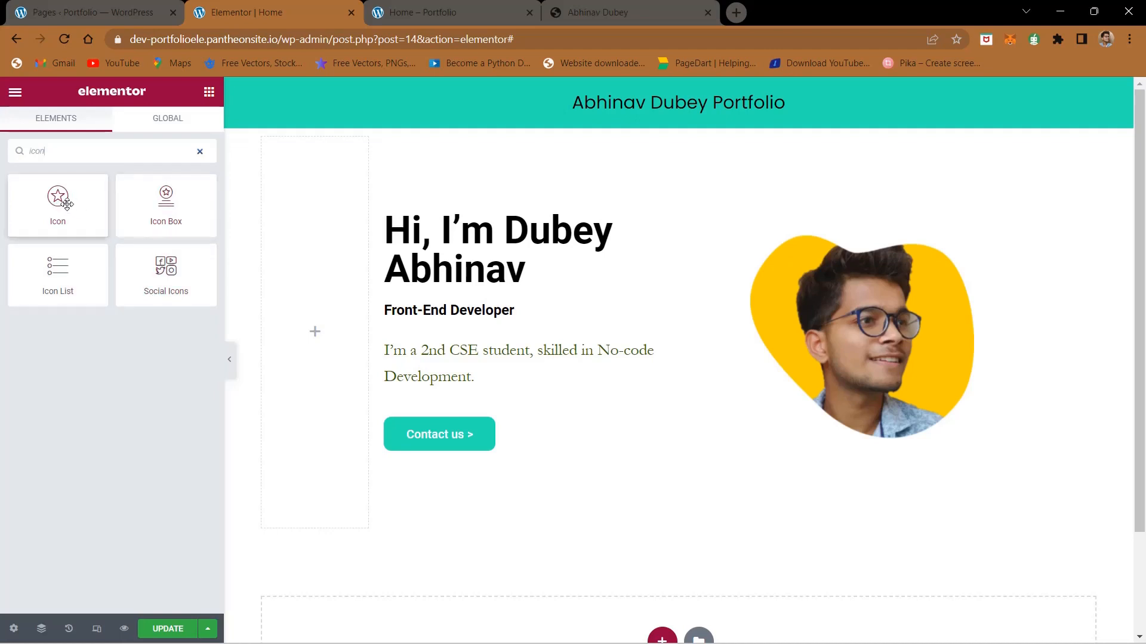
pyautogui.moveTo(62, 204); pyautogui.dragTo(333, 318)
pyautogui.moveTo(147, 281)
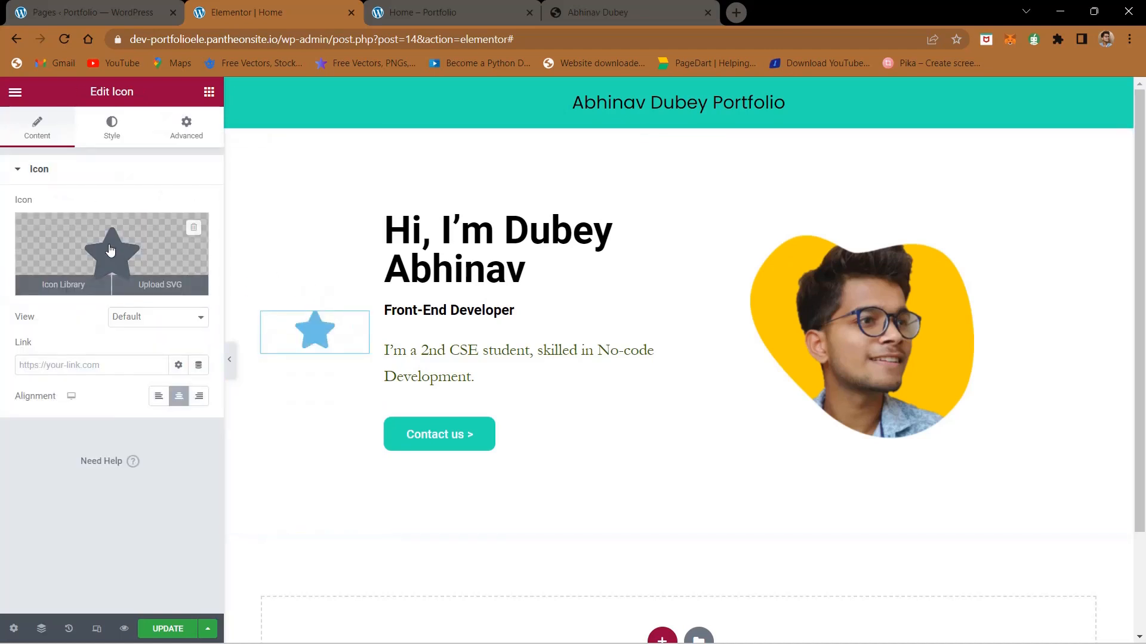
# Step: Replace the new widget's star with the plain Twitter bird from the icon library, checking the finished site for reference
pyautogui.click(47, 286)
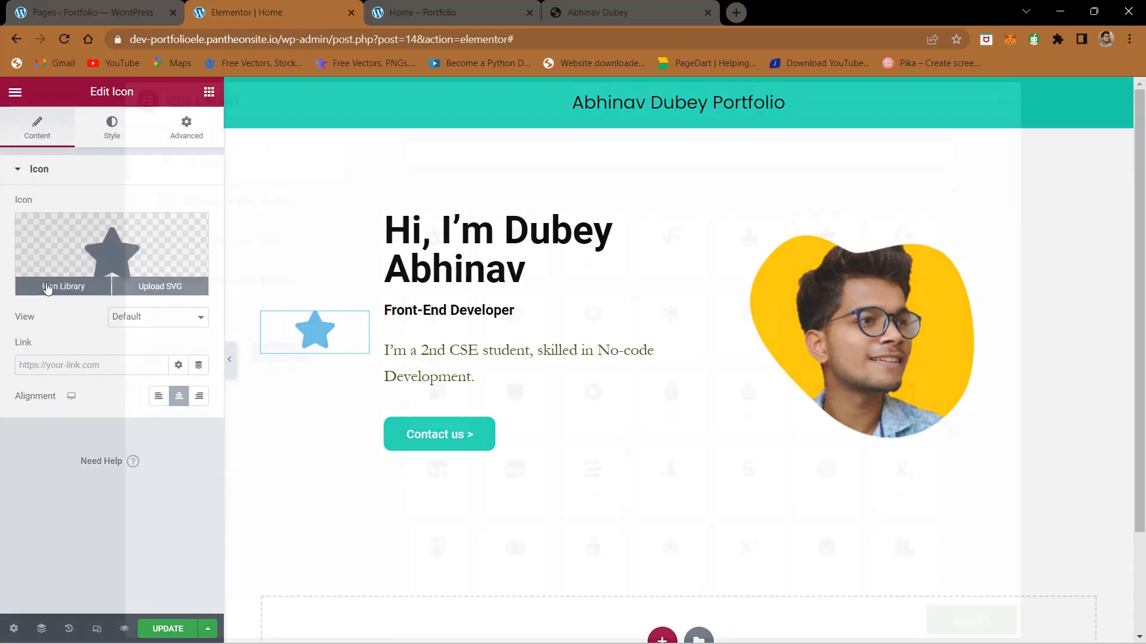
pyautogui.click(634, 5)
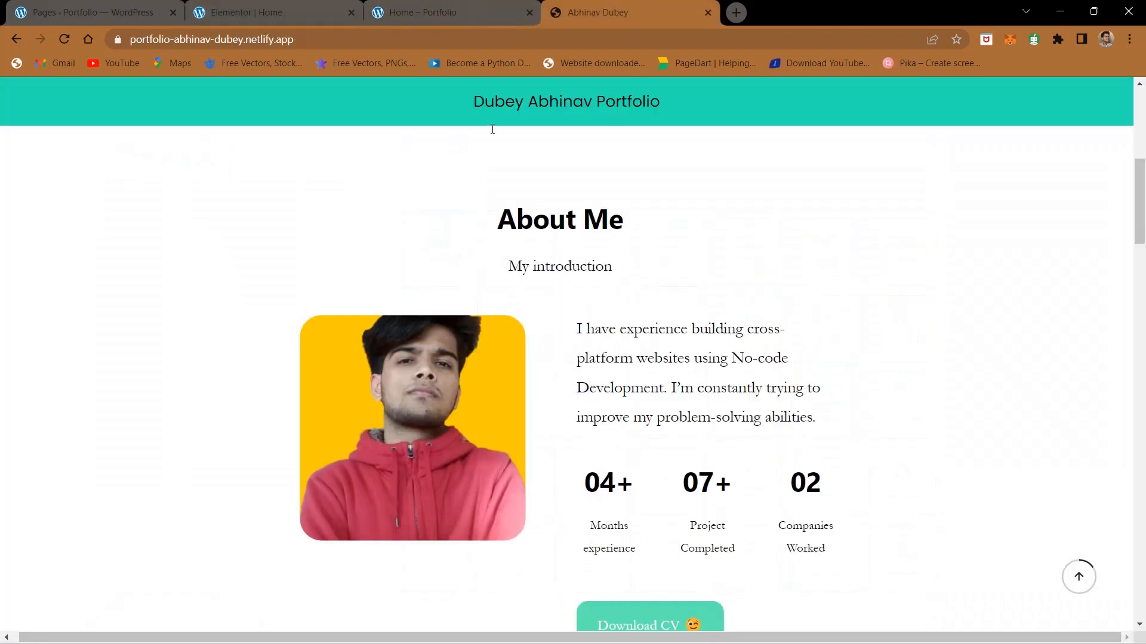
pyautogui.scroll(5, 481, 158)
pyautogui.click(337, 7)
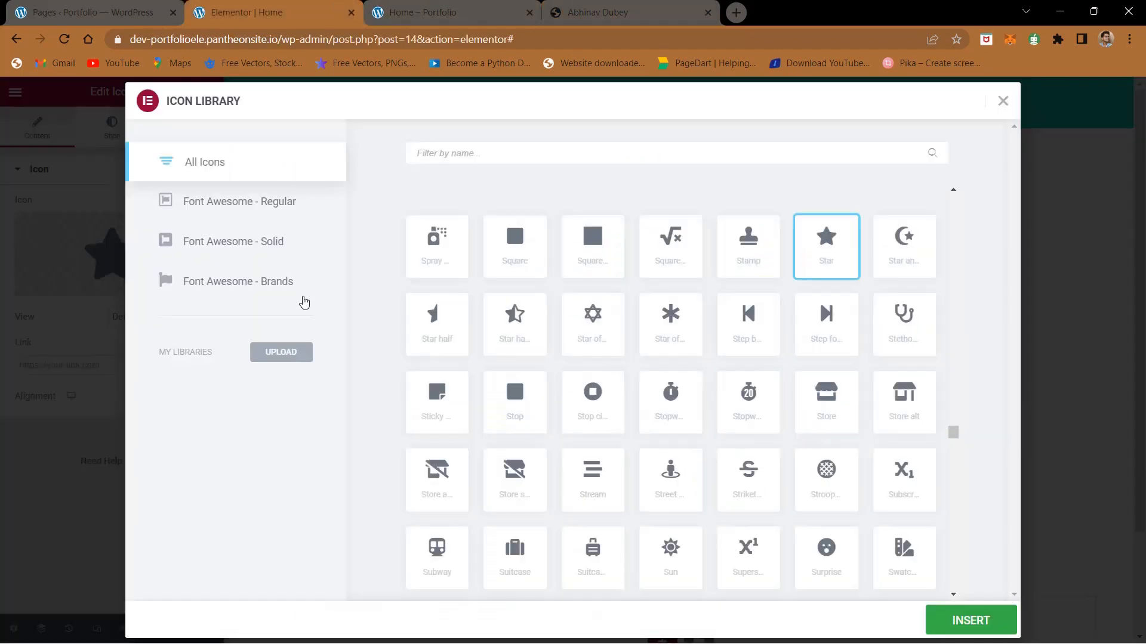
pyautogui.write('twit')
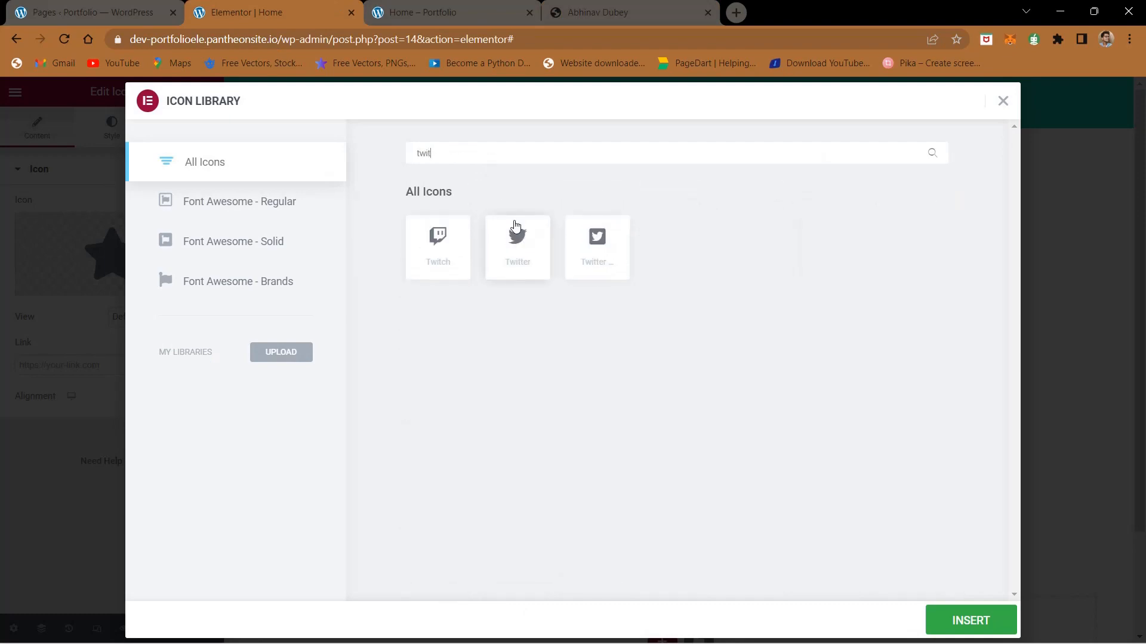
pyautogui.click(525, 275)
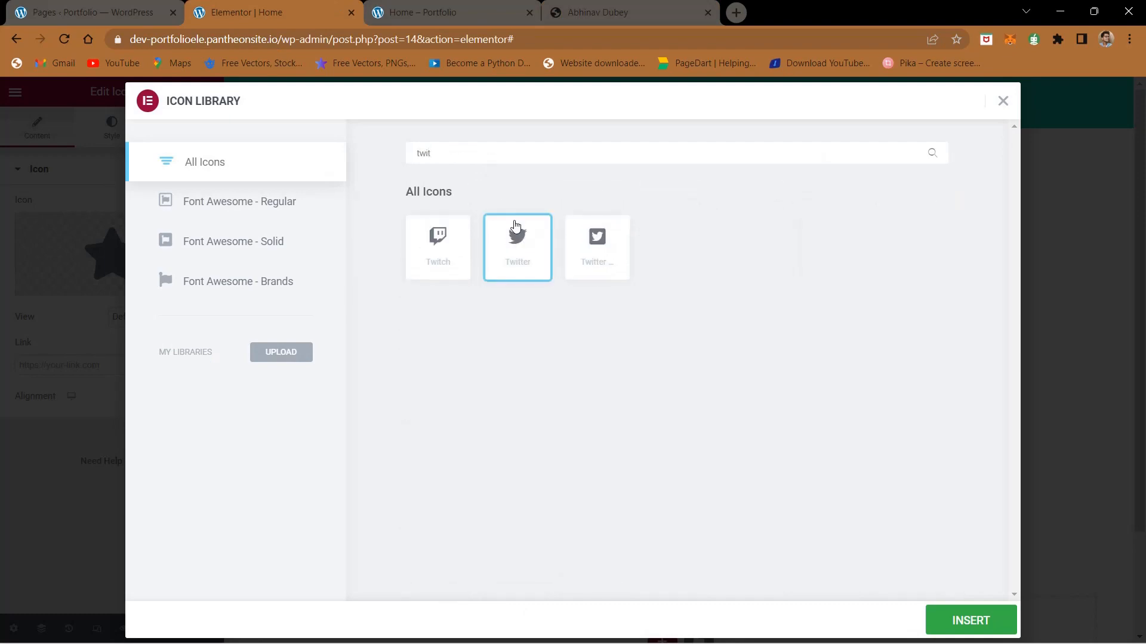
pyautogui.click(967, 627)
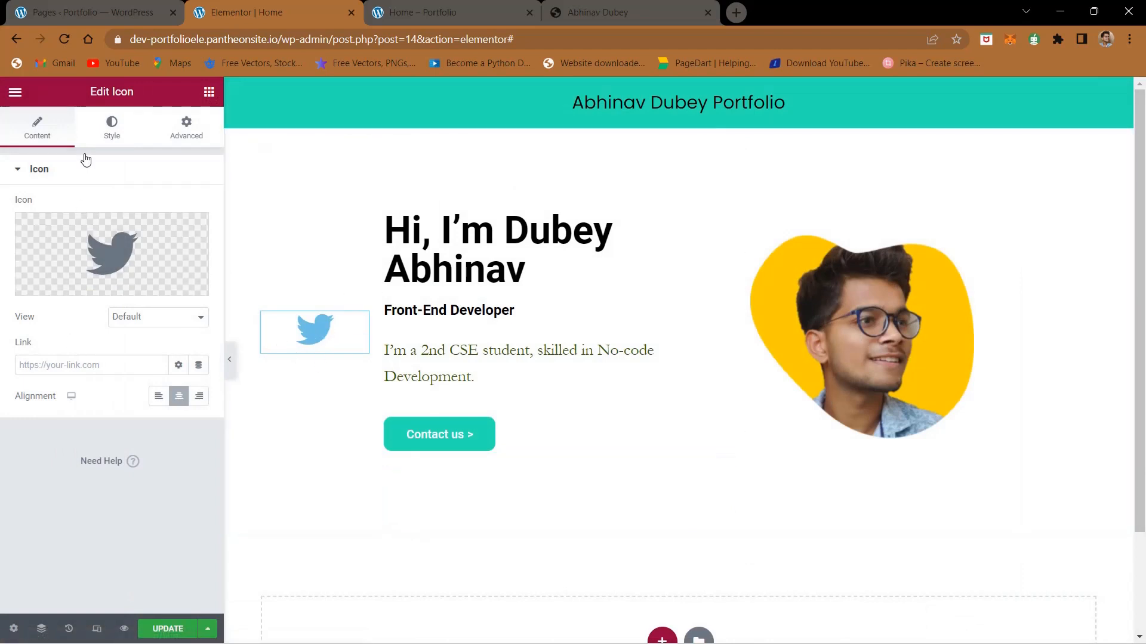
# Step: Add a second Icon widget directly below the Twitter icon in the same column
pyautogui.click(209, 92)
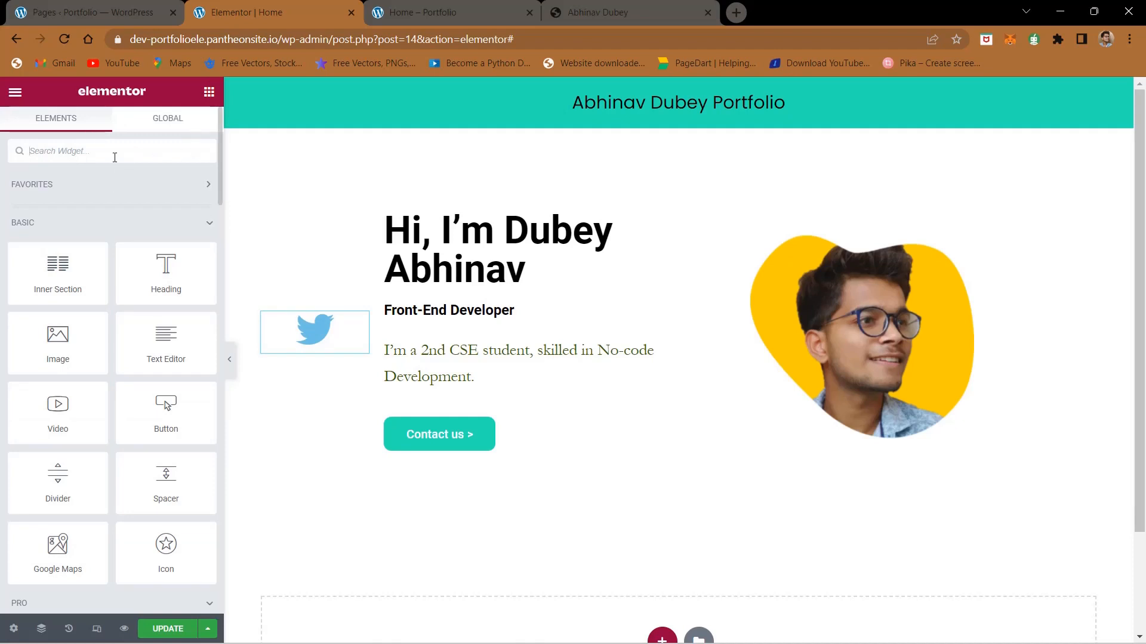
pyautogui.write('icon')
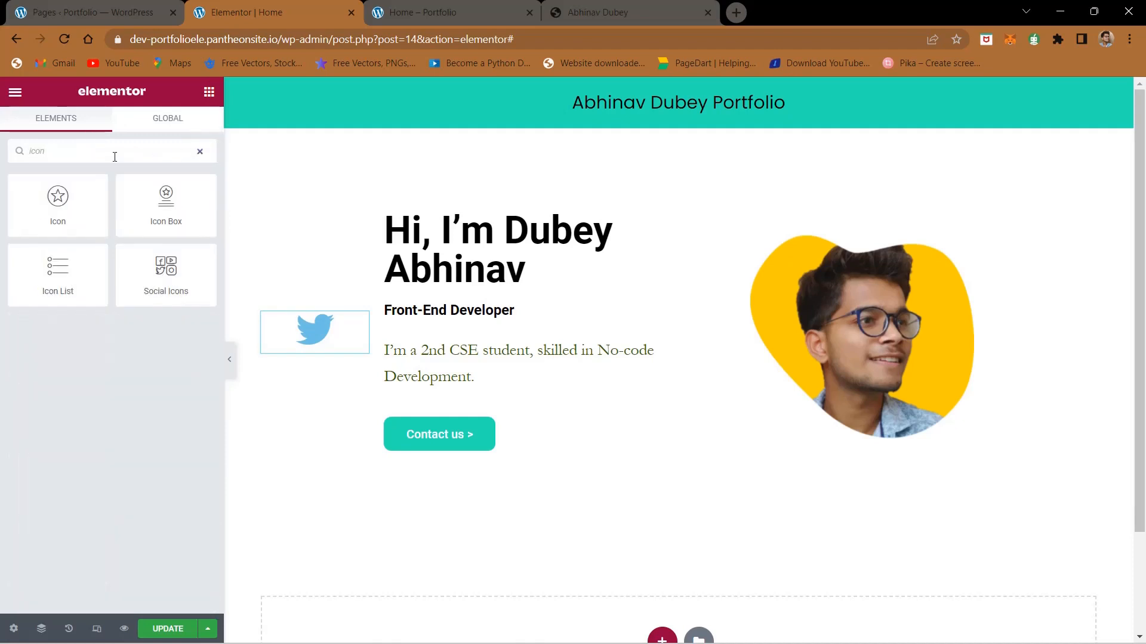
pyautogui.moveTo(62, 210); pyautogui.dragTo(331, 357)
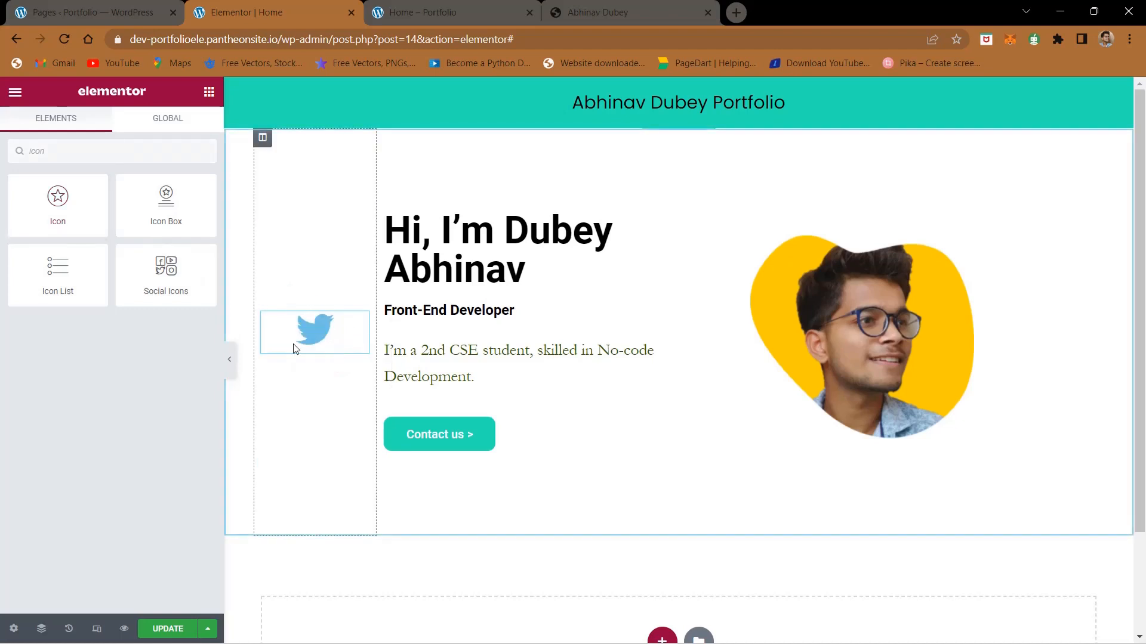
pyautogui.moveTo(83, 213); pyautogui.dragTo(315, 353)
# Step: Check the icon order on the finished site and replace the second widget's star with the Instagram icon
pyautogui.click(570, 6)
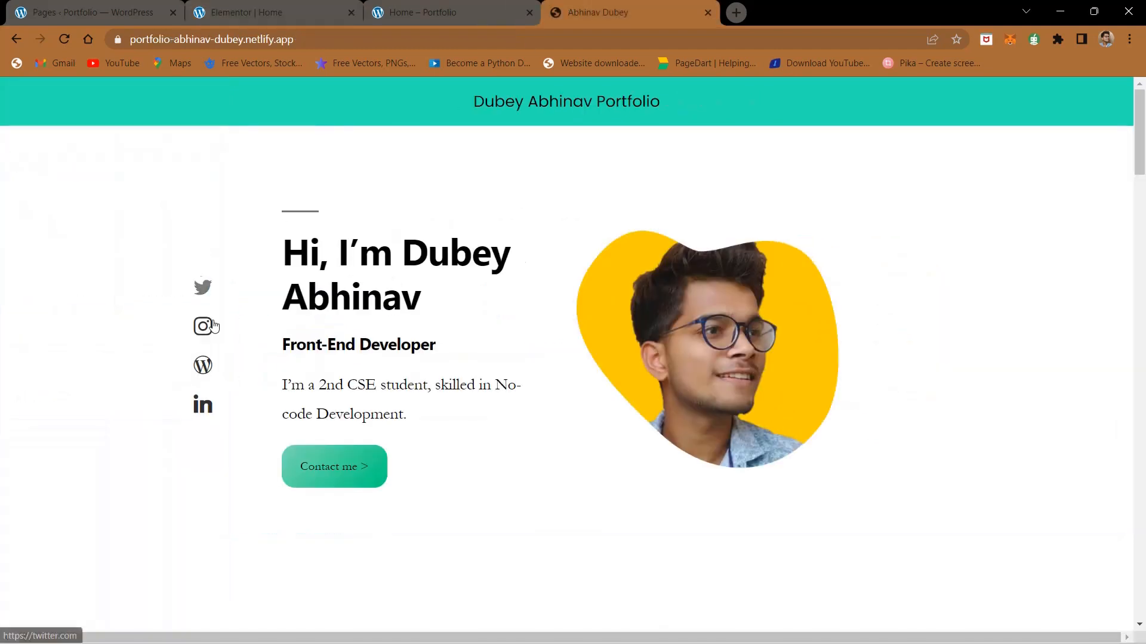
pyautogui.click(281, 6)
pyautogui.click(122, 6)
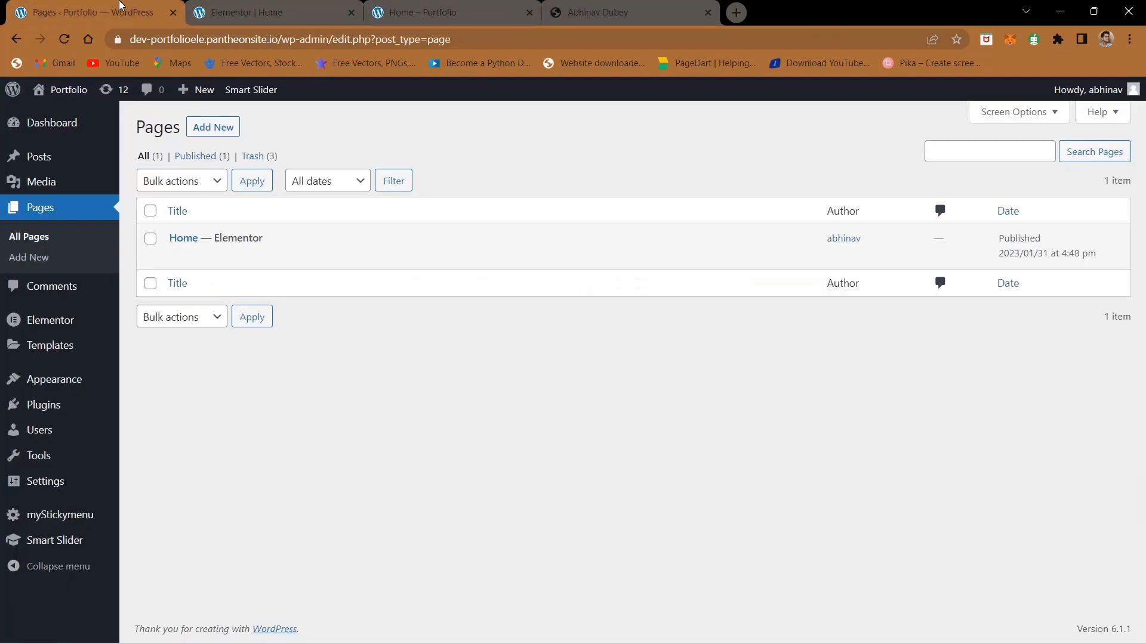
pyautogui.click(310, 6)
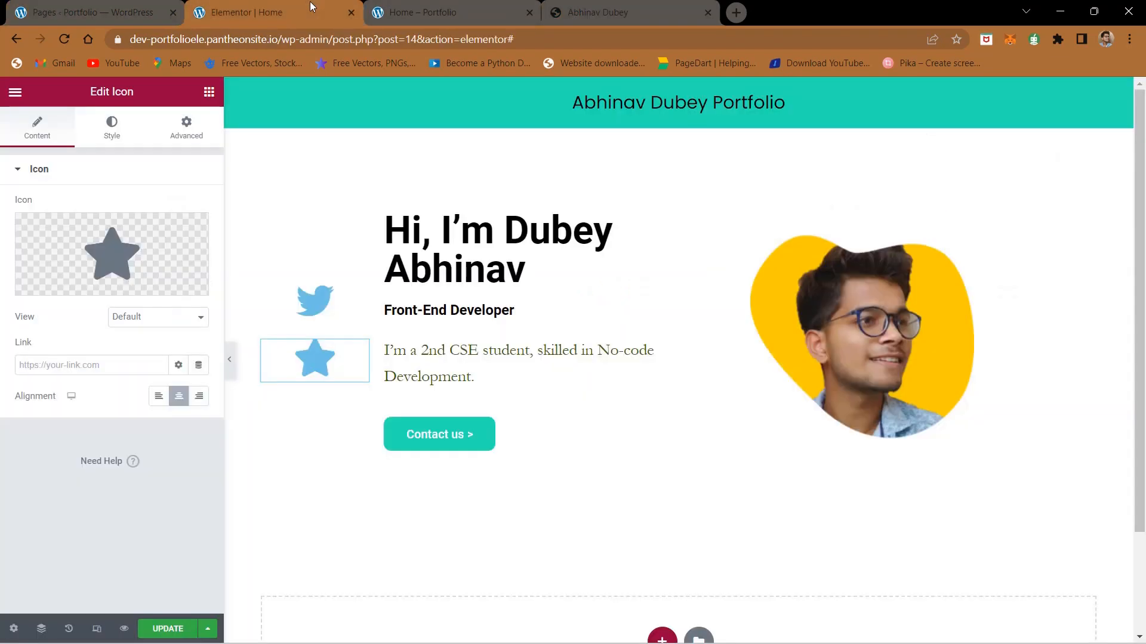
pyautogui.click(64, 285)
pyautogui.write('insta')
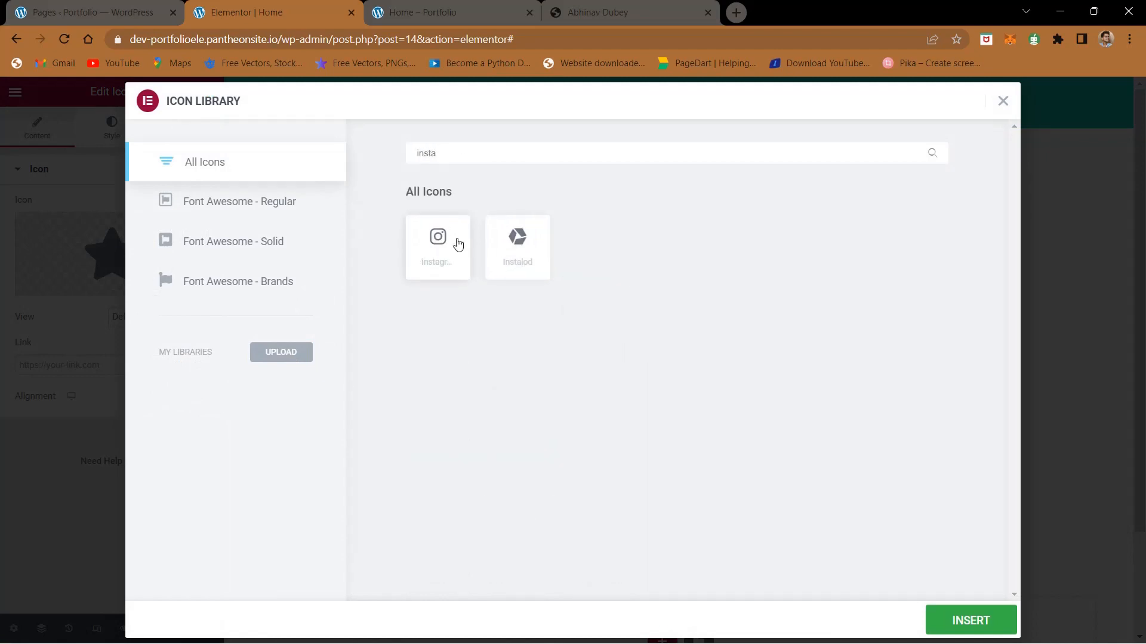
pyautogui.click(458, 244)
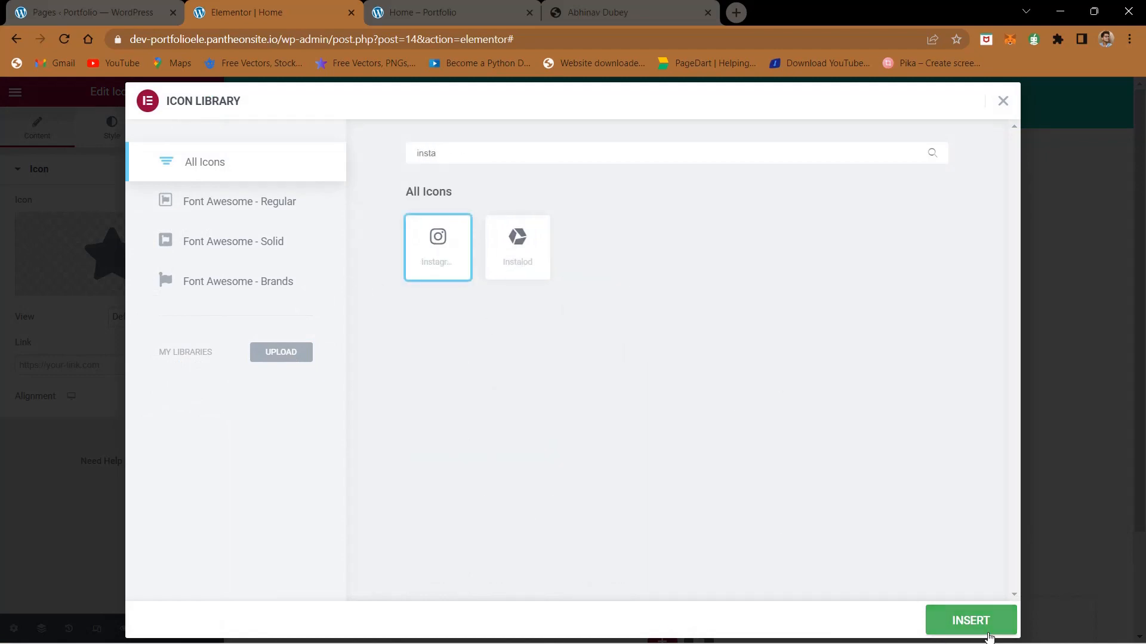
pyautogui.click(971, 620)
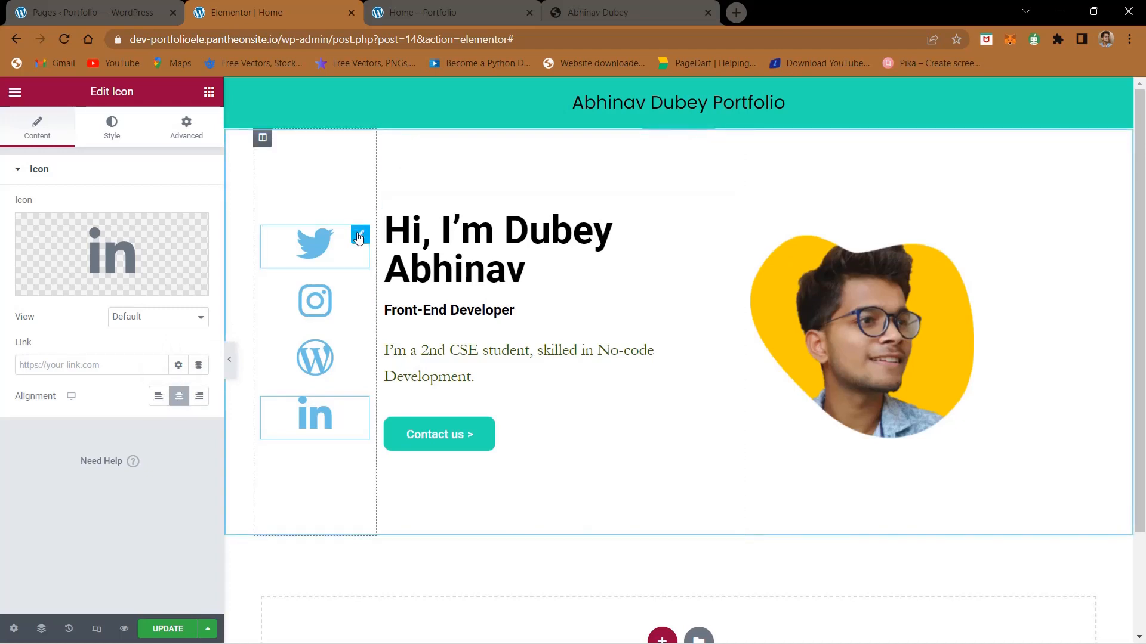
# Step: Change the Twitter icon's primary color to black (#000000), using the finished site's icons as reference
pyautogui.click(358, 240)
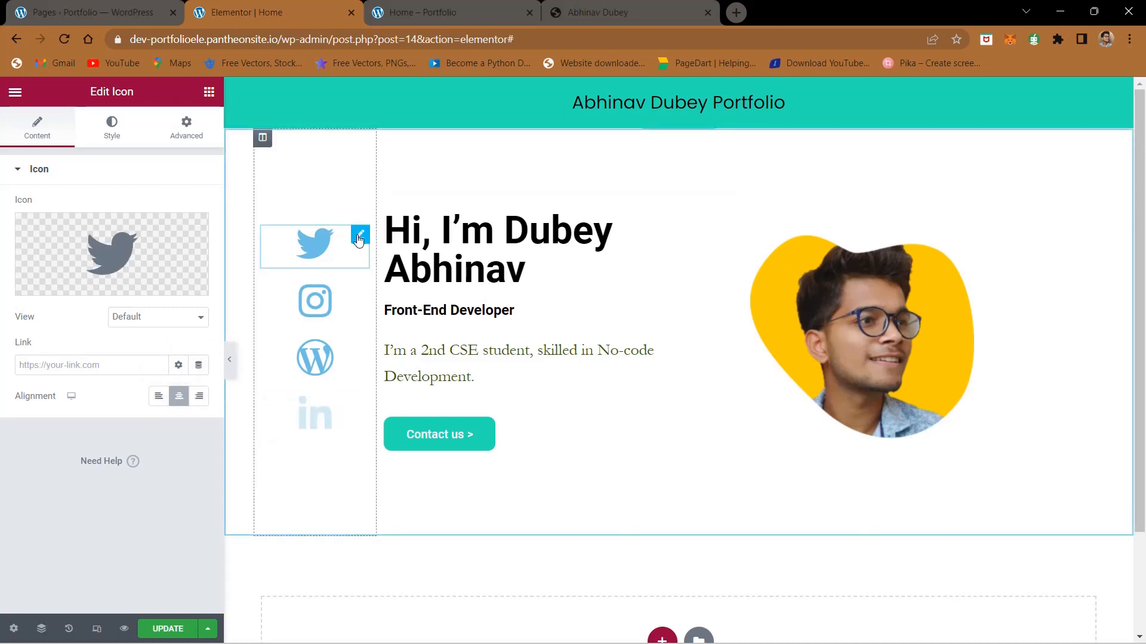
pyautogui.click(120, 132)
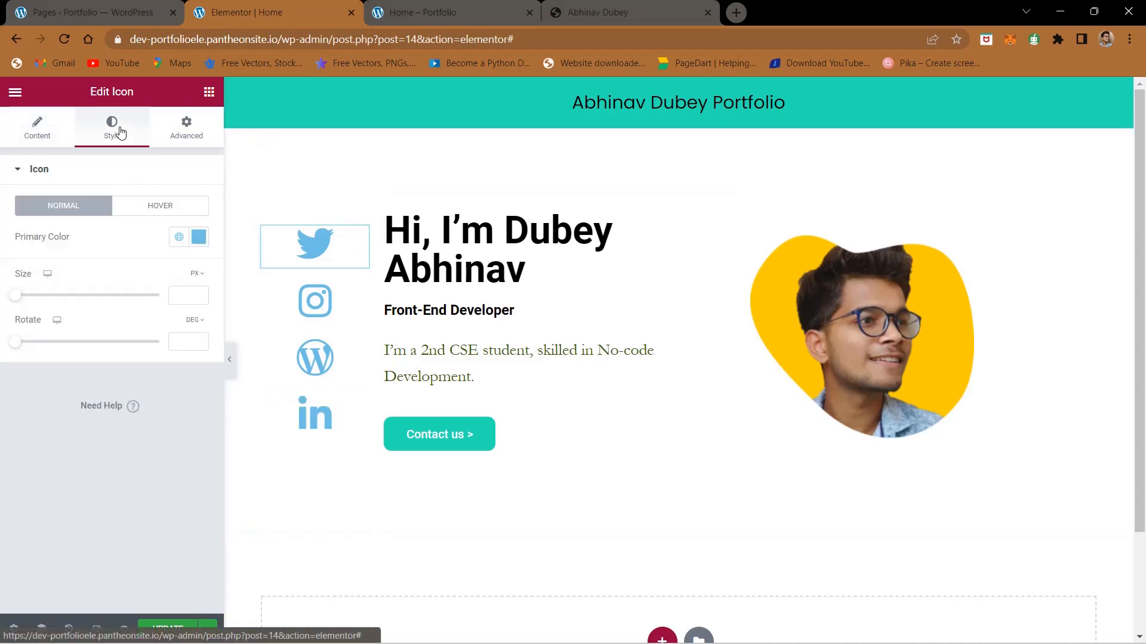
pyautogui.click(198, 237)
pyautogui.moveTo(135, 338); pyautogui.dragTo(3, 377)
pyautogui.click(576, 7)
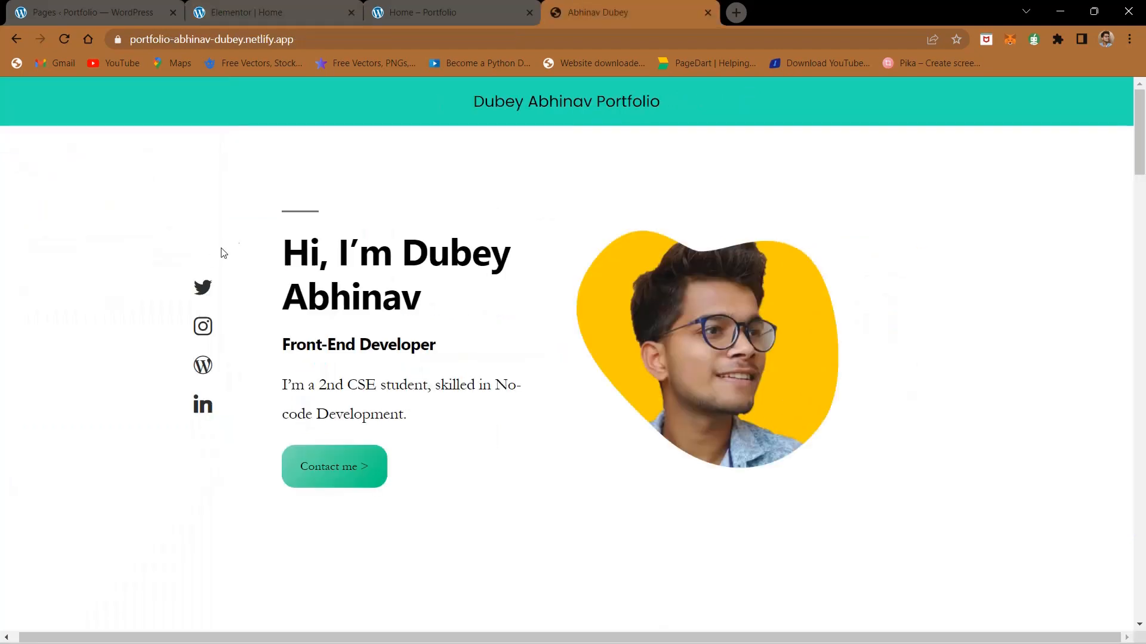
pyautogui.click(267, 7)
pyautogui.moveTo(78, 357); pyautogui.dragTo(2, 490)
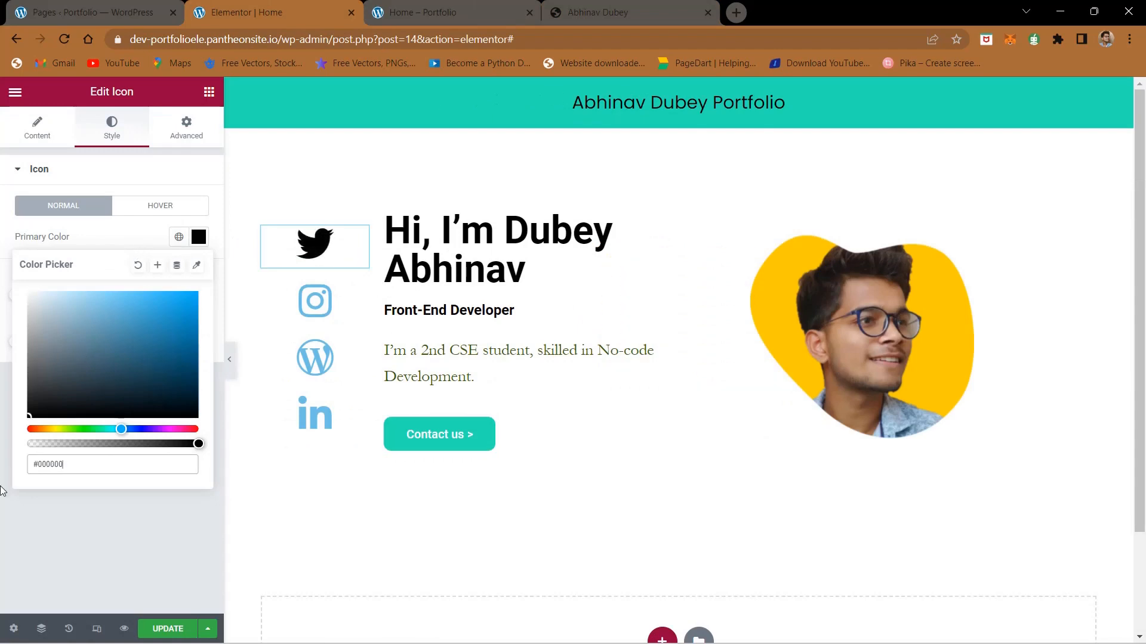
pyautogui.click(85, 562)
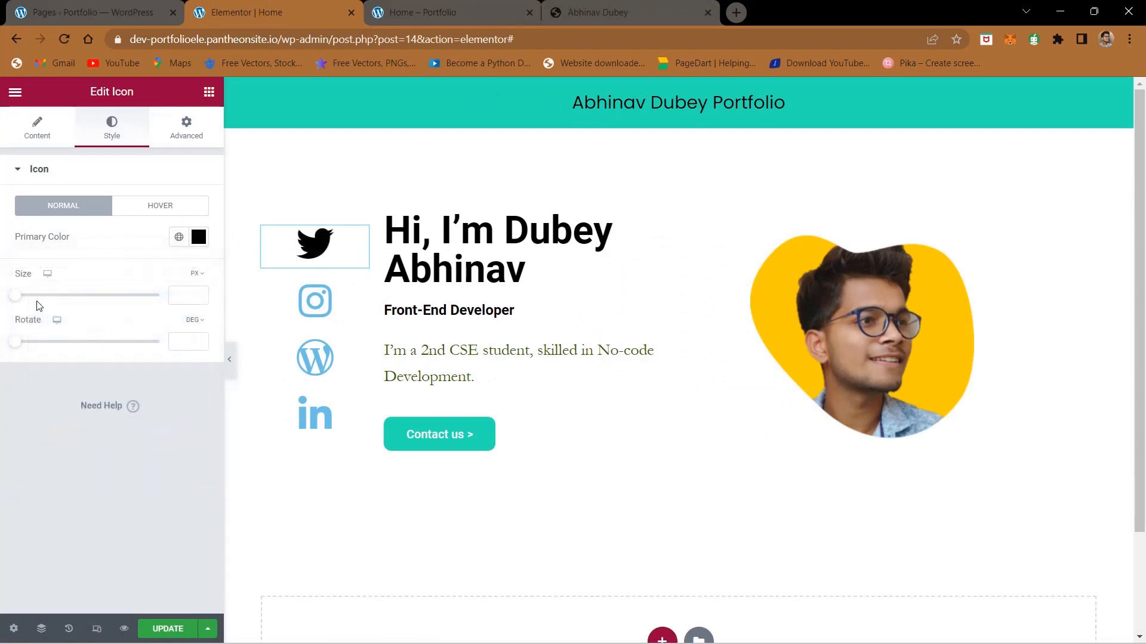
# Step: Set the Twitter icon's size to 30 px
pyautogui.moveTo(19, 301); pyautogui.dragTo(51, 297)
pyautogui.doubleClick(174, 293)
pyautogui.write('2-')
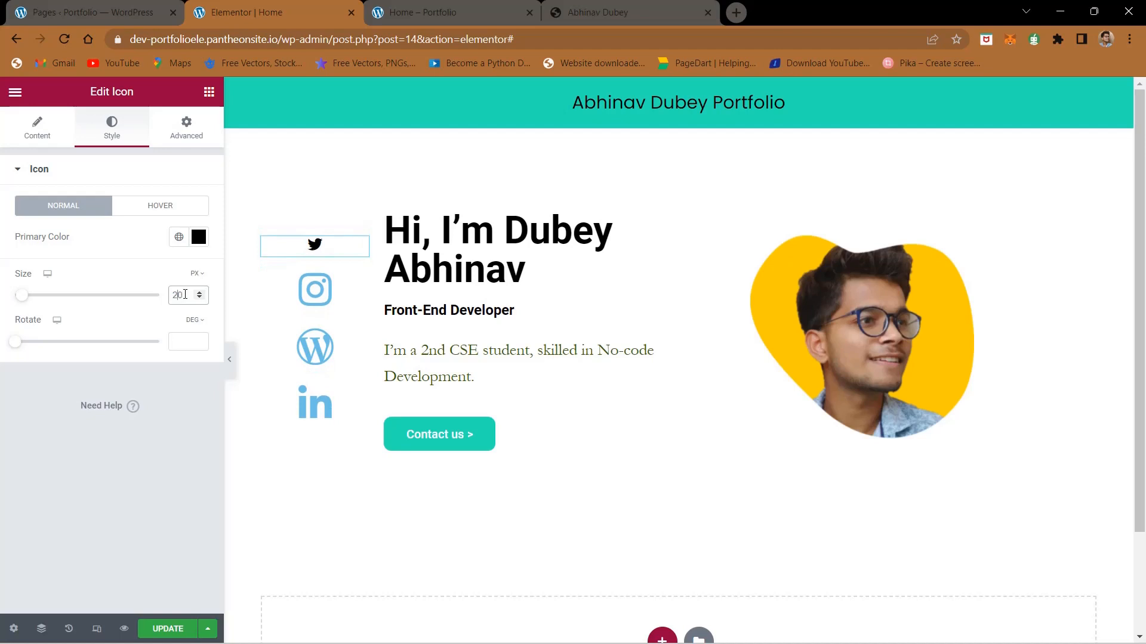
pyautogui.press('BackSpace')
pyautogui.press('BackSpace')
pyautogui.write('40')
pyautogui.press('BackSpace')
pyautogui.press('BackSpace')
pyautogui.write('30')
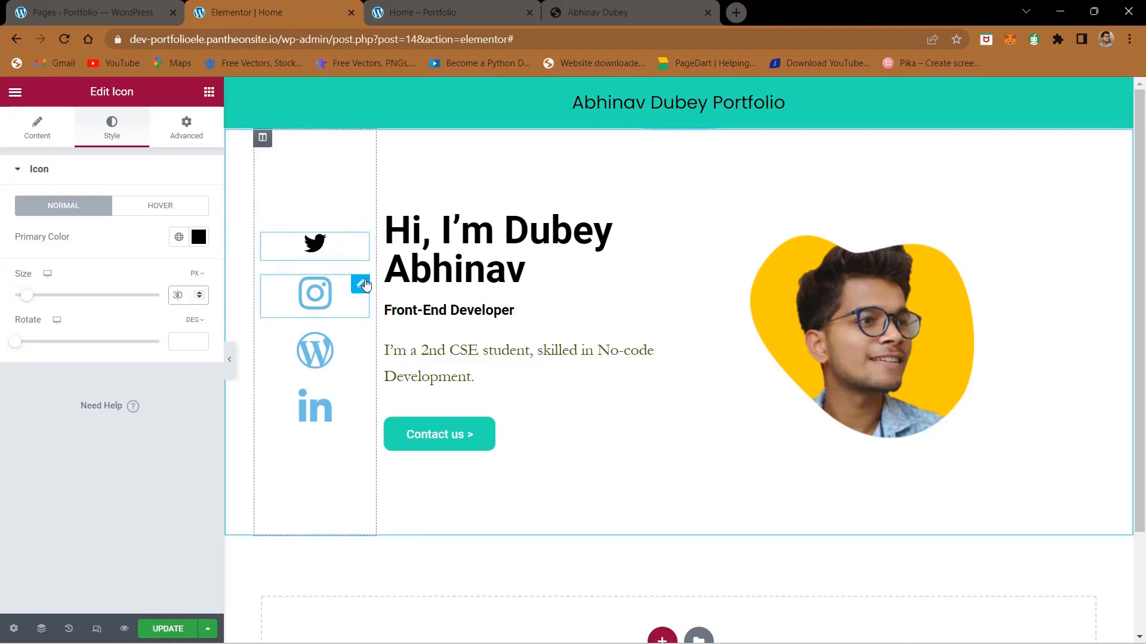
# Step: Set the Instagram icon's primary color to black (#000000) and its size to 30 px
pyautogui.click(316, 293)
pyautogui.click(120, 137)
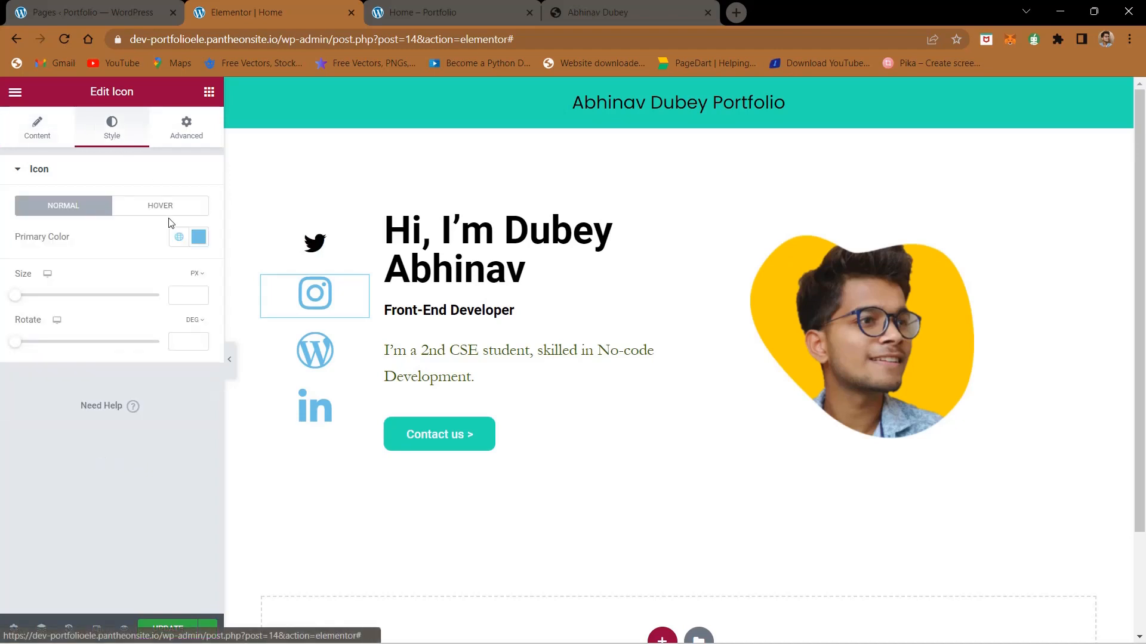
pyautogui.click(199, 244)
pyautogui.moveTo(146, 325); pyautogui.dragTo(1, 466)
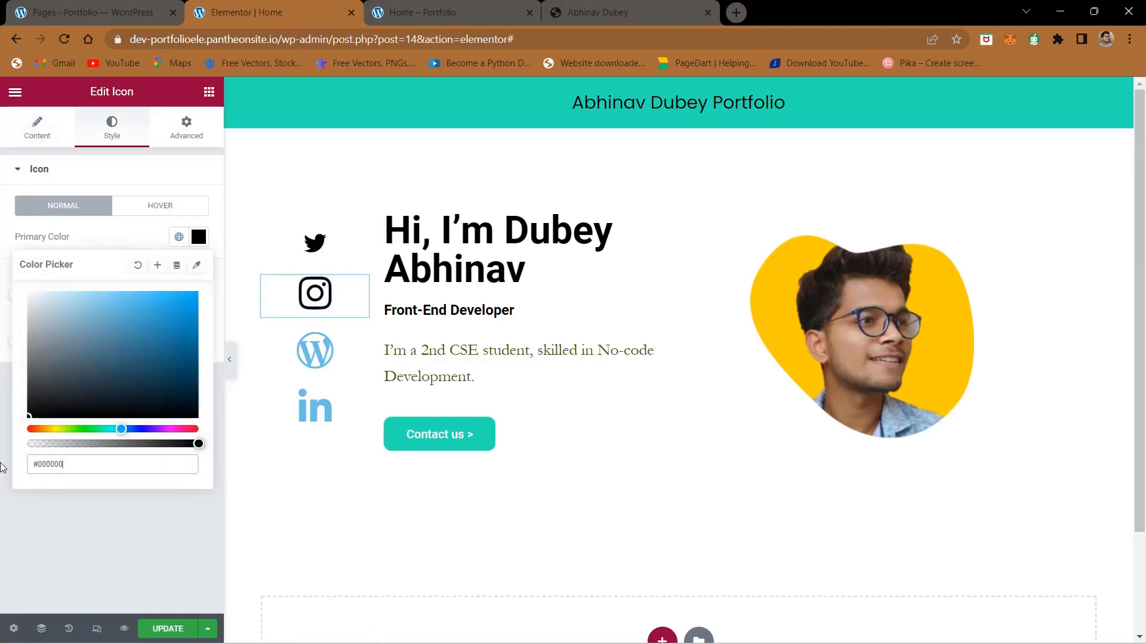
pyautogui.click(74, 564)
pyautogui.click(188, 295)
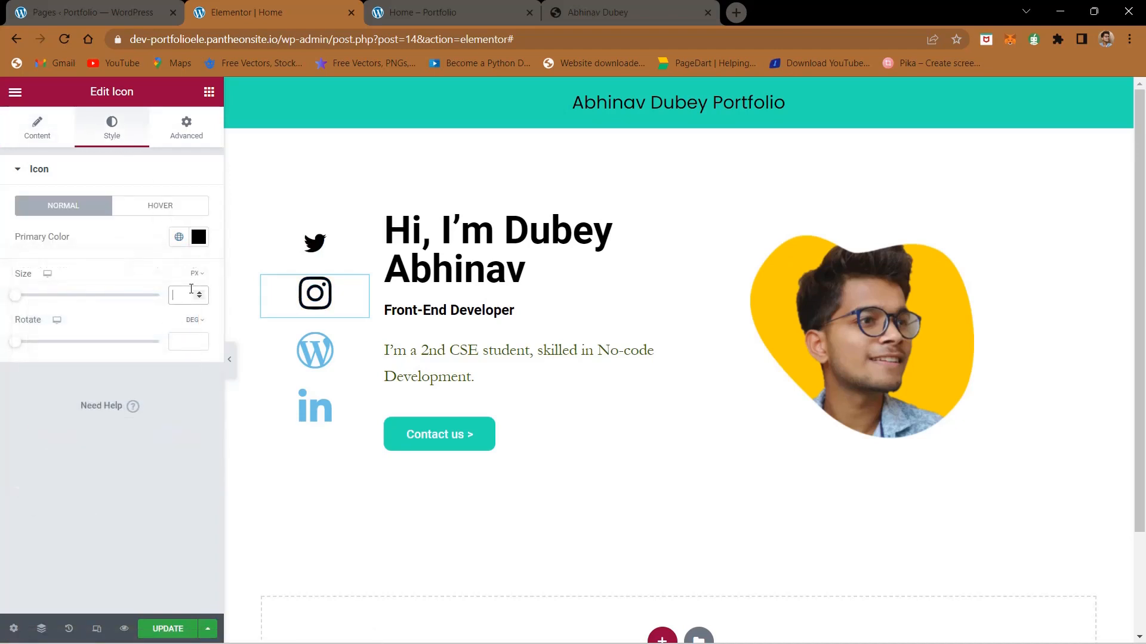
pyautogui.write('30')
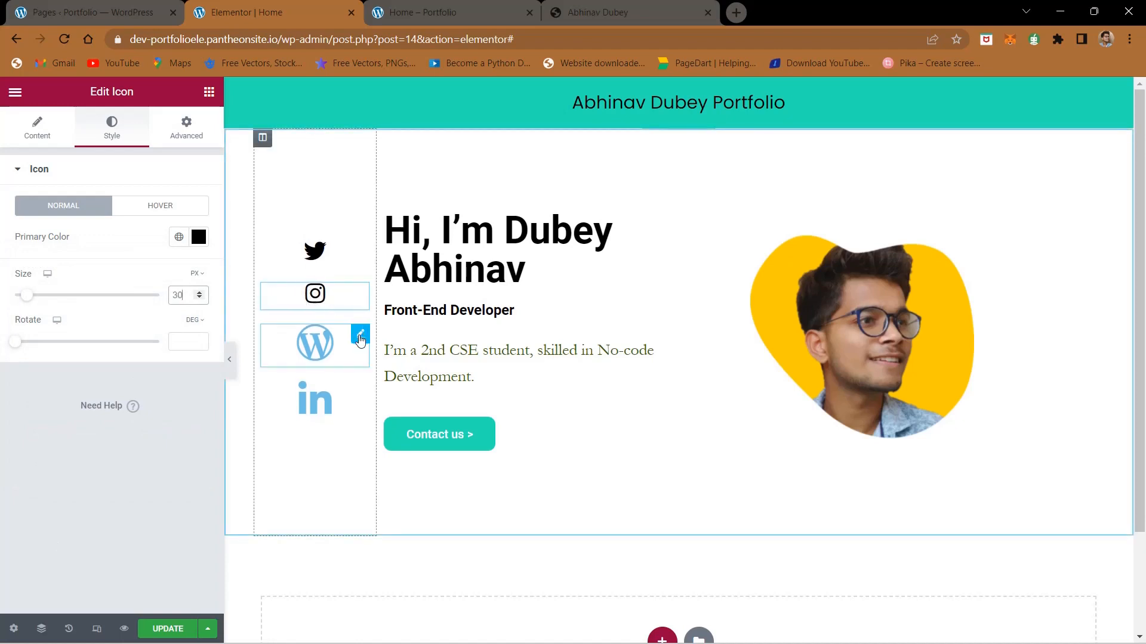
# Step: Set the WordPress icon's primary color to black (#000000) and its size to 30 px
pyautogui.click(360, 333)
pyautogui.click(112, 130)
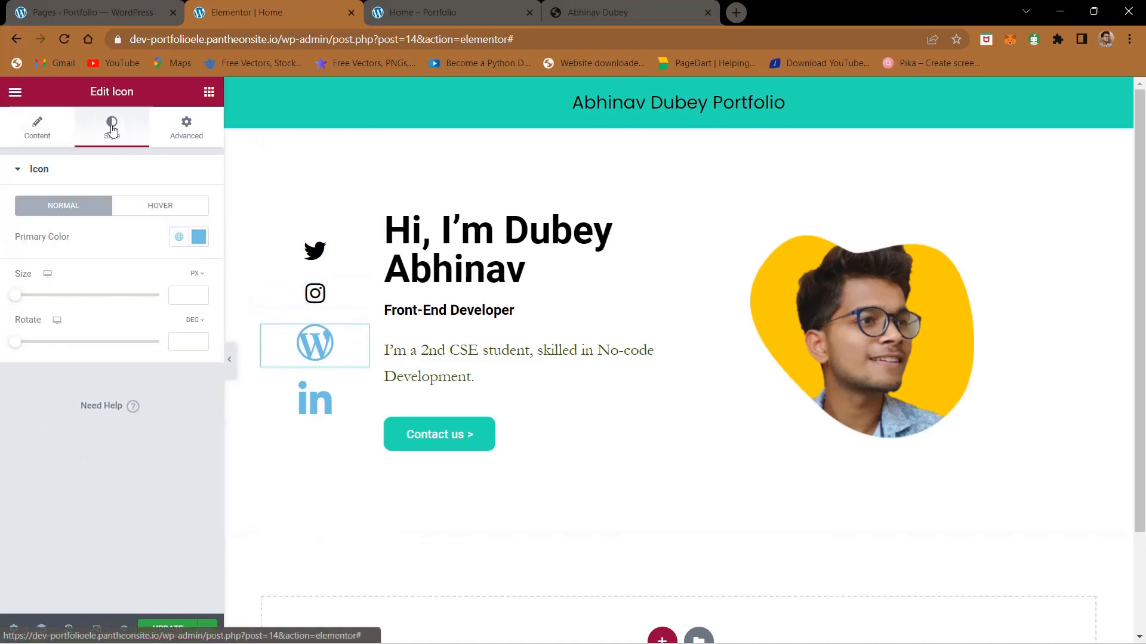
pyautogui.click(197, 236)
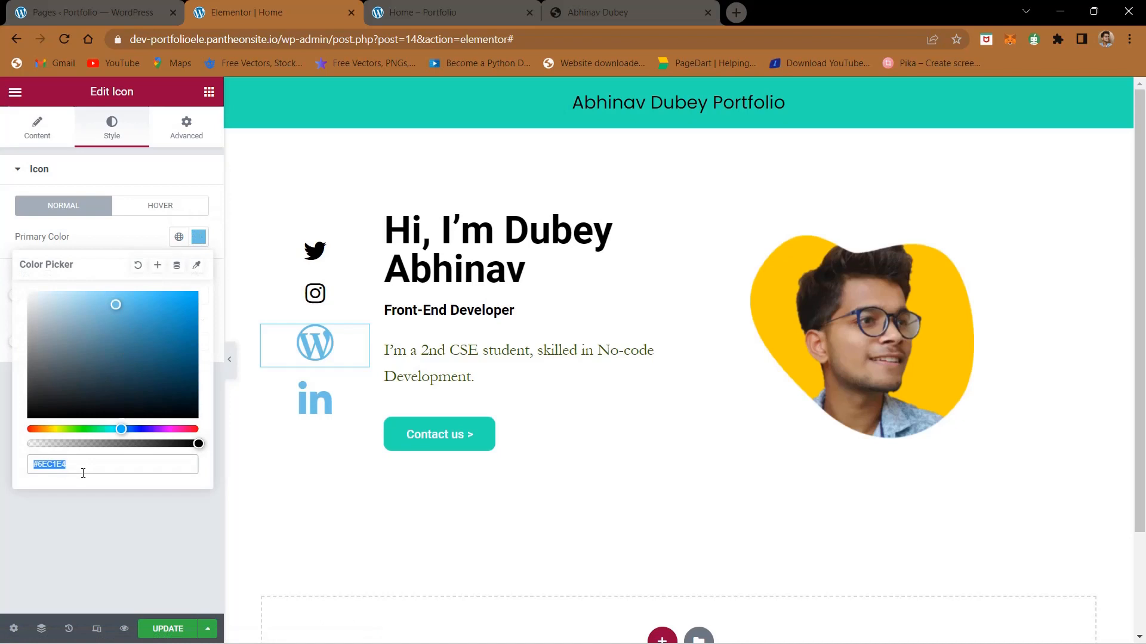
pyautogui.write('#000000')
pyautogui.click(97, 531)
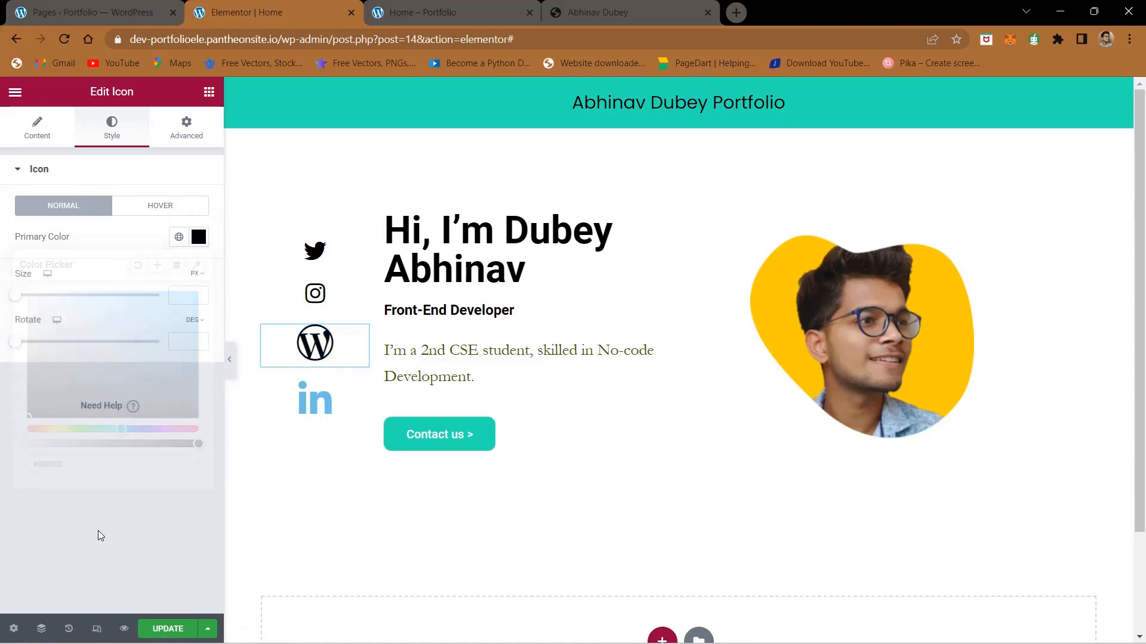
pyautogui.click(181, 292)
pyautogui.write('30')
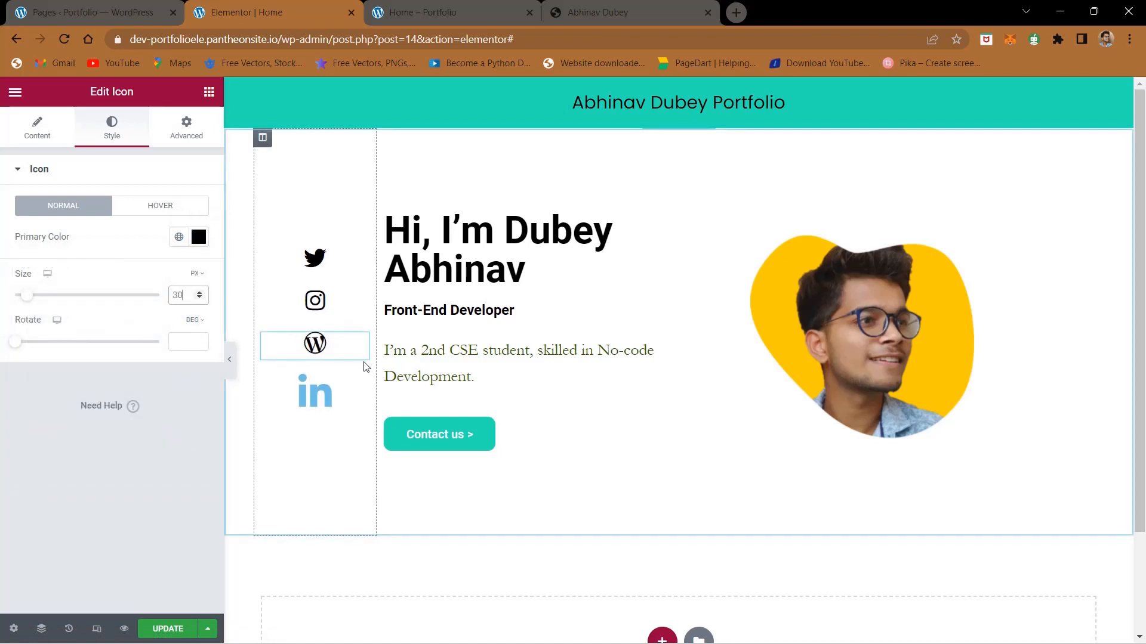
# Step: Set the LinkedIn icon's primary color to black (#000000) and its size to 30 px
pyautogui.click(357, 385)
pyautogui.click(112, 137)
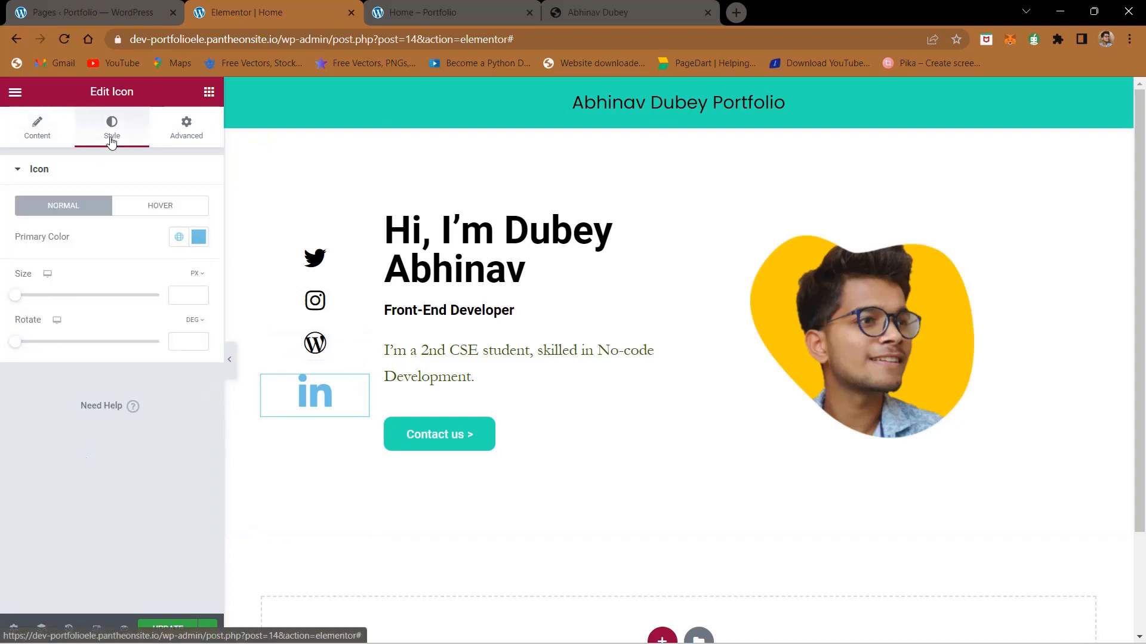
pyautogui.click(199, 237)
pyautogui.write('#000000')
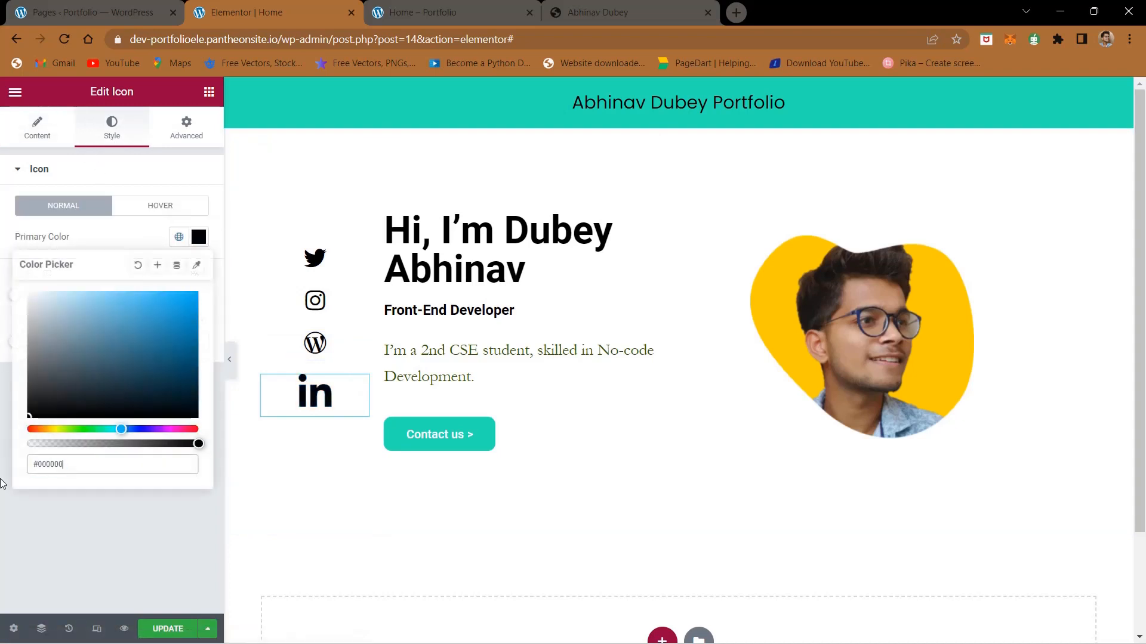
pyautogui.click(84, 575)
pyautogui.click(179, 294)
pyautogui.write('30')
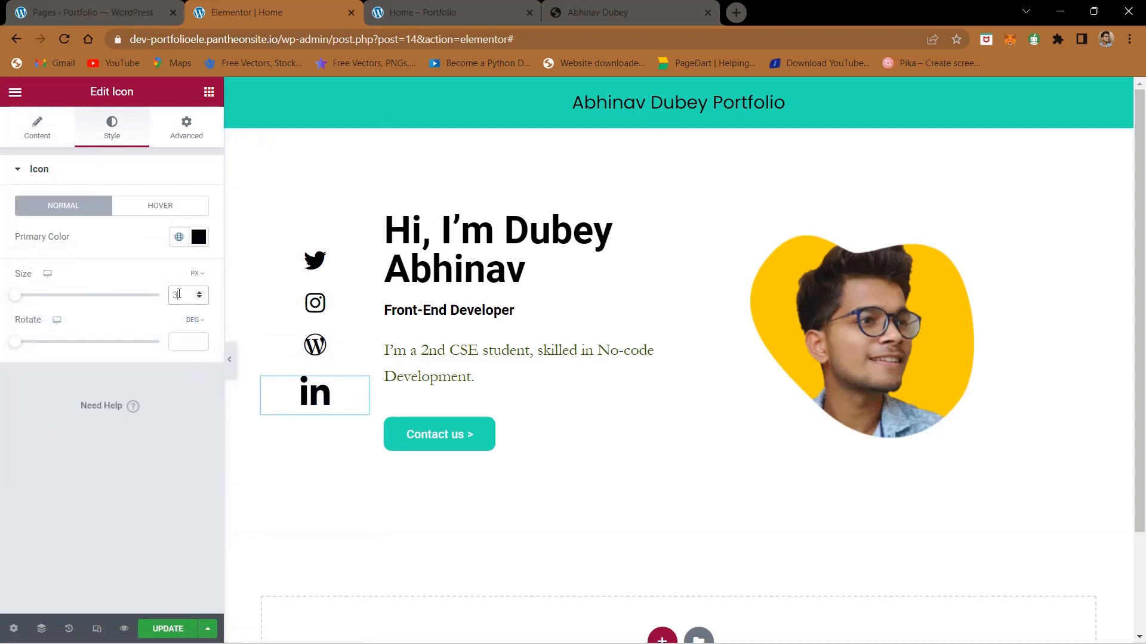
# Step: Preview the page at full width and compare its social icon column and layout with the finished site
pyautogui.click(230, 359)
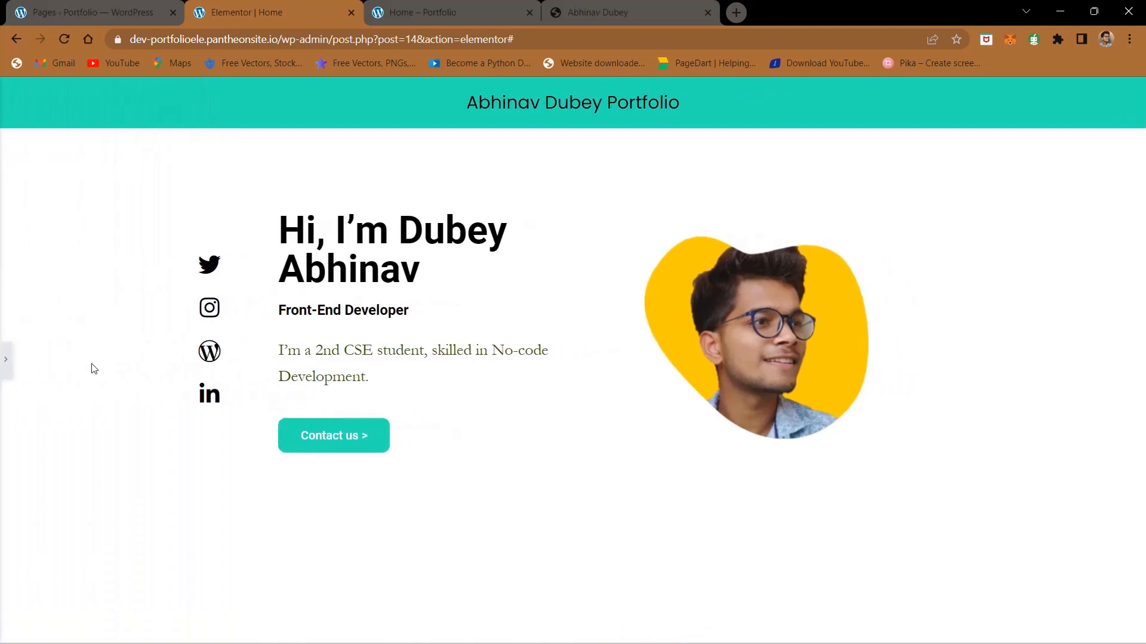
pyautogui.click(601, 5)
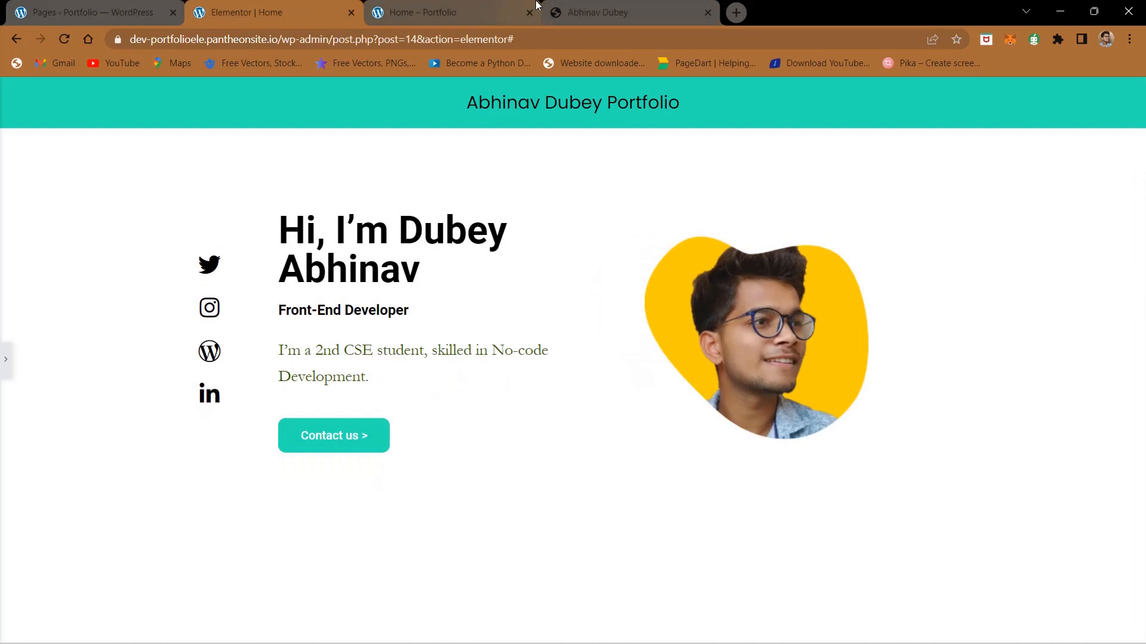
pyautogui.click(624, 9)
pyautogui.click(292, 8)
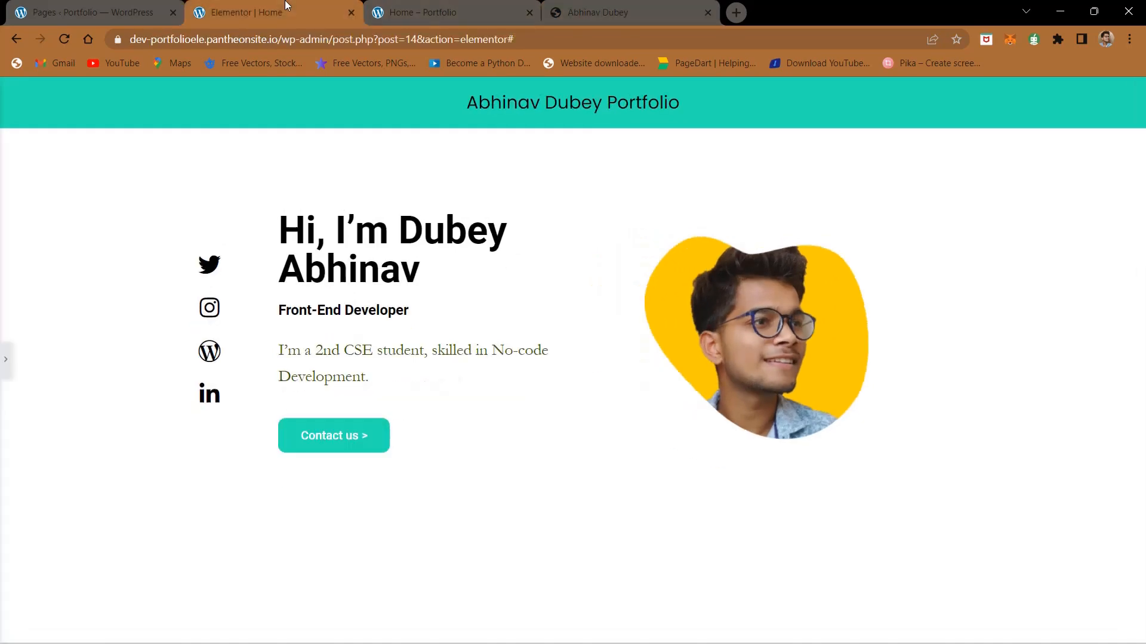
pyautogui.click(588, 8)
pyautogui.click(232, 8)
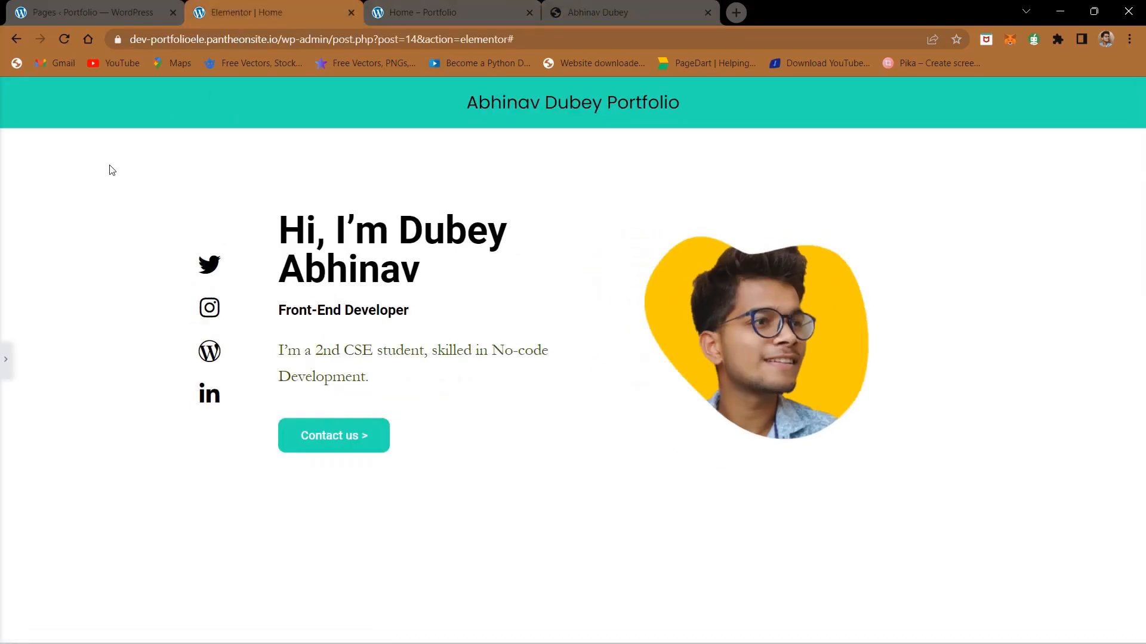
pyautogui.click(4, 377)
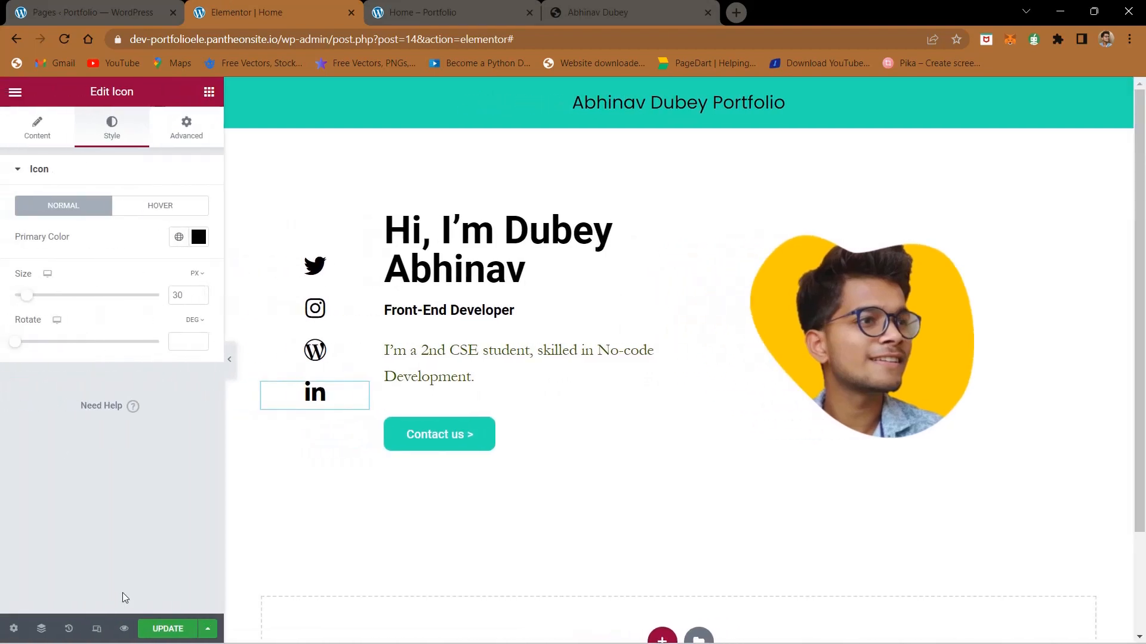
# Step: Publish the icon changes to the Home page and check the finished site once more
pyautogui.click(174, 630)
pyautogui.click(632, 5)
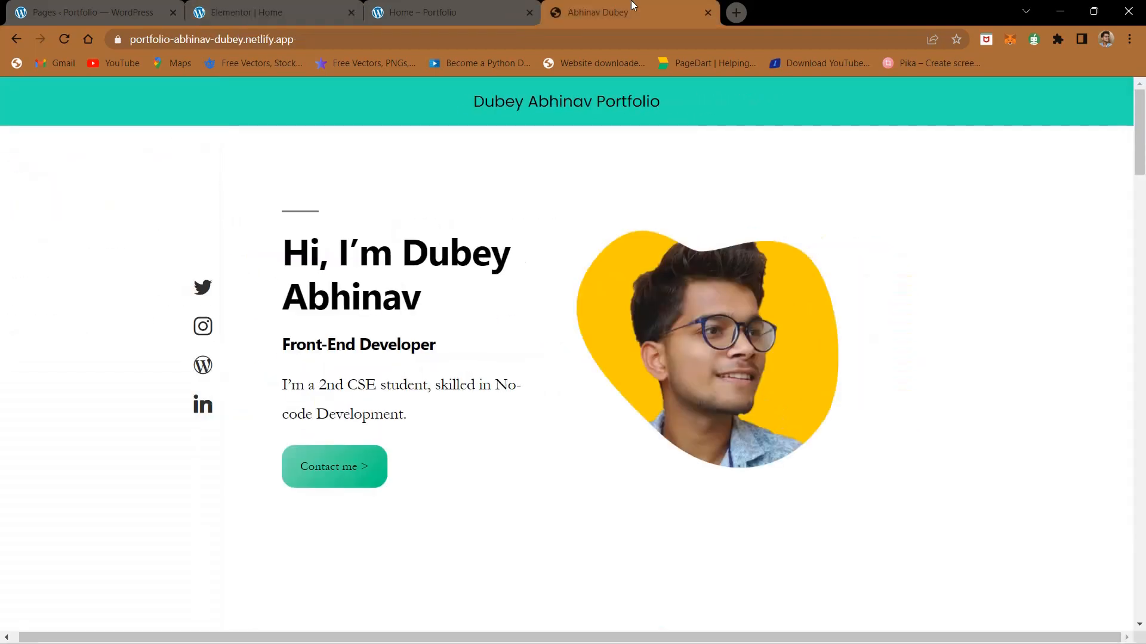
pyautogui.click(326, 6)
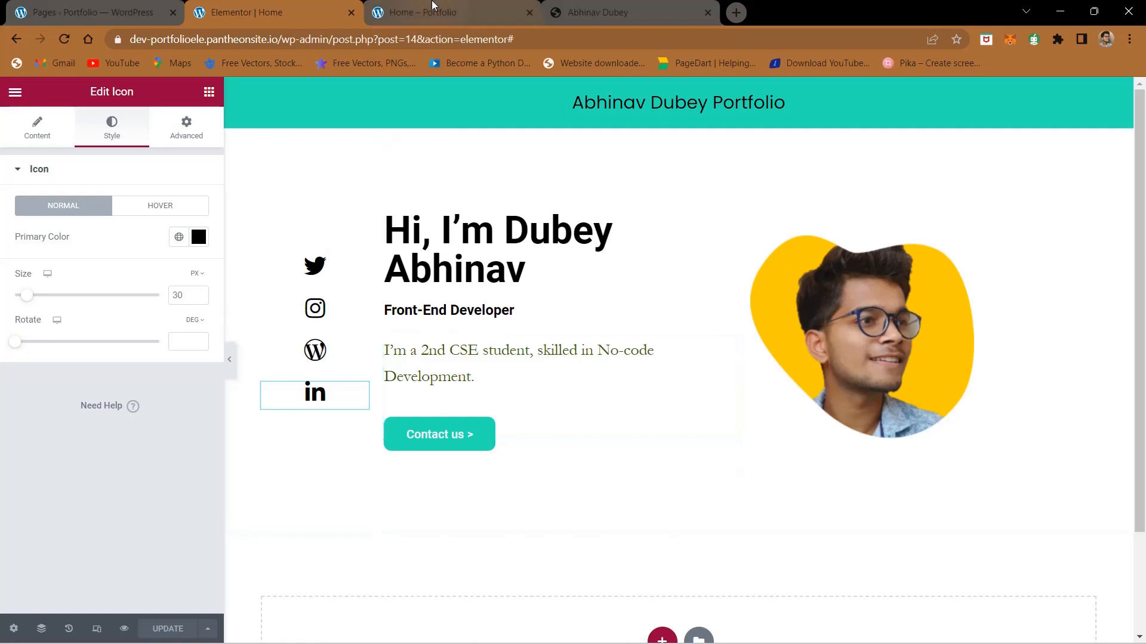
# Step: Open the live Home page and load the site's root address by removing home/ from the URL
pyautogui.click(434, 12)
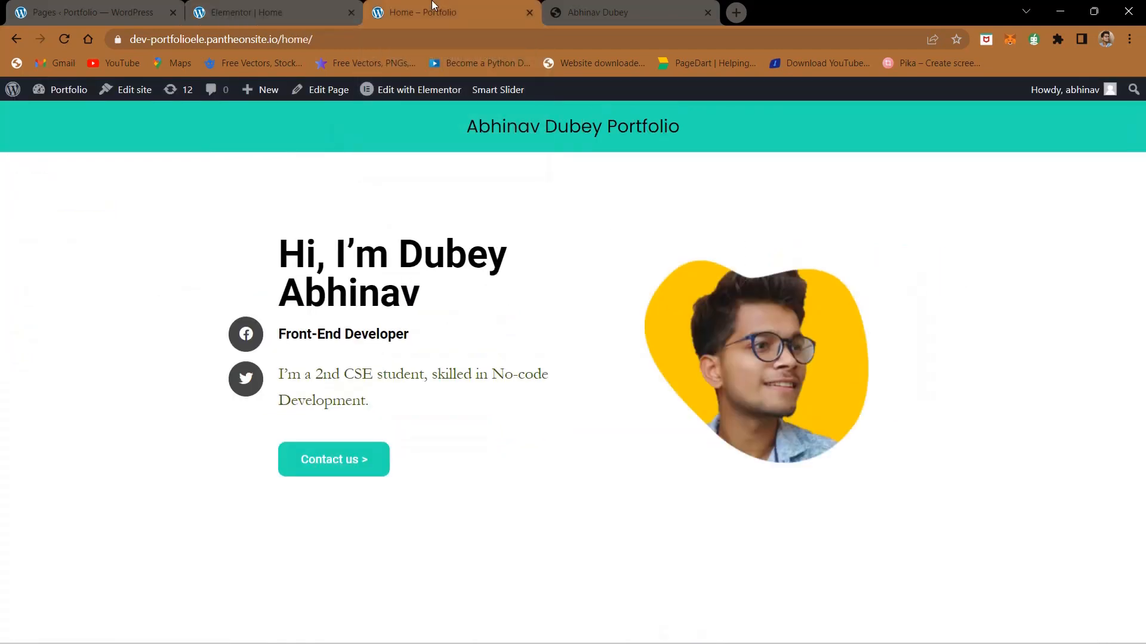
pyautogui.click(332, 34)
pyautogui.click(341, 38)
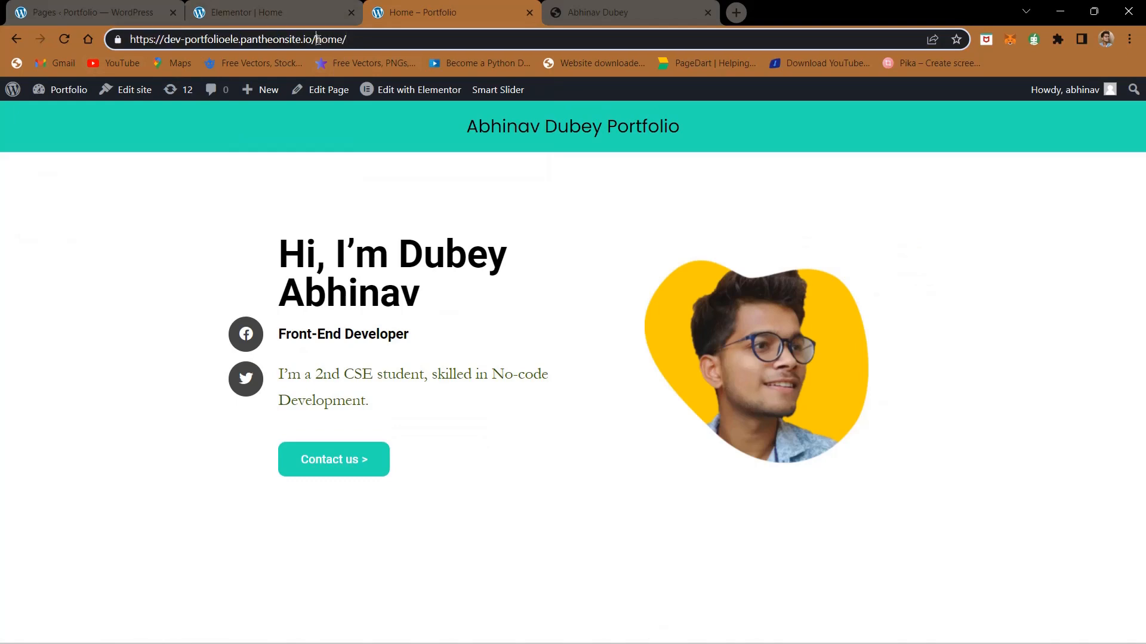
pyautogui.moveTo(317, 39); pyautogui.dragTo(351, 41)
pyautogui.click(293, 8)
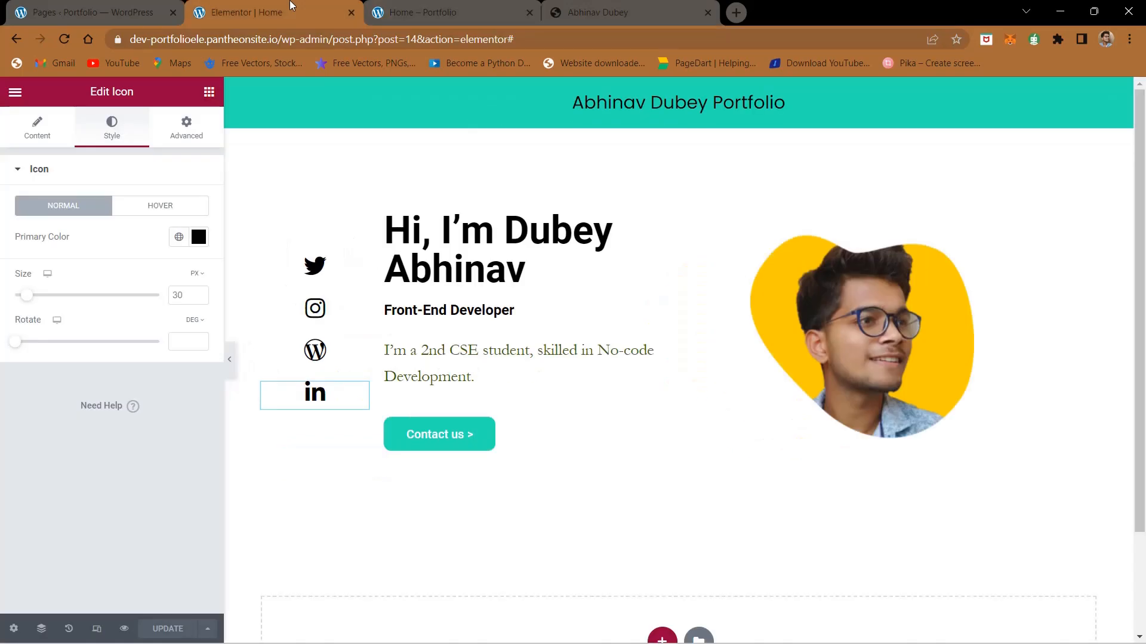
pyautogui.click(386, 4)
pyautogui.press('BackSpace')
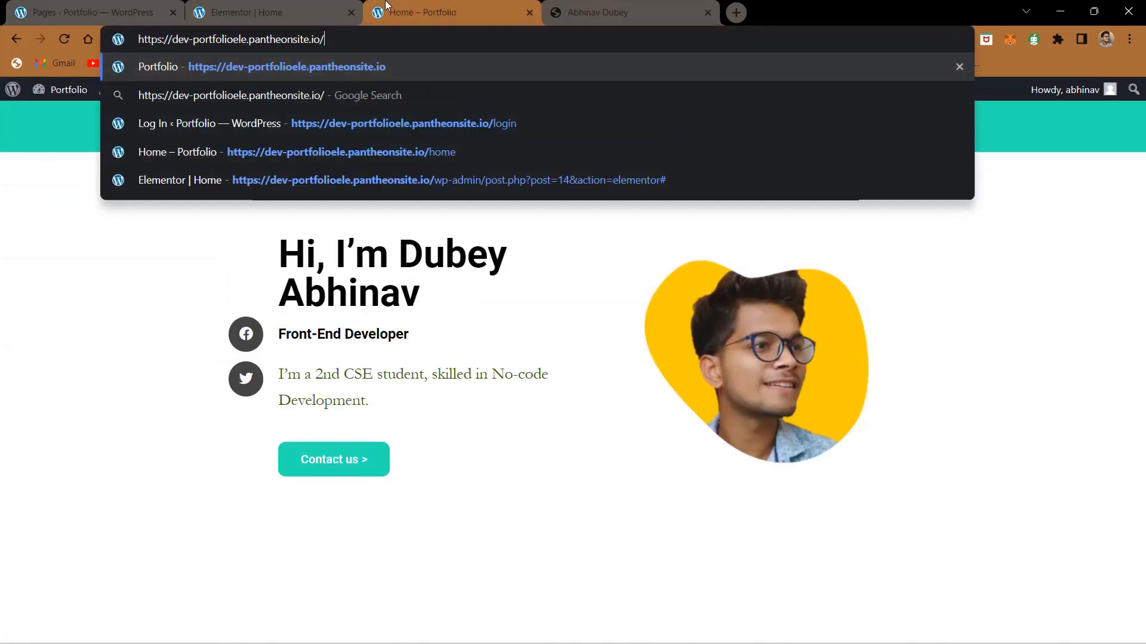
pyautogui.press('Return')
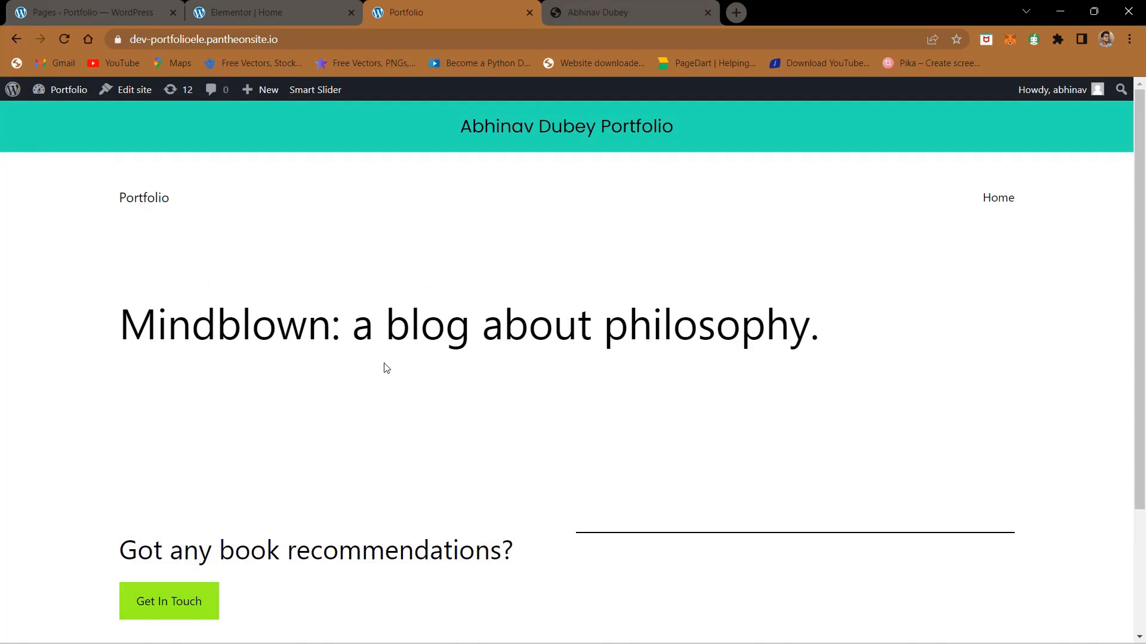
# Step: Look over the page at the site's root address, and load the /home address again
pyautogui.scroll(-3, 385, 367)
pyautogui.scroll(3, 354, 299)
pyautogui.click(263, 39)
pyautogui.click(334, 41)
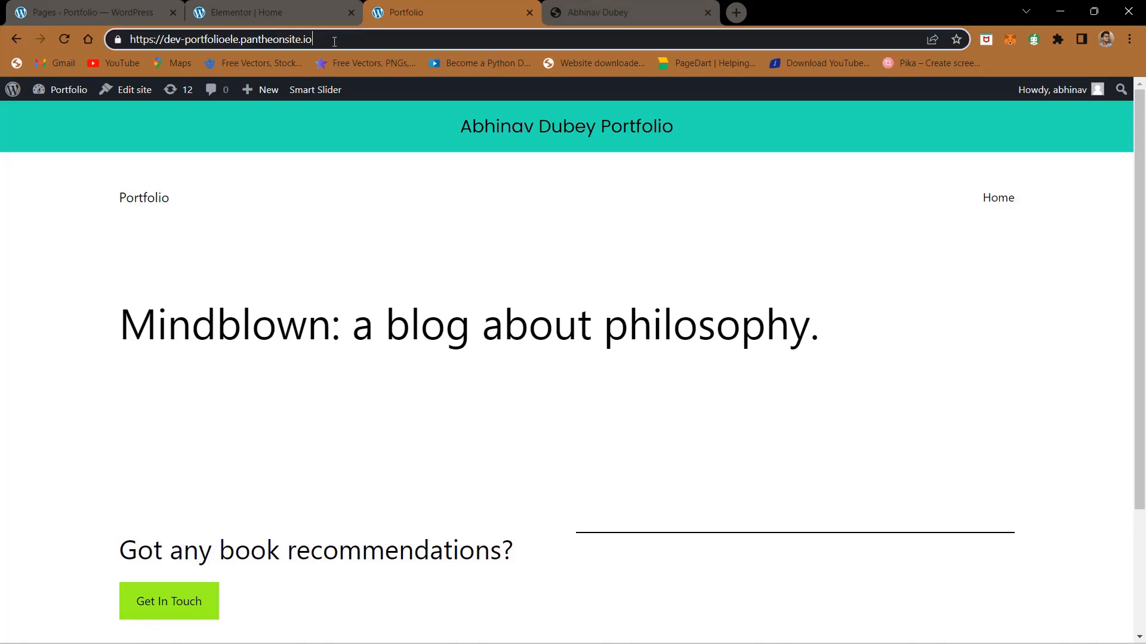
pyautogui.write('home')
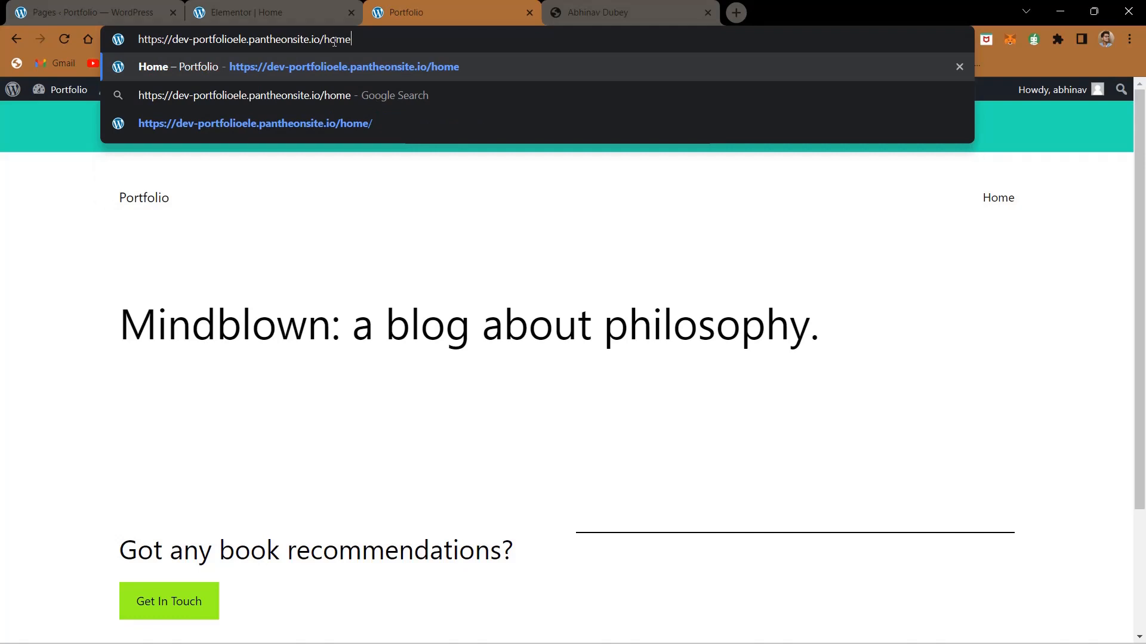
pyautogui.press('Return')
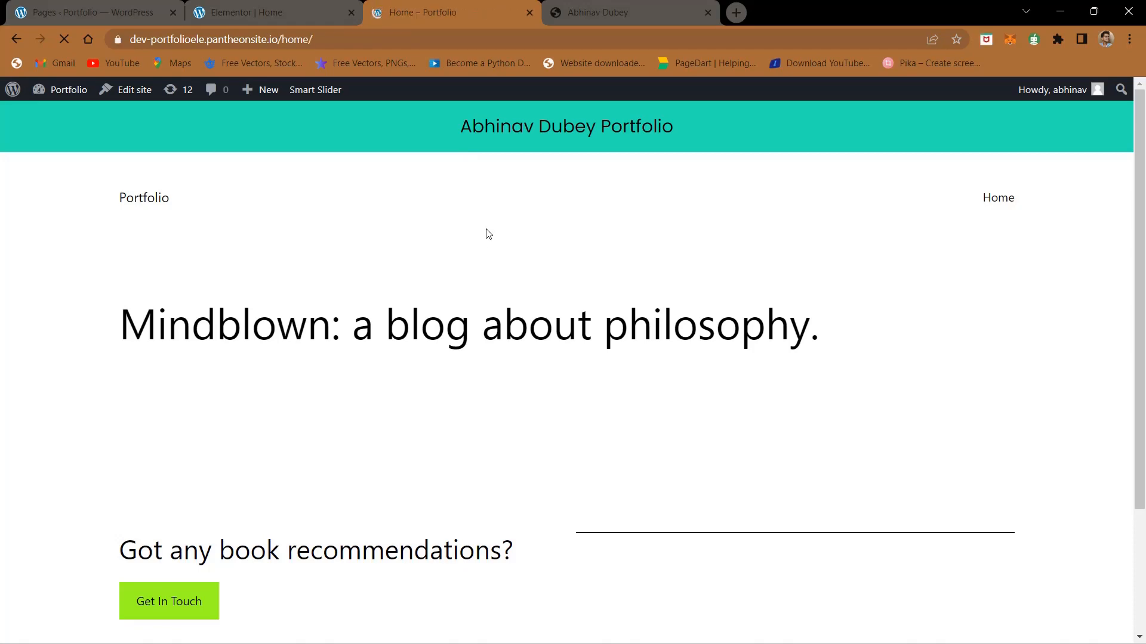
# Step: Go to the WordPress dashboard and open the Reading settings
pyautogui.click(113, 10)
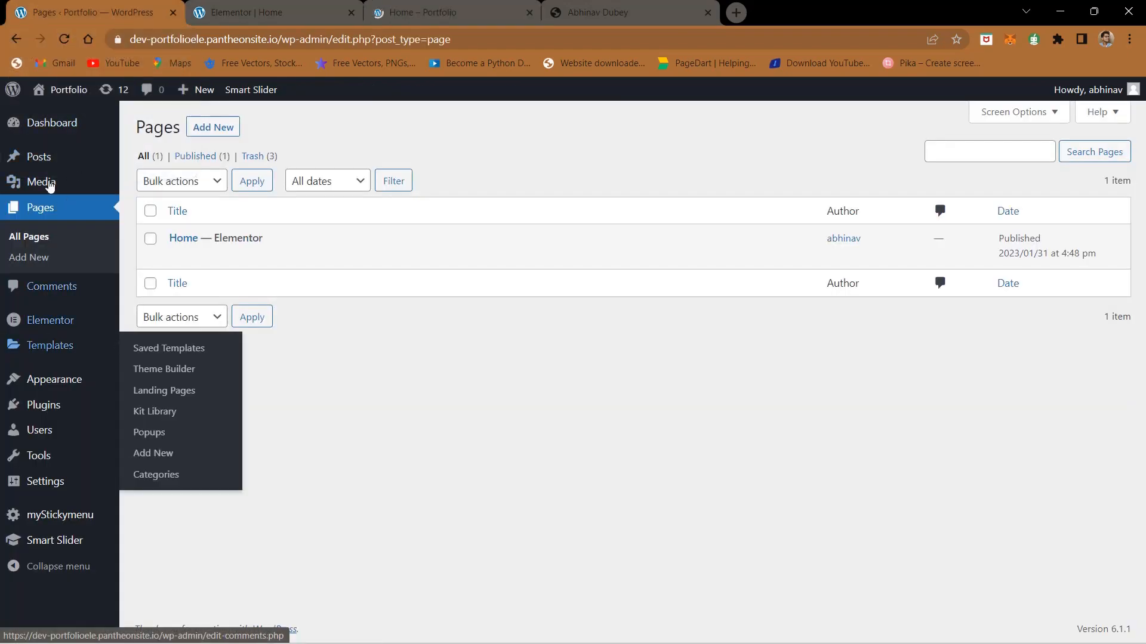
pyautogui.scroll(5, 15, 503)
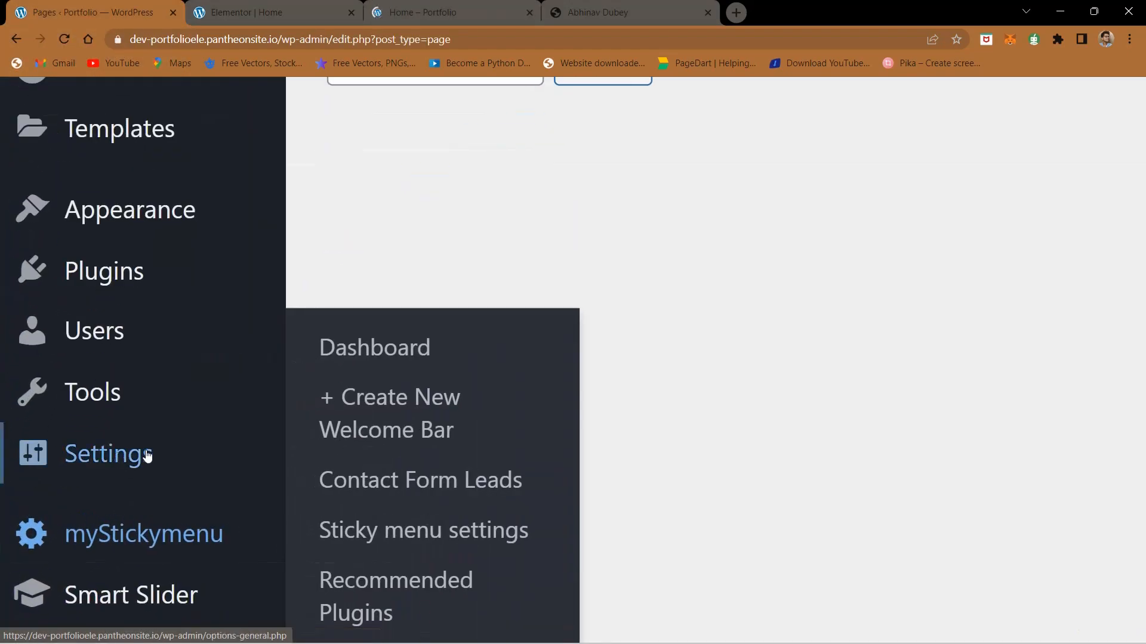
pyautogui.moveTo(95, 472)
pyautogui.scroll(-2, 96, 471)
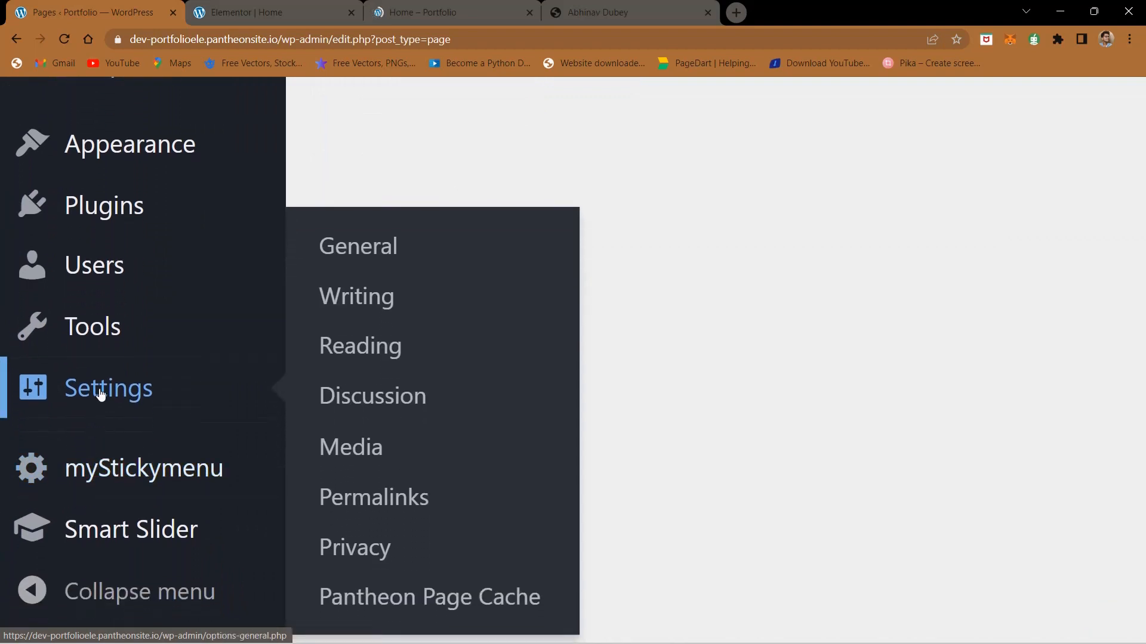
pyautogui.click(364, 349)
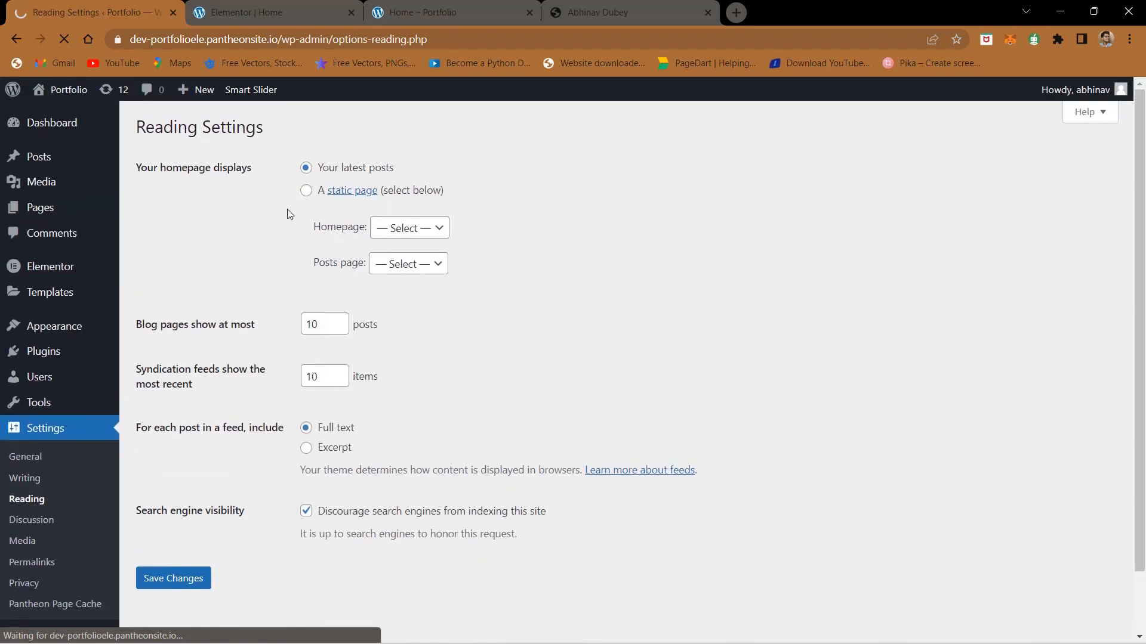
# Step: Make the homepage display a static page, choose Home as the Homepage, and save the changes
pyautogui.scroll(4, 288, 208)
pyautogui.scroll(4, 288, 209)
pyautogui.hscroll(-4, 288, 209)
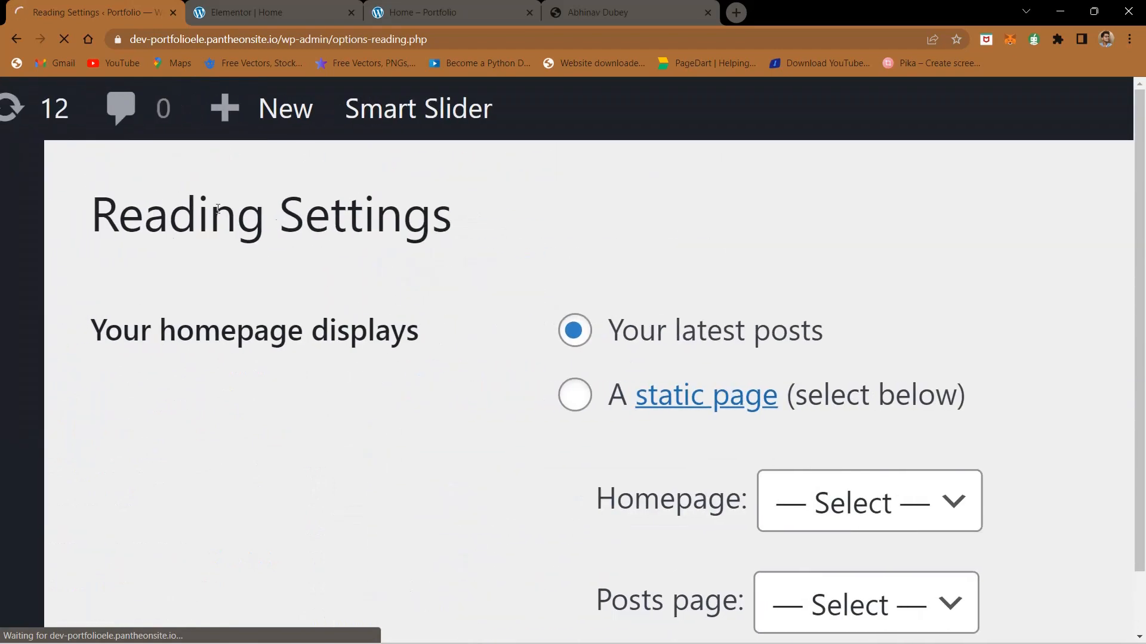
pyautogui.moveTo(52, 350); pyautogui.dragTo(460, 328)
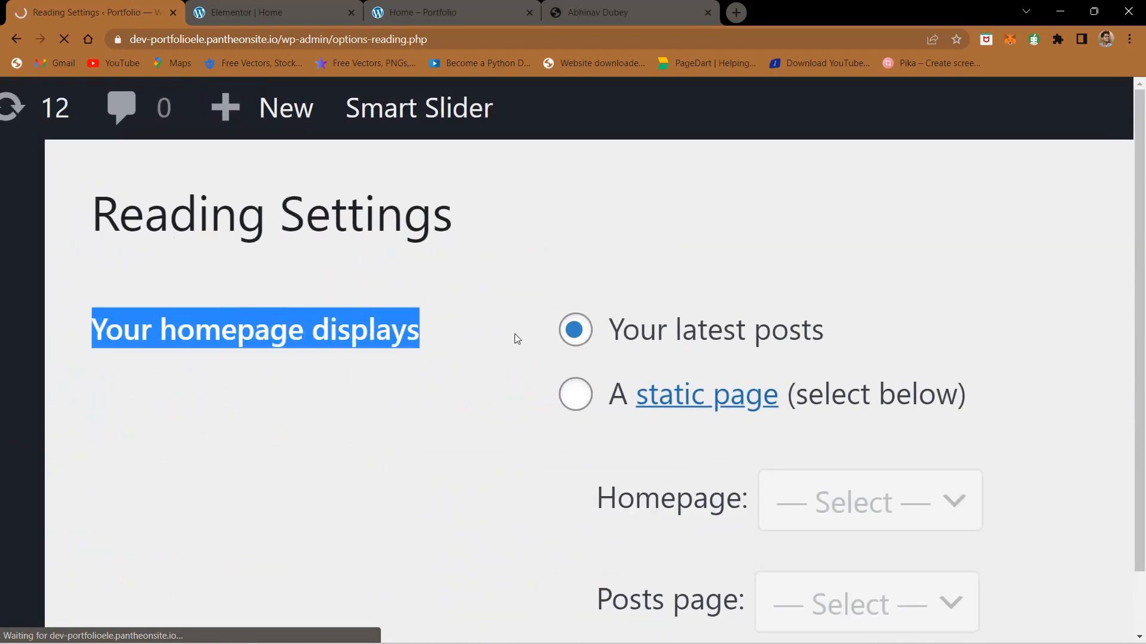
pyautogui.scroll(-2, 514, 334)
pyautogui.hscroll(4, 515, 334)
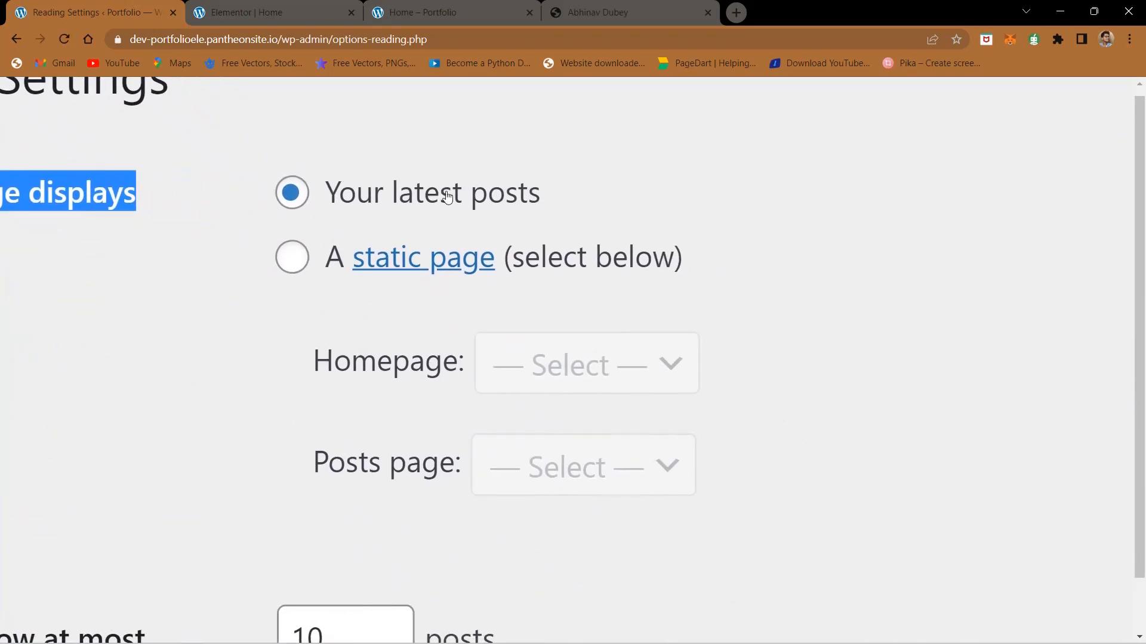
pyautogui.click(284, 265)
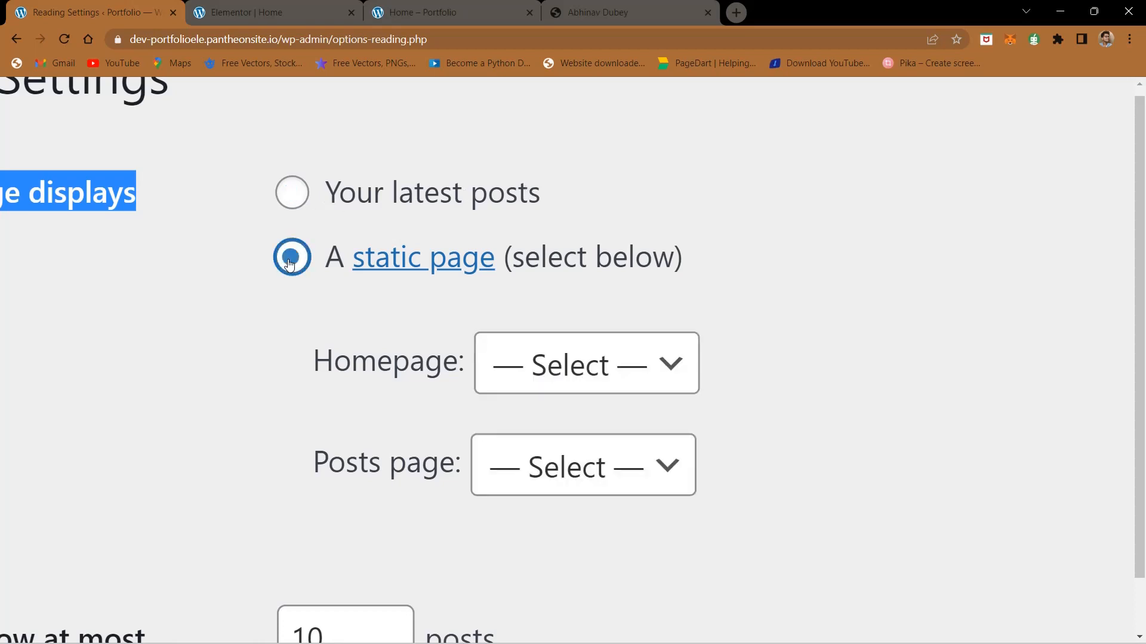
pyautogui.click(550, 369)
pyautogui.click(529, 420)
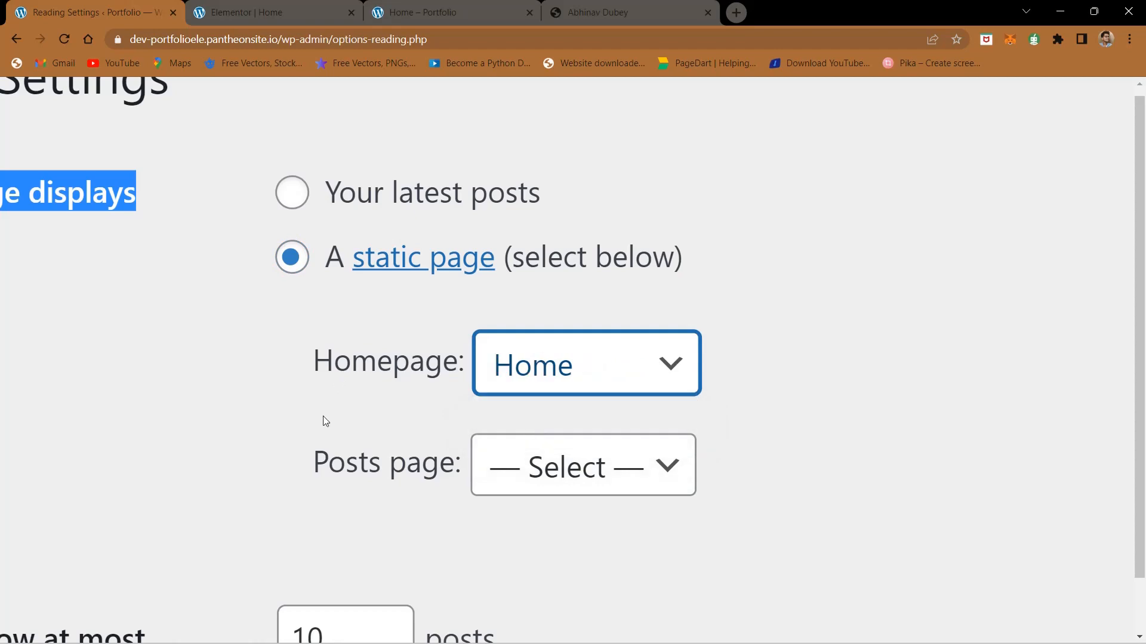
pyautogui.hotkey('ctrl', '0')
pyautogui.scroll(-1, 324, 417)
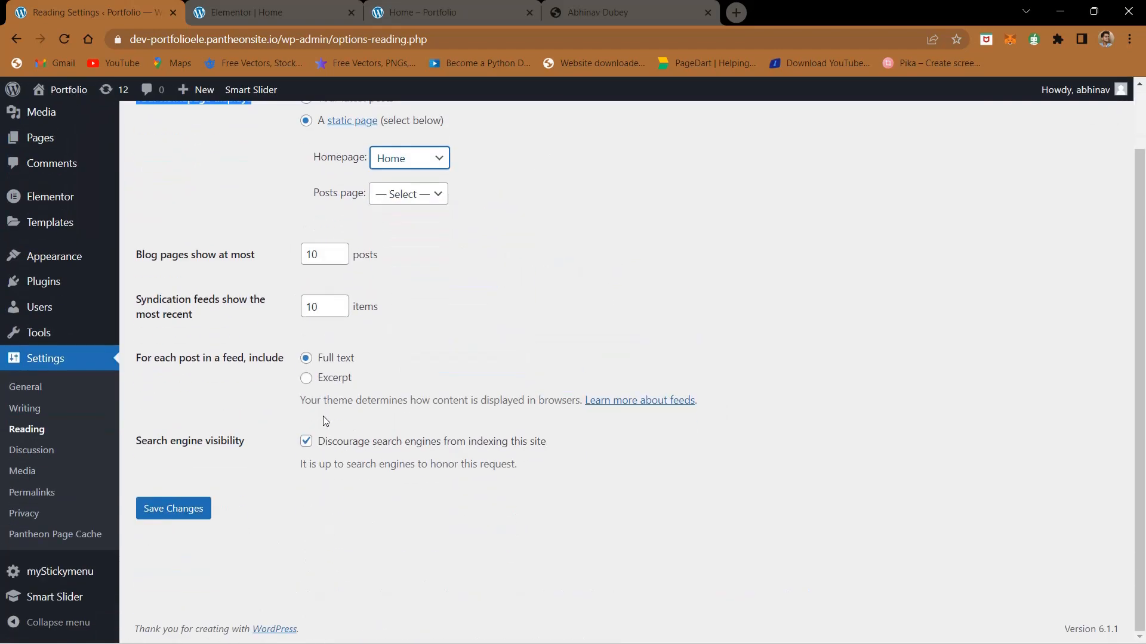
pyautogui.click(161, 514)
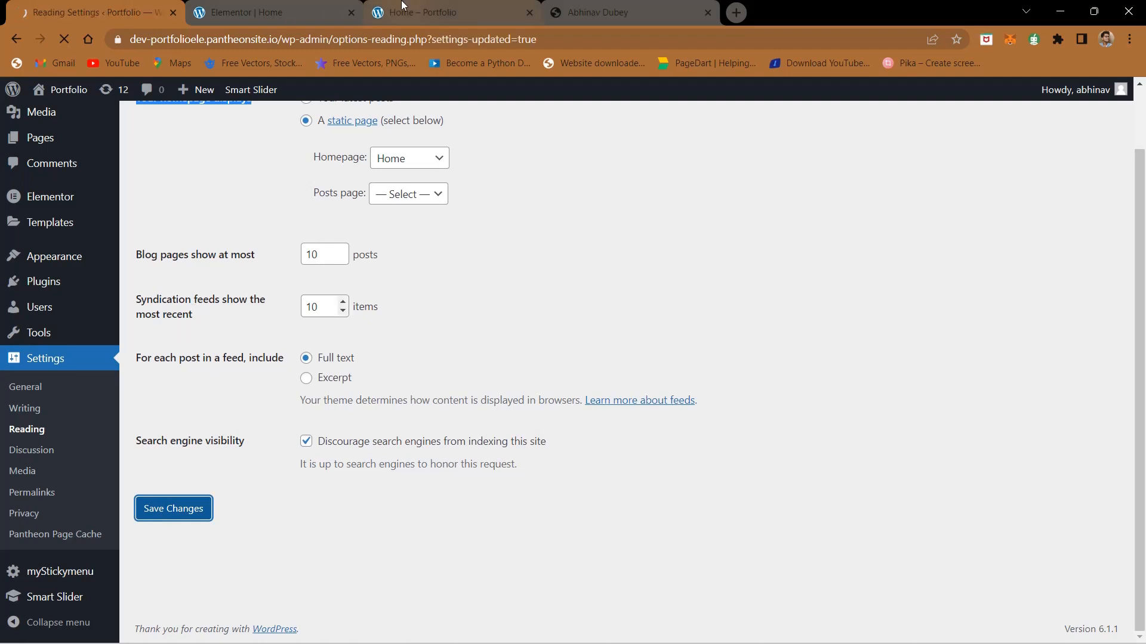
# Step: On the live portfolio page, remove home/ from the URL and load the site's root address to check the homepage
pyautogui.click(417, 12)
pyautogui.click(315, 39)
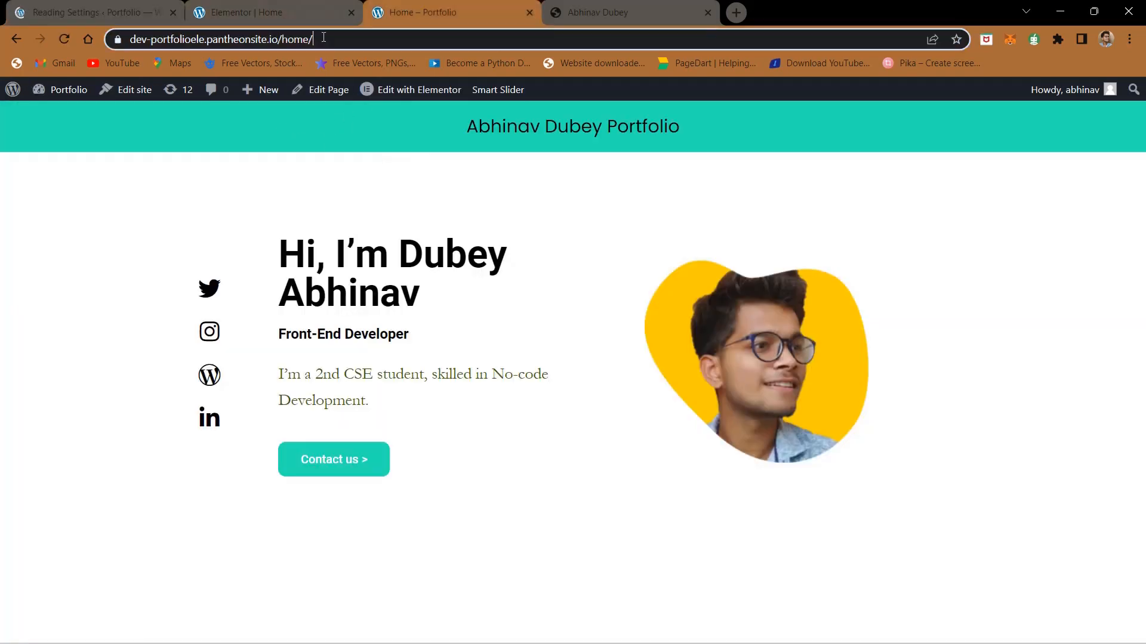
pyautogui.click(346, 39)
pyautogui.press('BackSpace')
pyautogui.press('BackSpace')
pyautogui.press('BackSpace')
pyautogui.press('BackSpace')
pyautogui.press('BackSpace')
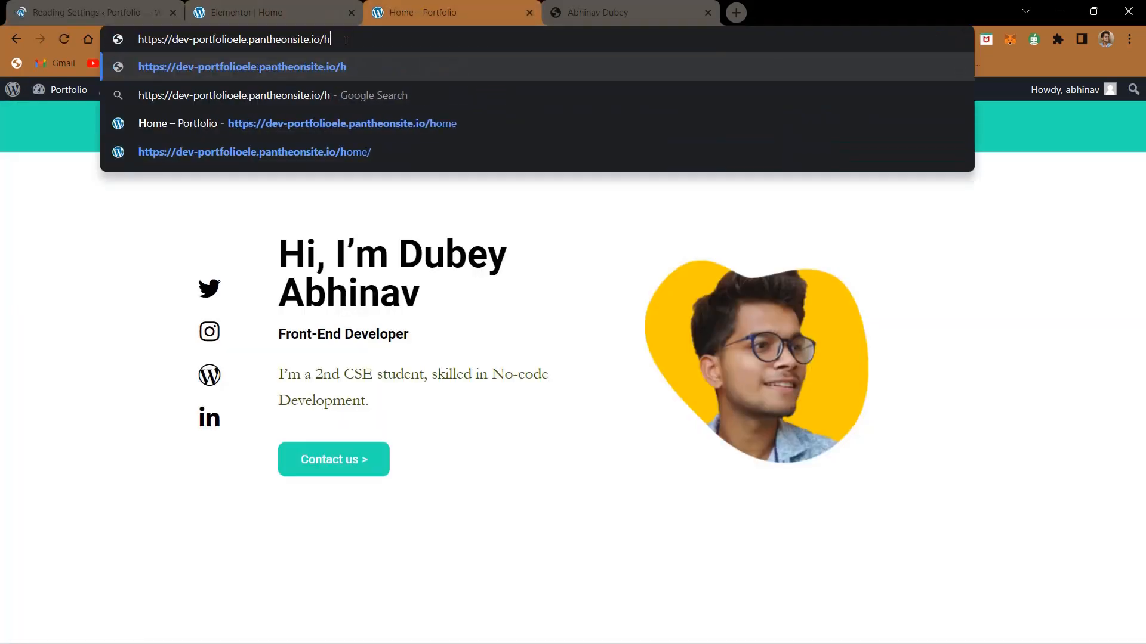
pyautogui.press('Return')
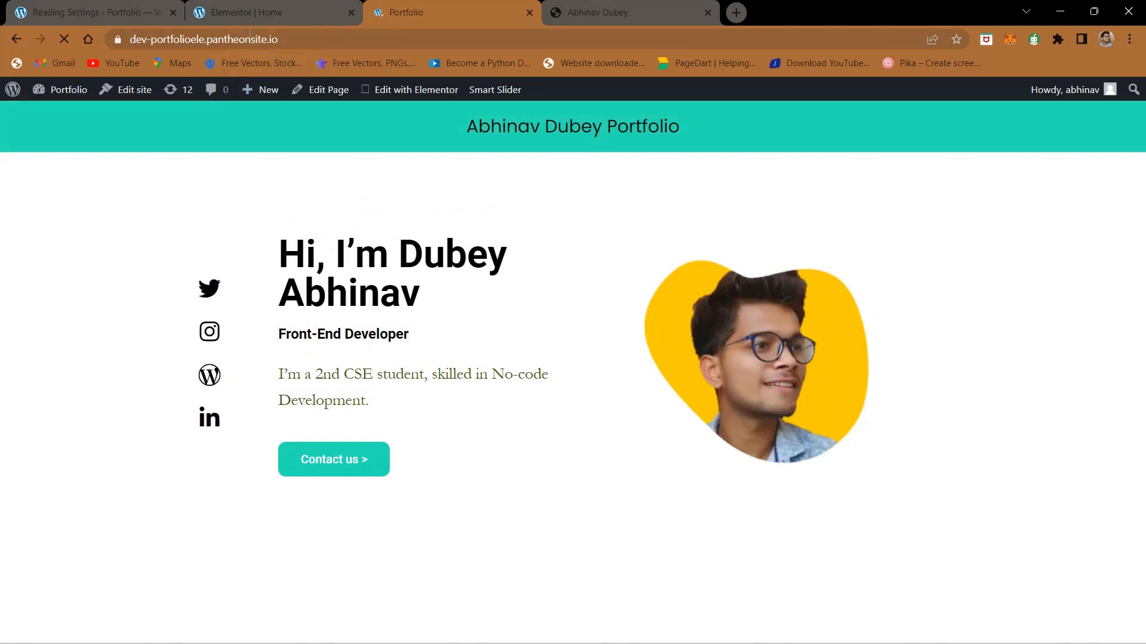
# Step: Compare the live home page and its Elementor layout with the finished portfolio site
pyautogui.click(607, 6)
pyautogui.click(417, 5)
pyautogui.click(599, 5)
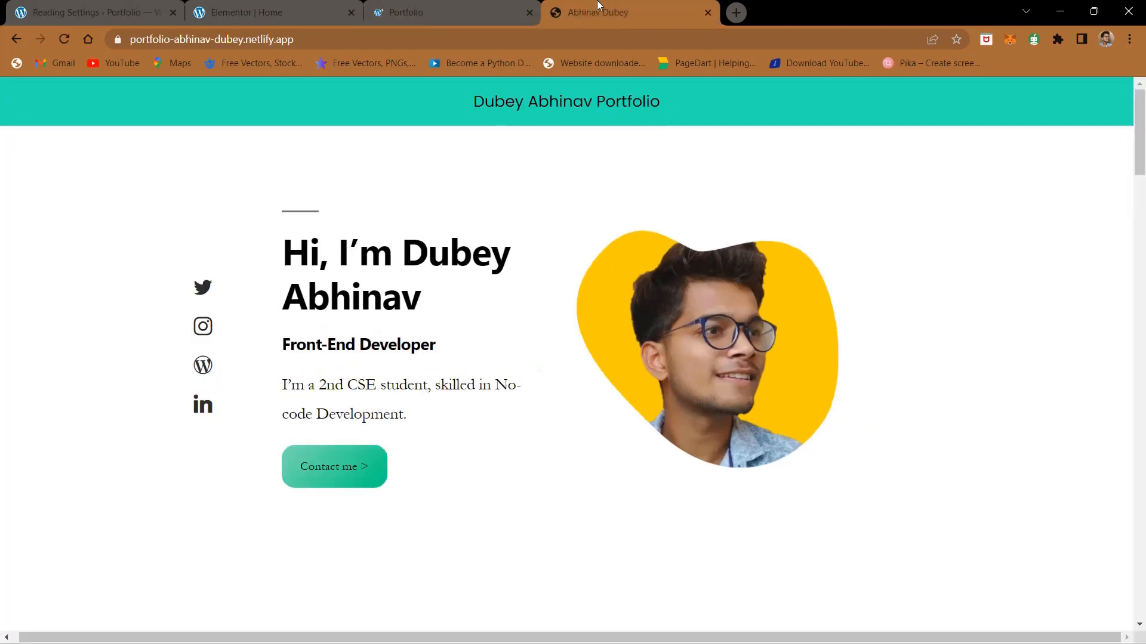
pyautogui.click(465, 4)
pyautogui.click(615, 5)
pyautogui.moveTo(470, 4)
pyautogui.mouseDown()
pyautogui.moveTo(688, 6)
pyautogui.moveTo(453, 5)
pyautogui.mouseUp()
pyautogui.click(203, 5)
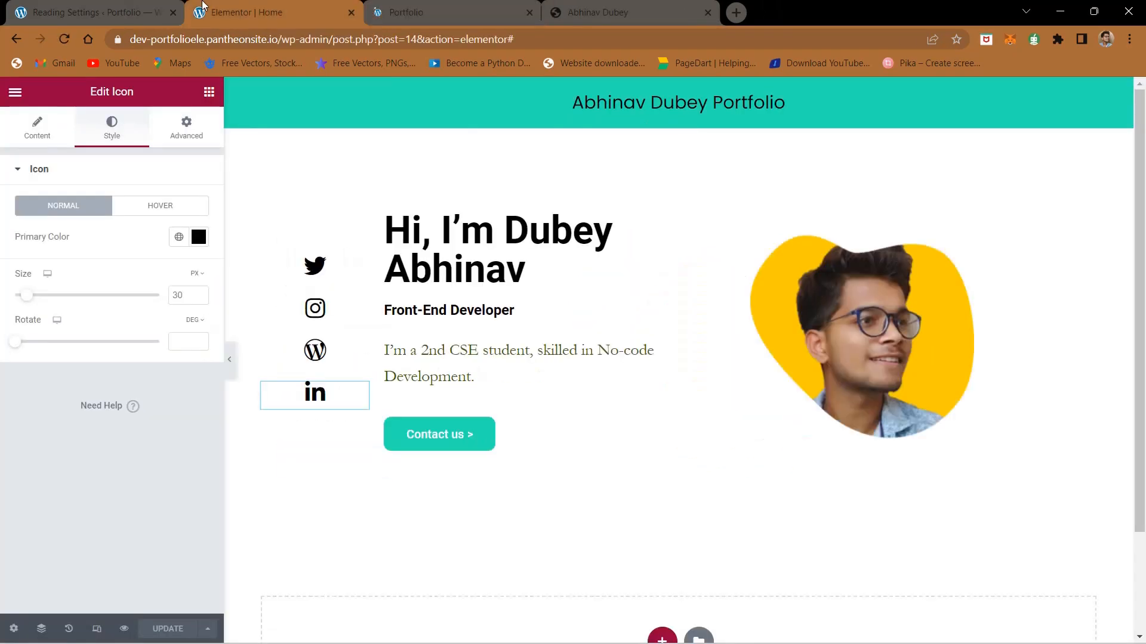
pyautogui.scroll(-2, 511, 448)
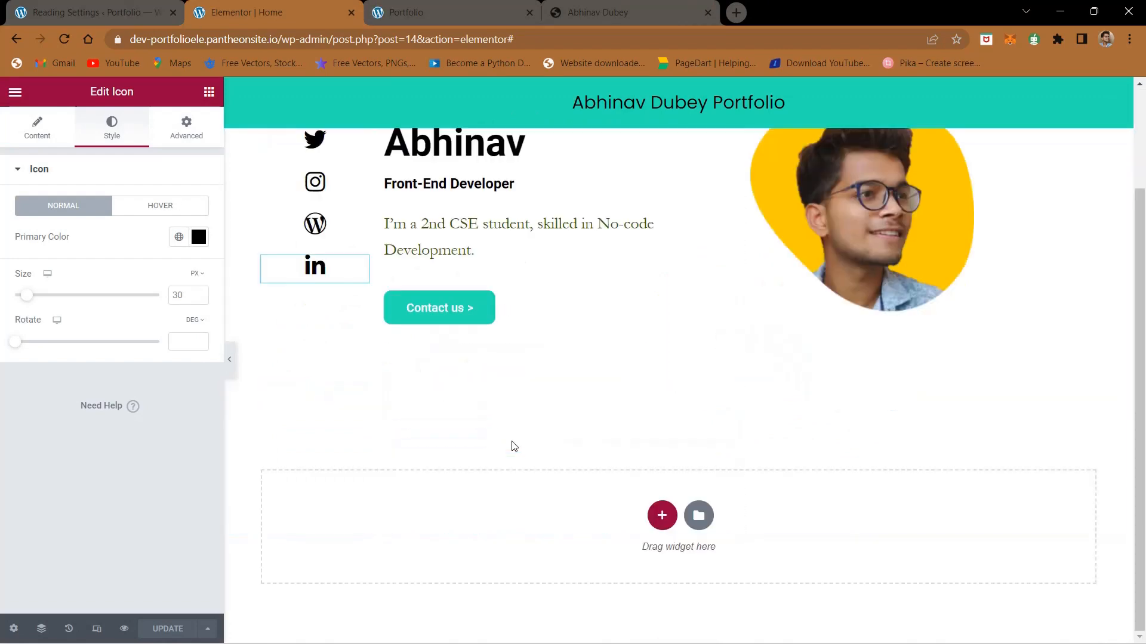
pyautogui.scroll(2, 511, 448)
pyautogui.scroll(-2, 512, 448)
# Step: Examine the About Me section on the finished site and return to the Elementor editor
pyautogui.click(621, 6)
pyautogui.scroll(-5, 570, 301)
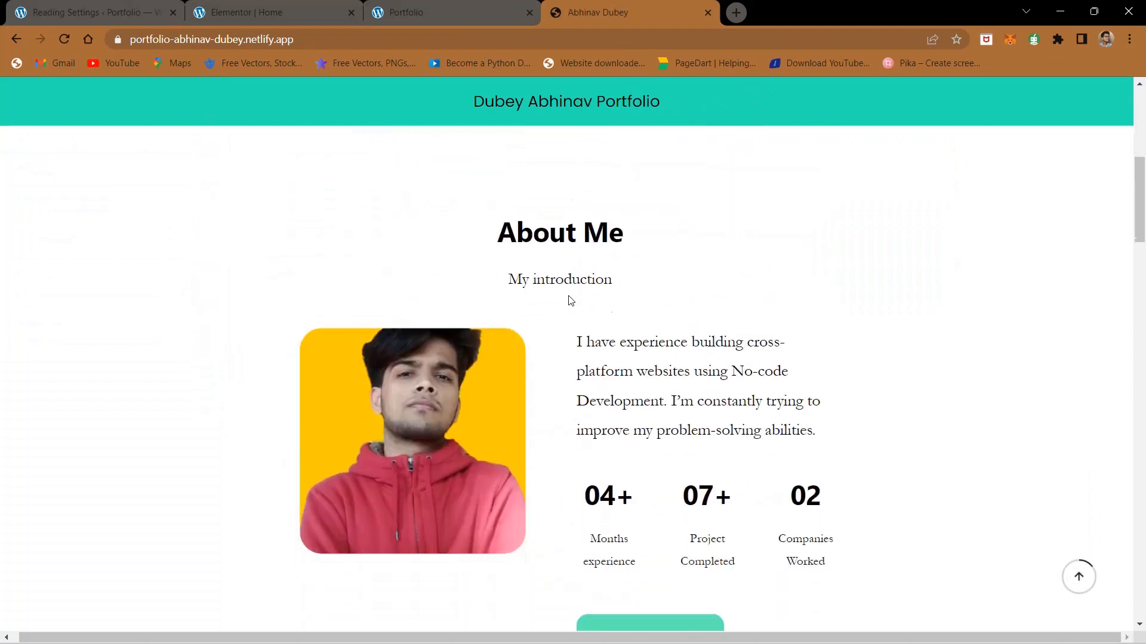
pyautogui.scroll(4, 570, 302)
pyautogui.scroll(-6, 573, 328)
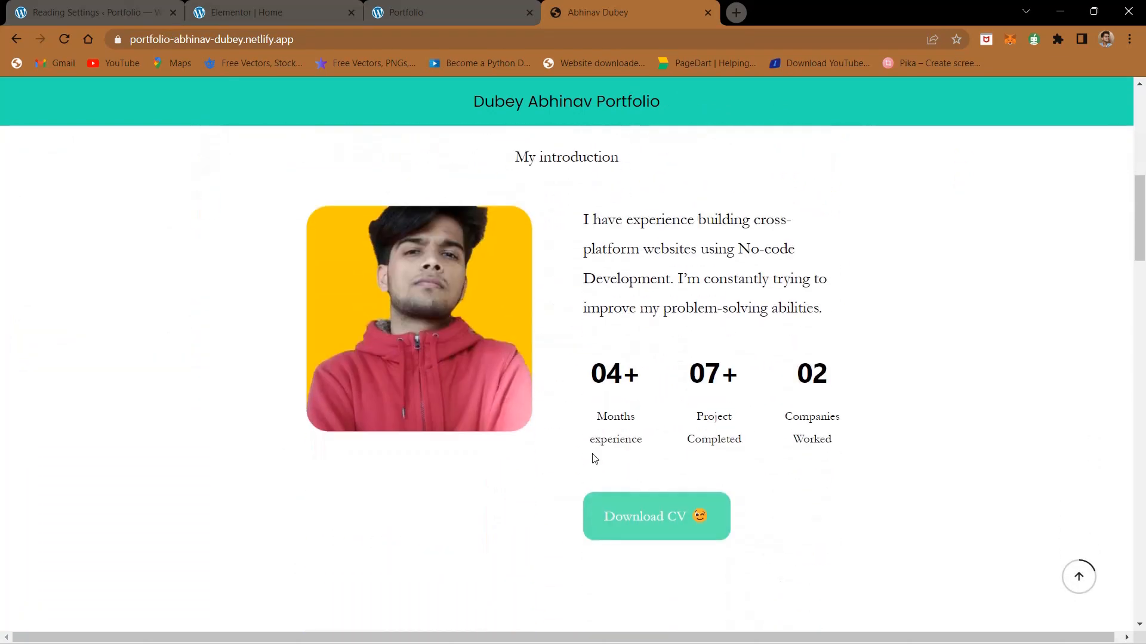
pyautogui.scroll(6, 539, 308)
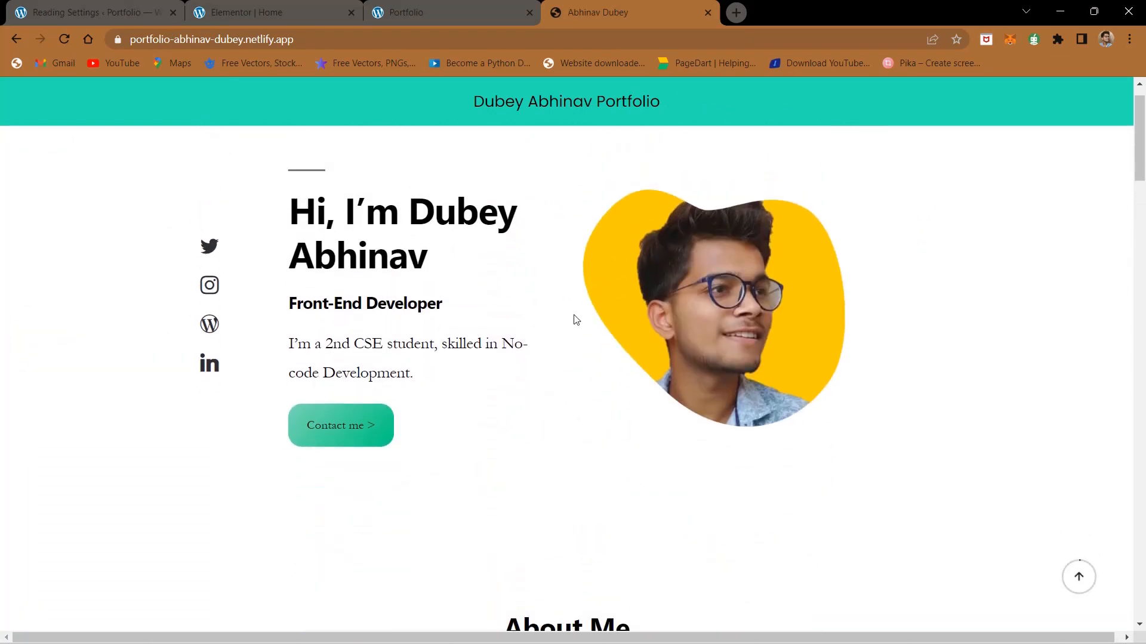
pyautogui.click(275, 12)
pyautogui.scroll(3, 546, 239)
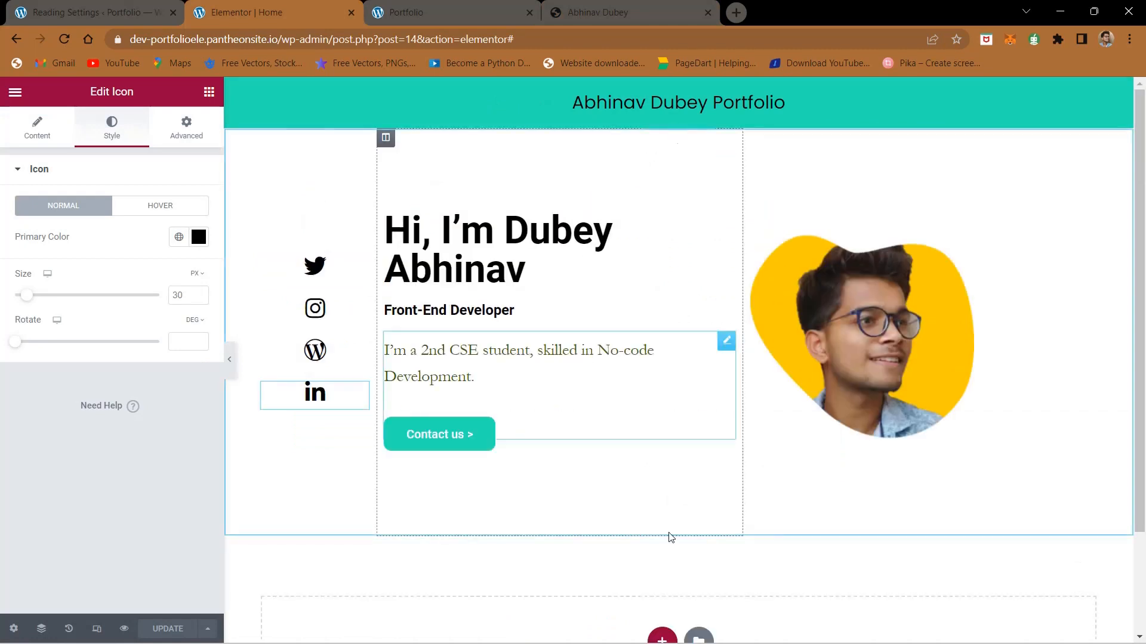
pyautogui.scroll(-2, 670, 537)
pyautogui.click(659, 514)
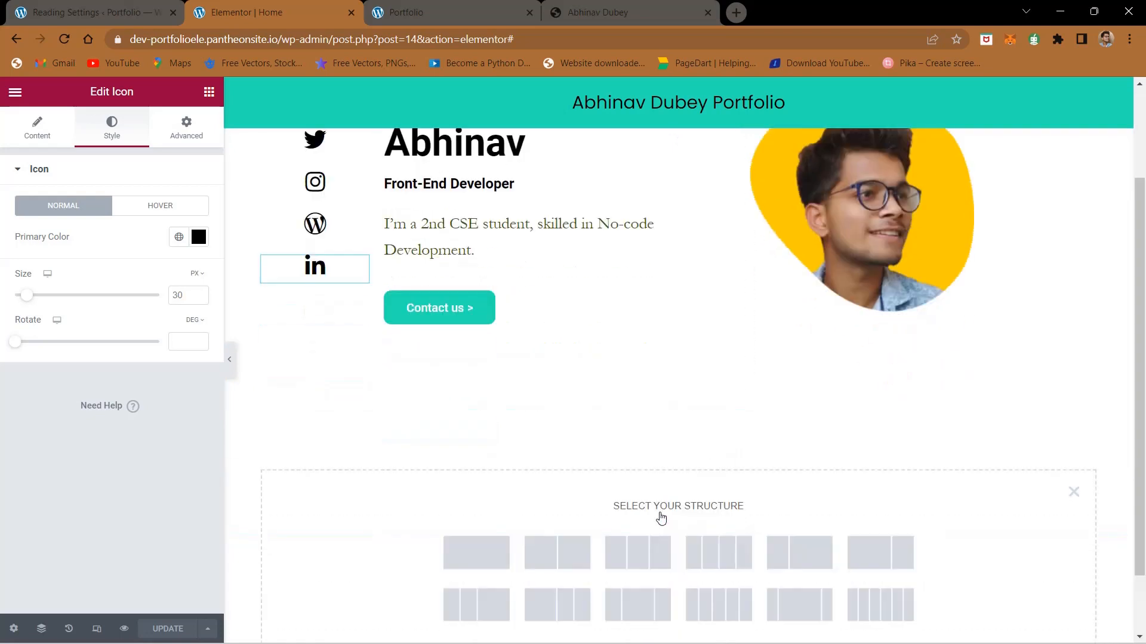
pyautogui.click(555, 557)
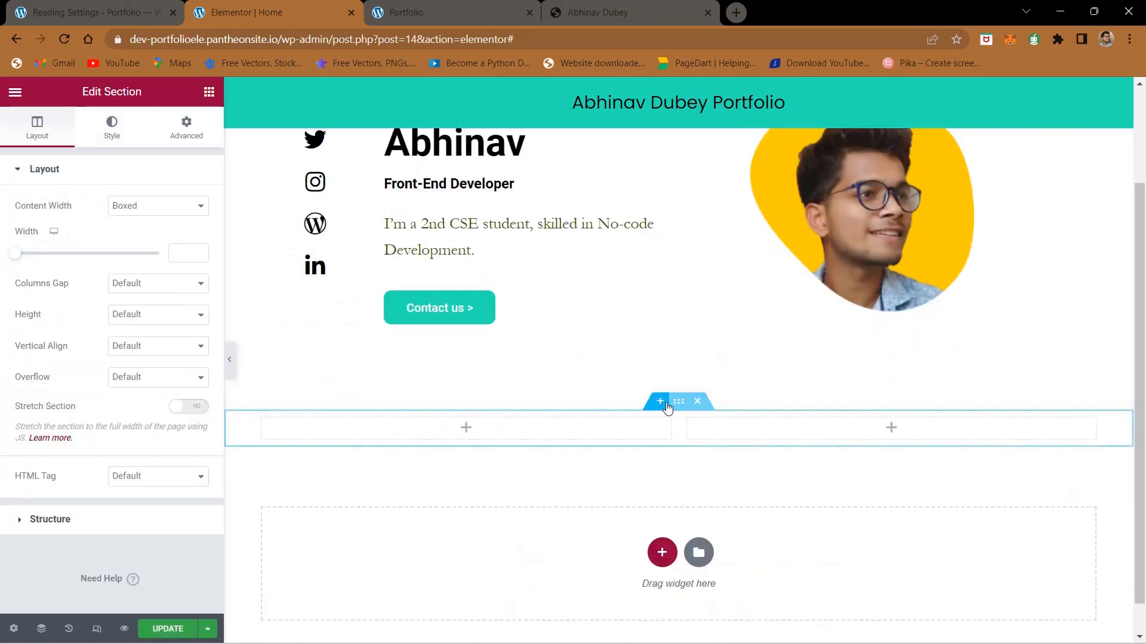
pyautogui.moveTo(679, 405)
pyautogui.mouseDown()
pyautogui.moveTo(652, 402)
pyautogui.moveTo(675, 424)
pyautogui.mouseUp()
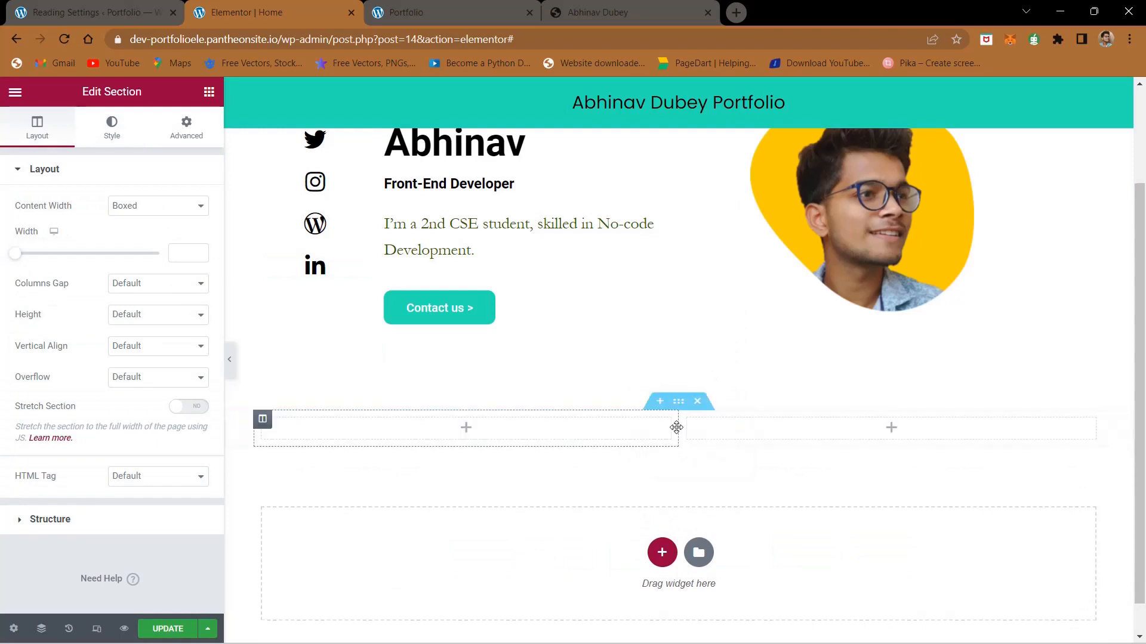
pyautogui.click(705, 405)
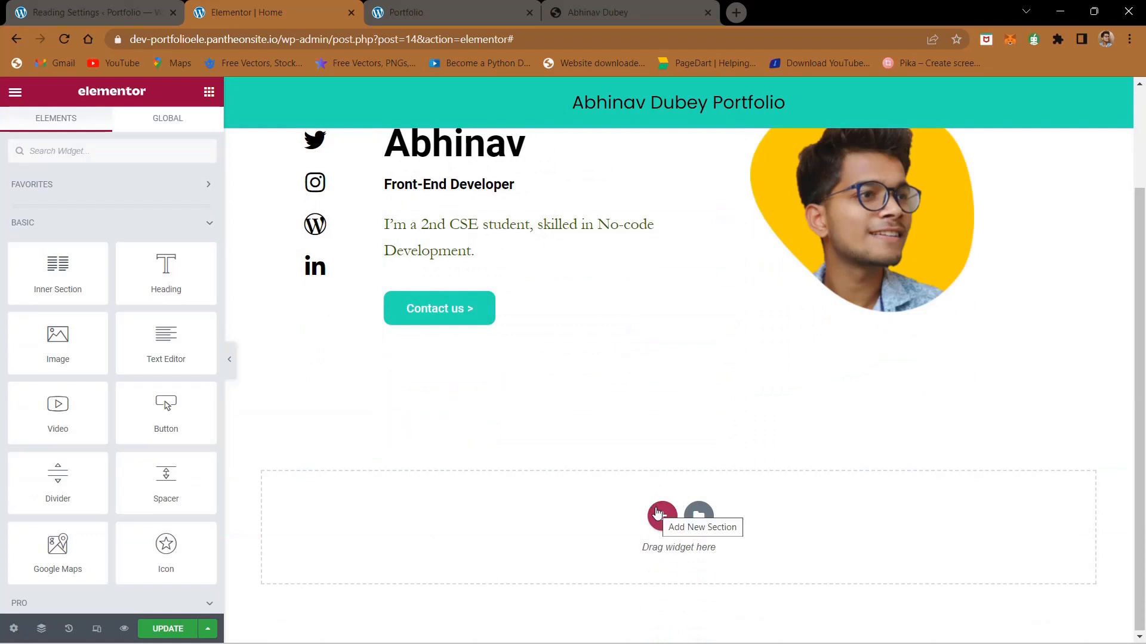
# Step: Add a section with two equal columns below the hero section and place an Image widget in its first column
pyautogui.click(656, 513)
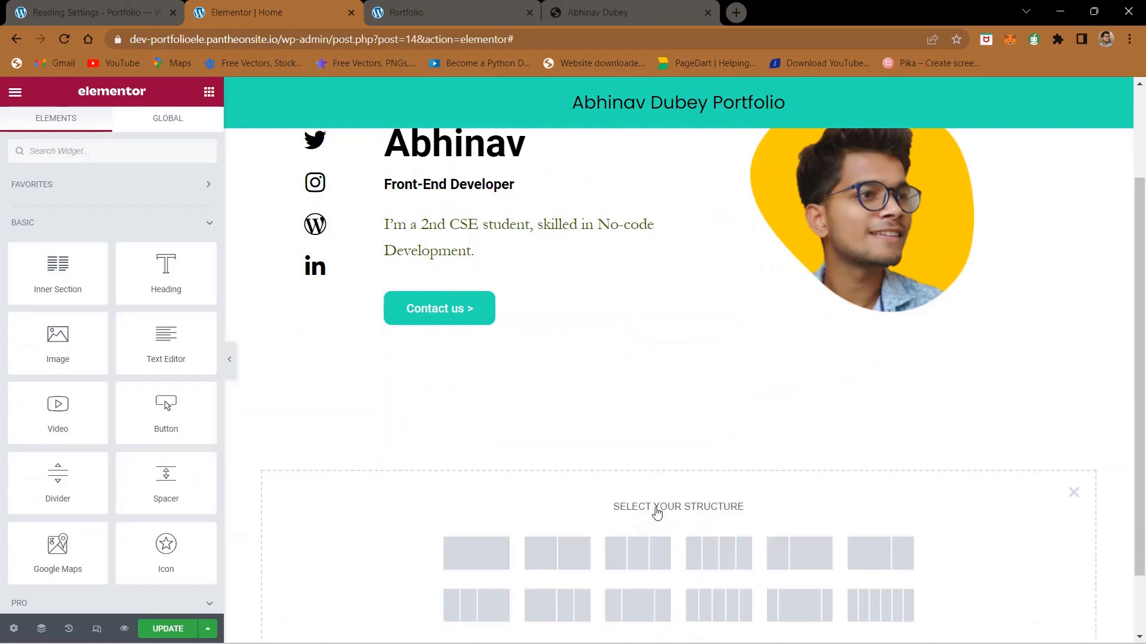
pyautogui.scroll(-1, 560, 469)
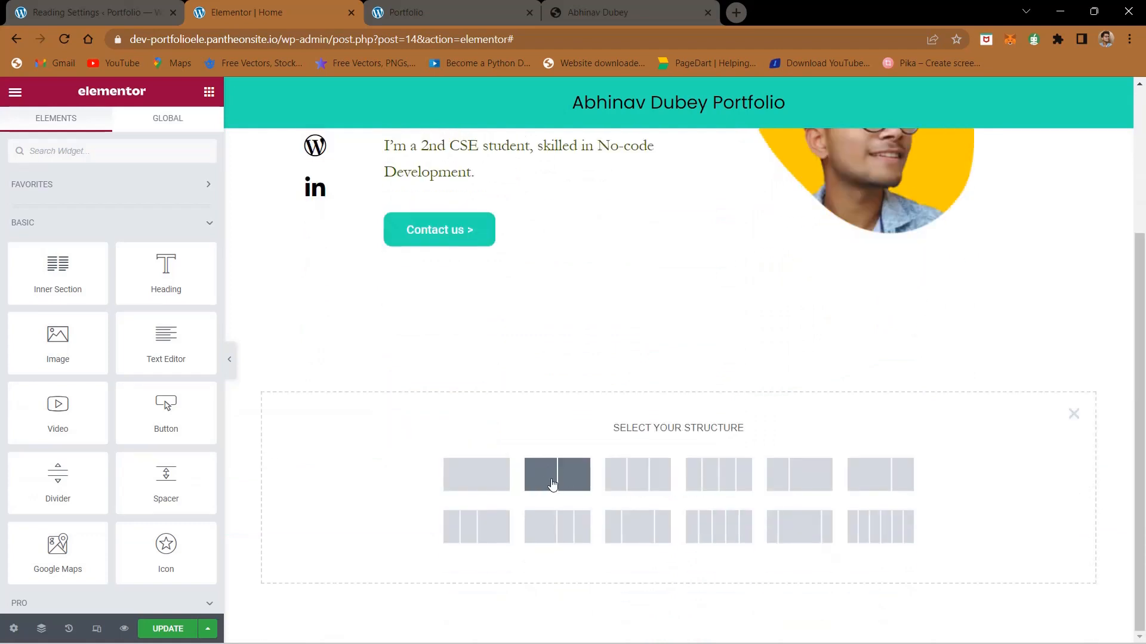
pyautogui.click(552, 483)
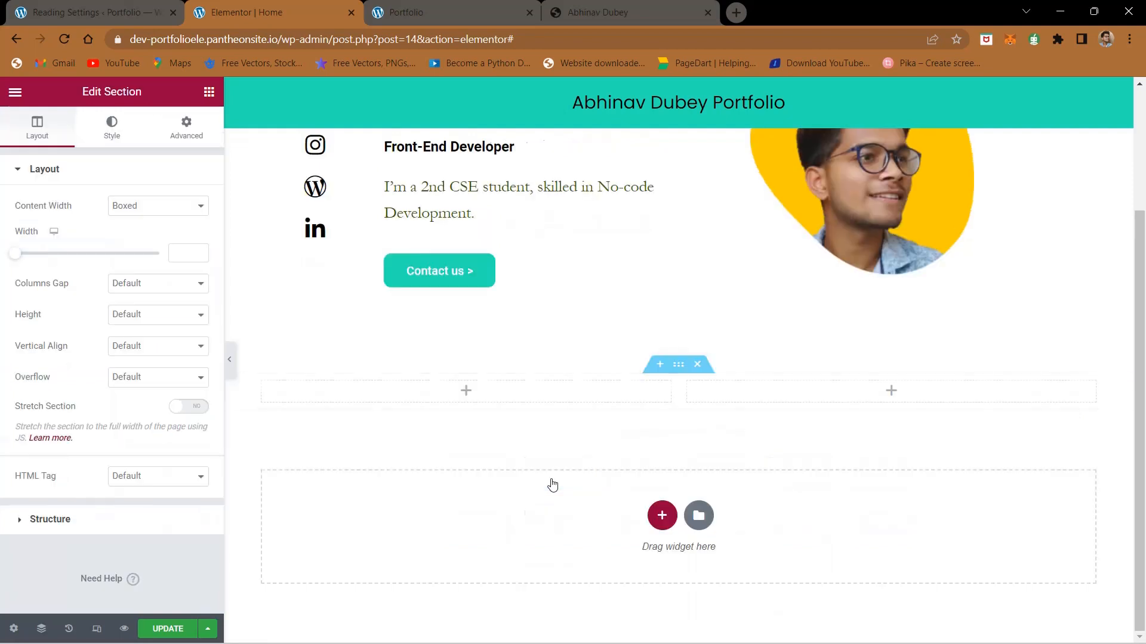
pyautogui.click(468, 393)
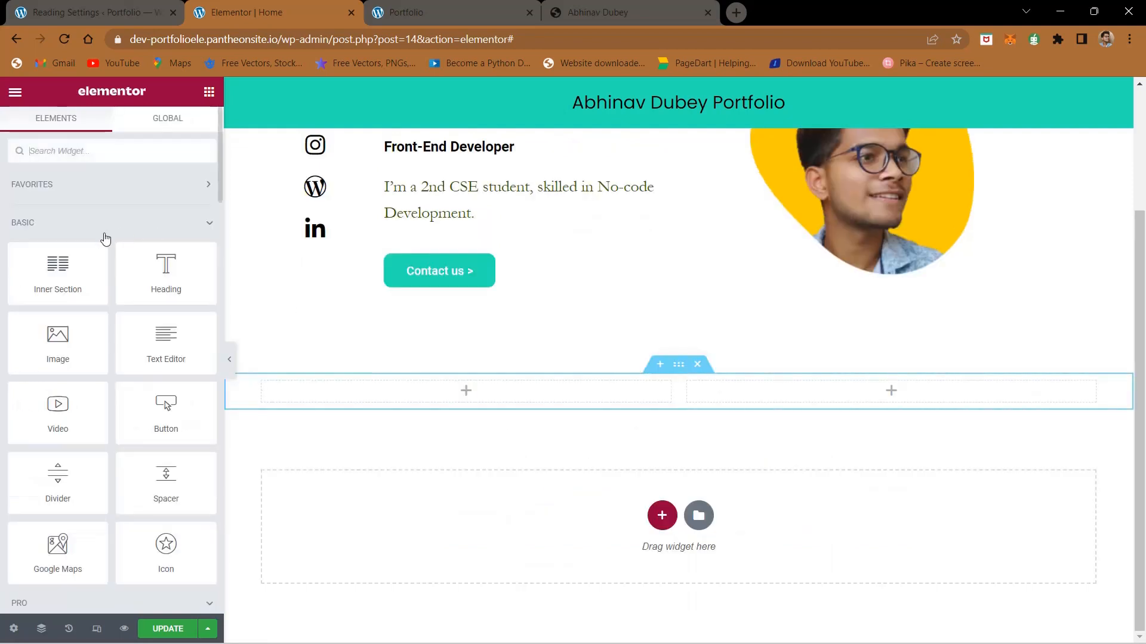
pyautogui.moveTo(51, 336); pyautogui.dragTo(499, 394)
# Step: Check the About Me layout on the finished site, and add a Text Editor widget to the new section's second column
pyautogui.click(610, 12)
pyautogui.scroll(-6, 430, 266)
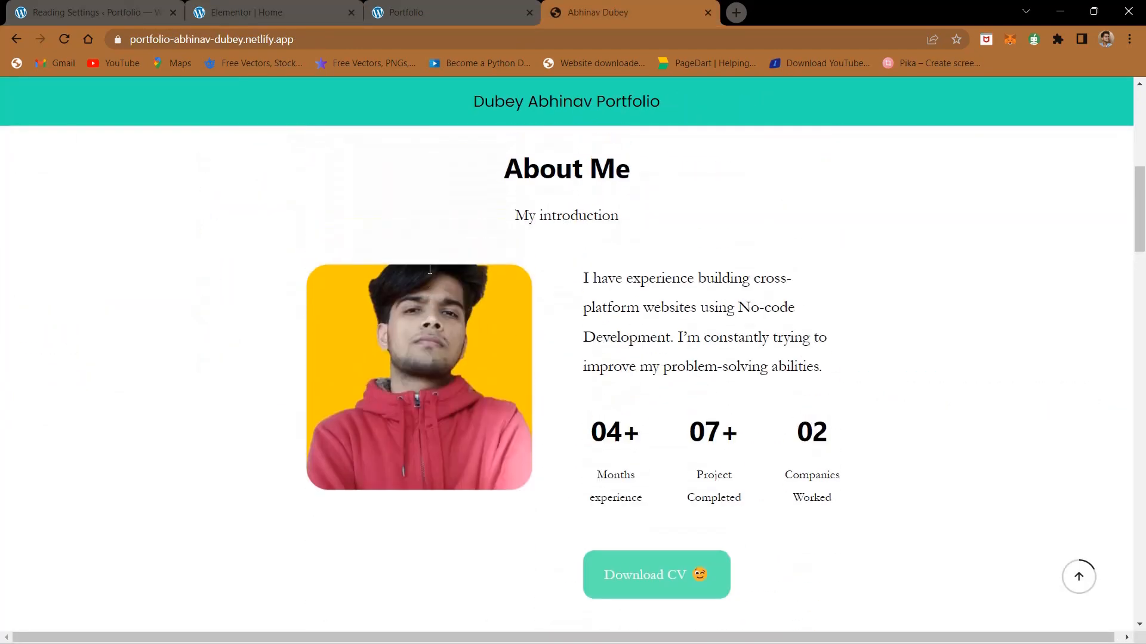
pyautogui.moveTo(582, 280); pyautogui.dragTo(828, 381)
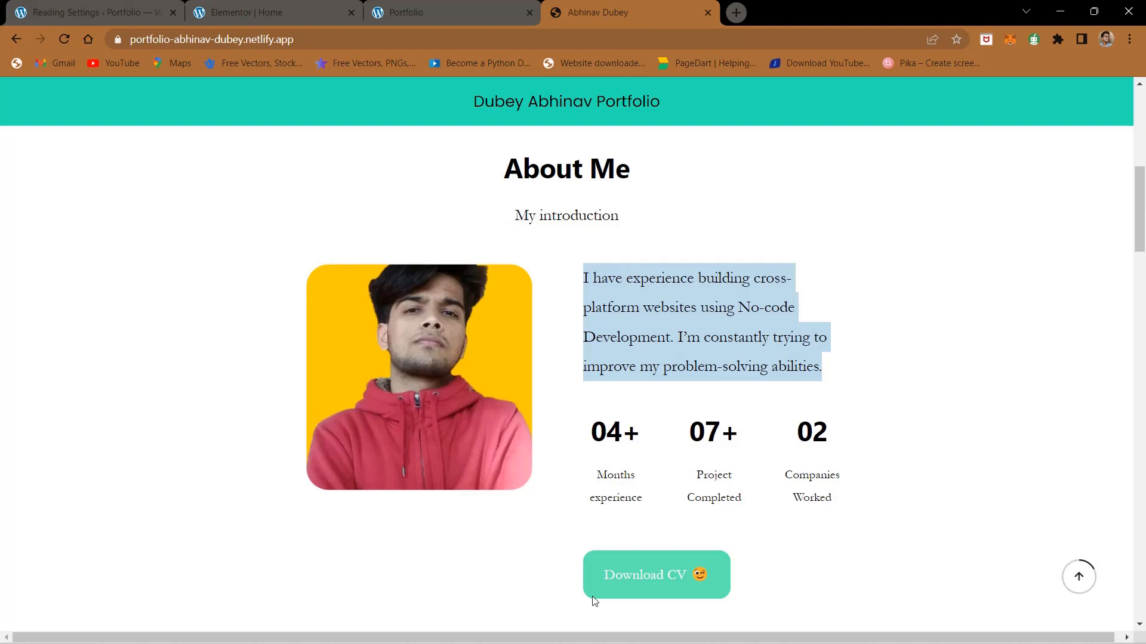
pyautogui.click(253, 9)
pyautogui.scroll(-2, 316, 323)
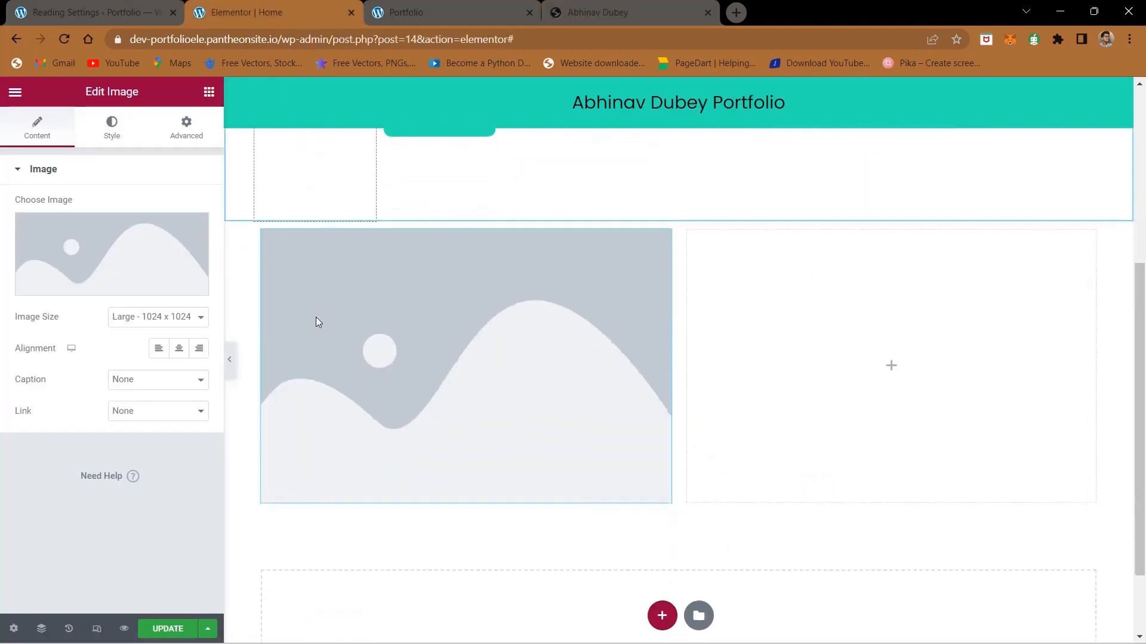
pyautogui.click(898, 364)
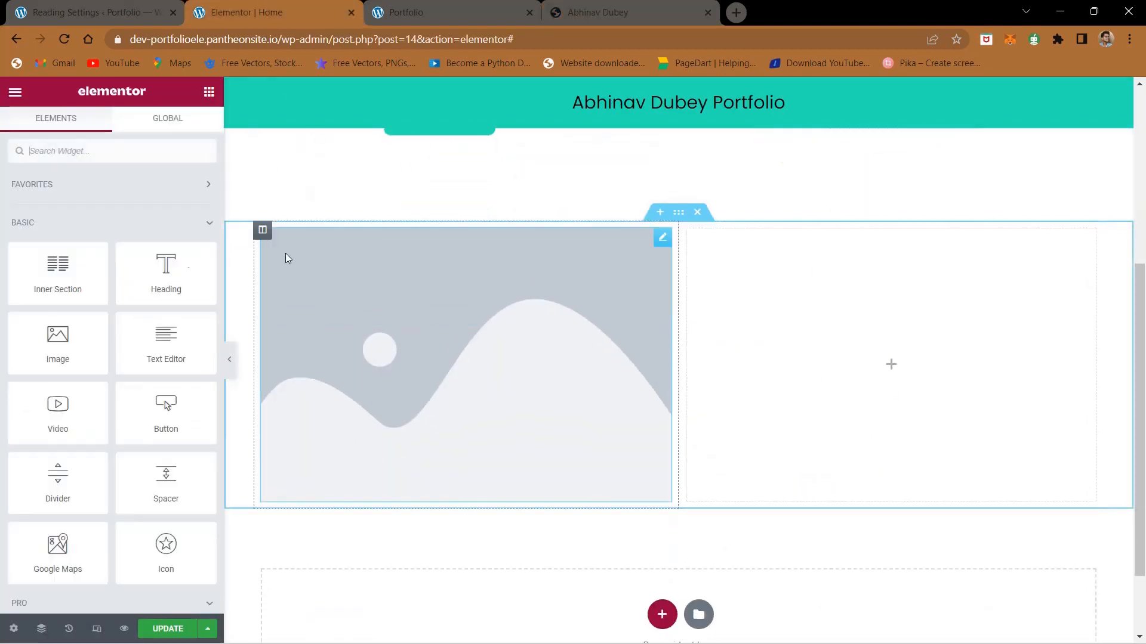
pyautogui.moveTo(161, 369); pyautogui.dragTo(823, 348)
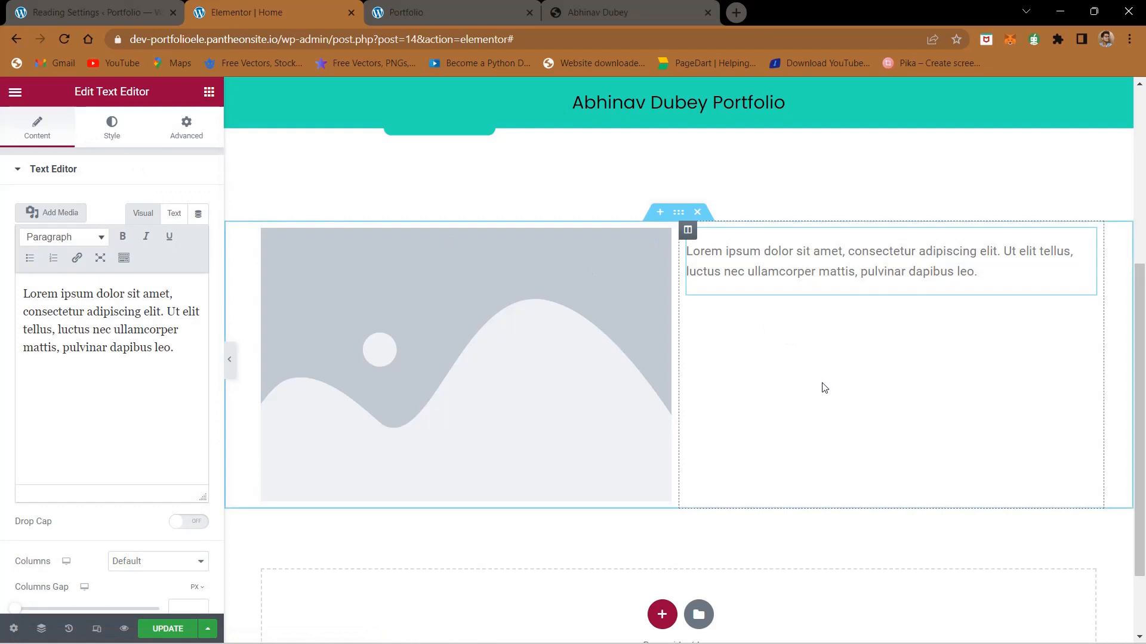
# Step: Place an Inner Section below the placeholder text in the second column
pyautogui.click(671, 213)
pyautogui.click(208, 93)
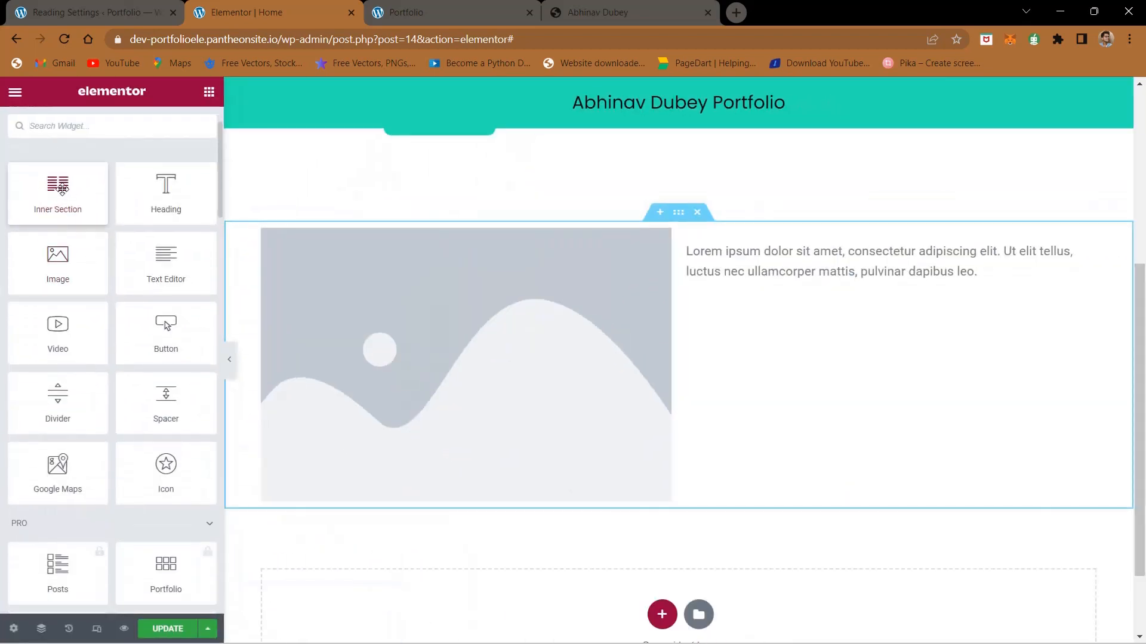
pyautogui.moveTo(62, 190); pyautogui.dragTo(864, 294)
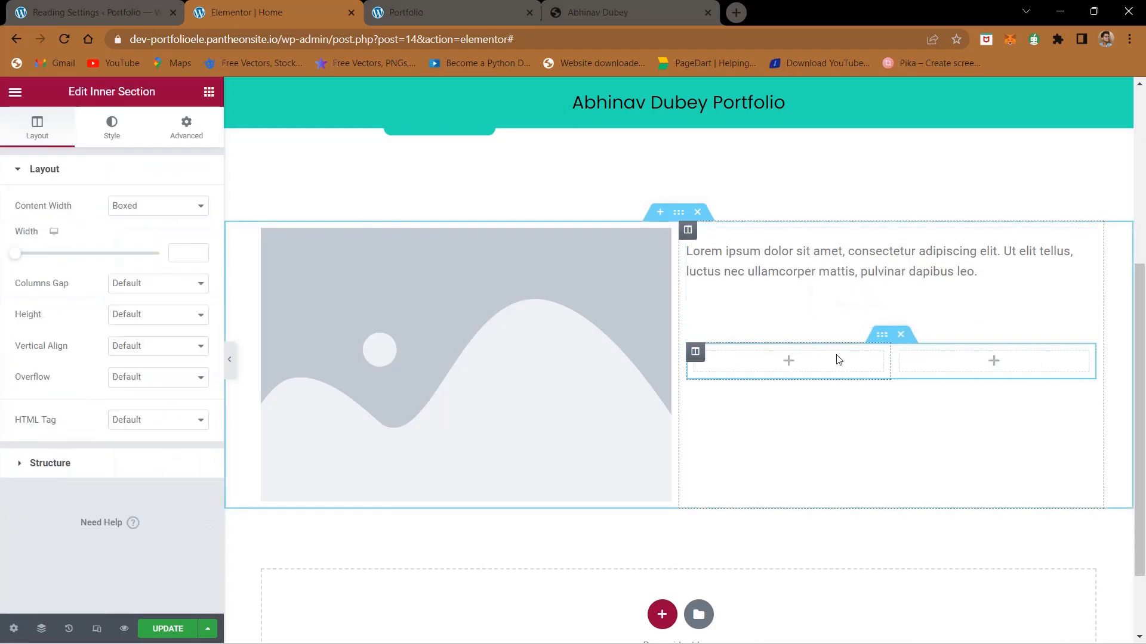
# Step: Add a third column to the inner section and place a Button widget below it
pyautogui.click(639, 2)
pyautogui.click(274, 9)
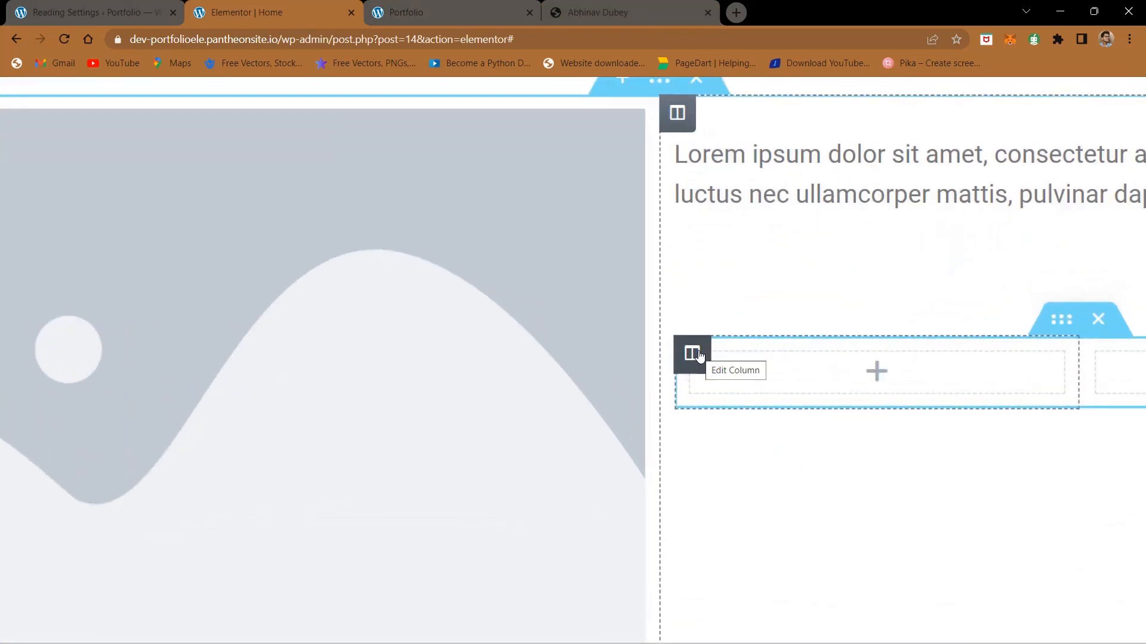
pyautogui.rightClick(699, 355)
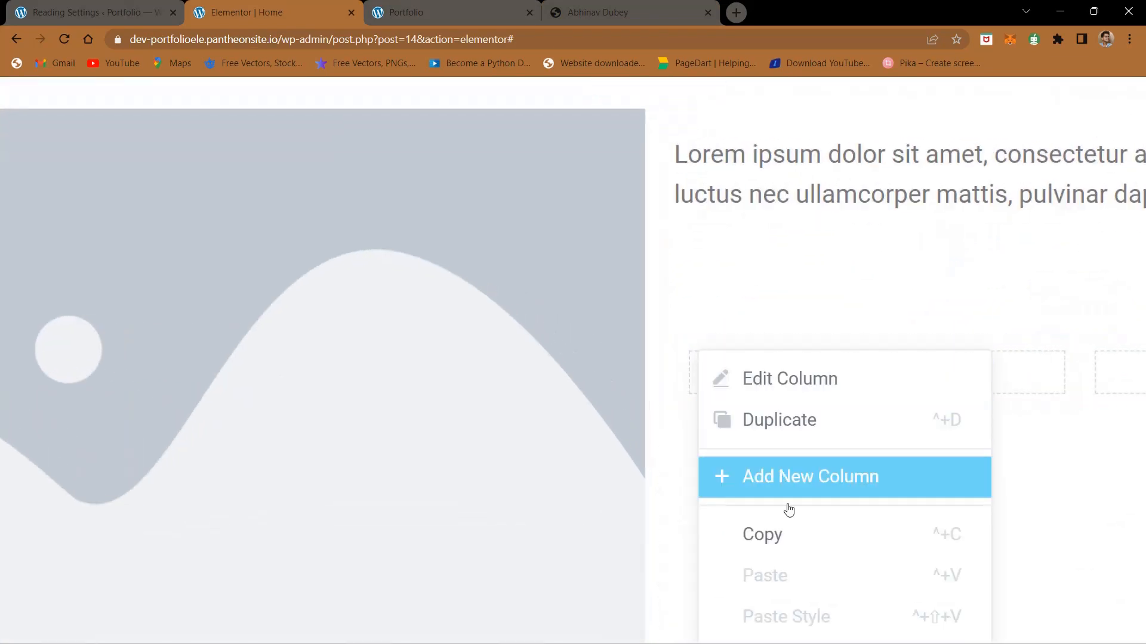
pyautogui.click(792, 468)
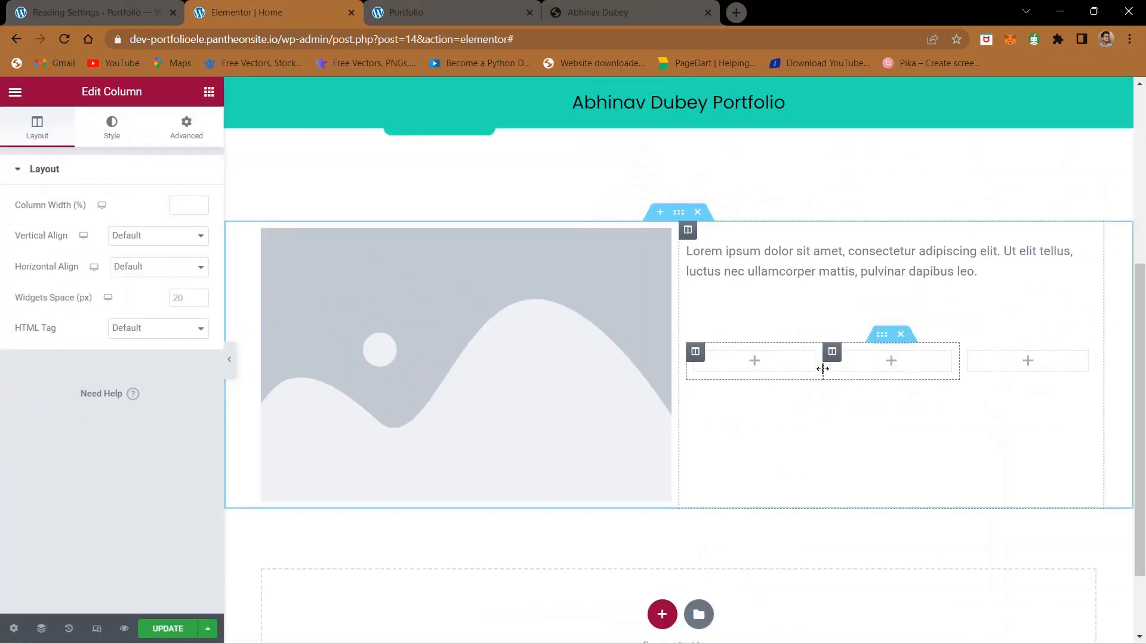
pyautogui.click(209, 91)
pyautogui.moveTo(150, 428); pyautogui.dragTo(876, 380)
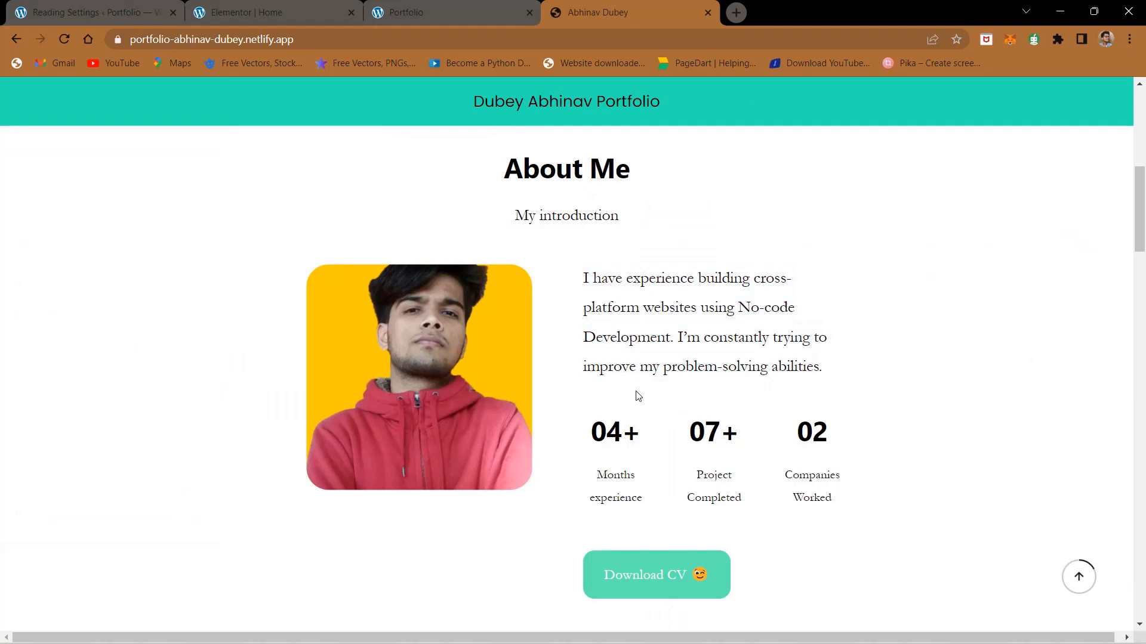
# Step: Copy the introduction paragraph from the finished site's About Me section and replace the Text Editor's placeholder text with it
pyautogui.tripleClick(624, 344)
pyautogui.hotkey('ctrl', 'c')
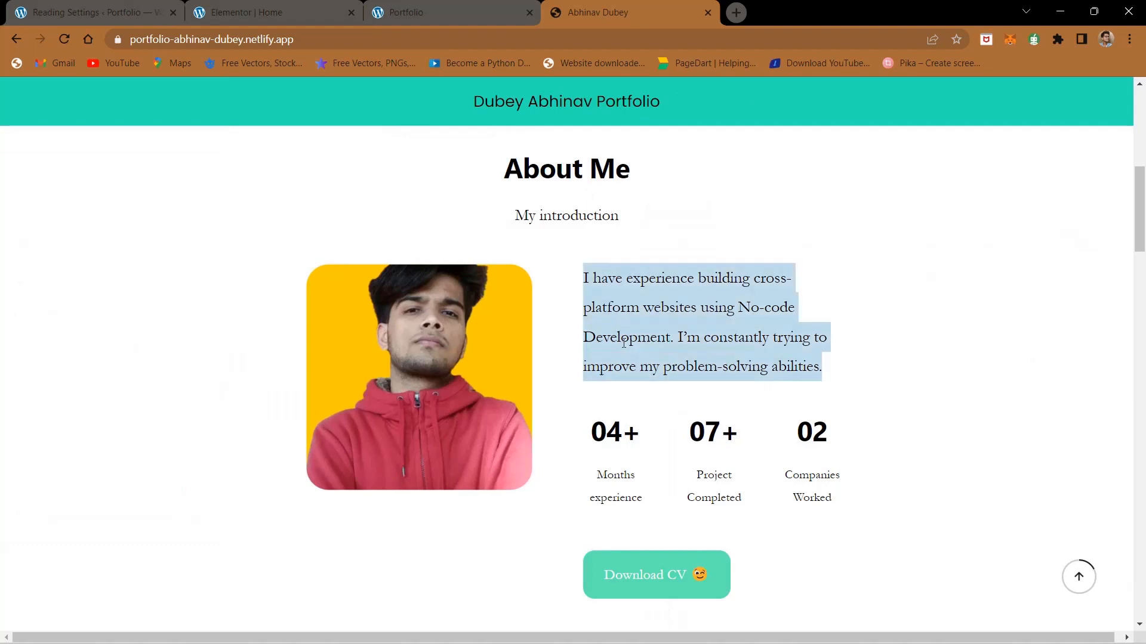
pyautogui.click(277, 5)
pyautogui.click(866, 263)
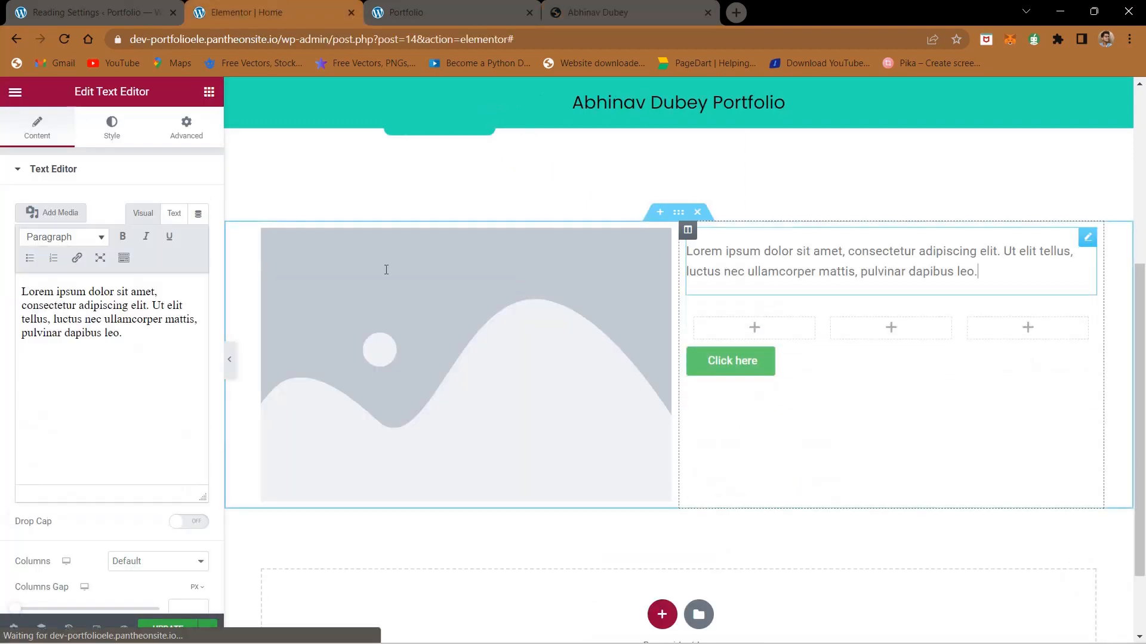
pyautogui.click(140, 337)
pyautogui.hotkey('ctrl', 'a')
pyautogui.hotkey('ctrl', 'v')
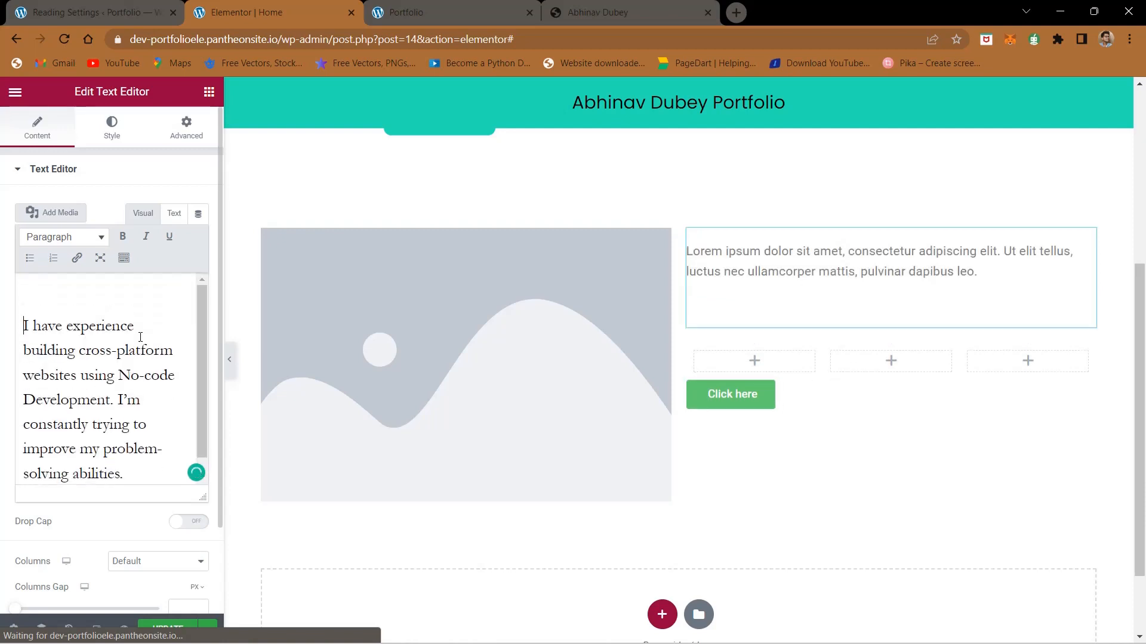
# Step: Set the introduction text's alignment to centered in its style settings
pyautogui.scroll(-1, 141, 337)
pyautogui.scroll(-2, 147, 196)
pyautogui.scroll(3, 147, 194)
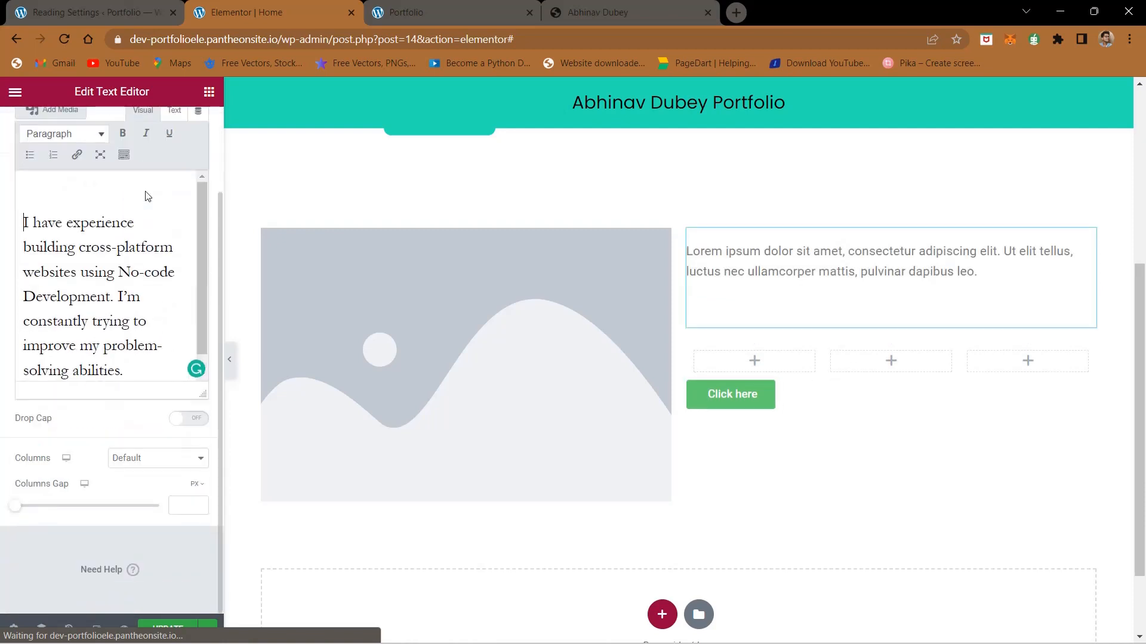
pyautogui.click(110, 142)
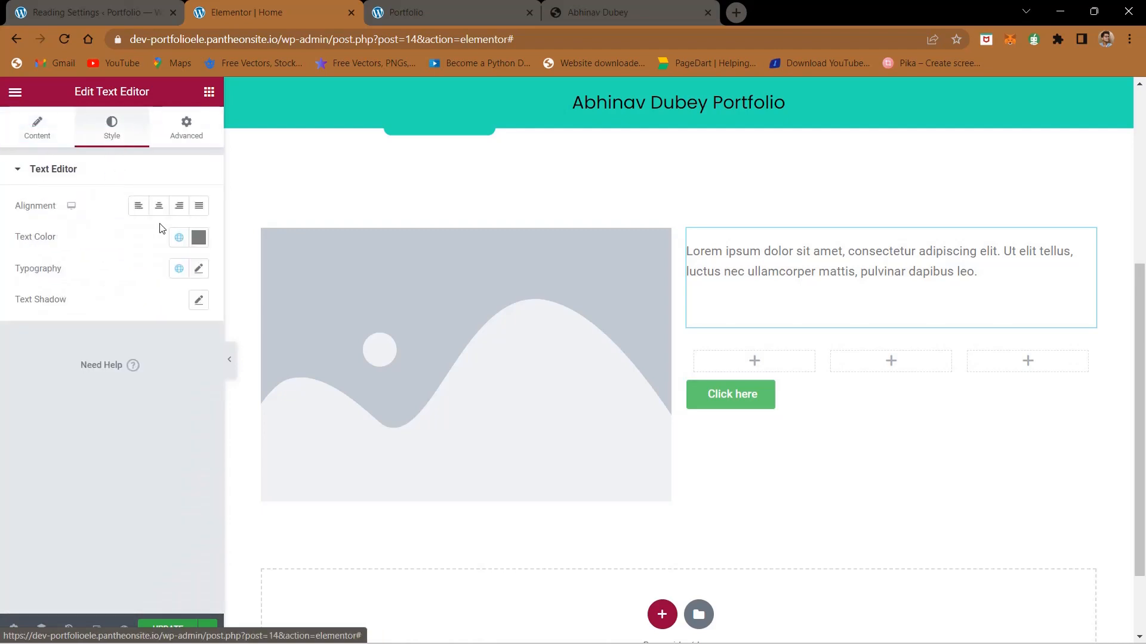
pyautogui.click(159, 206)
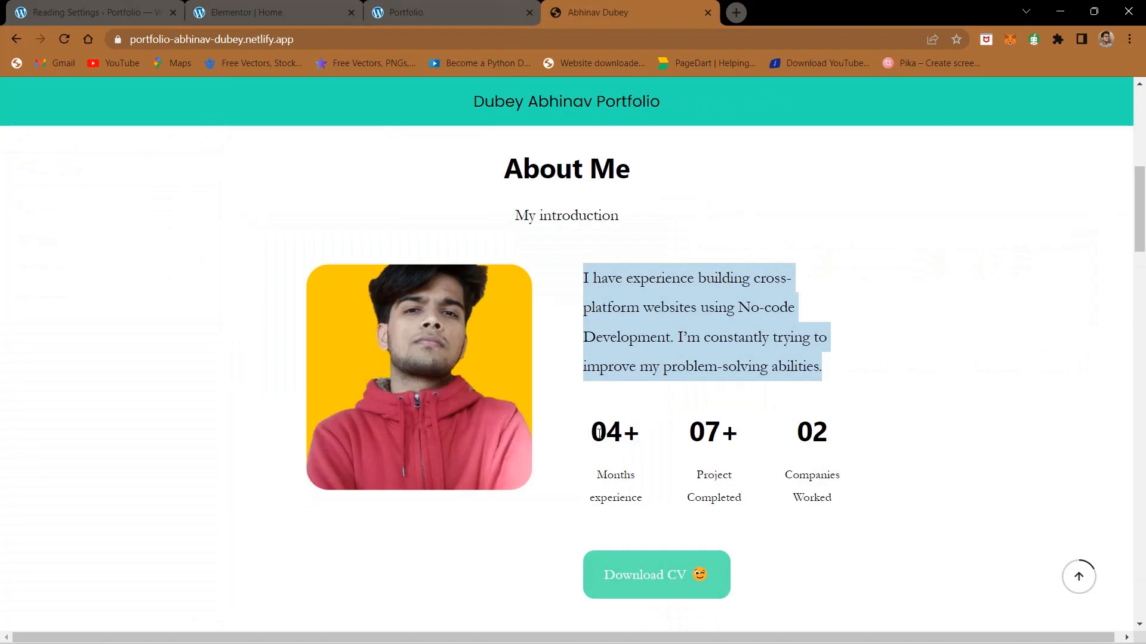
# Step: Place a Heading widget with a Text Editor widget below it in the inner section's first column
pyautogui.moveTo(594, 435); pyautogui.dragTo(655, 507)
pyautogui.moveTo(588, 428); pyautogui.dragTo(591, 434)
pyautogui.doubleClick(591, 434)
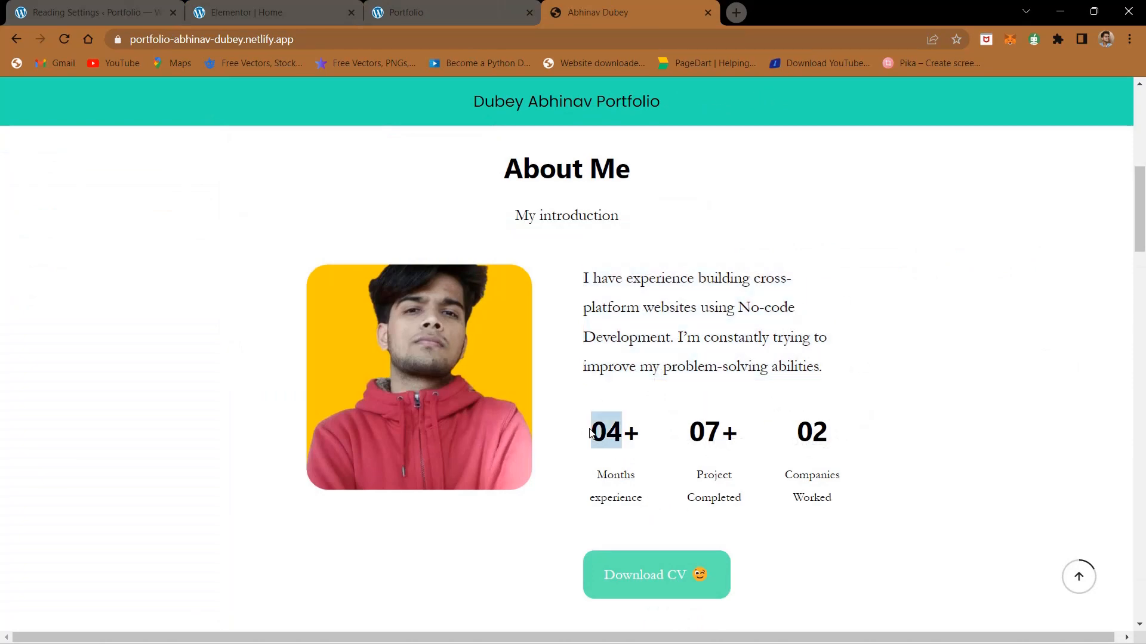
pyautogui.click(618, 430)
pyautogui.moveTo(598, 476); pyautogui.dragTo(634, 497)
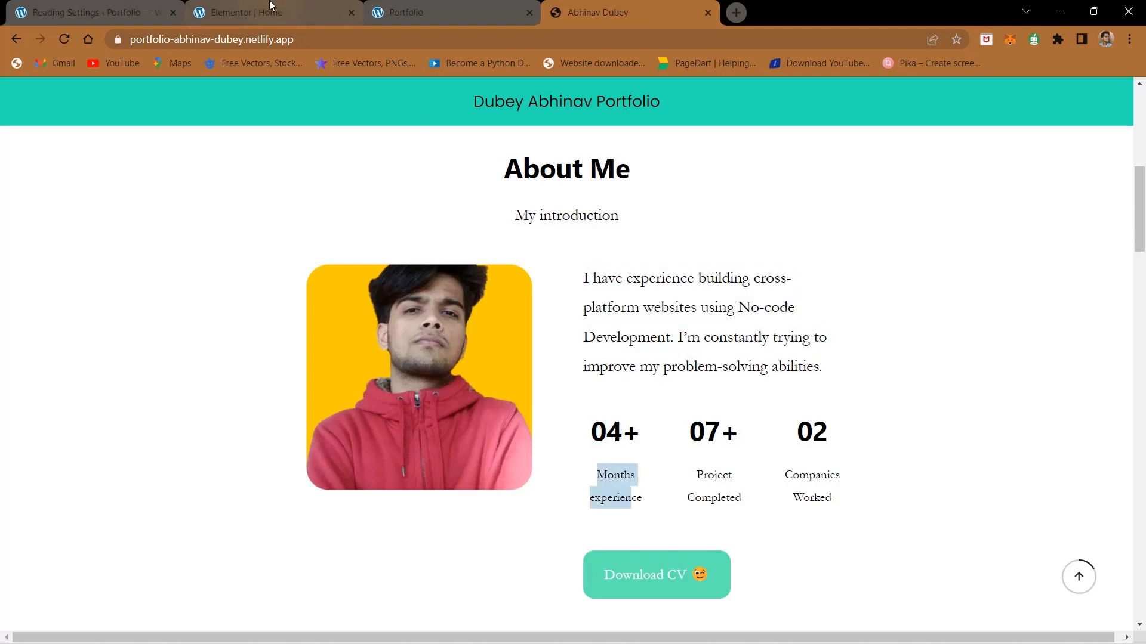
pyautogui.click(270, 8)
pyautogui.click(755, 361)
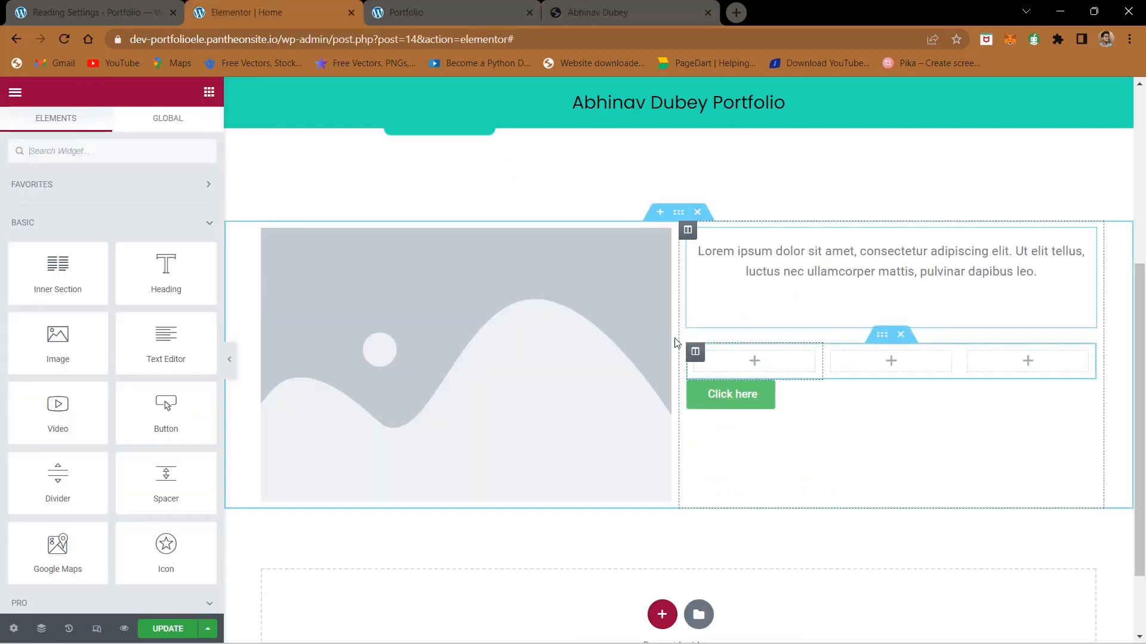
pyautogui.moveTo(179, 287); pyautogui.dragTo(756, 370)
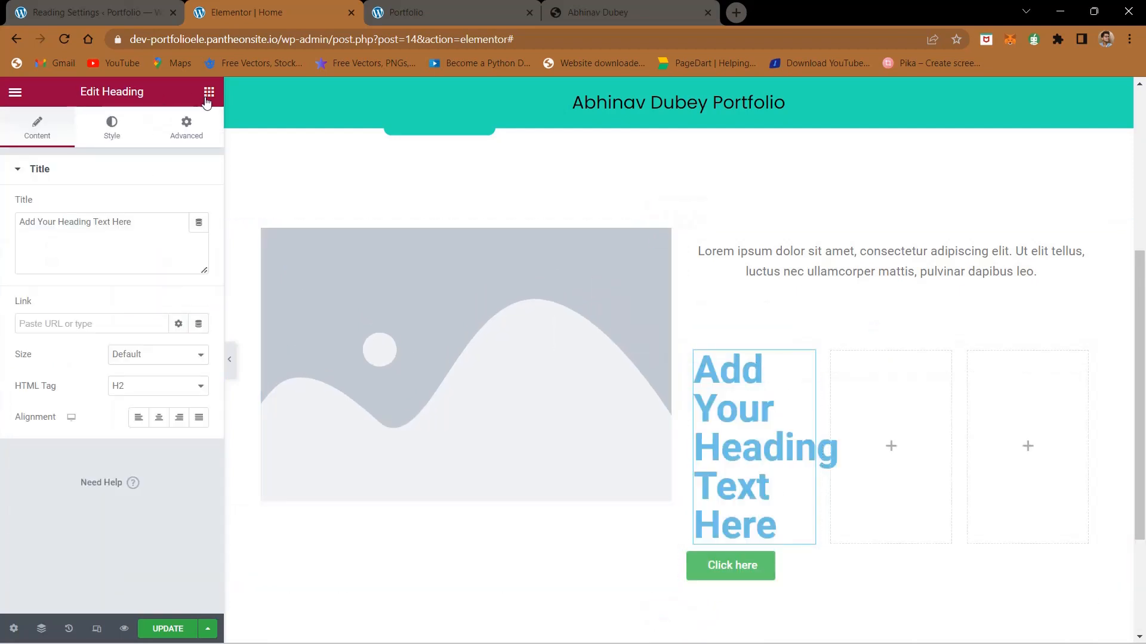
pyautogui.click(207, 98)
pyautogui.moveTo(167, 348); pyautogui.dragTo(740, 528)
# Step: Copy the first statistic's figure from the finished site and replace the new heading's title with "04+"
pyautogui.click(774, 559)
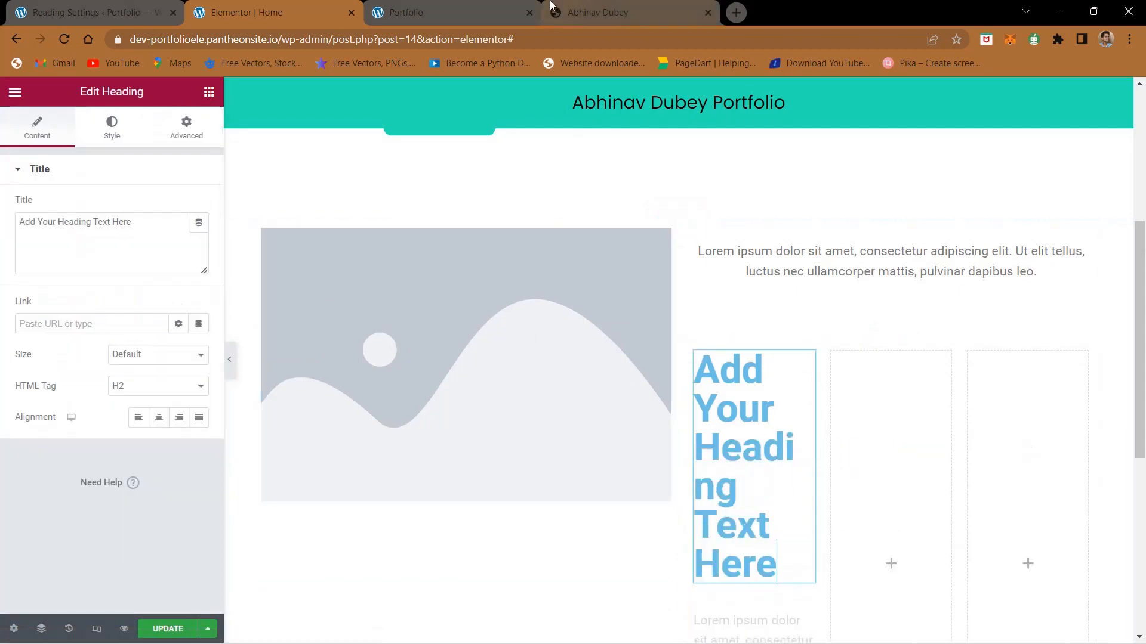
pyautogui.click(550, 5)
pyautogui.moveTo(594, 434); pyautogui.dragTo(658, 442)
pyautogui.hotkey('ctrl', 'c')
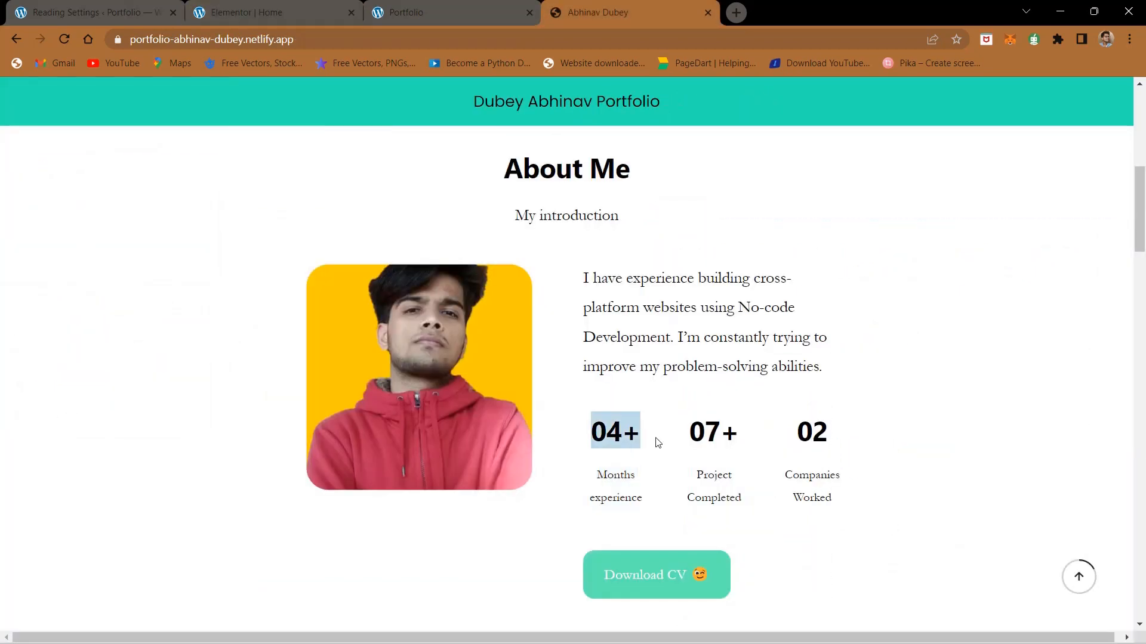
pyautogui.click(271, 6)
pyautogui.tripleClick(116, 240)
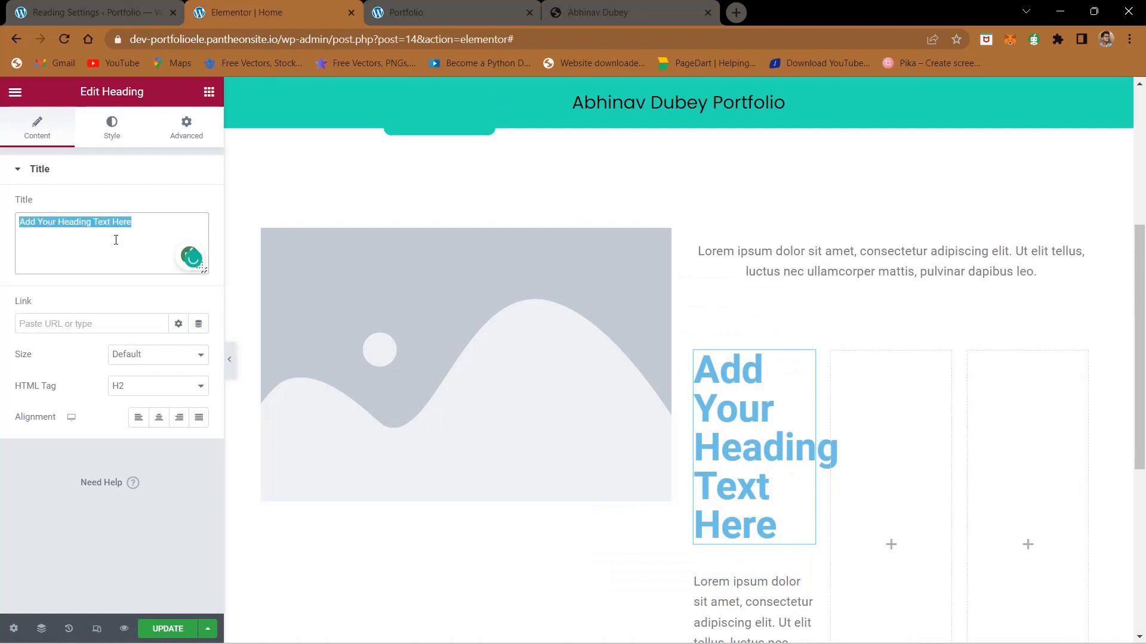
pyautogui.hotkey('ctrl', 'v')
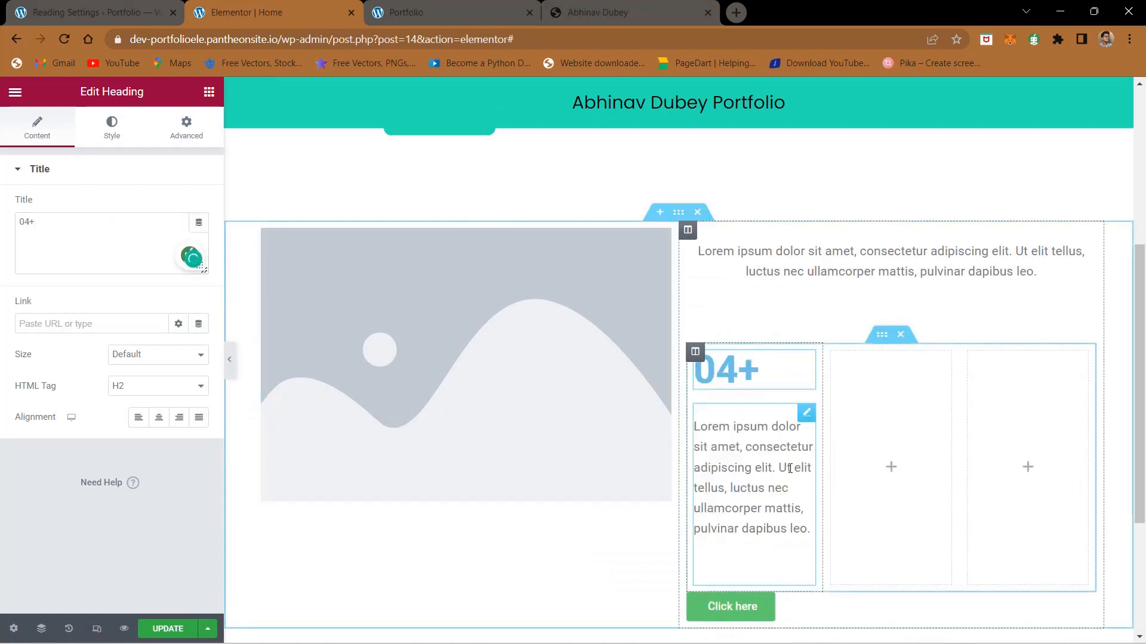
# Step: Copy the first statistic's caption from the finished site and replace the placeholder text below the heading with "Months experience"
pyautogui.click(808, 529)
pyautogui.click(671, 4)
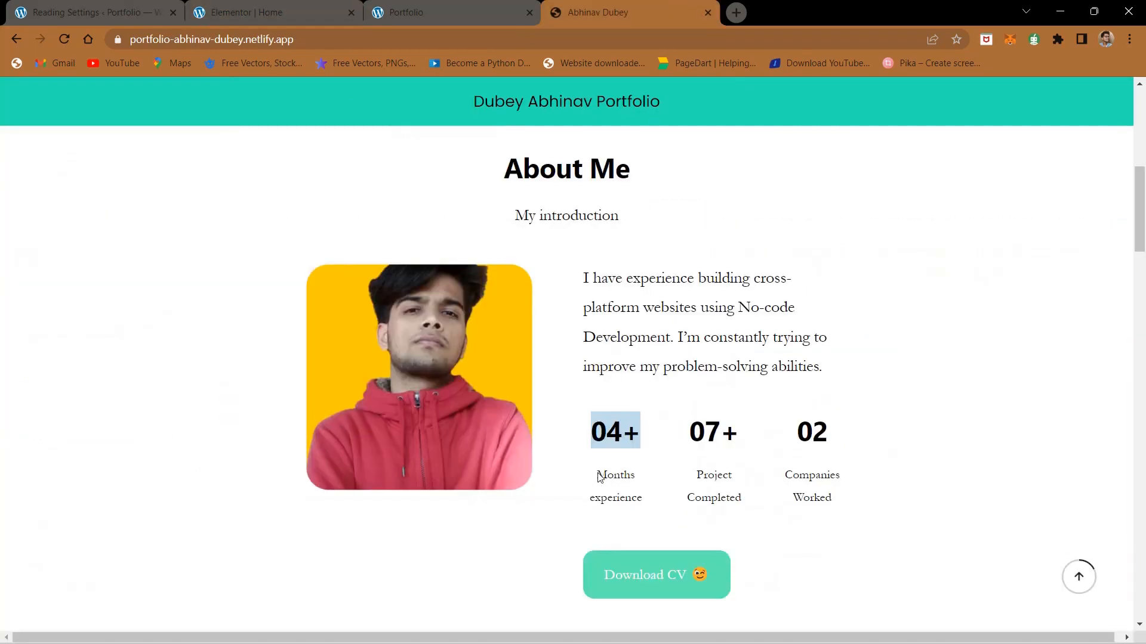
pyautogui.moveTo(598, 477); pyautogui.dragTo(657, 498)
pyautogui.hotkey('ctrl', 'c')
pyautogui.click(251, 12)
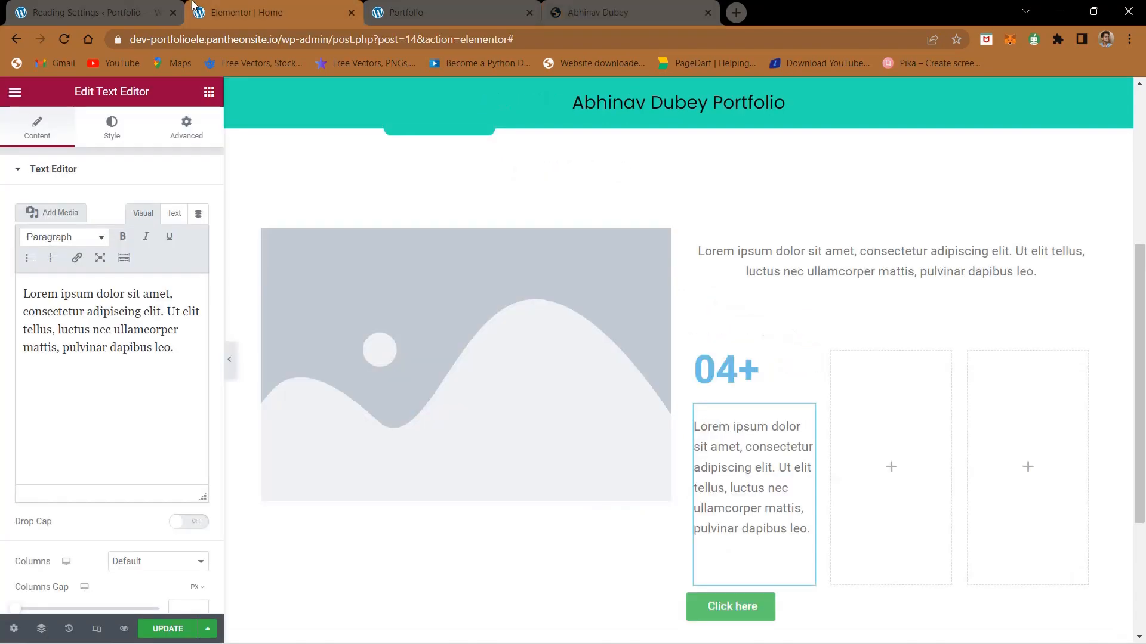
pyautogui.tripleClick(133, 301)
pyautogui.hotkey('ctrl', 'v')
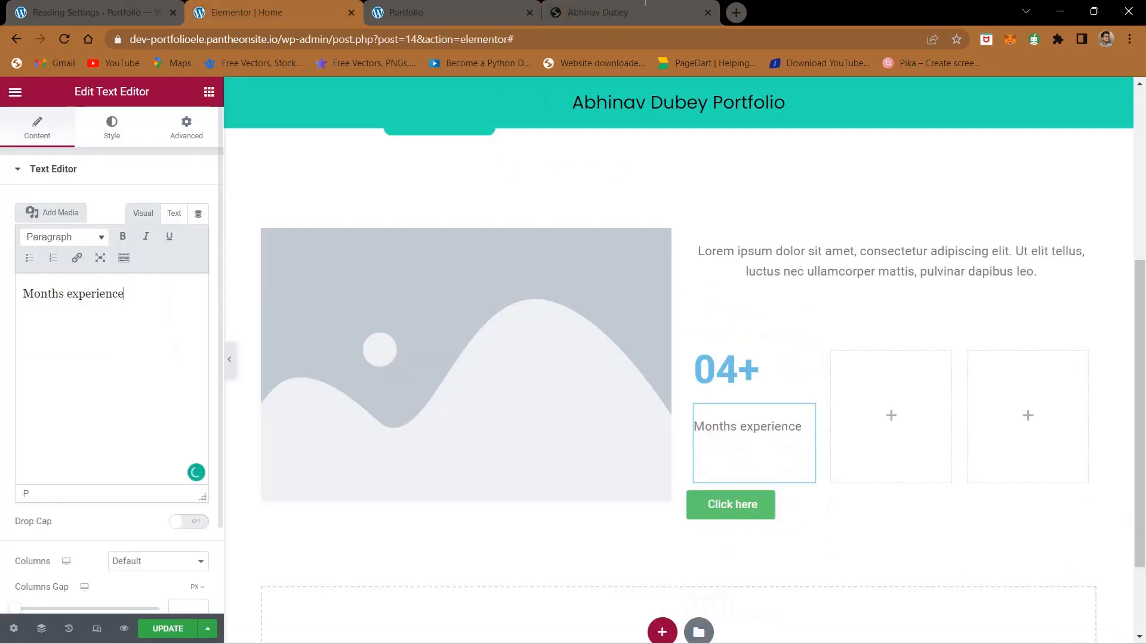
# Step: Copy the "07+" figure from the finished site's About Me section and return to the Elementor editor
pyautogui.click(696, 6)
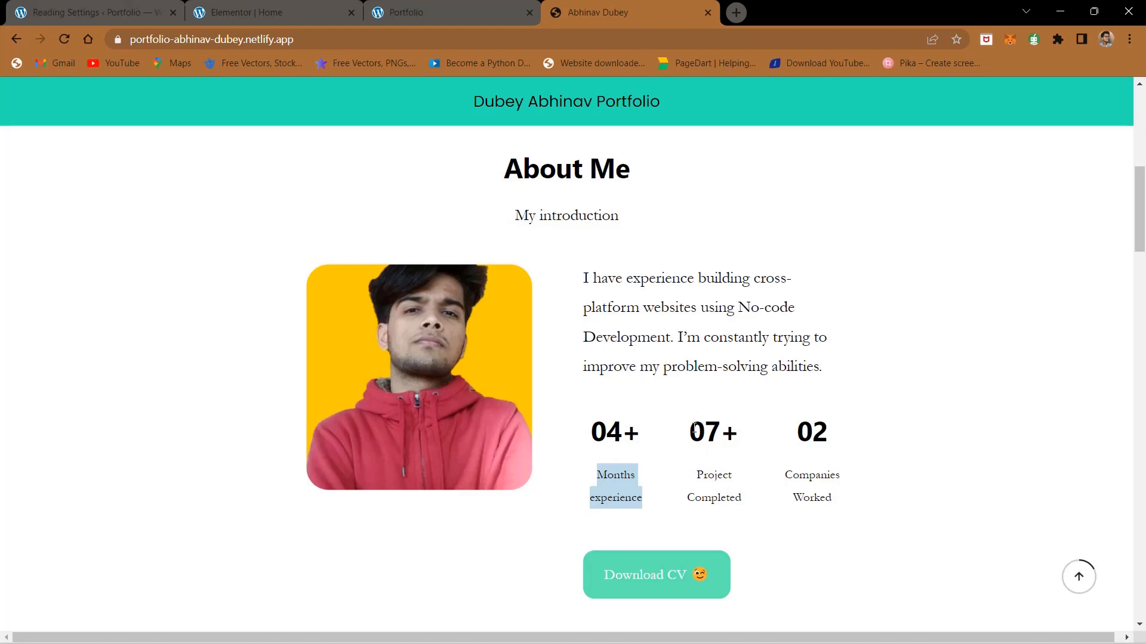
pyautogui.moveTo(695, 428); pyautogui.dragTo(748, 434)
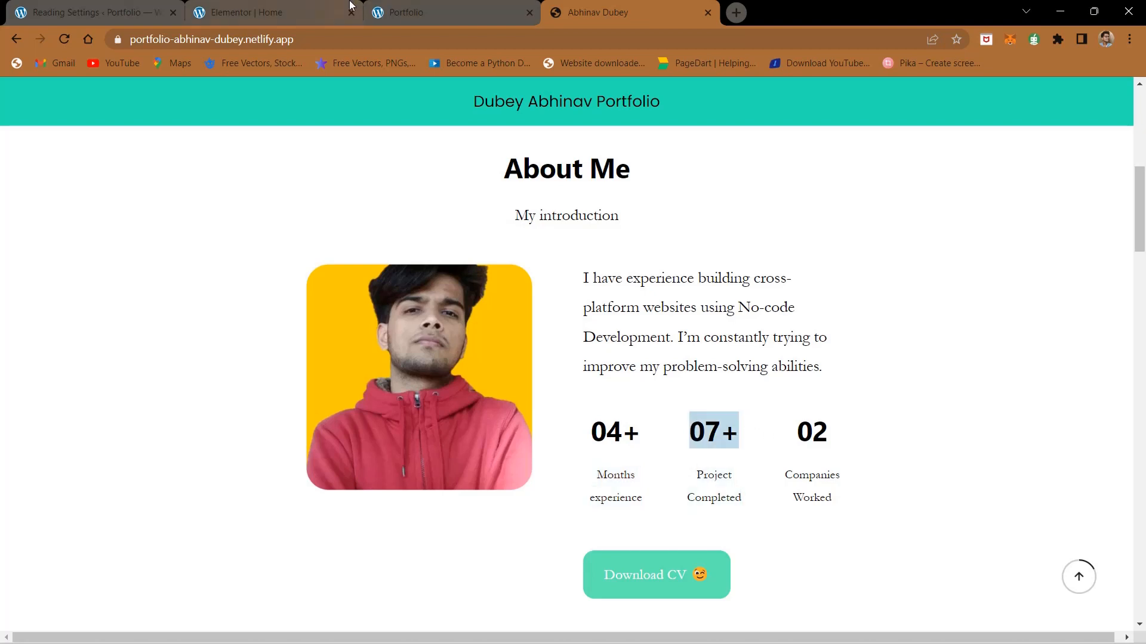
pyautogui.click(233, 7)
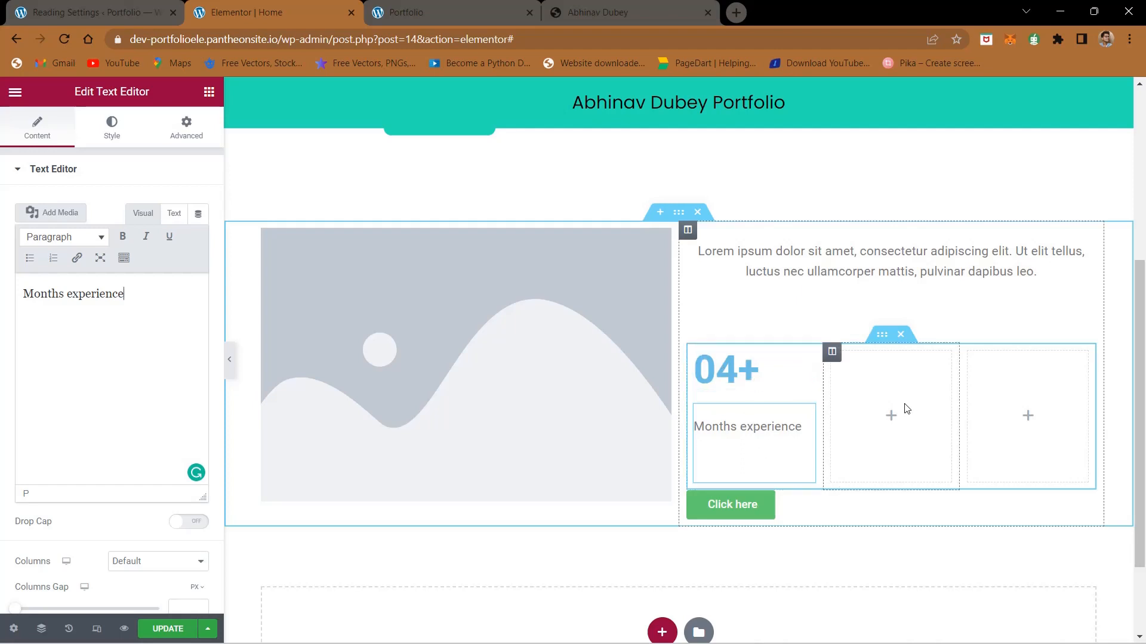
pyautogui.click(585, 6)
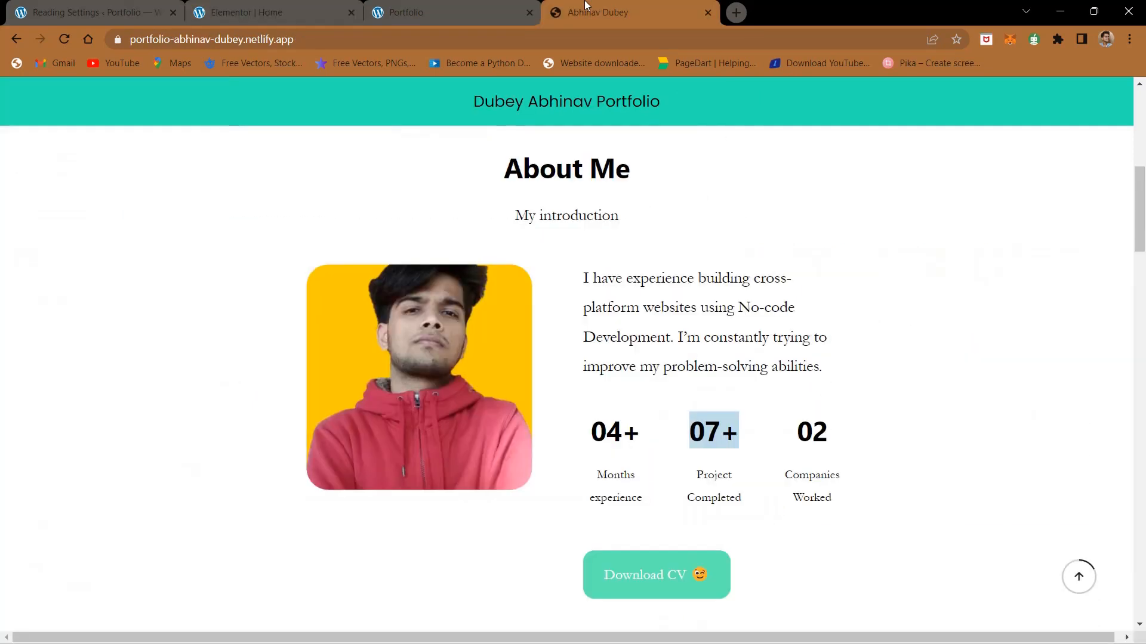
pyautogui.click(233, 5)
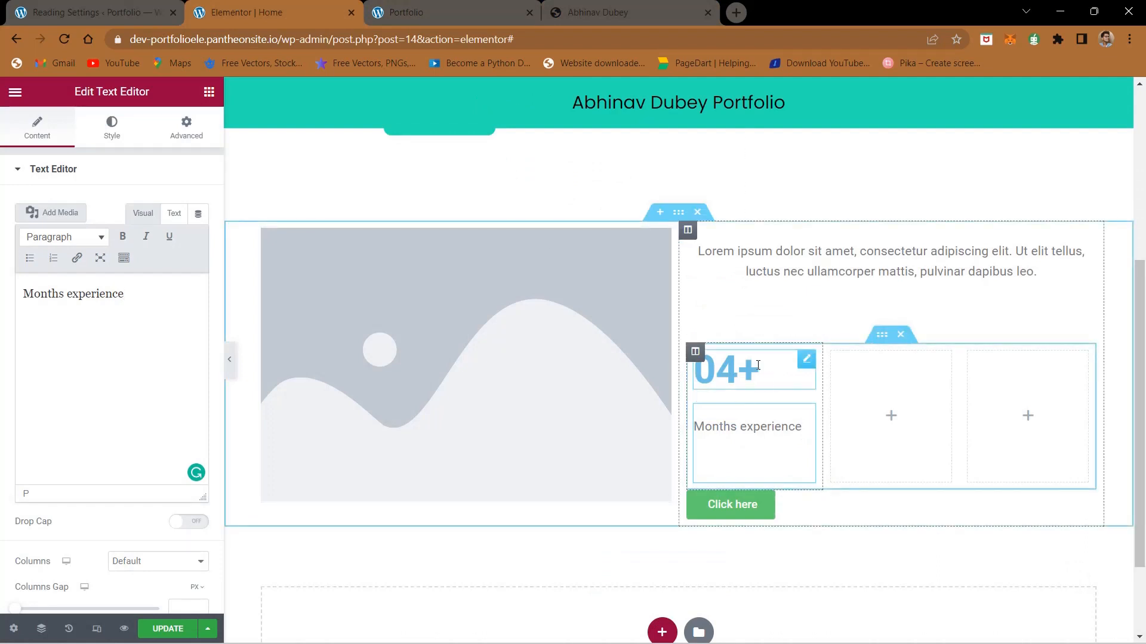
# Step: Center the "04+" heading and the "Months experience" text below it
pyautogui.click(806, 359)
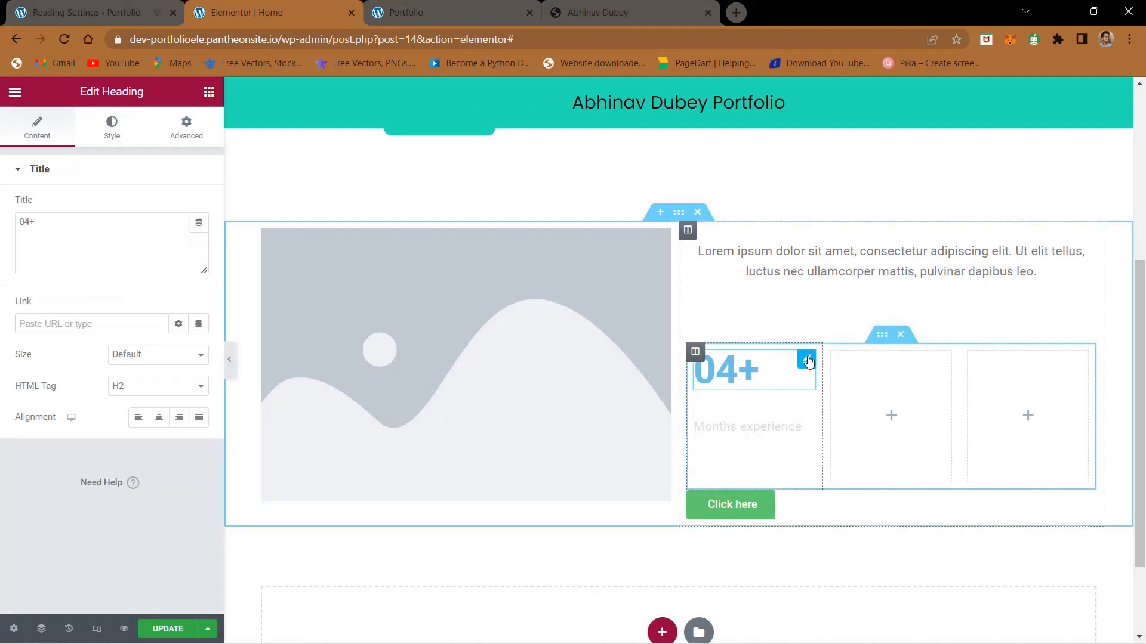
pyautogui.click(158, 417)
pyautogui.click(807, 417)
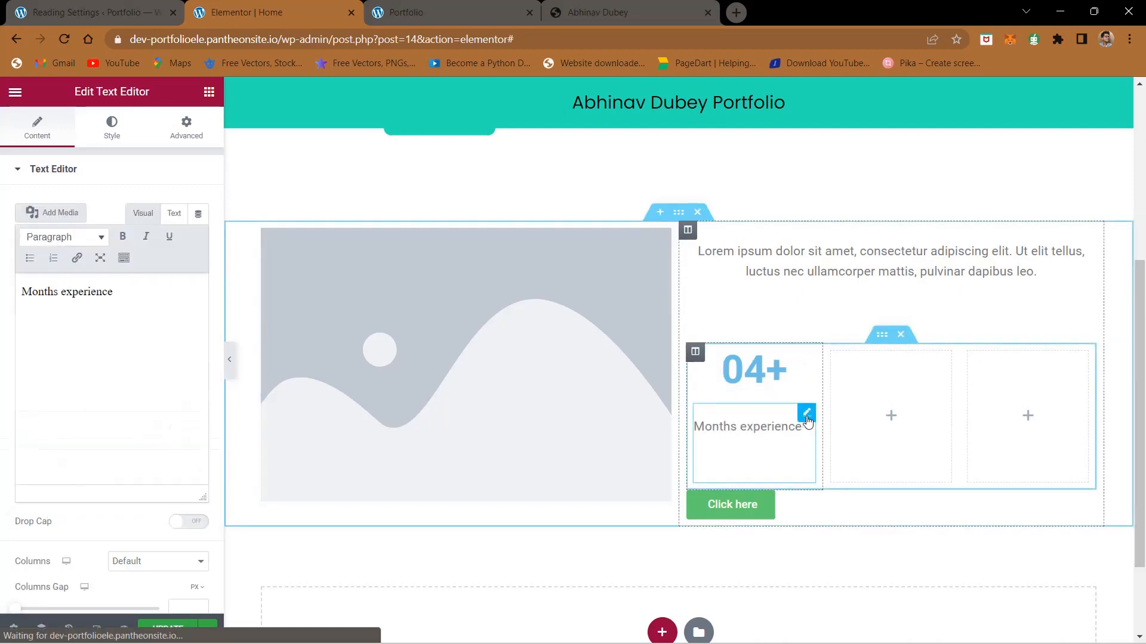
pyautogui.click(120, 119)
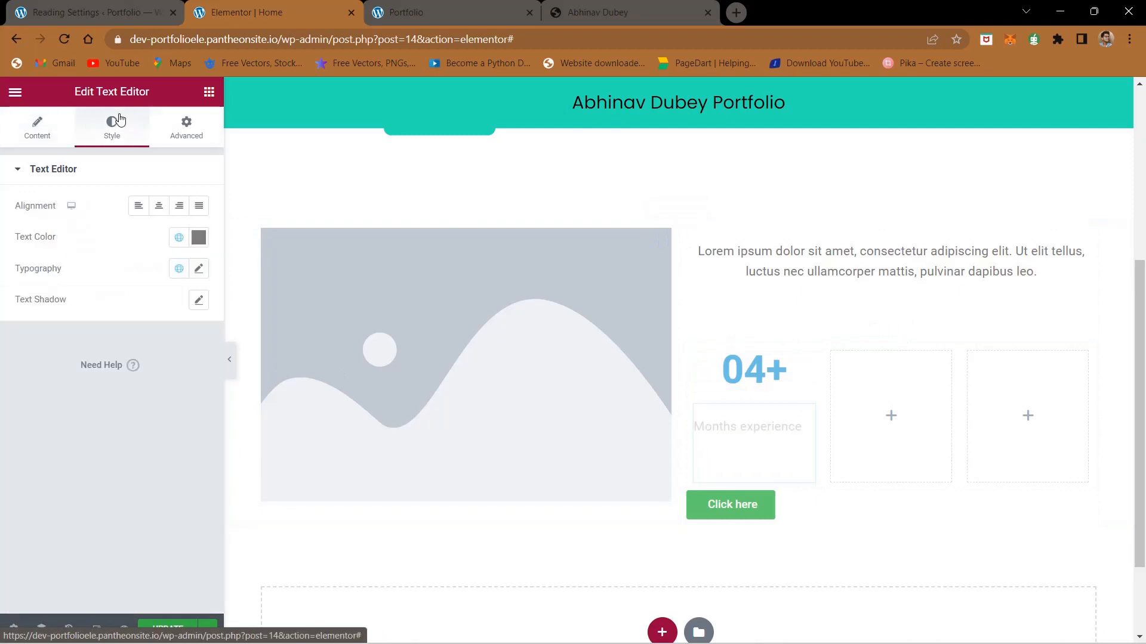
pyautogui.click(159, 205)
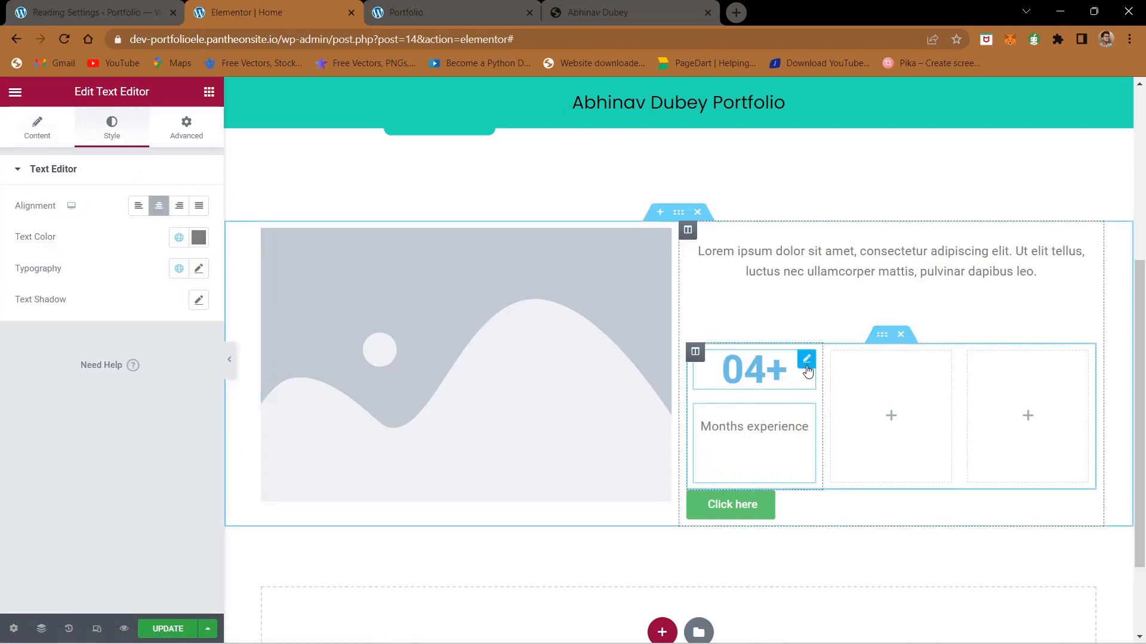
# Step: Duplicate the "04+" heading twice and move the copies into the inner section's second and third columns
pyautogui.rightClick(809, 370)
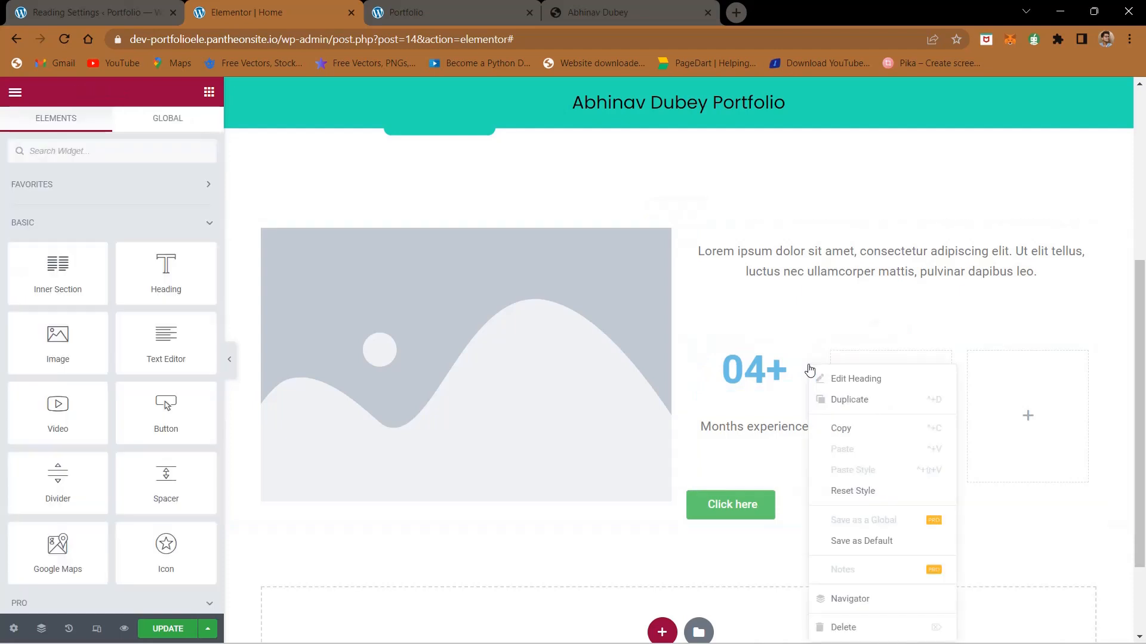
pyautogui.click(834, 399)
pyautogui.rightClick(809, 417)
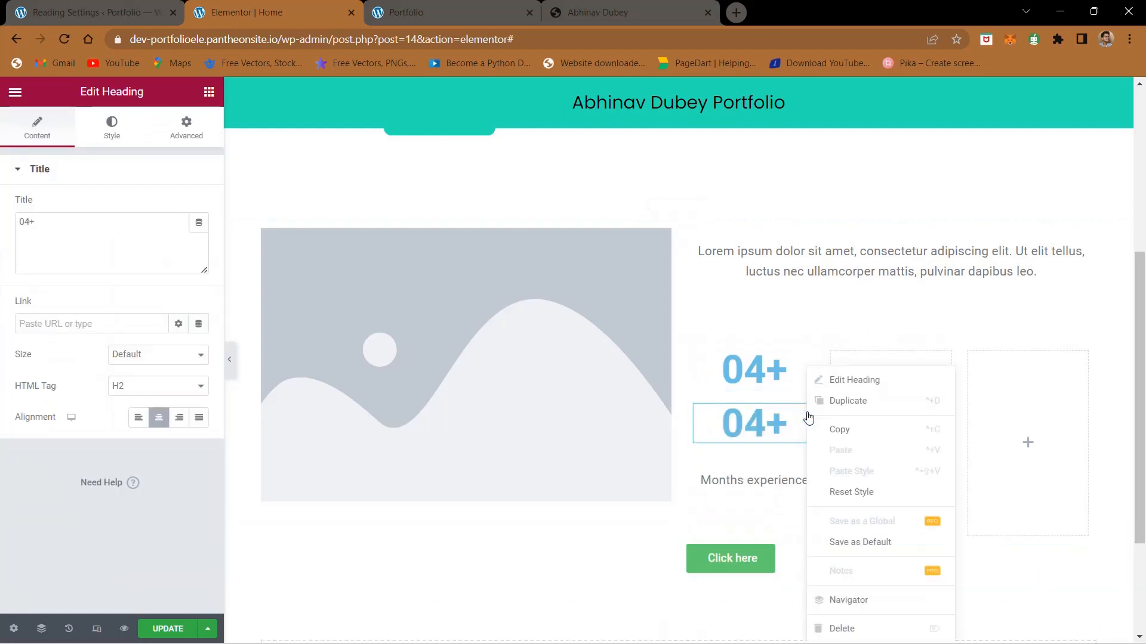
pyautogui.click(849, 411)
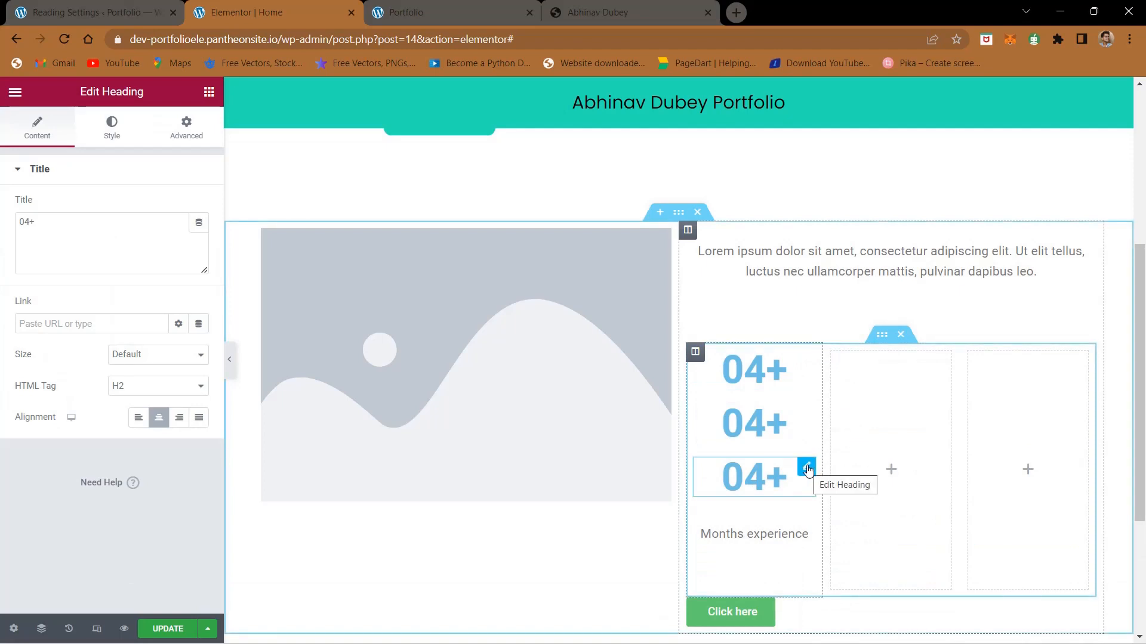
pyautogui.moveTo(812, 474); pyautogui.dragTo(928, 384)
pyautogui.moveTo(806, 417); pyautogui.dragTo(970, 392)
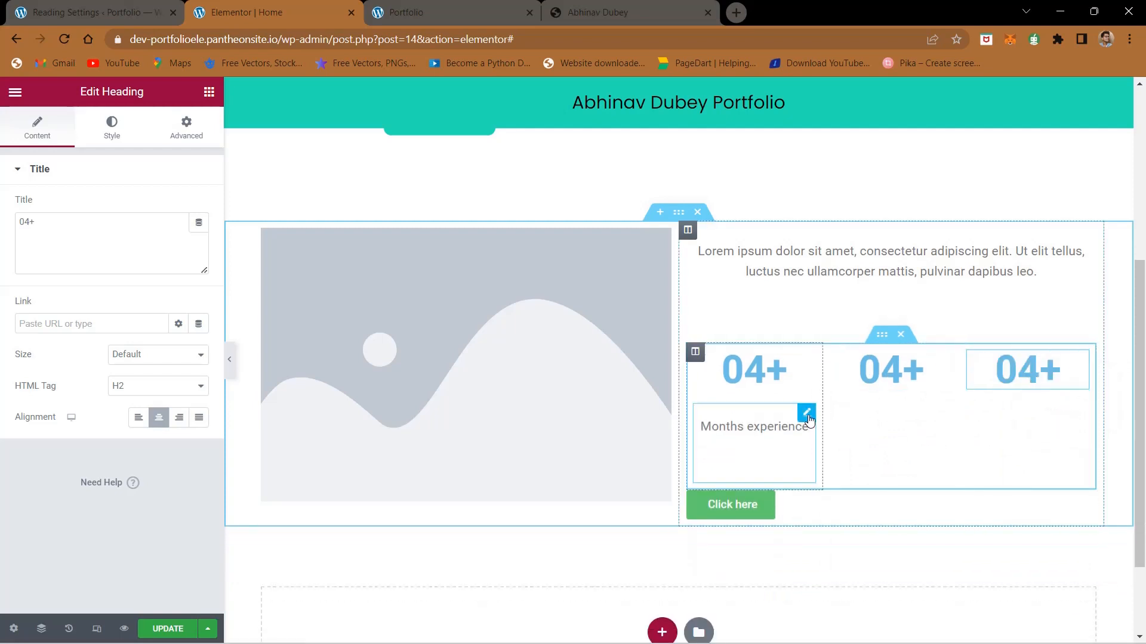
# Step: Duplicate the "Months experience" text twice and move one copy below the heading in each of the other two columns
pyautogui.rightClick(808, 419)
pyautogui.click(859, 403)
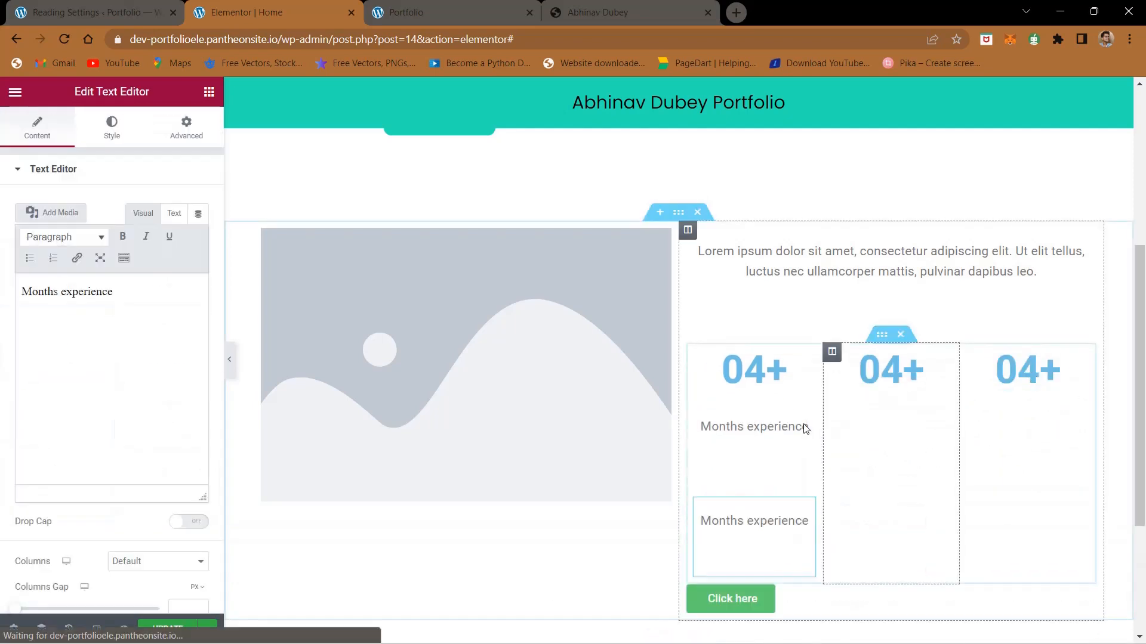
pyautogui.rightClick(808, 427)
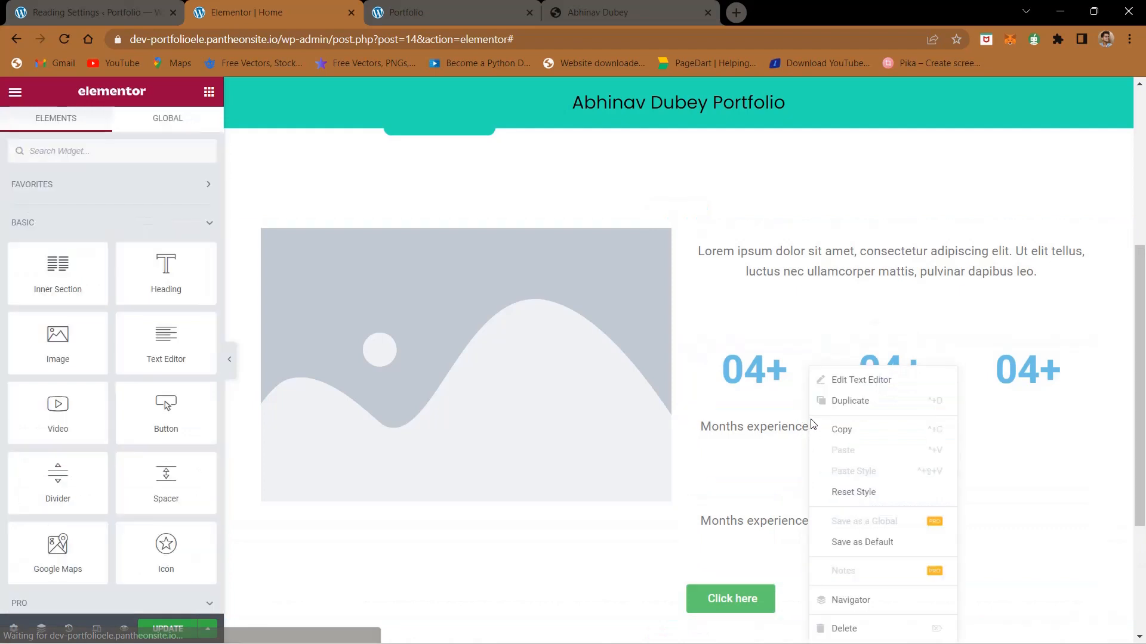
pyautogui.click(855, 416)
pyautogui.moveTo(806, 412); pyautogui.dragTo(898, 412)
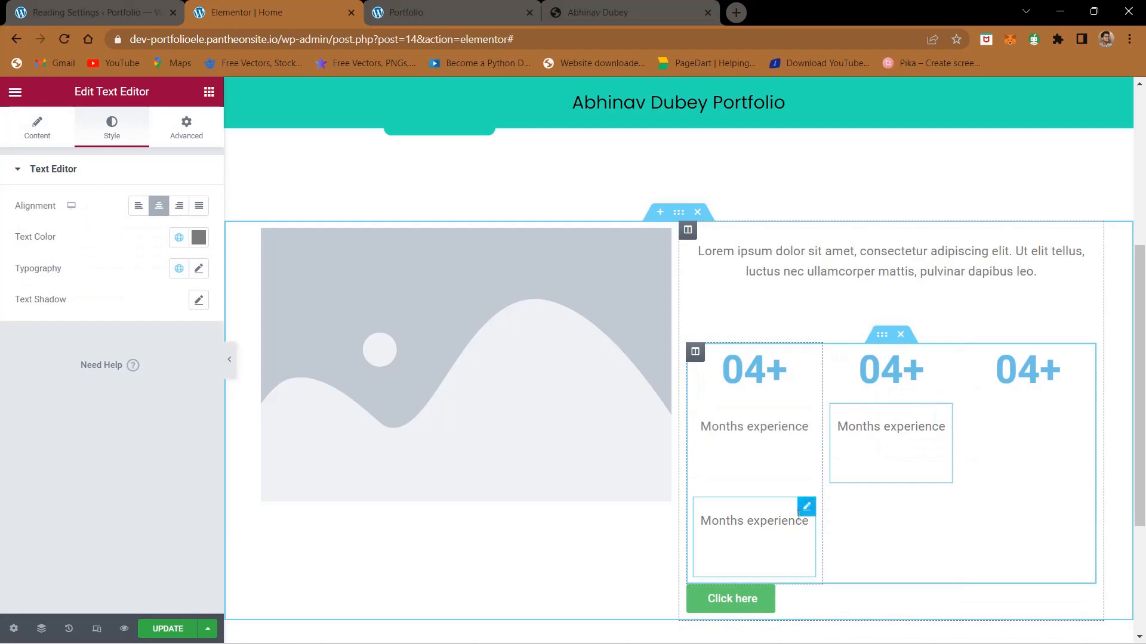
pyautogui.moveTo(800, 514); pyautogui.dragTo(1005, 427)
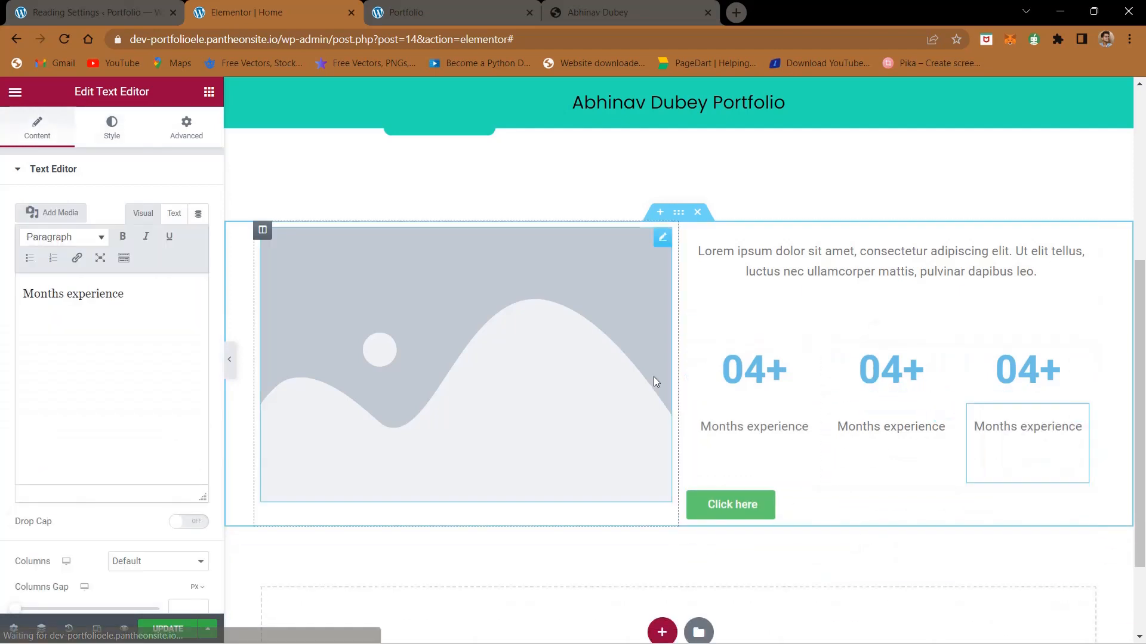
# Step: Replace the title of the inner section's second-column heading with "07+"
pyautogui.click(545, 6)
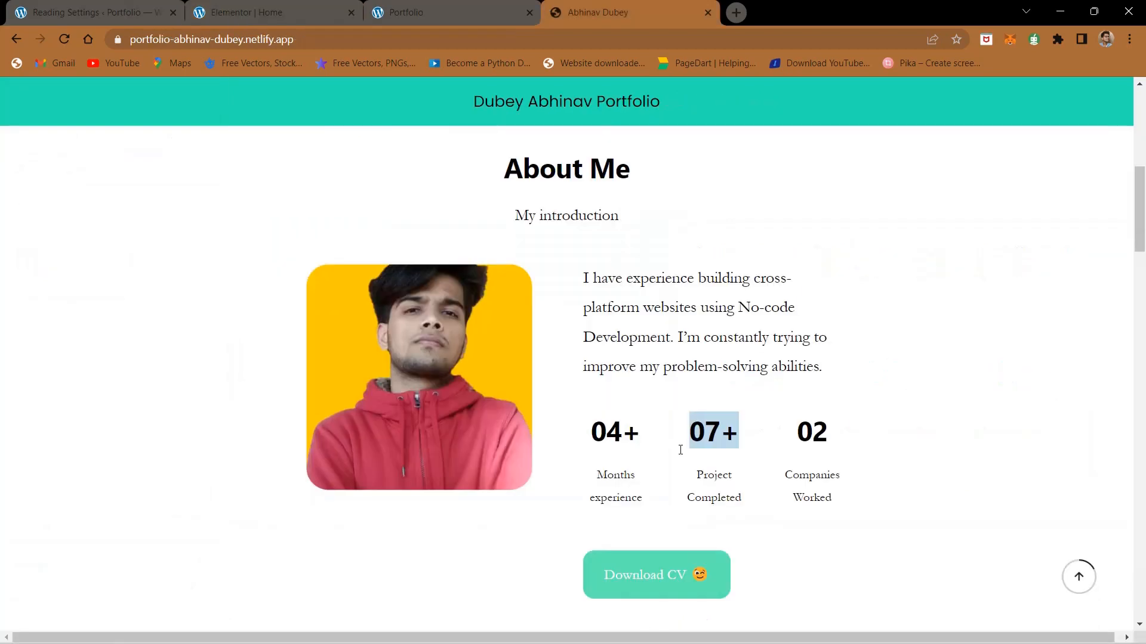
pyautogui.click(418, 3)
pyautogui.click(330, 3)
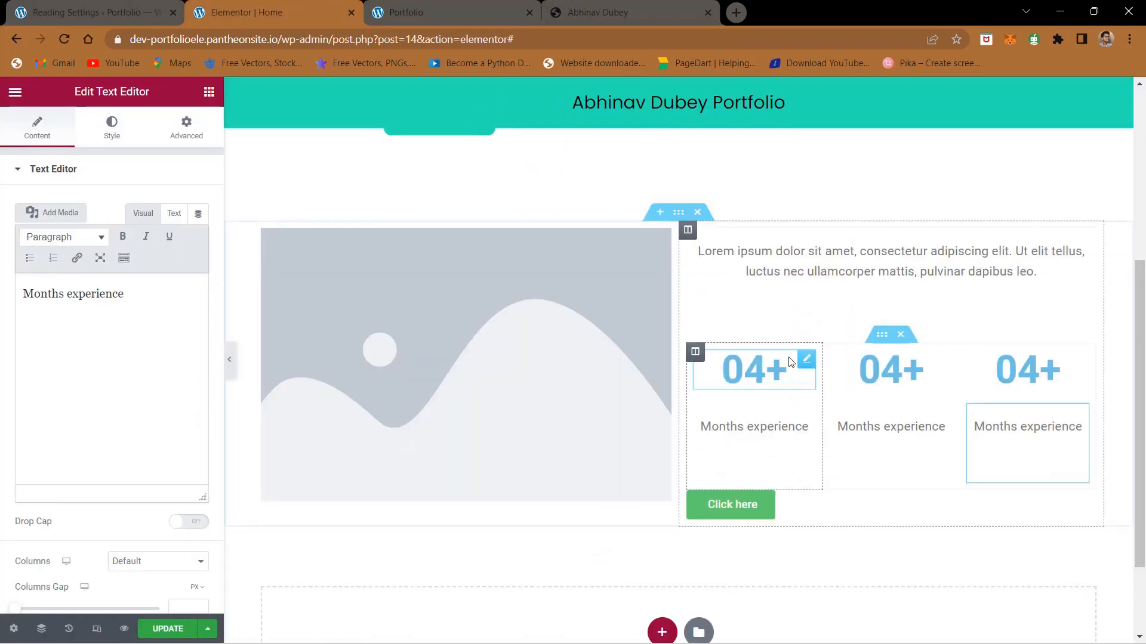
pyautogui.click(846, 362)
pyautogui.click(29, 240)
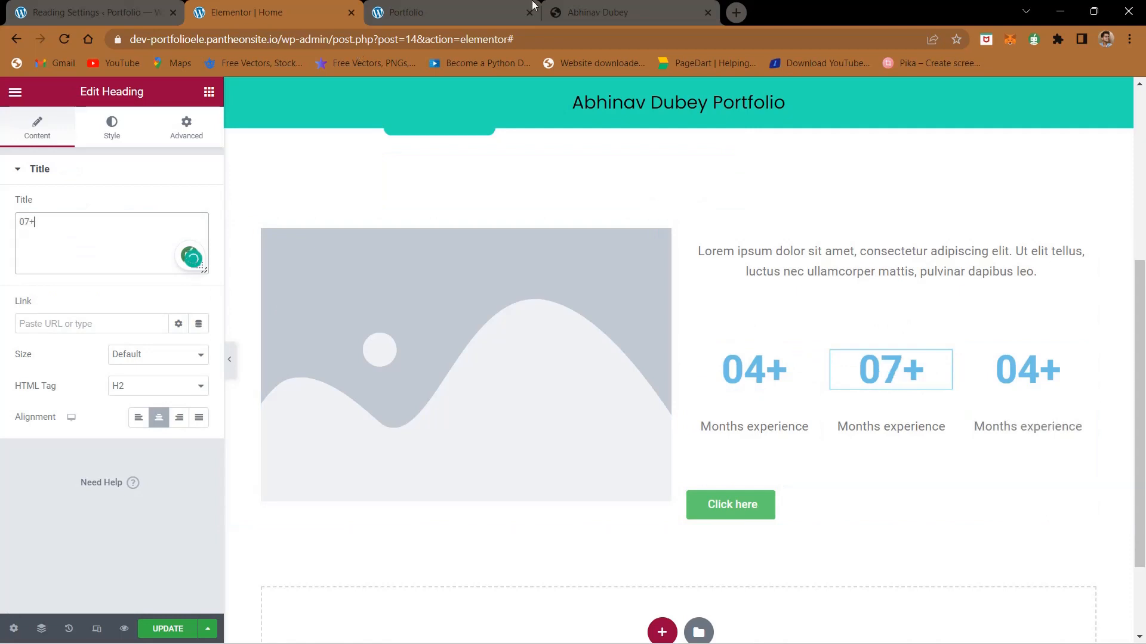
# Step: Copy the second statistic's caption from the finished site and replace the second column's text with "Project Completed"
pyautogui.click(702, 6)
pyautogui.moveTo(696, 475); pyautogui.dragTo(739, 494)
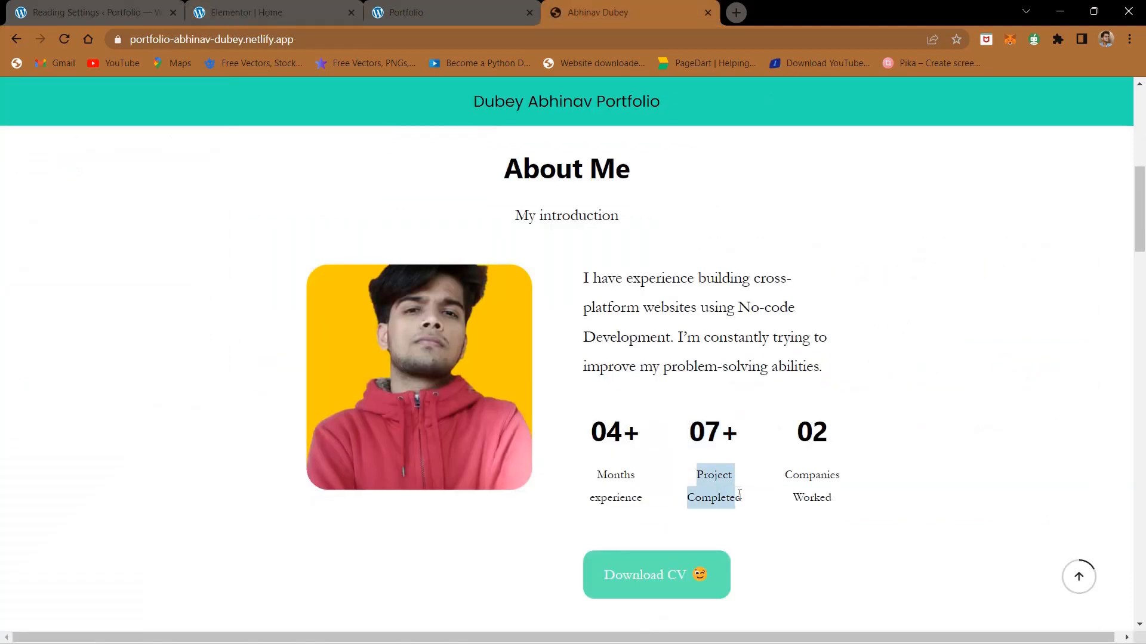
pyautogui.click(218, 8)
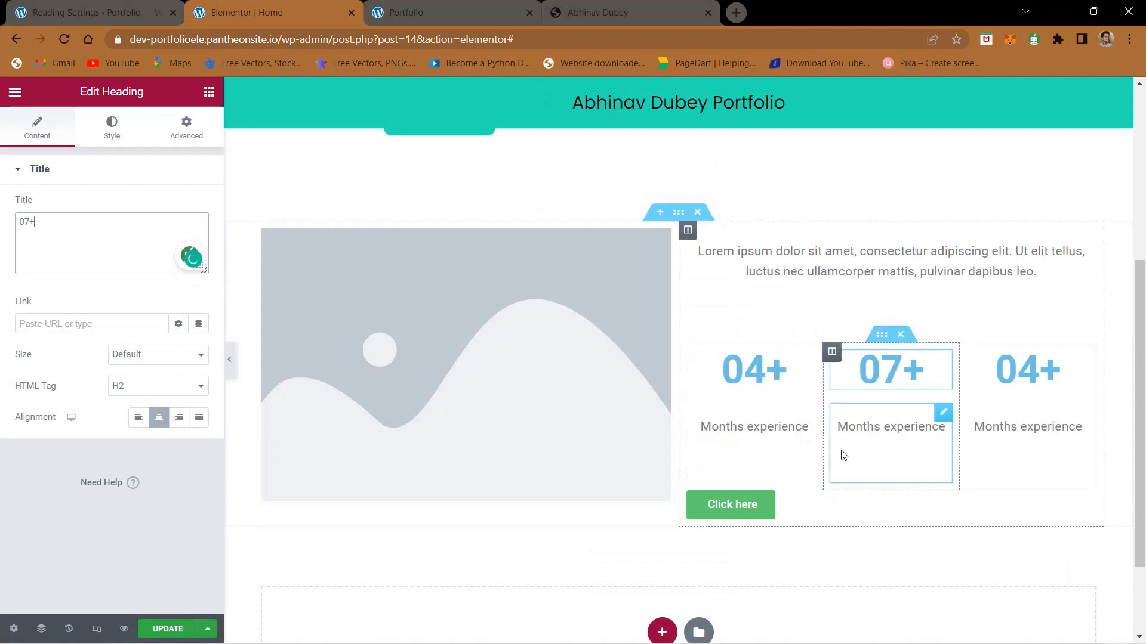
pyautogui.click(55, 142)
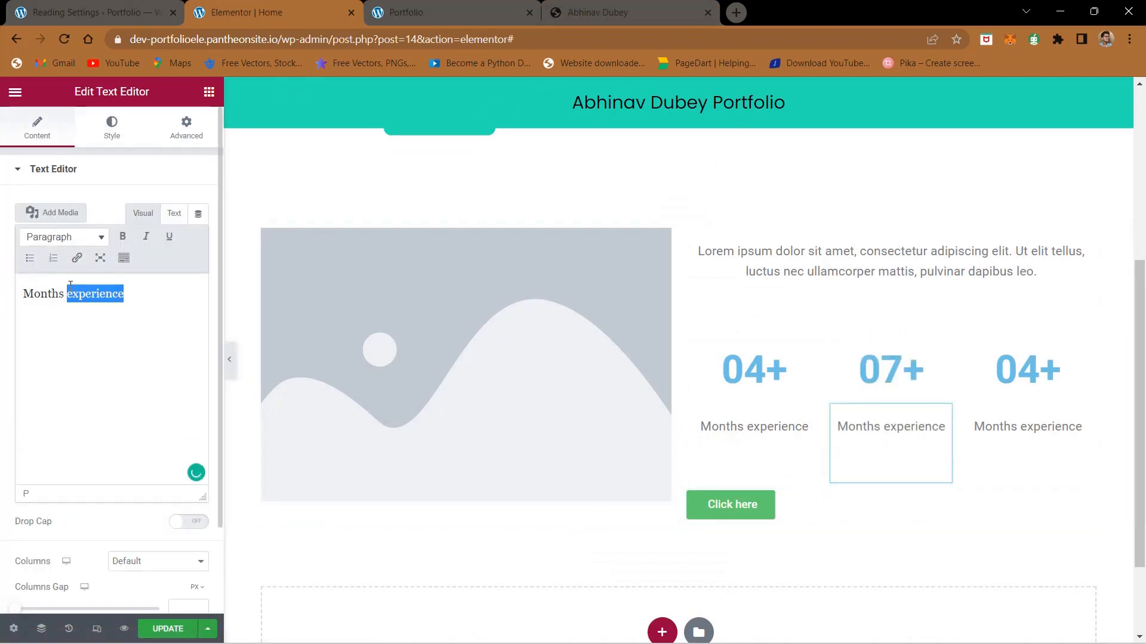
pyautogui.tripleClick(99, 290)
pyautogui.write('Project Completed')
# Step: Check the third statistic on the finished site and replace the title of the inner section's third-column heading with "02"
pyautogui.click(555, 12)
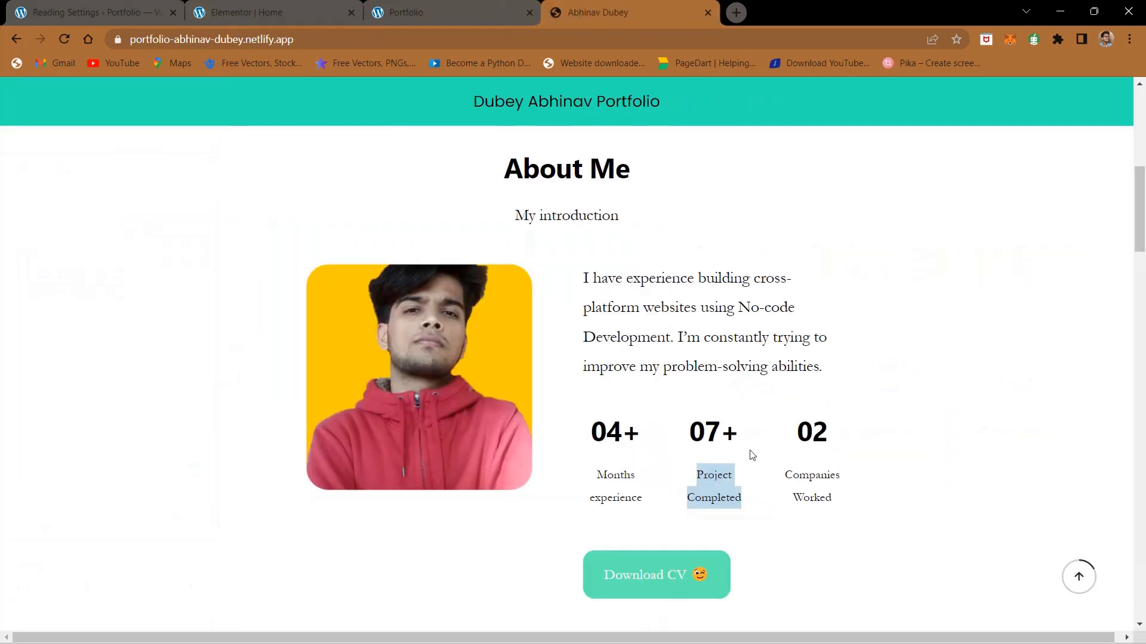
pyautogui.moveTo(797, 436); pyautogui.dragTo(830, 432)
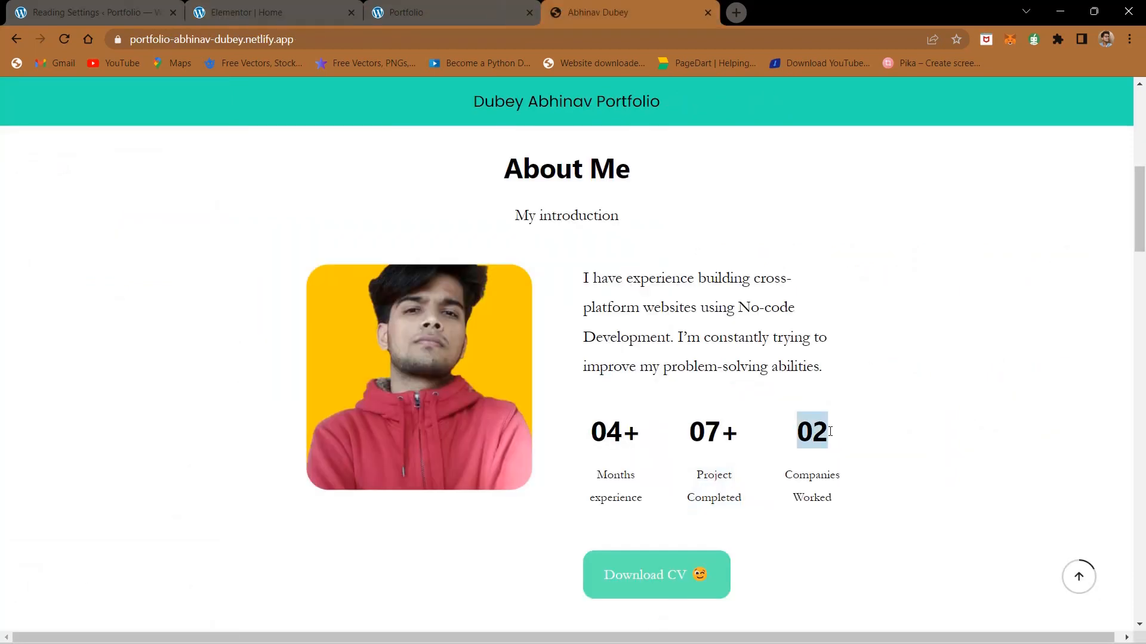
pyautogui.click(319, 8)
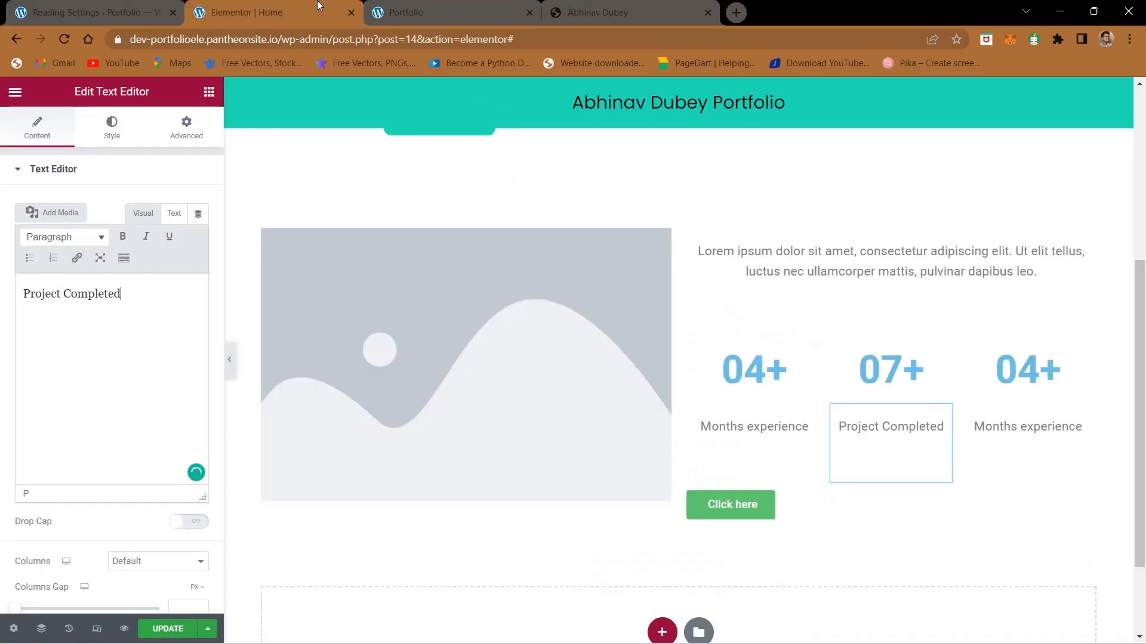
pyautogui.click(1022, 362)
pyautogui.tripleClick(116, 219)
pyautogui.write('02')
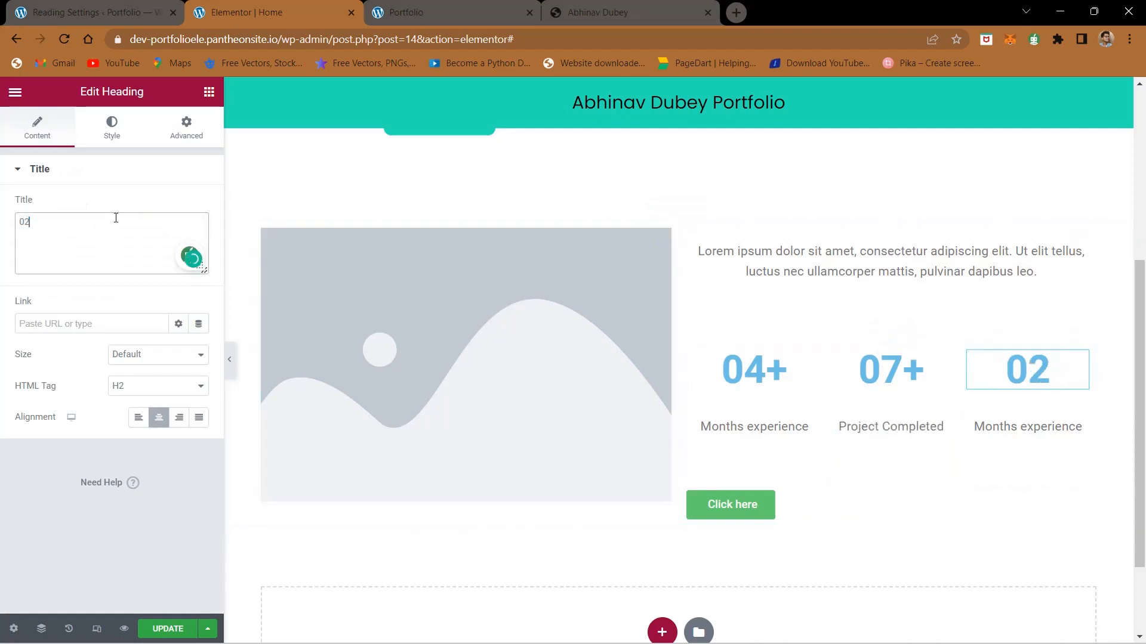
# Step: Copy the third statistic's caption from the finished site and replace the third column's text with "Companies Worked"
pyautogui.click(590, 11)
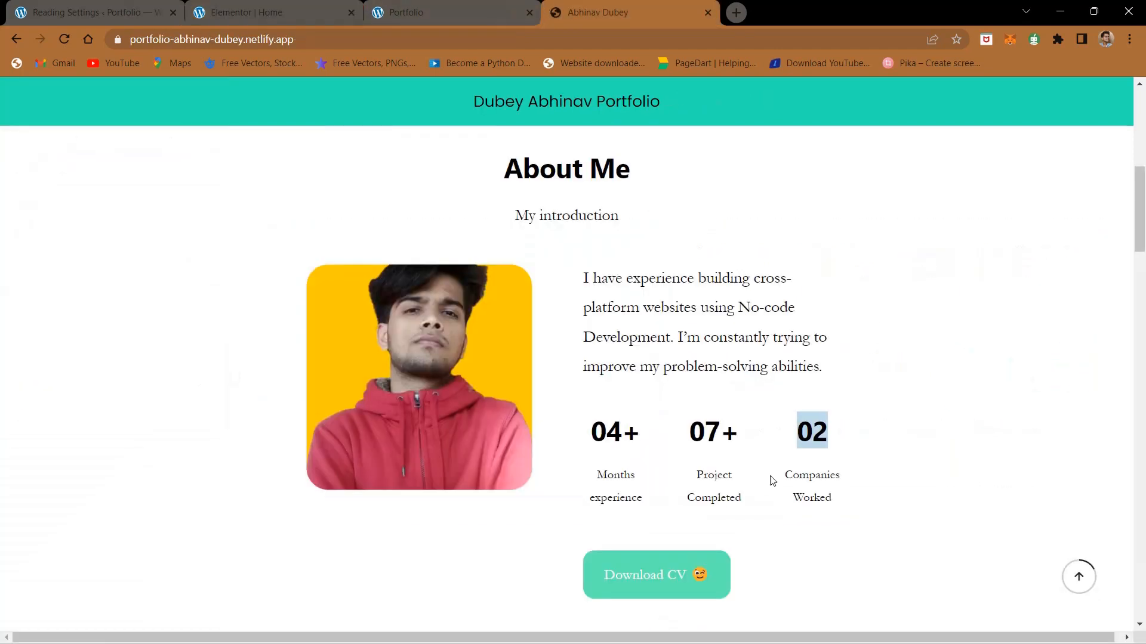
pyautogui.moveTo(789, 476); pyautogui.dragTo(834, 500)
pyautogui.hotkey('ctrl', 'c')
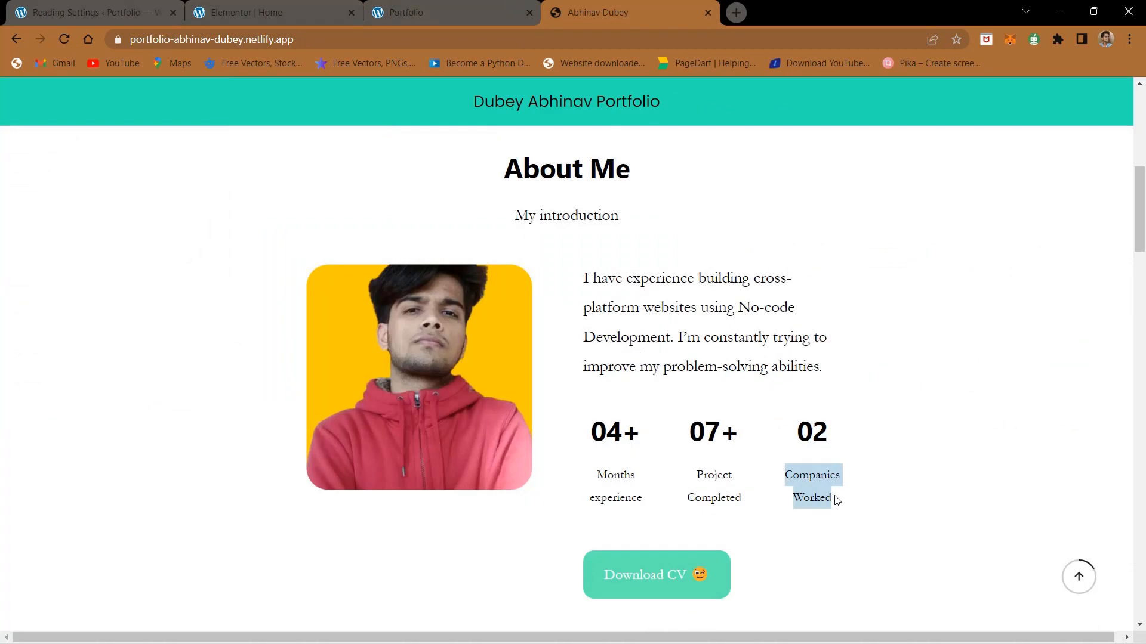
pyautogui.click(302, 5)
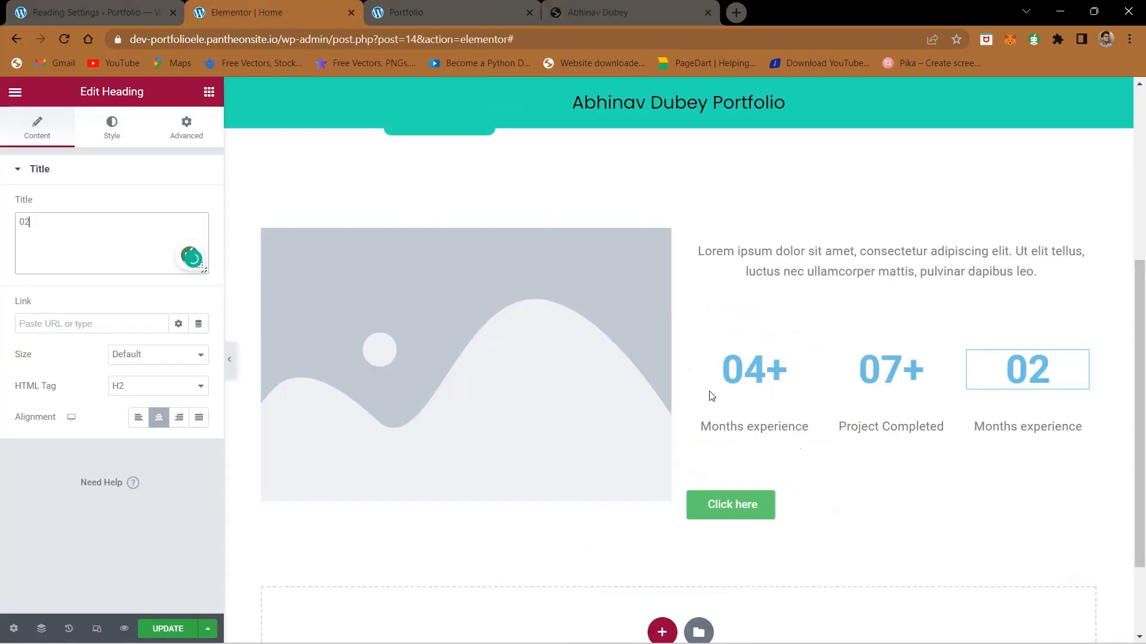
pyautogui.click(1020, 440)
pyautogui.tripleClick(64, 305)
pyautogui.hotkey('ctrl', 'v')
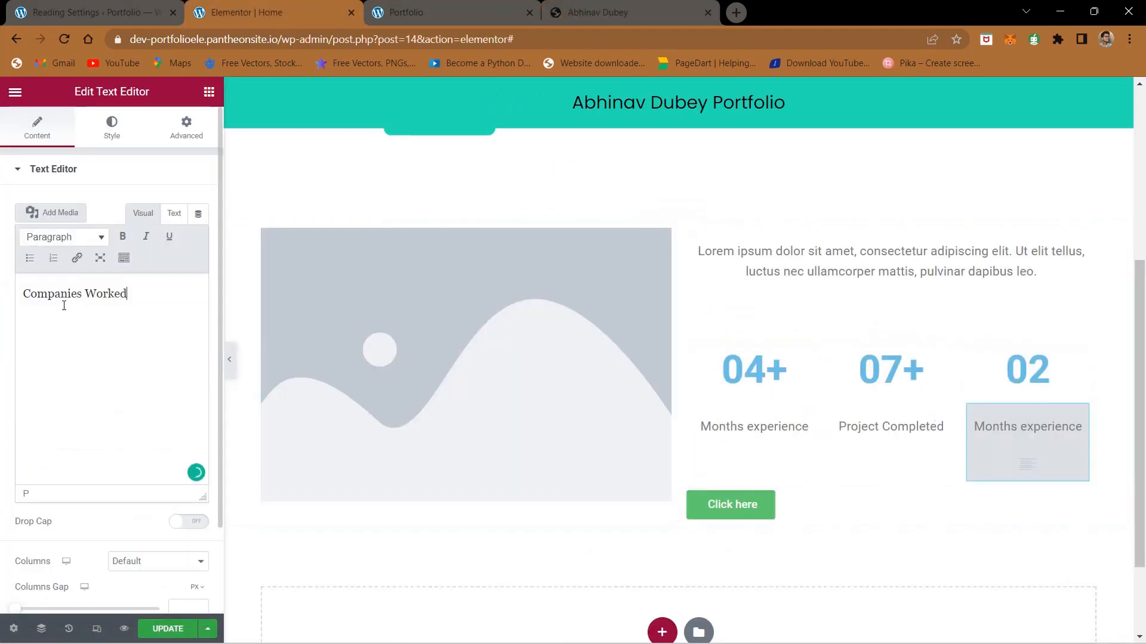
# Step: Compare with the finished site and set the "04+" heading's text color to black, #000000
pyautogui.click(649, 6)
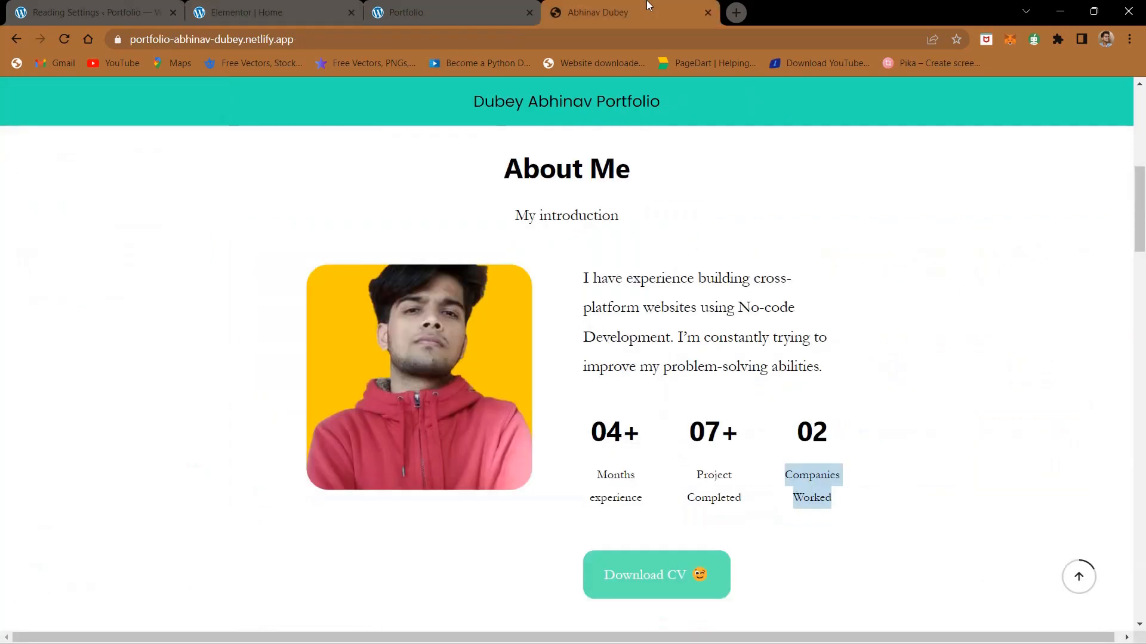
pyautogui.click(278, 5)
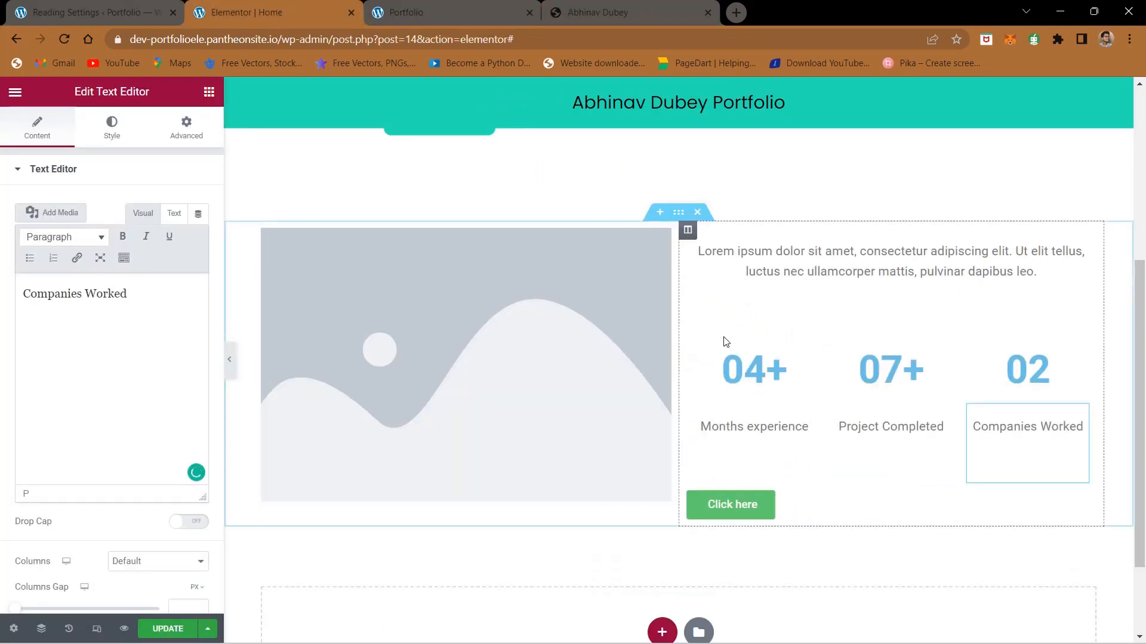
pyautogui.click(770, 370)
pyautogui.click(112, 128)
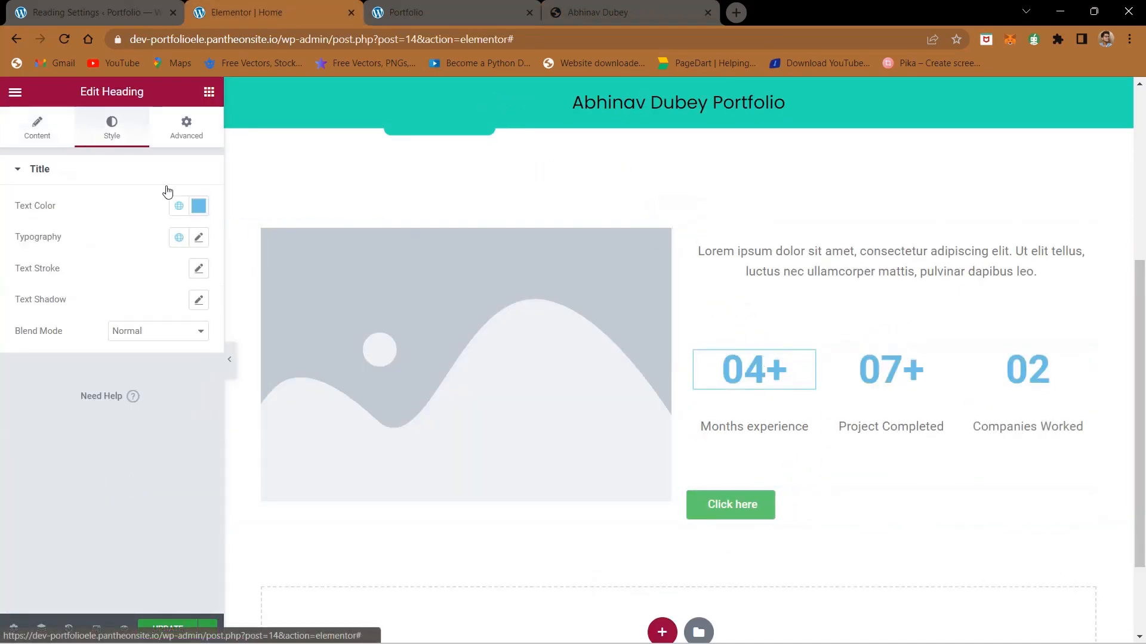
pyautogui.click(198, 205)
pyautogui.write('#000000')
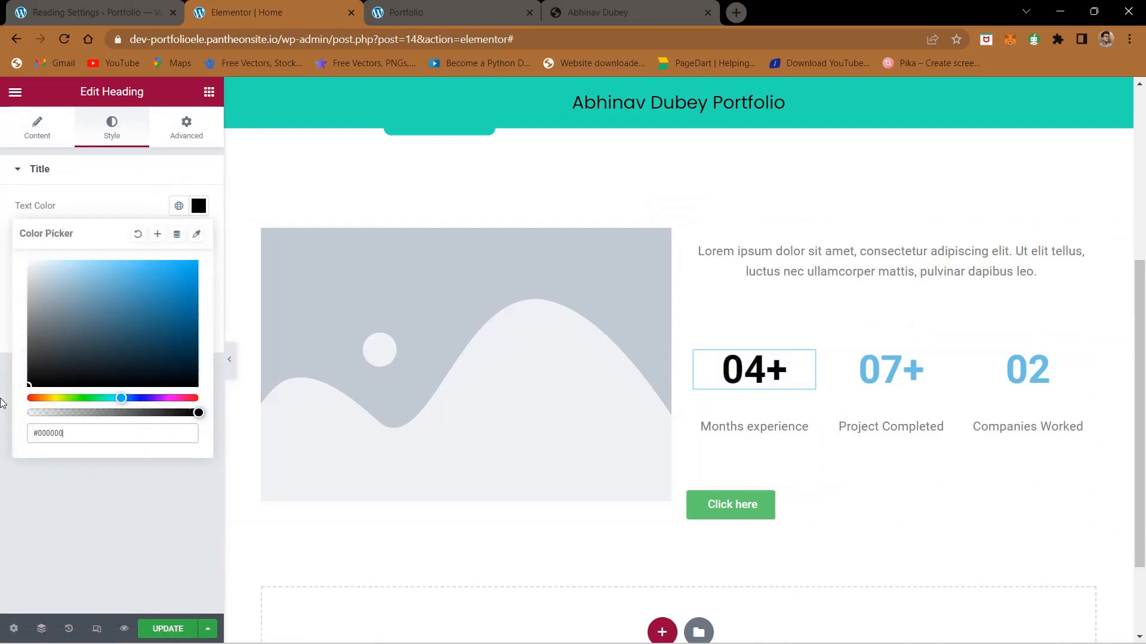
# Step: Set the text color of the "07+" and "02" headings to black, #000000
pyautogui.click(939, 369)
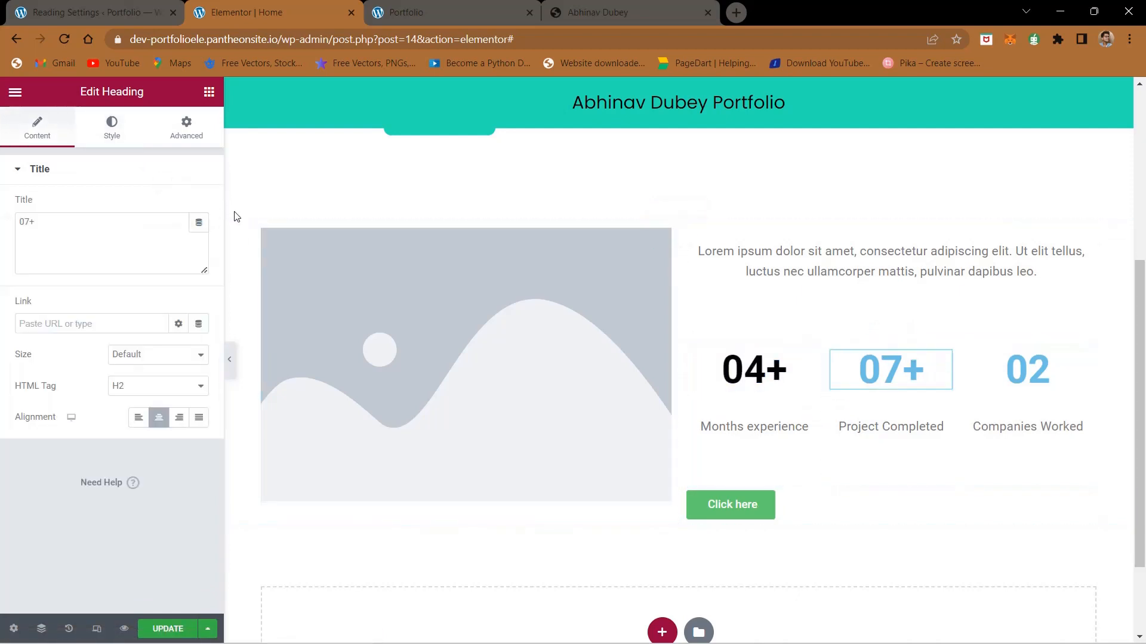
pyautogui.click(123, 125)
pyautogui.click(199, 206)
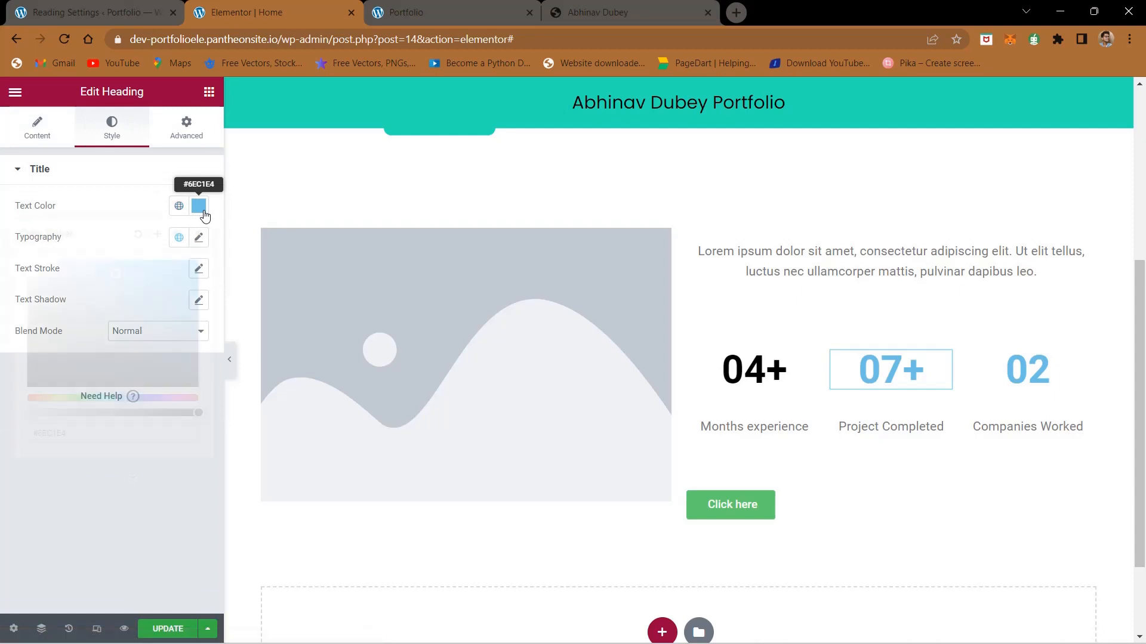
pyautogui.moveTo(132, 304); pyautogui.dragTo(2, 450)
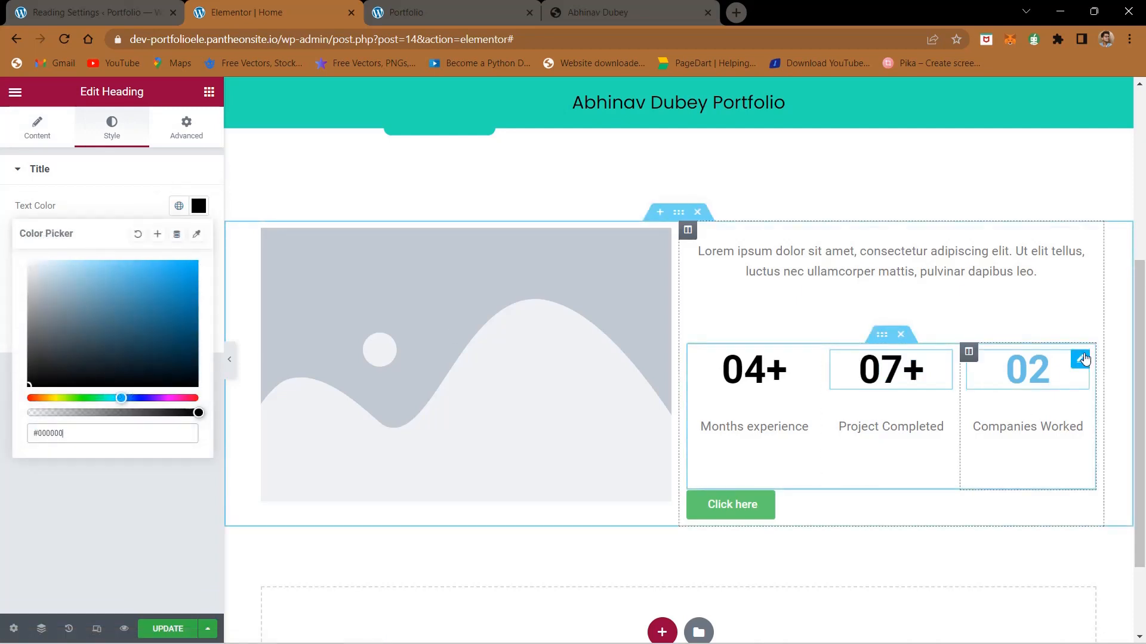
pyautogui.click(1083, 360)
pyautogui.click(112, 125)
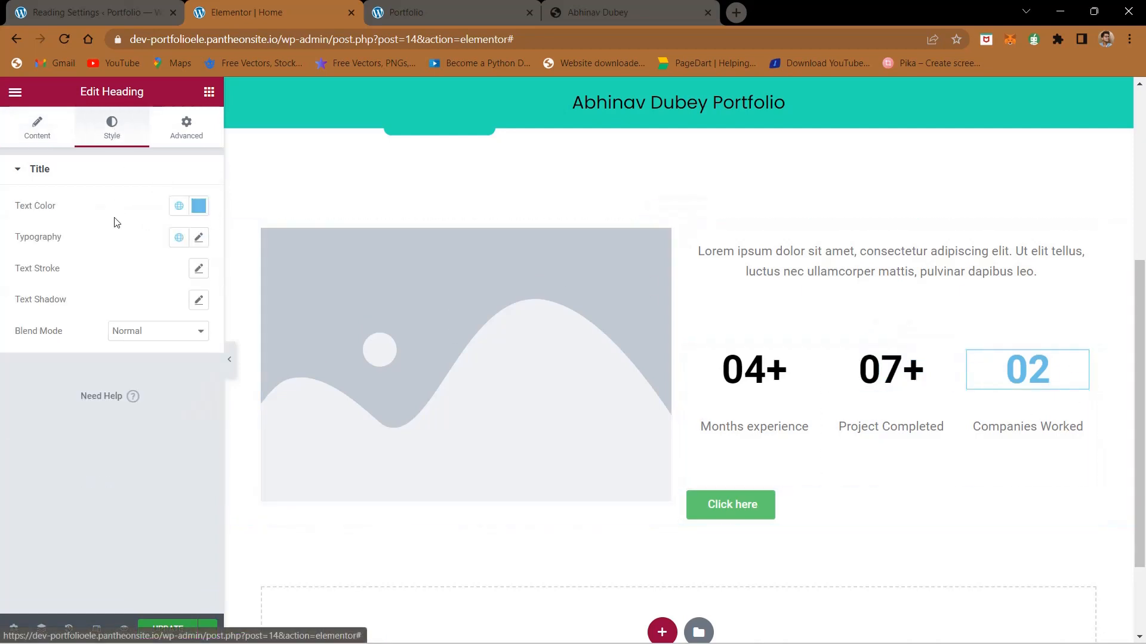
pyautogui.click(199, 206)
pyautogui.moveTo(146, 276); pyautogui.dragTo(3, 426)
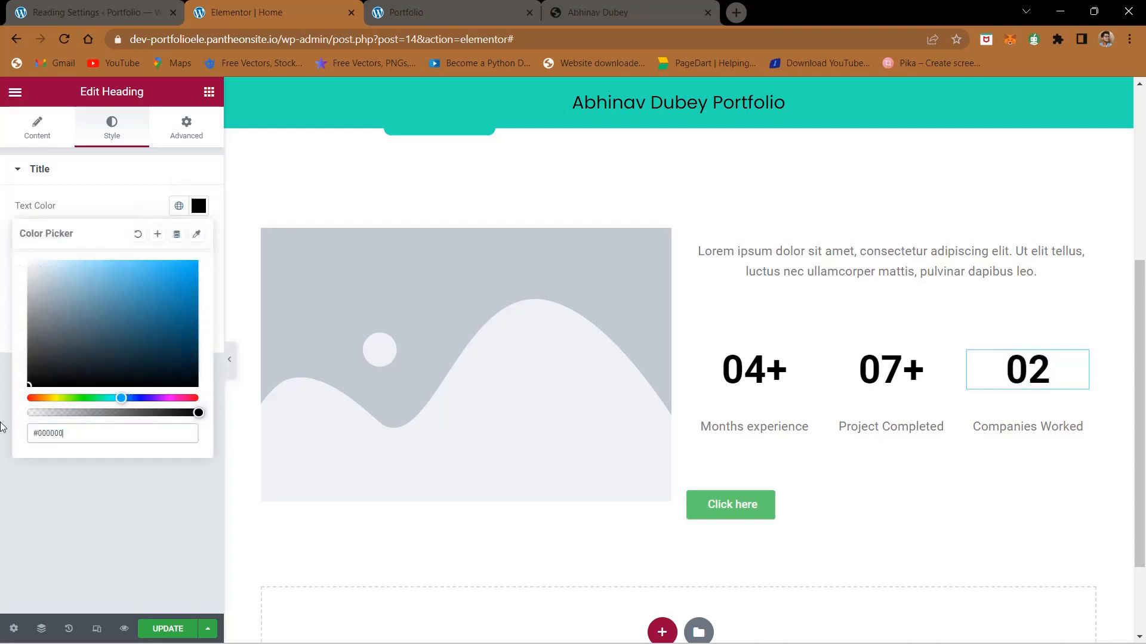
pyautogui.click(89, 503)
# Step: Select the placeholder image for editing and save the About Me portrait from the finished site to the computer
pyautogui.scroll(1, 492, 288)
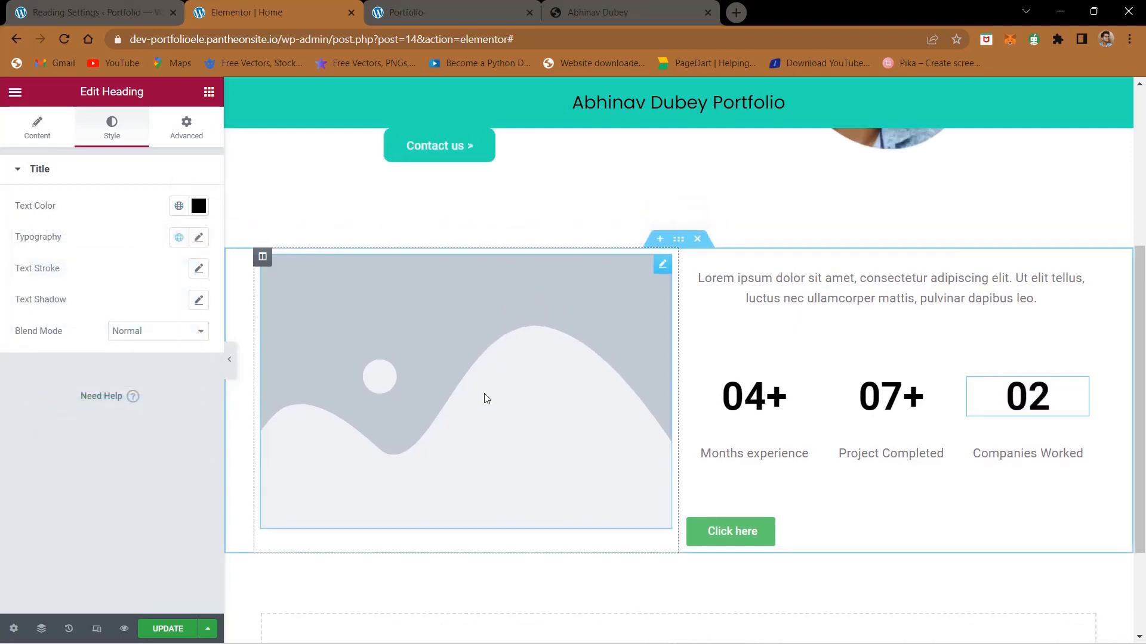
pyautogui.click(486, 398)
pyautogui.click(624, 13)
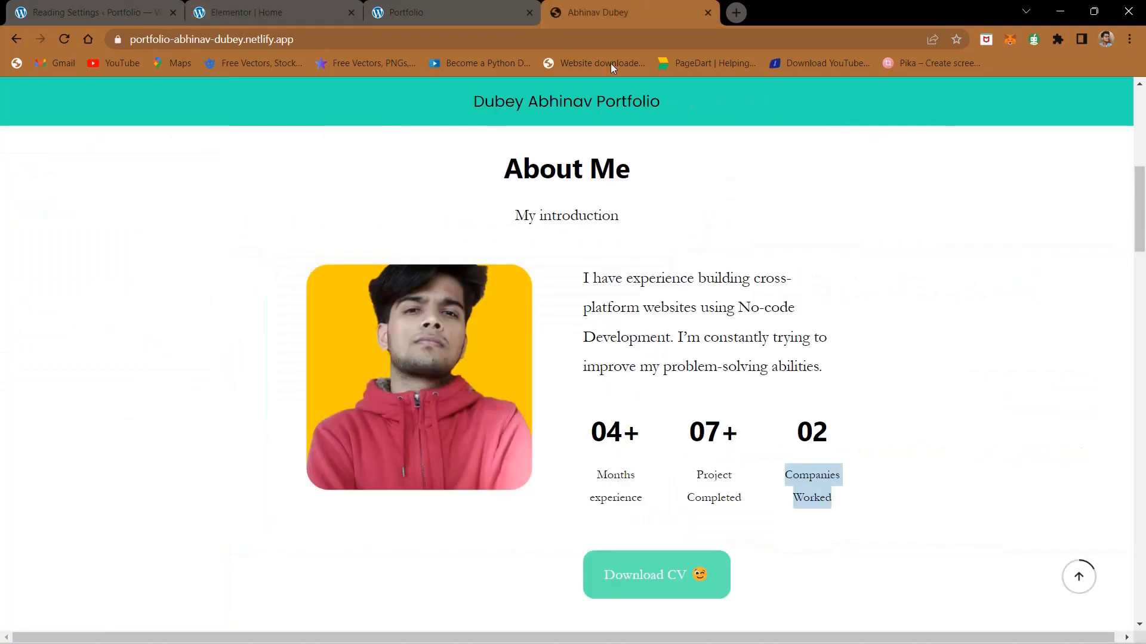
pyautogui.rightClick(367, 457)
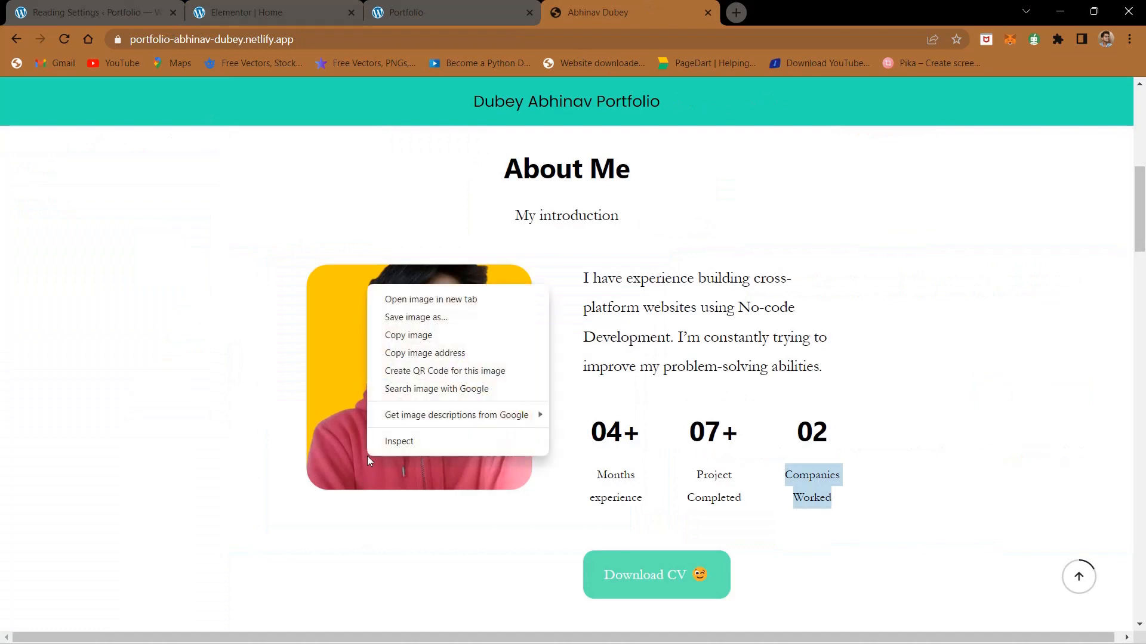
pyautogui.click(424, 322)
pyautogui.press('Return')
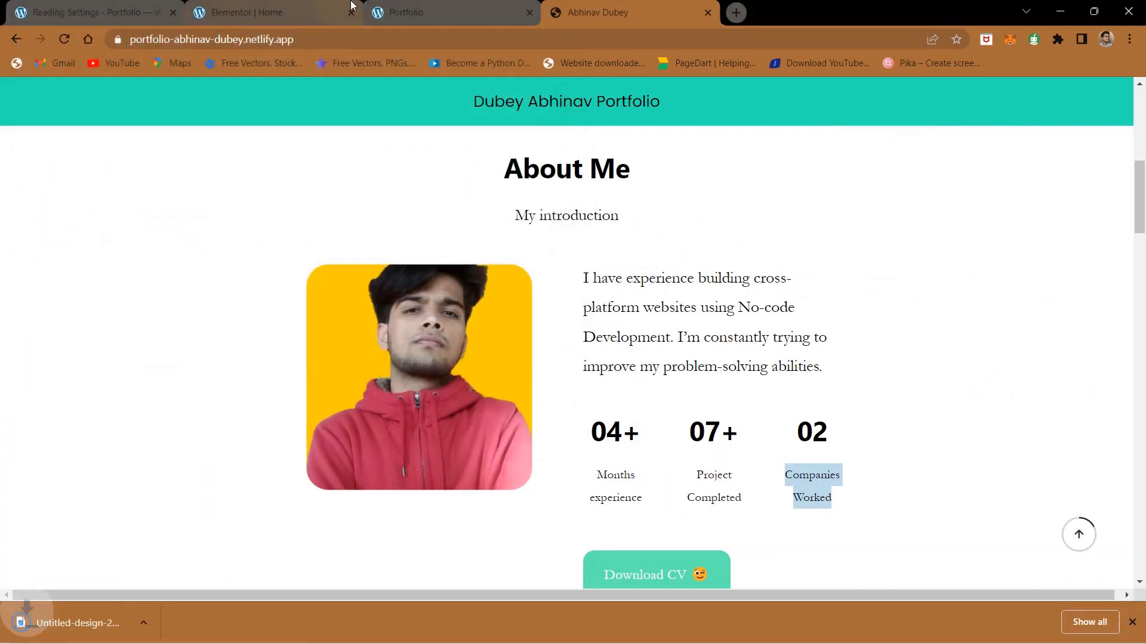
# Step: Upload Untitled-design-2022-06-19T020032.758.png from Downloads and insert it in place of the About Me placeholder image
pyautogui.click(351, 6)
pyautogui.click(116, 273)
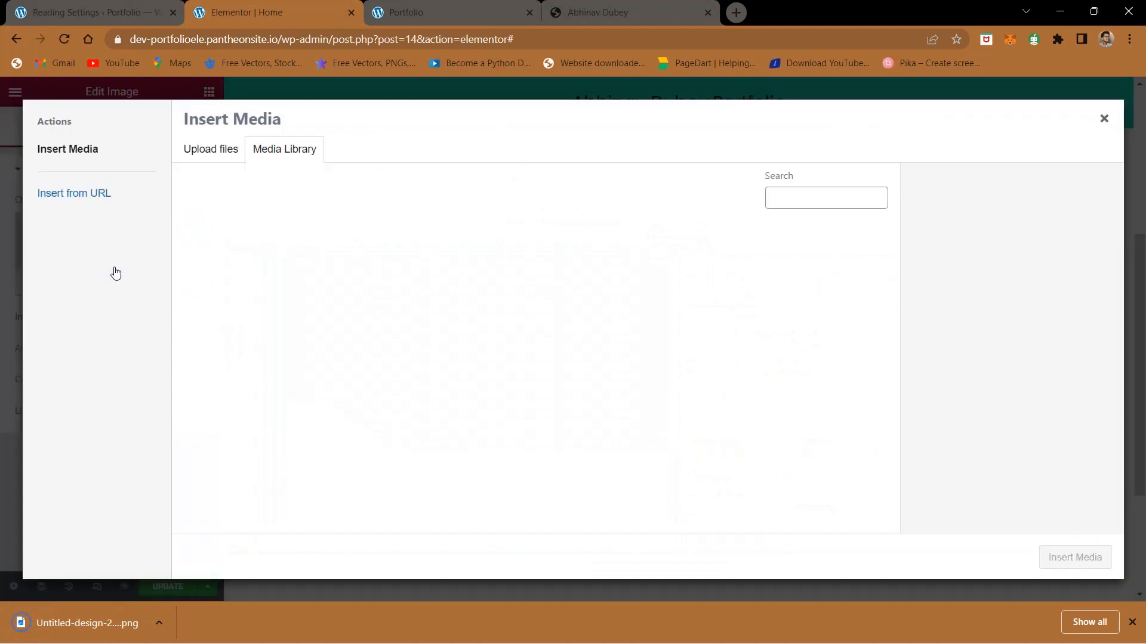
pyautogui.click(224, 150)
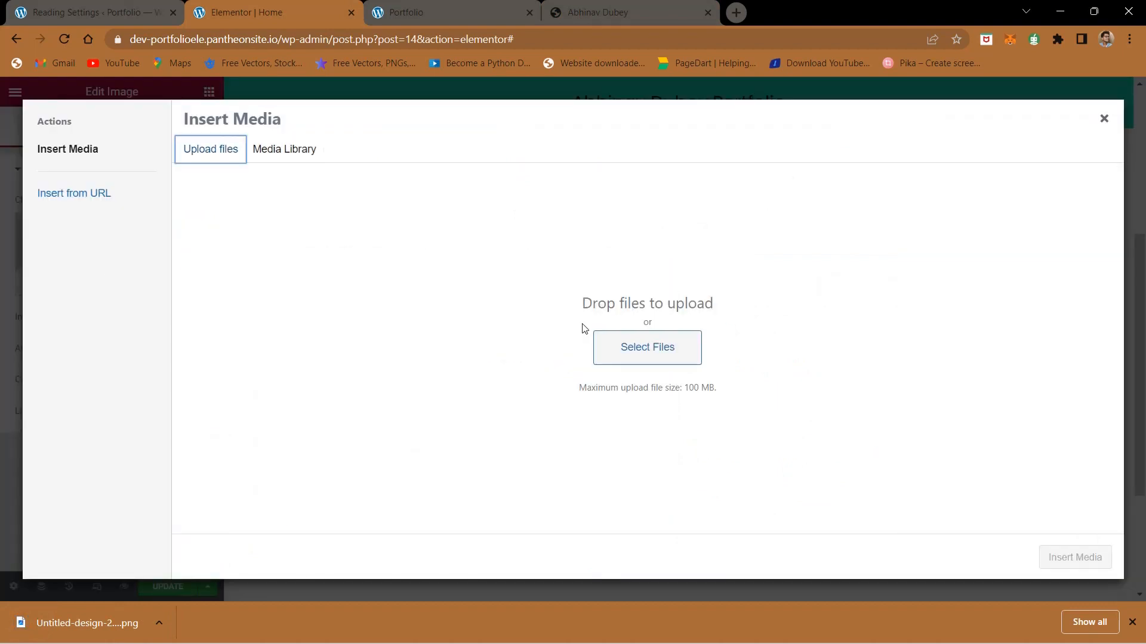
pyautogui.click(646, 348)
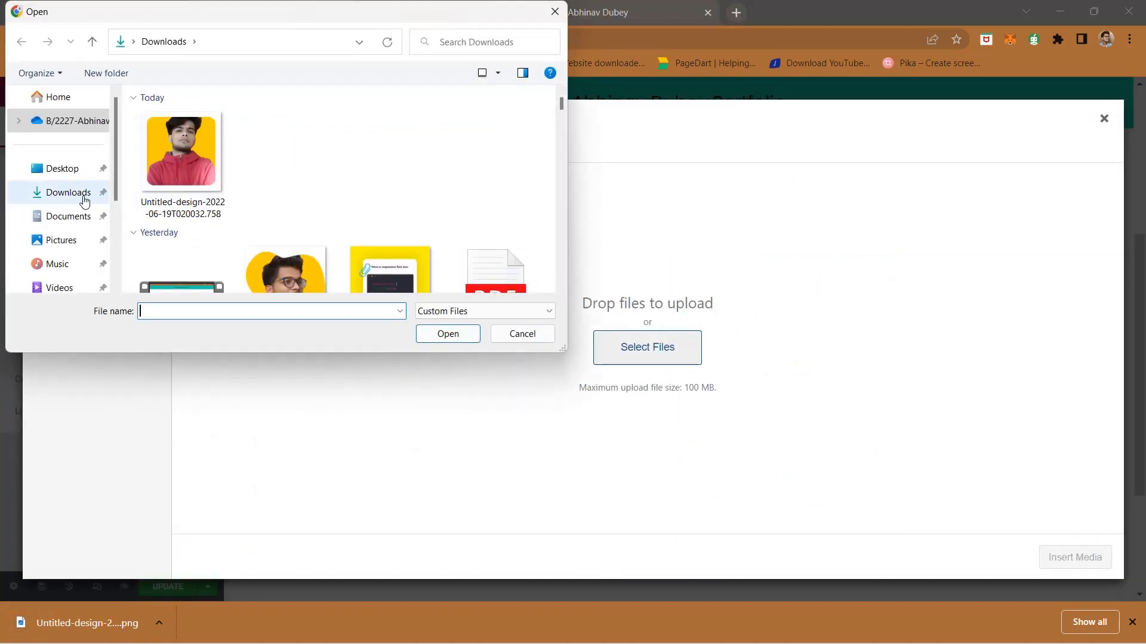
pyautogui.click(181, 155)
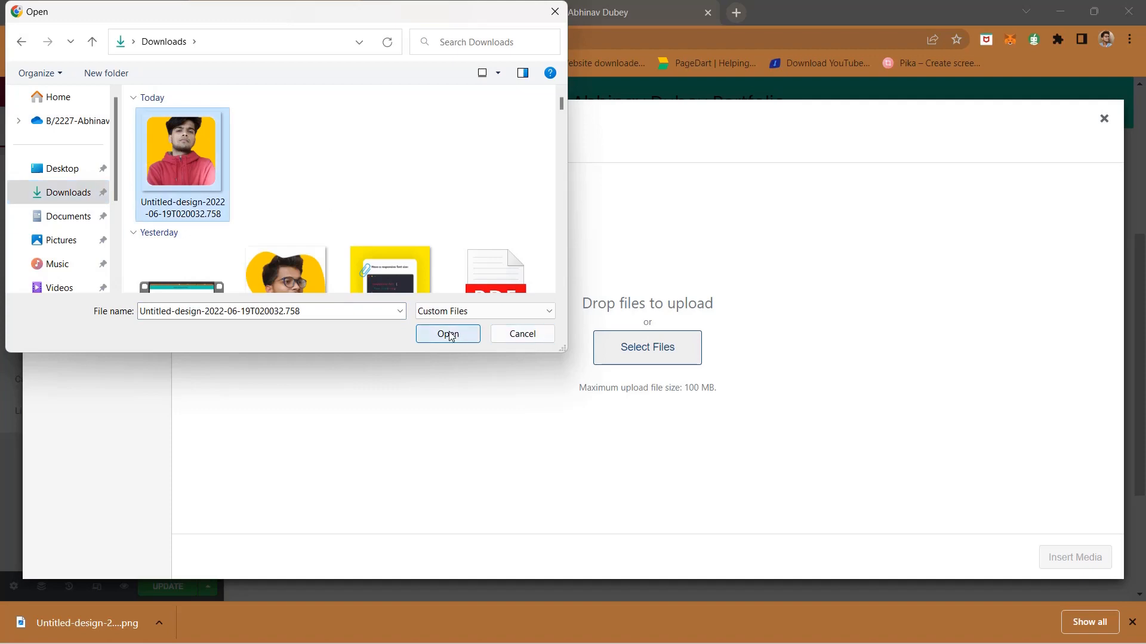
pyautogui.click(449, 334)
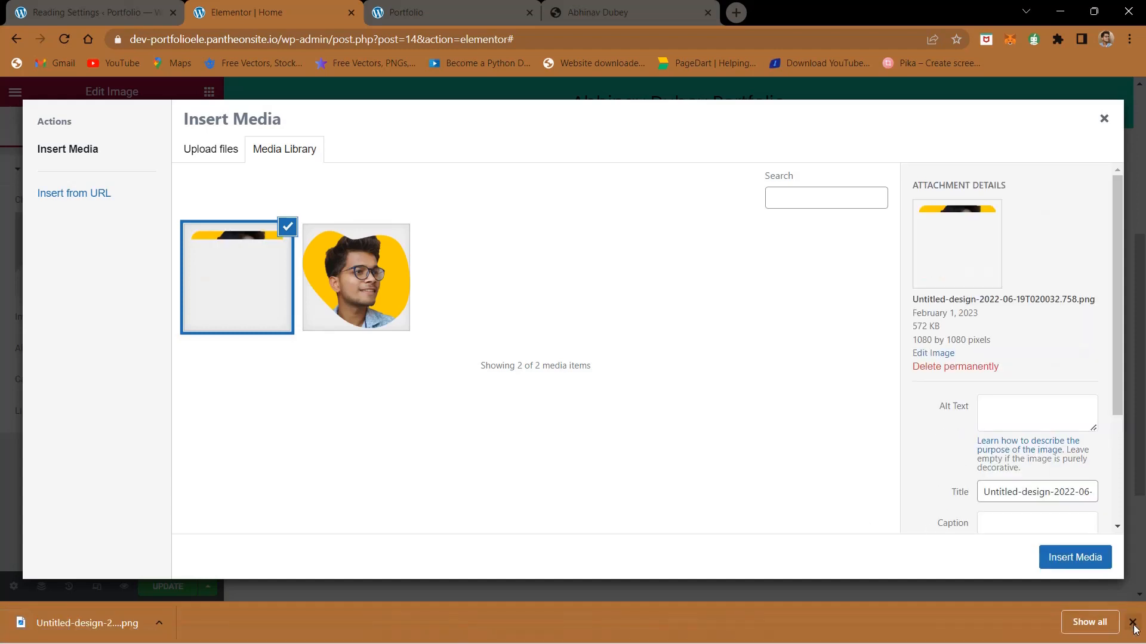
pyautogui.click(1062, 599)
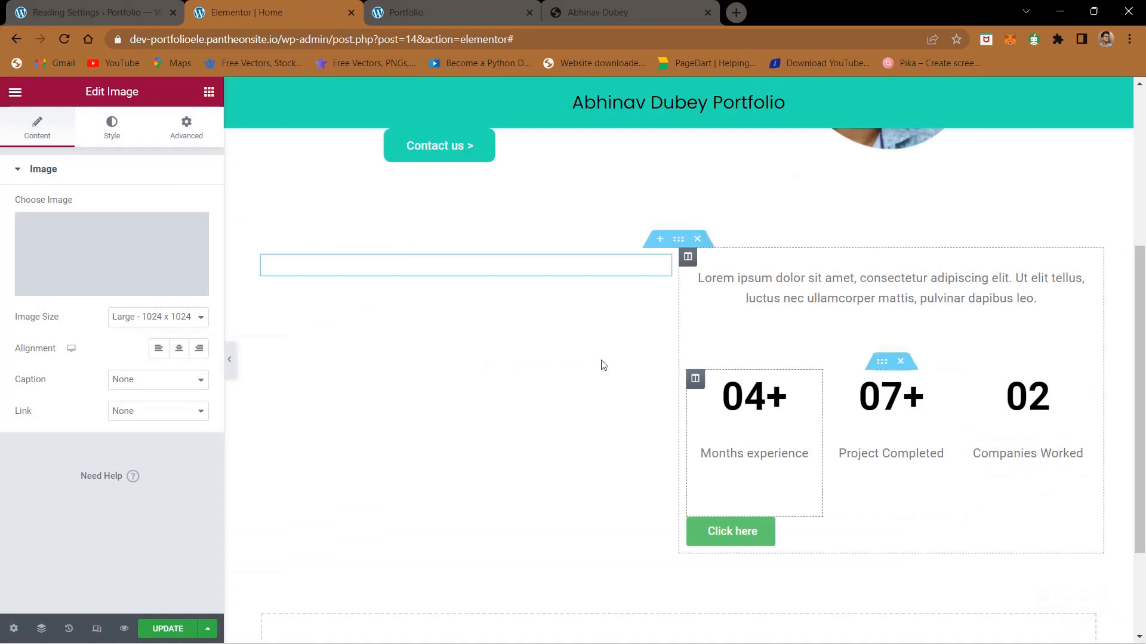
# Step: Set the portrait's image size to Medium - 300 x 300 and center its alignment
pyautogui.click(112, 320)
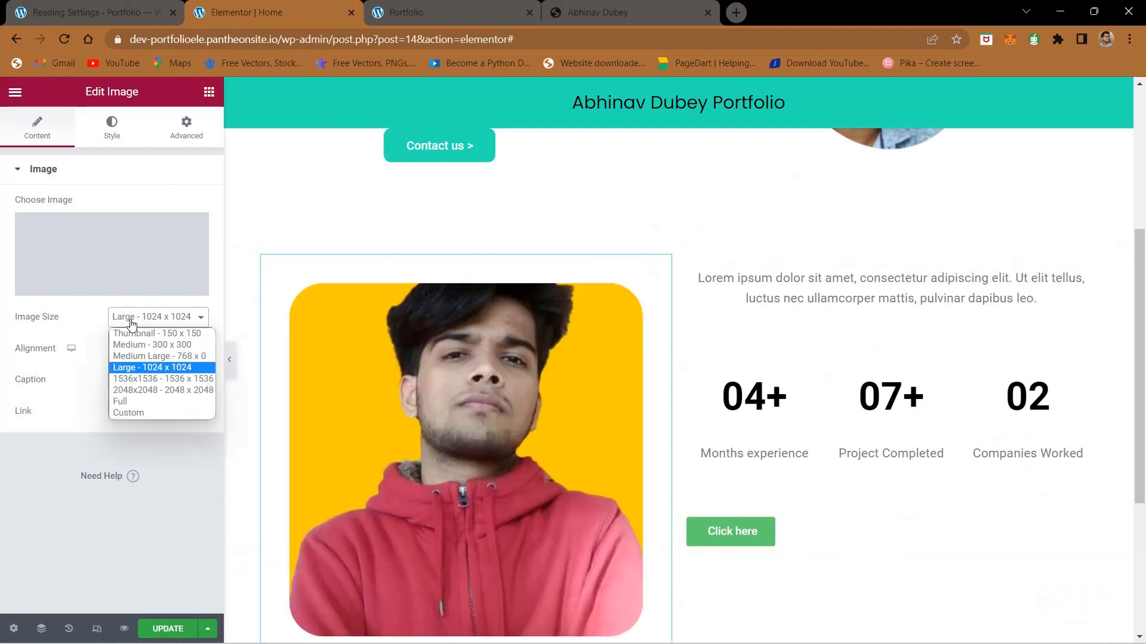
pyautogui.click(132, 344)
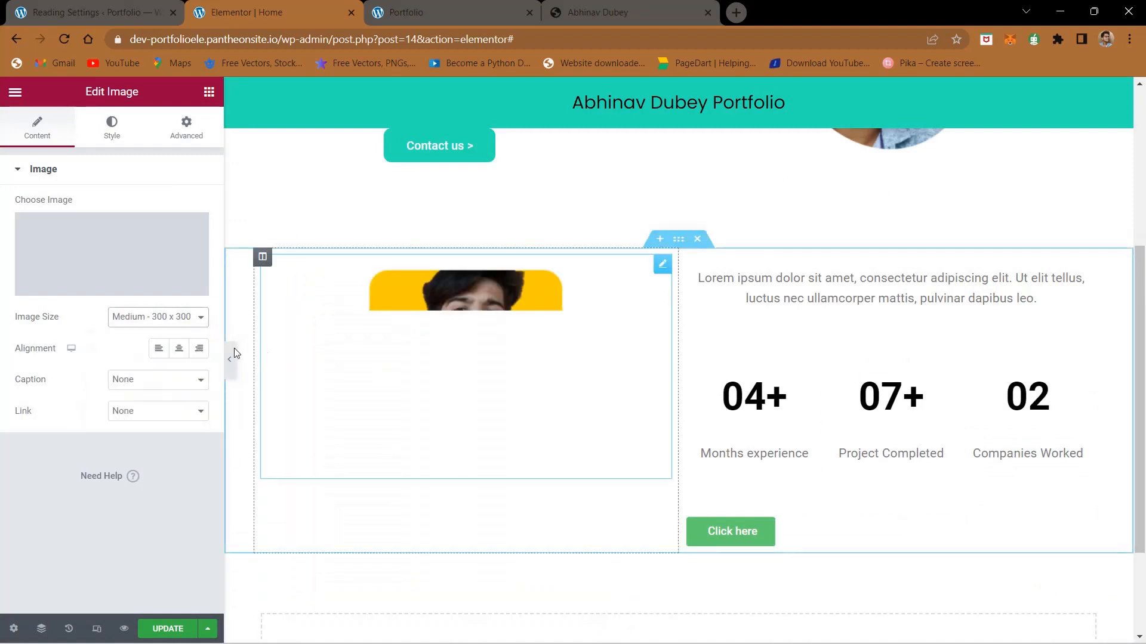
pyautogui.click(179, 348)
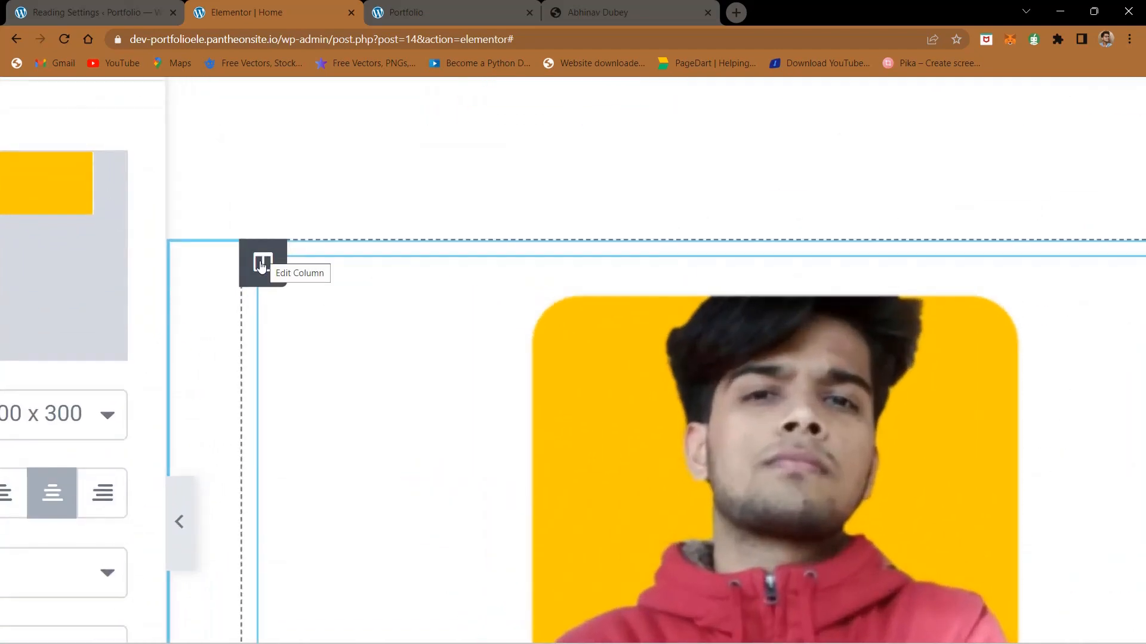
# Step: Set the portrait column's vertical alignment to Middle and its horizontal alignment to Center
pyautogui.click(260, 266)
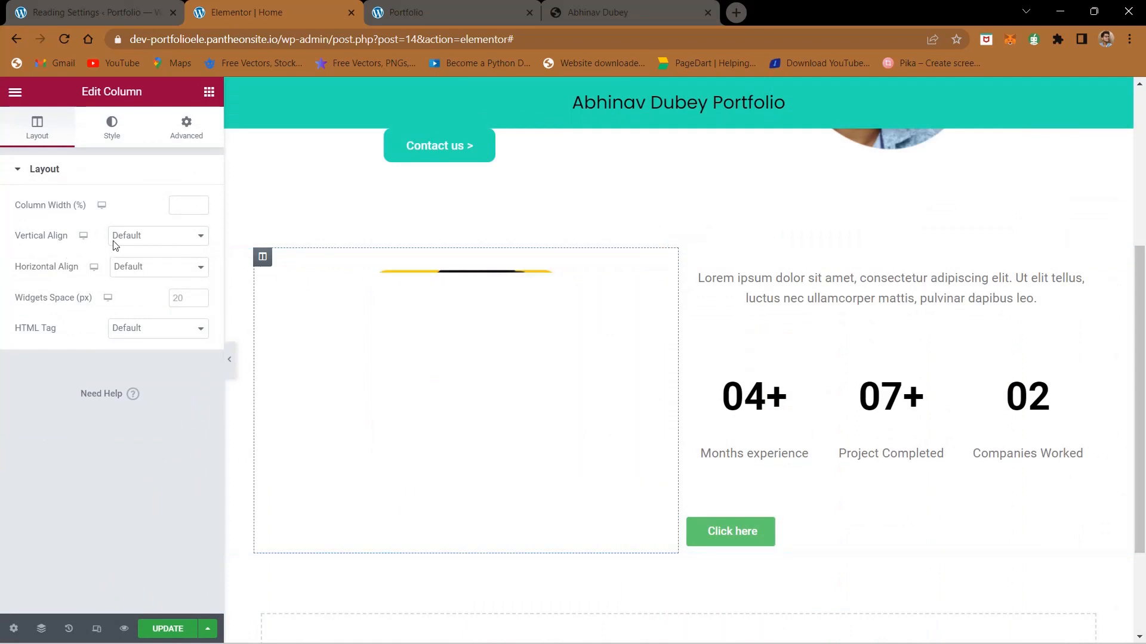
pyautogui.click(132, 241)
pyautogui.click(132, 276)
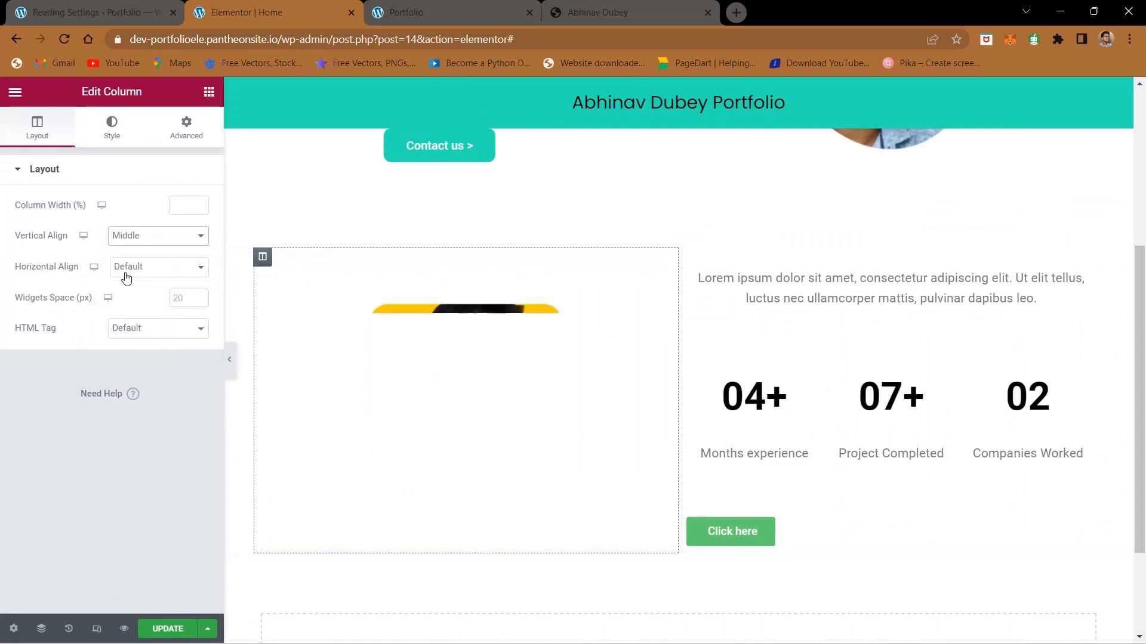
pyautogui.click(126, 276)
pyautogui.click(129, 305)
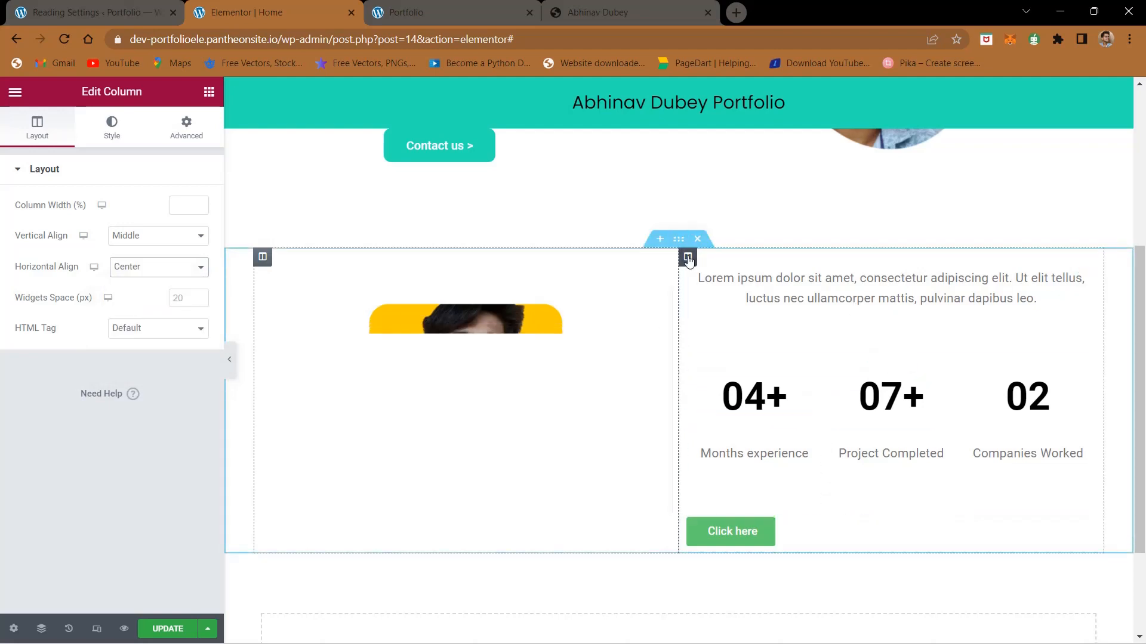
# Step: Set the vertical alignment to Middle and the horizontal alignment to Center for the column holding the introduction text and statistics
pyautogui.click(687, 257)
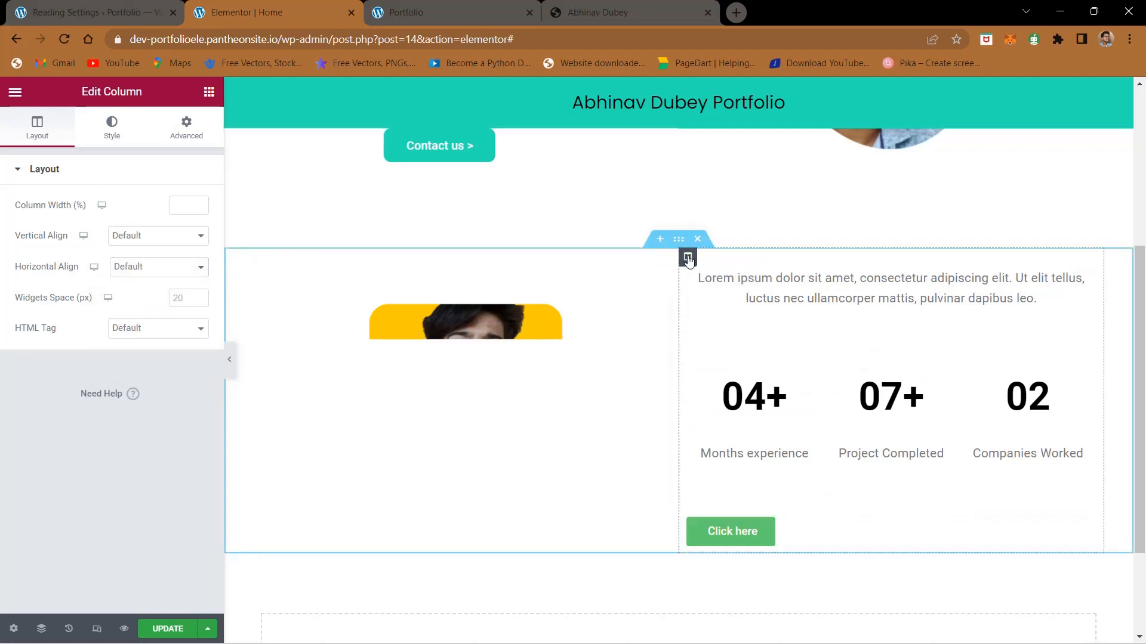
pyautogui.click(162, 235)
pyautogui.click(149, 278)
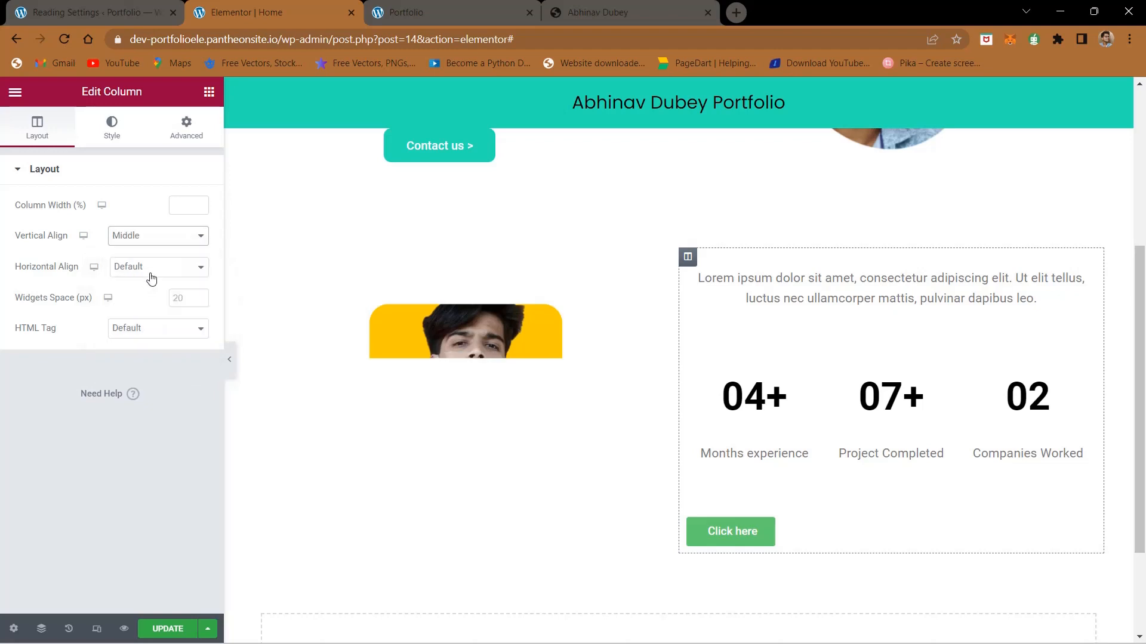
pyautogui.click(151, 277)
pyautogui.click(151, 307)
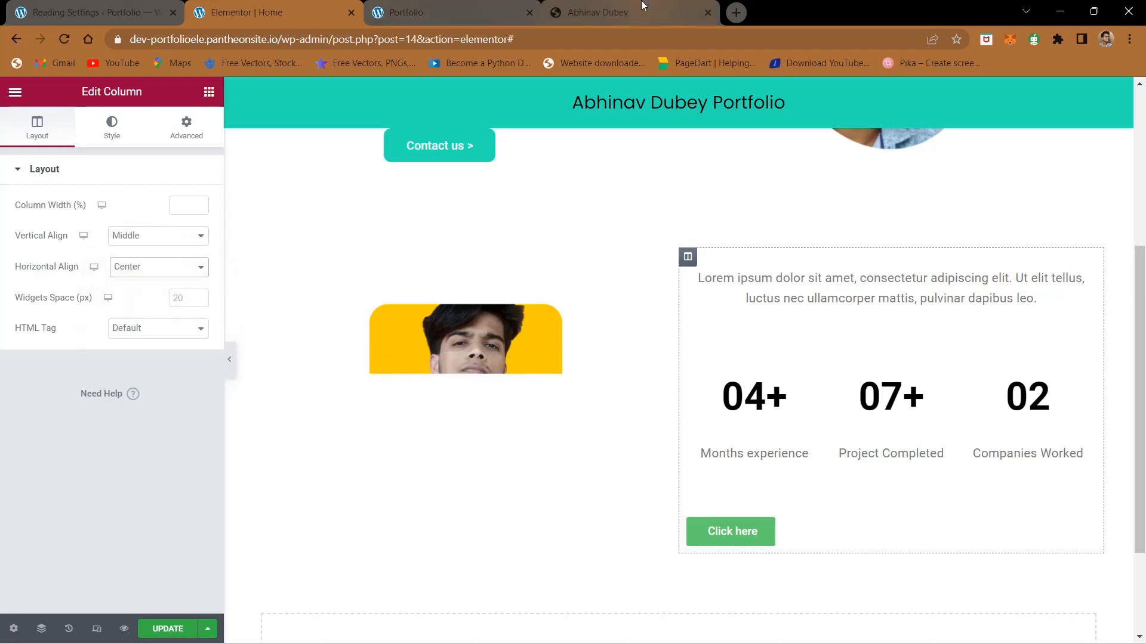
# Step: Compare the About Me section's portrait, text column and button with the finished portfolio site
pyautogui.click(643, 9)
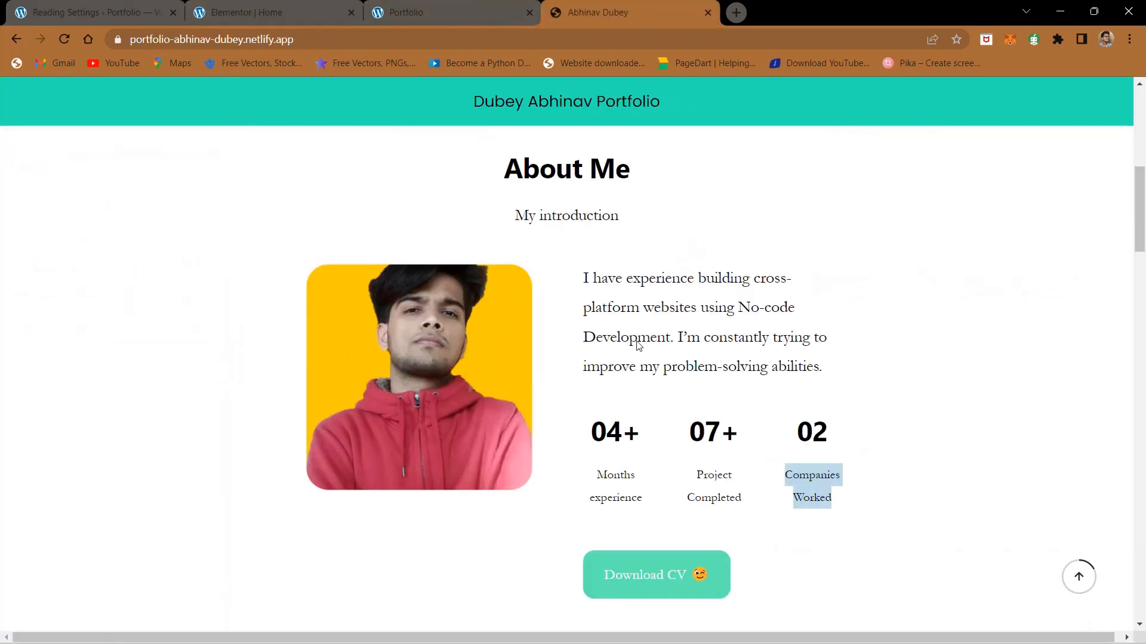
pyautogui.click(341, 6)
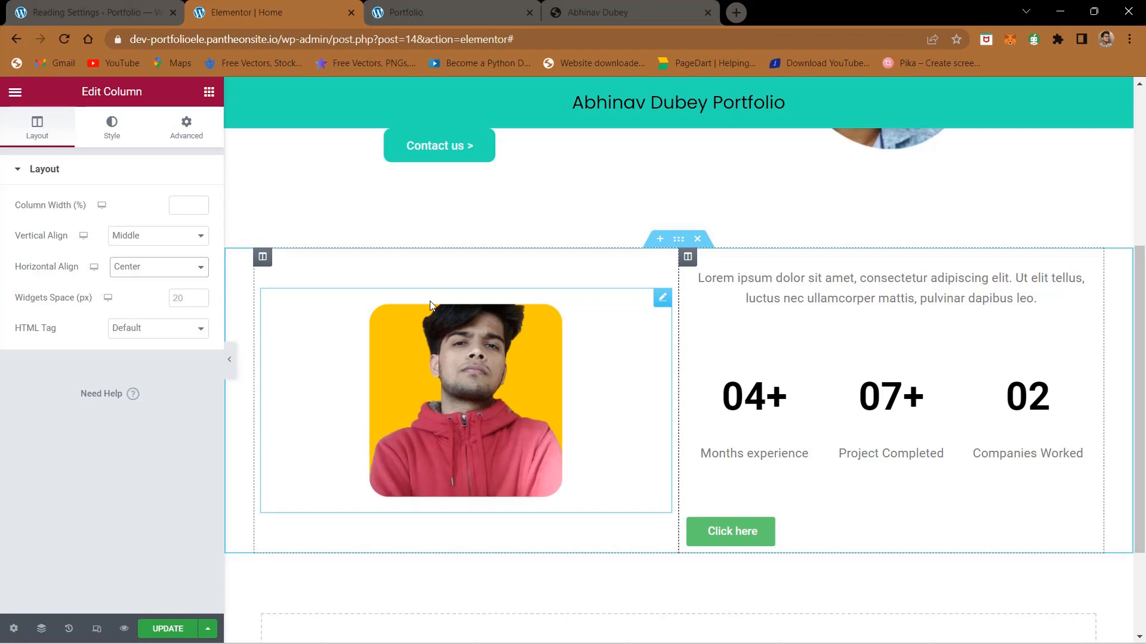
pyautogui.click(601, 8)
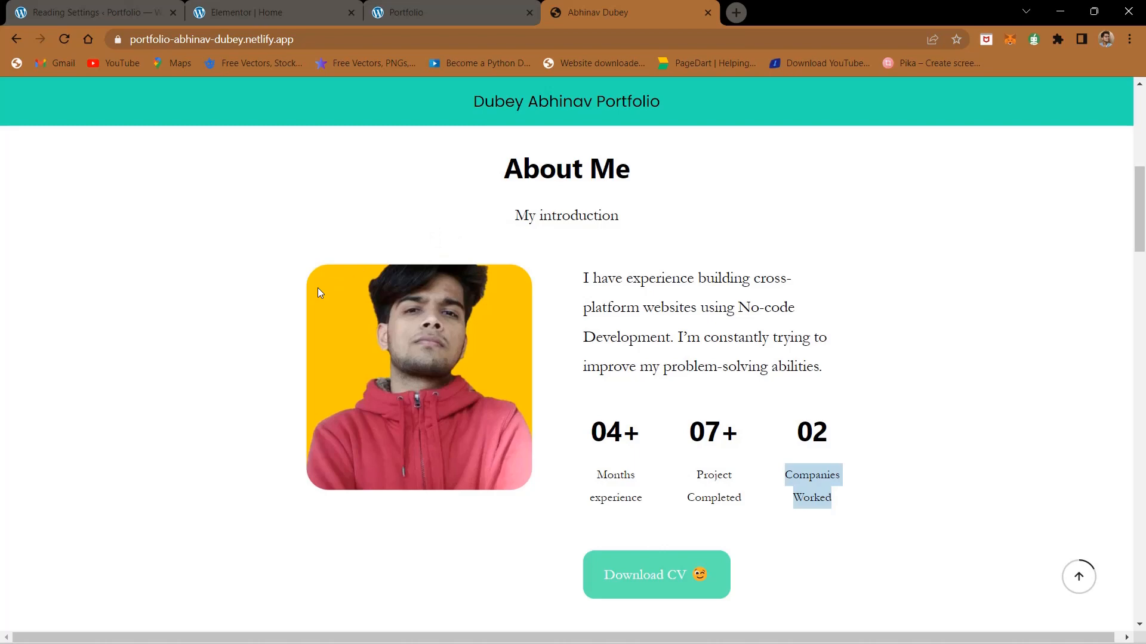
pyautogui.moveTo(318, 288); pyautogui.dragTo(687, 287)
pyautogui.scroll(-1, 591, 322)
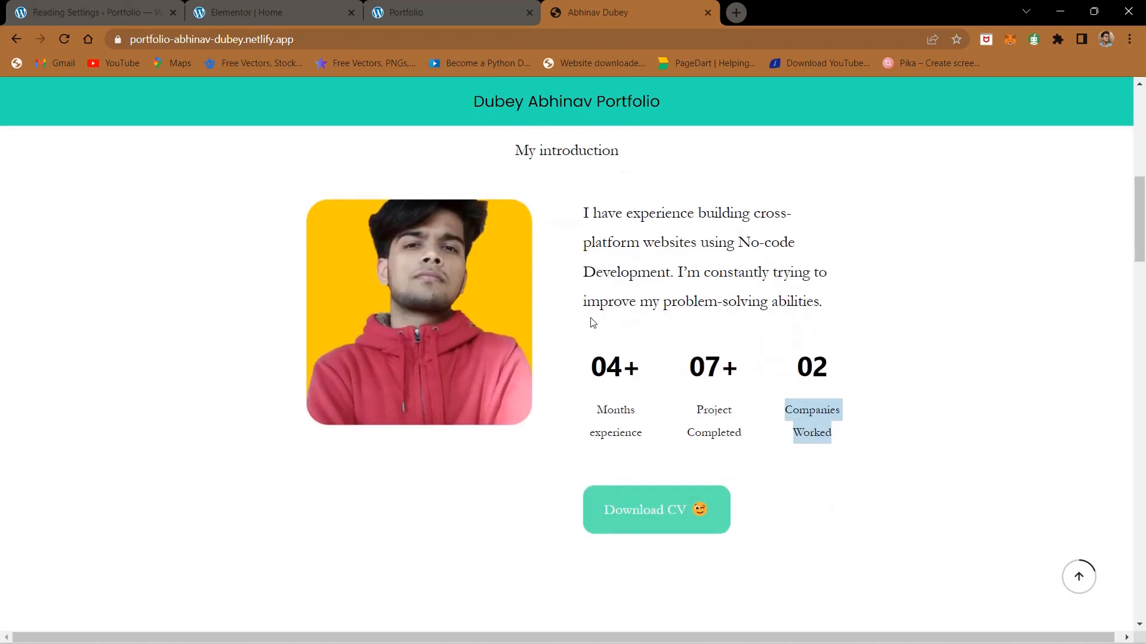
pyautogui.scroll(8, 590, 318)
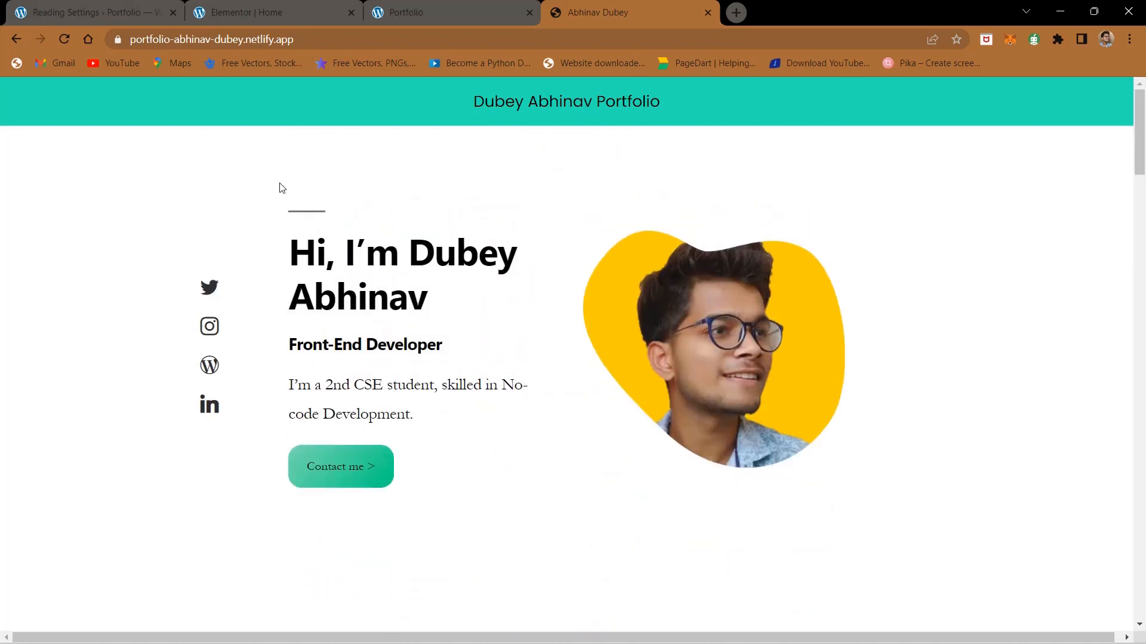
pyautogui.click(269, 11)
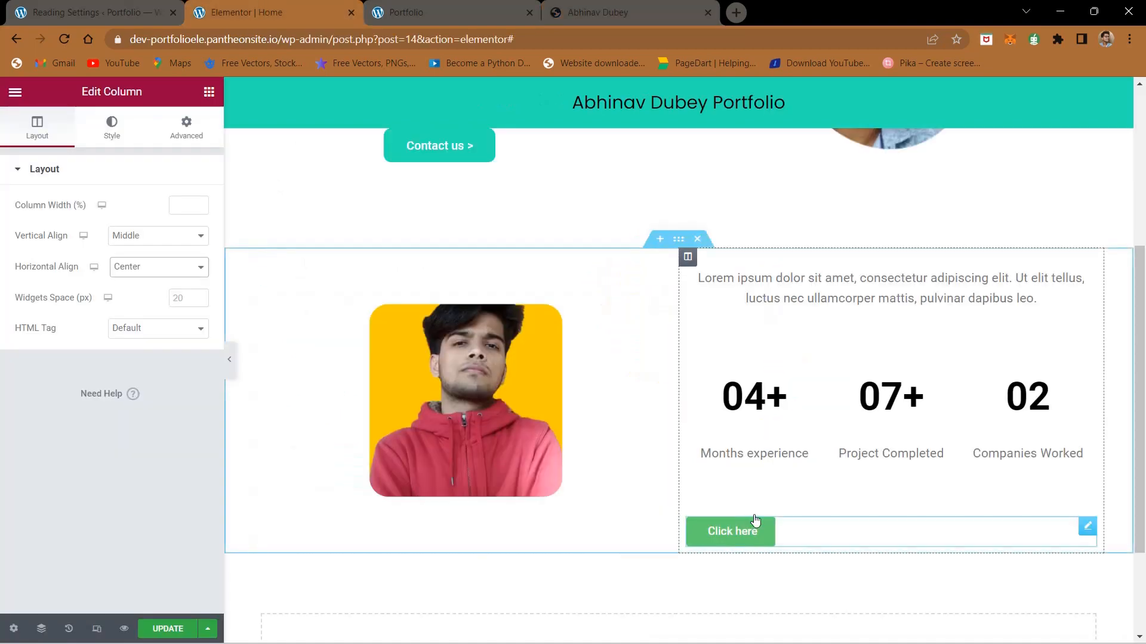
pyautogui.click(720, 542)
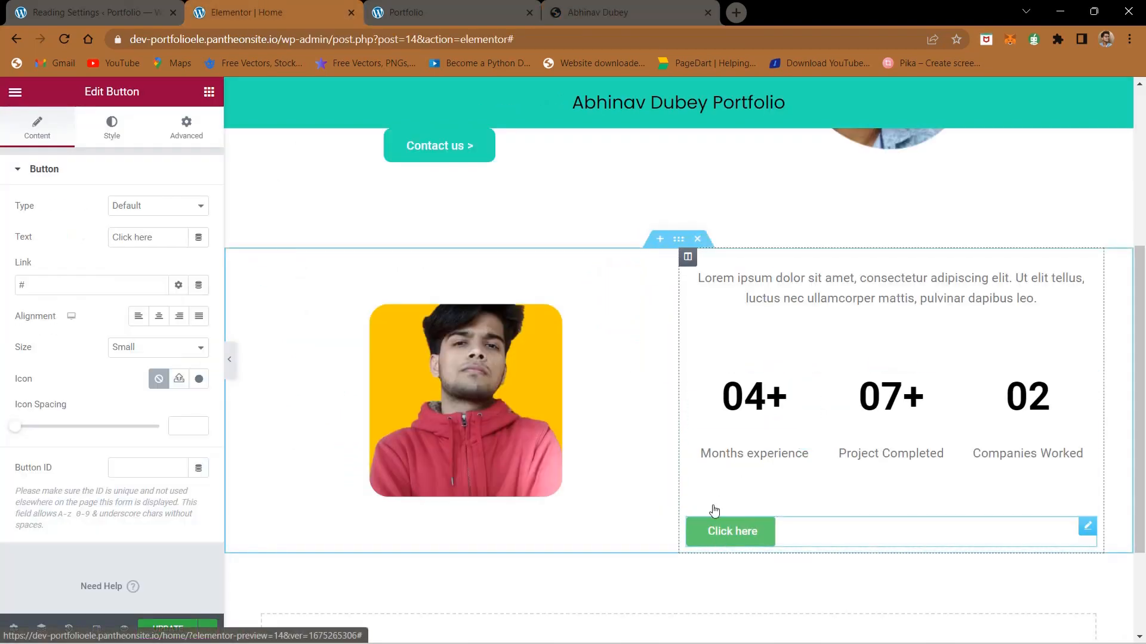
pyautogui.click(567, 6)
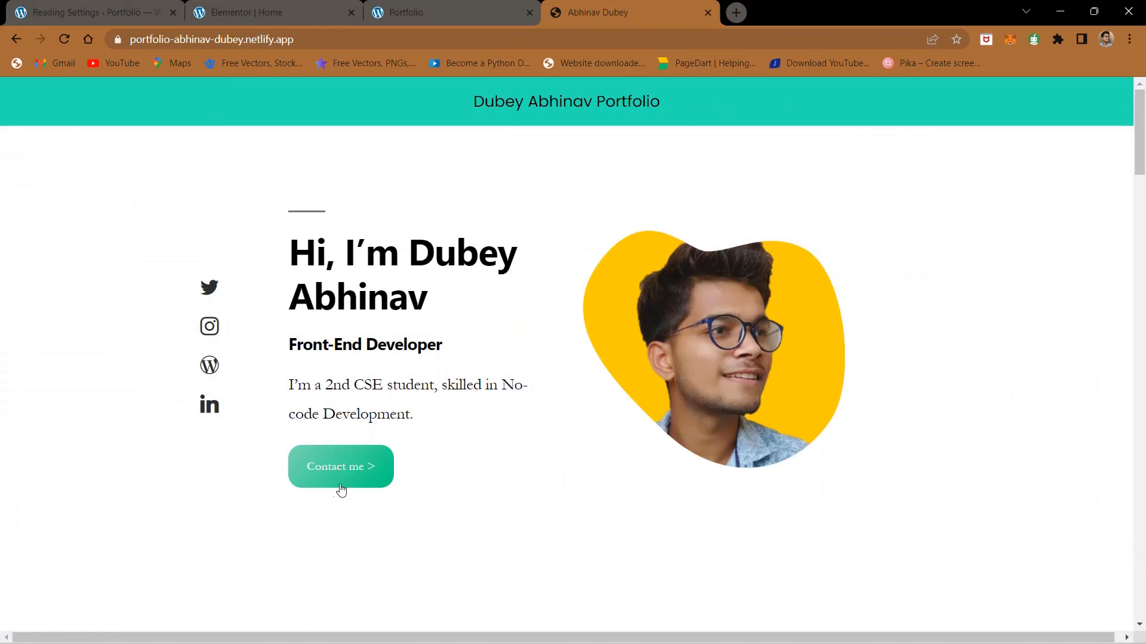
pyautogui.scroll(-8, 341, 488)
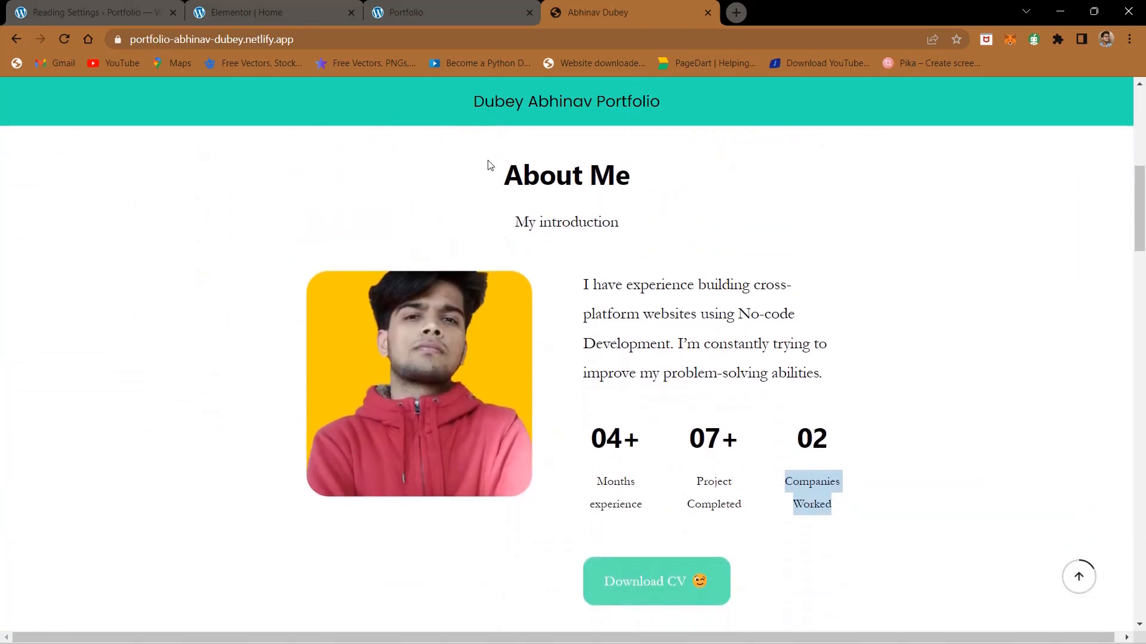
pyautogui.scroll(8, 368, 369)
pyautogui.click(403, 6)
pyautogui.click(310, 6)
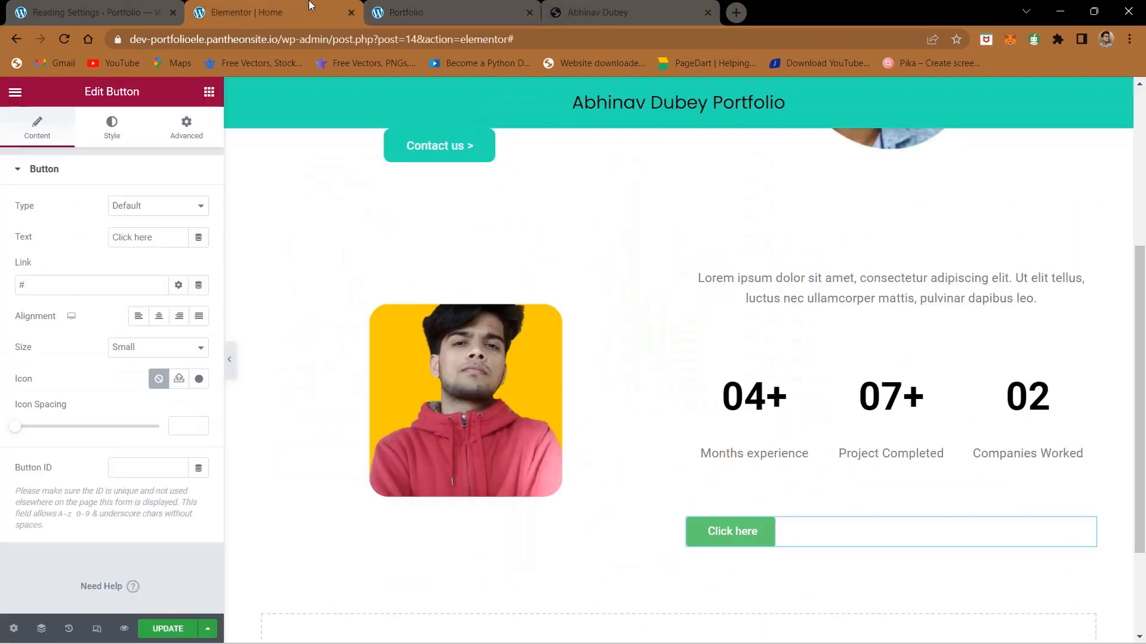
# Step: Replace the Click here button below the statistics columns with a duplicate of the hero section's Contact us > button
pyautogui.scroll(3, 478, 338)
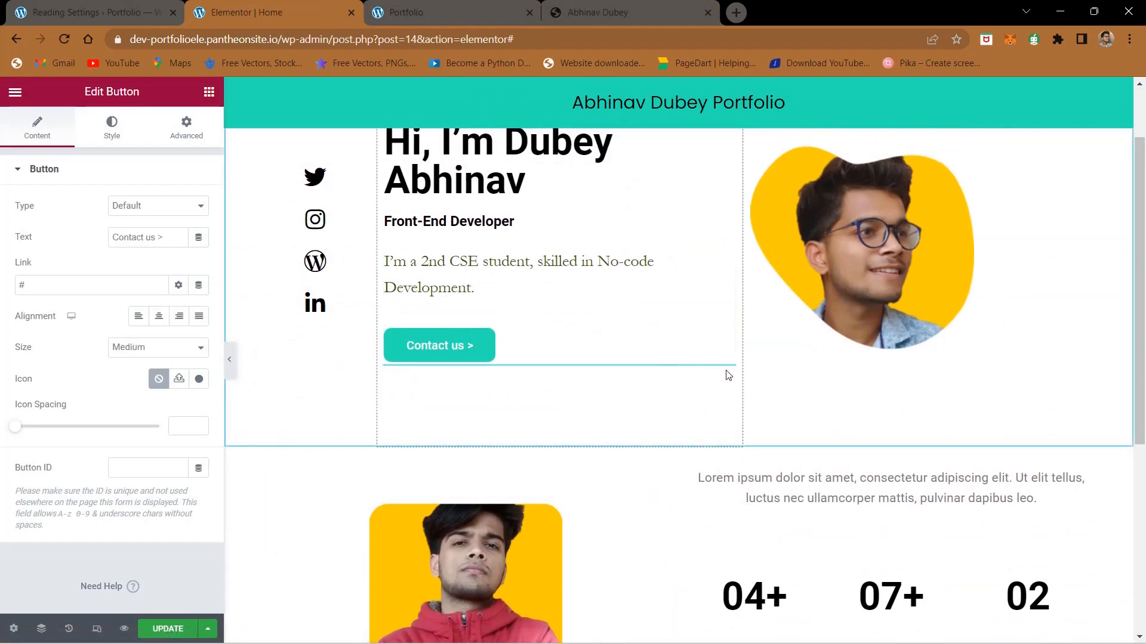
pyautogui.rightClick(727, 371)
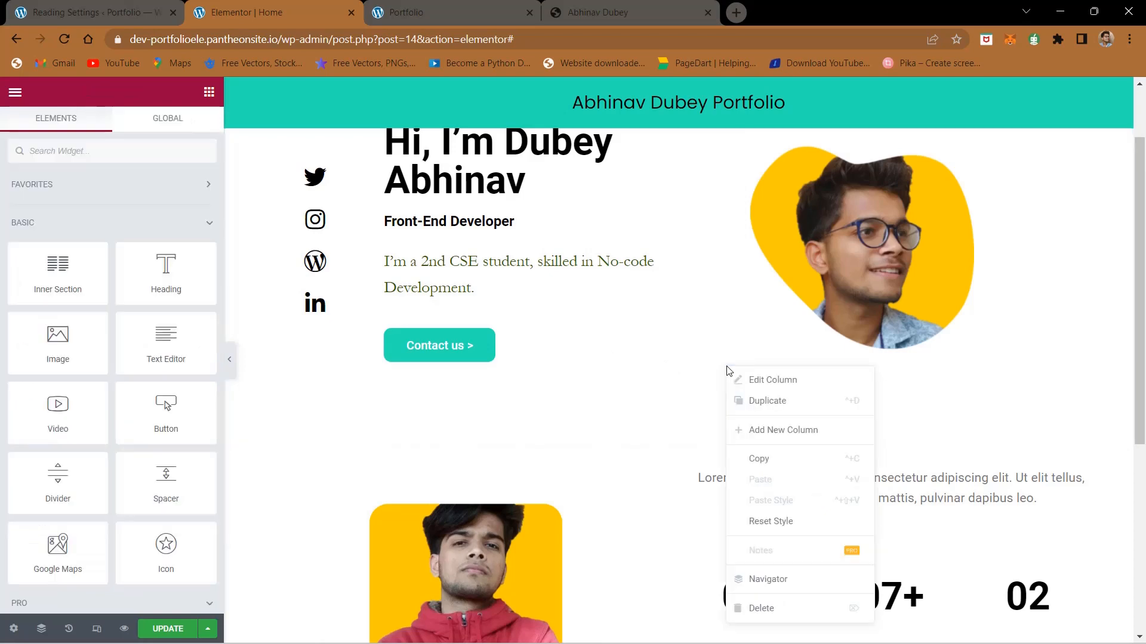
pyautogui.rightClick(430, 356)
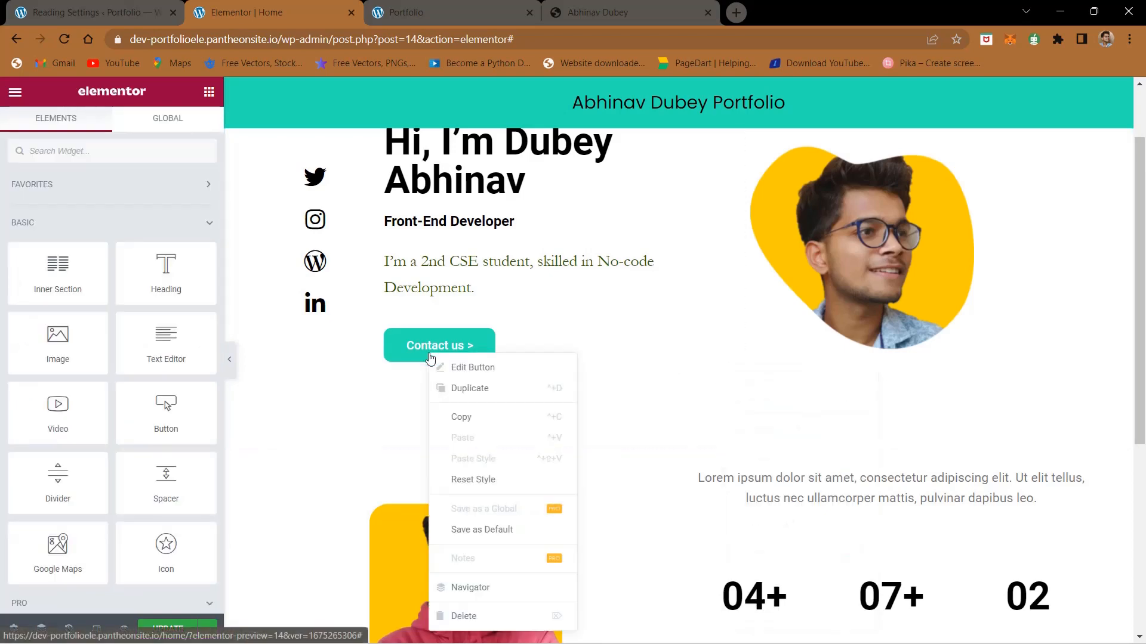
pyautogui.click(471, 389)
pyautogui.scroll(-1, 472, 392)
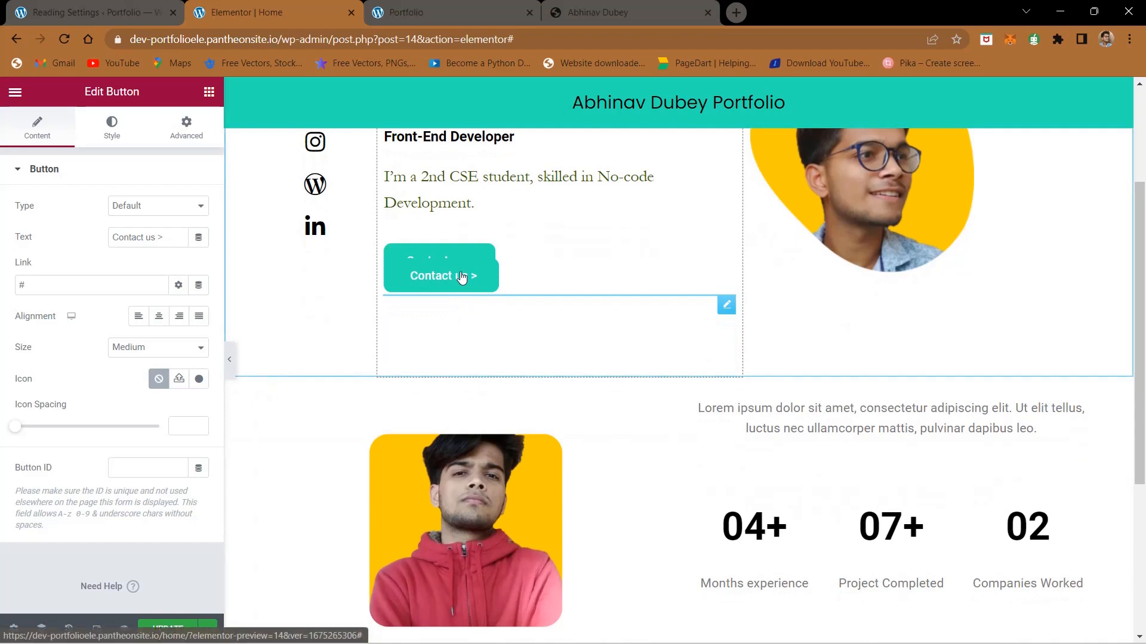
pyautogui.moveTo(461, 277)
pyautogui.mouseDown()
pyautogui.moveTo(750, 492)
pyautogui.moveTo(773, 580)
pyautogui.moveTo(471, 265)
pyautogui.mouseUp()
pyautogui.moveTo(709, 307); pyautogui.dragTo(830, 557)
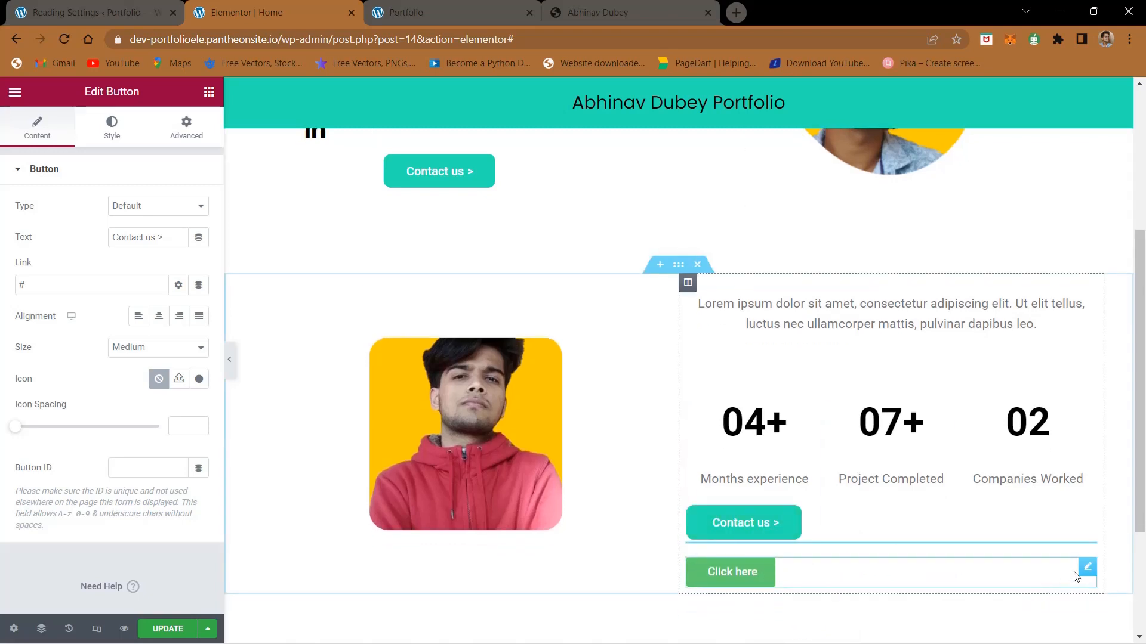
pyautogui.rightClick(1086, 576)
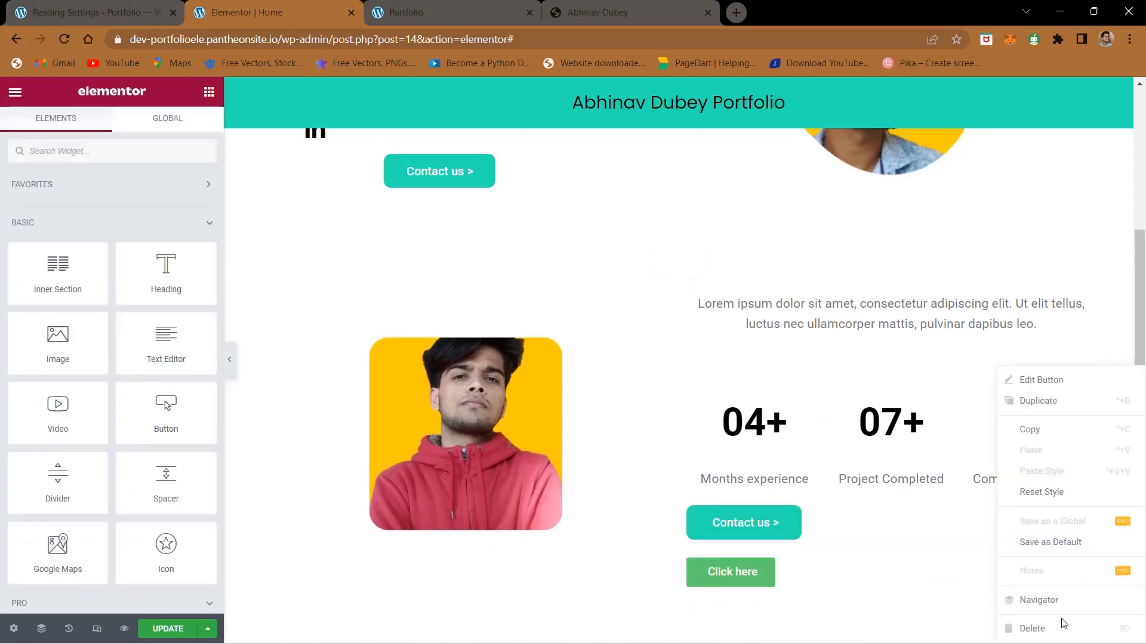
pyautogui.click(1041, 627)
# Step: Copy the Download CV 😉 label from the finished site and use it as the text of the About Me button
pyautogui.click(618, 8)
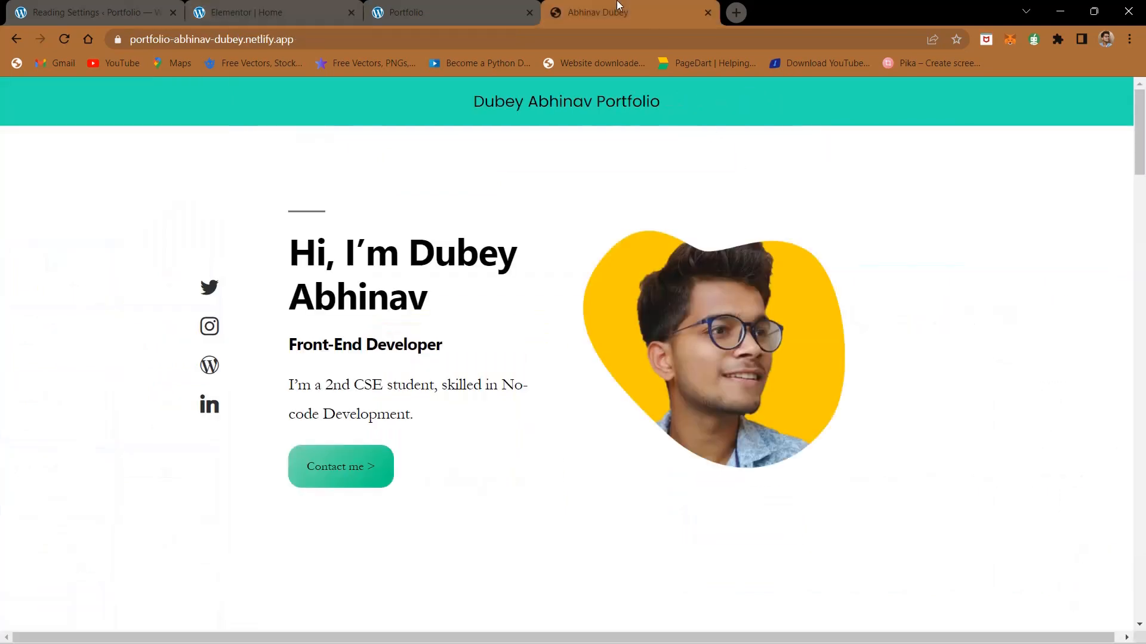
pyautogui.scroll(-10, 586, 381)
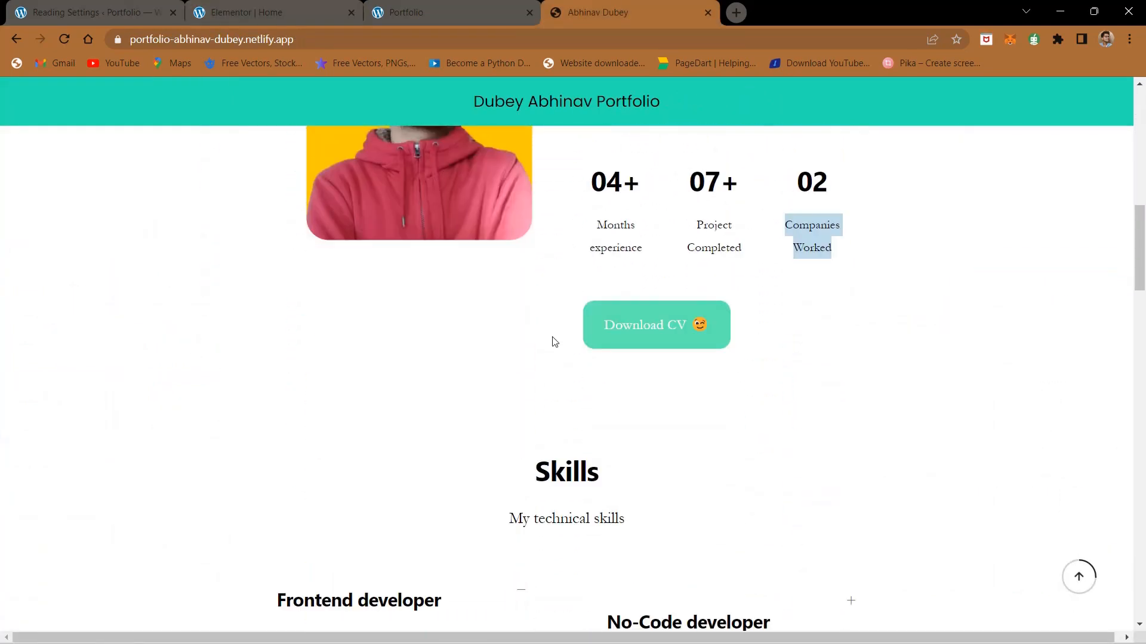
pyautogui.moveTo(552, 342); pyautogui.dragTo(603, 338)
pyautogui.hotkey('ctrl', 'c')
pyautogui.click(804, 342)
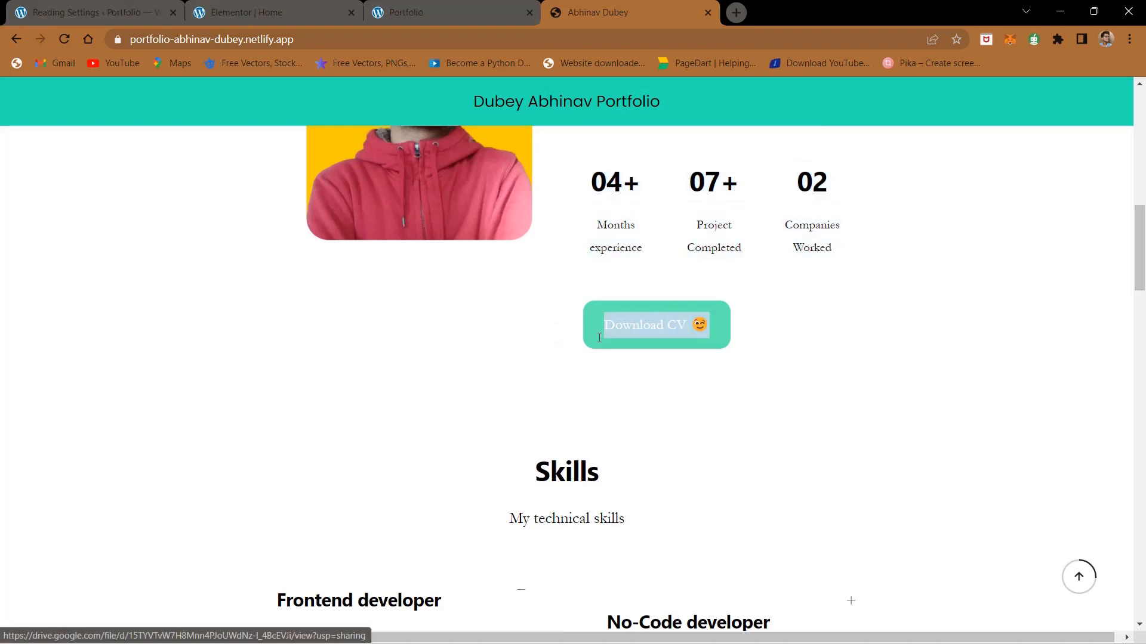
pyautogui.click(272, 12)
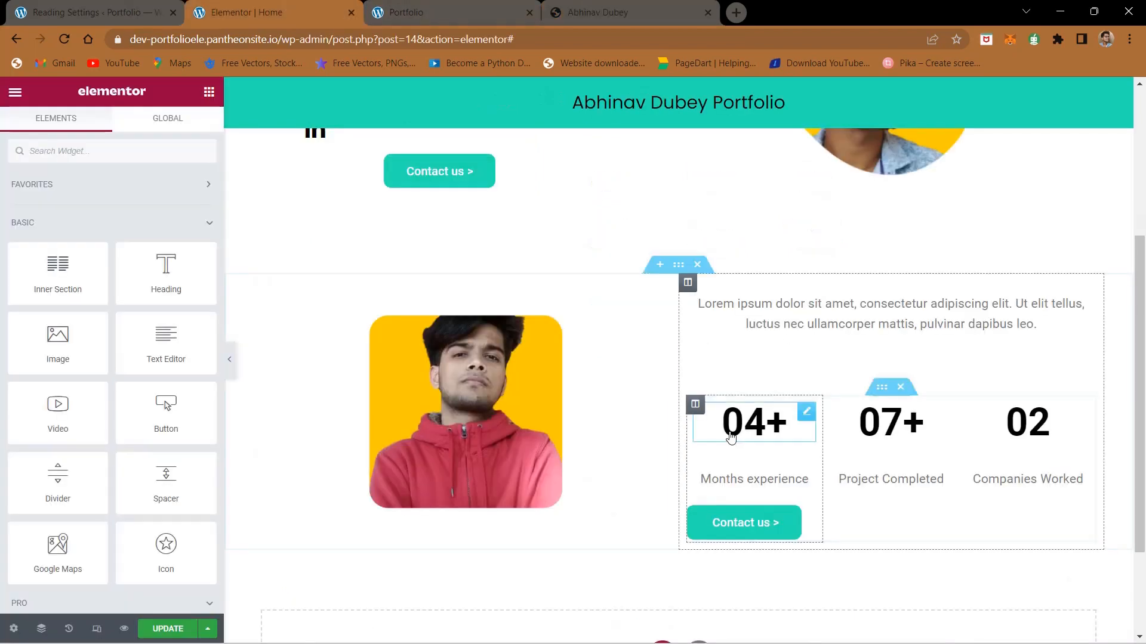
pyautogui.click(750, 530)
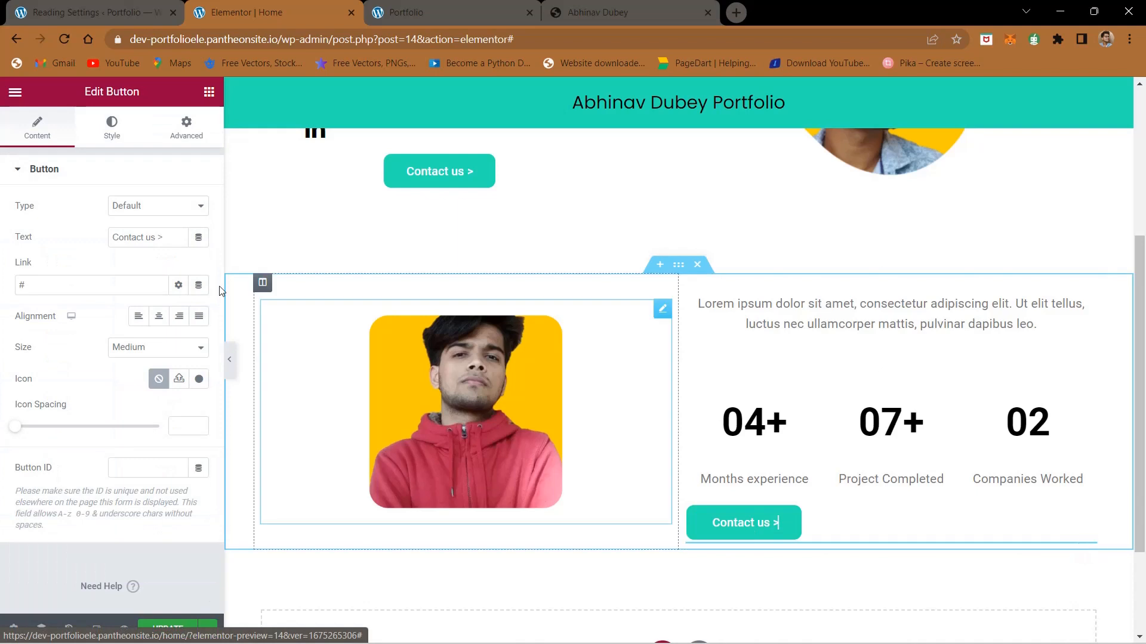
pyautogui.tripleClick(145, 234)
pyautogui.hotkey('ctrl', 'v')
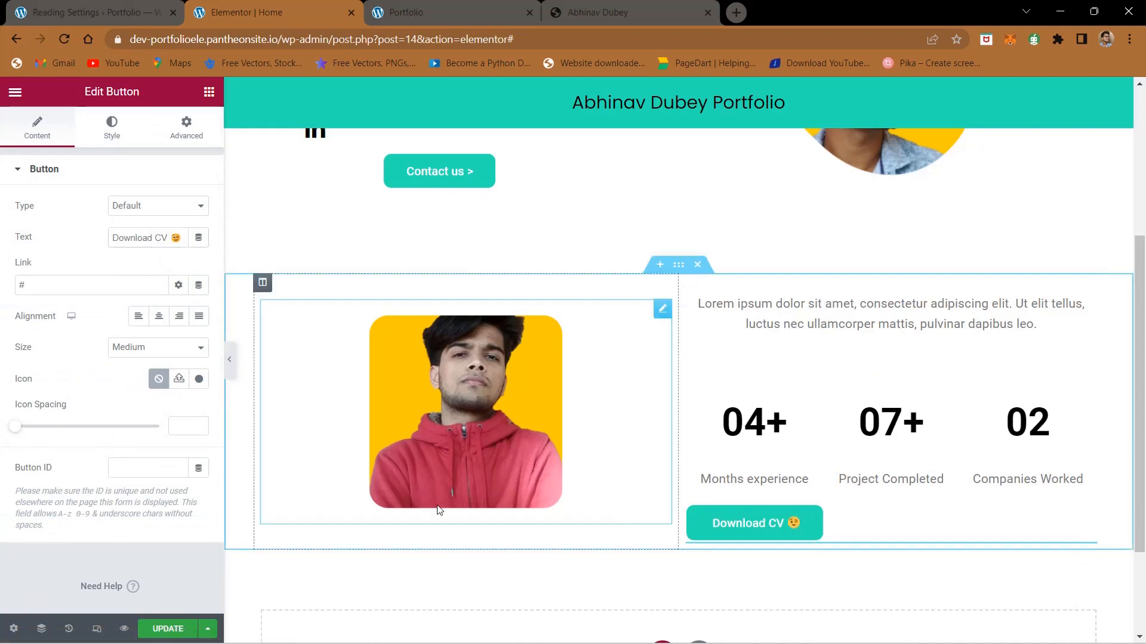
# Step: Replace the lorem ipsum text above the statistics with the "I have experience building cross-platform websites" paragraph copied from the finished site
pyautogui.click(805, 317)
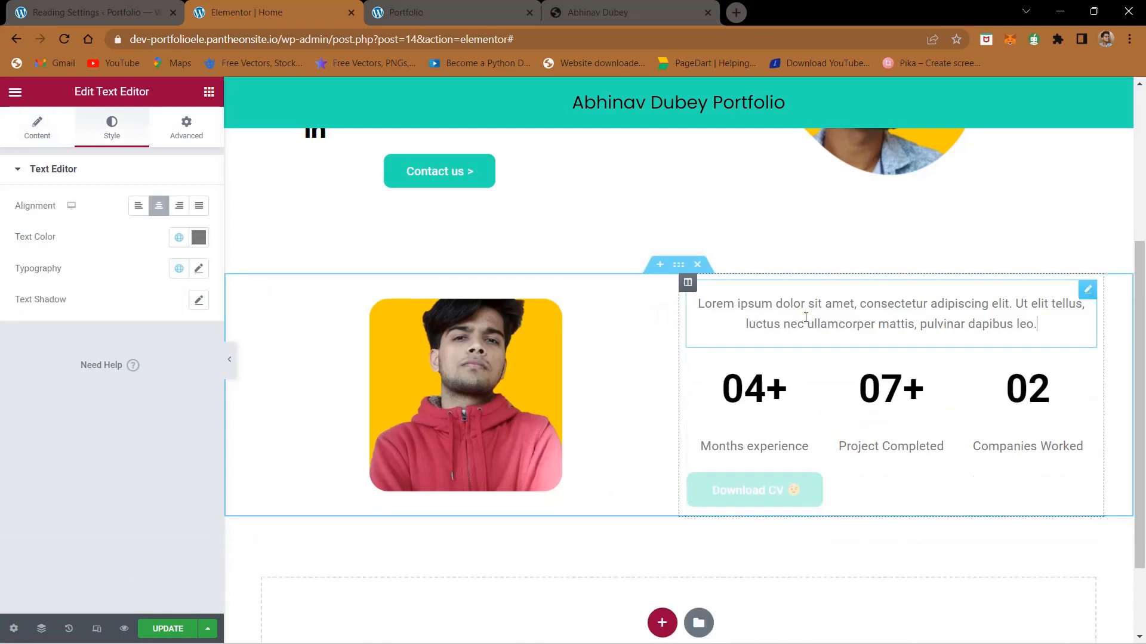
pyautogui.click(37, 135)
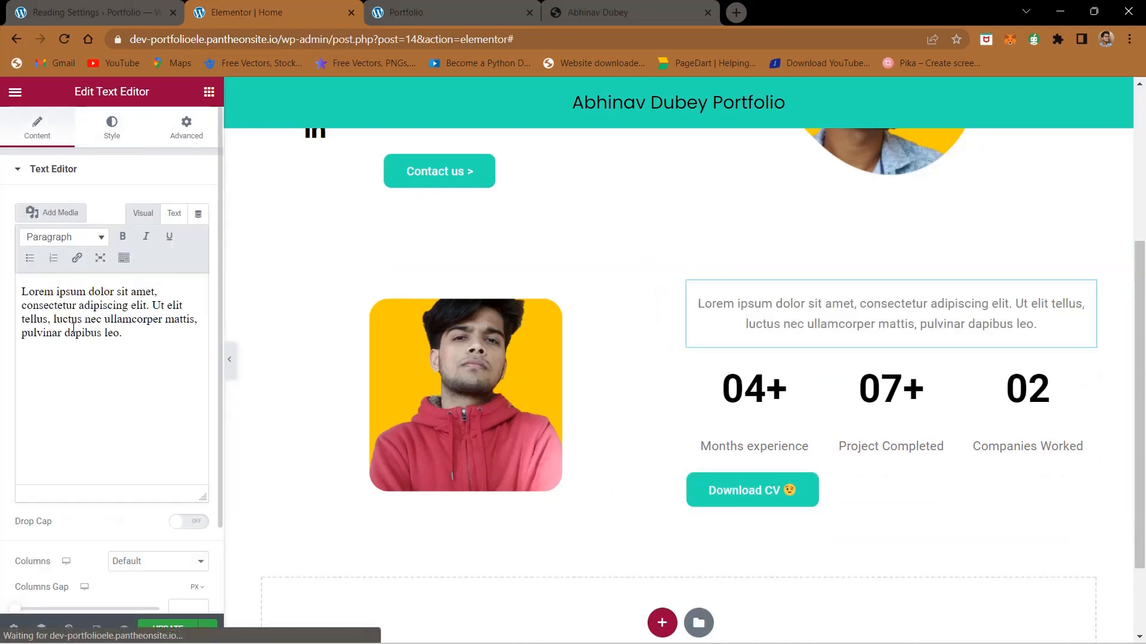
pyautogui.click(585, 9)
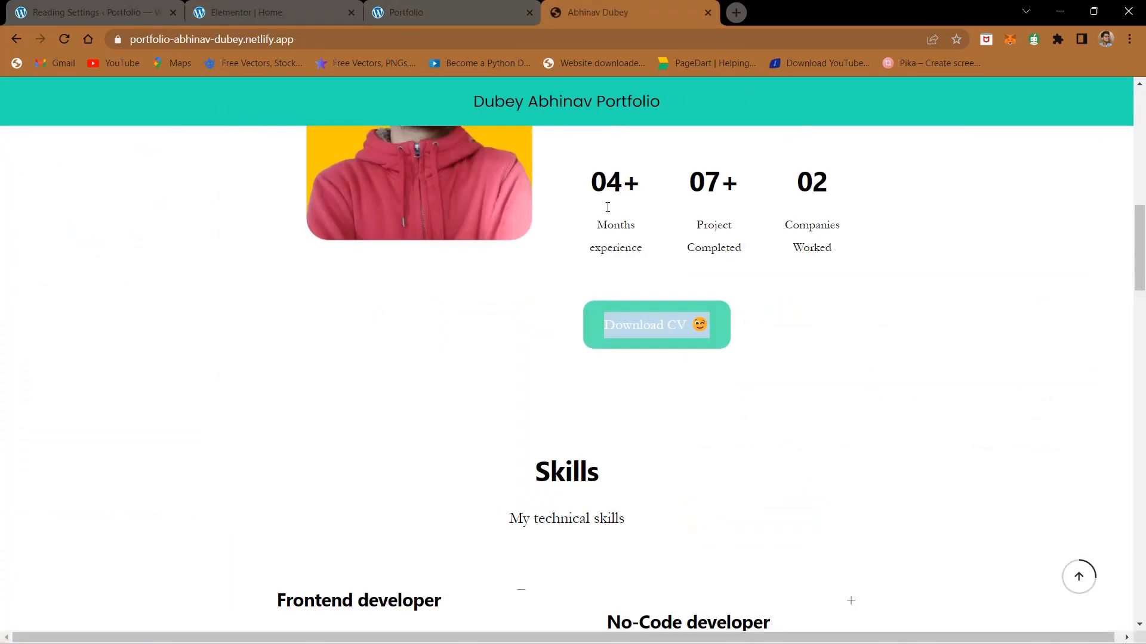
pyautogui.scroll(6, 614, 248)
pyautogui.scroll(-4, 582, 249)
pyautogui.moveTo(582, 246); pyautogui.dragTo(558, 246)
pyautogui.hotkey('ctrl', 'c')
pyautogui.click(824, 325)
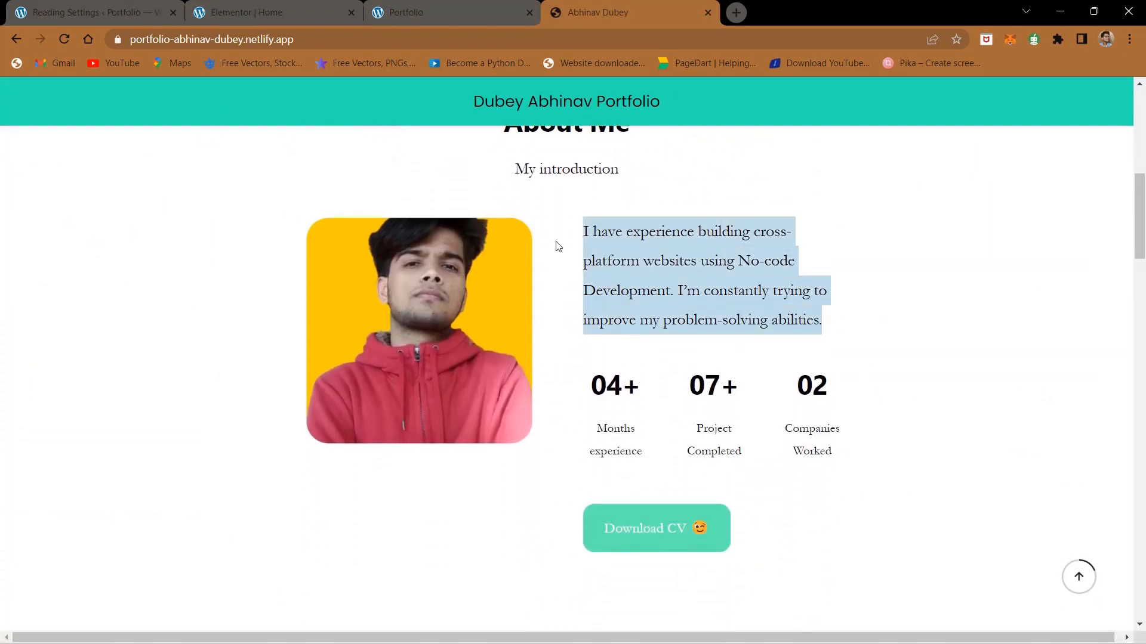
pyautogui.click(249, 9)
pyautogui.tripleClick(124, 307)
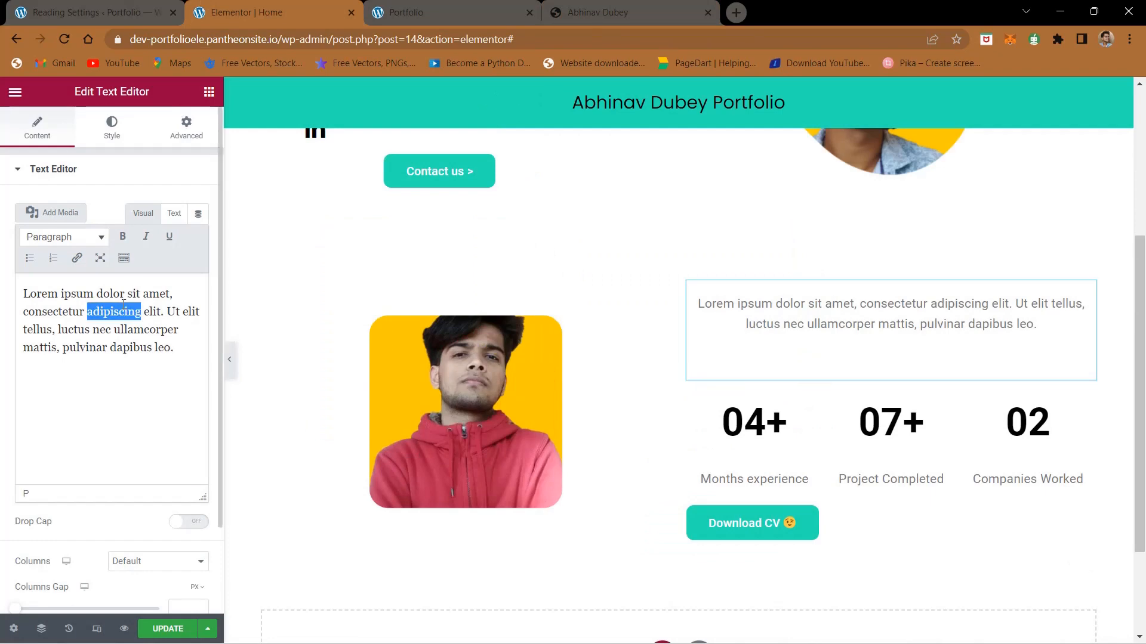
pyautogui.hotkey('ctrl', 'v')
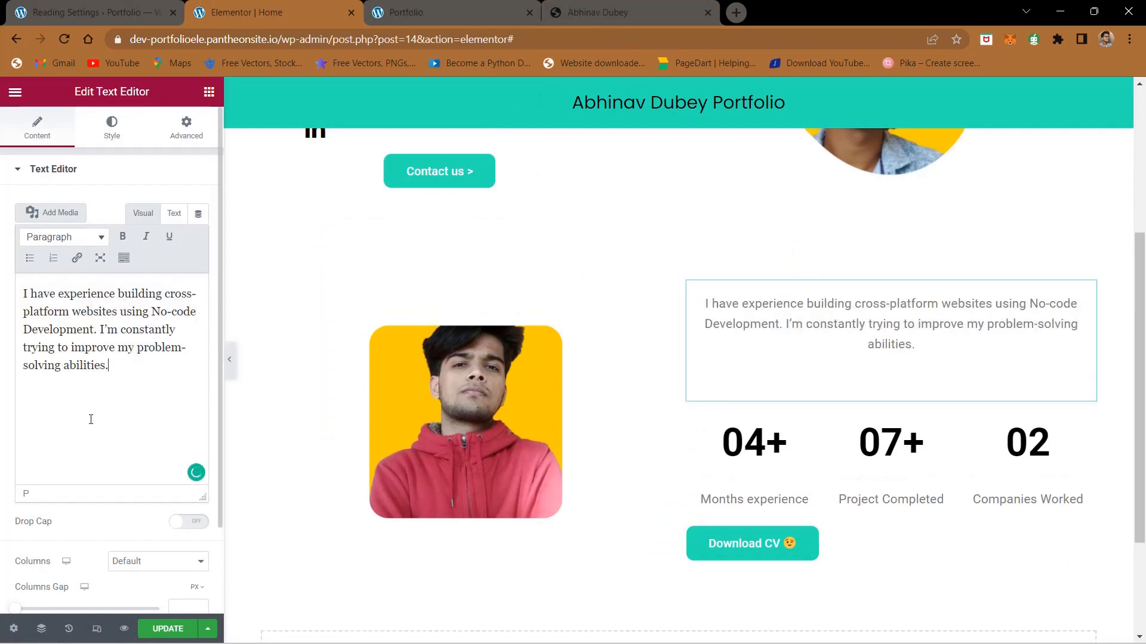
# Step: Check the introduction against the finished site, left-align its text and update the page
pyautogui.click(550, 6)
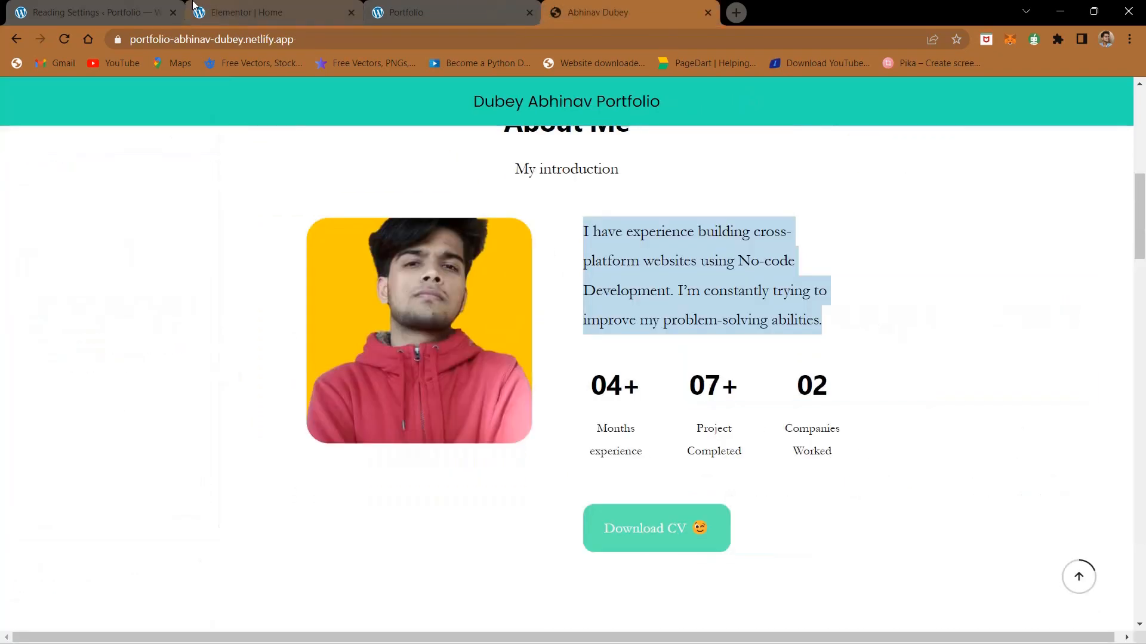
pyautogui.click(192, 5)
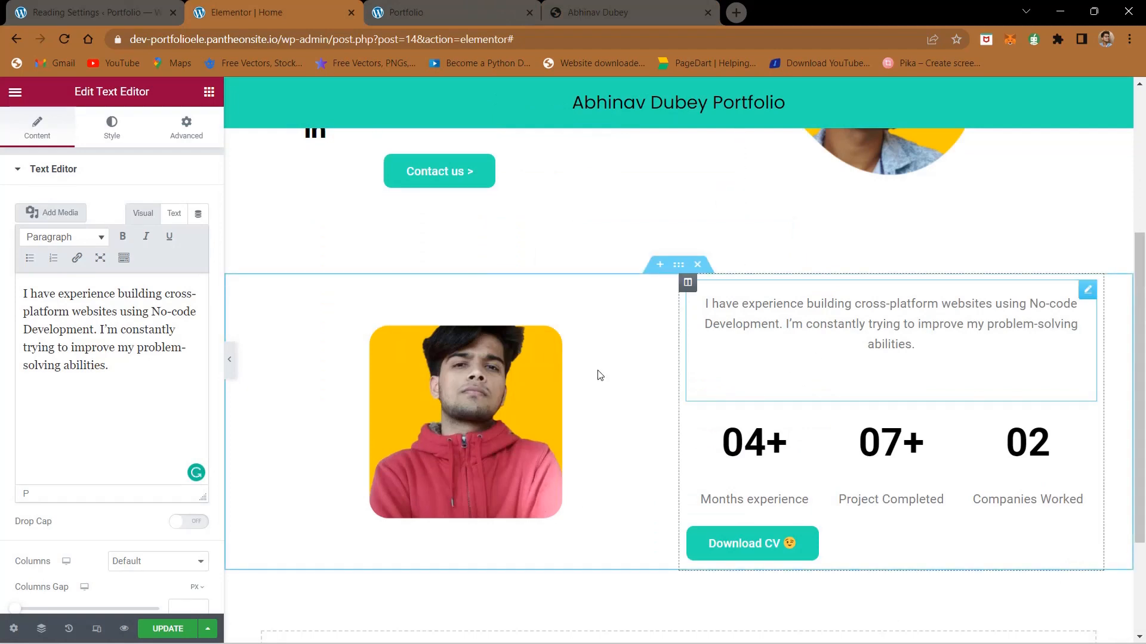
pyautogui.click(113, 141)
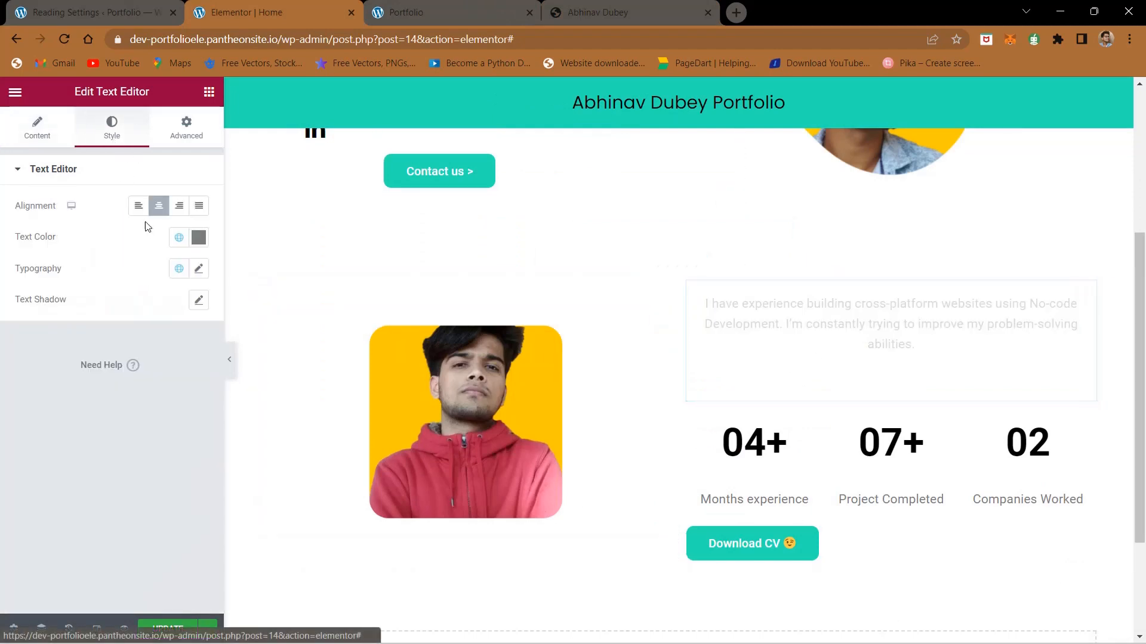
pyautogui.click(138, 206)
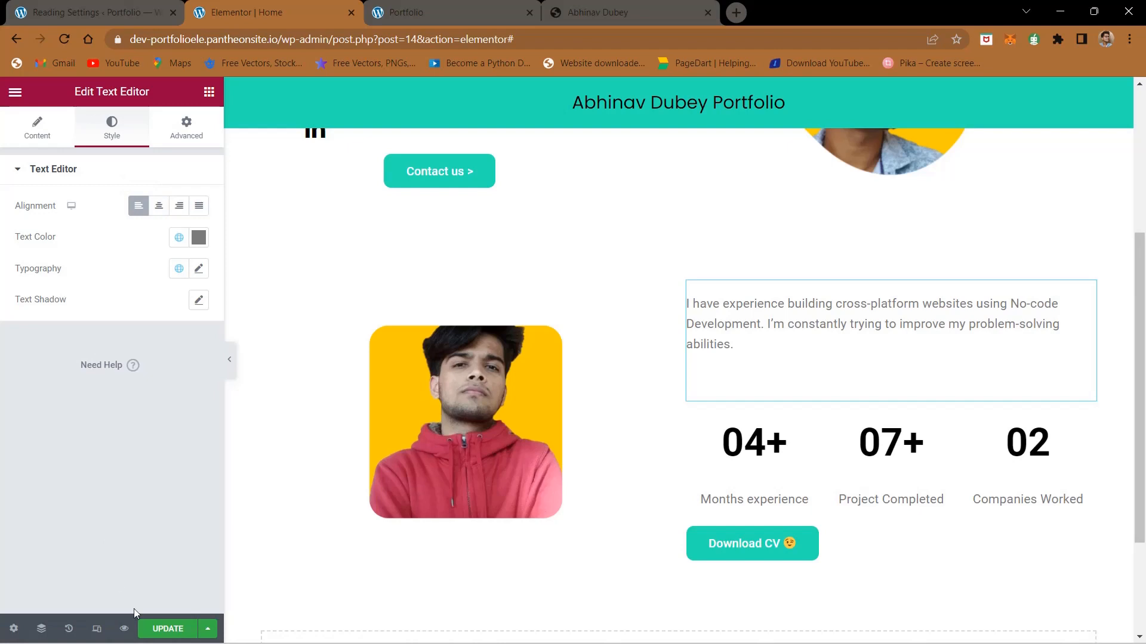
pyautogui.click(166, 629)
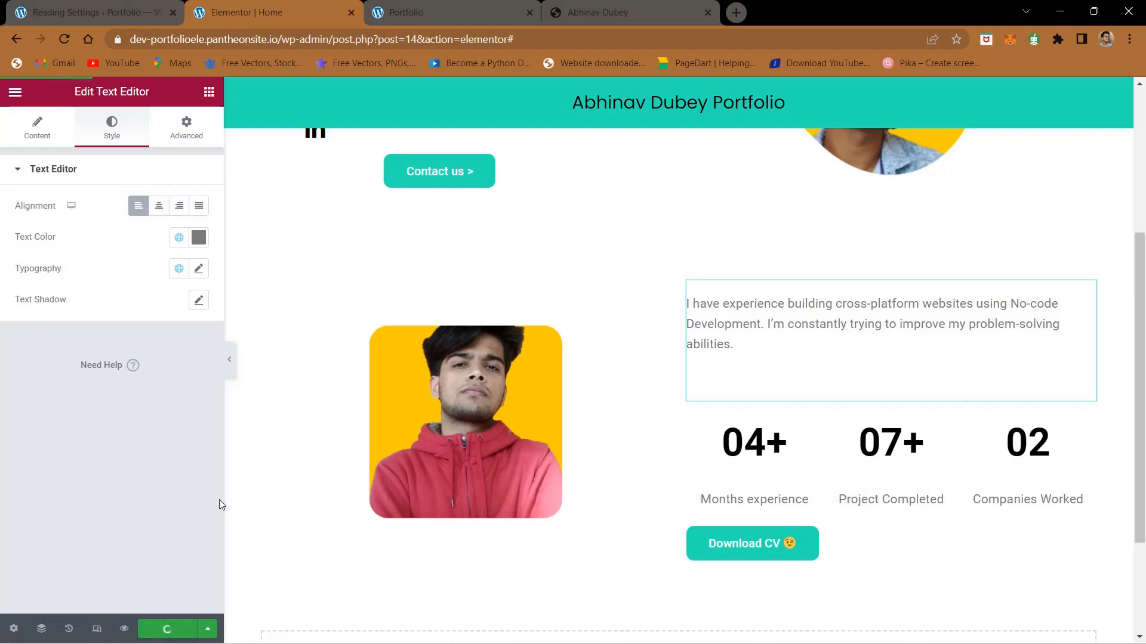
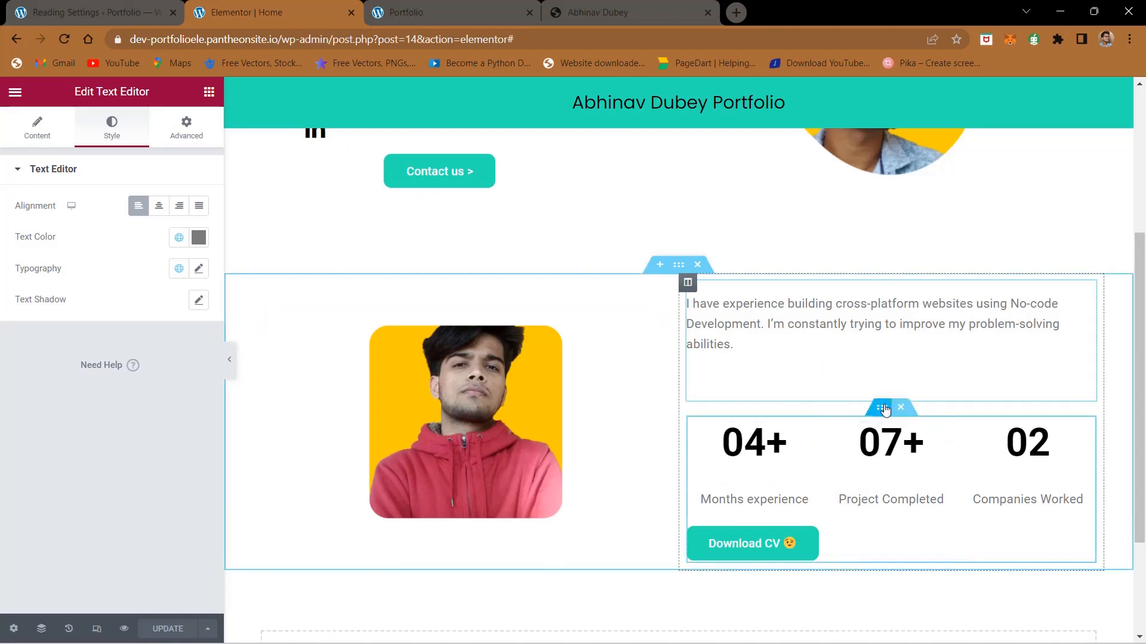
# Step: Unlink the margin values of the inner section holding the statistics and set its top margin to -60 px
pyautogui.click(883, 410)
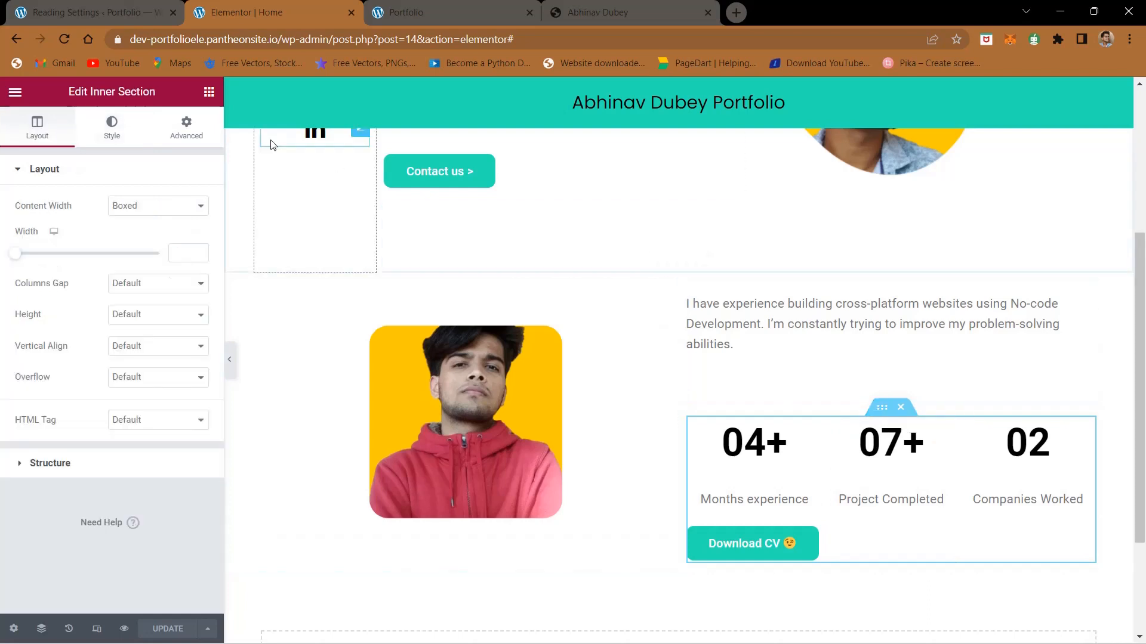
pyautogui.click(195, 131)
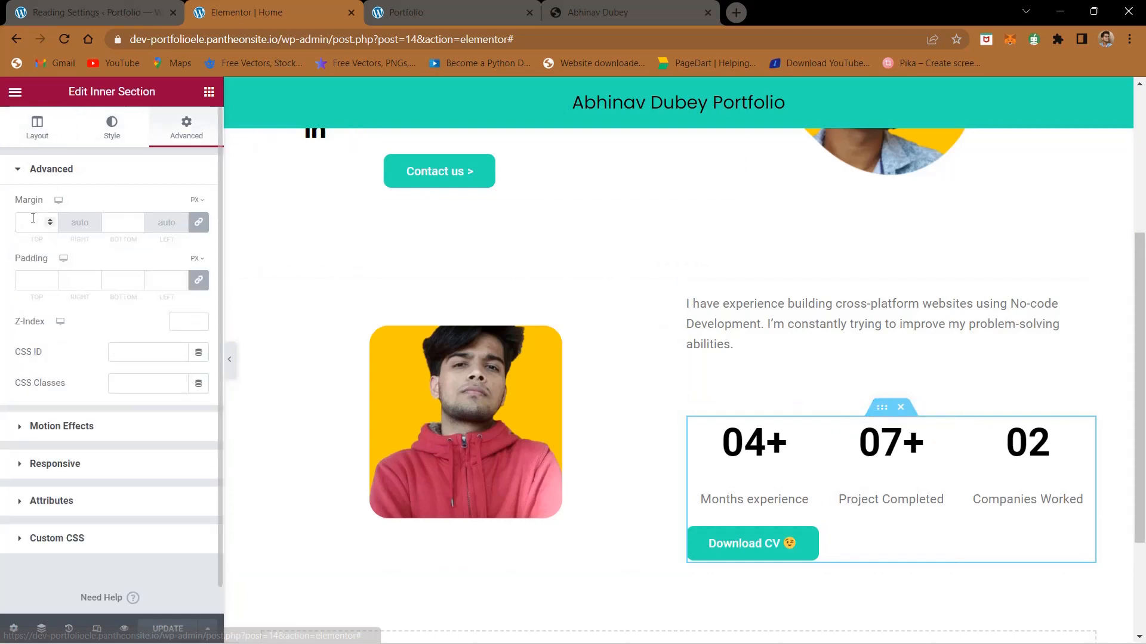
pyautogui.click(199, 222)
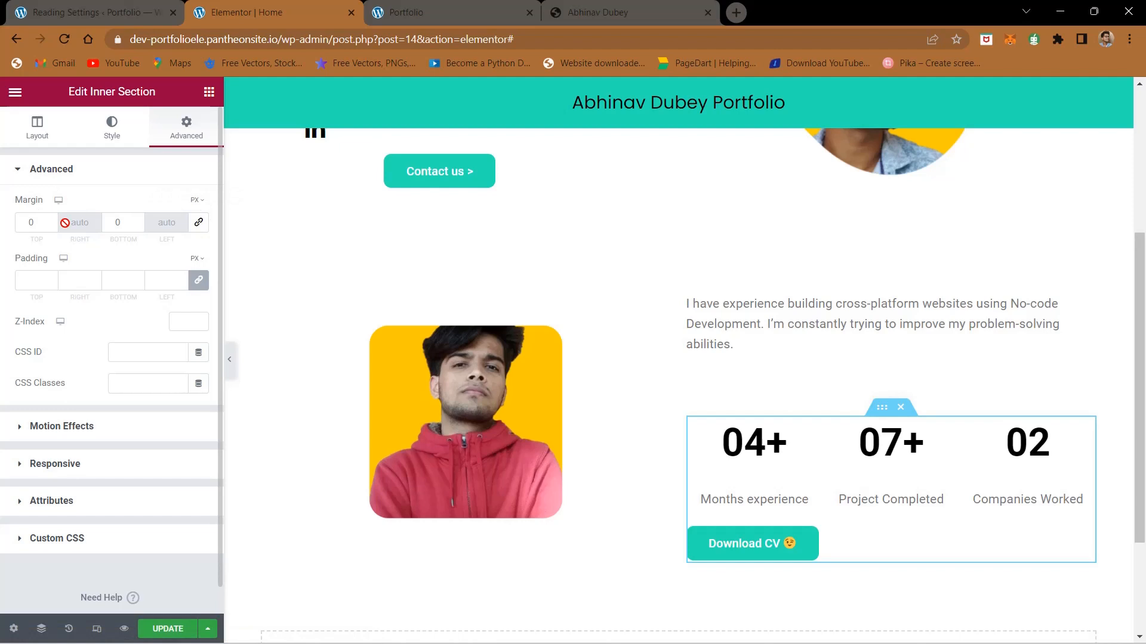
pyautogui.click(25, 224)
pyautogui.write('-40')
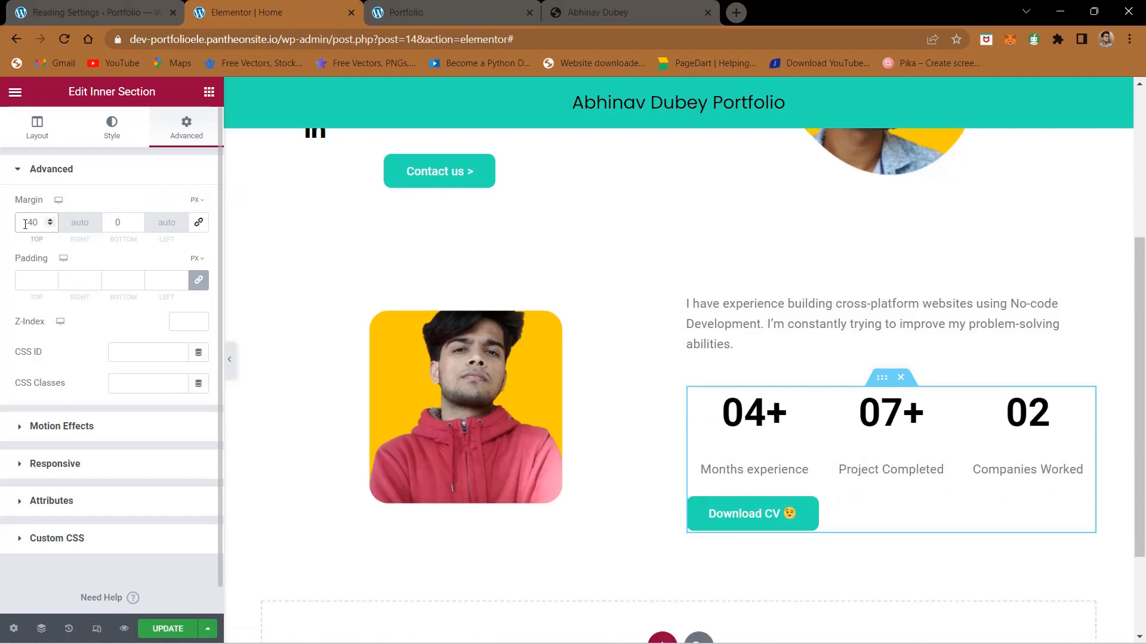
pyautogui.press('Left')
pyautogui.press('BackSpace')
pyautogui.write('5')
pyautogui.press('BackSpace')
pyautogui.write('6')
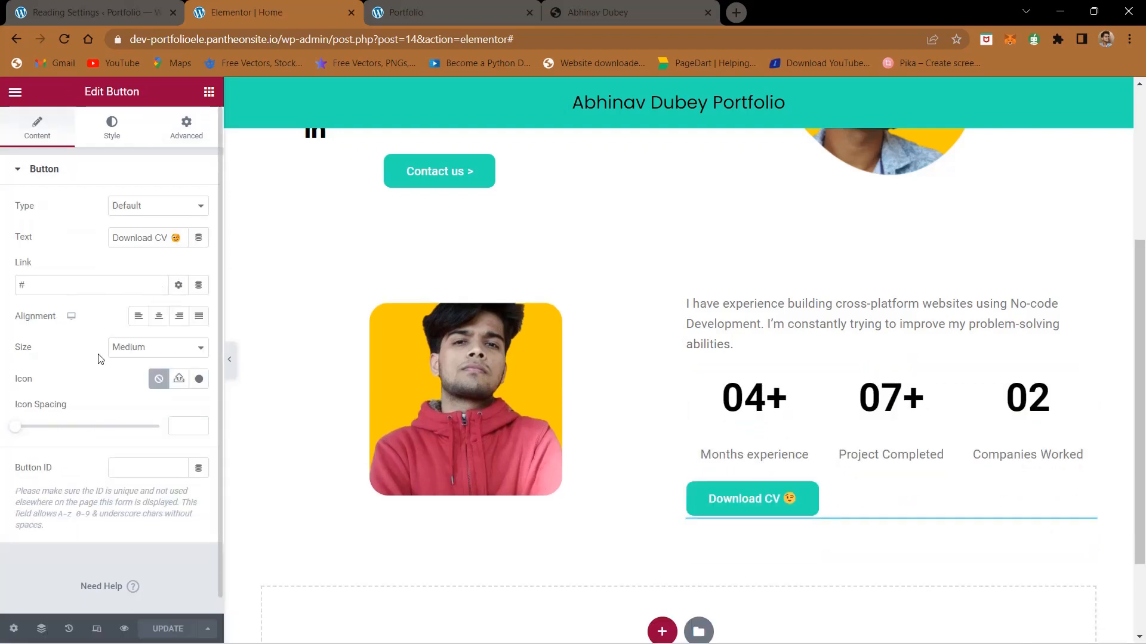
# Step: Compare the About Me section in the live page preview with the same section on the finished site
pyautogui.click(385, 14)
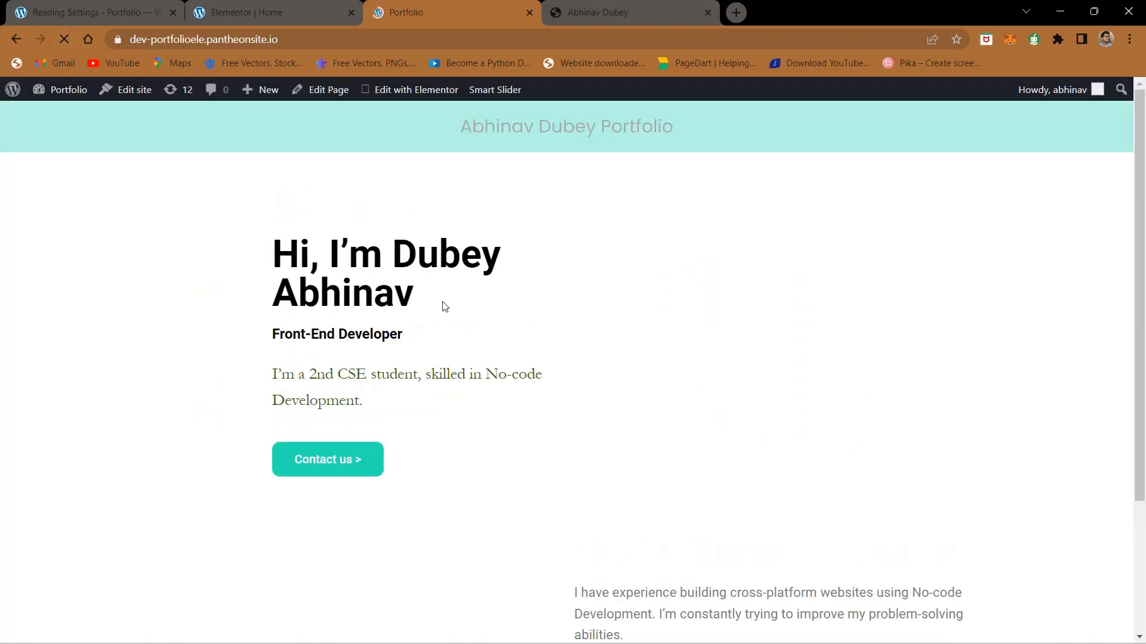
pyautogui.scroll(-3, 445, 306)
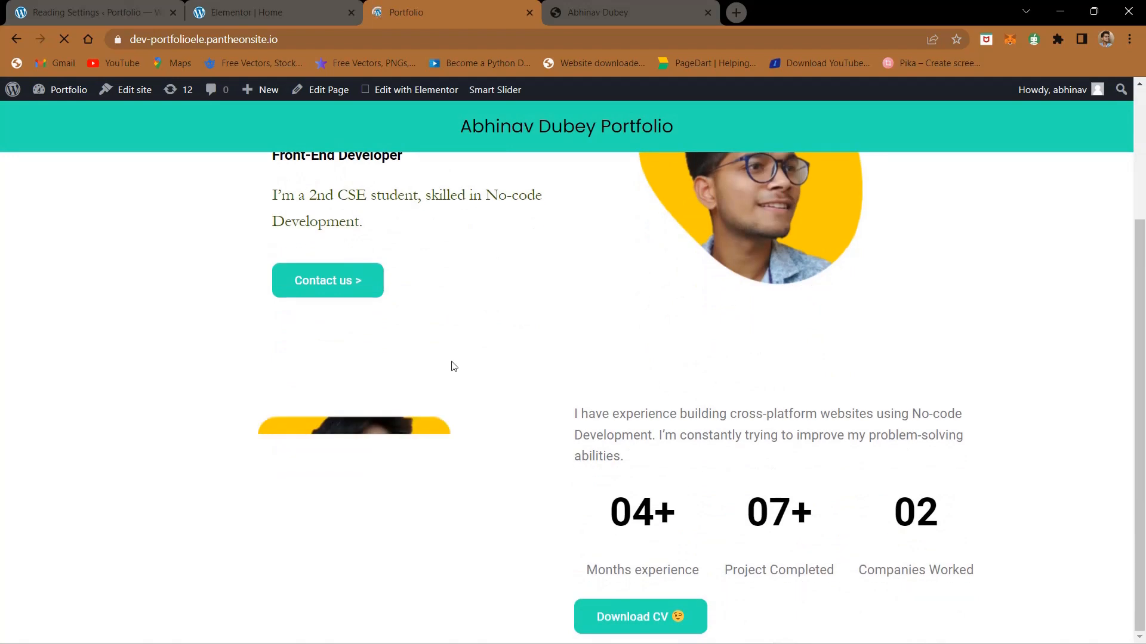
pyautogui.click(601, 7)
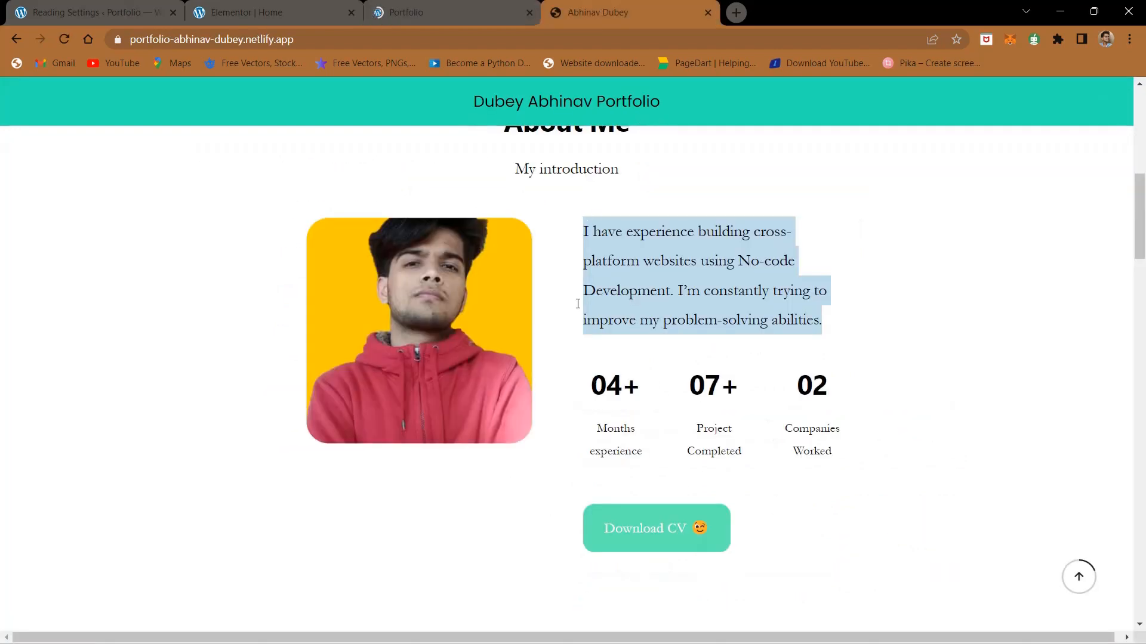
pyautogui.click(578, 274)
pyautogui.click(378, 7)
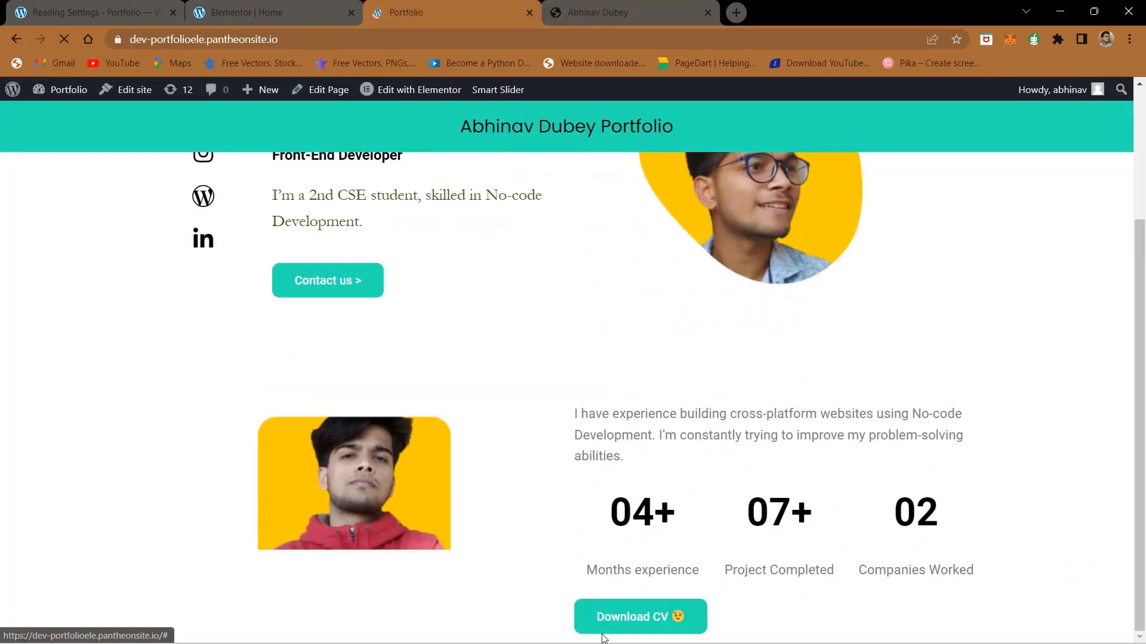
pyautogui.click(274, 12)
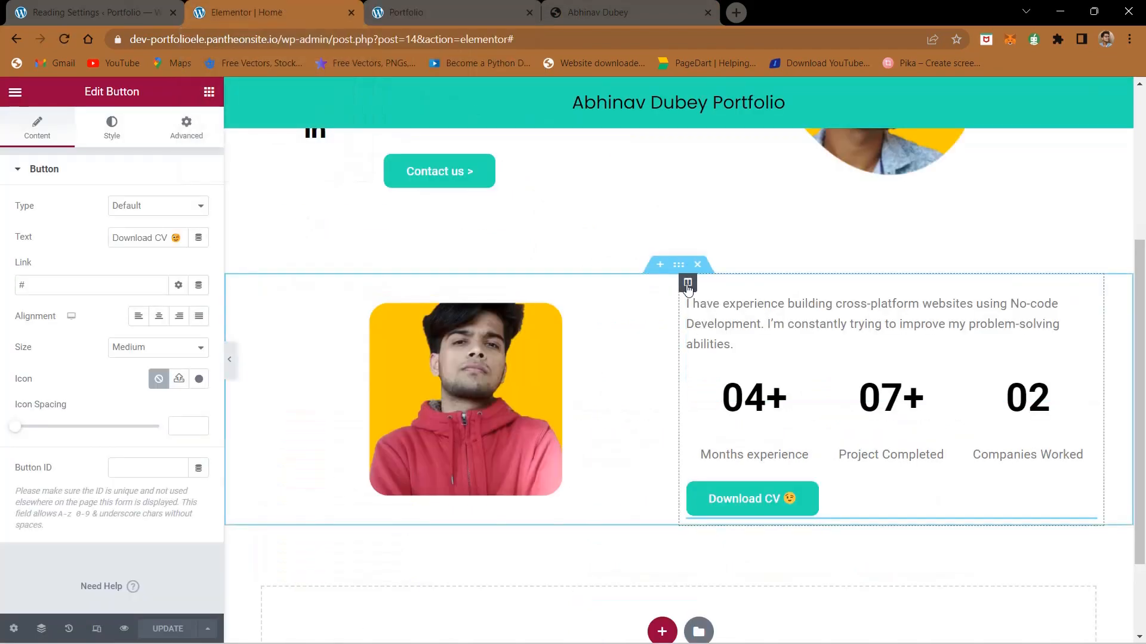
# Step: Add a new column after the introduction and statistics column and set its width to 10%
pyautogui.rightClick(687, 288)
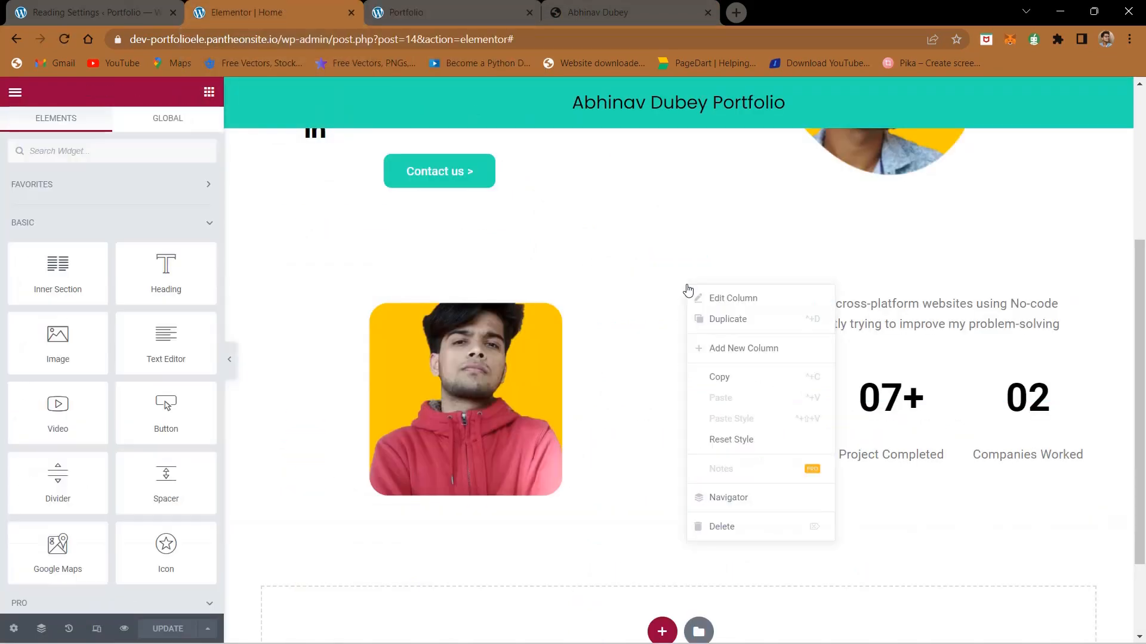
pyautogui.click(731, 352)
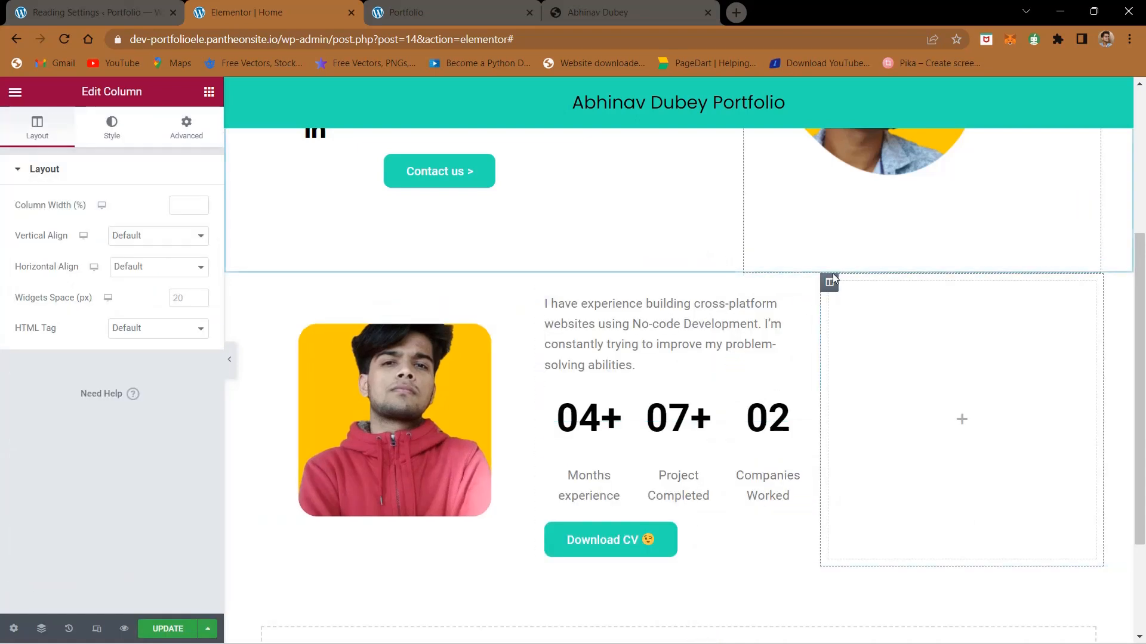
pyautogui.click(187, 205)
pyautogui.write('10')
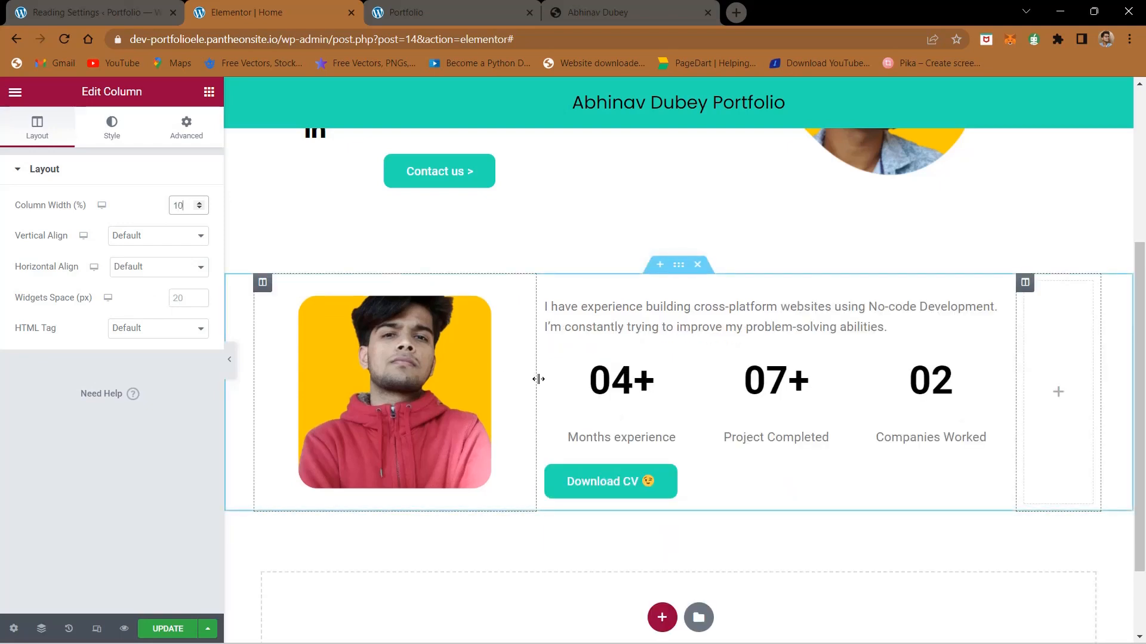
# Step: Right-align the portrait and resize the About Me section's three columns by their dividers to centre the portrait and text as a group
pyautogui.moveTo(538, 380); pyautogui.dragTo(656, 397)
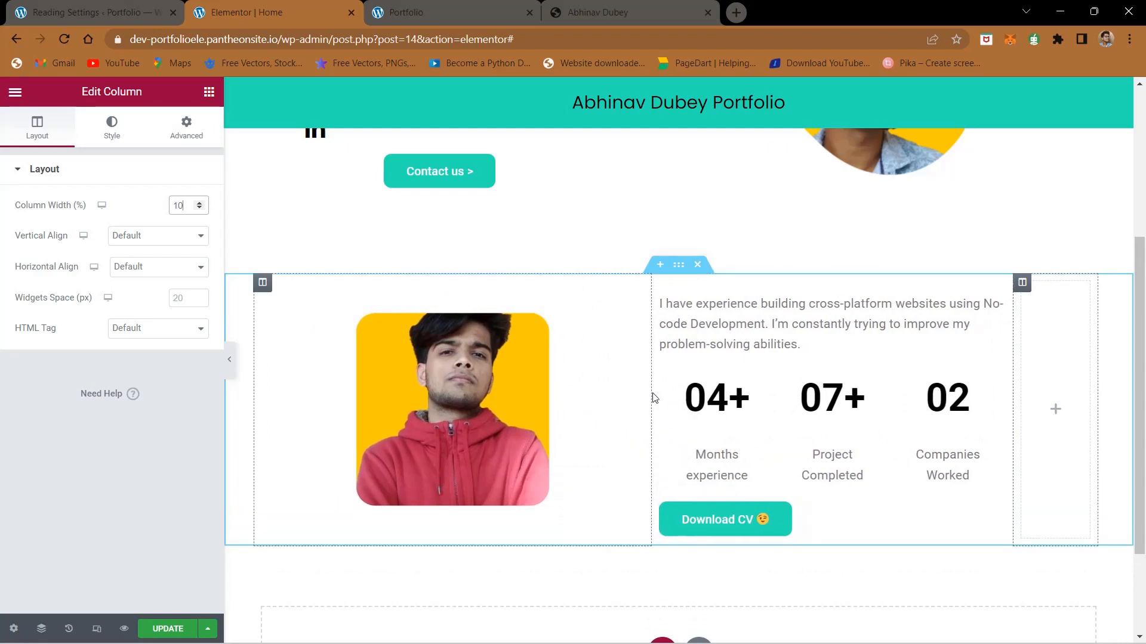
pyautogui.click(457, 378)
pyautogui.click(203, 352)
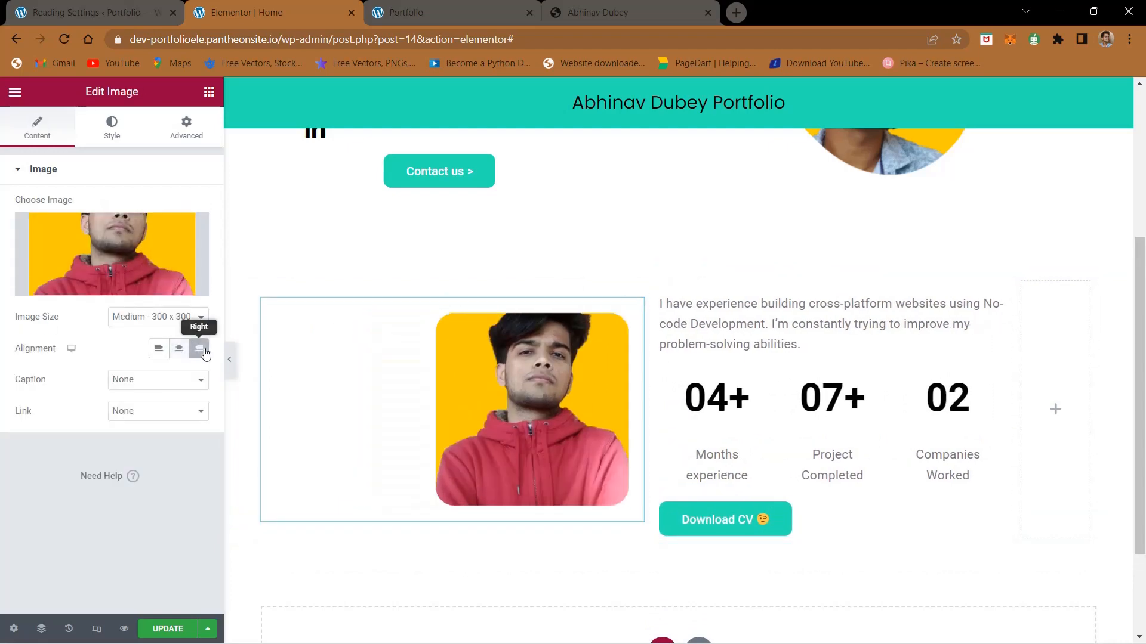
pyautogui.moveTo(1016, 395); pyautogui.dragTo(927, 408)
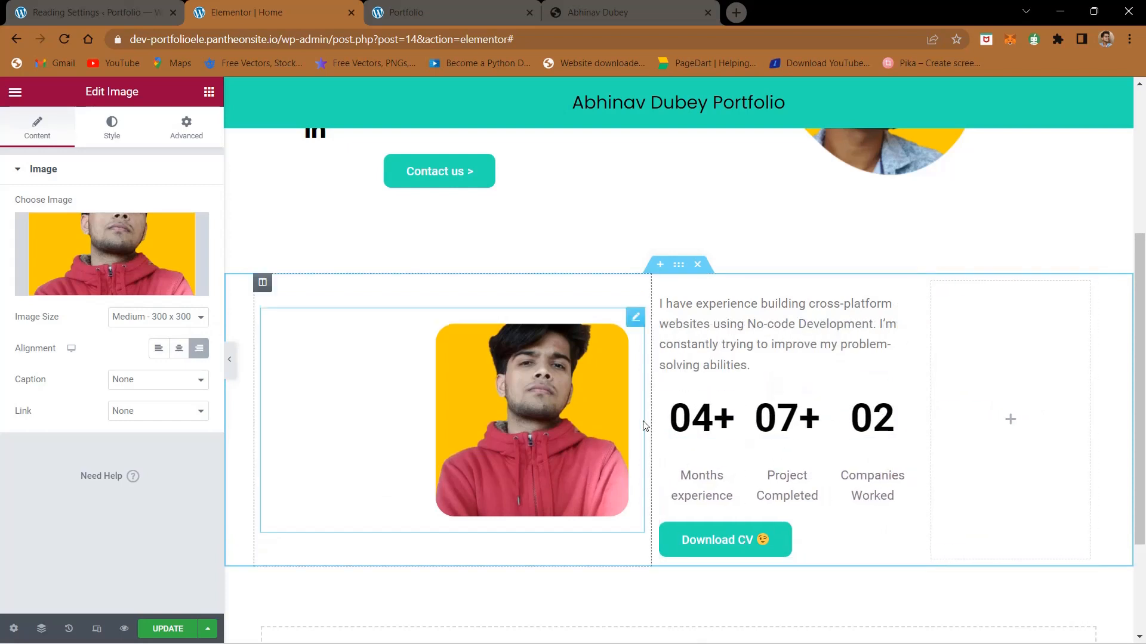
pyautogui.moveTo(651, 420); pyautogui.dragTo(627, 424)
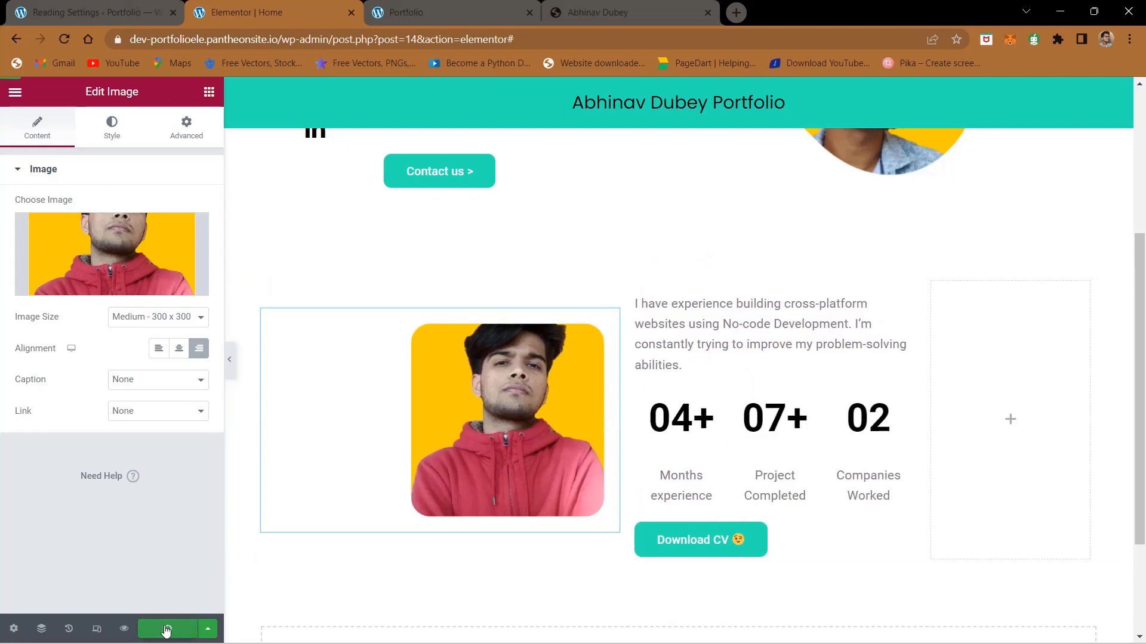
# Step: Check the resized columns in the page preview against the finished site, including its heading area above the portrait
pyautogui.click(421, 5)
pyautogui.click(268, 12)
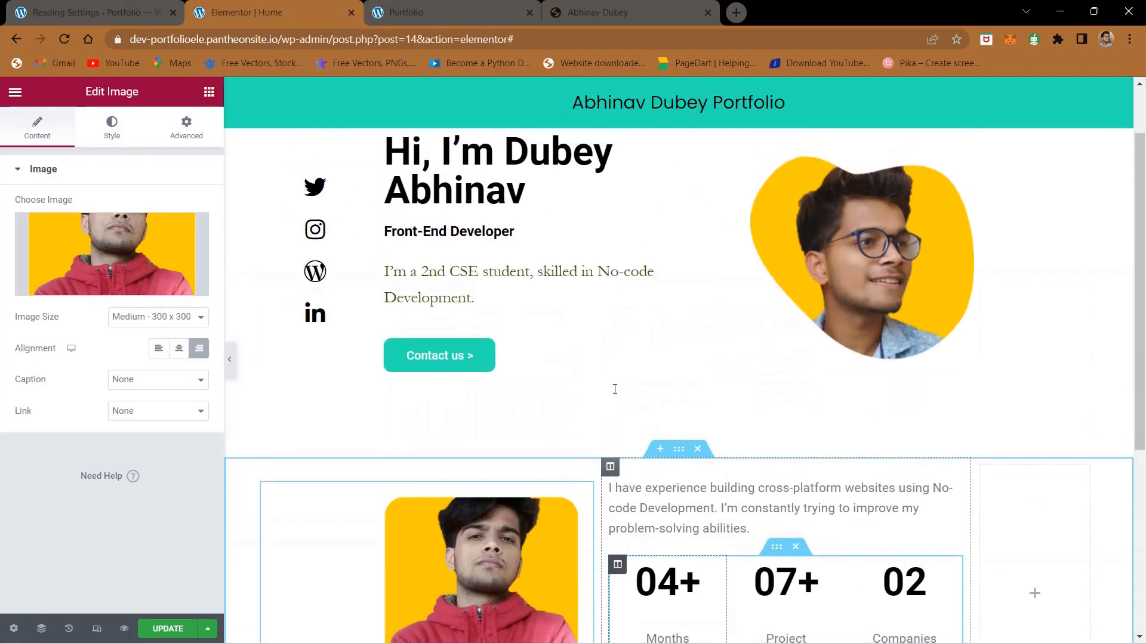
pyautogui.click(638, 5)
pyautogui.scroll(1, 535, 398)
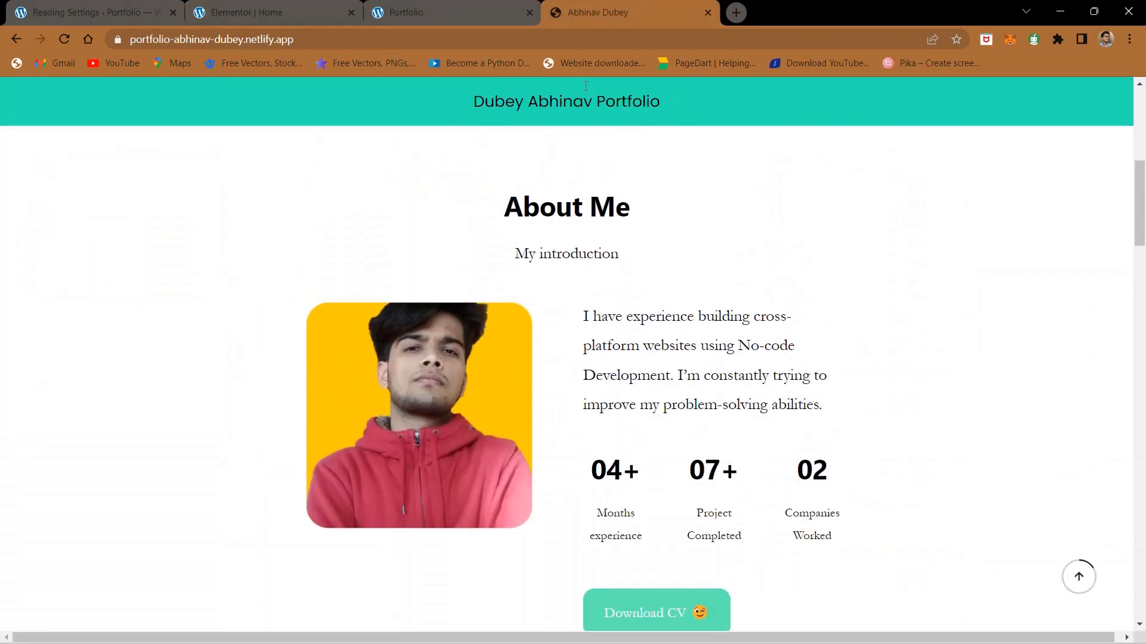
pyautogui.click(424, 5)
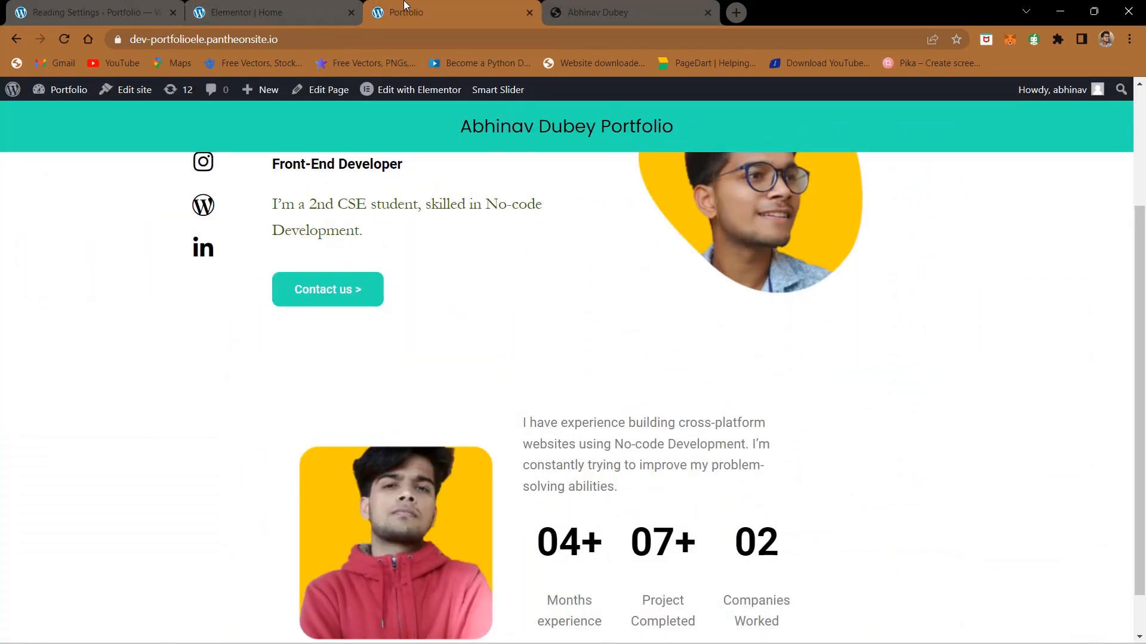
pyautogui.click(268, 12)
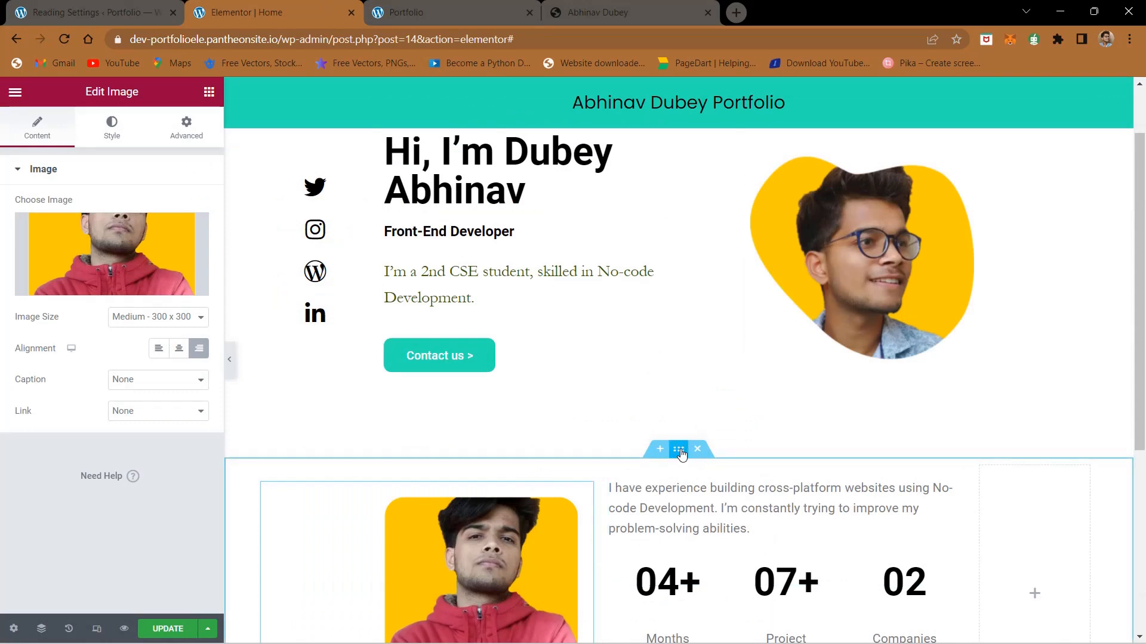
# Step: Insert a new single-column section between the hero section and the portrait and statistics section
pyautogui.scroll(5, 661, 452)
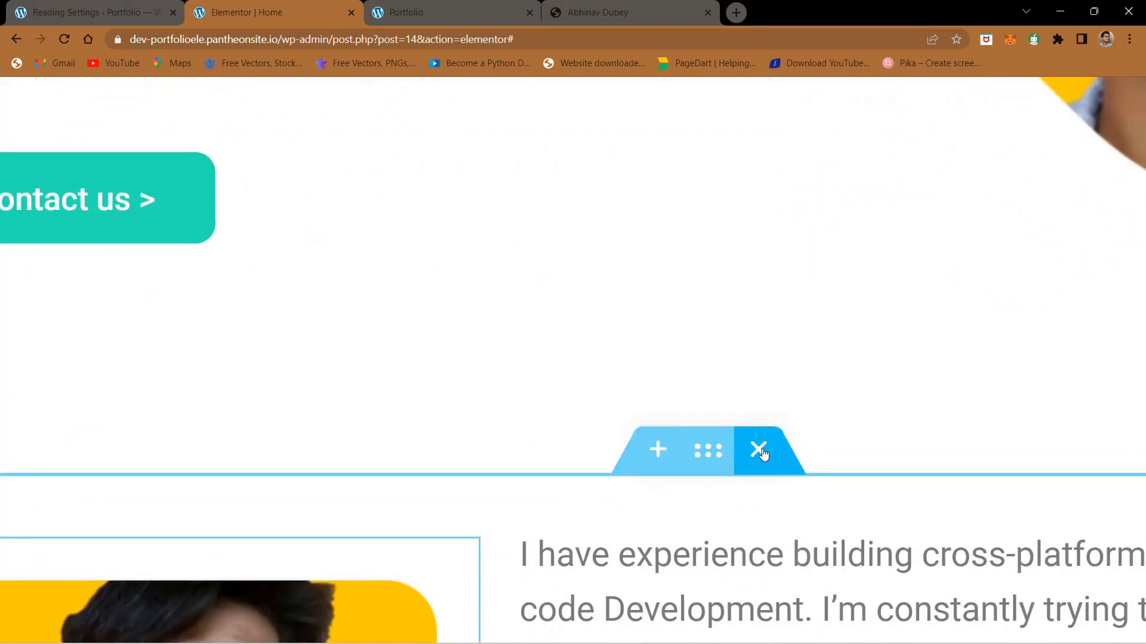
pyautogui.click(659, 451)
pyautogui.scroll(-5, 659, 452)
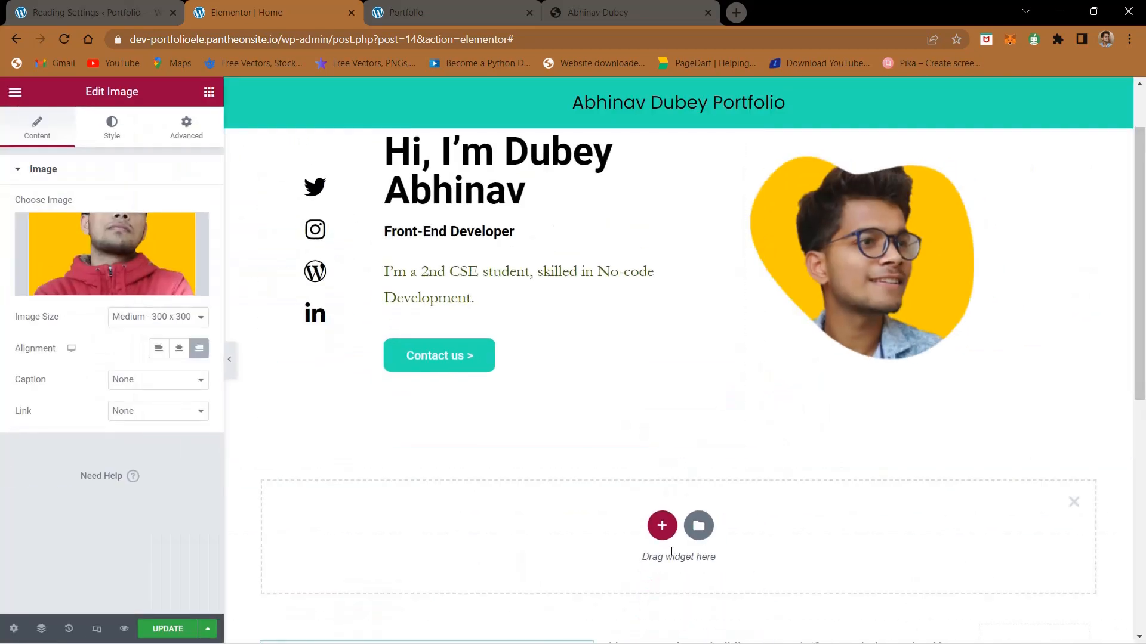
pyautogui.scroll(-3, 670, 552)
pyautogui.click(661, 329)
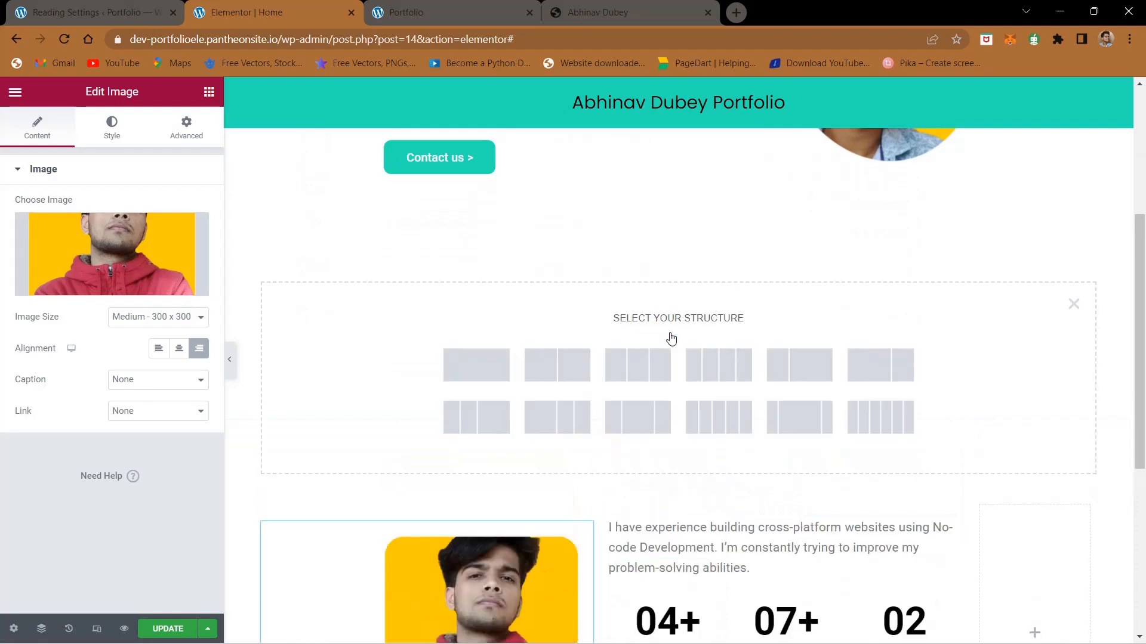
pyautogui.click(485, 364)
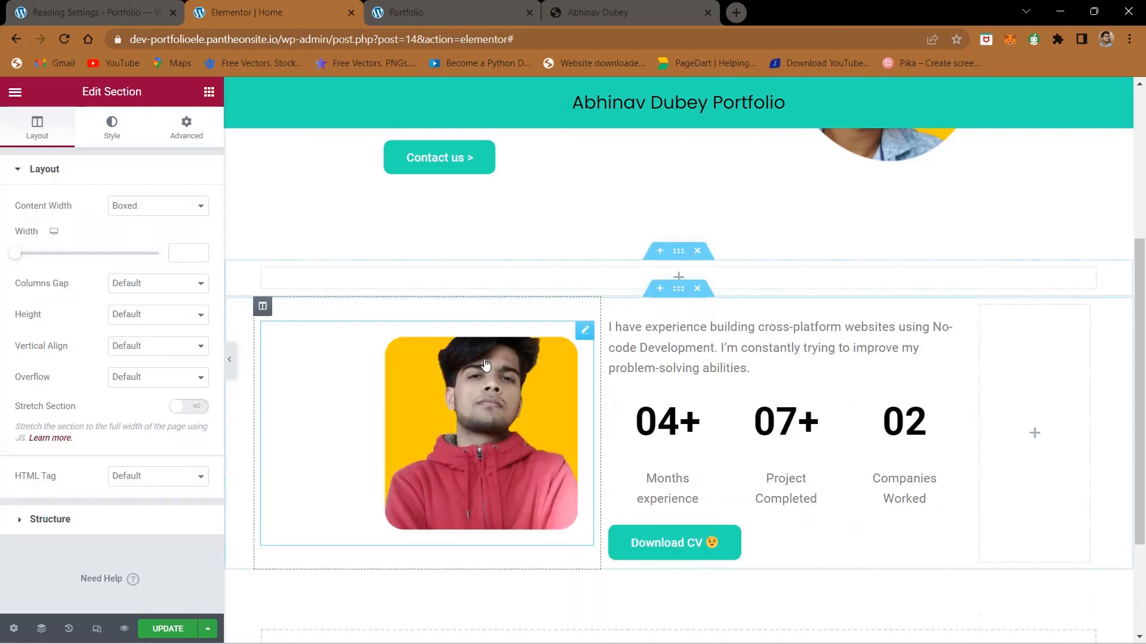
# Step: Place a Heading widget in the new empty section with a Text Editor widget below it
pyautogui.click(209, 94)
pyautogui.moveTo(164, 274); pyautogui.dragTo(656, 288)
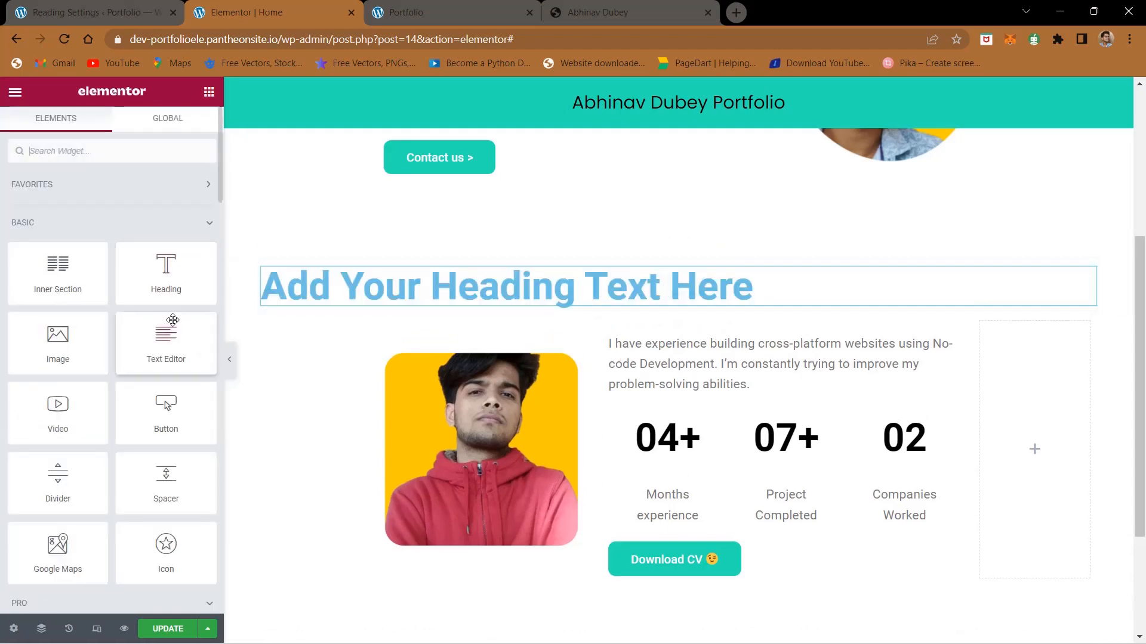
pyautogui.moveTo(165, 343); pyautogui.dragTo(678, 302)
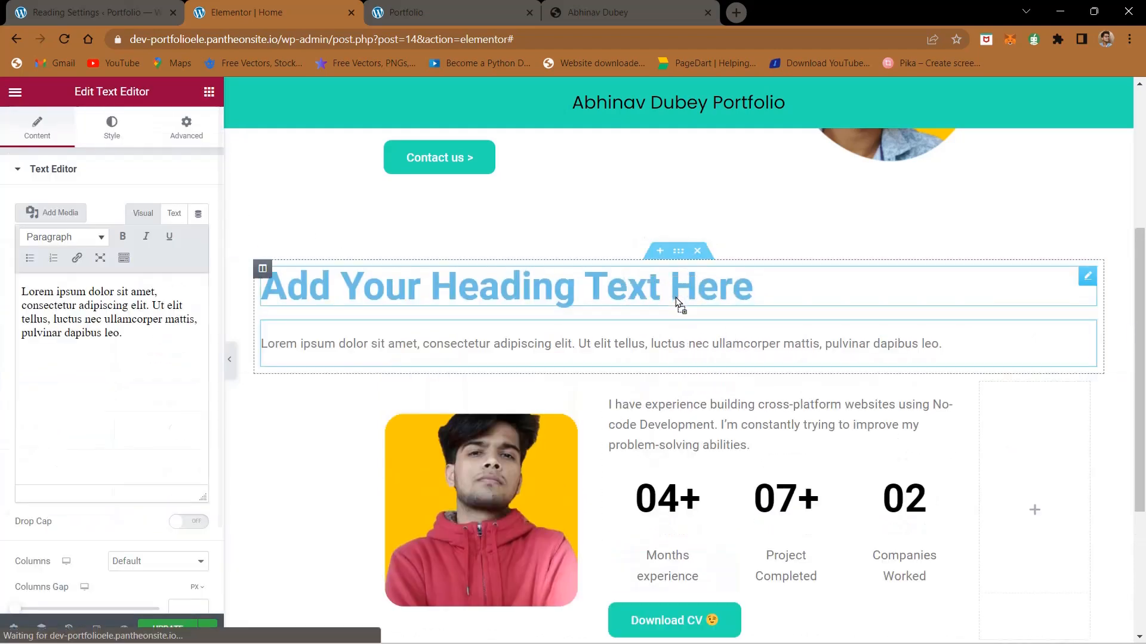
# Step: Replace the new heading's placeholder with the About Me title copied from the finished site and centre it
pyautogui.click(679, 298)
pyautogui.click(596, 6)
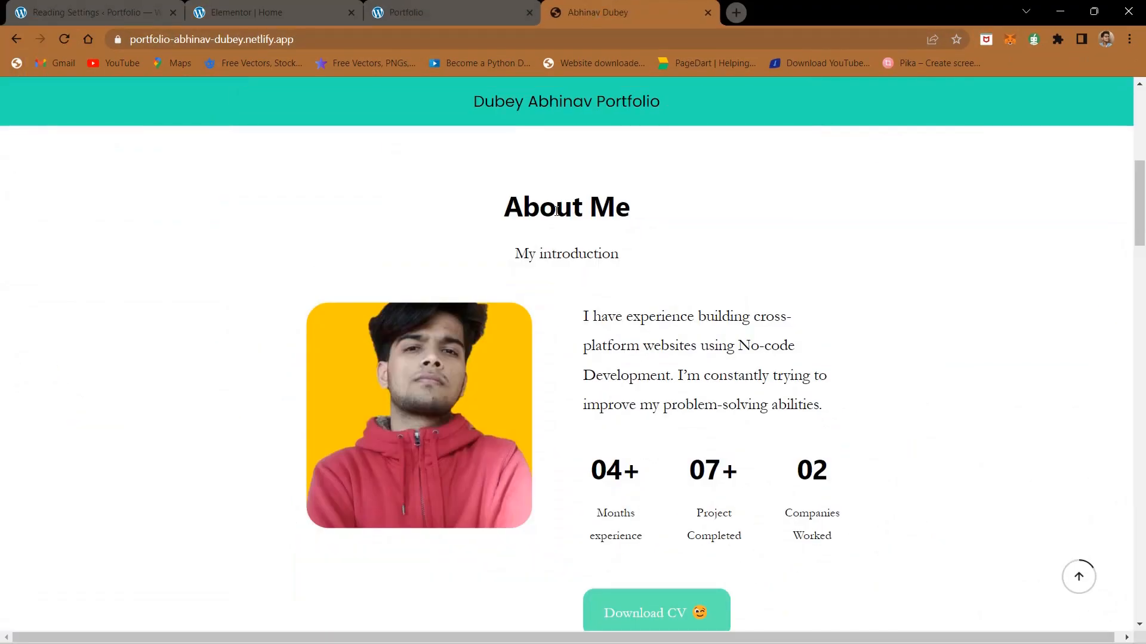
pyautogui.tripleClick(556, 210)
pyautogui.hotkey('ctrl', 'c')
pyautogui.click(328, 7)
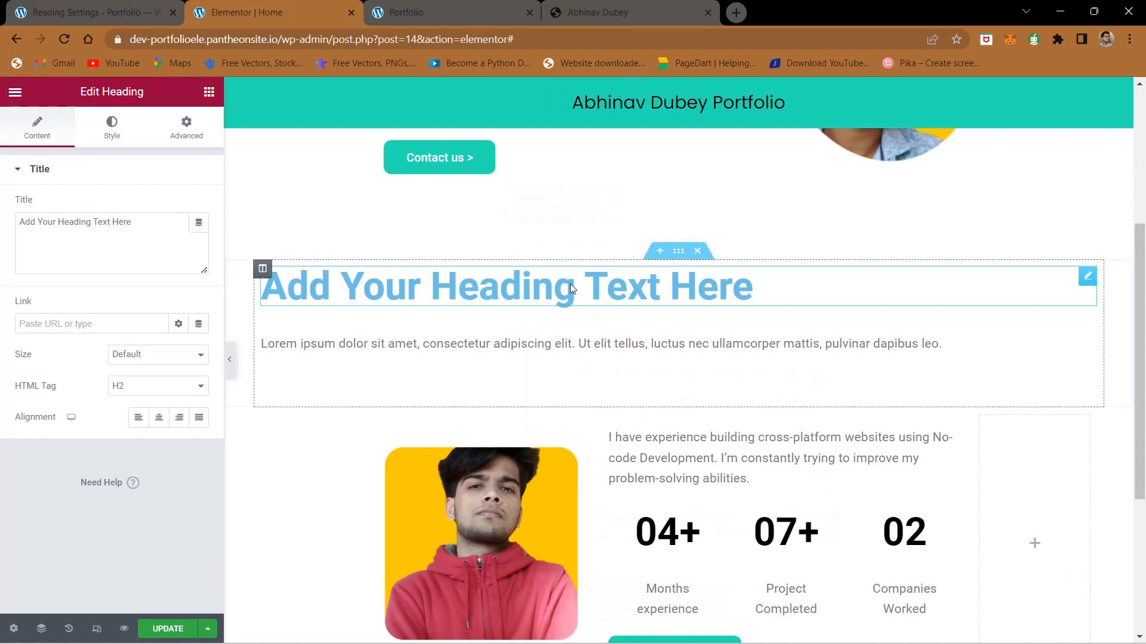
pyautogui.click(111, 230)
pyautogui.hotkey('ctrl', 'a')
pyautogui.hotkey('ctrl', 'v')
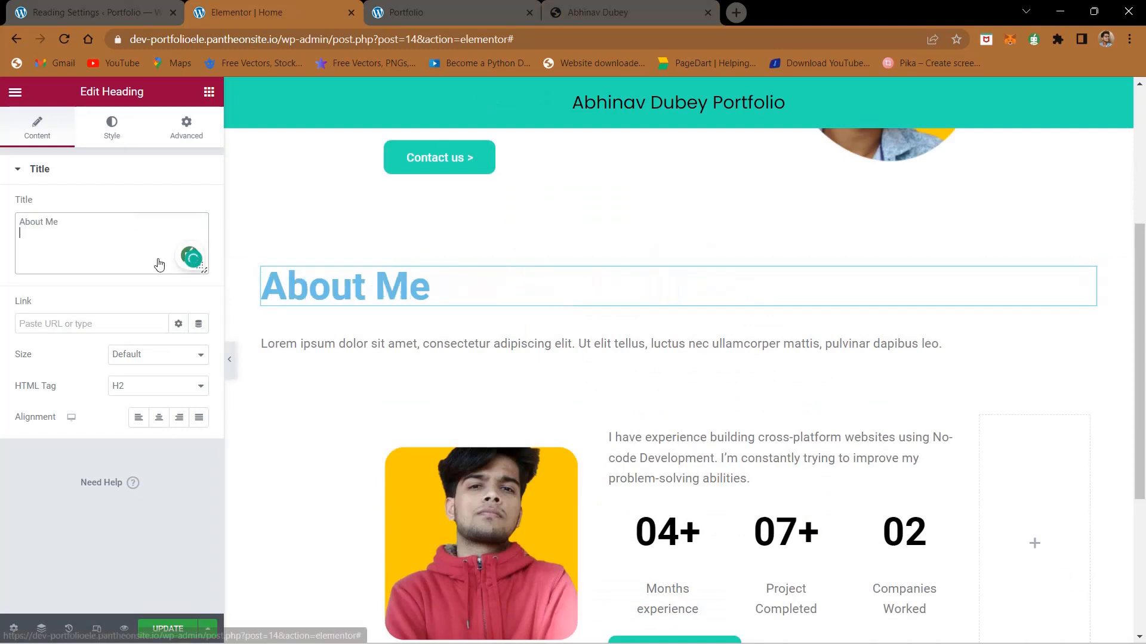
pyautogui.click(158, 417)
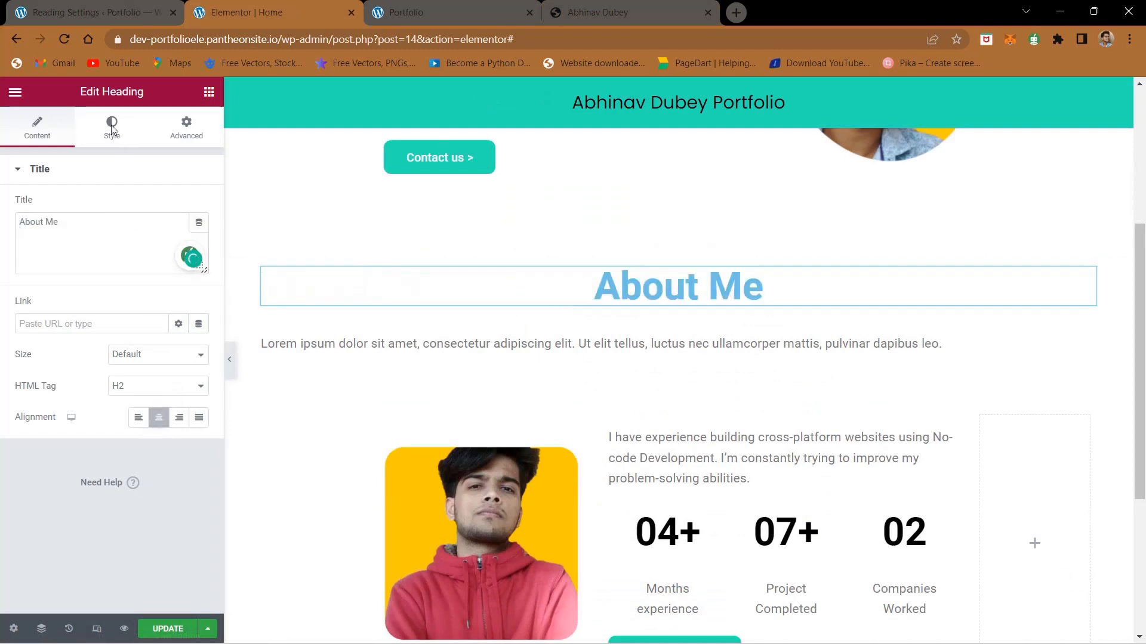
# Step: Set the About Me heading's text color to black (#000000) and its font size to 40 px
pyautogui.click(111, 125)
pyautogui.click(198, 206)
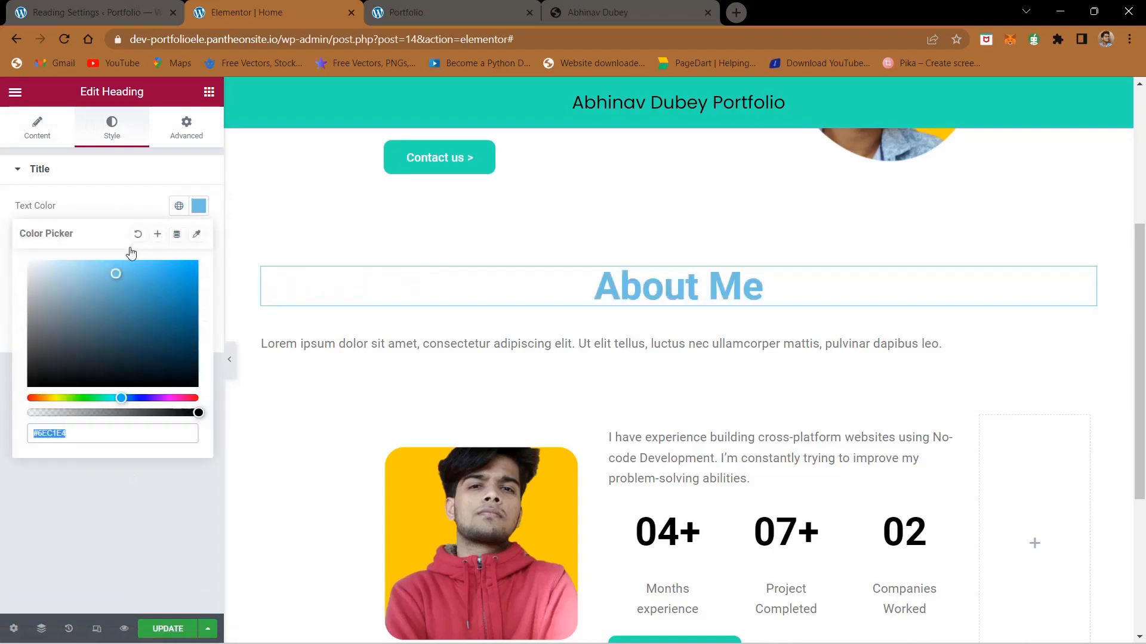
pyautogui.moveTo(122, 274); pyautogui.dragTo(2, 400)
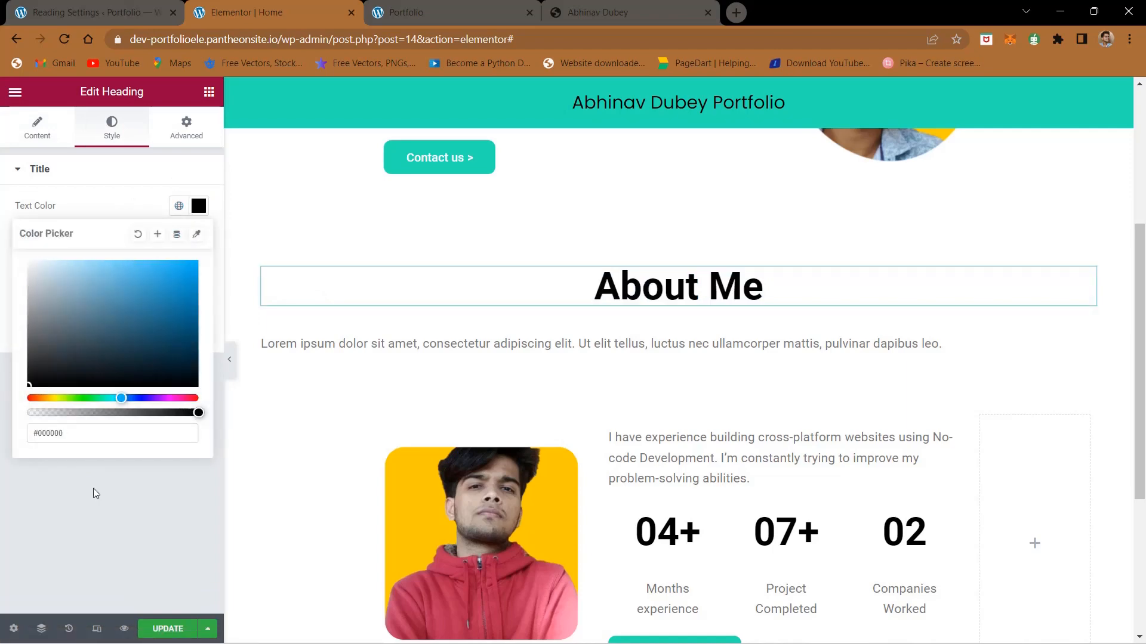
pyautogui.moveTo(93, 488)
pyautogui.mouseDown()
pyautogui.moveTo(182, 201)
pyautogui.moveTo(194, 231)
pyautogui.mouseUp()
pyautogui.click(198, 238)
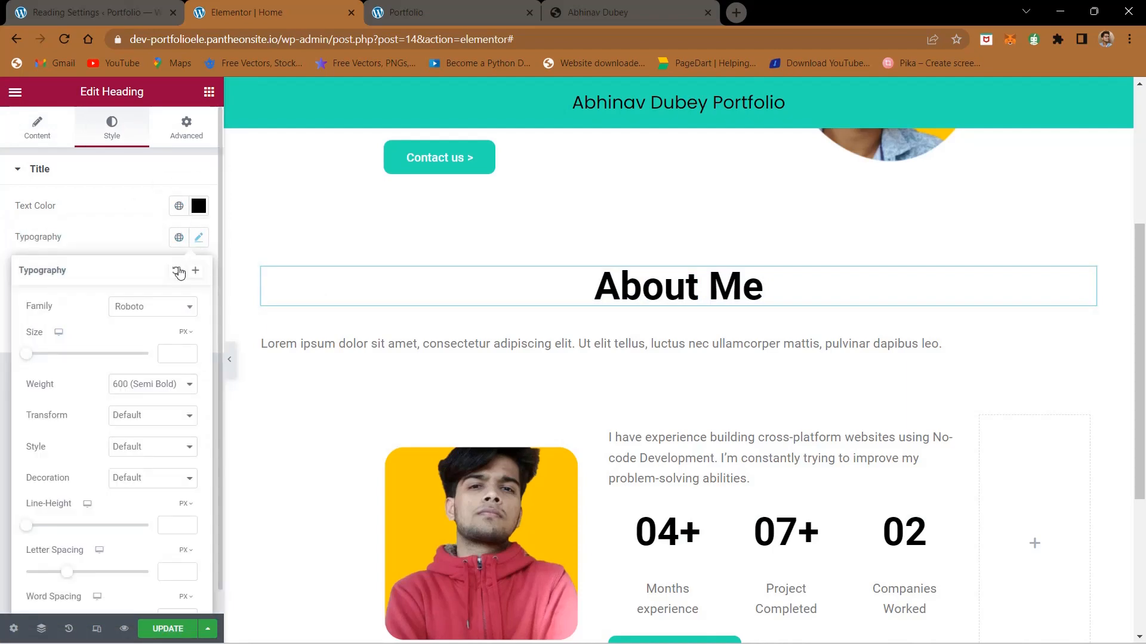
pyautogui.click(168, 352)
pyautogui.write('40')
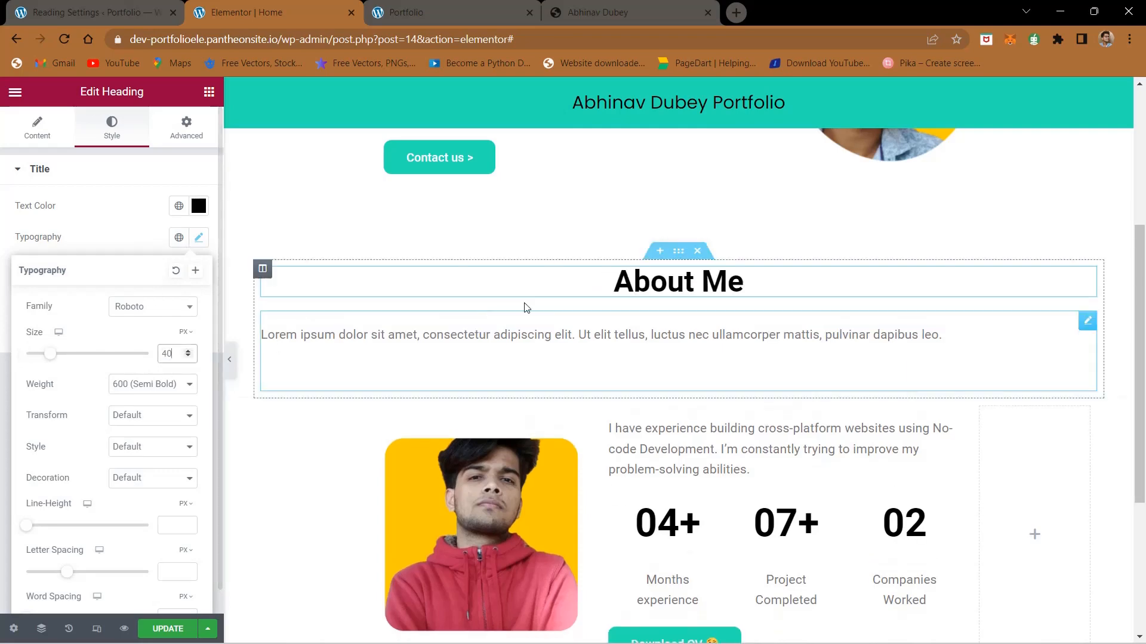
# Step: Replace the placeholder in the text editor below the About Me heading with "My introduction" copied from the finished site
pyautogui.click(596, 325)
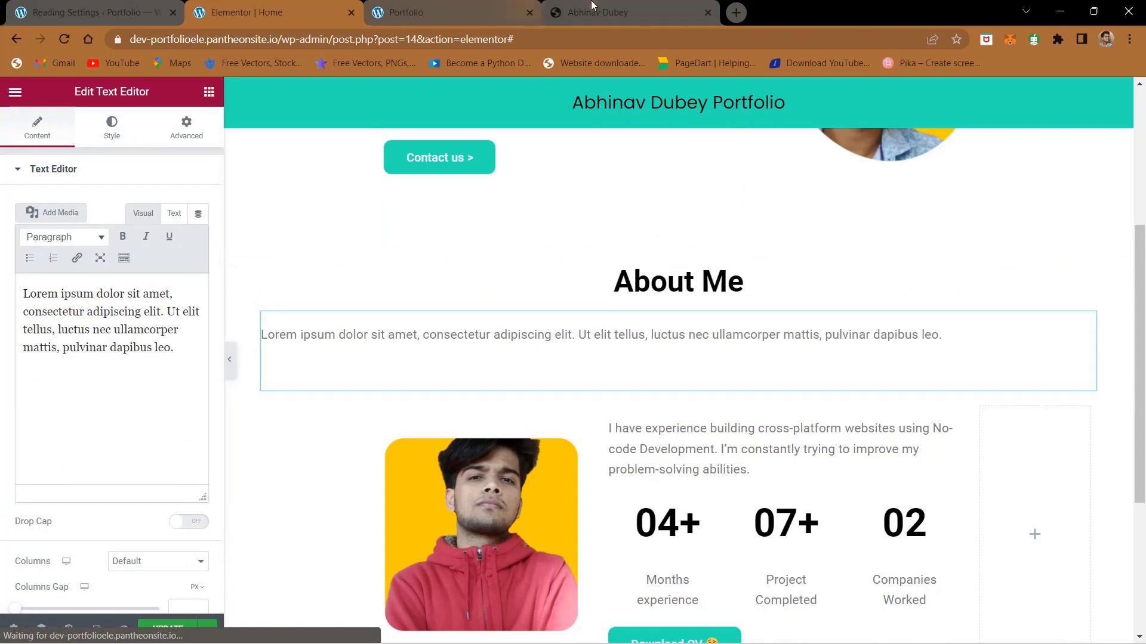
pyautogui.click(592, 7)
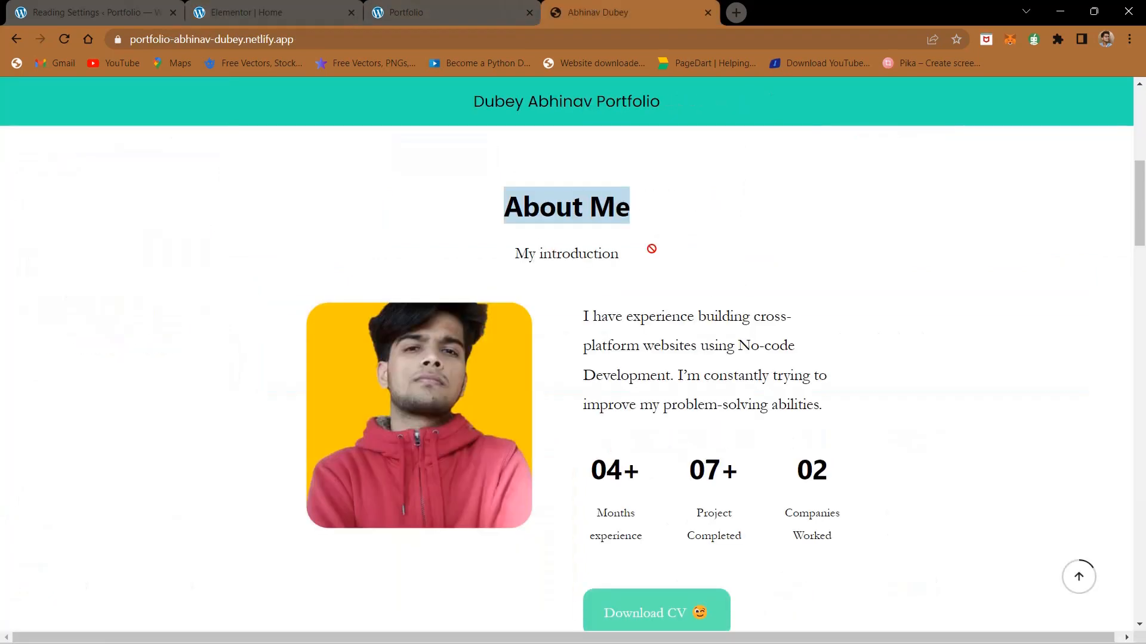
pyautogui.tripleClick(574, 252)
pyautogui.hotkey('ctrl', 'c')
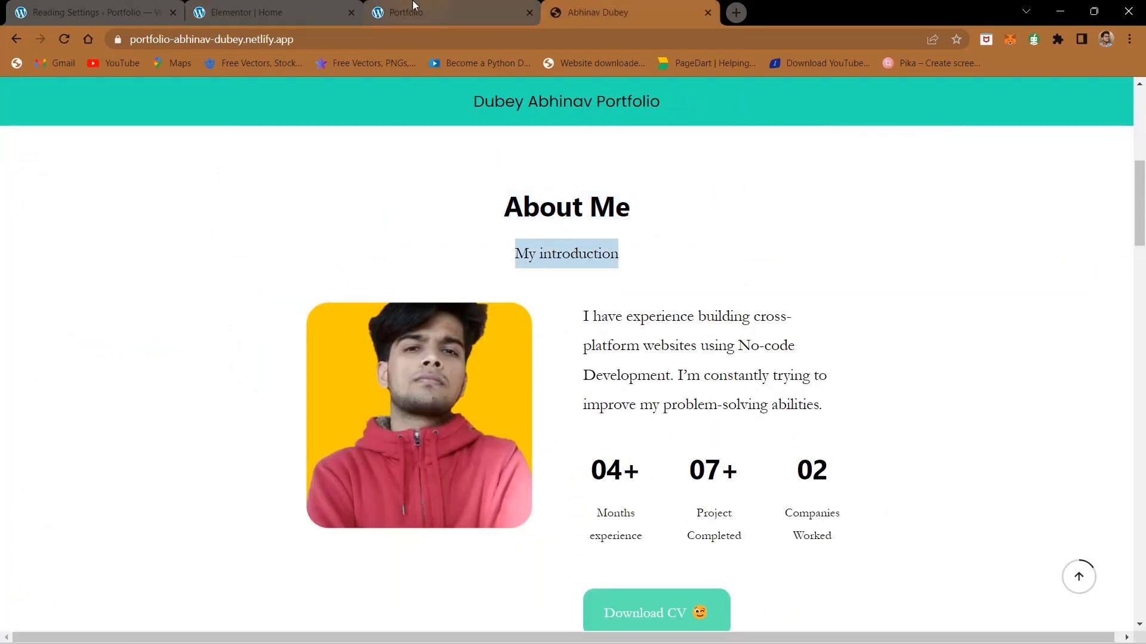
pyautogui.click(251, 10)
pyautogui.tripleClick(131, 337)
pyautogui.hotkey('ctrl', 'v')
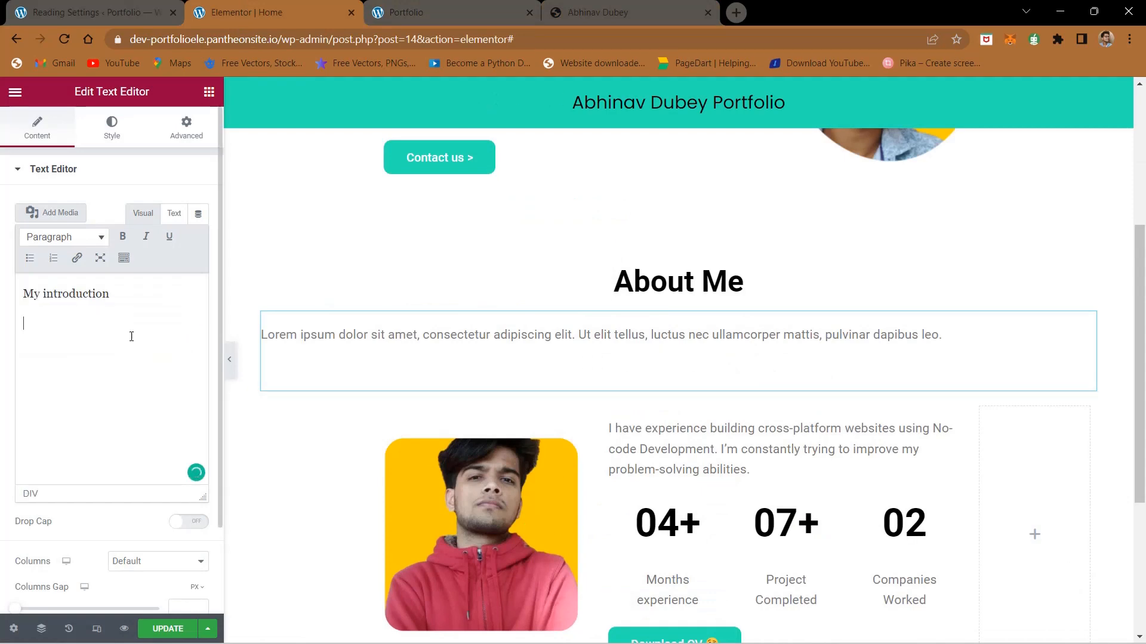
# Step: Centre the "My introduction" text and update the page
pyautogui.click(112, 128)
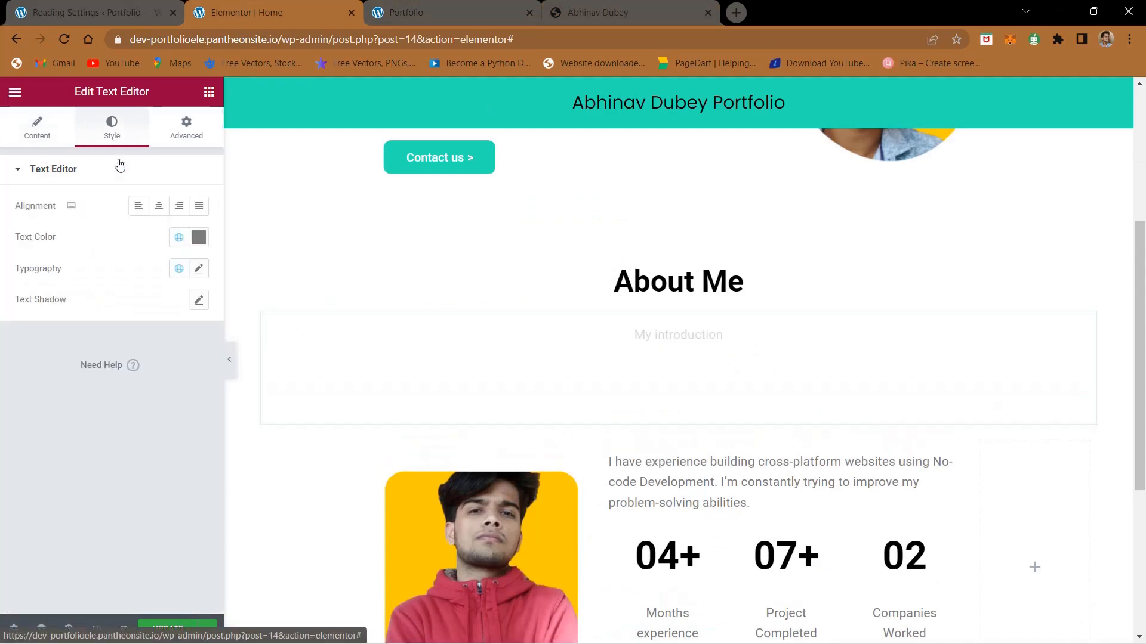
pyautogui.click(156, 209)
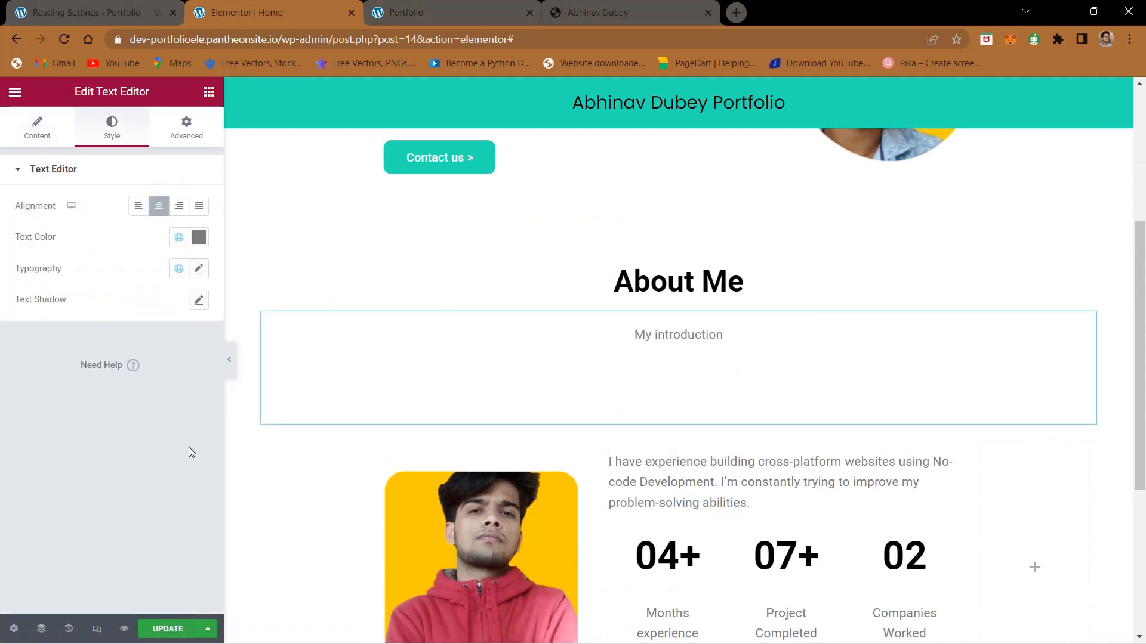
pyautogui.click(169, 630)
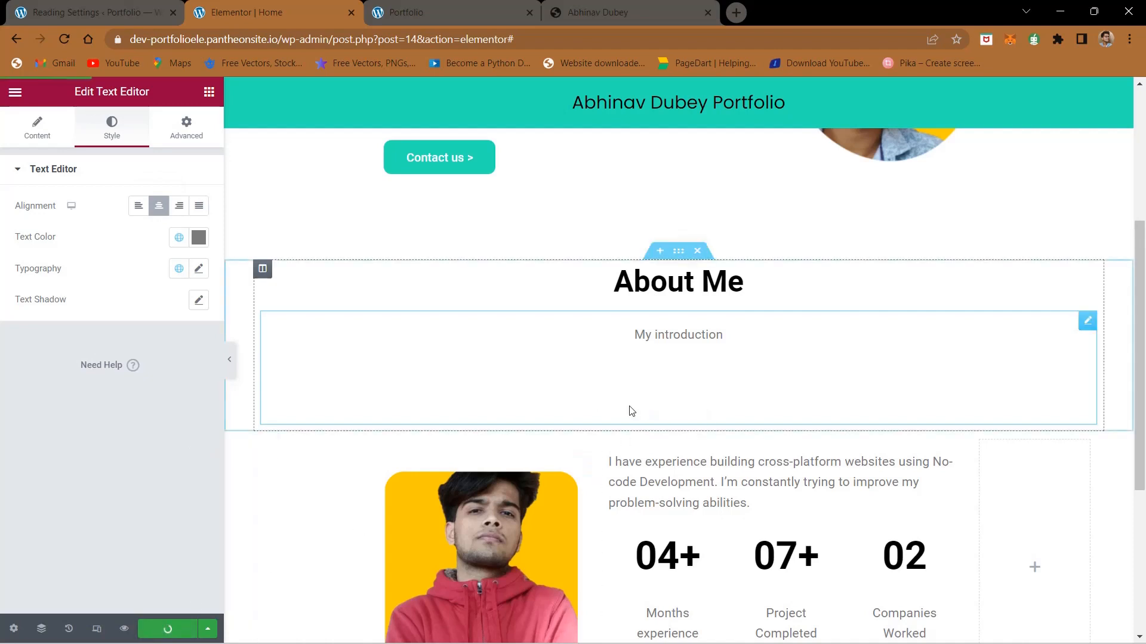
# Step: Unlink the margin values of the portrait and statistics section and set its top margin to -80 px
pyautogui.click(684, 429)
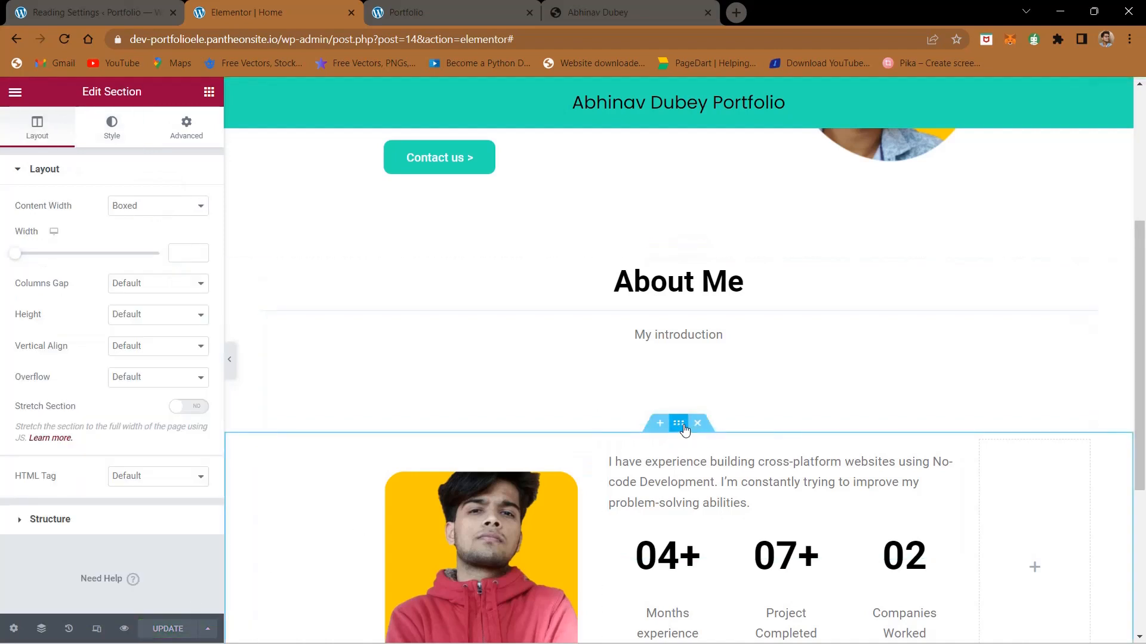
pyautogui.click(187, 126)
pyautogui.click(199, 222)
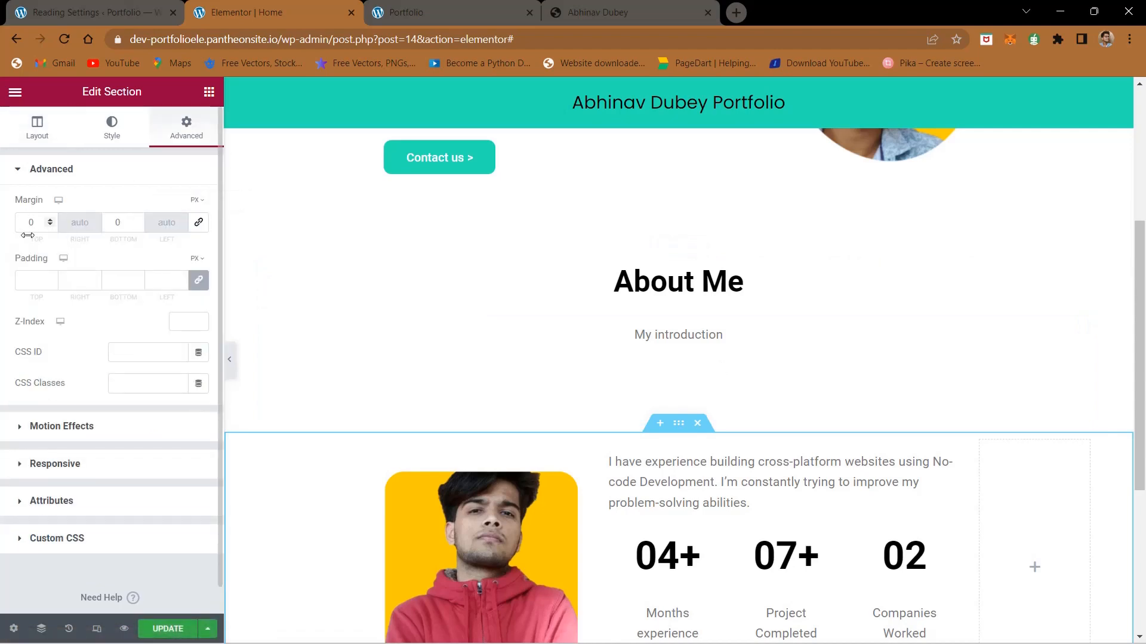
pyautogui.scroll(-5, 30, 227)
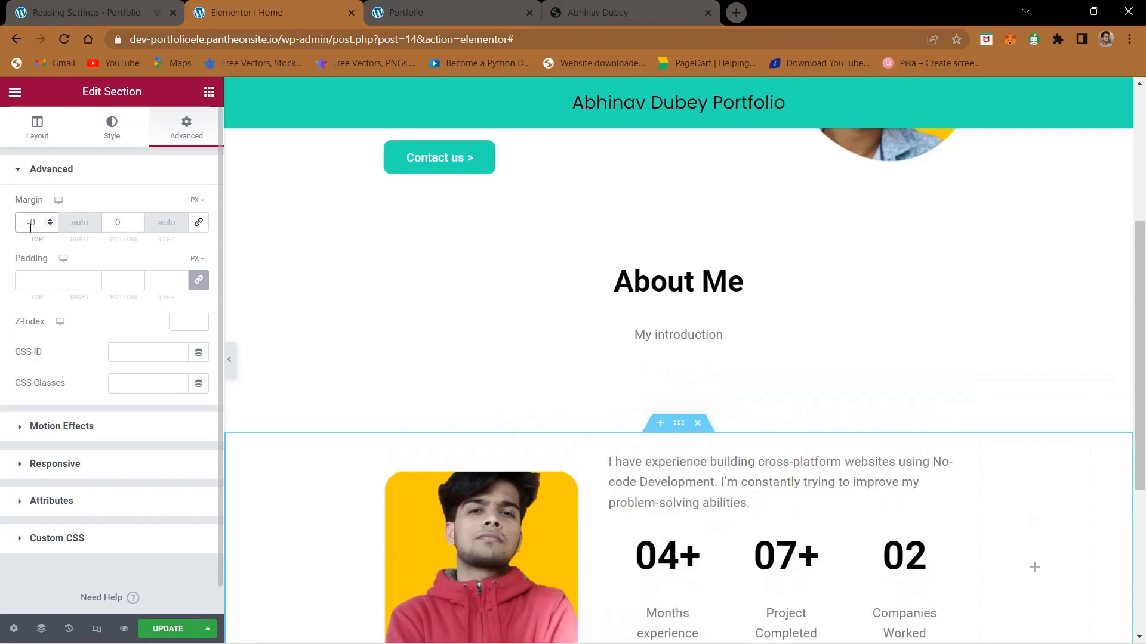
pyautogui.write('8')
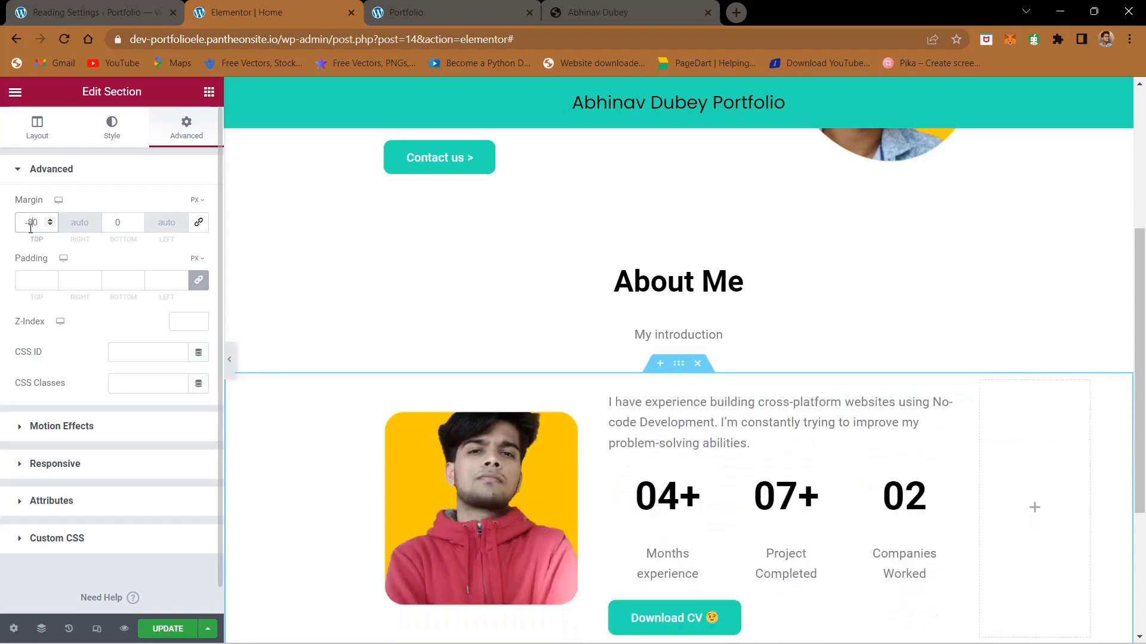
pyautogui.press('BackSpace')
pyautogui.write('6')
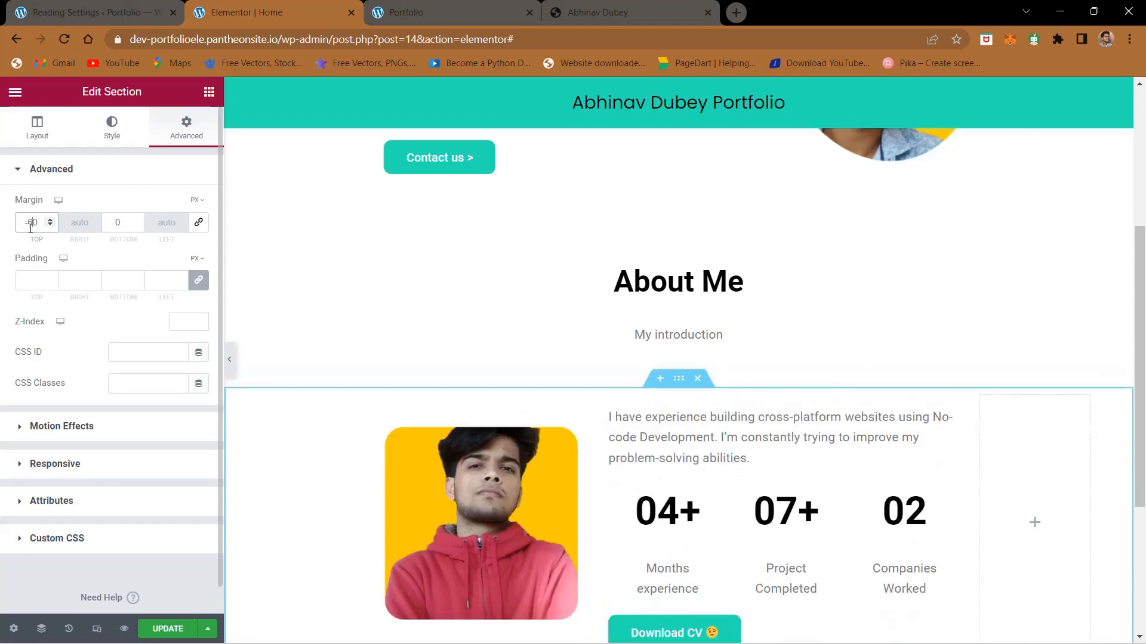
pyautogui.press('BackSpace')
pyautogui.write('7')
pyautogui.press('BackSpace')
pyautogui.write('8')
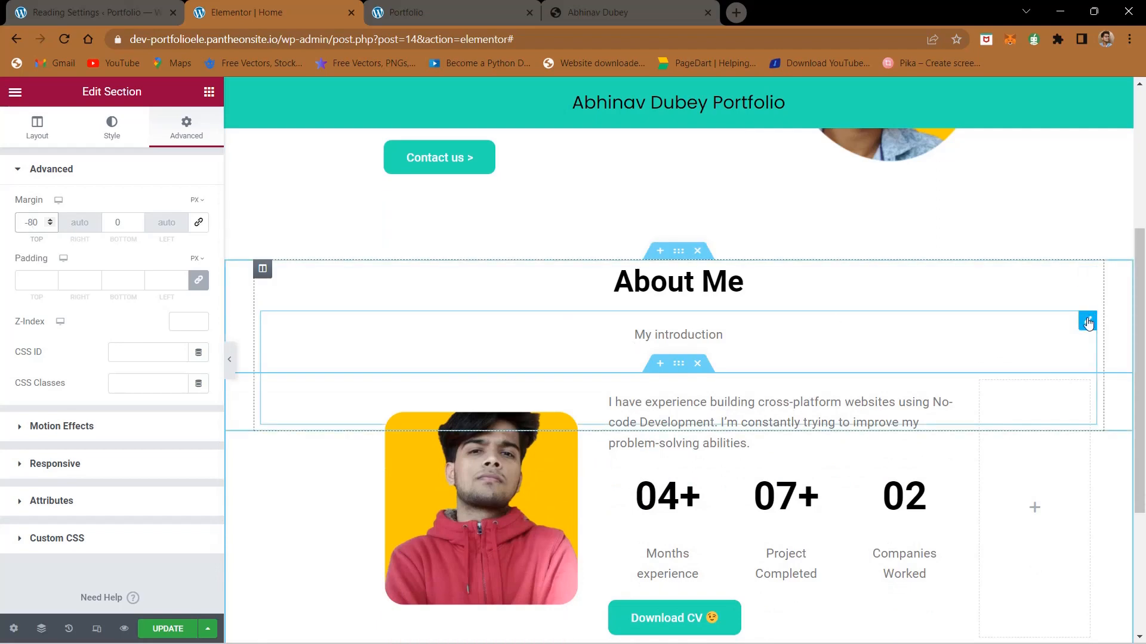
# Step: Set the "My introduction" text's top margin to -30 px with the margin values unlinked, and update the page
pyautogui.click(1092, 320)
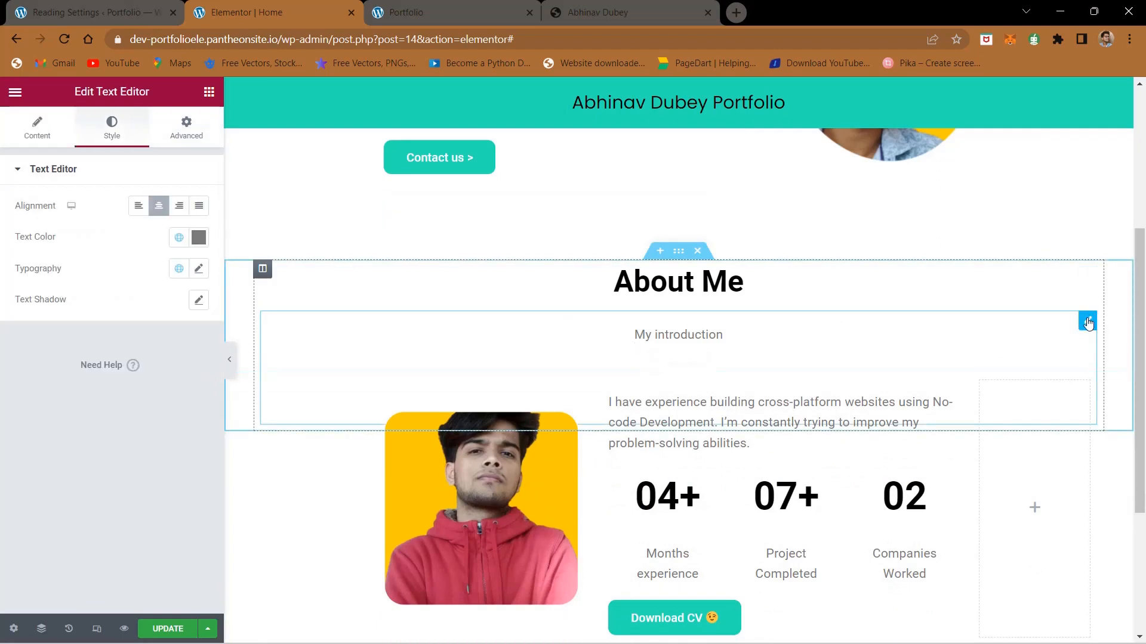
pyautogui.click(186, 124)
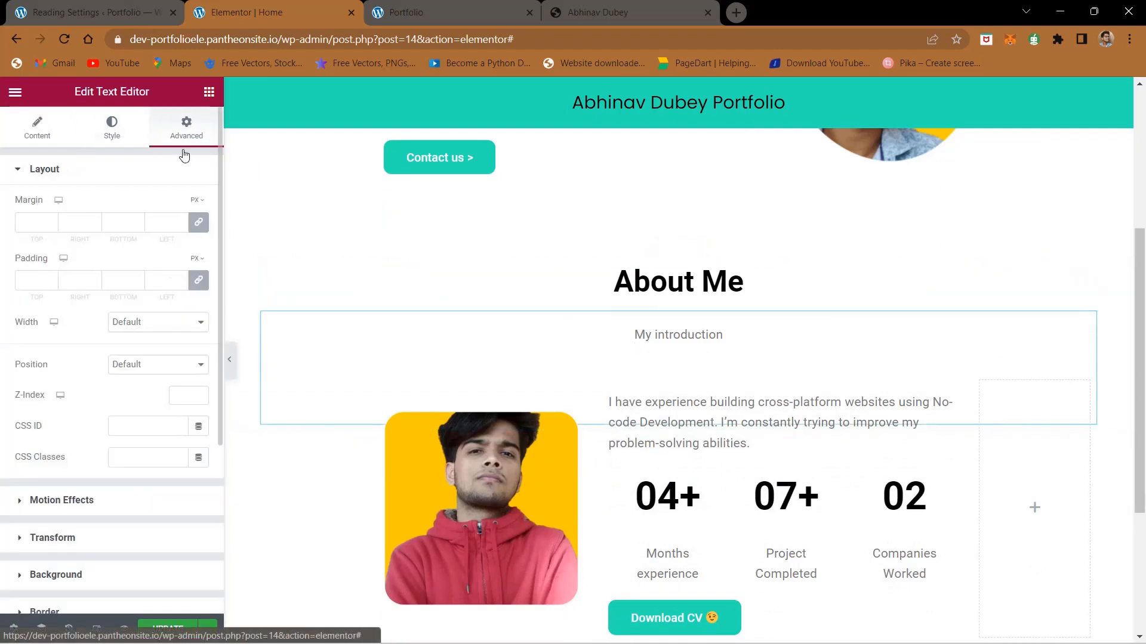
pyautogui.click(28, 228)
pyautogui.write('-5')
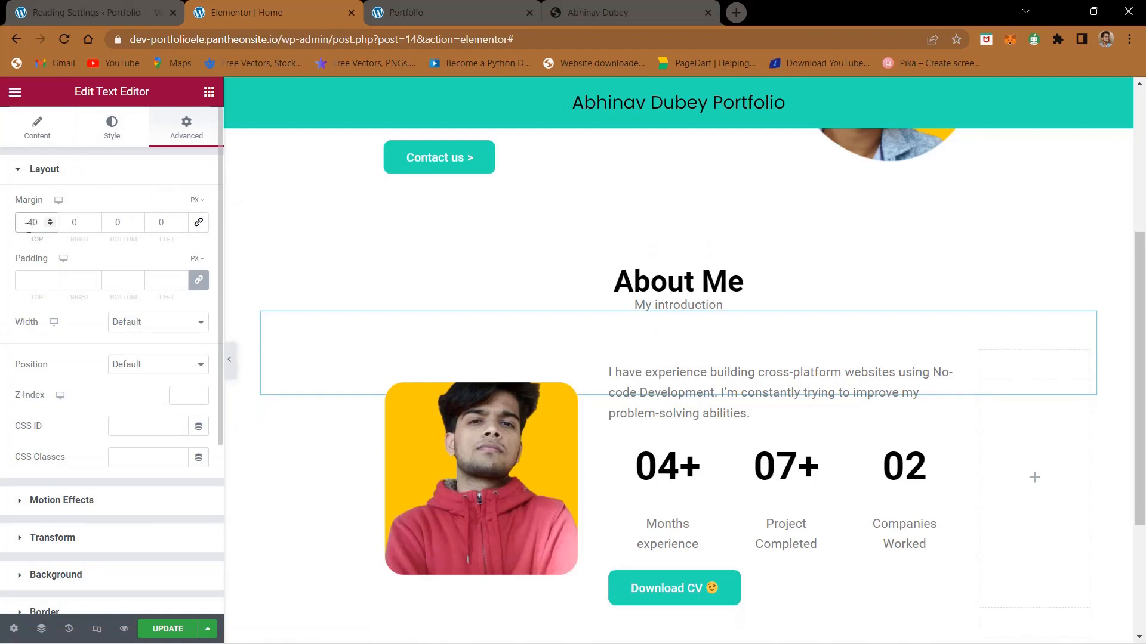
pyautogui.press('BackSpace')
pyautogui.write('3')
pyautogui.press('BackSpace')
pyautogui.write('2')
pyautogui.press('BackSpace')
pyautogui.write('3')
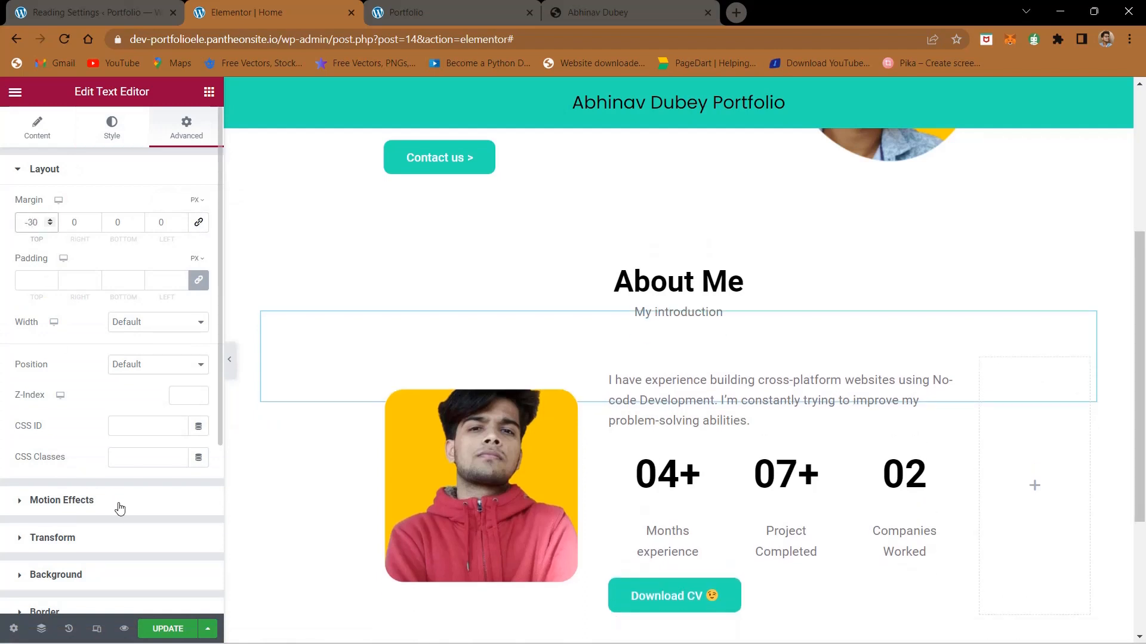
pyautogui.click(168, 629)
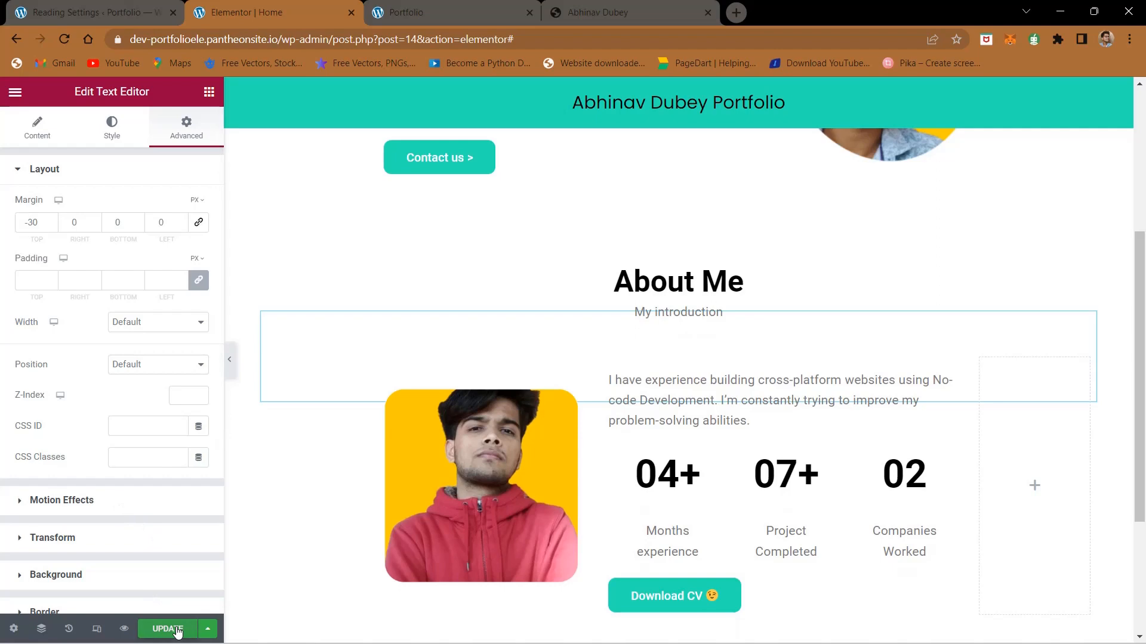
# Step: Reload the live portfolio page and compare its About Me section with the finished site
pyautogui.click(487, 5)
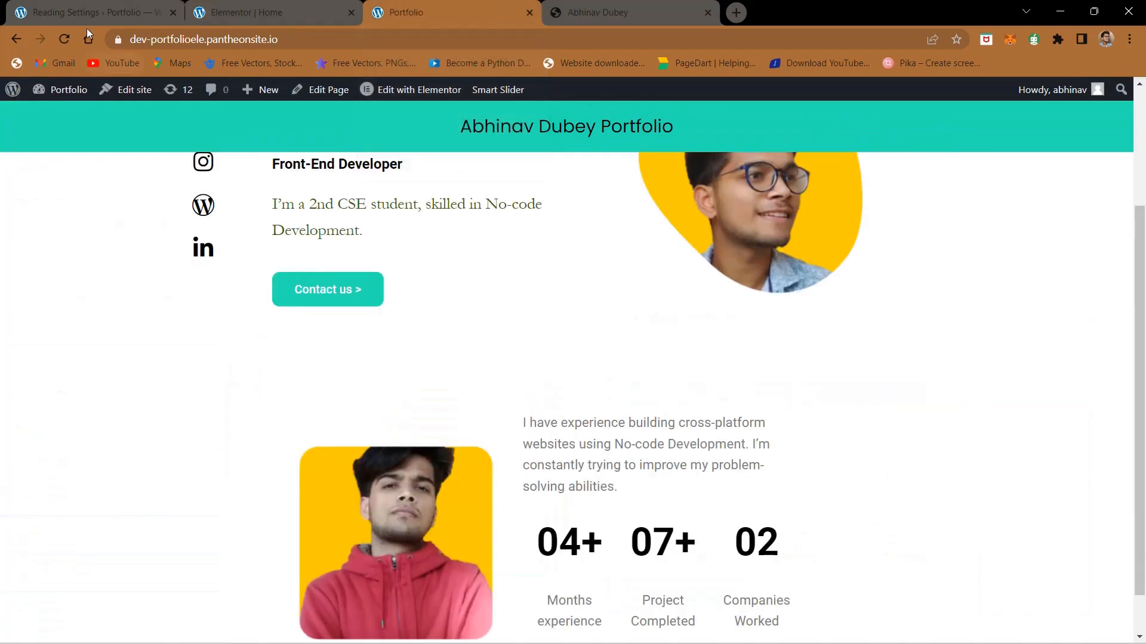
pyautogui.click(59, 38)
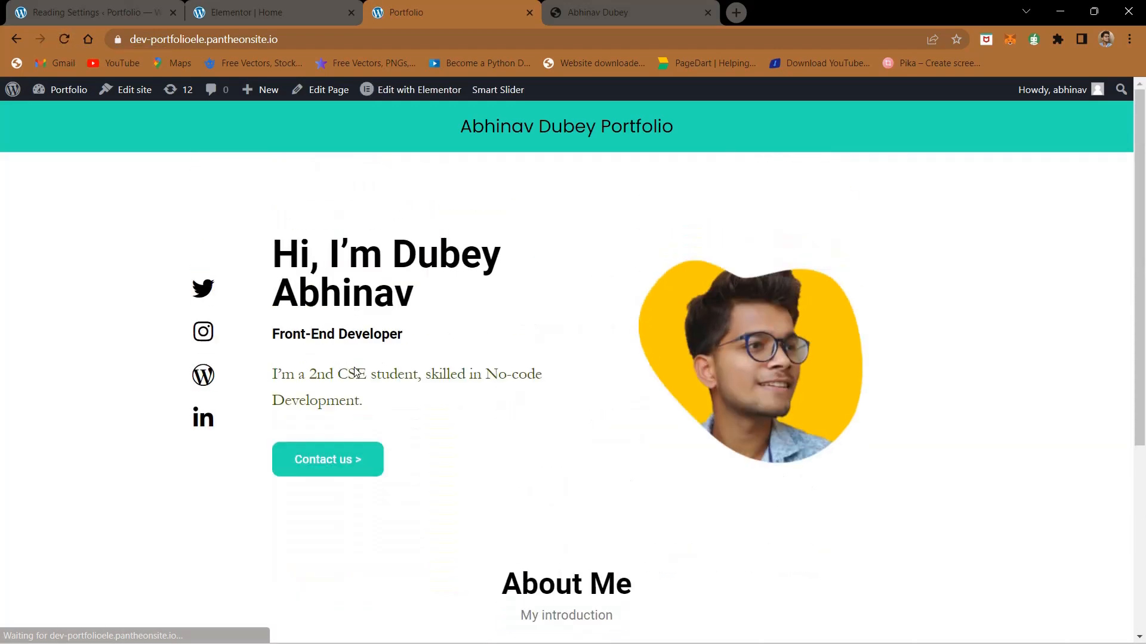
pyautogui.scroll(-5, 357, 371)
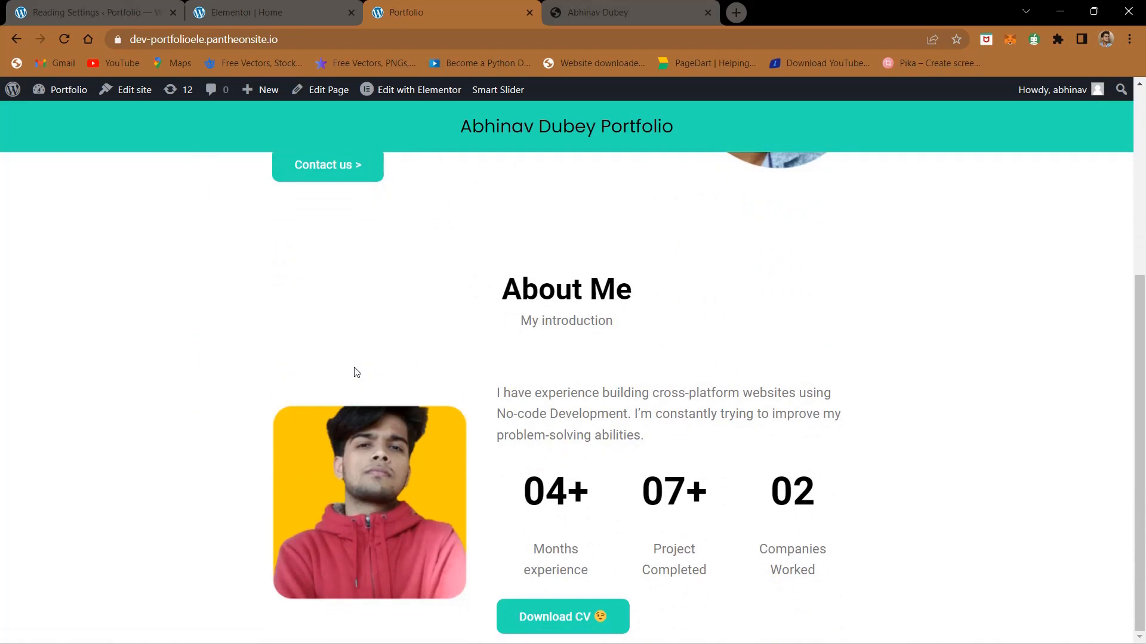
pyautogui.click(563, 6)
pyautogui.click(399, 7)
pyautogui.click(248, 8)
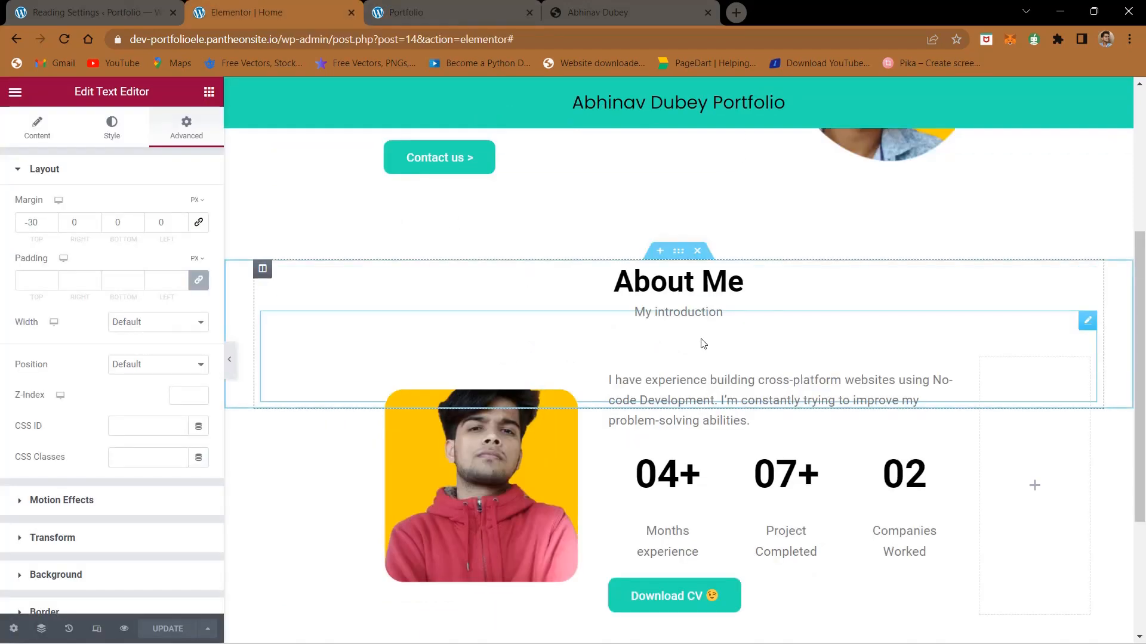
# Step: Set the portrait and statistics section's top margin to -100 px and update the page
pyautogui.click(678, 341)
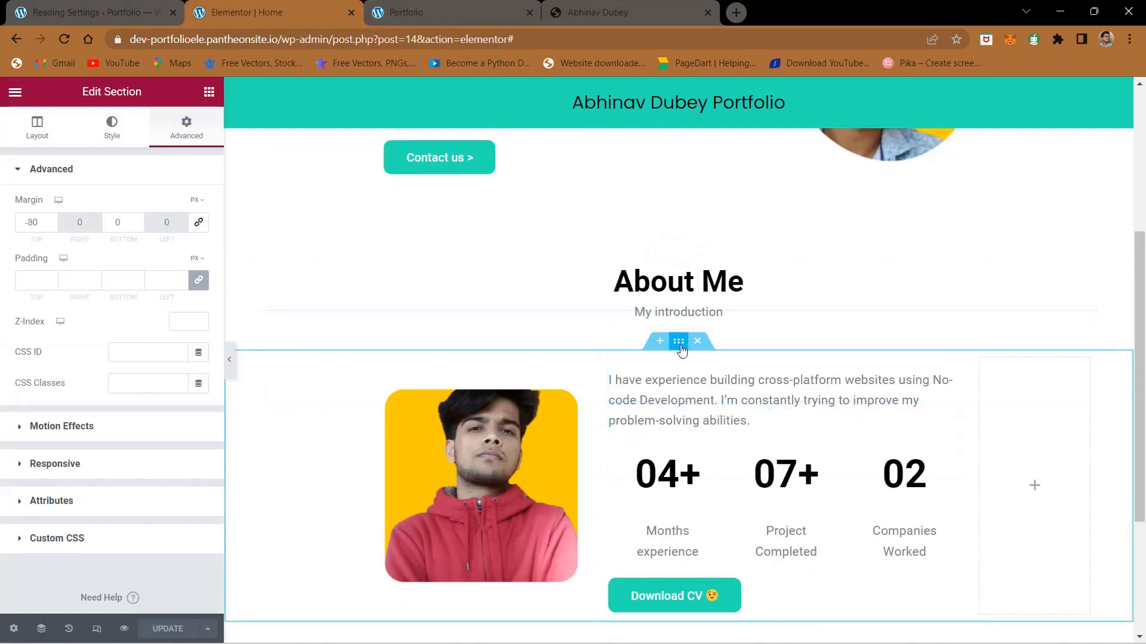
pyautogui.click(33, 222)
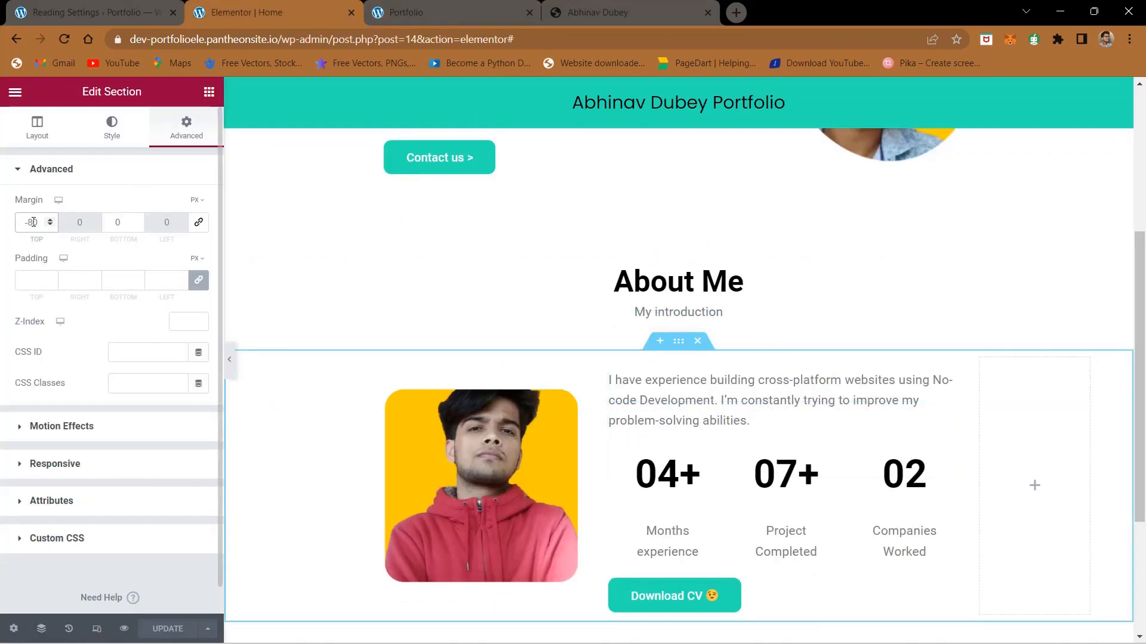
pyautogui.press('BackSpace')
pyautogui.write('100')
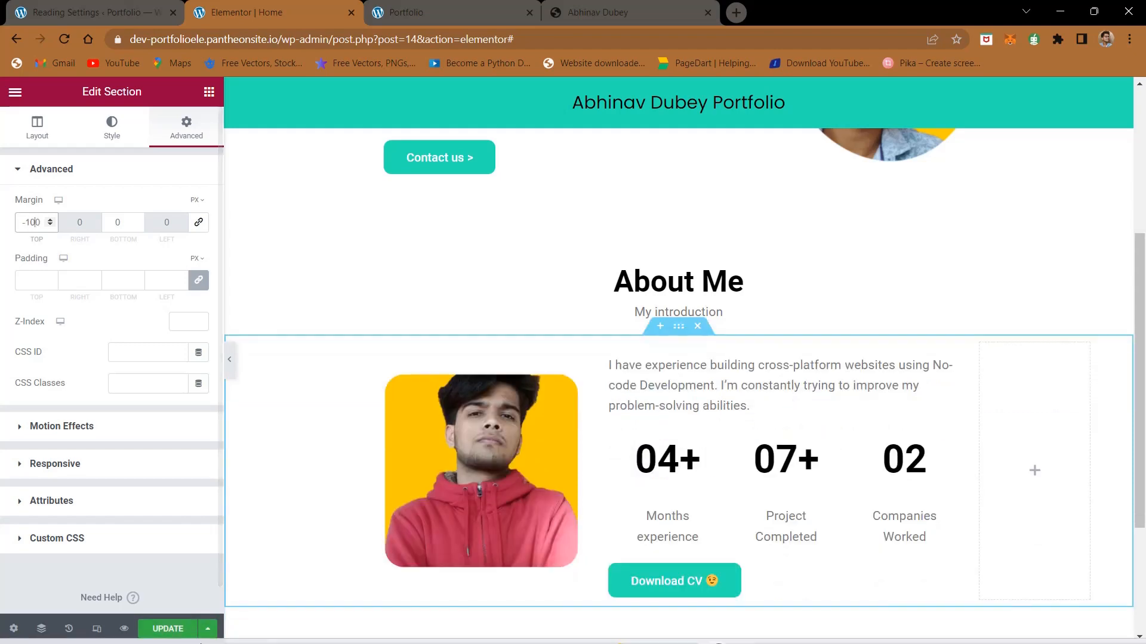
pyautogui.click(169, 634)
pyautogui.click(169, 633)
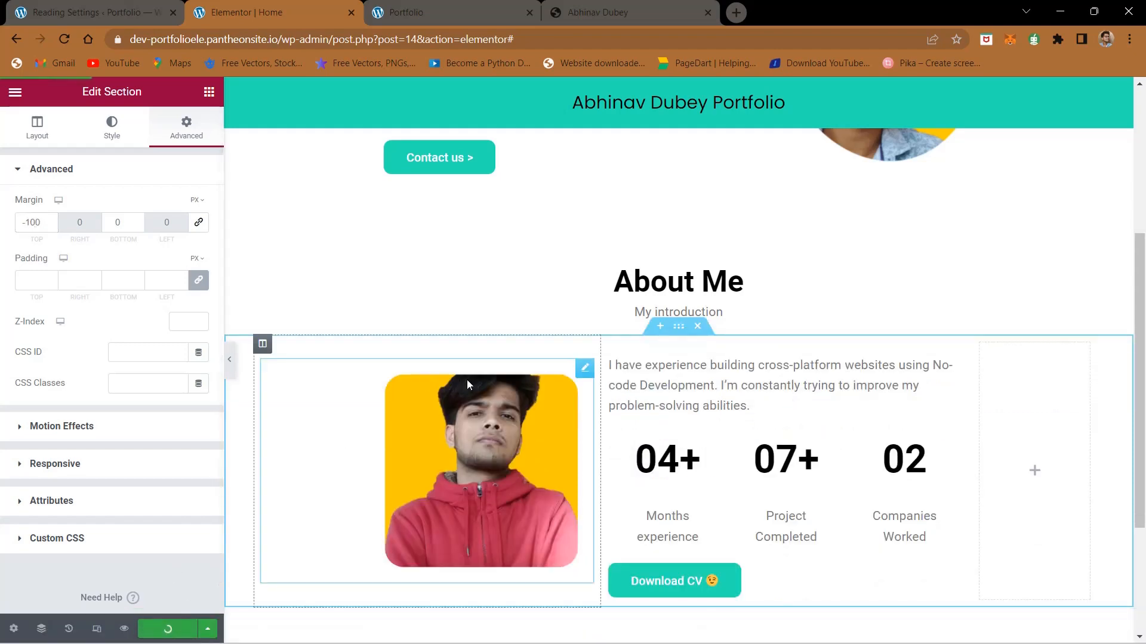
# Step: Check the spacing on the finished site and insert a single-column section containing a Spacer widget above the About Me heading section
pyautogui.moveTo(604, 6); pyautogui.dragTo(530, 482)
pyautogui.moveTo(64, 477); pyautogui.dragTo(603, 12)
pyautogui.scroll(8, 557, 415)
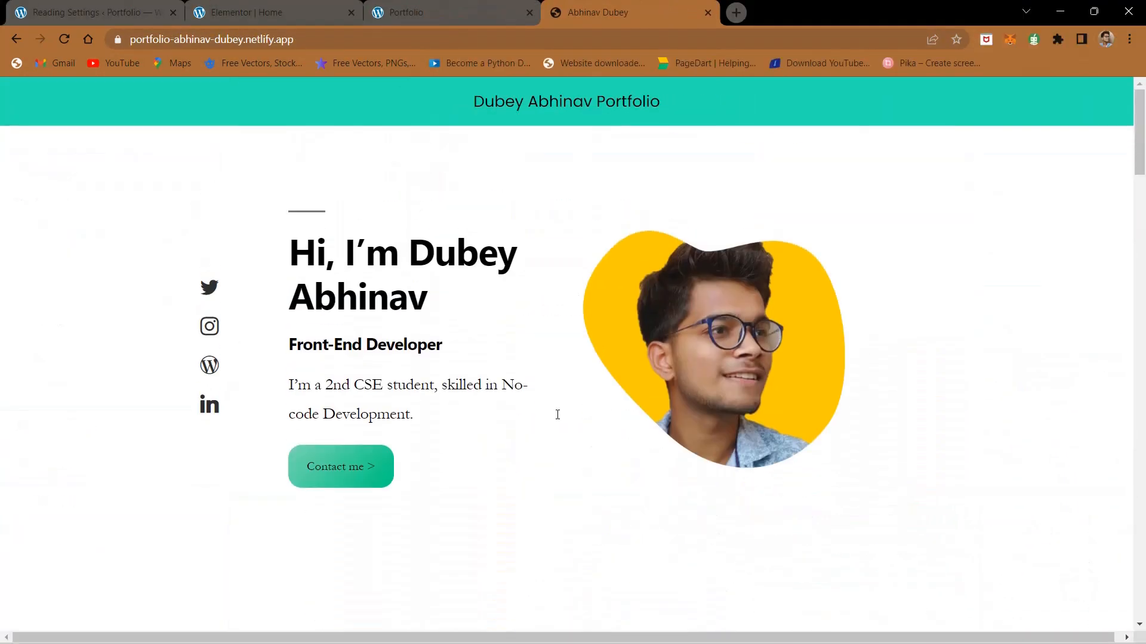
pyautogui.click(256, 12)
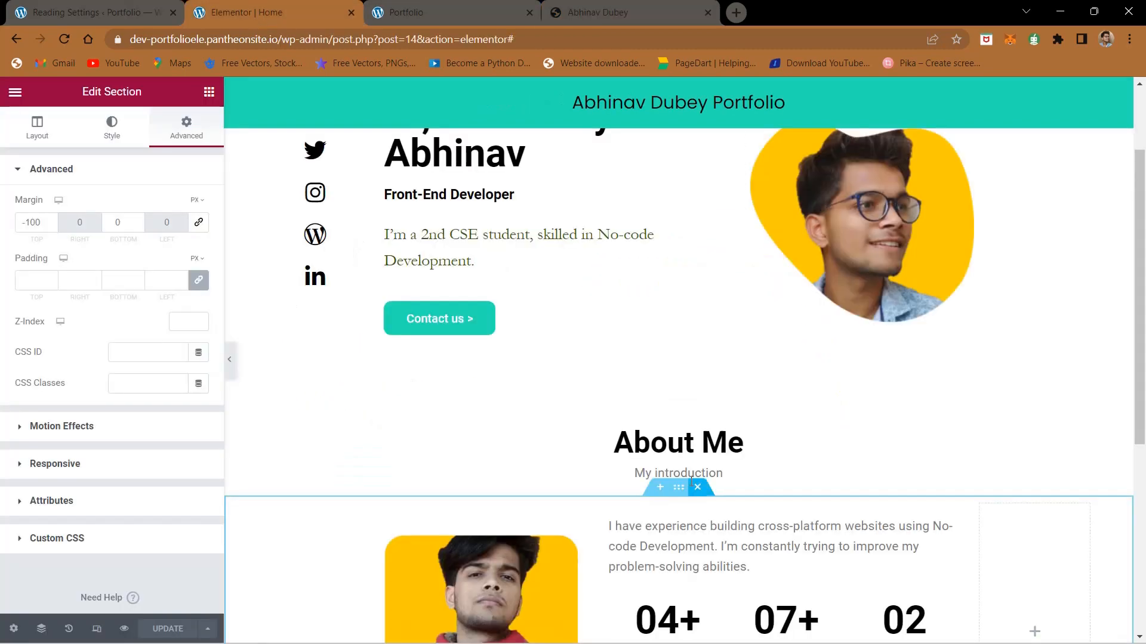
pyautogui.click(660, 413)
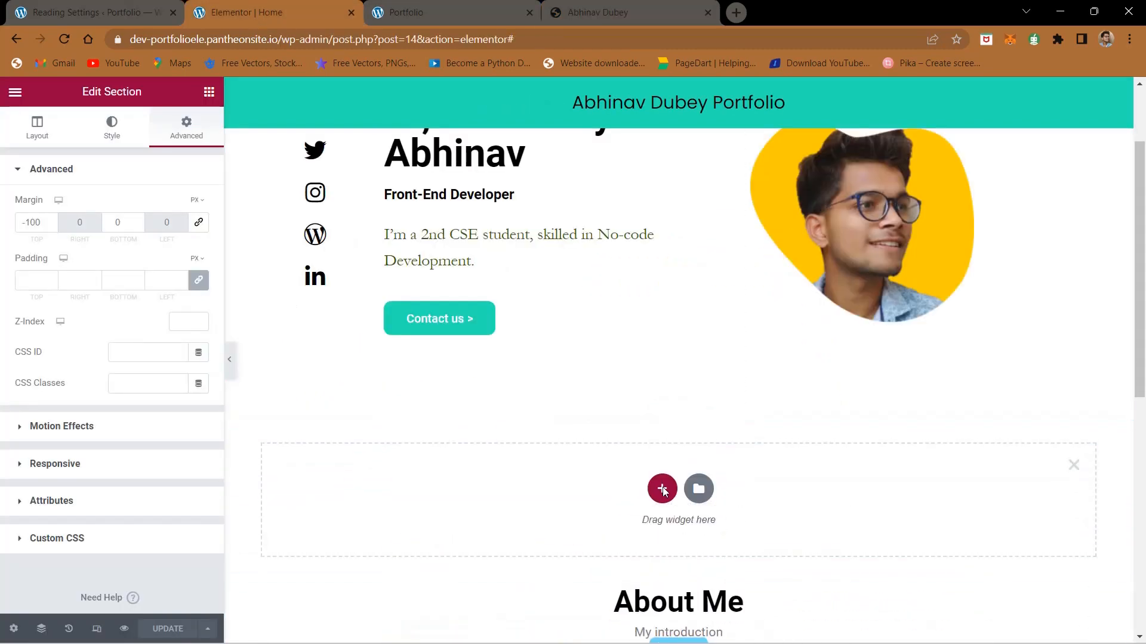
pyautogui.click(661, 488)
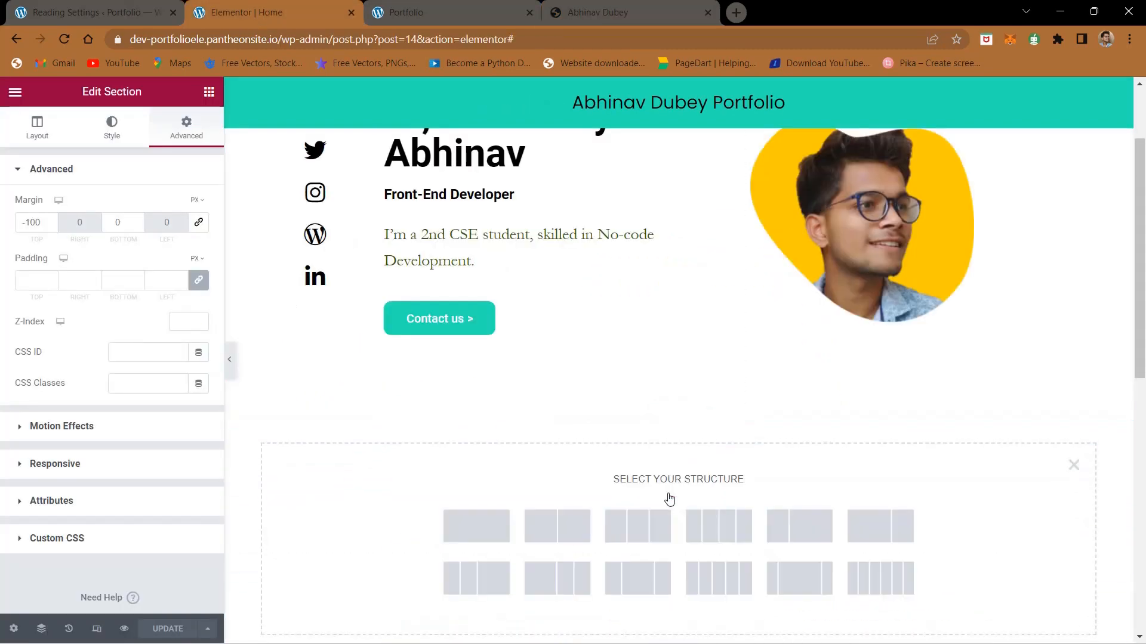
pyautogui.click(479, 537)
pyautogui.click(209, 92)
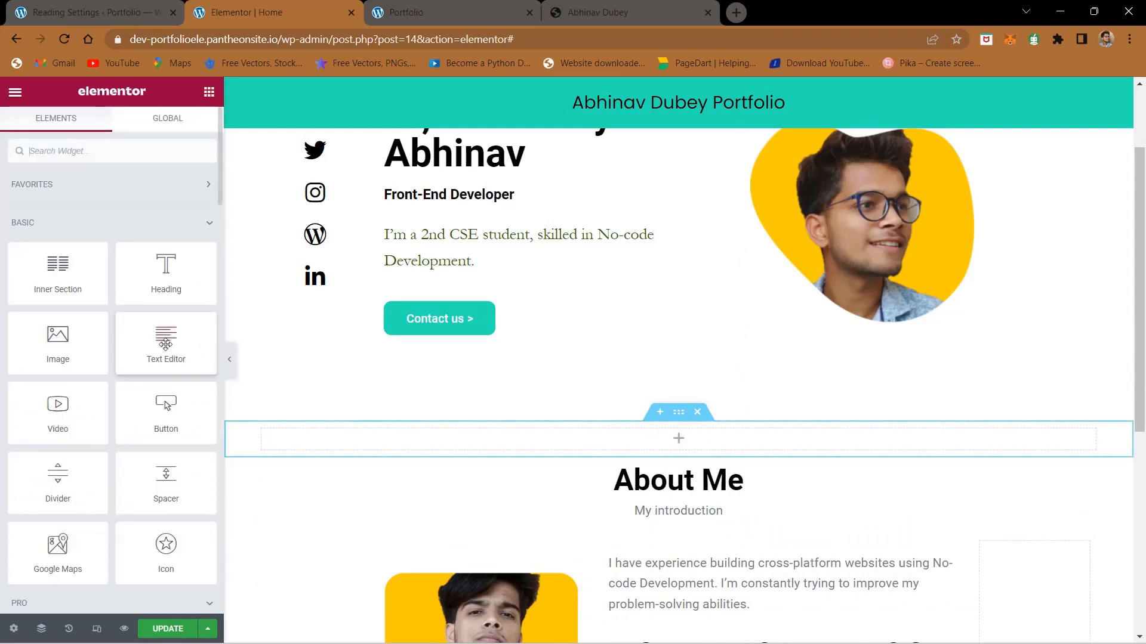
pyautogui.moveTo(166, 477); pyautogui.dragTo(694, 456)
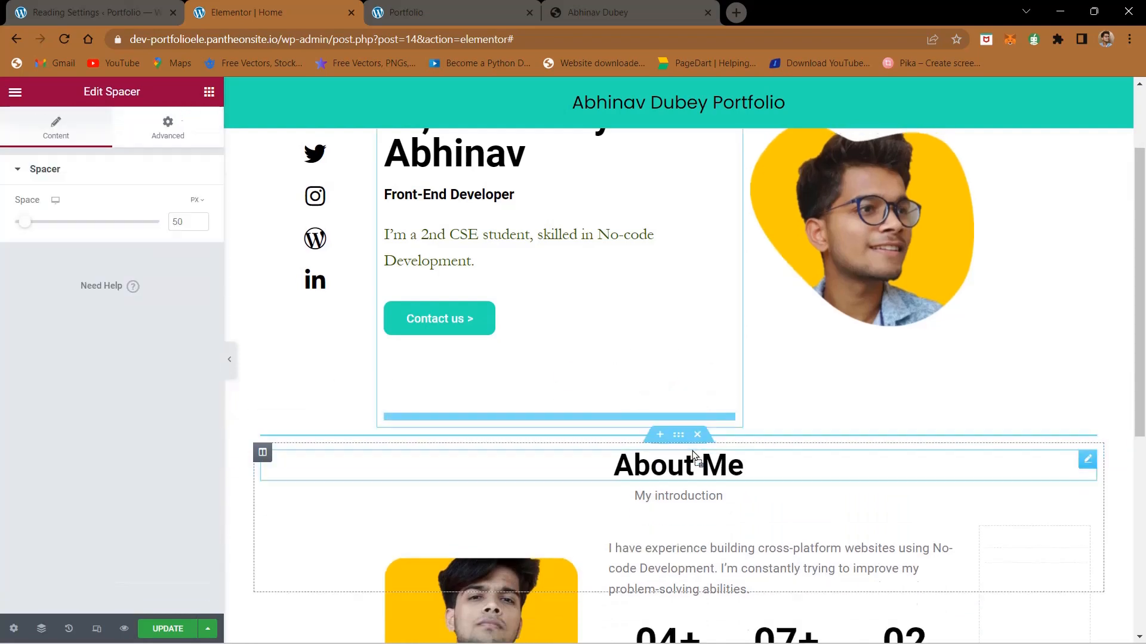
# Step: Check the spacing on the live page, set the new spacer's height to 80 px and update the page
pyautogui.click(424, 12)
pyautogui.scroll(5, 433, 417)
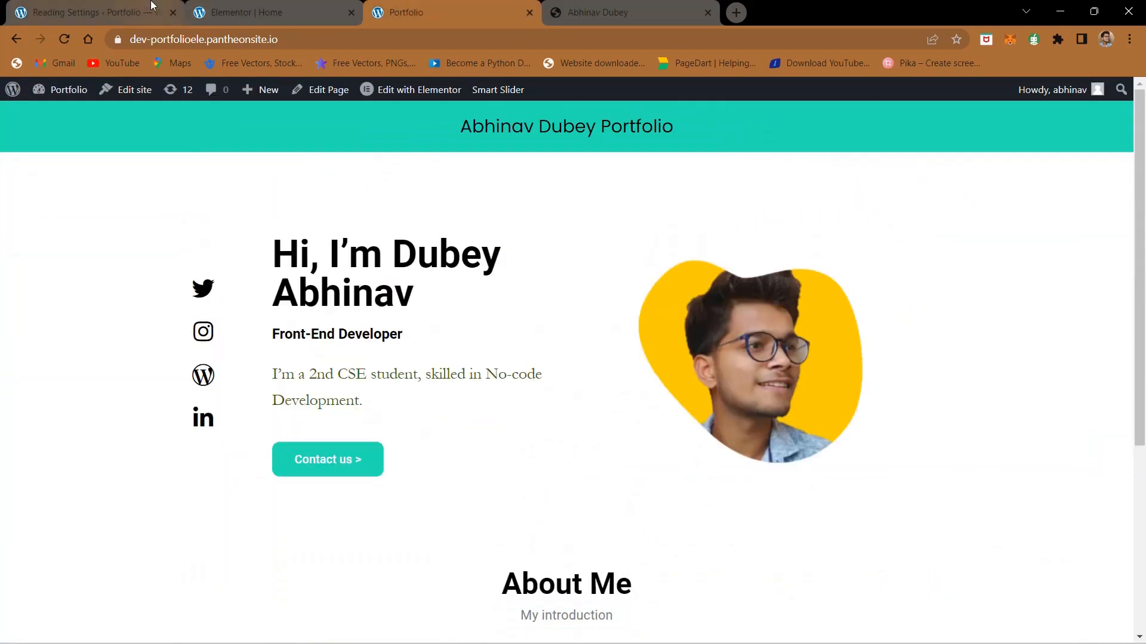
pyautogui.click(149, 12)
pyautogui.click(293, 6)
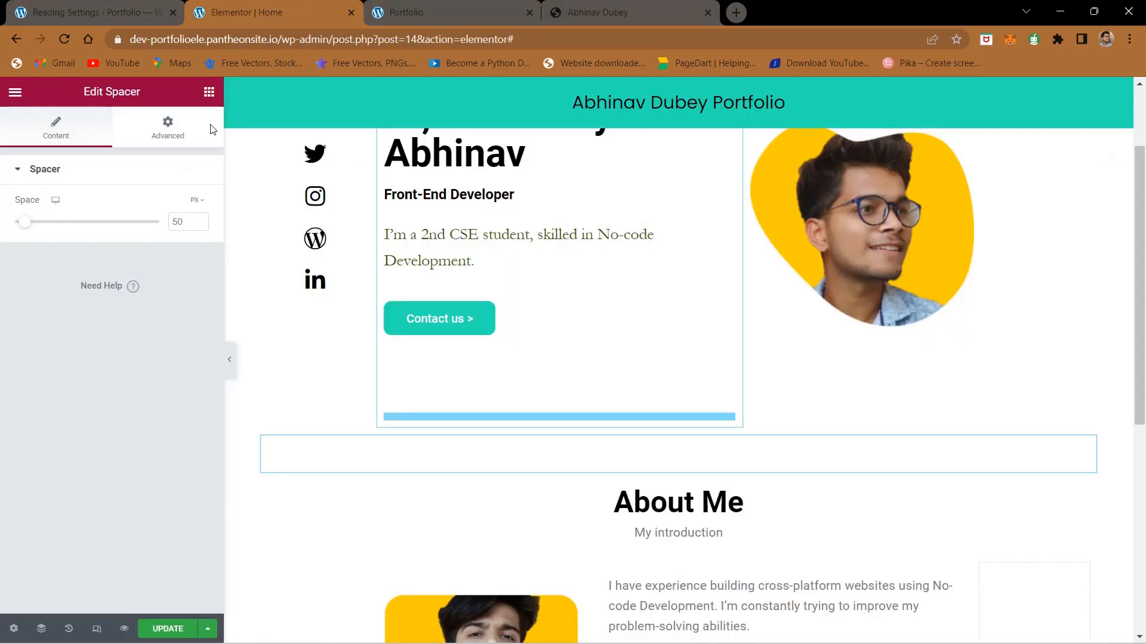
pyautogui.click(175, 222)
pyautogui.press('BackSpace')
pyautogui.write('8')
pyautogui.click(168, 629)
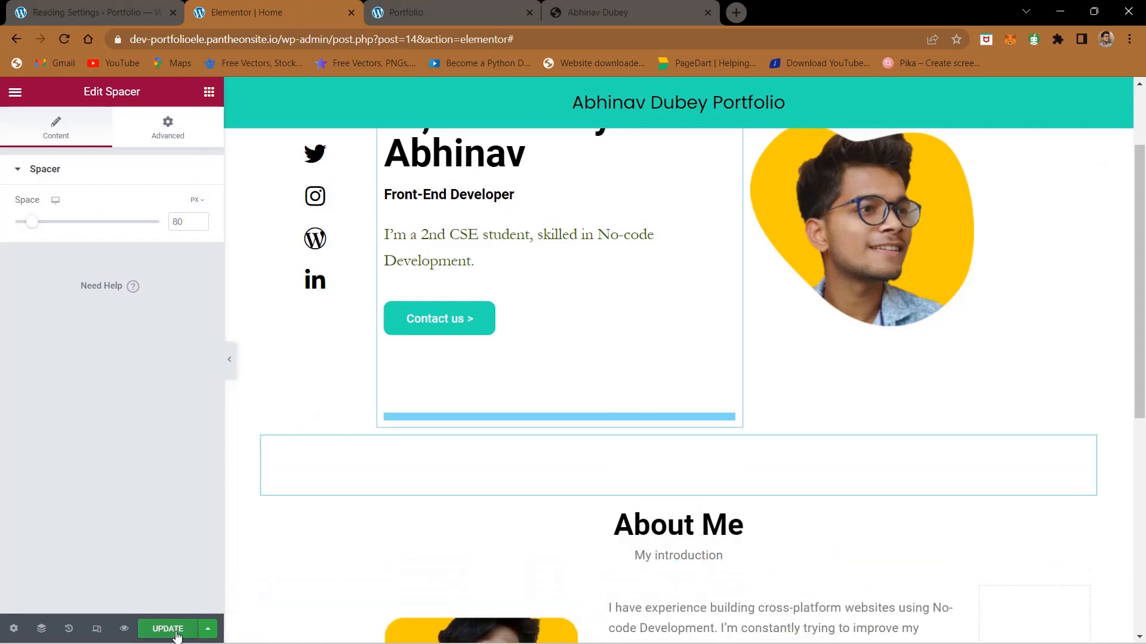
# Step: Reload the live portfolio page to check the spacing above the About Me section
pyautogui.scroll(2, 567, 452)
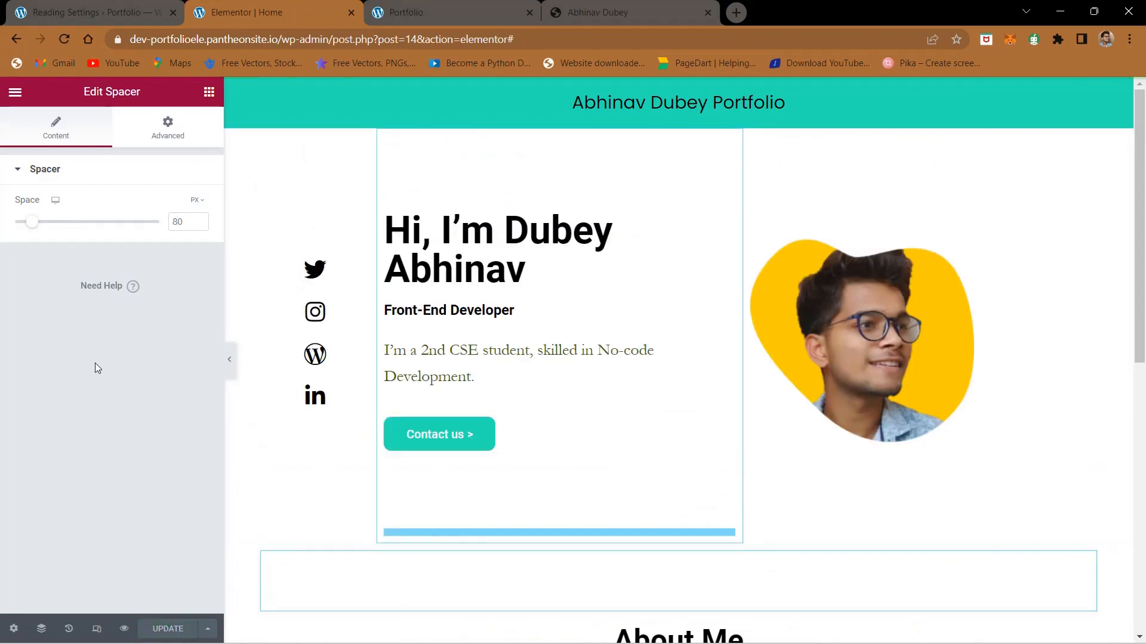
pyautogui.click(421, 12)
pyautogui.click(64, 42)
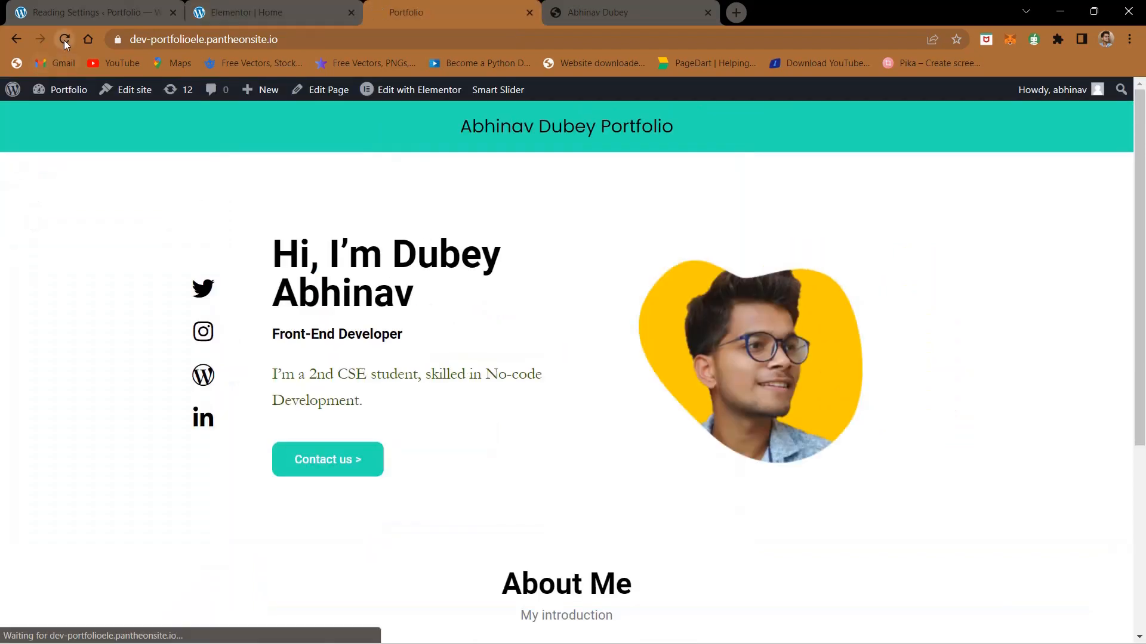
# Step: Review the Skills, Qualification, Projects, Contact Me and footer sections of the finished site
pyautogui.click(627, 8)
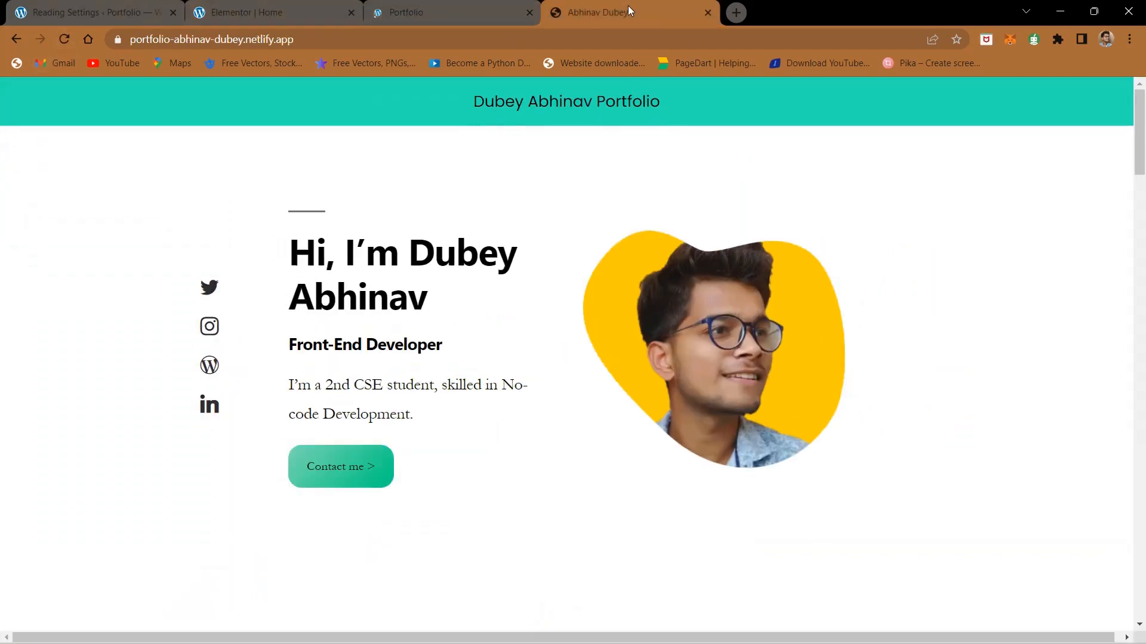
pyautogui.scroll(-15, 505, 275)
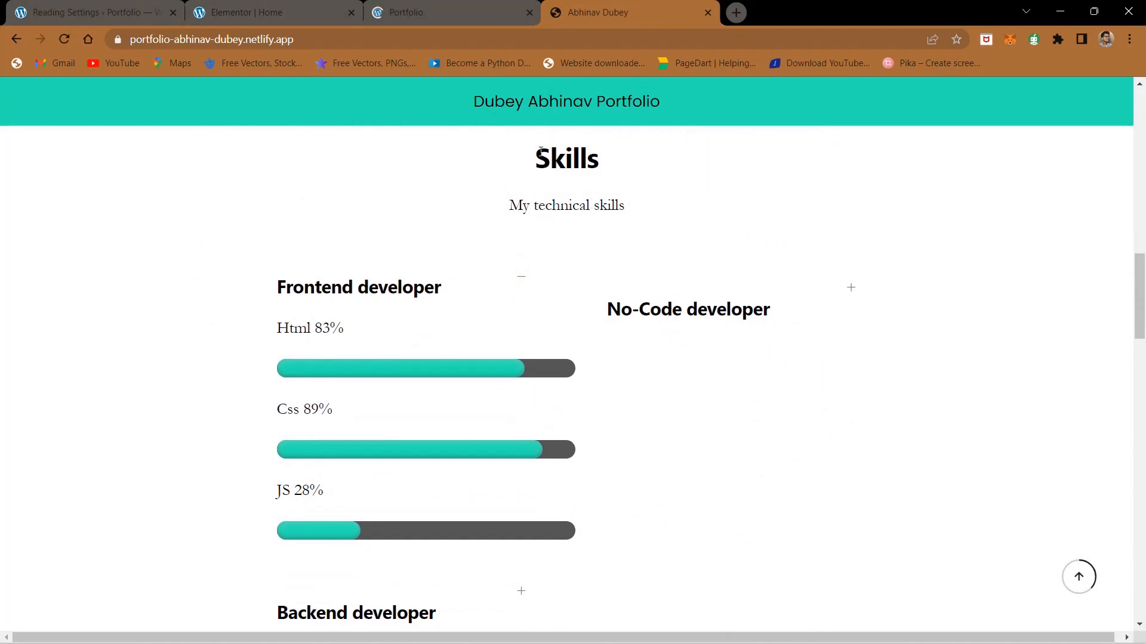
pyautogui.moveTo(355, 364); pyautogui.dragTo(595, 359)
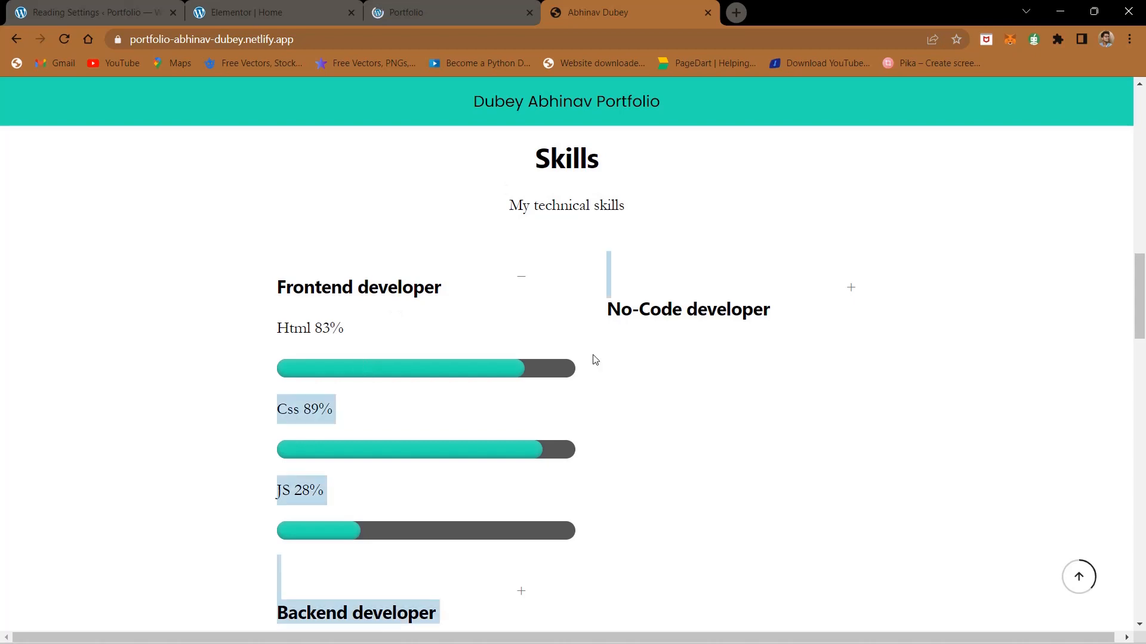
pyautogui.click(594, 397)
pyautogui.scroll(-10, 595, 397)
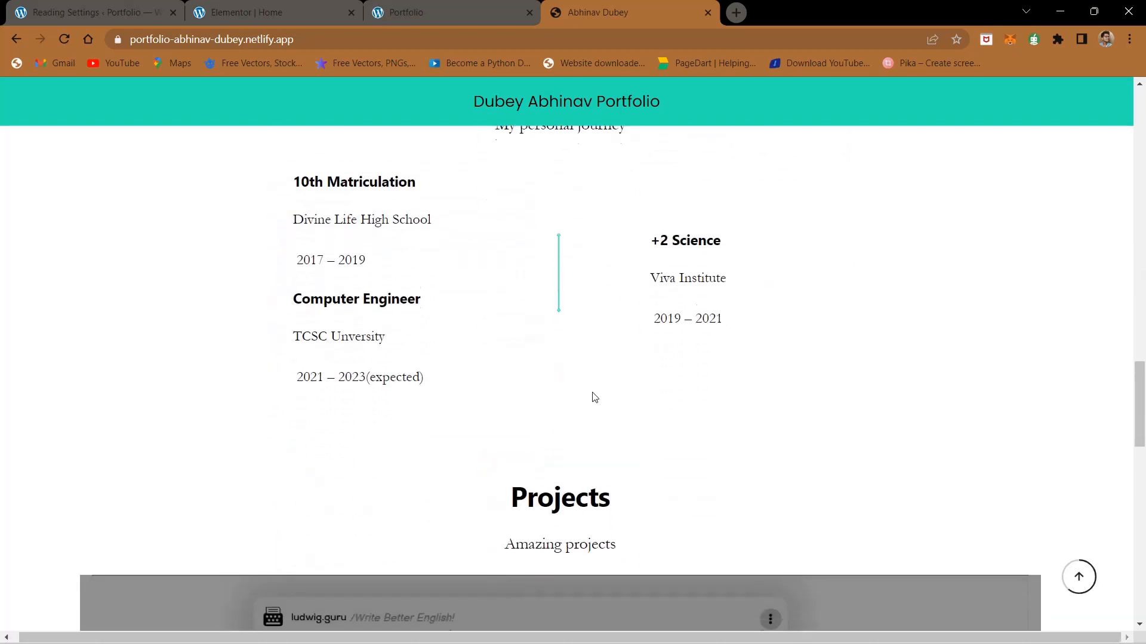
pyautogui.scroll(-10, 595, 397)
pyautogui.scroll(18, 590, 396)
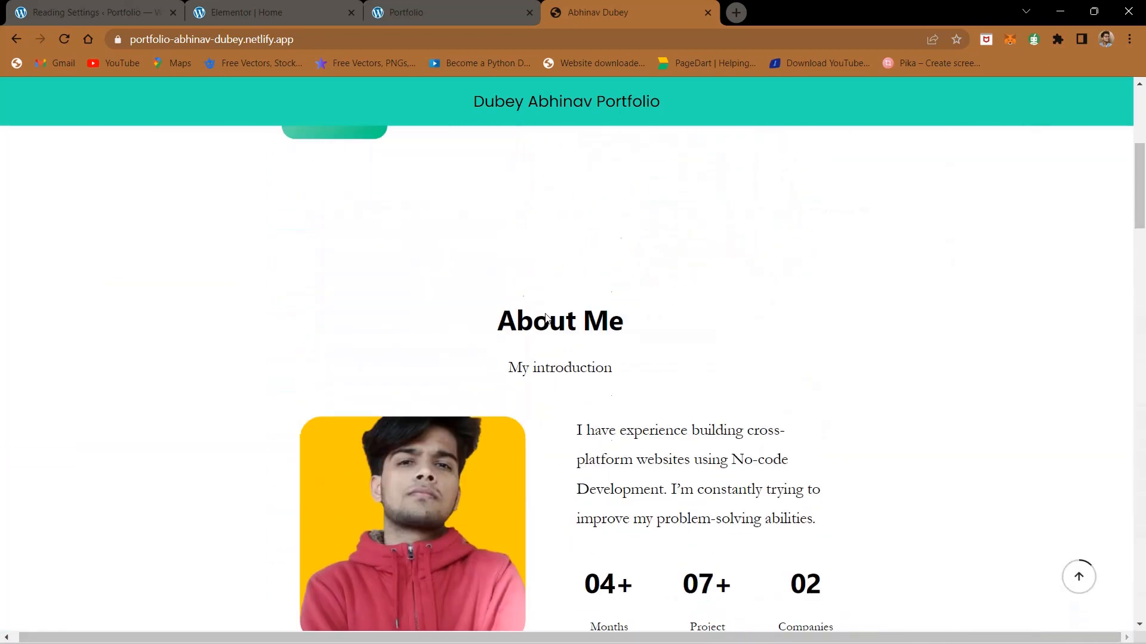
pyautogui.scroll(6, 545, 318)
pyautogui.scroll(-15, 501, 353)
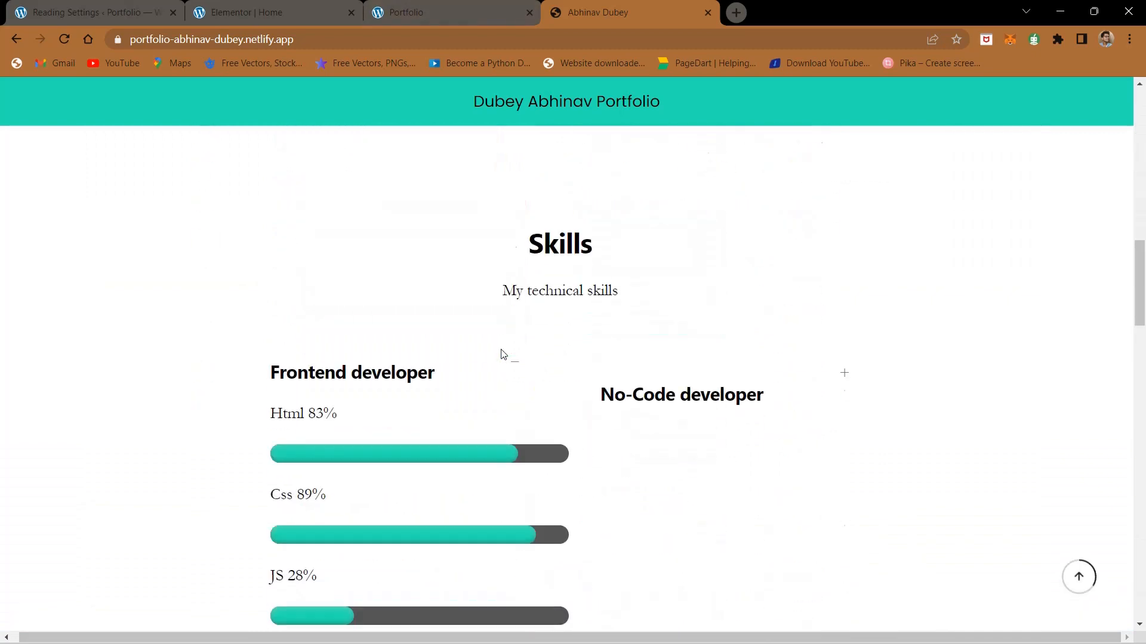
pyautogui.scroll(-1, 501, 354)
pyautogui.moveTo(519, 184); pyautogui.dragTo(638, 224)
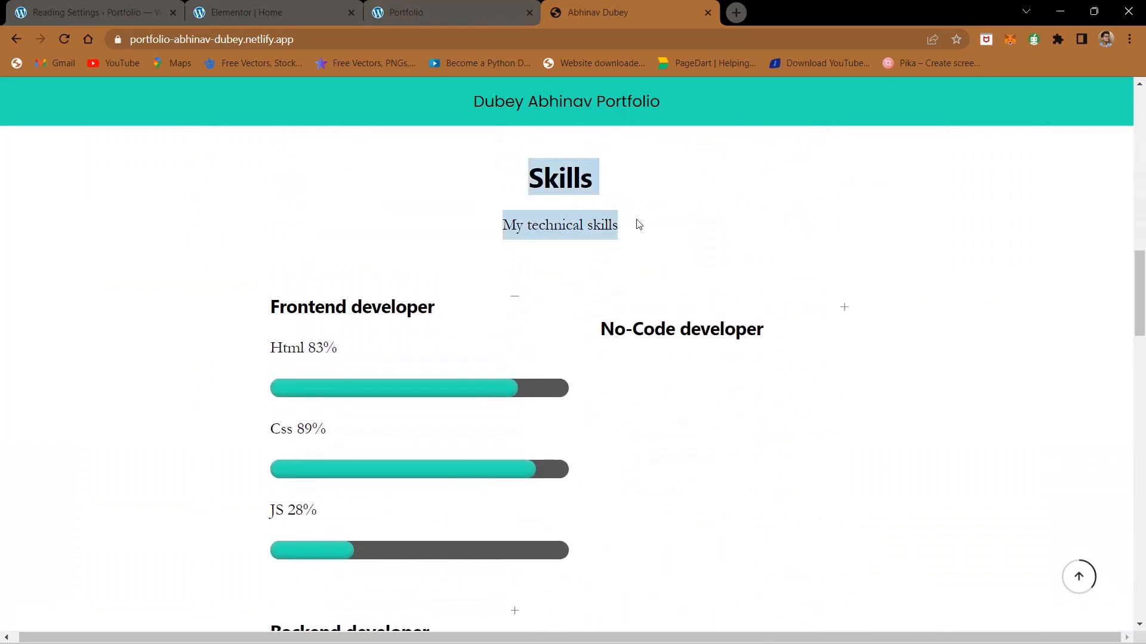
pyautogui.click(638, 229)
pyautogui.scroll(-7, 616, 405)
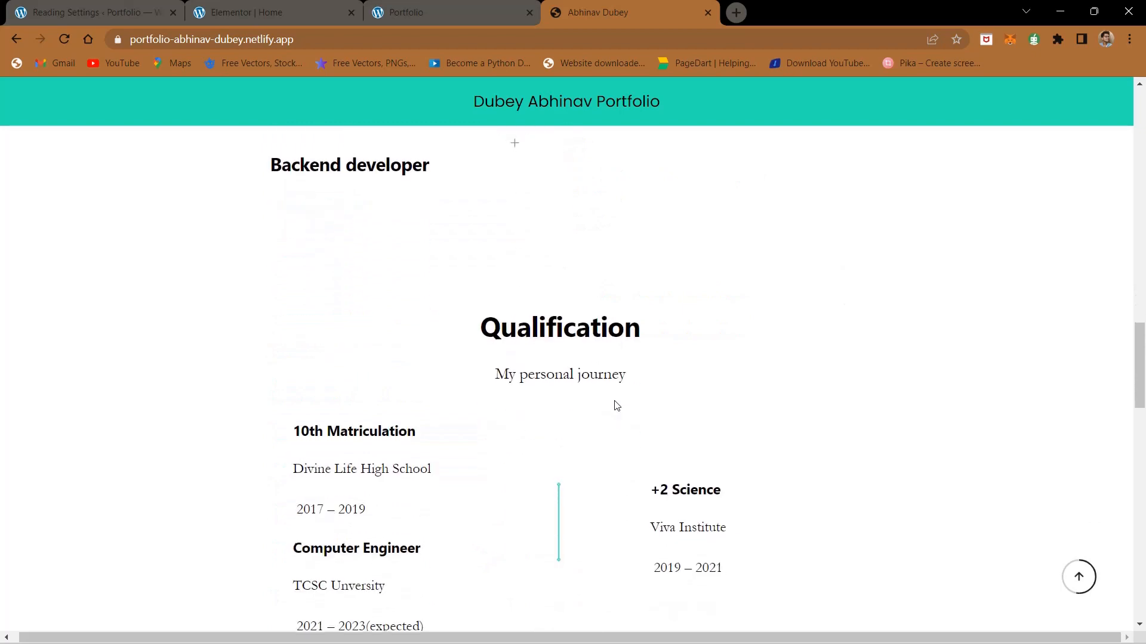
pyautogui.scroll(-12, 616, 406)
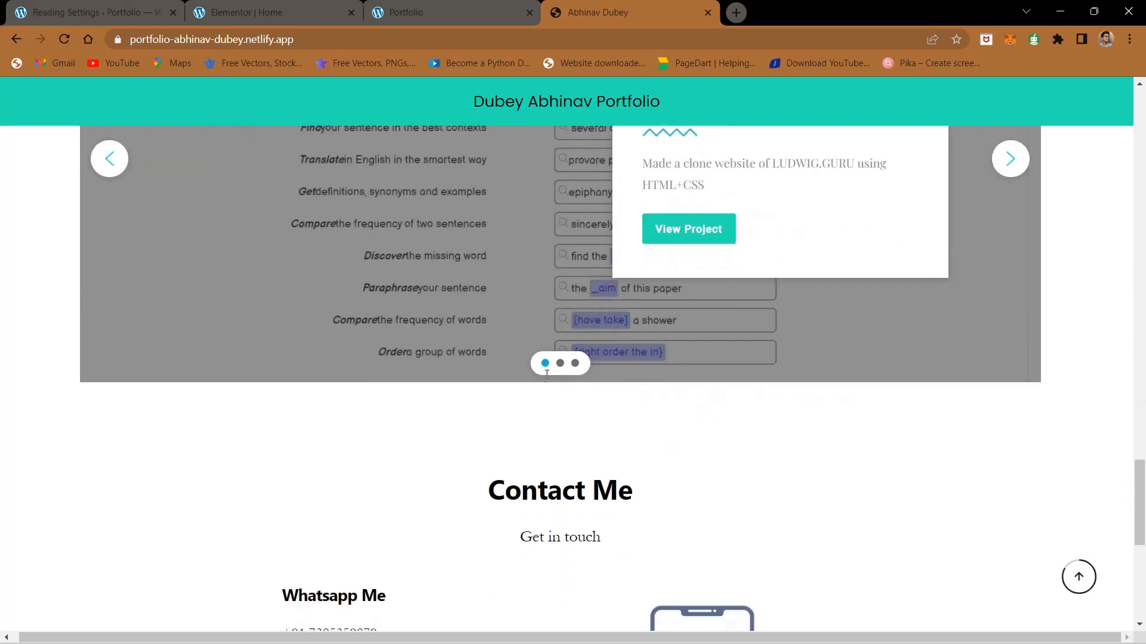
pyautogui.scroll(16, 557, 384)
pyautogui.scroll(-12, 549, 477)
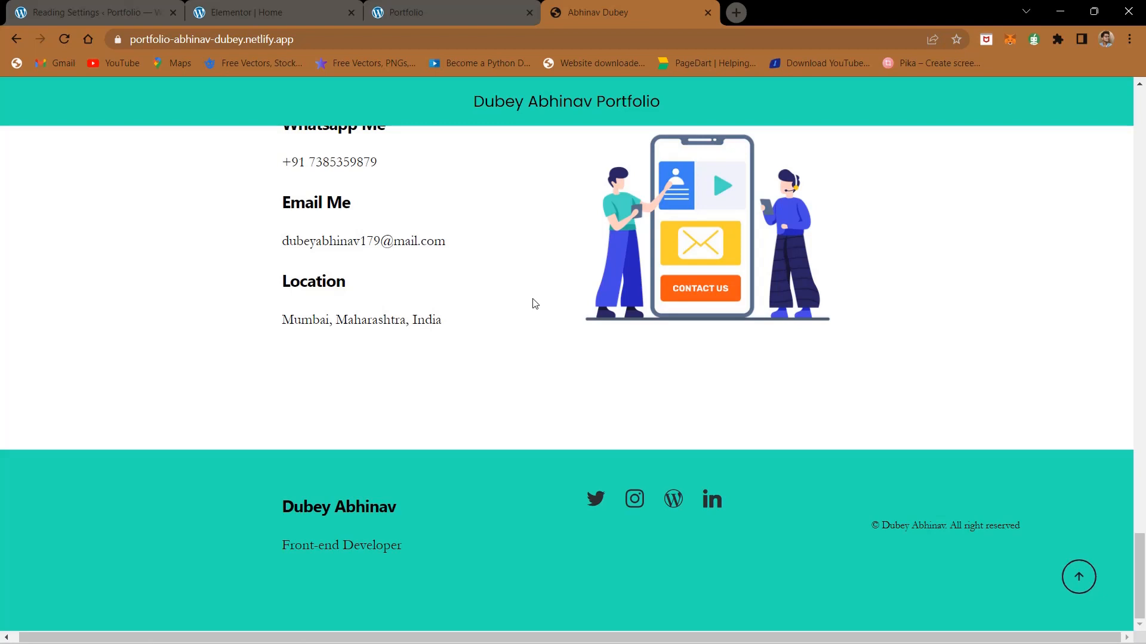
# Step: Compare the hero section in the Elementor editor with the live portfolio page
pyautogui.click(400, 5)
pyautogui.click(253, 6)
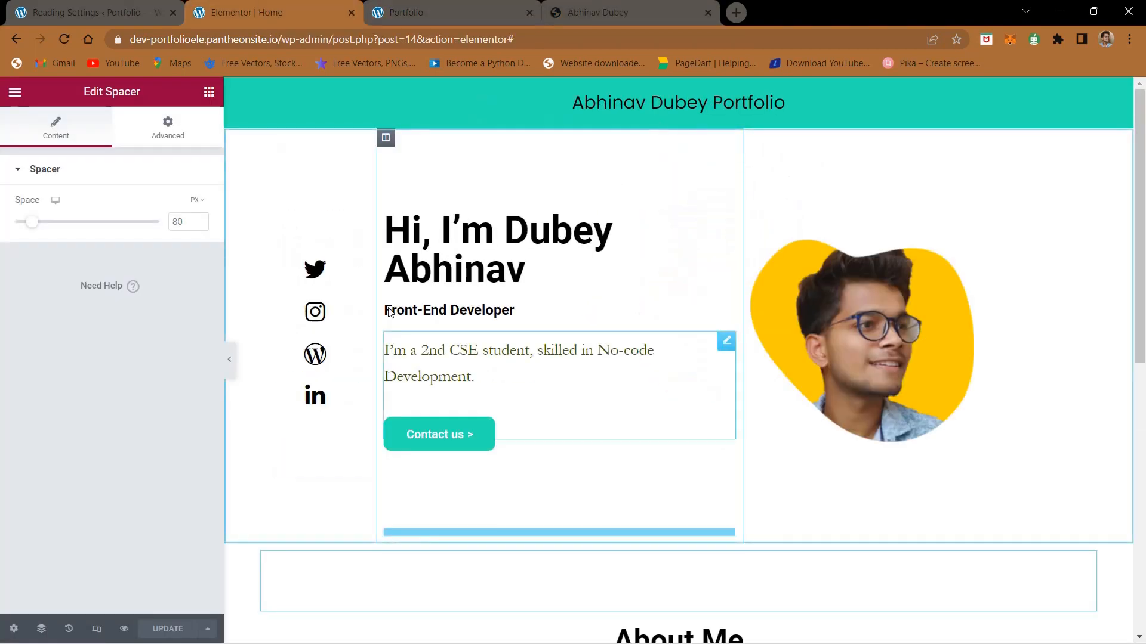
pyautogui.click(449, 5)
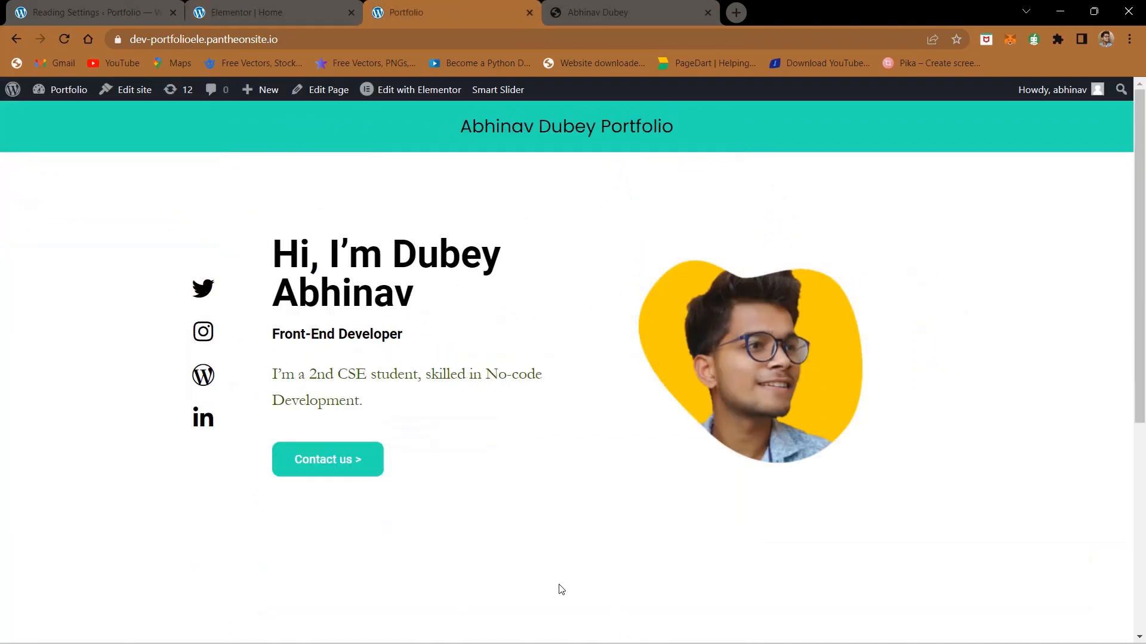
pyautogui.scroll(-5, 561, 590)
pyautogui.click(286, 12)
pyautogui.moveTo(286, 12); pyautogui.dragTo(462, 318)
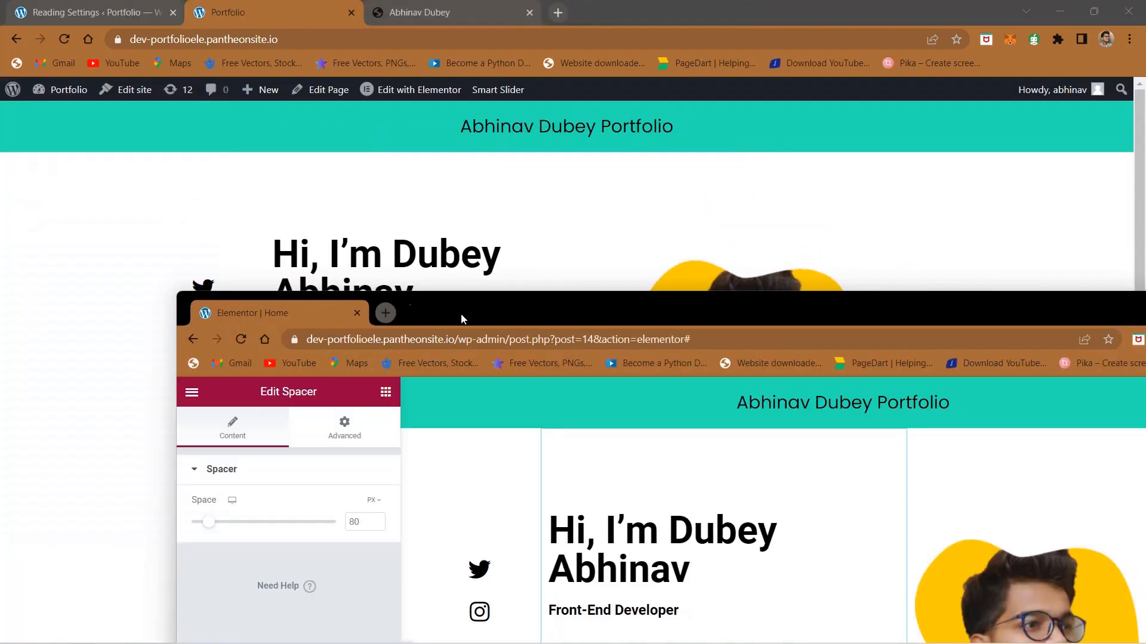
pyautogui.moveTo(267, 304); pyautogui.dragTo(335, 1)
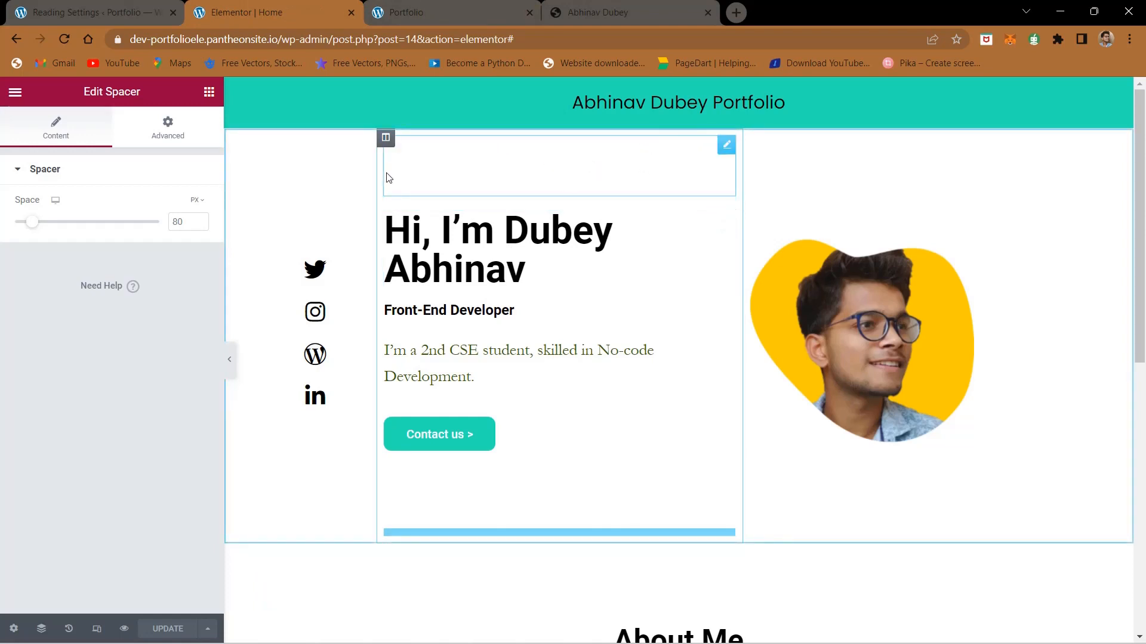
# Step: Set the height of the spacer above the "Hi, I'm" hero heading to 100 px
pyautogui.click(177, 220)
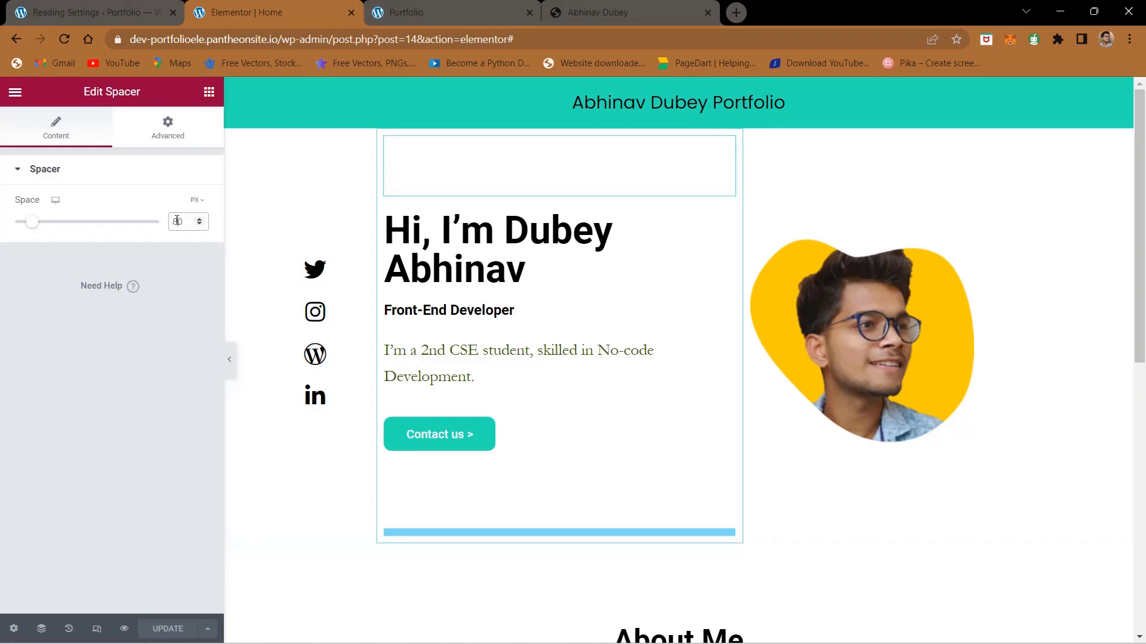
pyautogui.press('BackSpace')
pyautogui.press('BackSpace')
pyautogui.write('100')
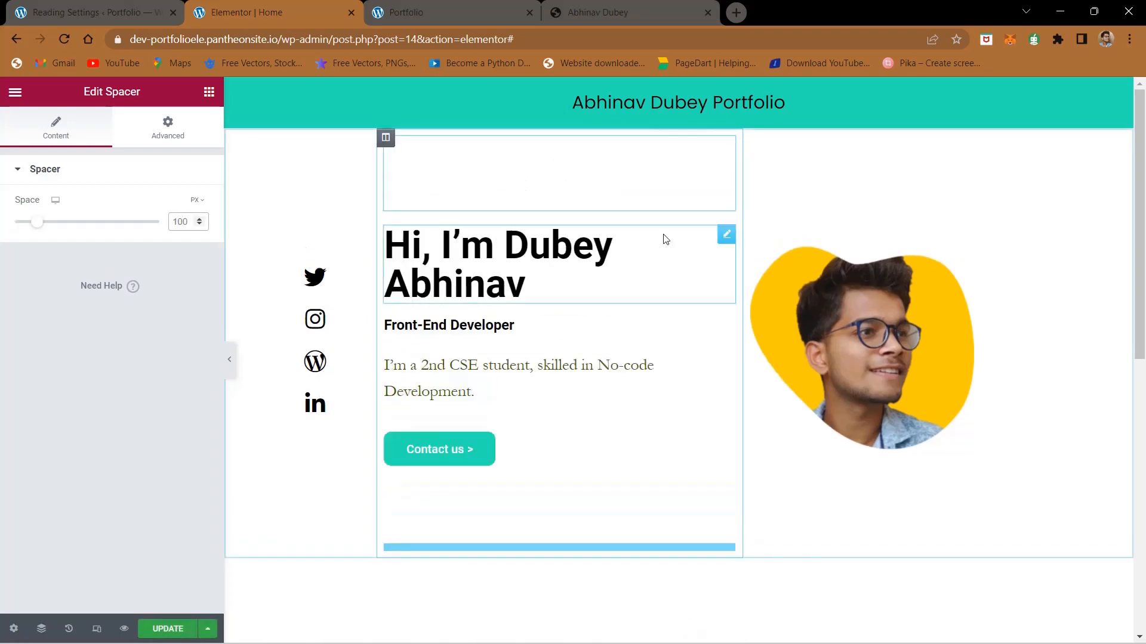
# Step: Set the height of the spacer above the hero portrait to 100 px and update the page
pyautogui.click(872, 187)
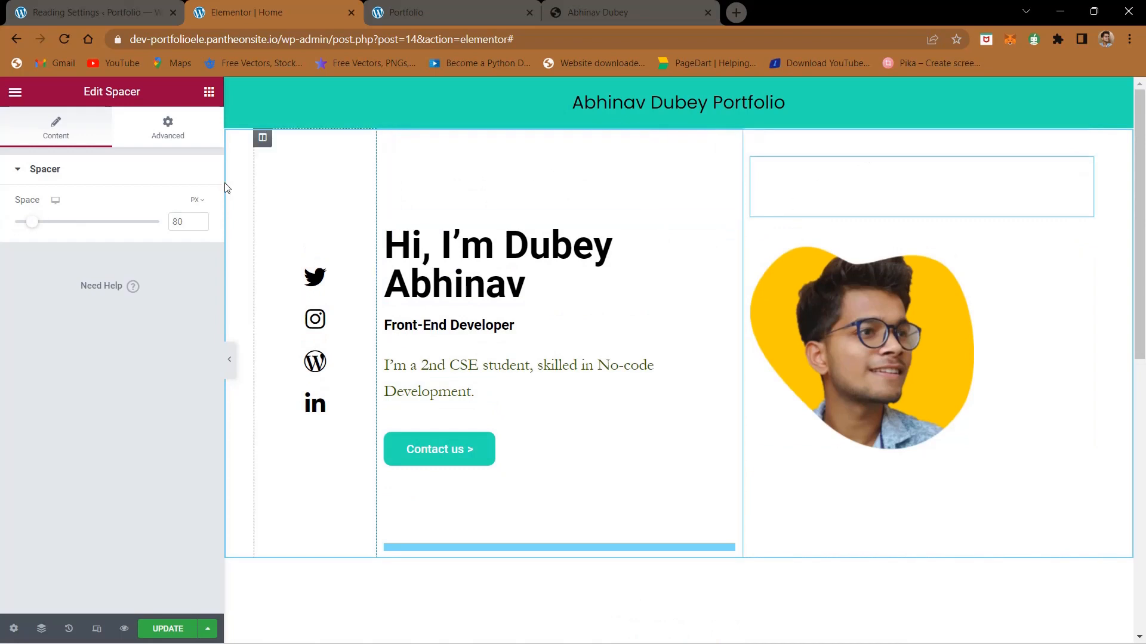
pyautogui.click(180, 224)
pyautogui.press('BackSpace')
pyautogui.press('BackSpace')
pyautogui.write('100')
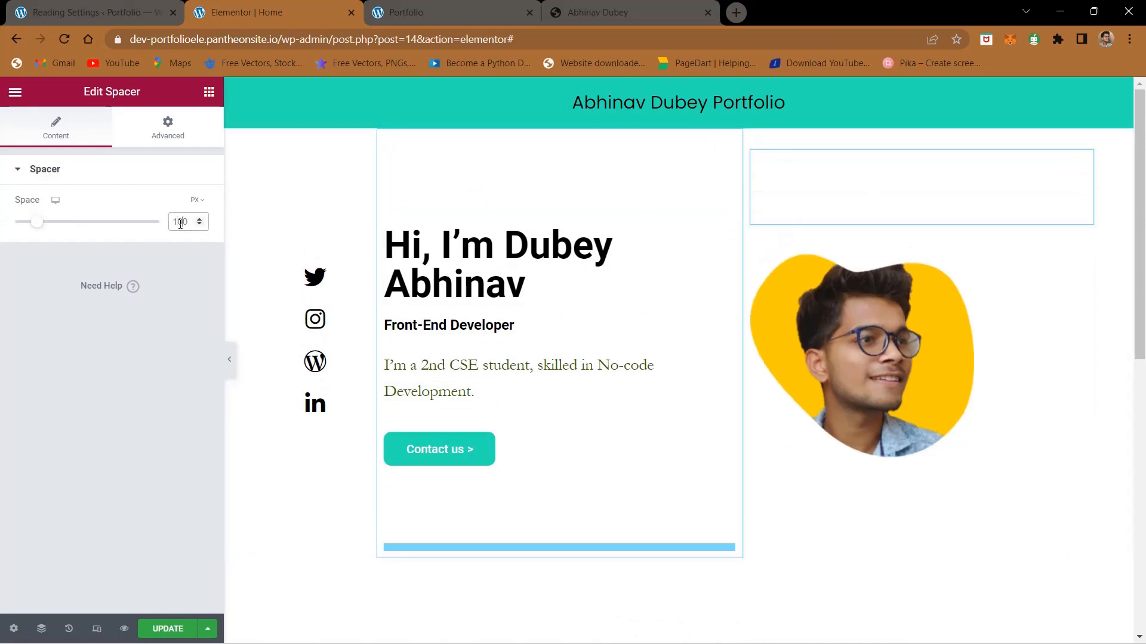
pyautogui.click(175, 634)
# Step: Reload the live portfolio page, check it down to the About Me section and return to the Elementor editor
pyautogui.click(431, 6)
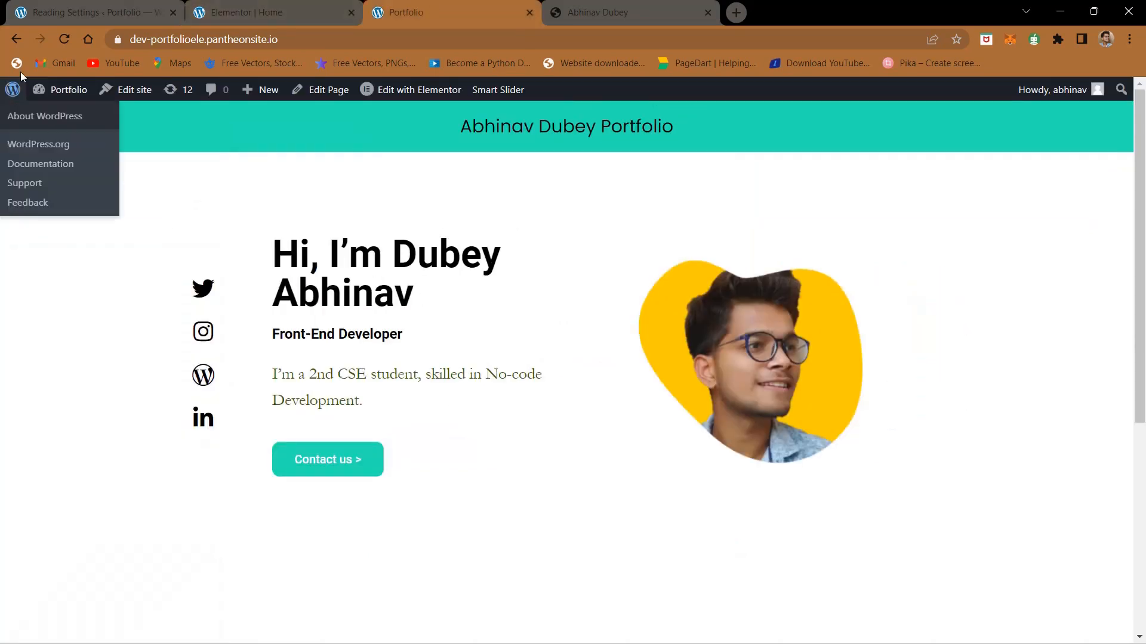
pyautogui.click(72, 38)
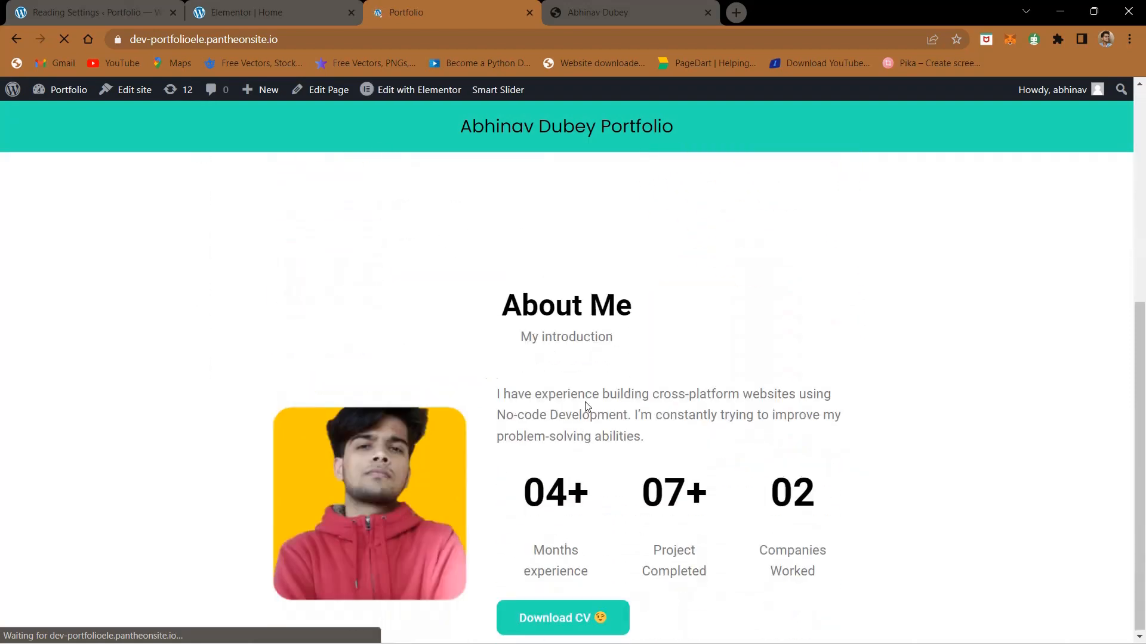
pyautogui.click(335, 6)
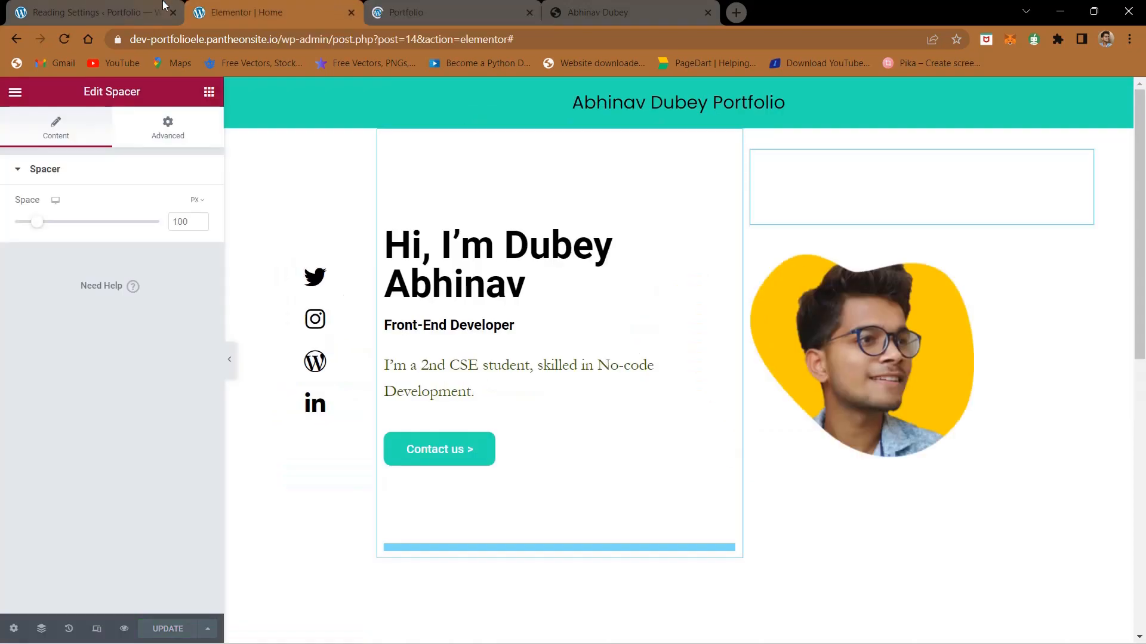
# Step: Open the WordPress page for adding new plugins and search for "progress bar"
pyautogui.click(164, 6)
pyautogui.click(48, 355)
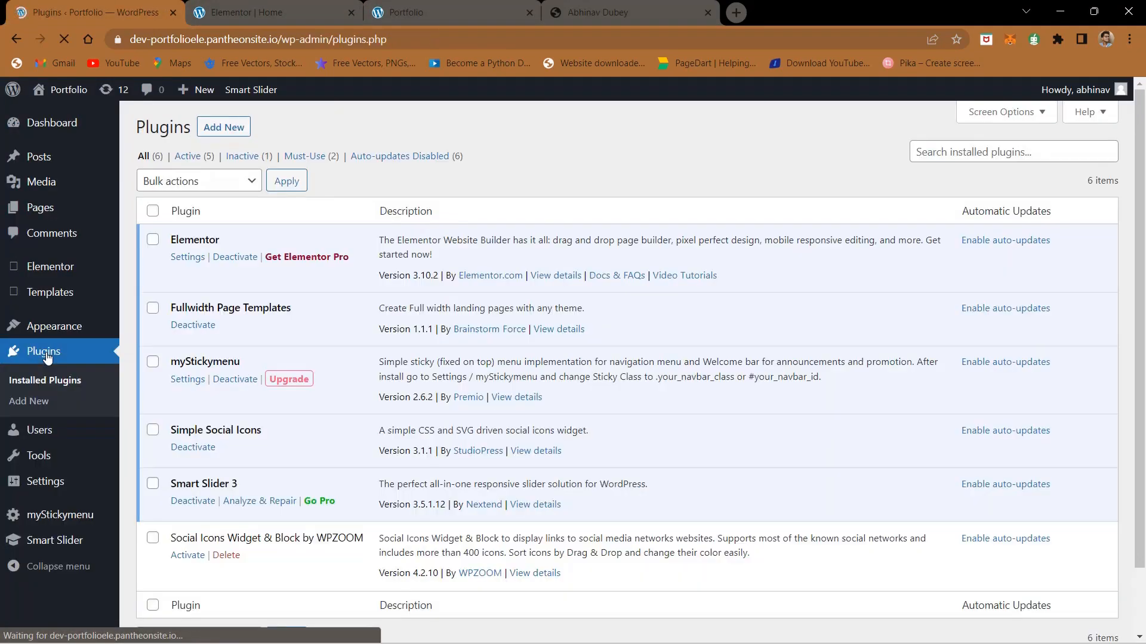
pyautogui.click(224, 128)
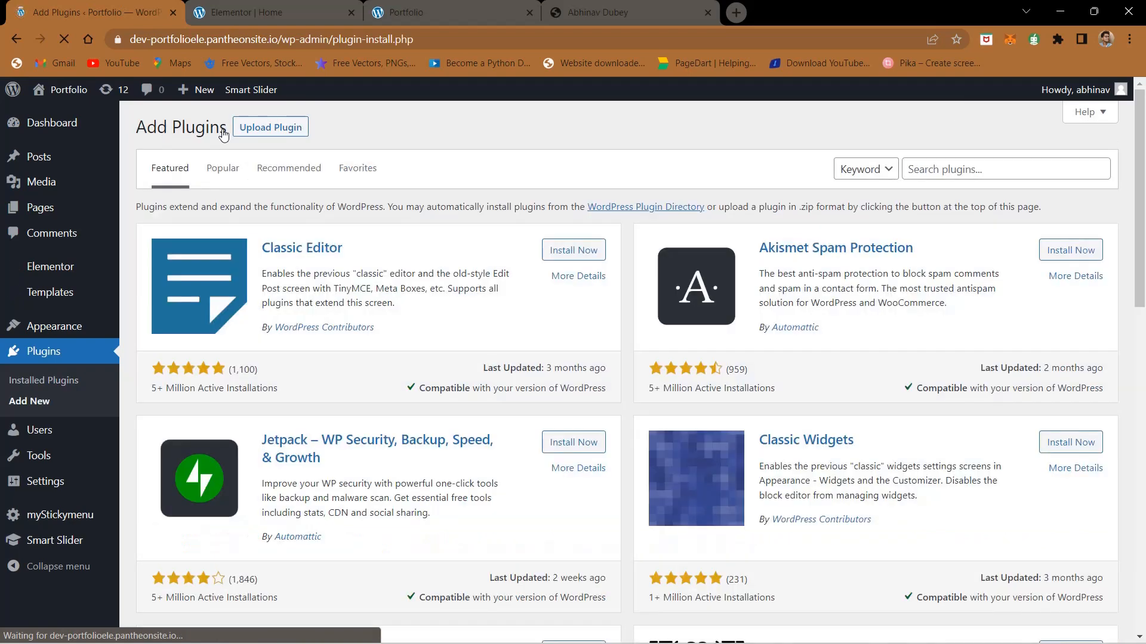
pyautogui.click(984, 160)
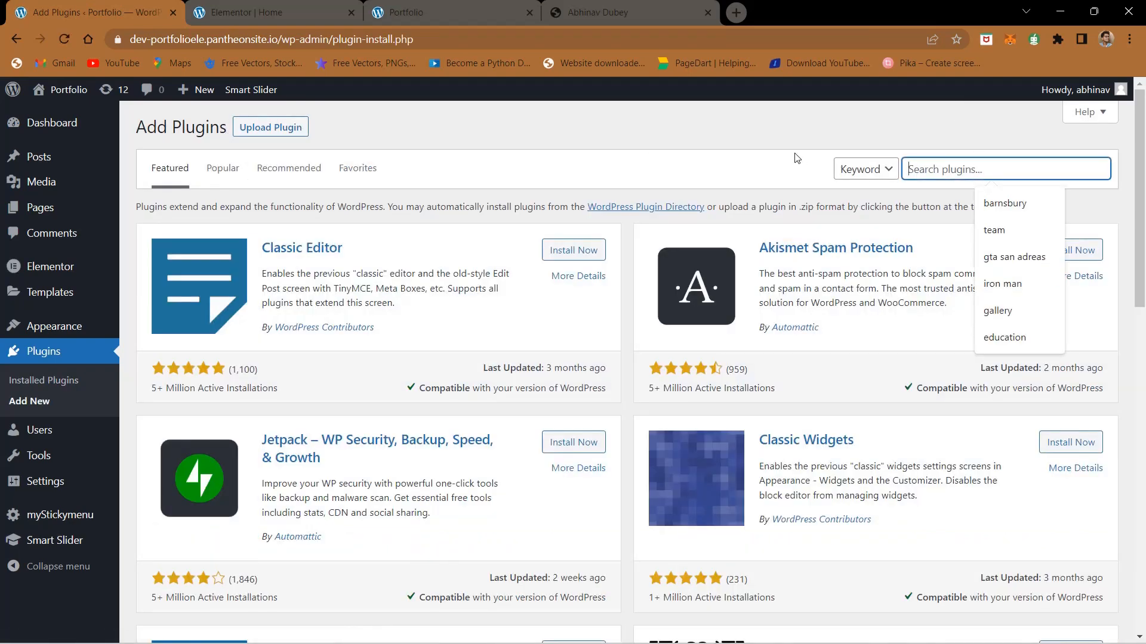
pyautogui.write('prog')
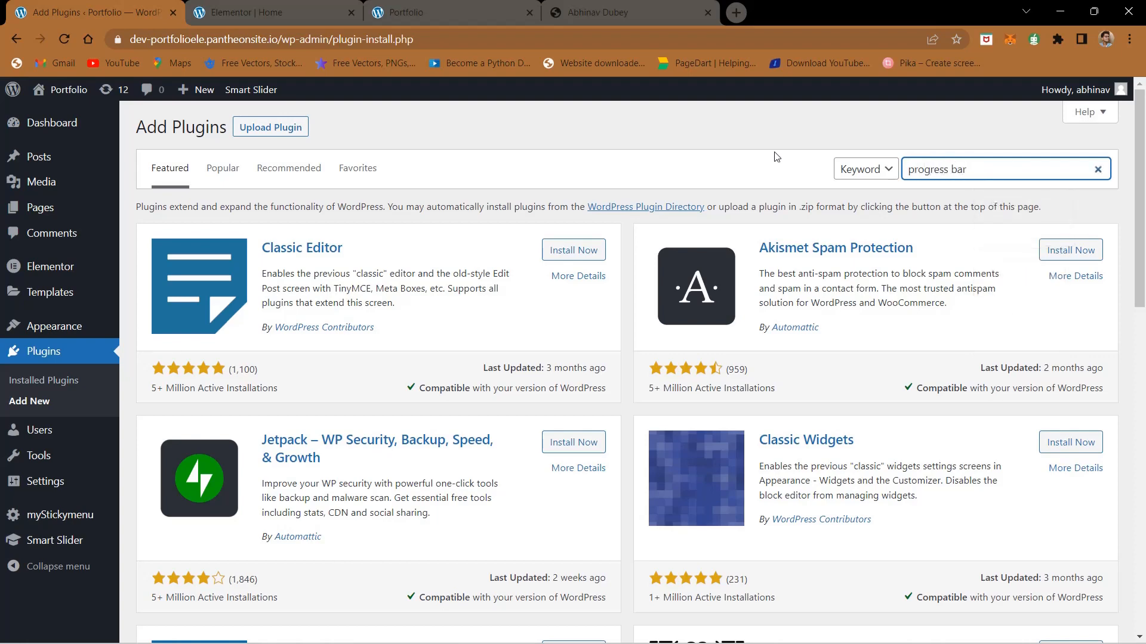
pyautogui.write('ress bar')
pyautogui.press('Return')
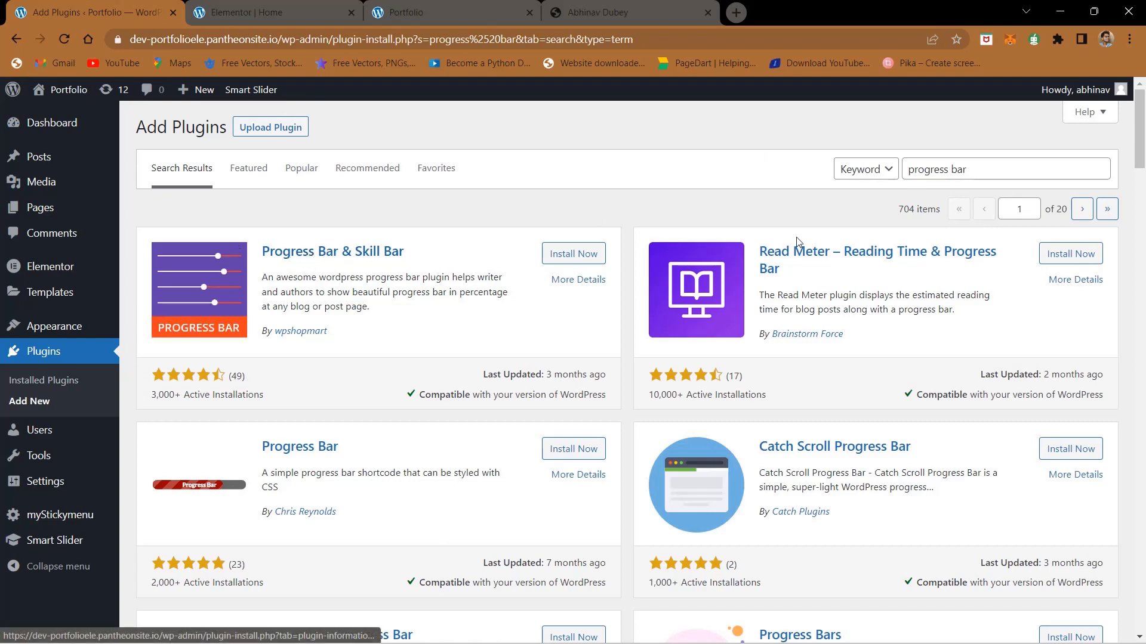
# Step: Look through the search results and examine the screenshots of the Progress Bar & Skill Bar plugin, then close its details
pyautogui.scroll(-3, 679, 460)
pyautogui.scroll(3, 679, 460)
pyautogui.click(327, 252)
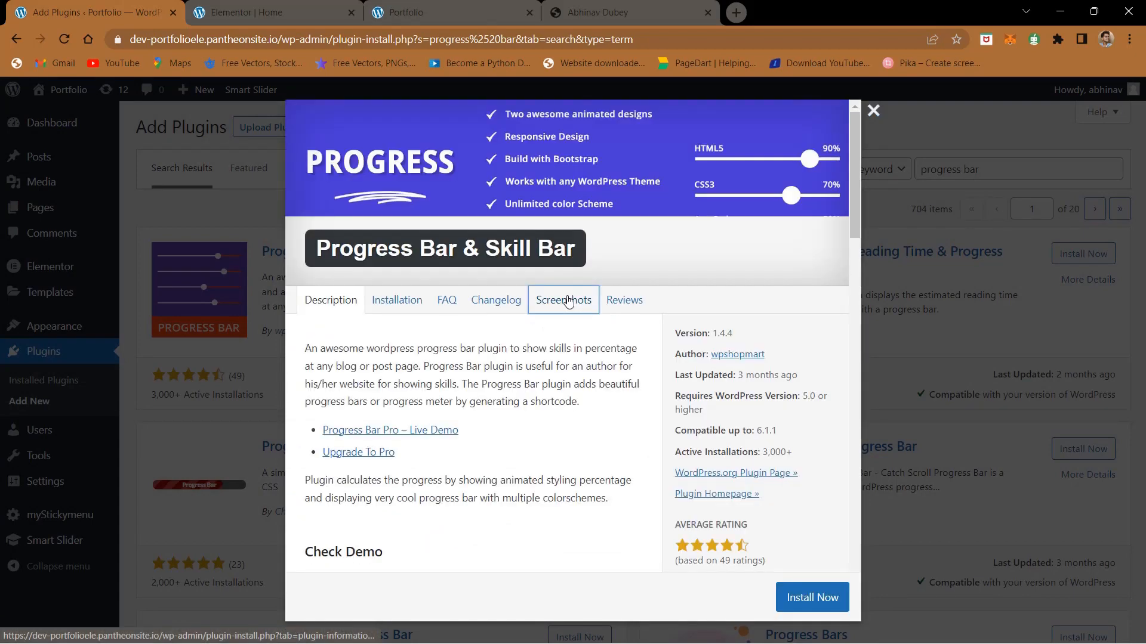
pyautogui.click(567, 301)
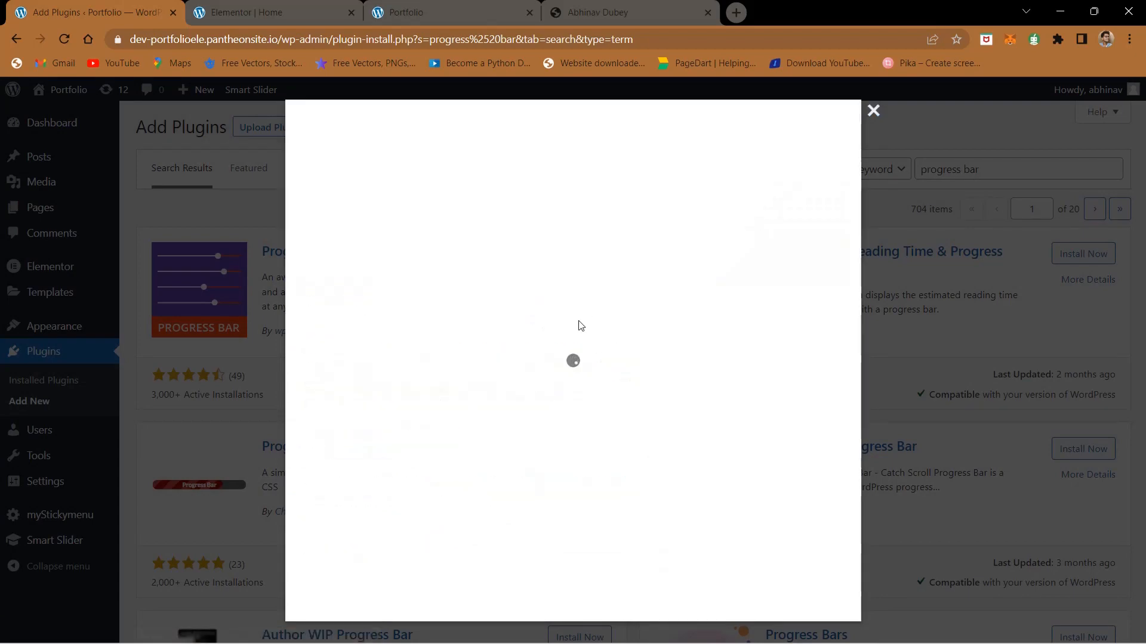
pyautogui.scroll(-8, 545, 379)
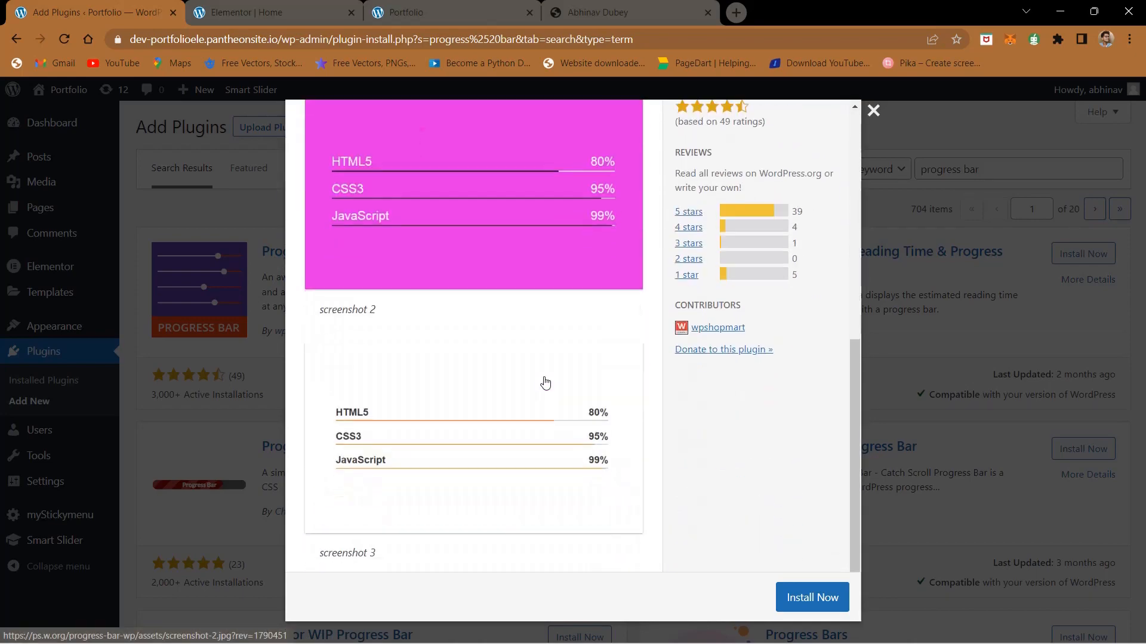
pyautogui.click(873, 110)
# Step: Check the progress bar style in the finished site's Skills section and return to the plugin search results
pyautogui.click(631, 12)
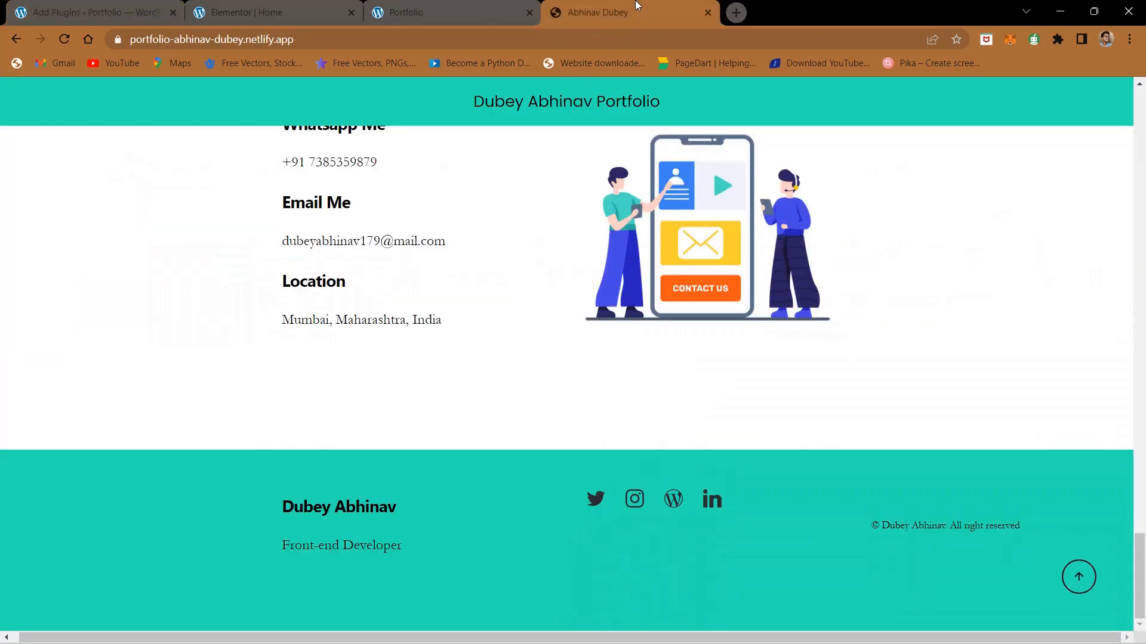
pyautogui.scroll(5, 389, 377)
pyautogui.scroll(10, 389, 377)
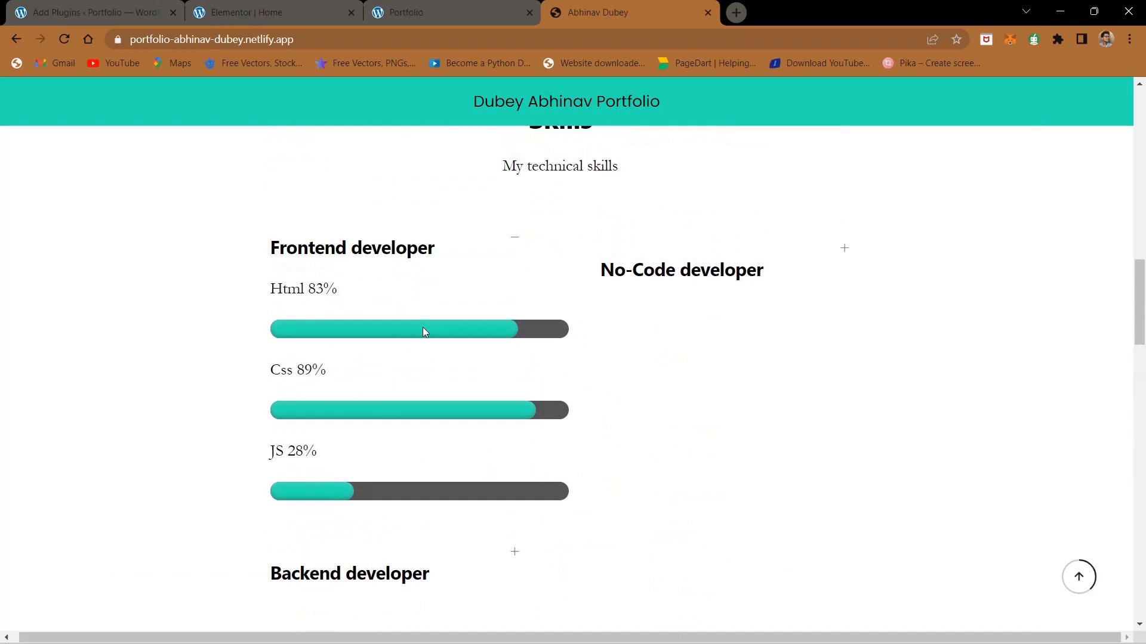
pyautogui.click(331, 2)
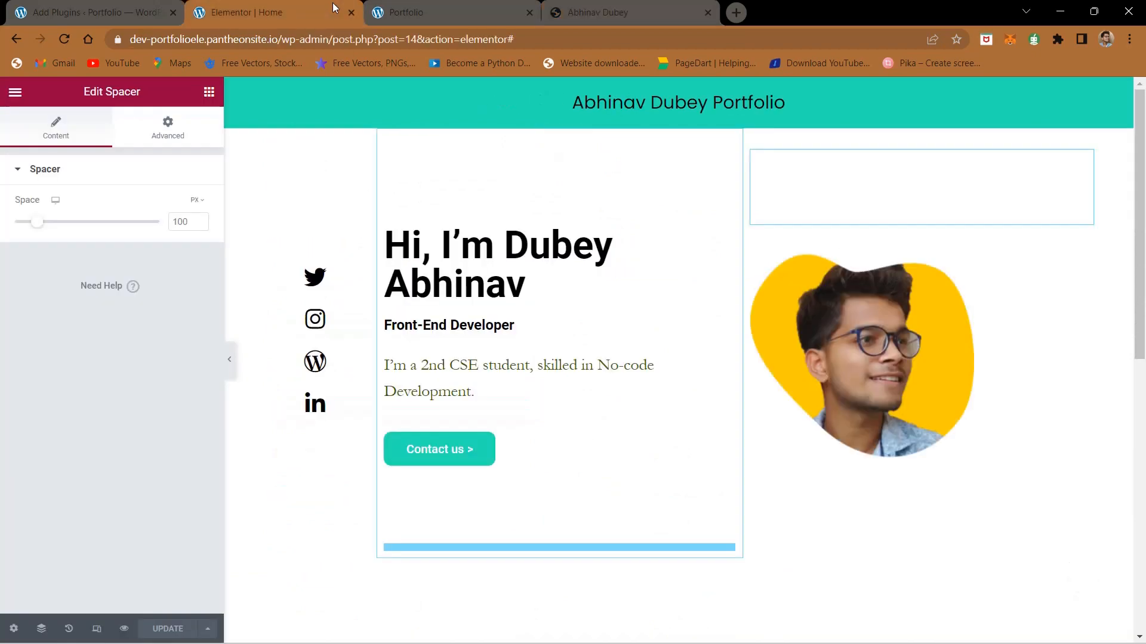
pyautogui.click(400, 5)
pyautogui.click(55, 8)
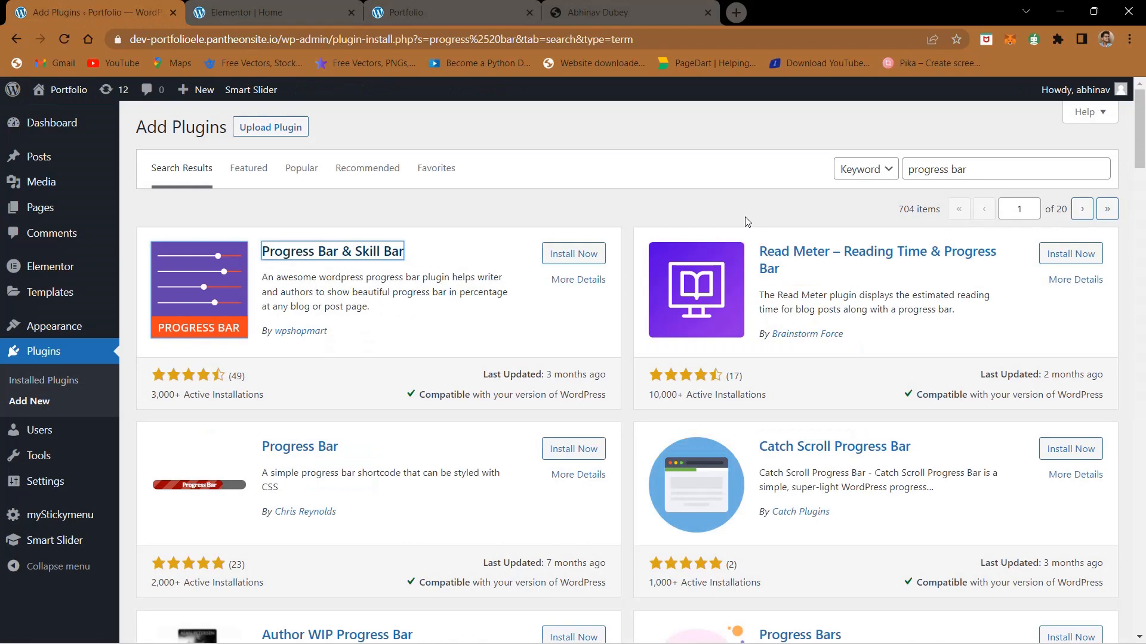
# Step: Search the plugin directory for "progress bar elementor" and return to the Elementor editor
pyautogui.click(970, 166)
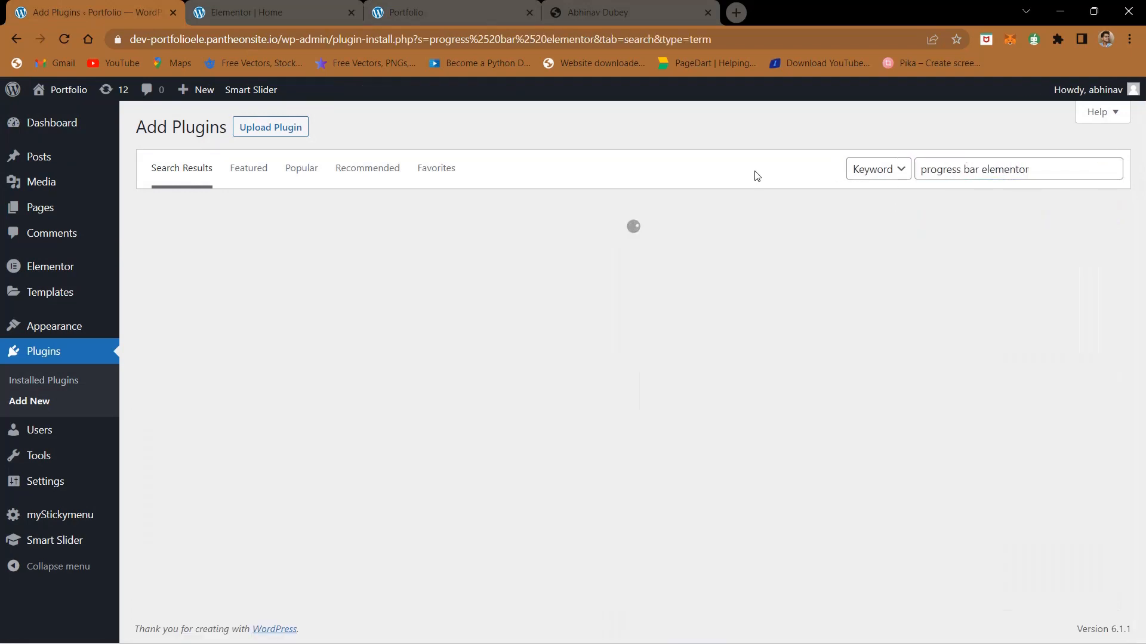
pyautogui.click(239, 11)
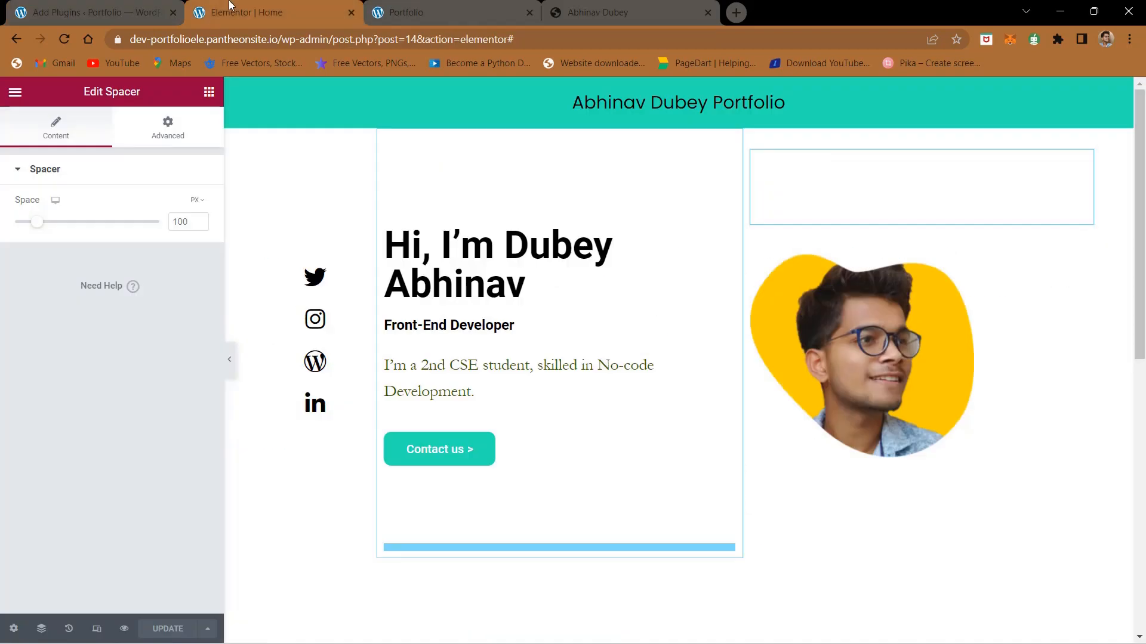
# Step: Add a single-column section below the About Me content and search the widgets for "progre"
pyautogui.scroll(-8, 424, 397)
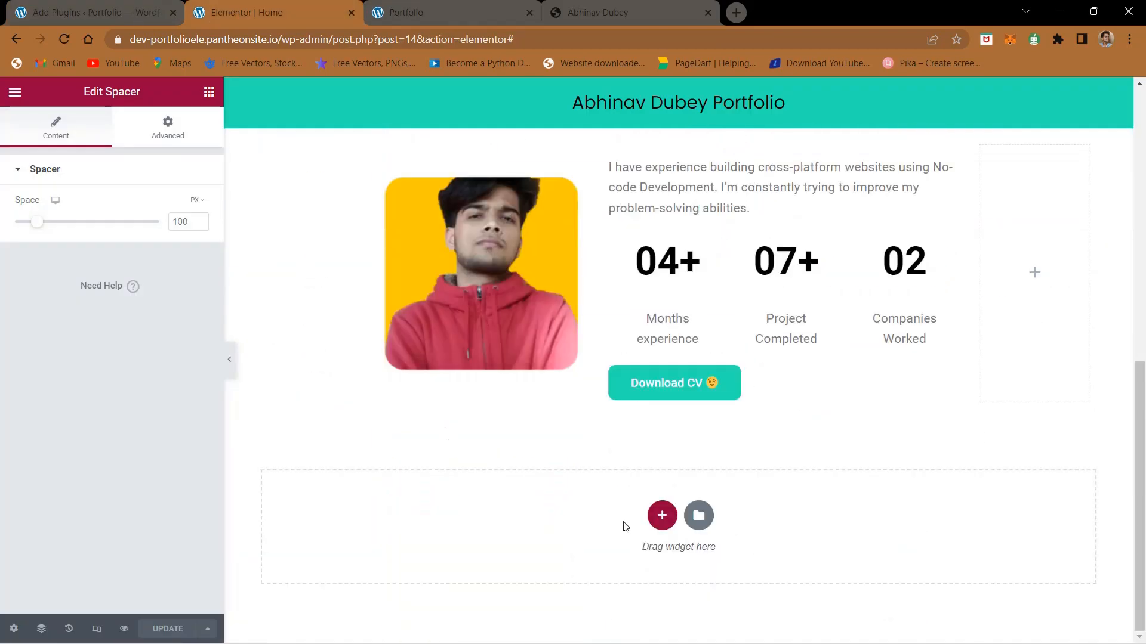
pyautogui.click(665, 525)
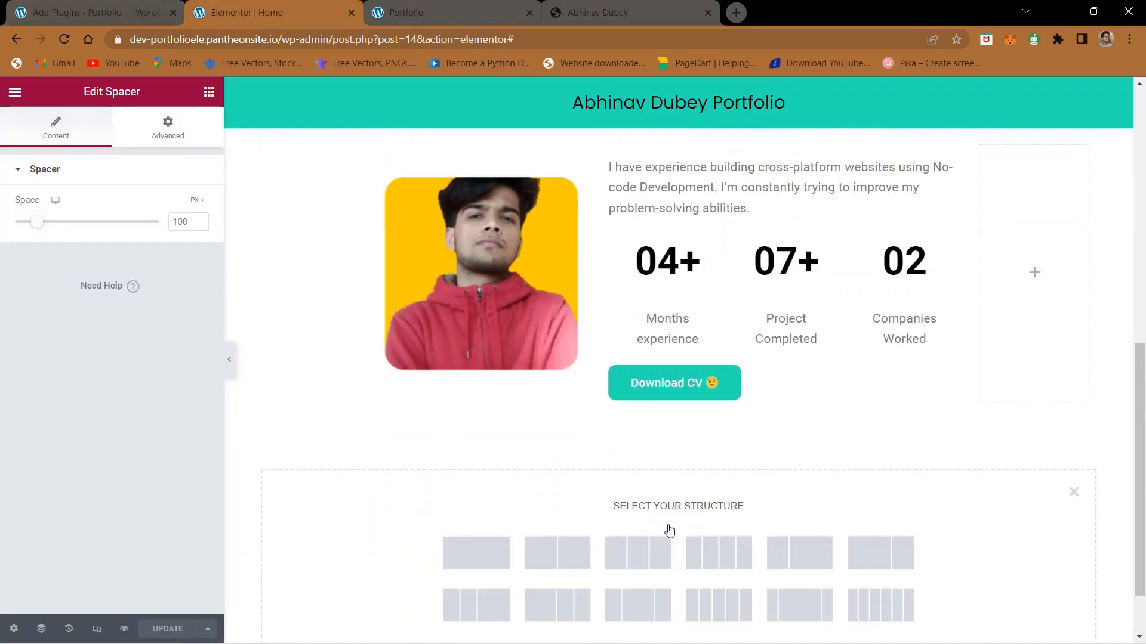
pyautogui.click(508, 555)
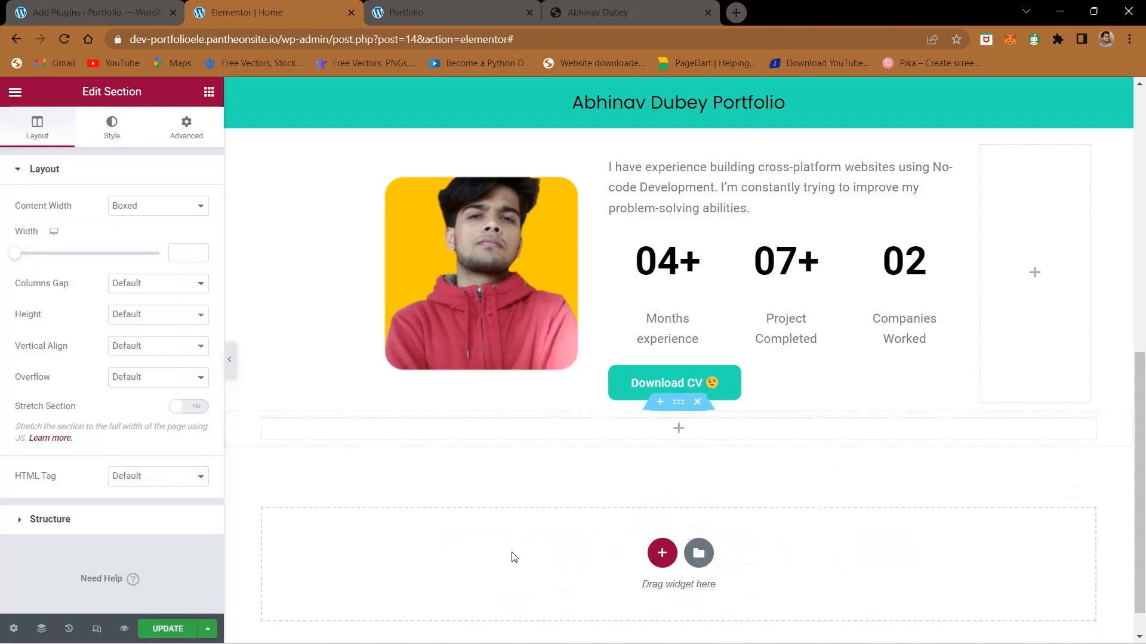
pyautogui.click(680, 437)
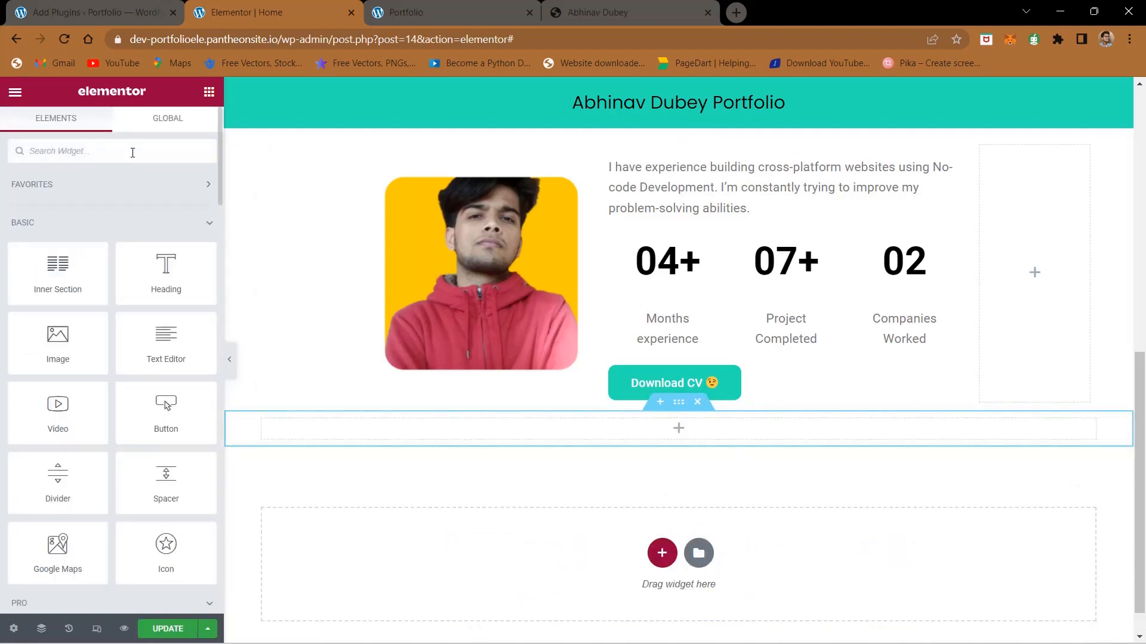
pyautogui.write('progre')
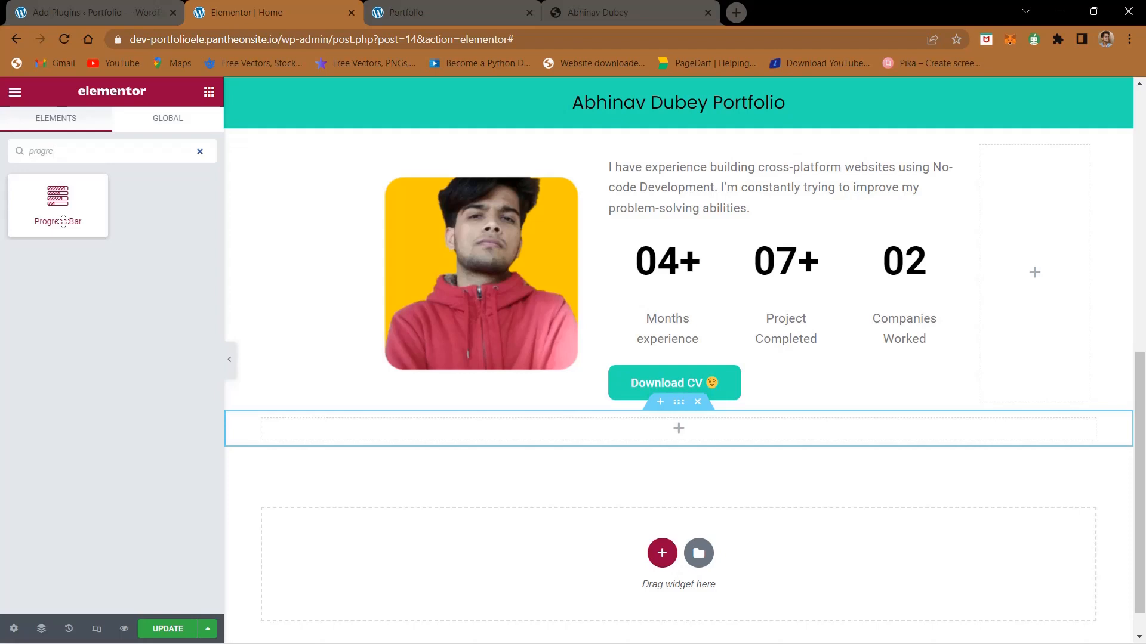
# Step: Compare the finished site's skill progress bars with the Progress Bar widget offered in the Elementor editor
pyautogui.click(689, 7)
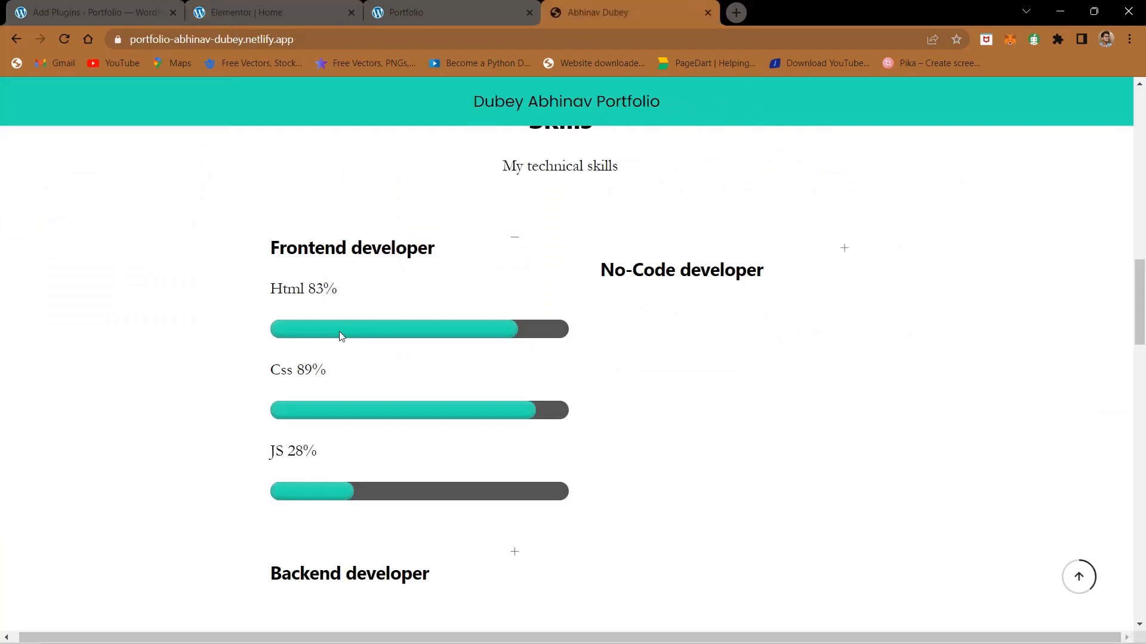
pyautogui.click(220, 7)
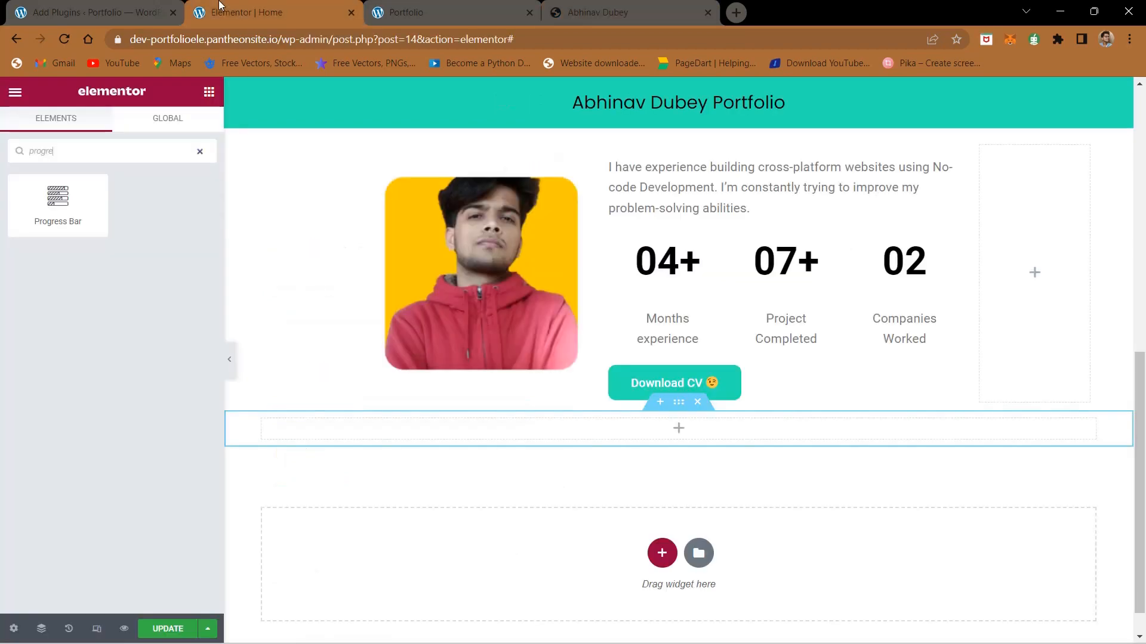
pyautogui.click(116, 6)
pyautogui.click(239, 6)
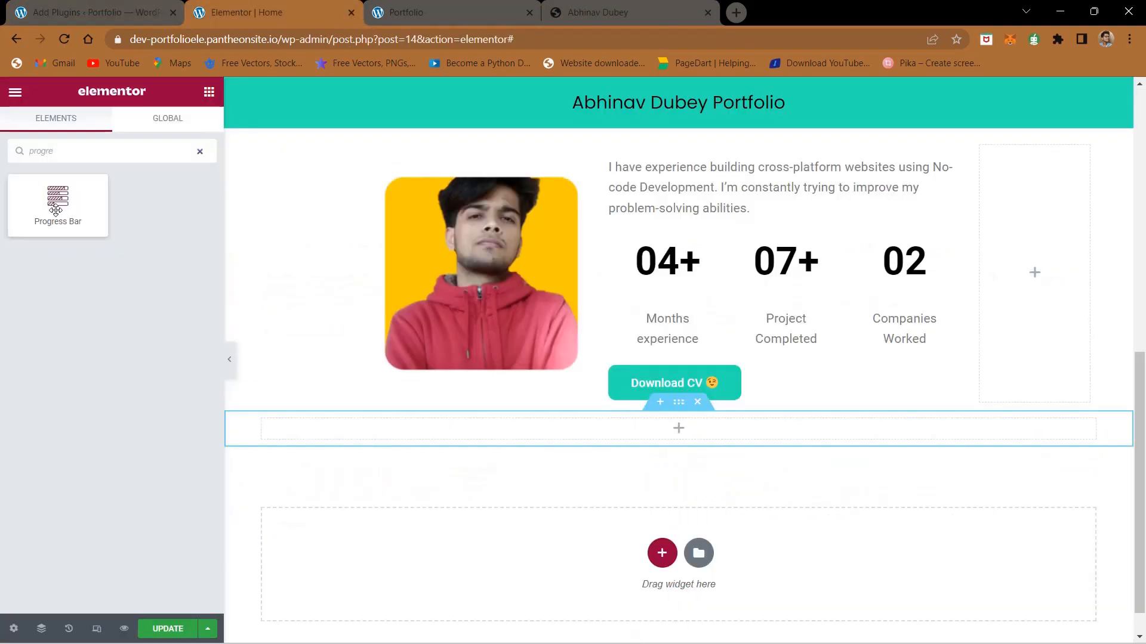
pyautogui.moveTo(41, 219)
pyautogui.mouseDown()
pyautogui.moveTo(686, 489)
pyautogui.moveTo(685, 439)
pyautogui.moveTo(167, 289)
pyautogui.moveTo(55, 227)
pyautogui.mouseUp()
pyautogui.moveTo(55, 227); pyautogui.dragTo(71, 176)
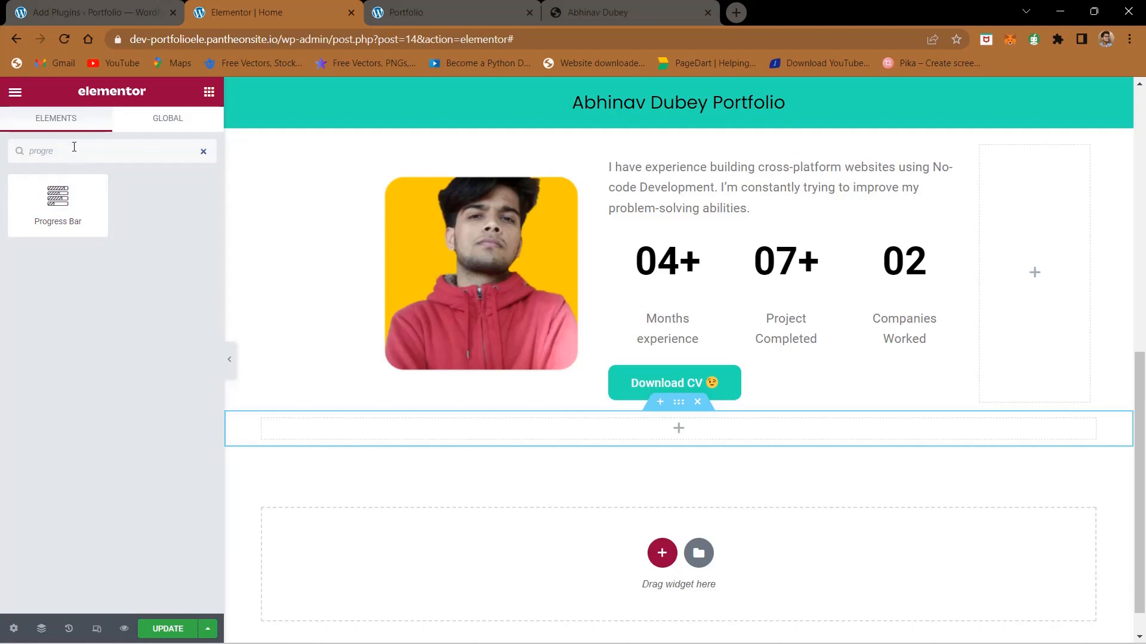
# Step: Look through the plugin results for "progress bar elementor" and return to the Progress Bar widget in the editor
pyautogui.click(66, 16)
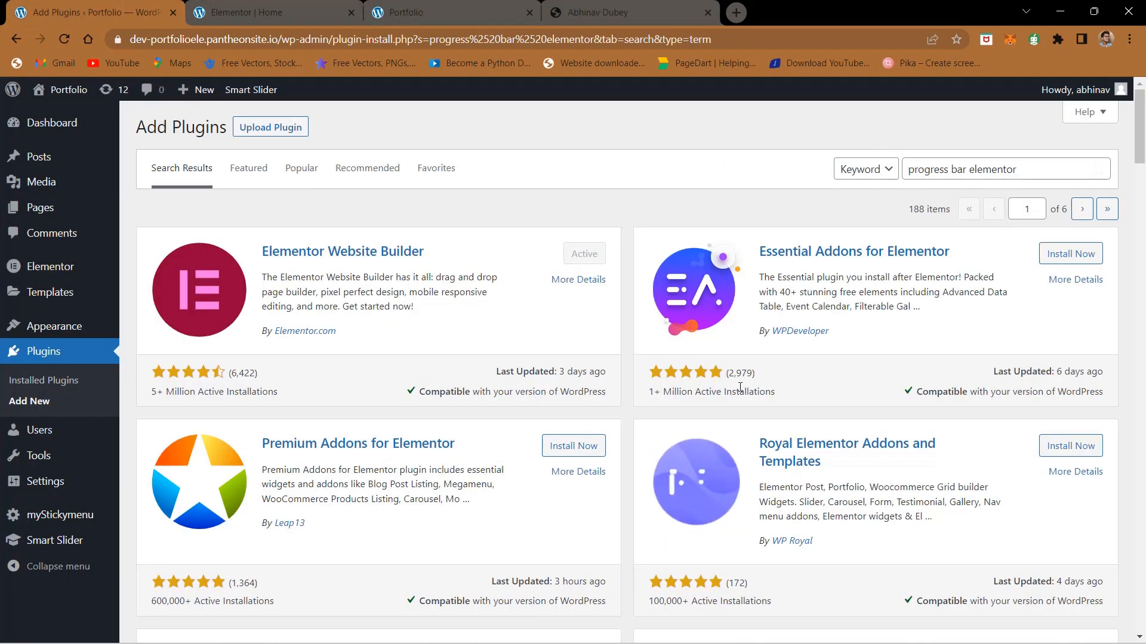
pyautogui.scroll(-2, 734, 408)
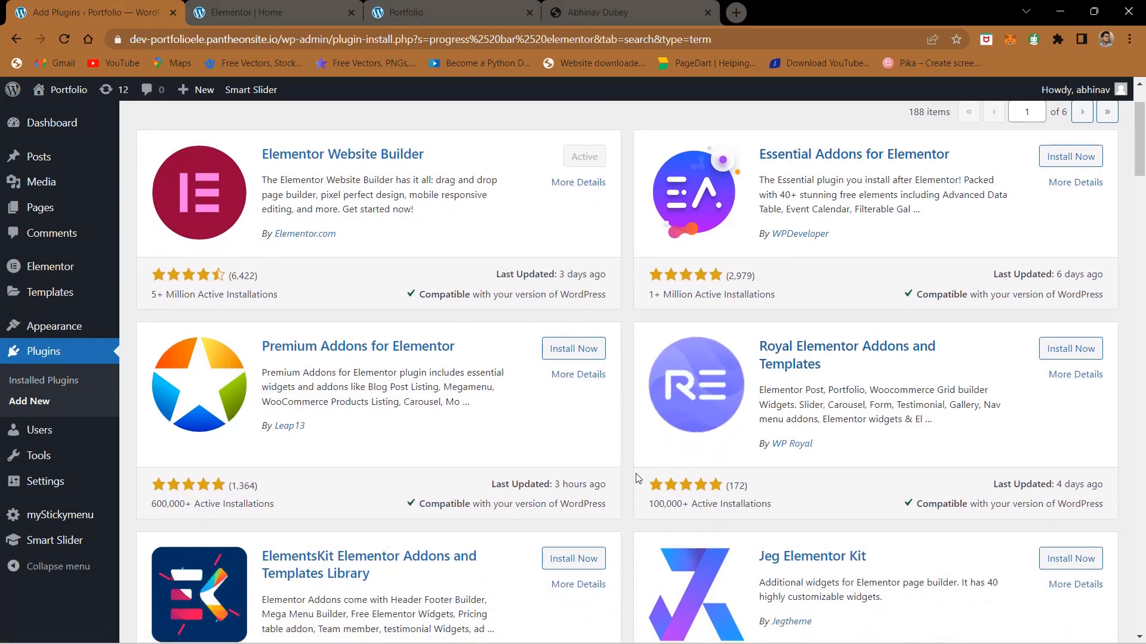
pyautogui.scroll(2, 639, 477)
pyautogui.click(224, 5)
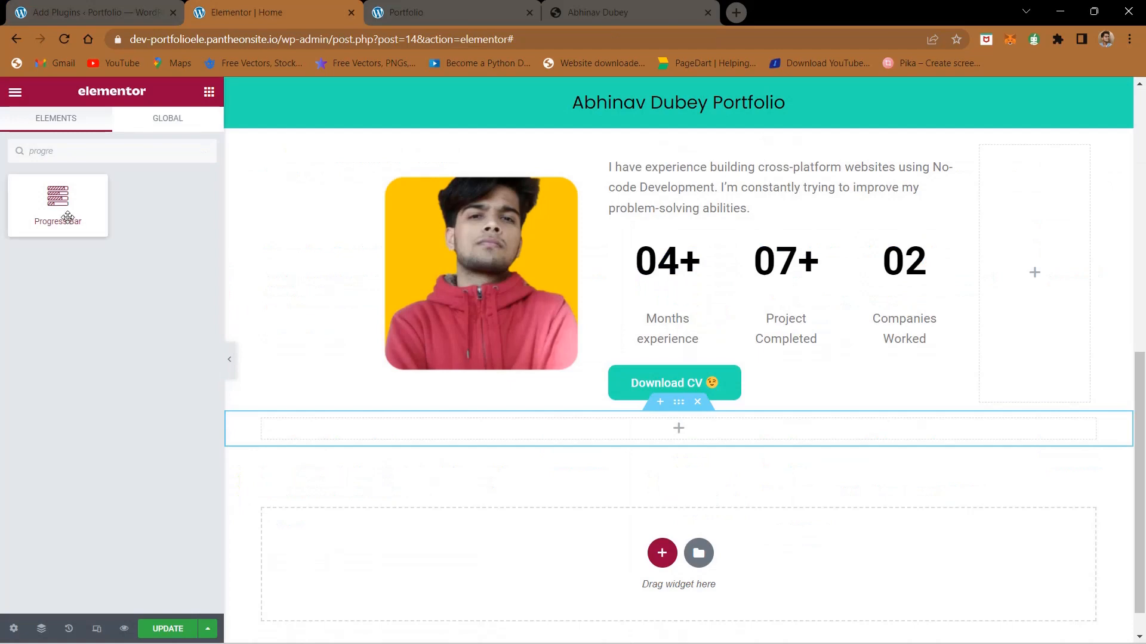
pyautogui.moveTo(53, 216); pyautogui.dragTo(117, 221)
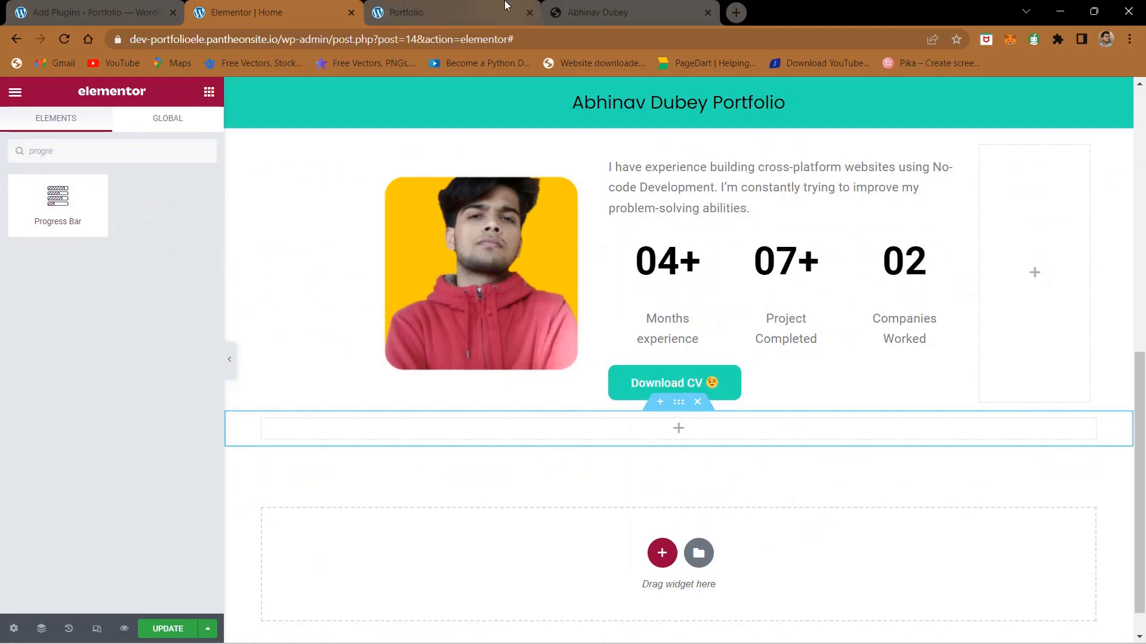
# Step: Check the Skills heading and layout on the finished site and return to the Elementor editor
pyautogui.click(622, 8)
pyautogui.scroll(2, 493, 348)
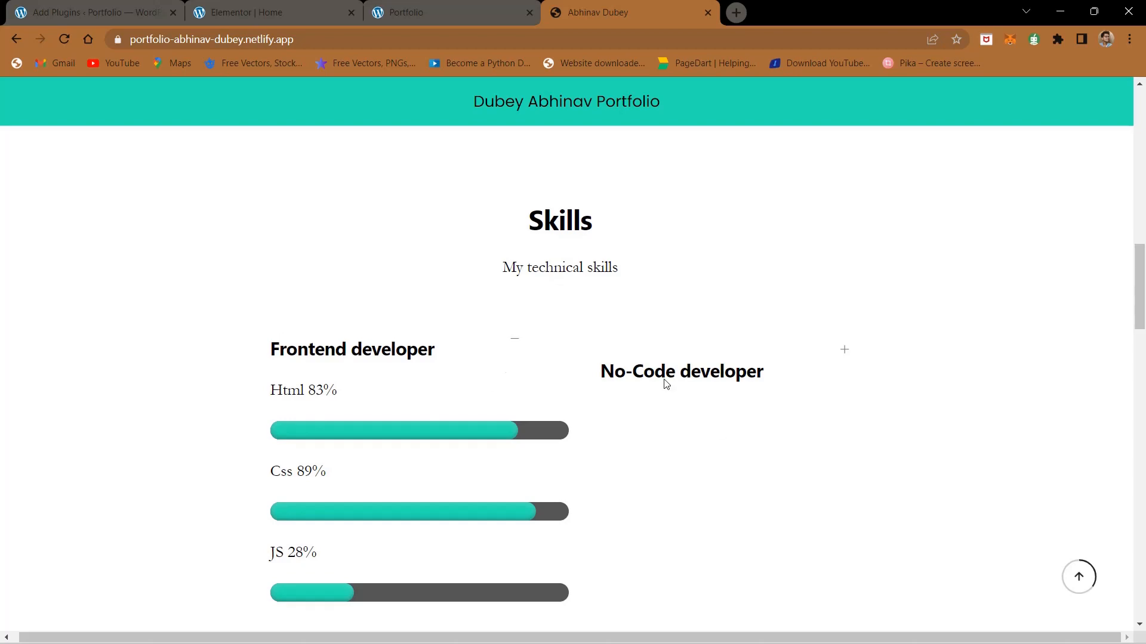
pyautogui.scroll(8, 421, 299)
pyautogui.click(263, 12)
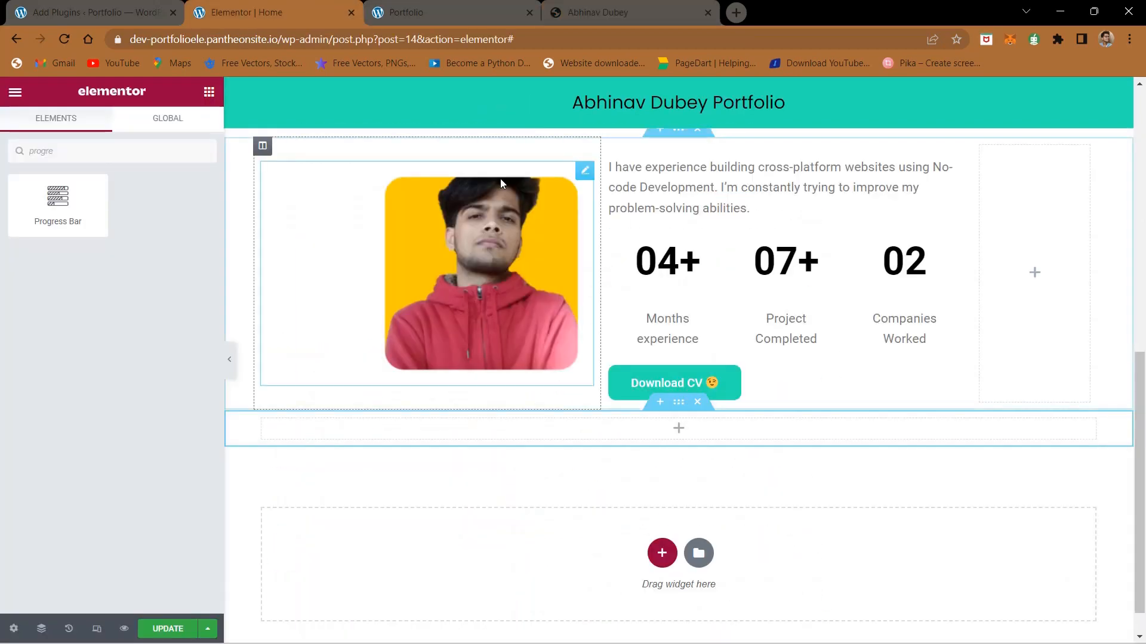
# Step: Duplicate the About Me heading section and move the copy below the About Me content, above the empty section
pyautogui.scroll(5, 500, 178)
pyautogui.scroll(-3, 741, 322)
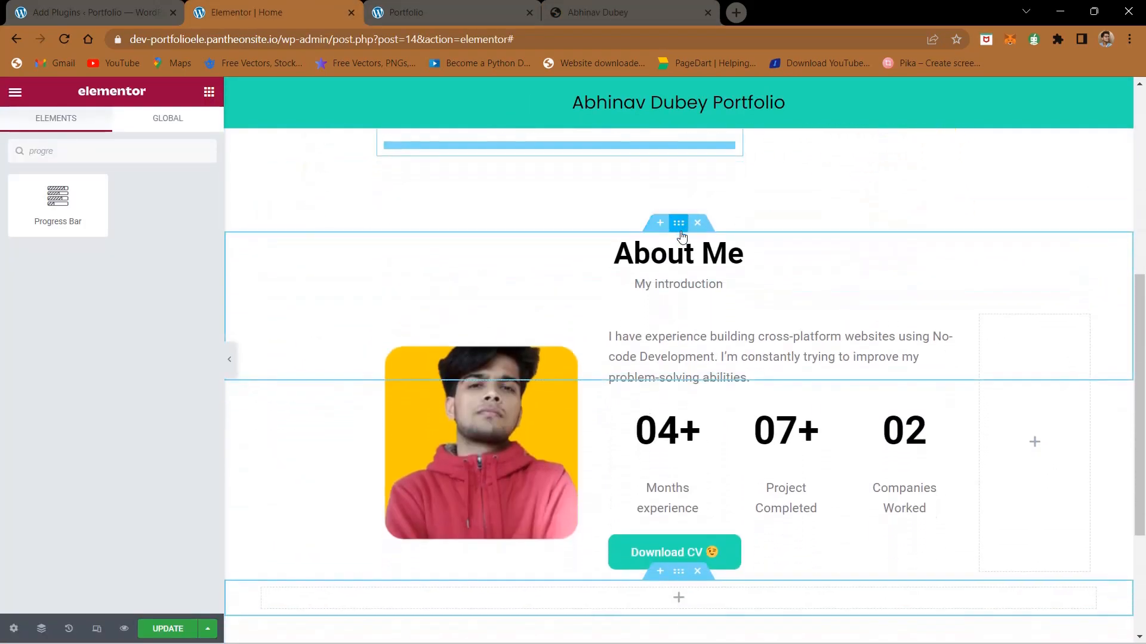
pyautogui.rightClick(682, 237)
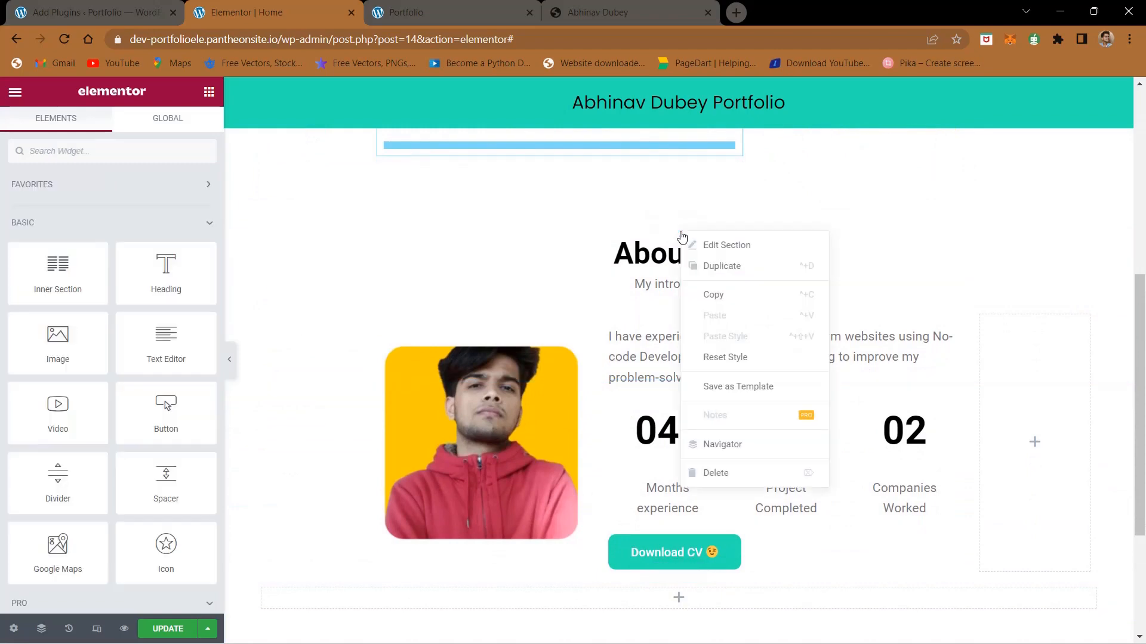
pyautogui.click(709, 264)
pyautogui.scroll(-1, 664, 379)
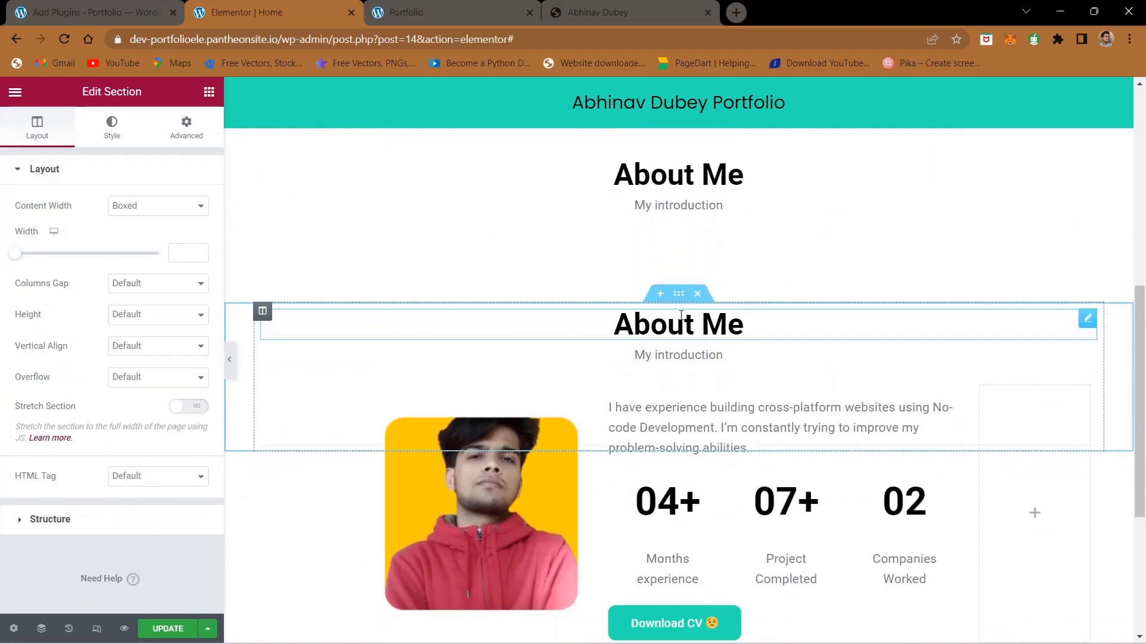
pyautogui.moveTo(678, 297); pyautogui.dragTo(663, 457)
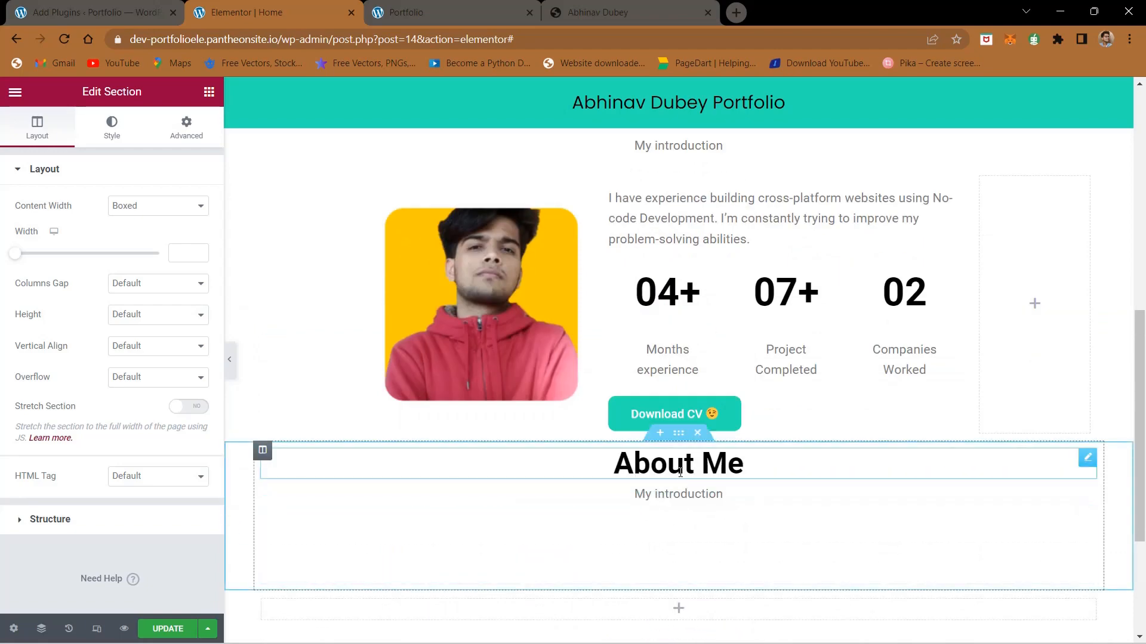
# Step: Copy the "Skills" heading from the finished site and use it as the duplicated section's title in plain text
pyautogui.click(627, 6)
pyautogui.scroll(-10, 576, 364)
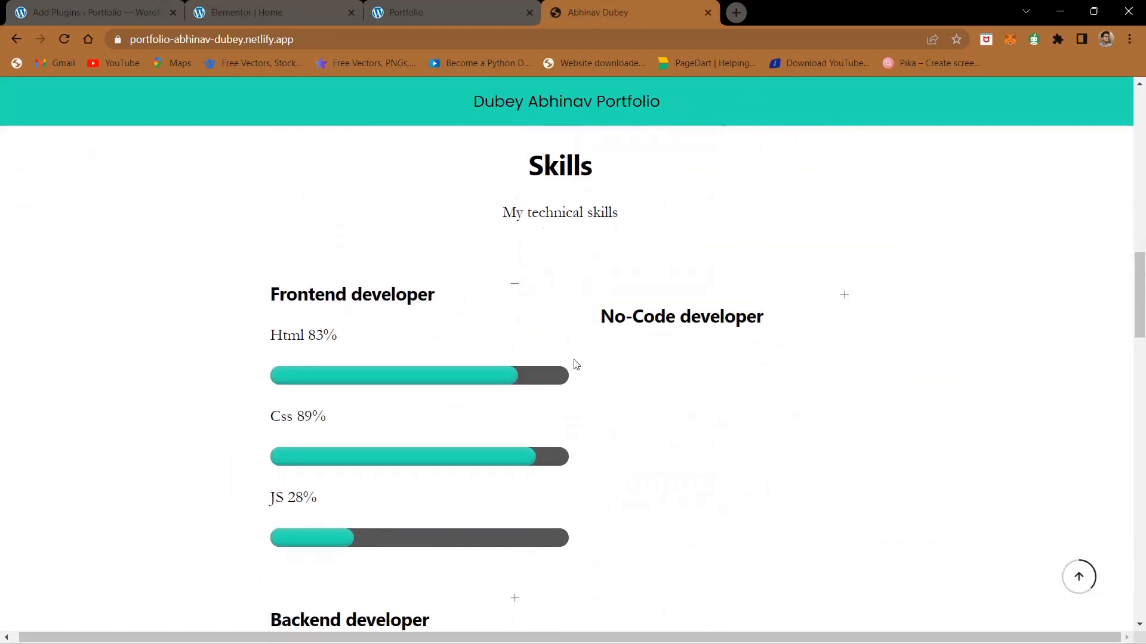
pyautogui.scroll(2, 544, 309)
pyautogui.doubleClick(545, 309)
pyautogui.hotkey('ctrl', 'c')
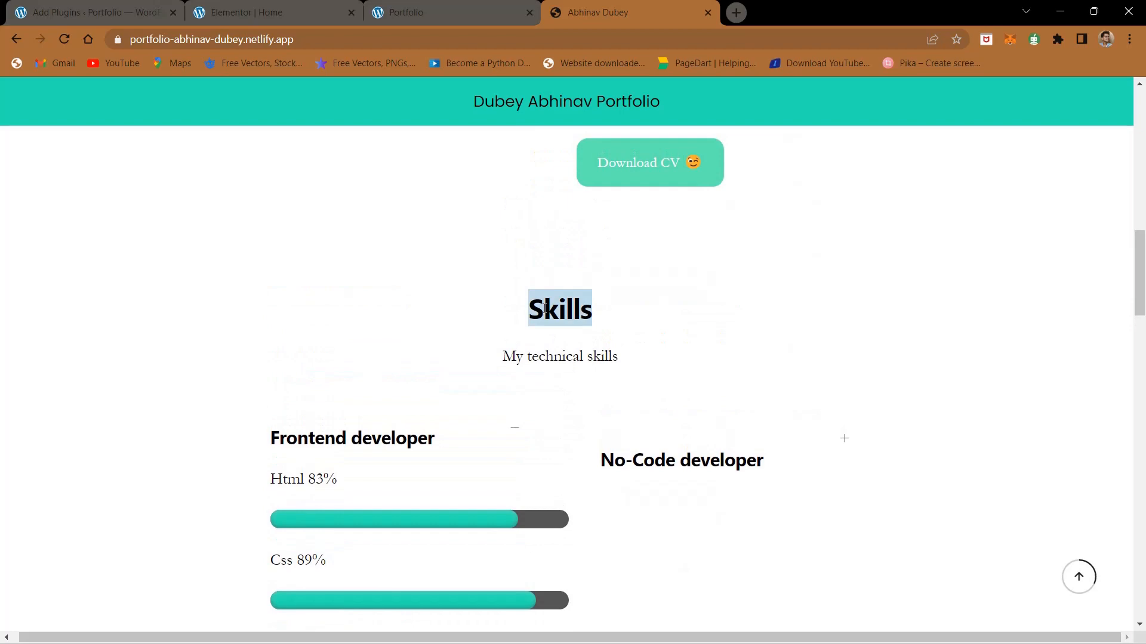
pyautogui.click(151, 5)
pyautogui.click(256, 5)
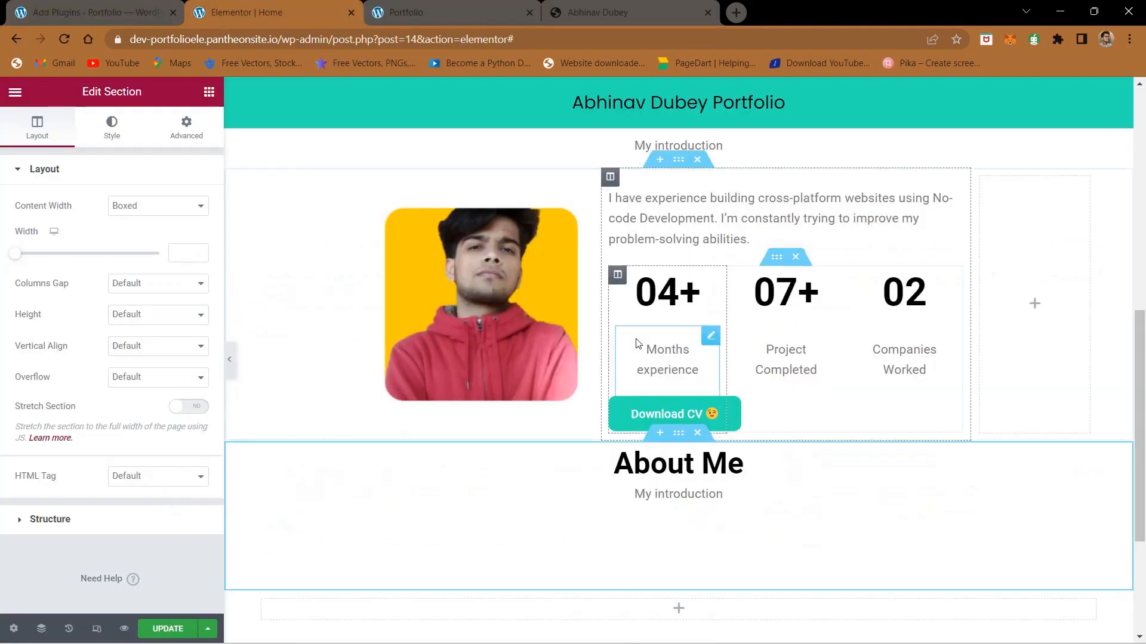
pyautogui.tripleClick(690, 467)
pyautogui.hotkey('ctrl', 'v')
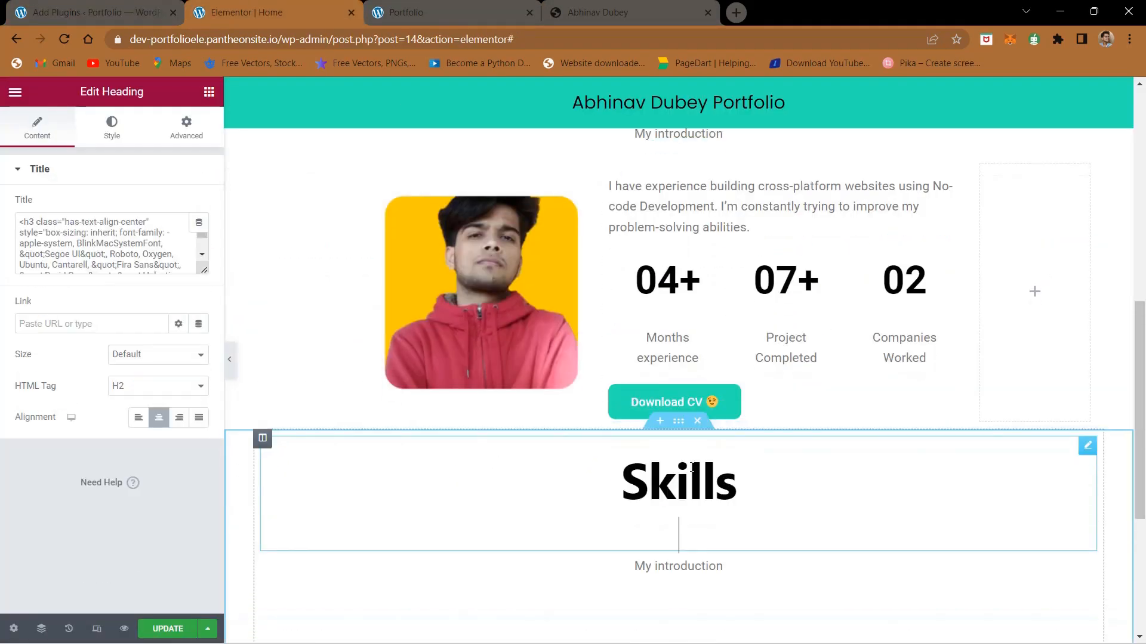
pyautogui.tripleClick(64, 234)
pyautogui.hotkey('ctrl', 'v')
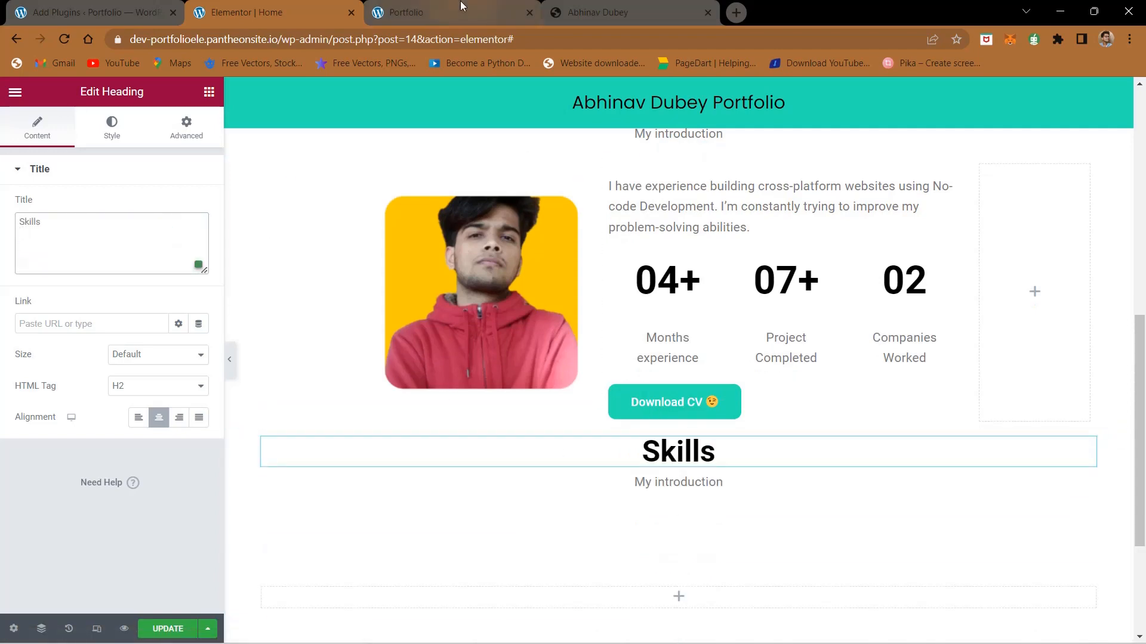
# Step: Copy "My technical skills" from the finished site and replace the subtitle under the Skills heading with it
pyautogui.moveTo(597, 9); pyautogui.dragTo(564, 1)
pyautogui.tripleClick(560, 348)
pyautogui.hotkey('ctrl', 'c')
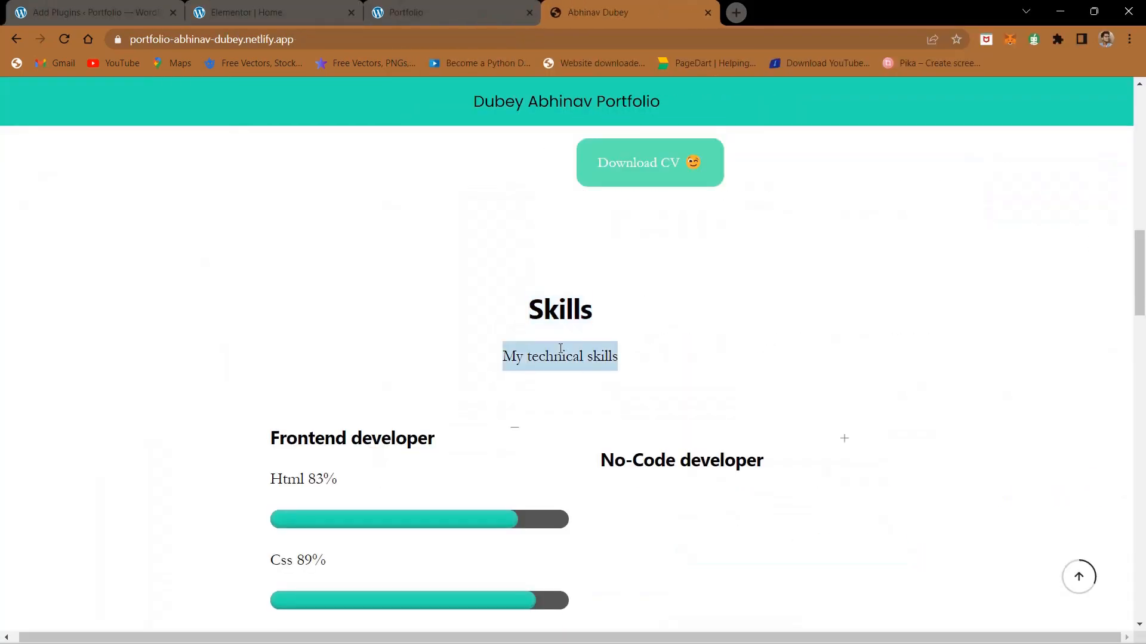
pyautogui.click(277, 7)
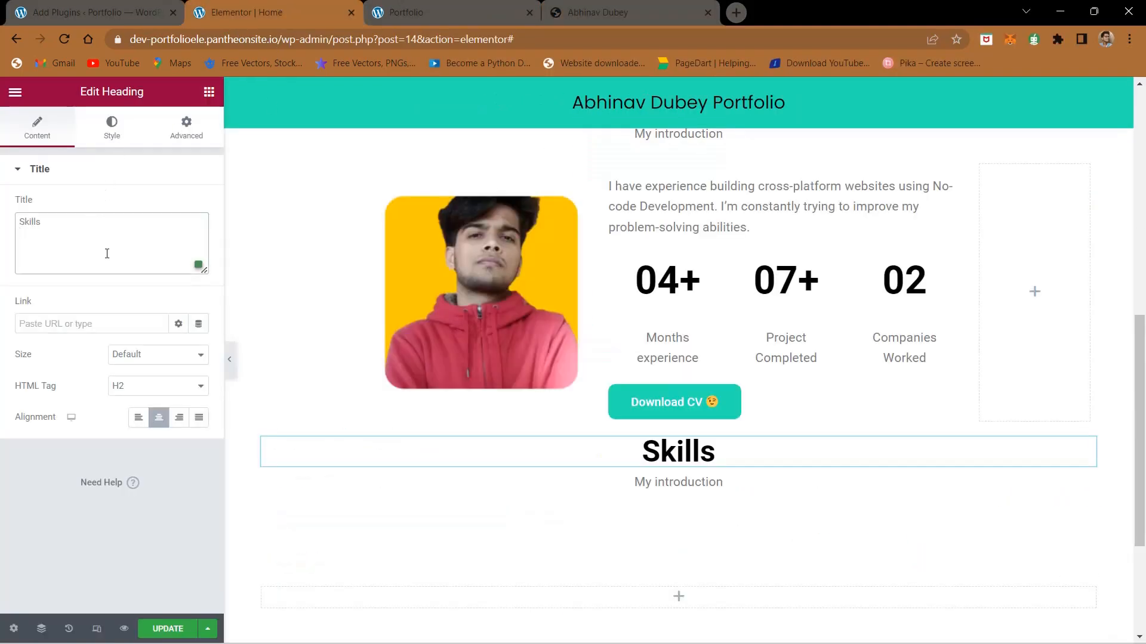
pyautogui.click(695, 477)
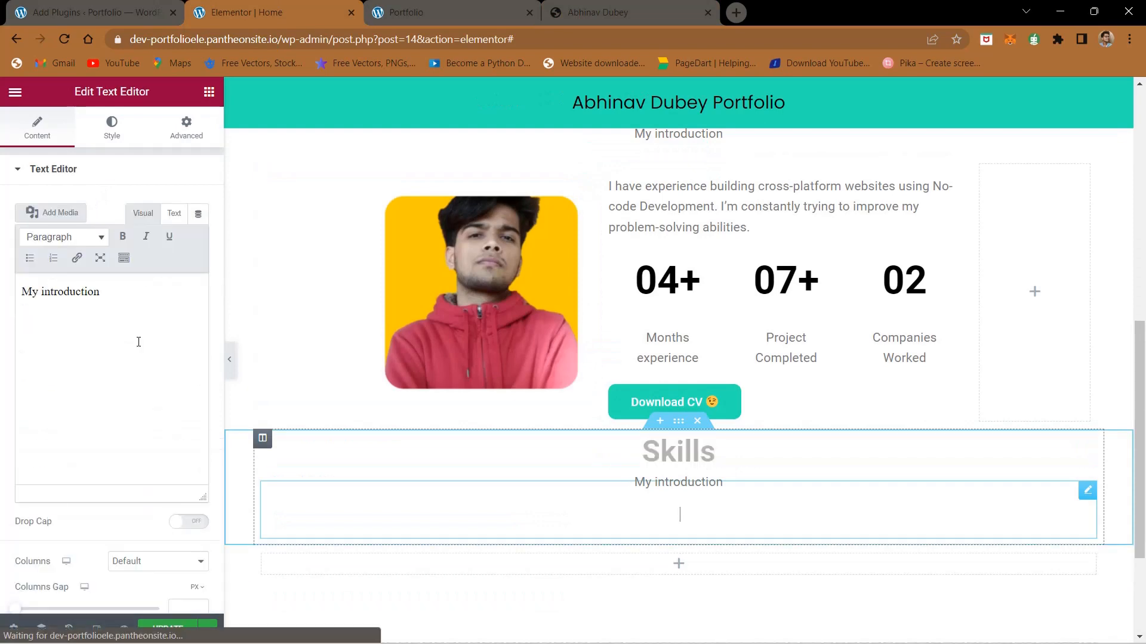
pyautogui.tripleClick(94, 293)
pyautogui.hotkey('ctrl', 'v')
pyautogui.scroll(-3, 491, 401)
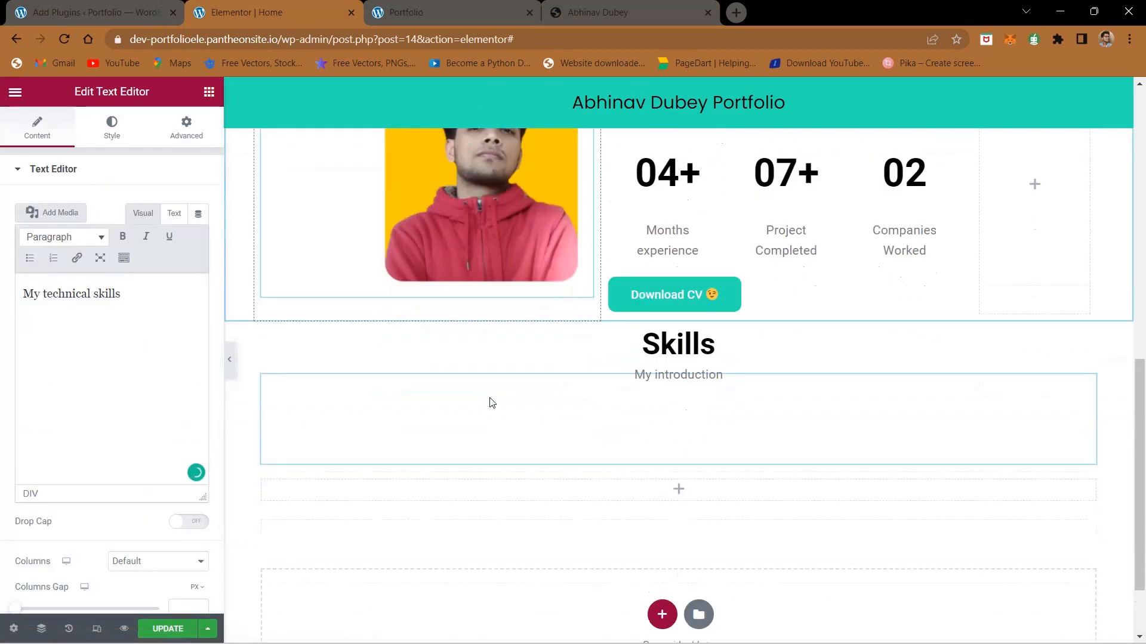
pyautogui.press('BackSpace')
pyautogui.press('BackSpace')
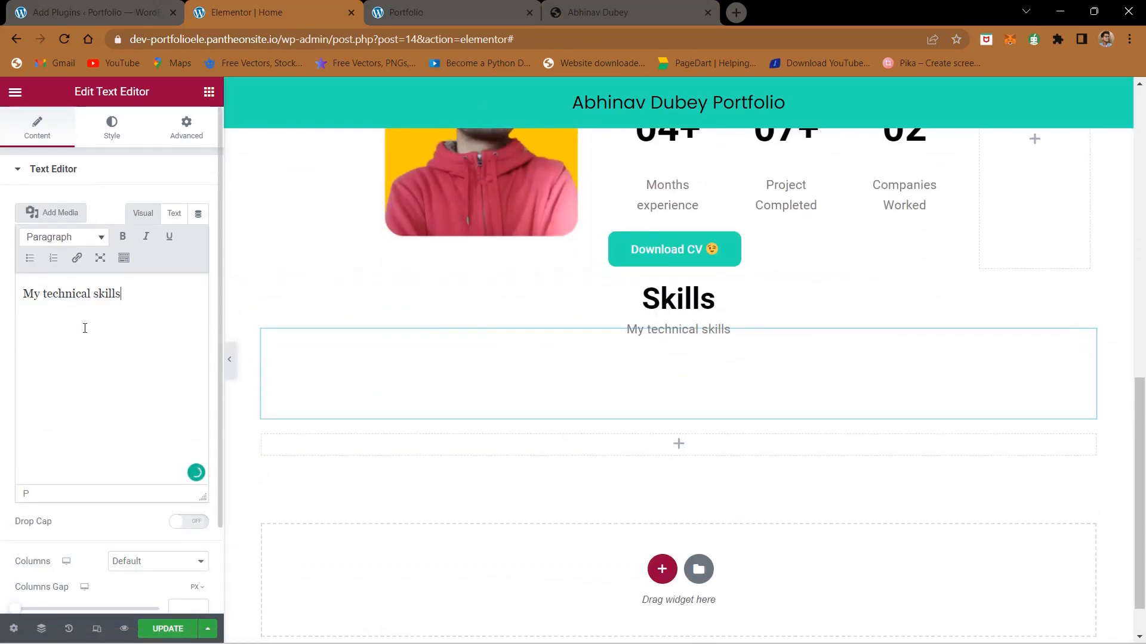
pyautogui.write('s')
pyautogui.click(38, 187)
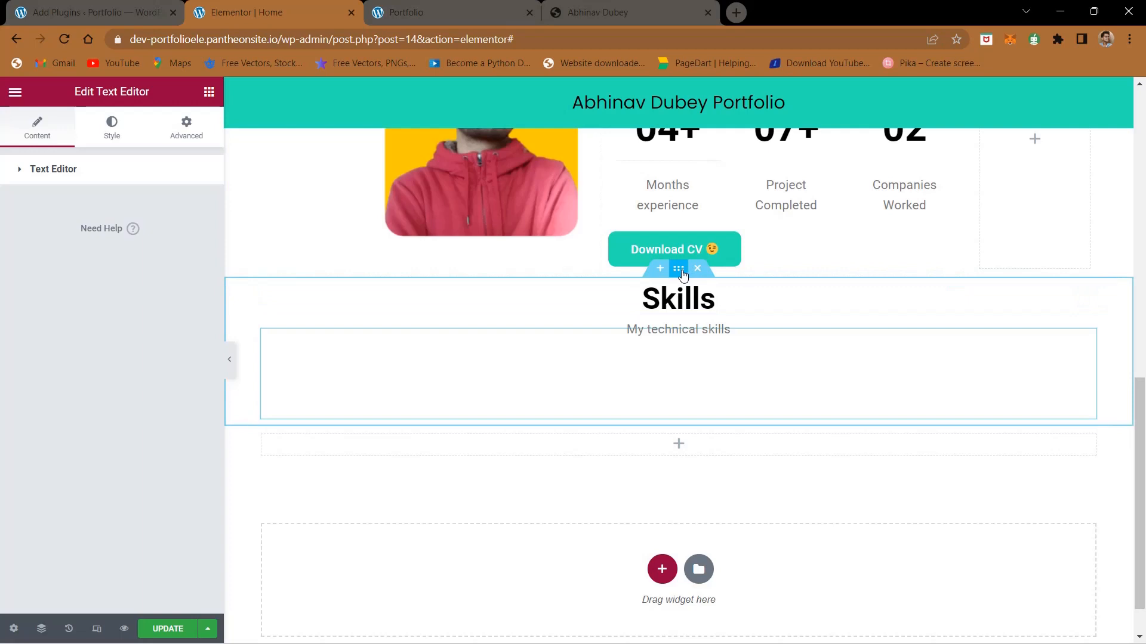
# Step: Add a single-column section above the Skills heading section and place a Spacer widget in it
pyautogui.click(680, 269)
pyautogui.click(660, 269)
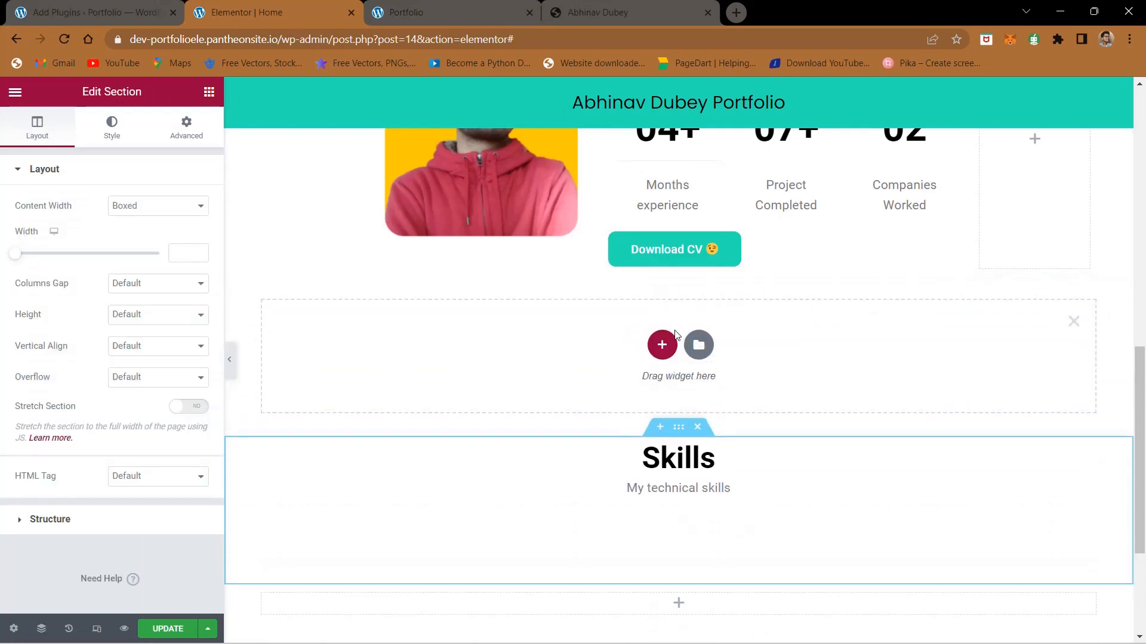
pyautogui.click(663, 342)
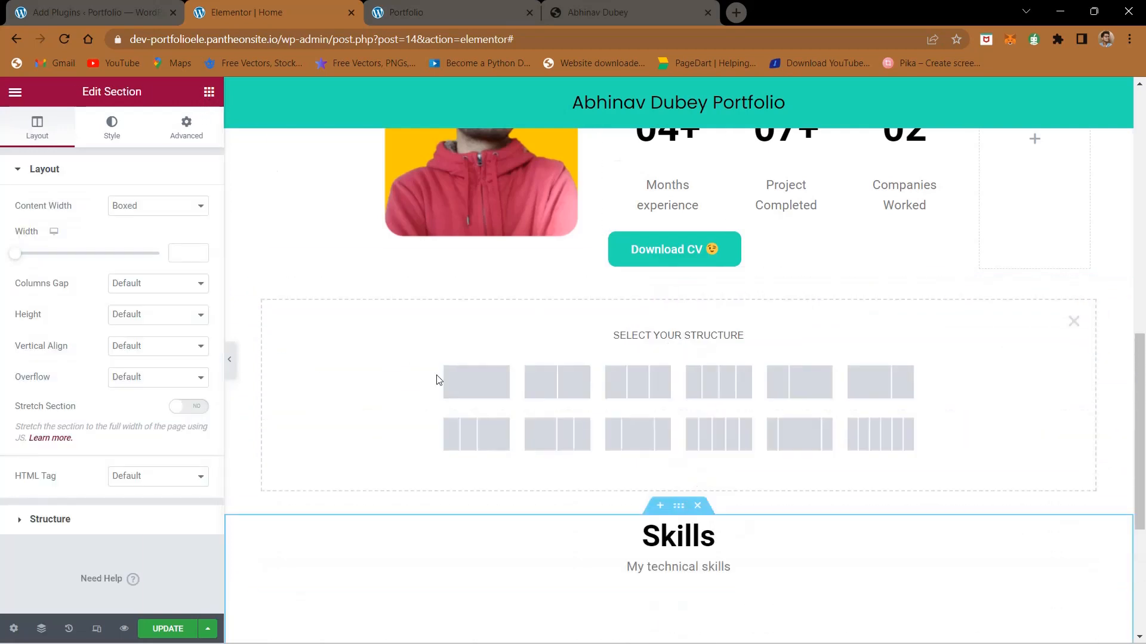
pyautogui.click(472, 382)
pyautogui.click(209, 91)
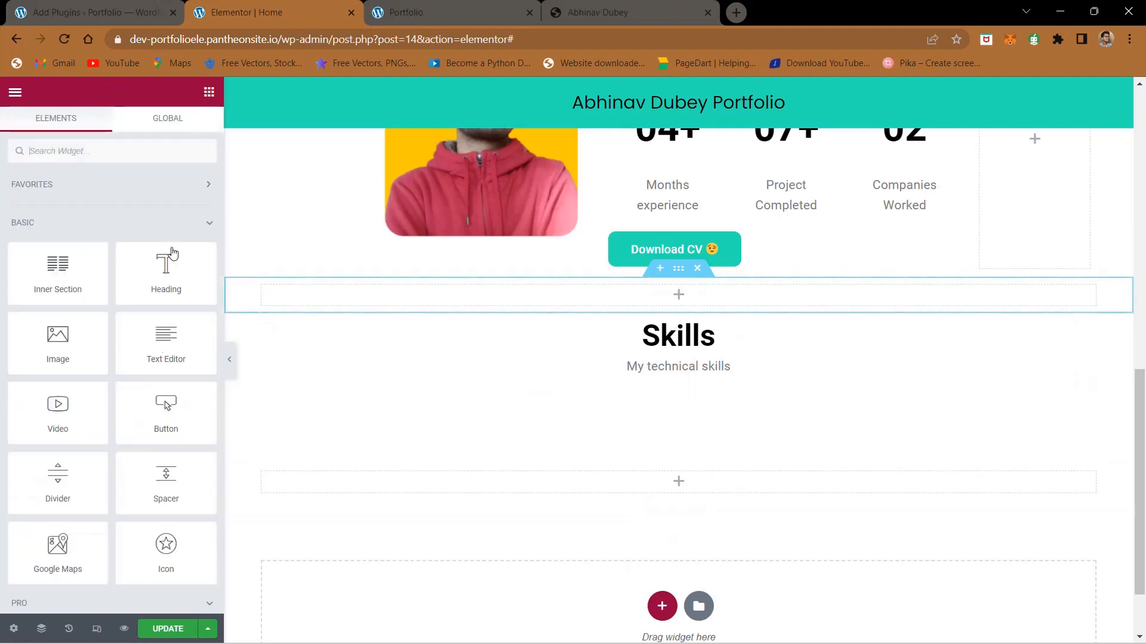
pyautogui.moveTo(166, 477); pyautogui.dragTo(677, 293)
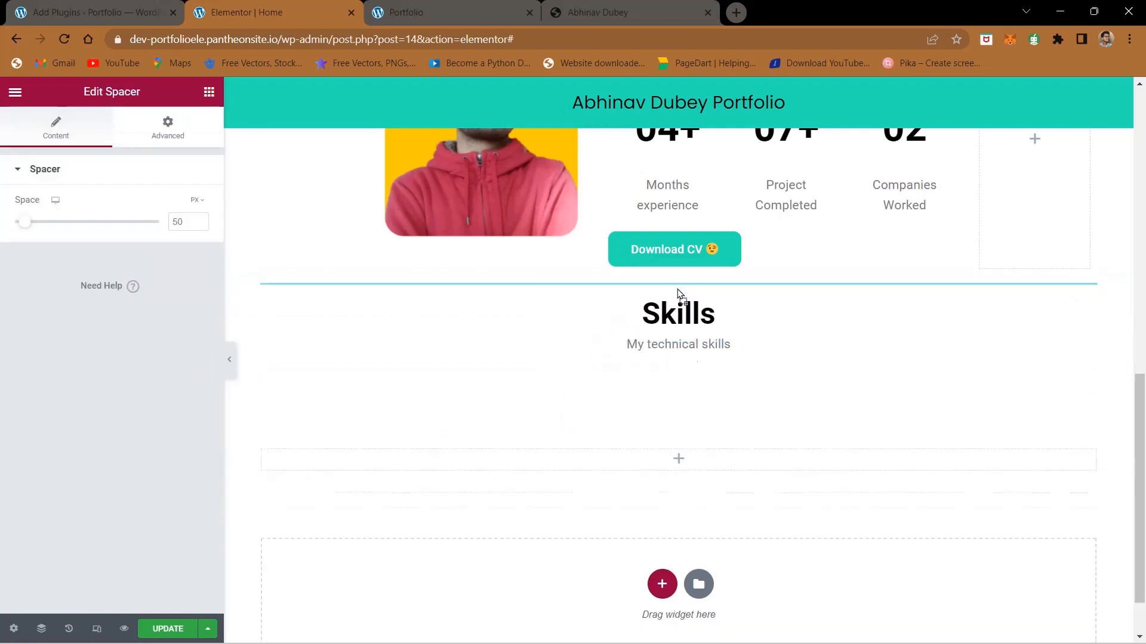
# Step: Set the spacer's height to 80 px and update the page
pyautogui.doubleClick(180, 221)
pyautogui.write('80')
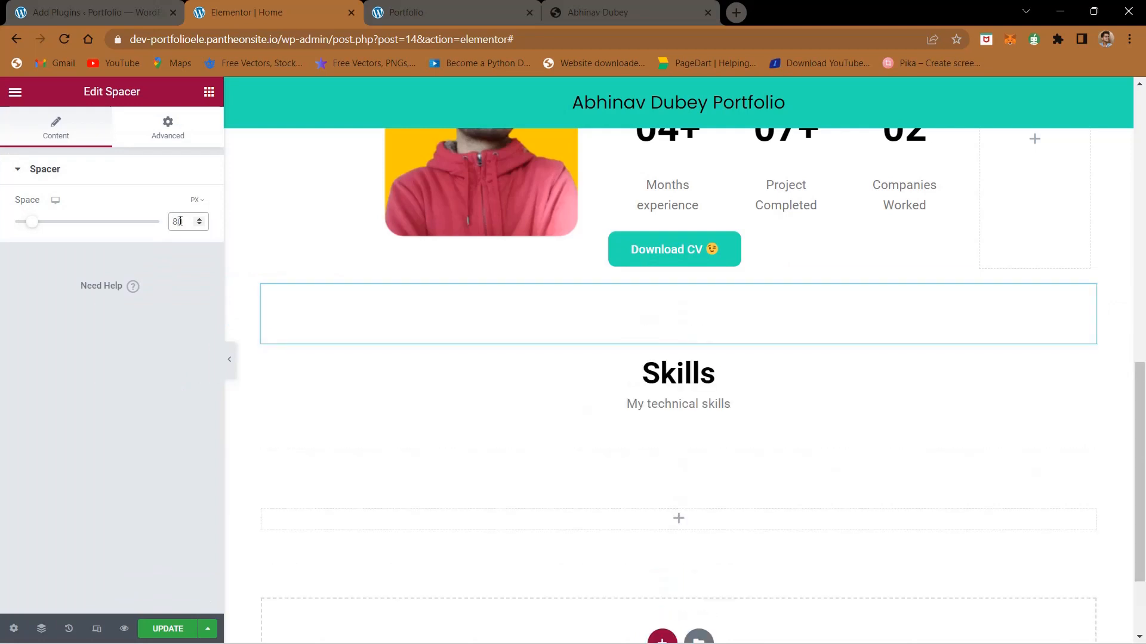
pyautogui.click(172, 628)
# Step: Unlink the margins of the empty section below the Skills heading and try top margins of -80 and -90 px
pyautogui.scroll(-1, 649, 409)
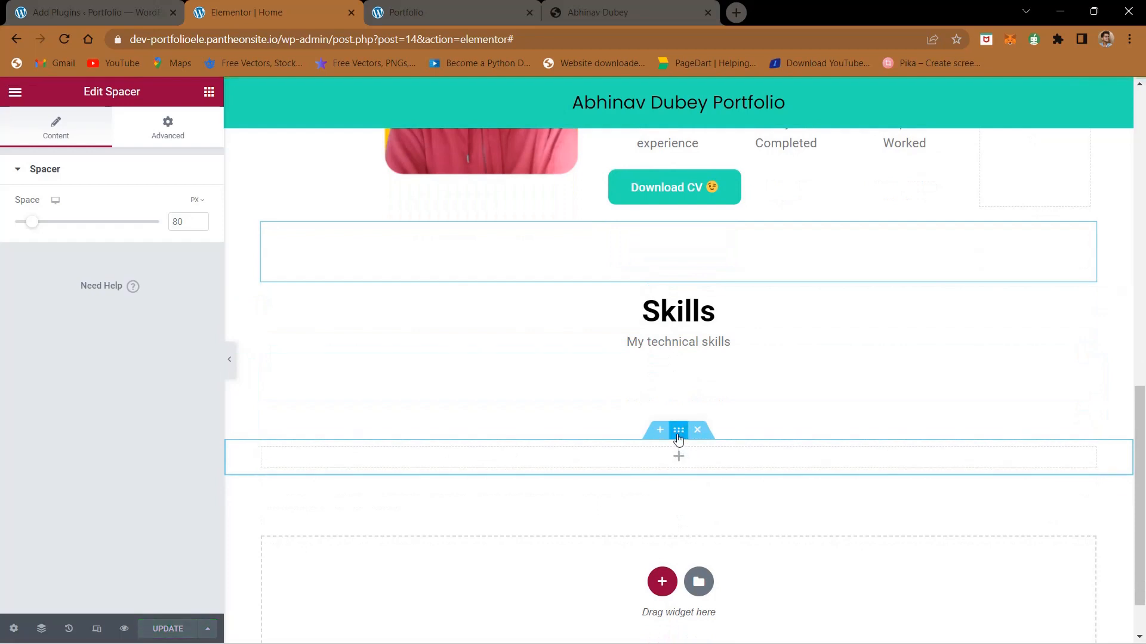
pyautogui.click(678, 435)
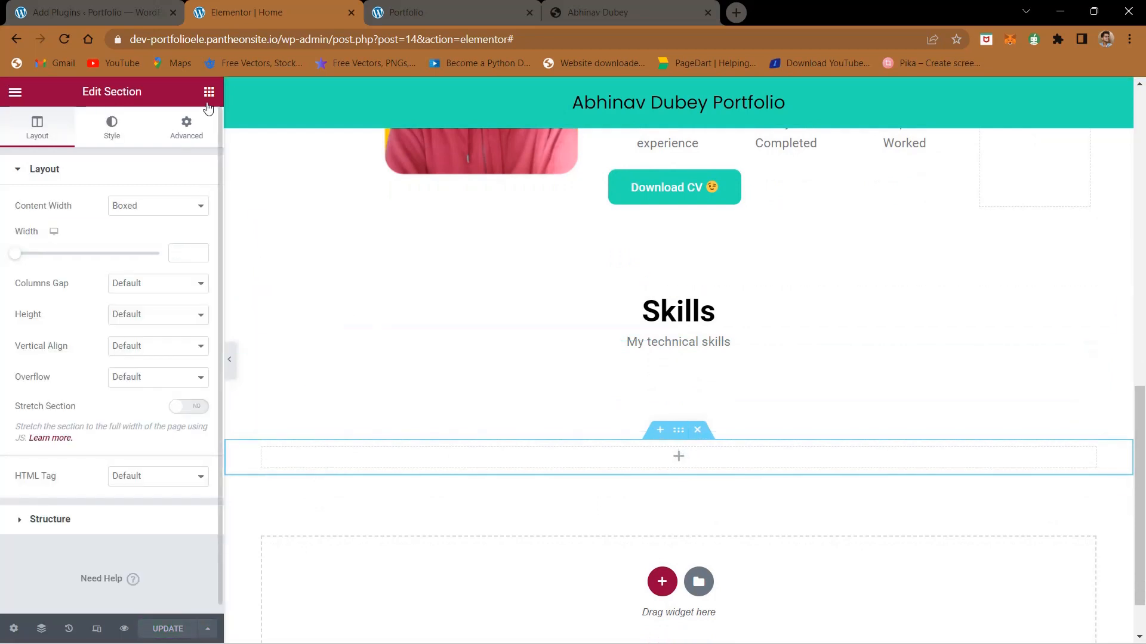
pyautogui.click(185, 128)
pyautogui.click(24, 223)
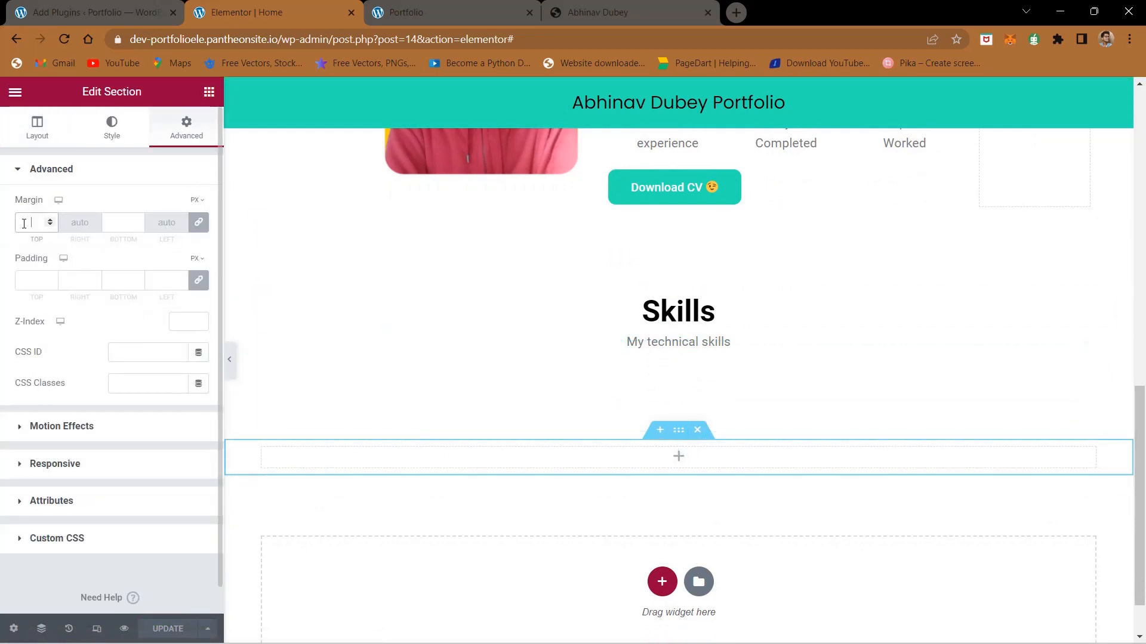
pyautogui.click(198, 222)
pyautogui.click(30, 225)
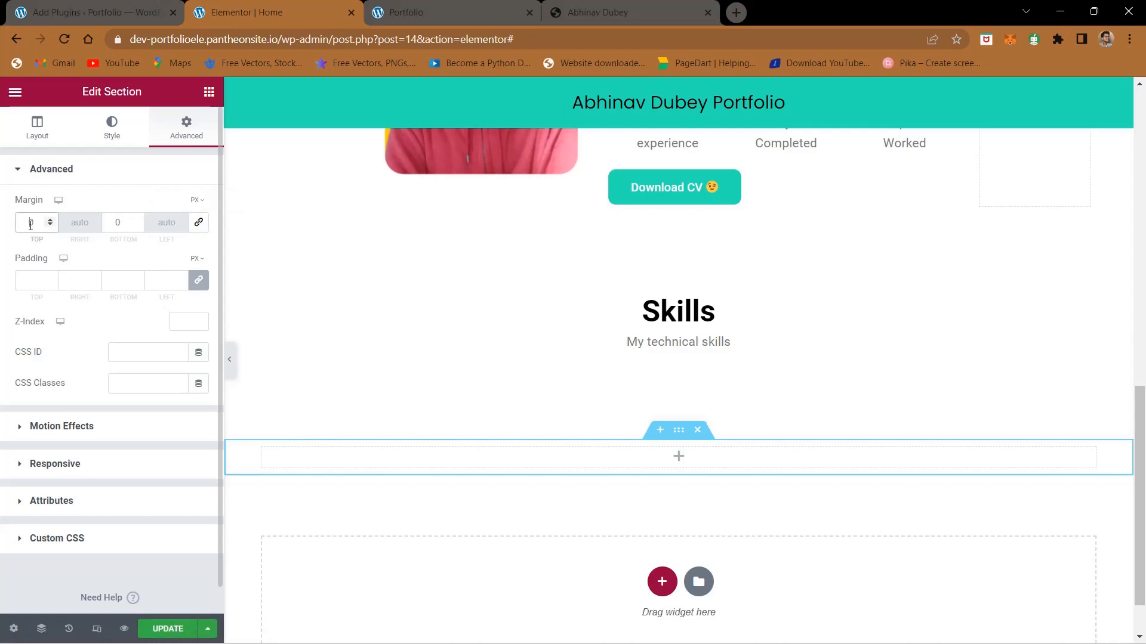
pyautogui.write('-8')
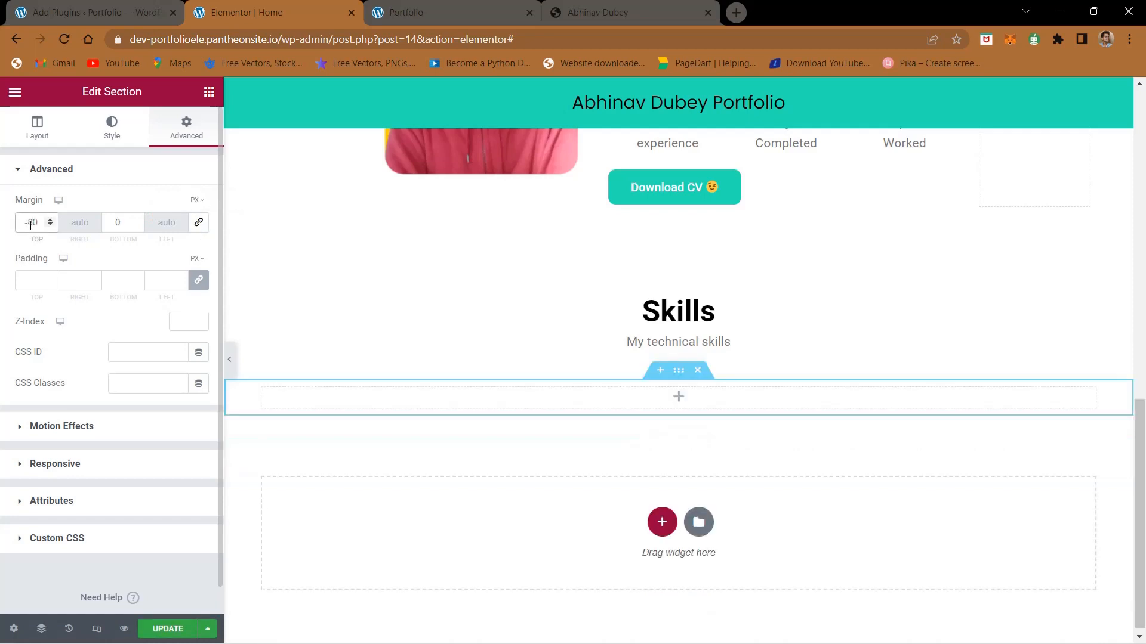
pyautogui.press('BackSpace')
pyautogui.write('9')
pyautogui.press('BackSpace')
pyautogui.write('8')
pyautogui.press('BackSpace')
pyautogui.write('9')
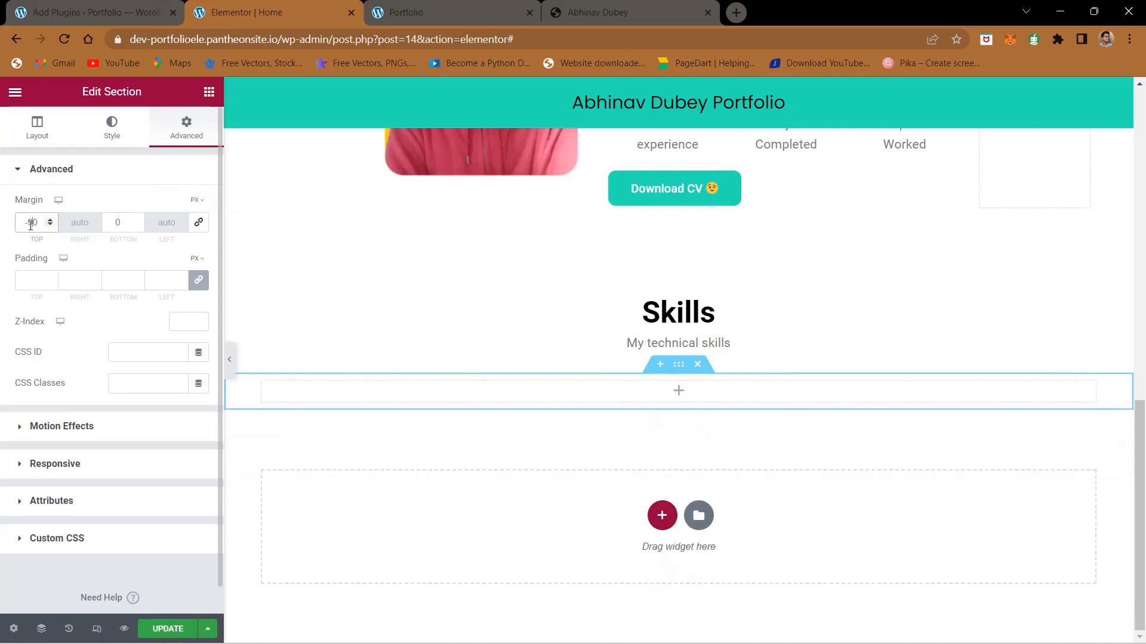
# Step: Place a two-column Inner Section widget in the empty section below the Skills subtitle
pyautogui.click(674, 403)
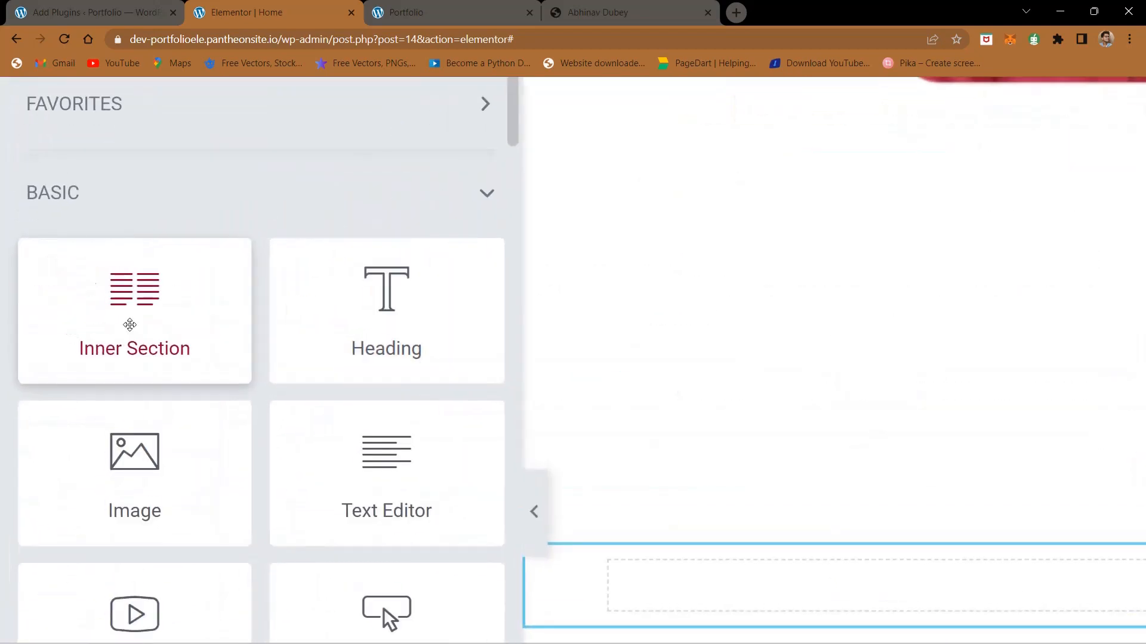
pyautogui.scroll(-2, 54, 274)
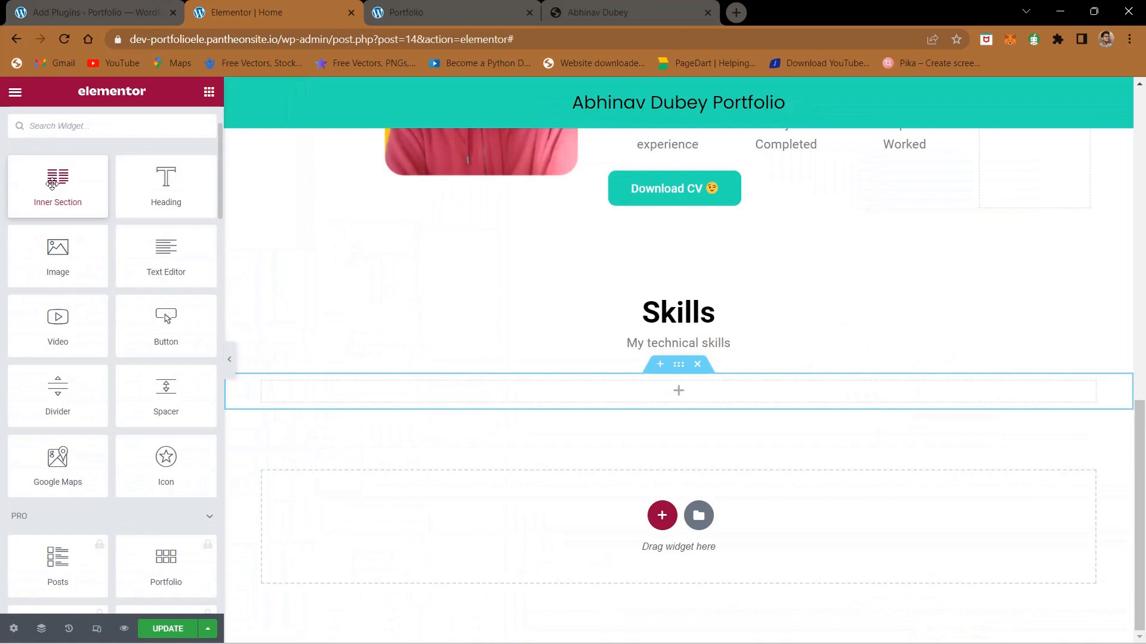
pyautogui.moveTo(51, 183); pyautogui.dragTo(683, 396)
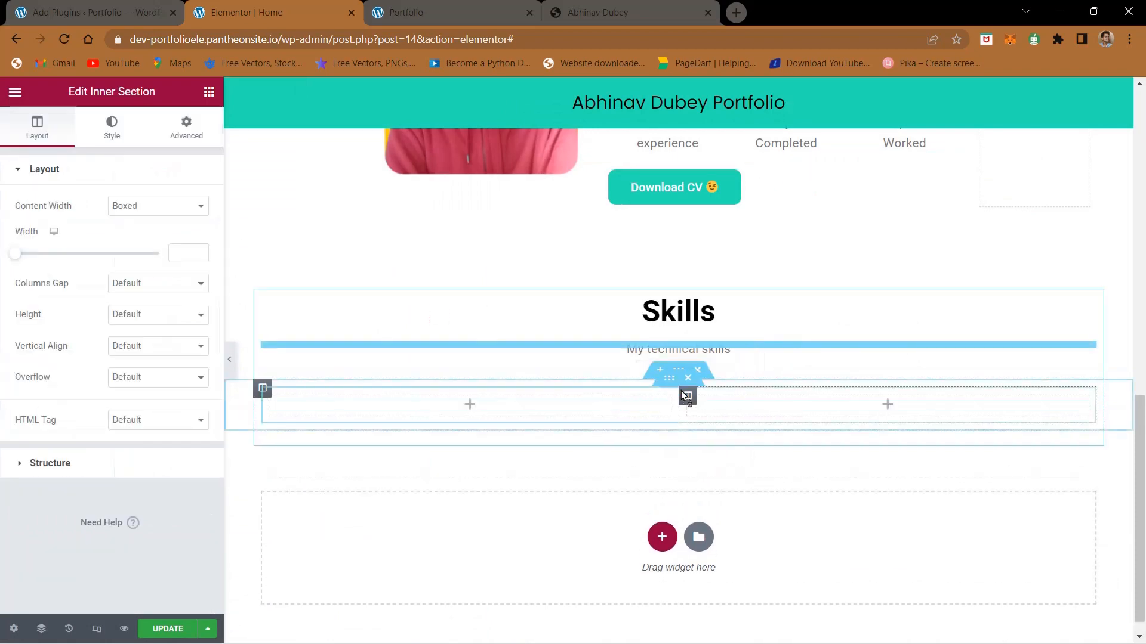
# Step: Check the Frontend developer skill bars and the other skill groups on the finished site, returning to the Elementor editor
pyautogui.click(573, 9)
pyautogui.scroll(-3, 486, 427)
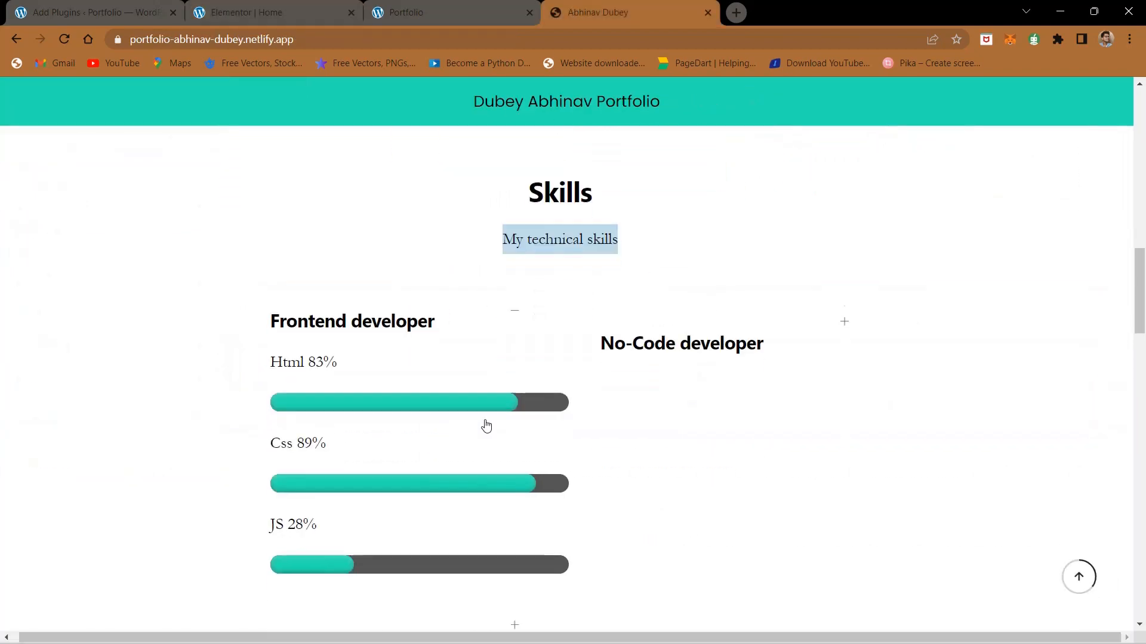
pyautogui.scroll(-2, 334, 203)
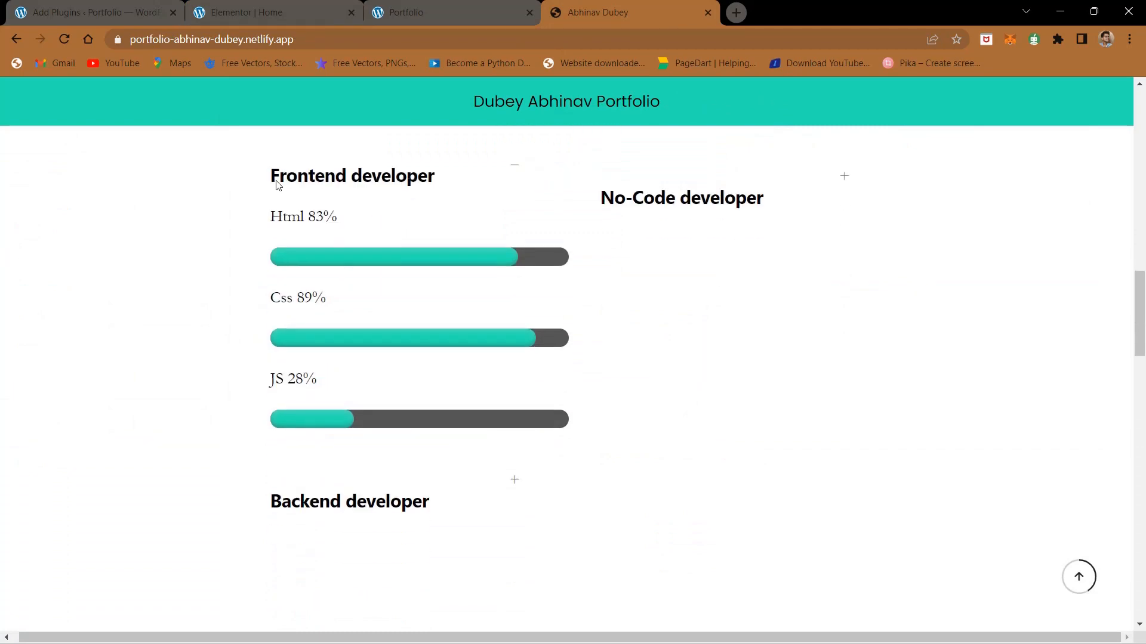
pyautogui.moveTo(276, 182); pyautogui.dragTo(473, 173)
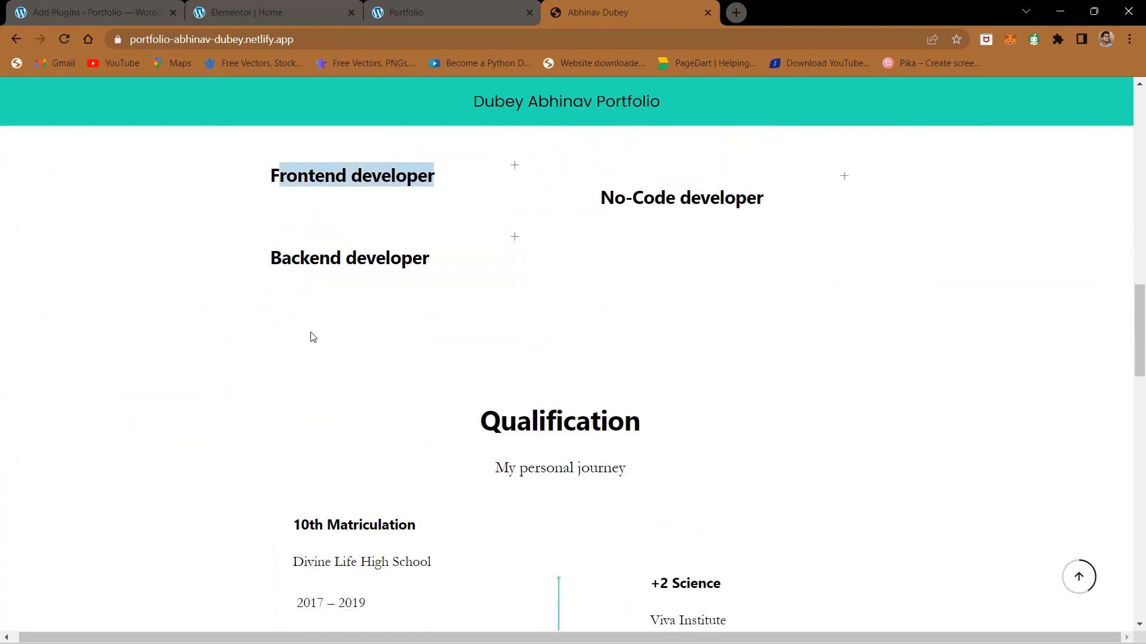
pyautogui.click(236, 9)
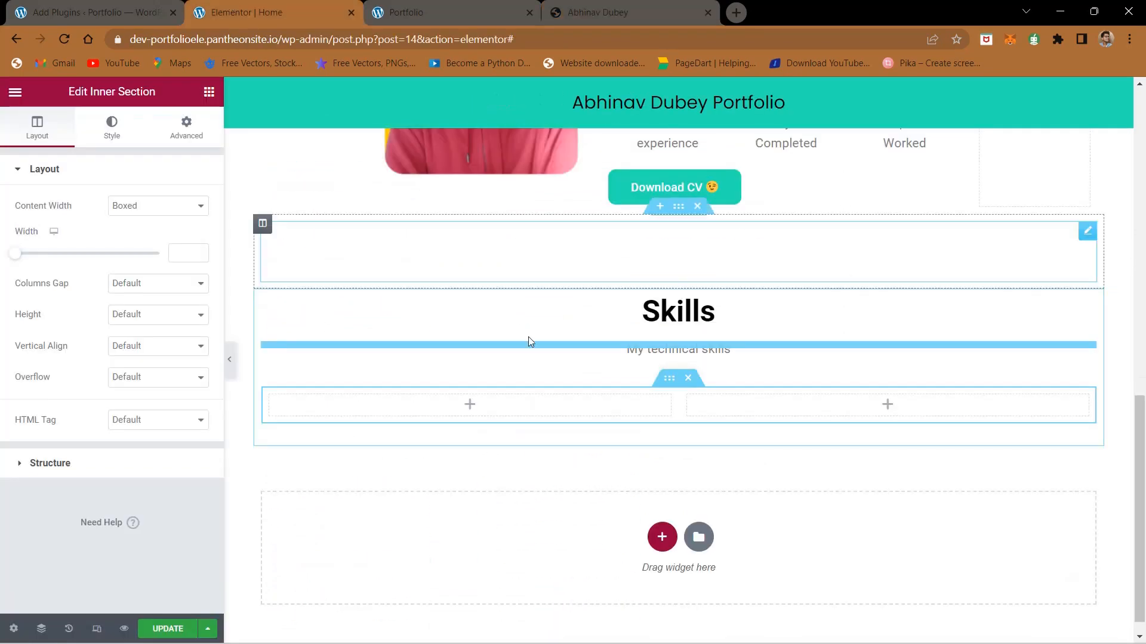
# Step: Find the Progress Bar widget and place it in the first column of the Skills inner section
pyautogui.press('Delete')
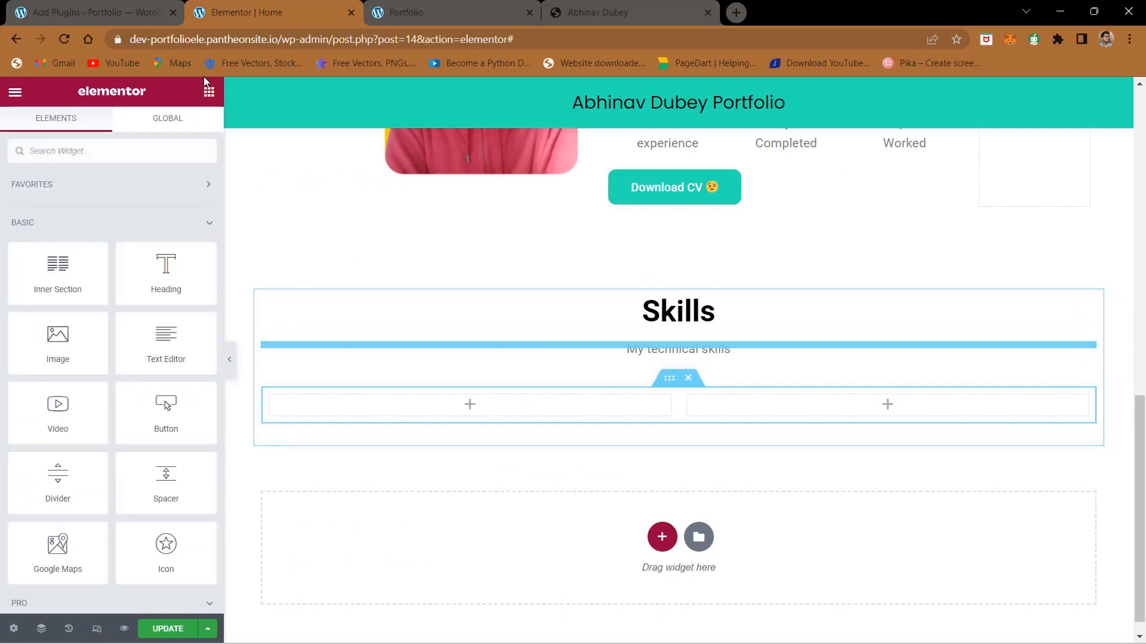
pyautogui.click(134, 148)
pyautogui.write('progre')
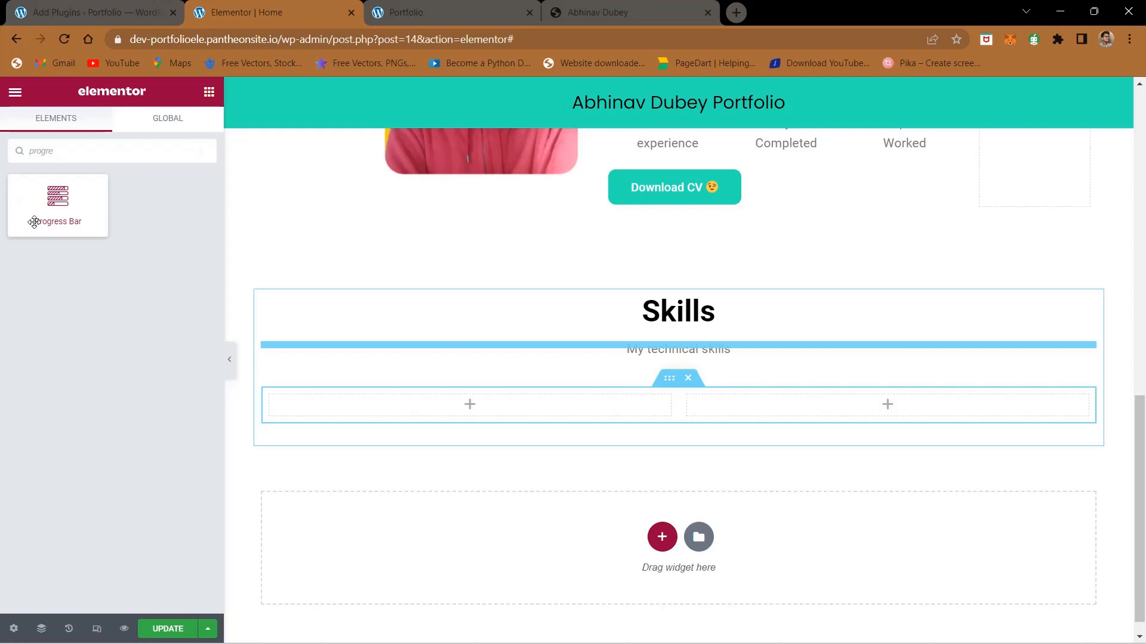
pyautogui.moveTo(36, 222); pyautogui.dragTo(474, 397)
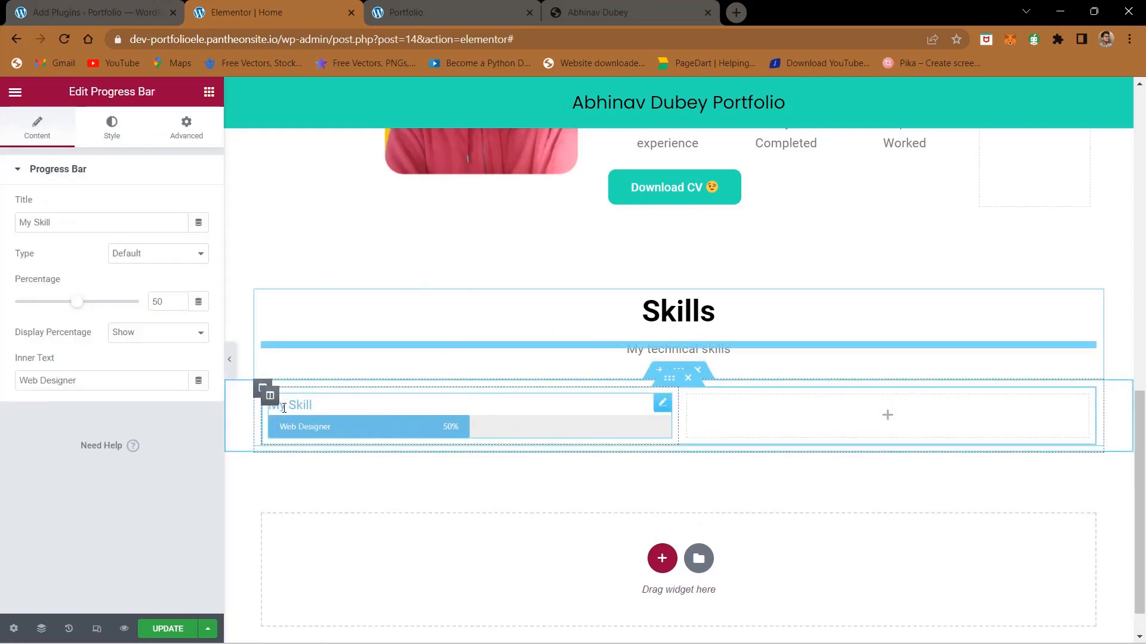
# Step: Expand Frontend developer on the finished site and compare its Html entry with the new progress bar in Elementor
pyautogui.tripleClick(64, 227)
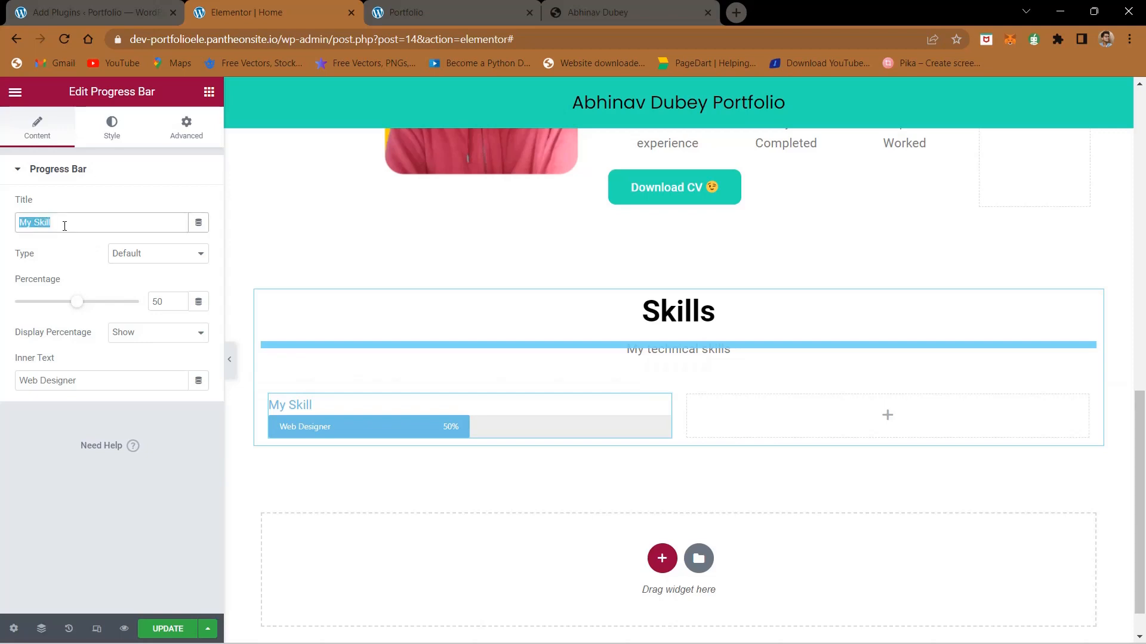
pyautogui.click(633, 8)
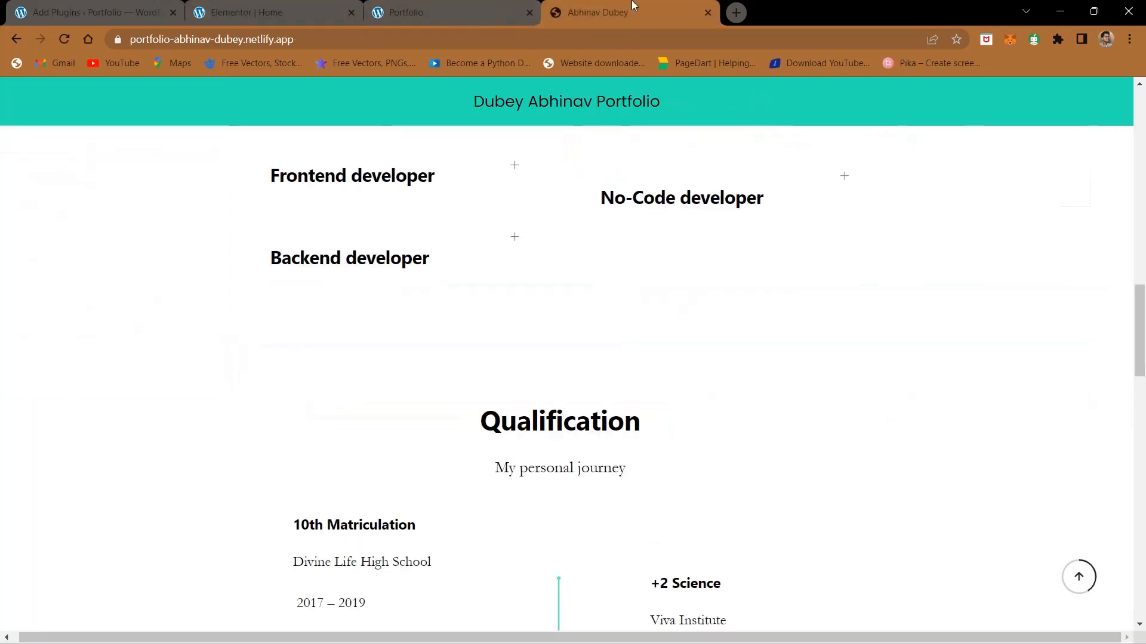
pyautogui.click(454, 170)
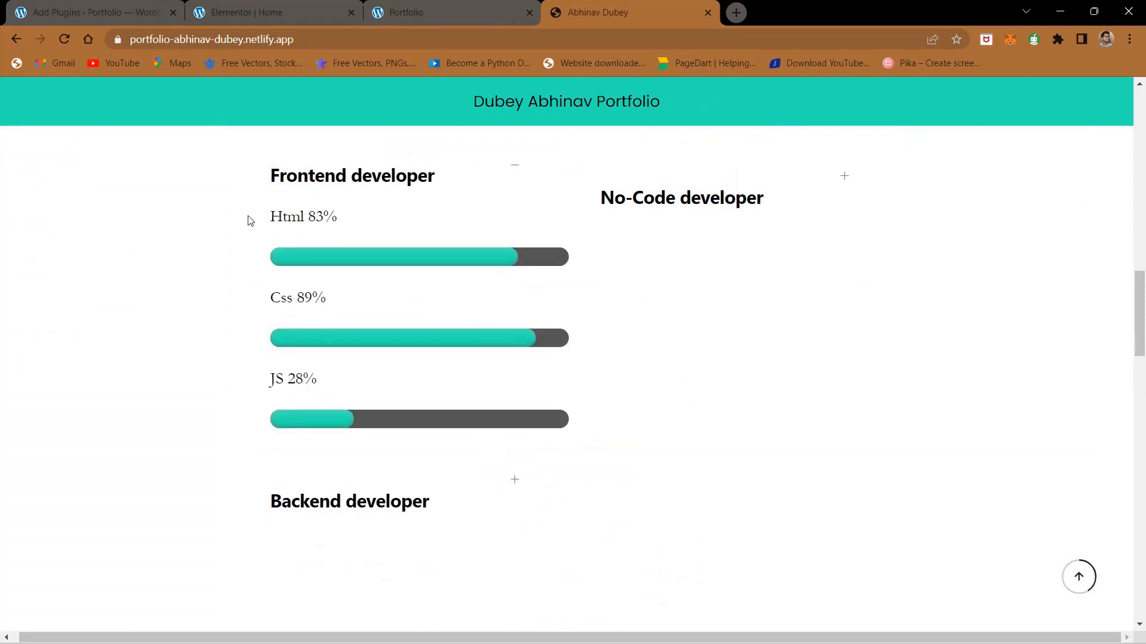
pyautogui.moveTo(249, 221); pyautogui.dragTo(343, 226)
pyautogui.click(292, 6)
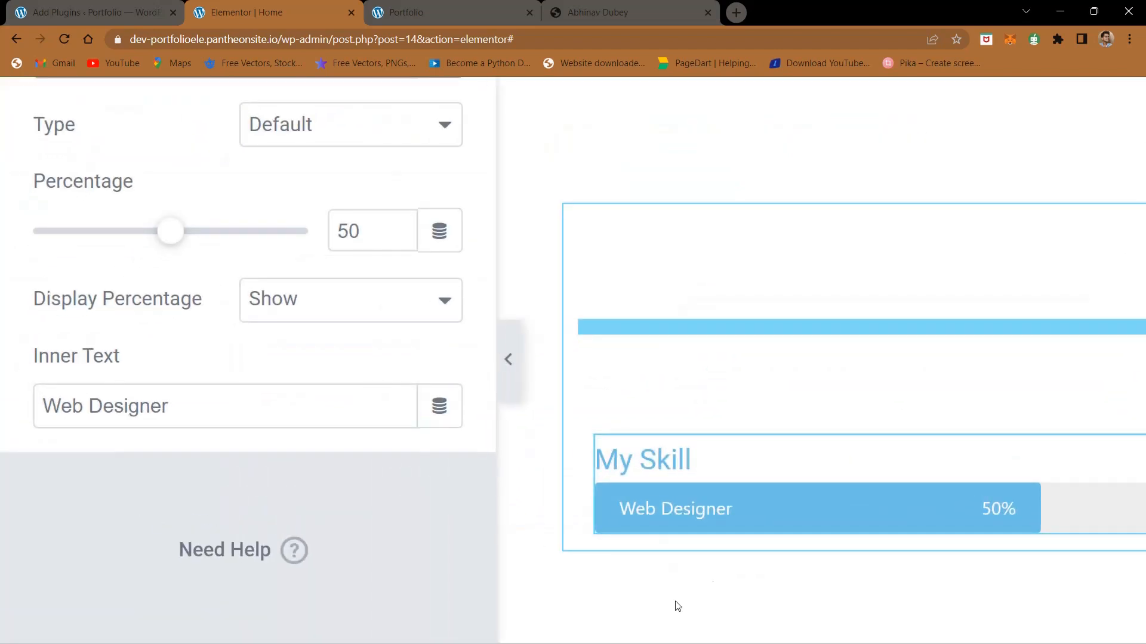
pyautogui.click(599, 7)
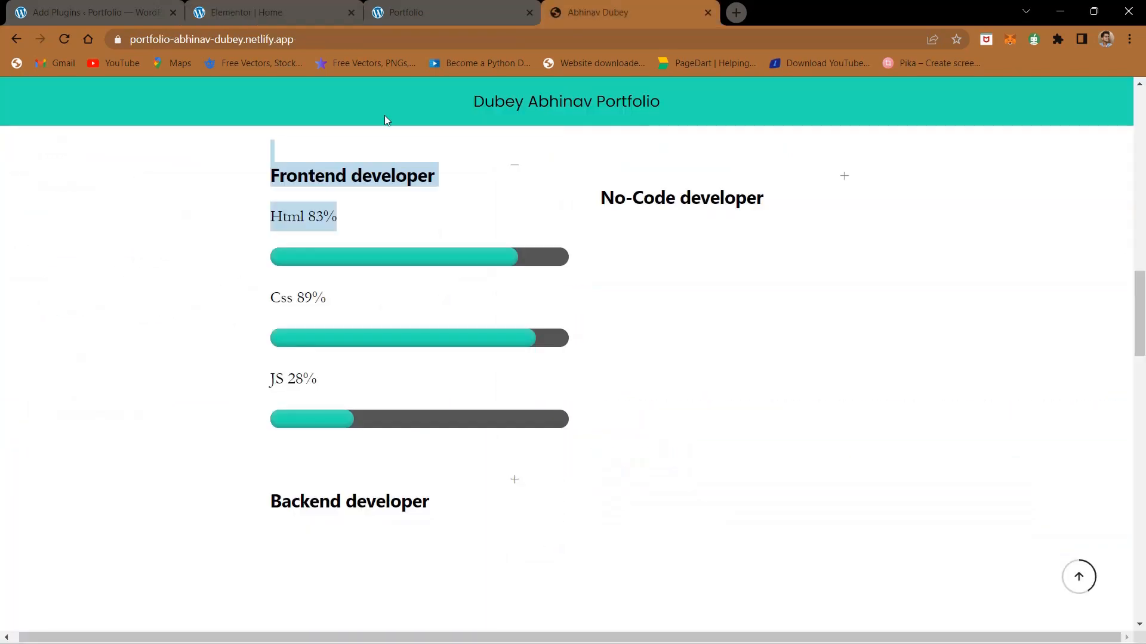
pyautogui.click(250, 7)
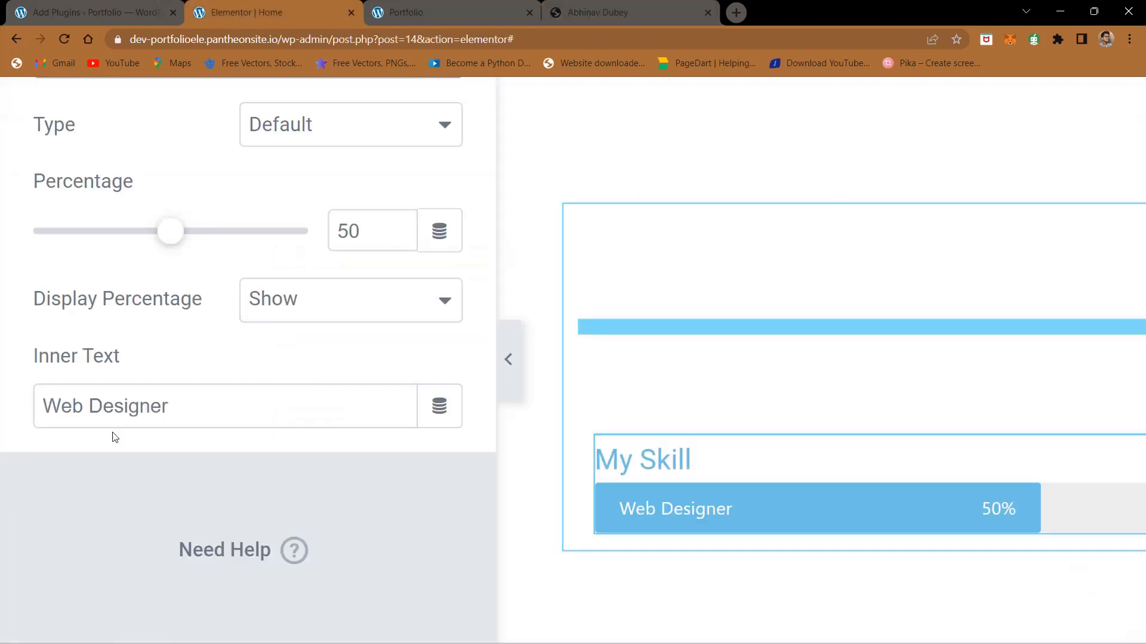
# Step: Clear the progress bar's inner text
pyautogui.click(120, 404)
pyautogui.hotkey('ctrl', 'a')
pyautogui.press('BackSpace')
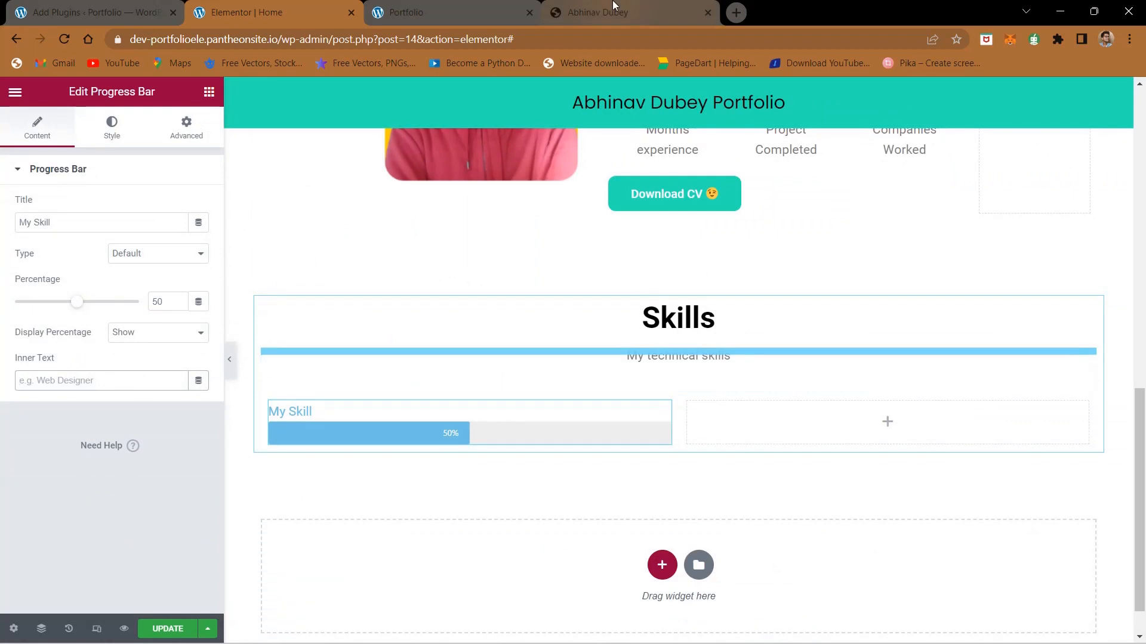
# Step: Copy "Html 83%" from the finished site and use it as the progress bar's title
pyautogui.click(613, 5)
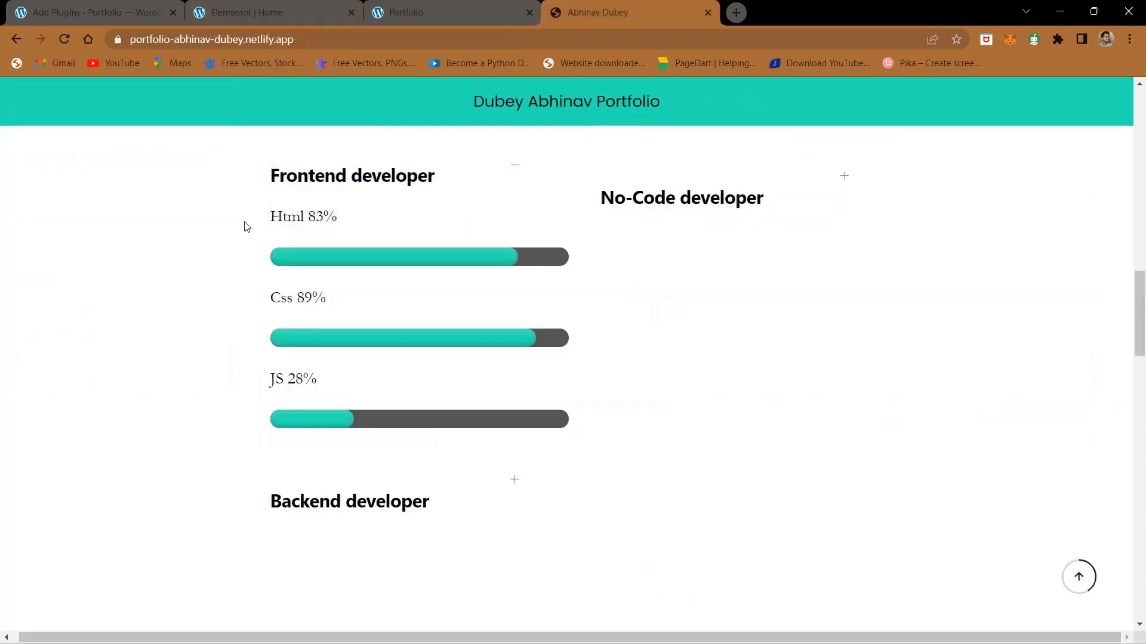
pyautogui.moveTo(356, 228); pyautogui.dragTo(277, 222)
pyautogui.hotkey('ctrl', 'c')
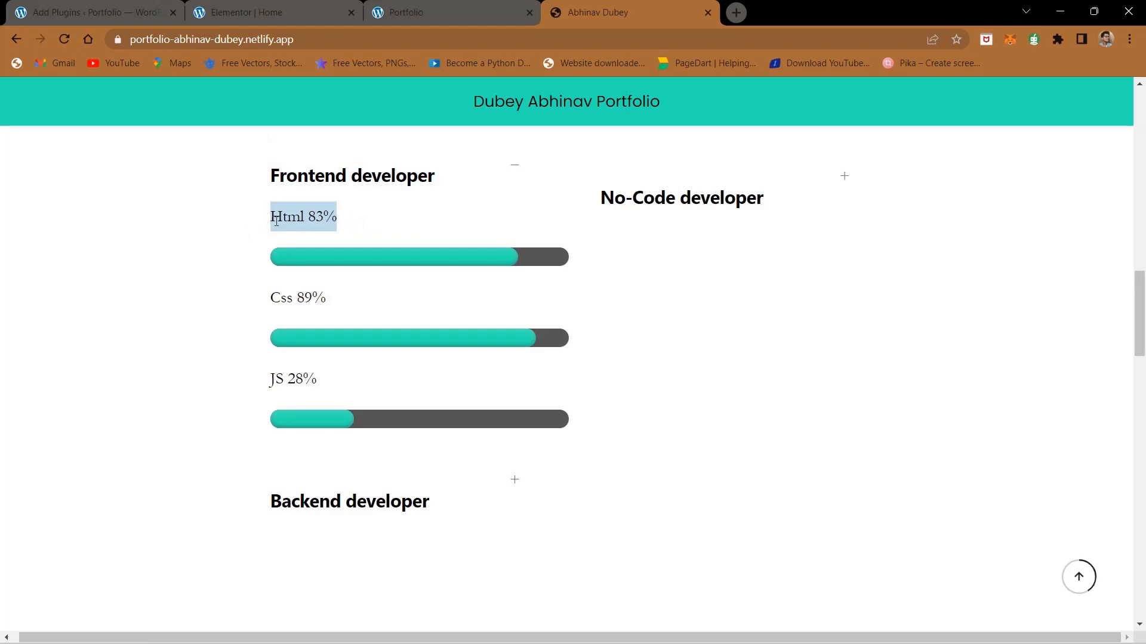
pyautogui.click(300, 5)
pyautogui.doubleClick(78, 220)
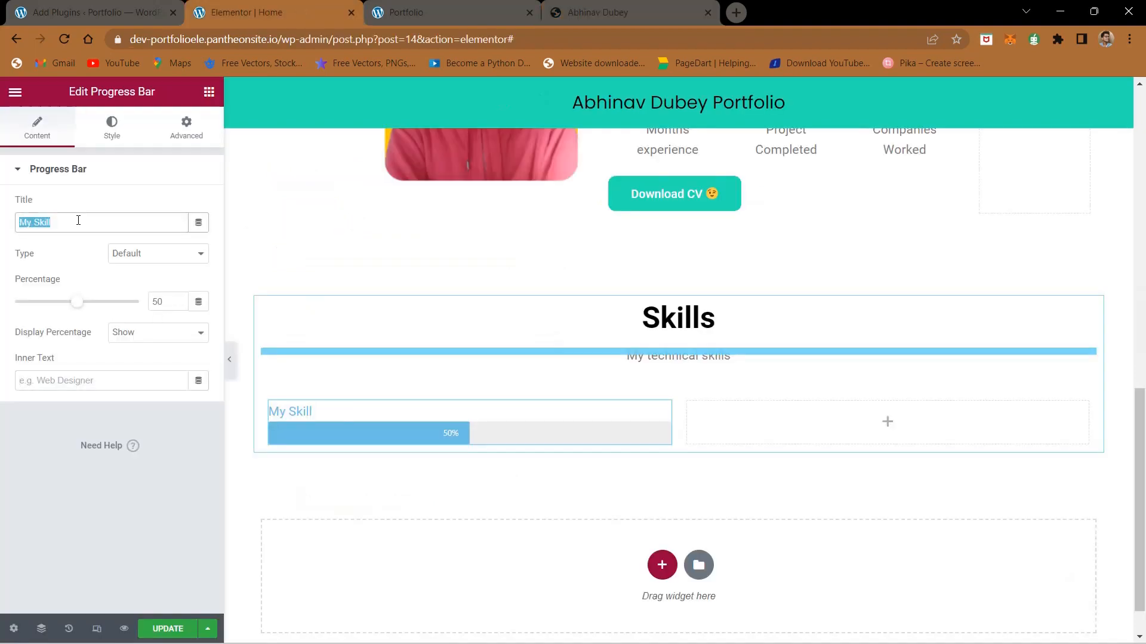
pyautogui.hotkey('ctrl', 'v')
# Step: Set the Html progress bar's percentage to 83
pyautogui.click(153, 302)
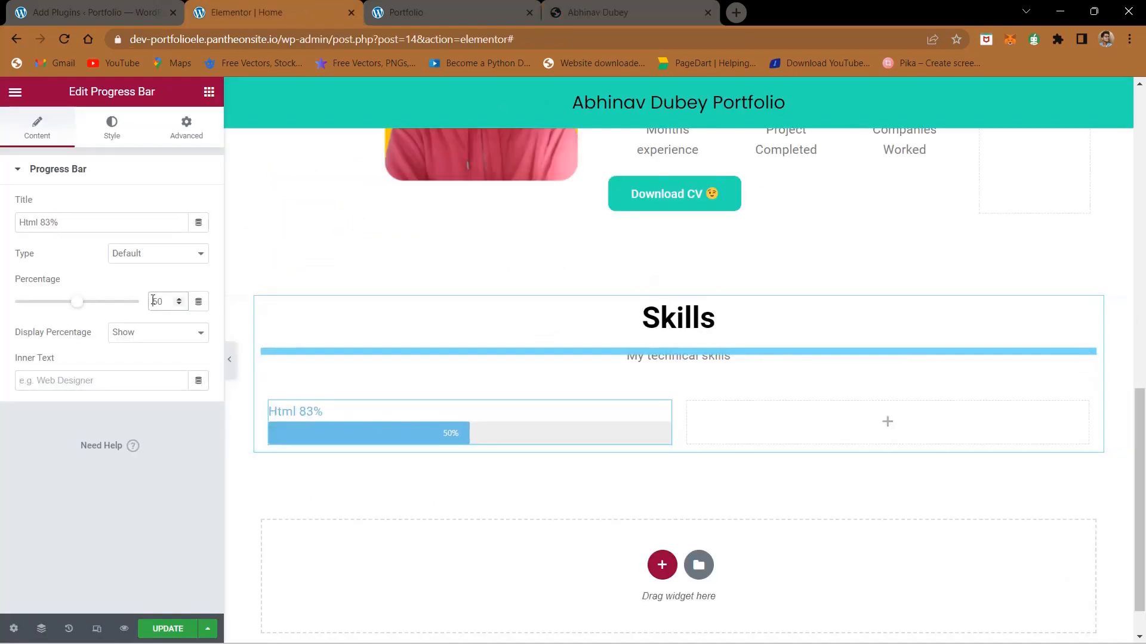
pyautogui.write('8')
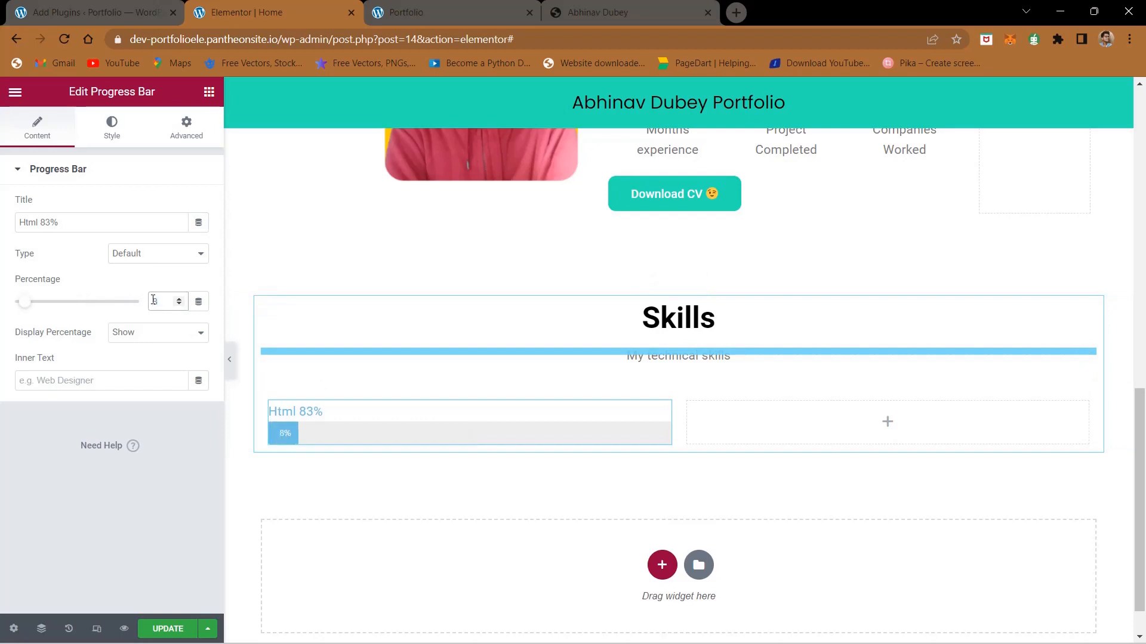
pyautogui.write('3')
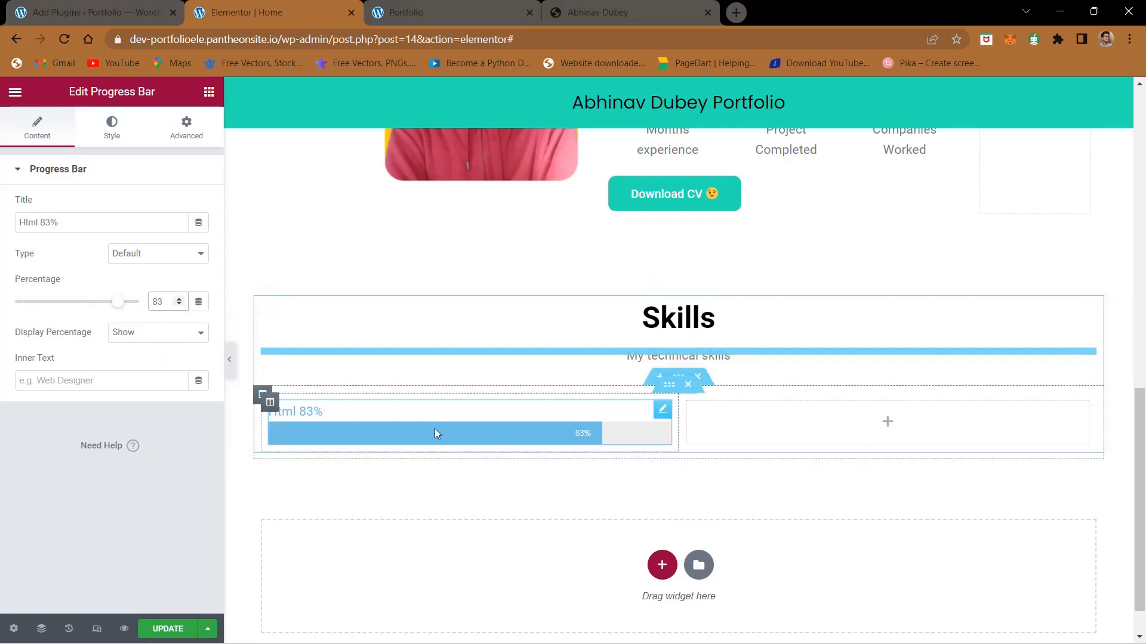
pyautogui.click(170, 492)
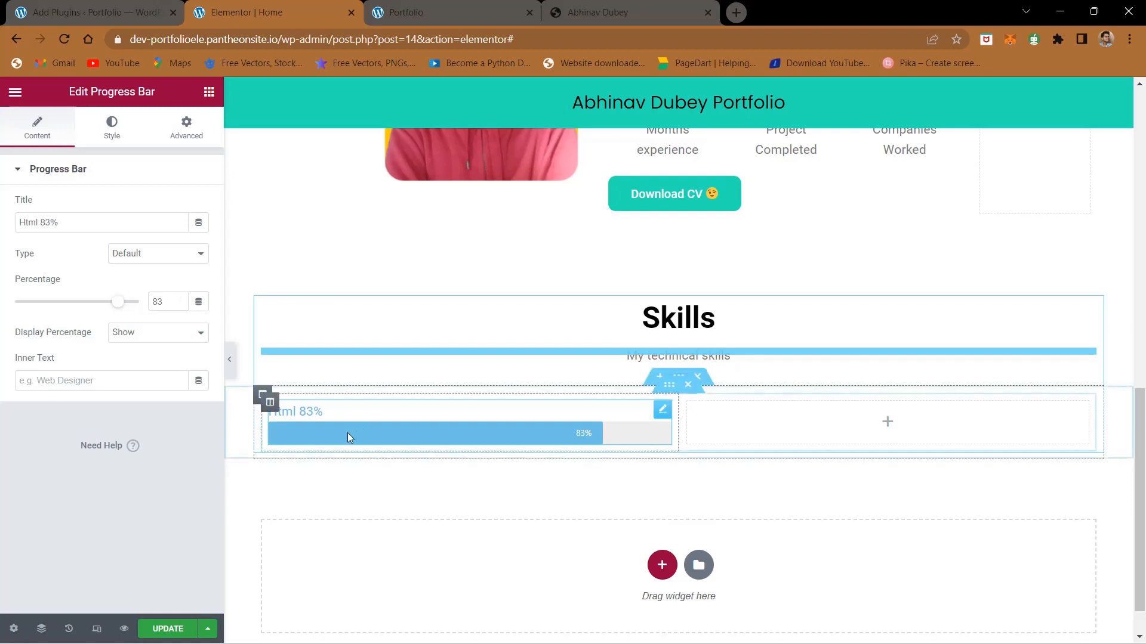
# Step: Try the Info and Success types on the Html progress bar and return it to Default
pyautogui.click(126, 257)
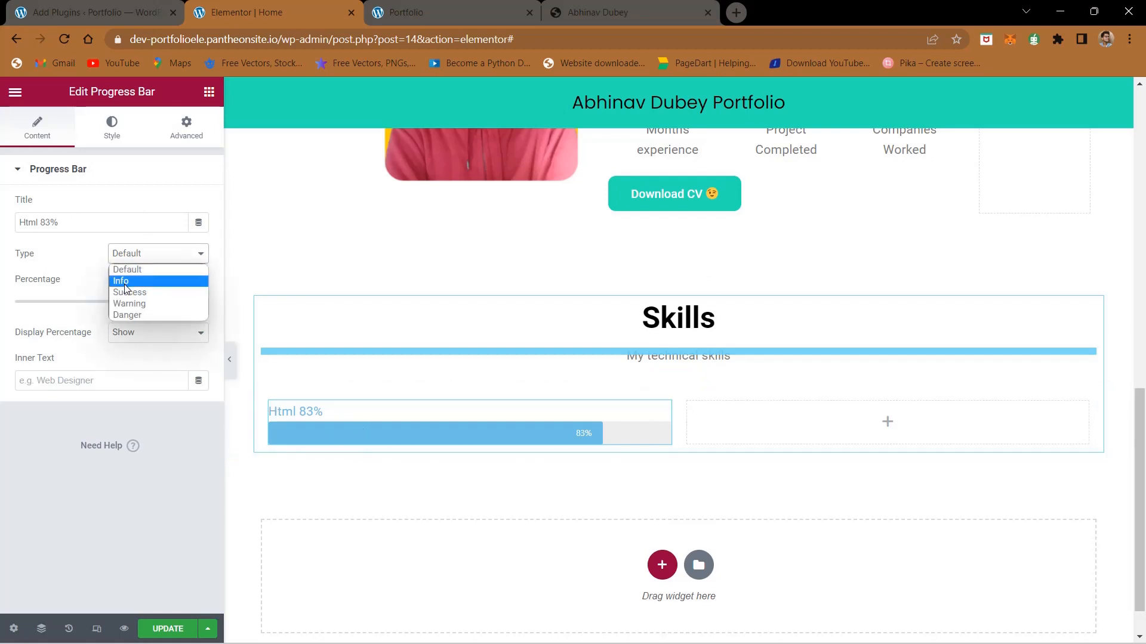
pyautogui.click(135, 272)
pyautogui.click(138, 265)
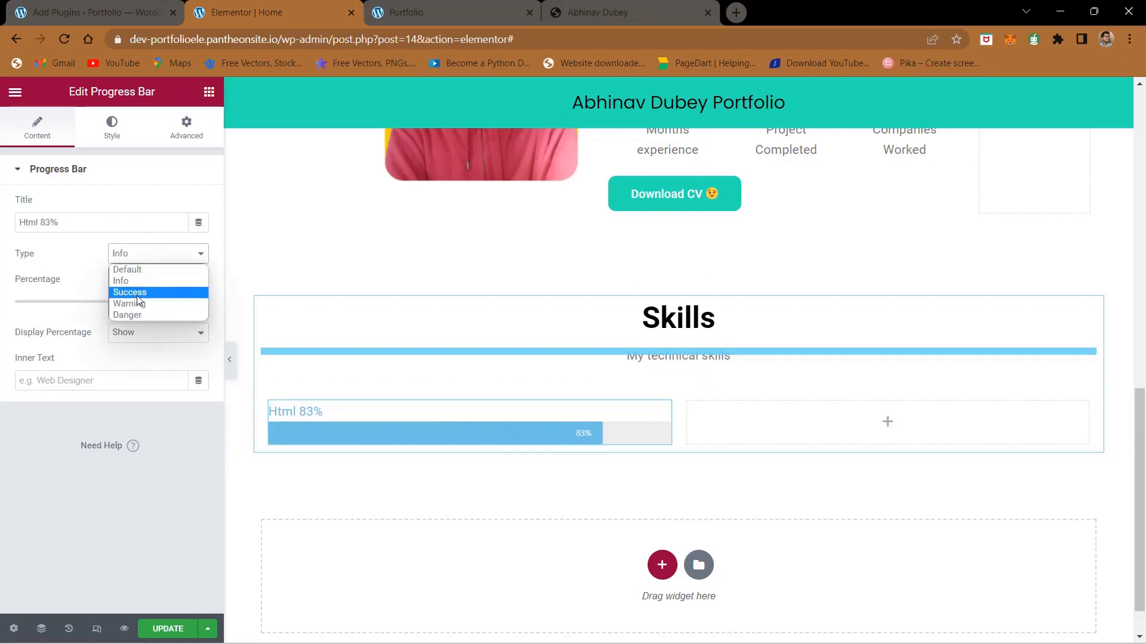
pyautogui.click(137, 294)
pyautogui.click(149, 261)
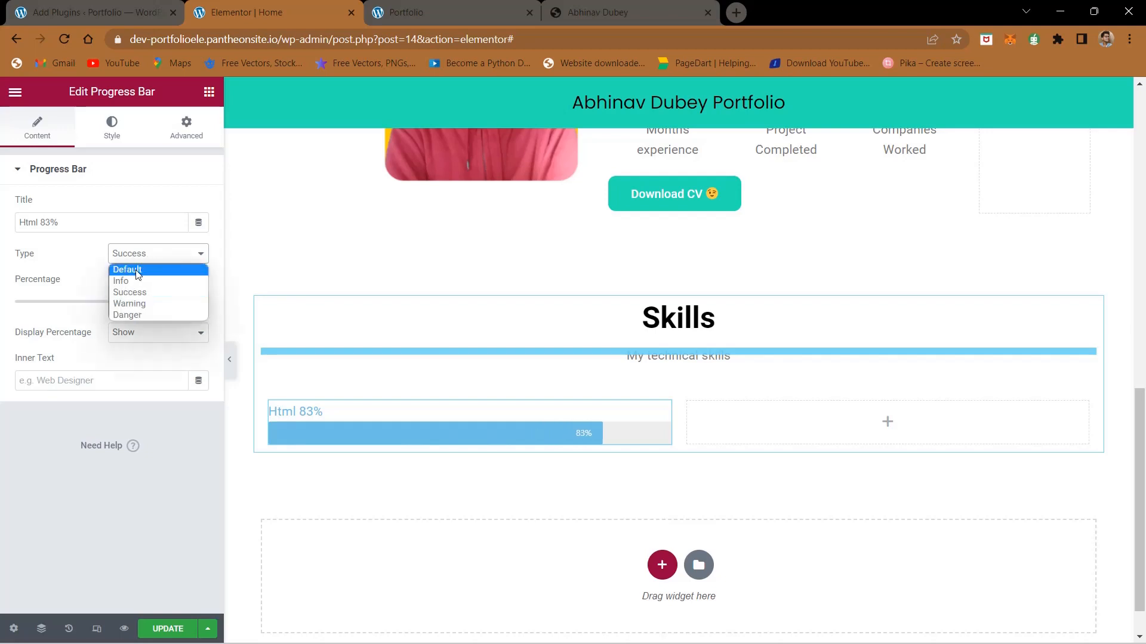
pyautogui.click(131, 264)
# Step: Hide the percentage on the Html progress bar and show it again
pyautogui.click(124, 339)
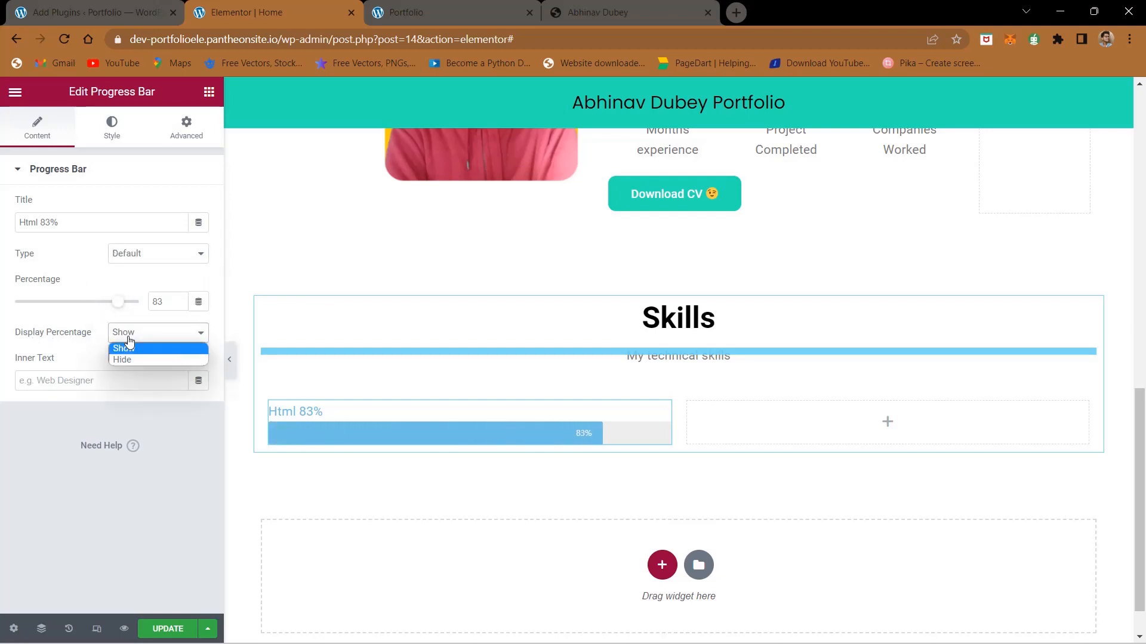
pyautogui.click(131, 364)
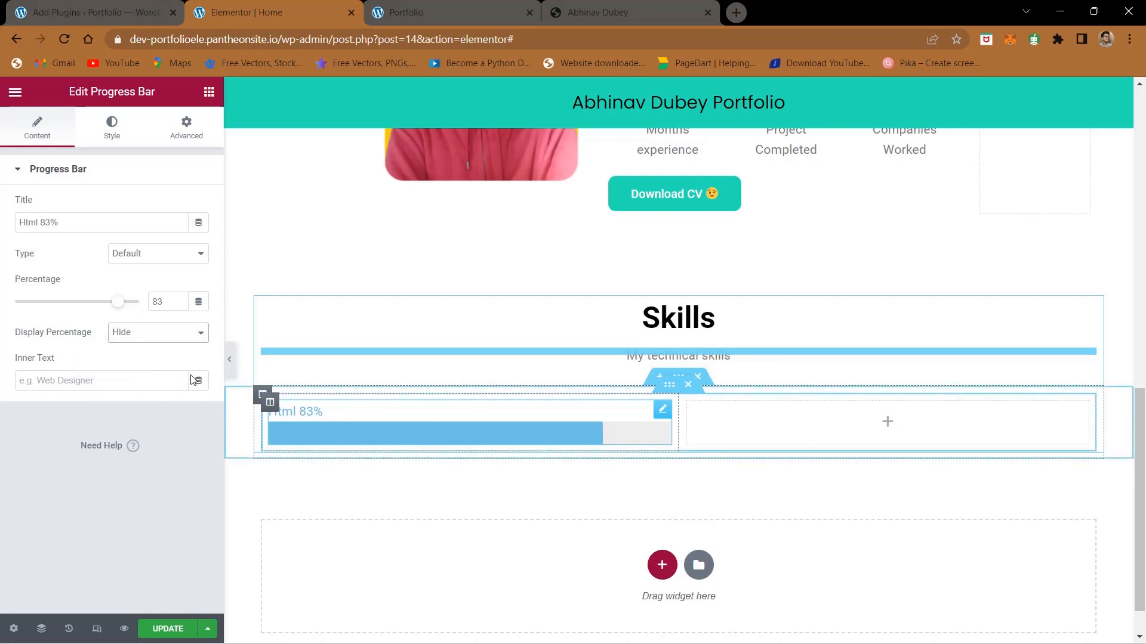
pyautogui.click(158, 331)
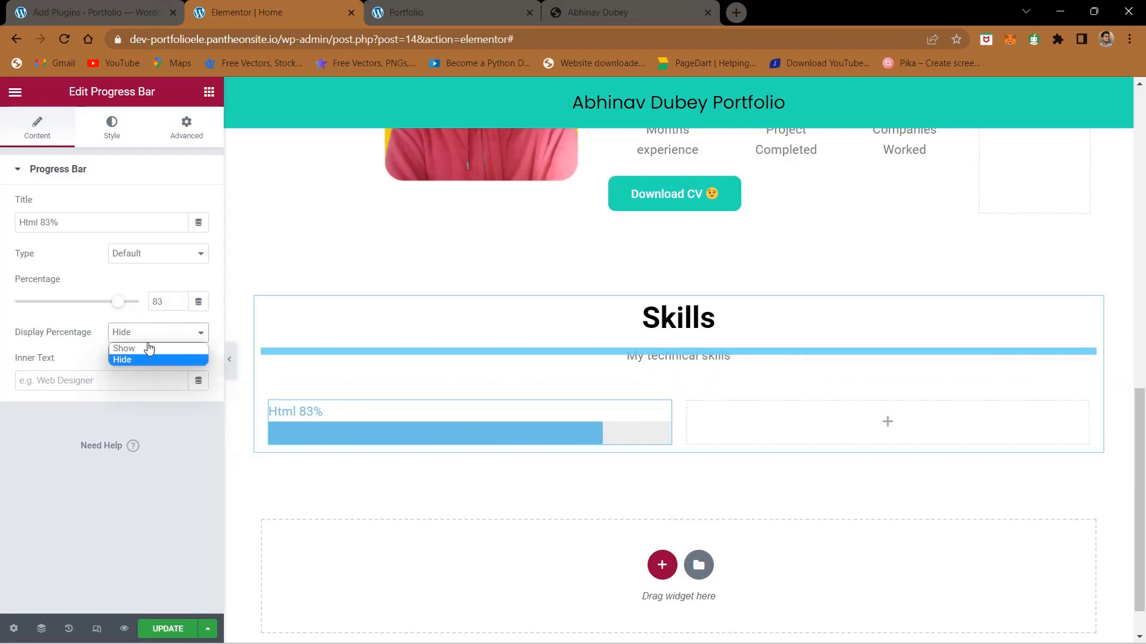
pyautogui.click(148, 348)
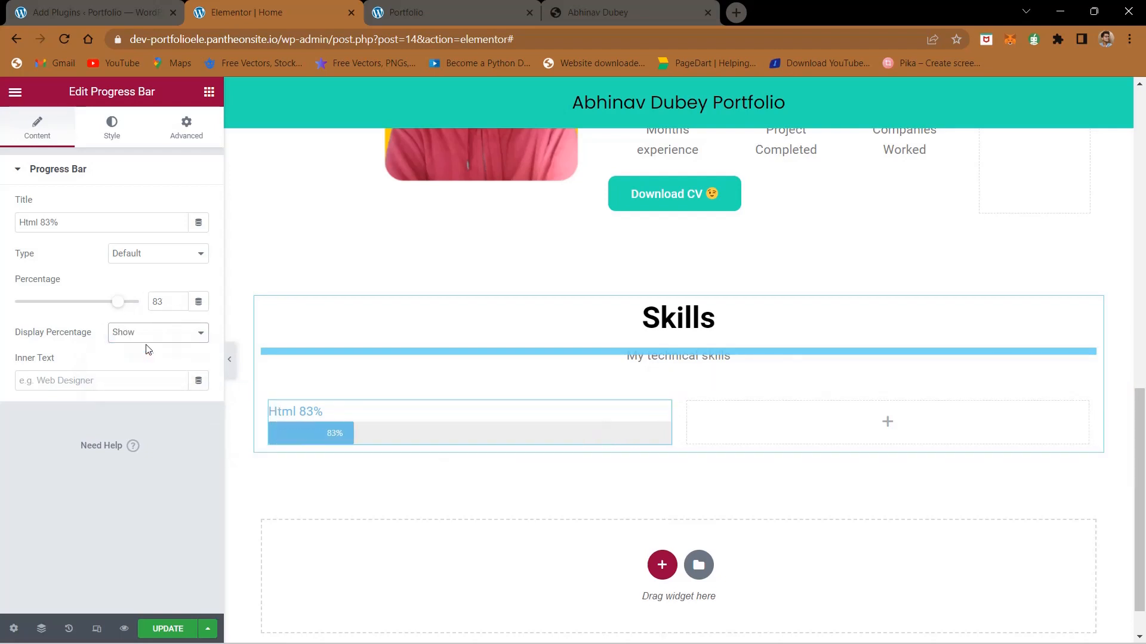
# Step: Get the color code #24E2B3 from the Notepad note and apply it as the Html progress bar's color
pyautogui.click(112, 133)
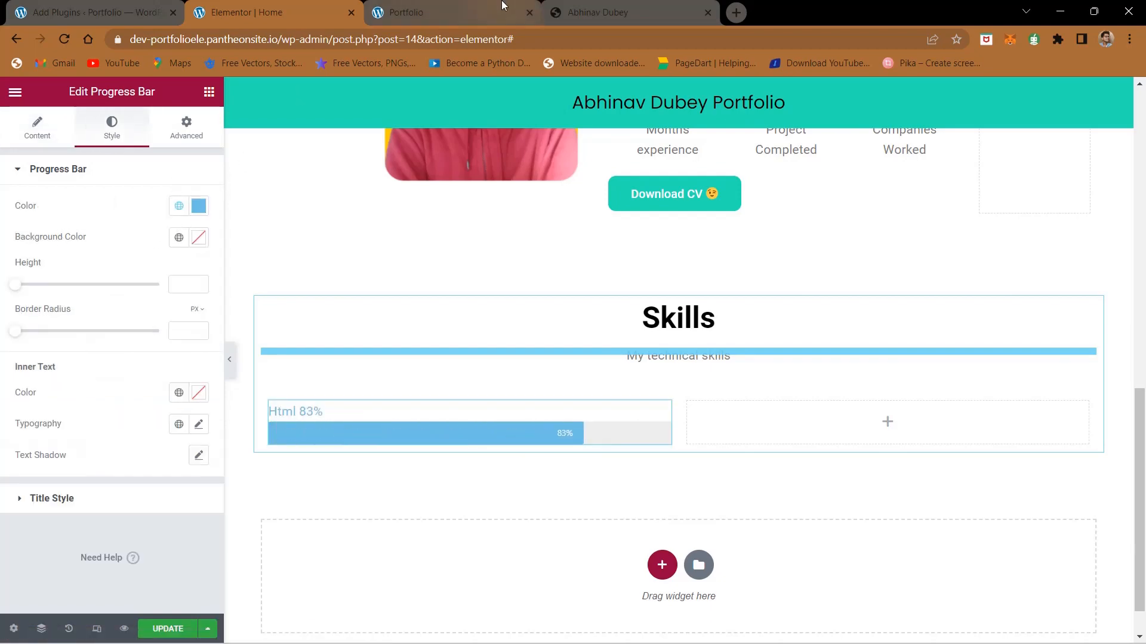
pyautogui.click(501, 4)
pyautogui.click(593, 7)
pyautogui.click(264, 5)
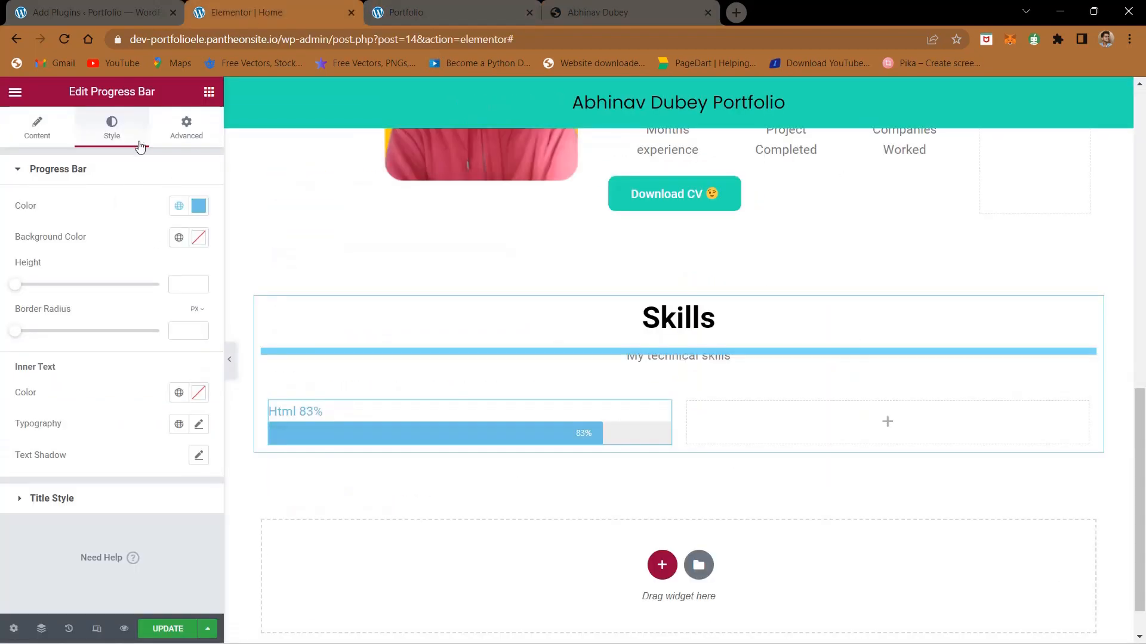
pyautogui.moveTo(655, 642)
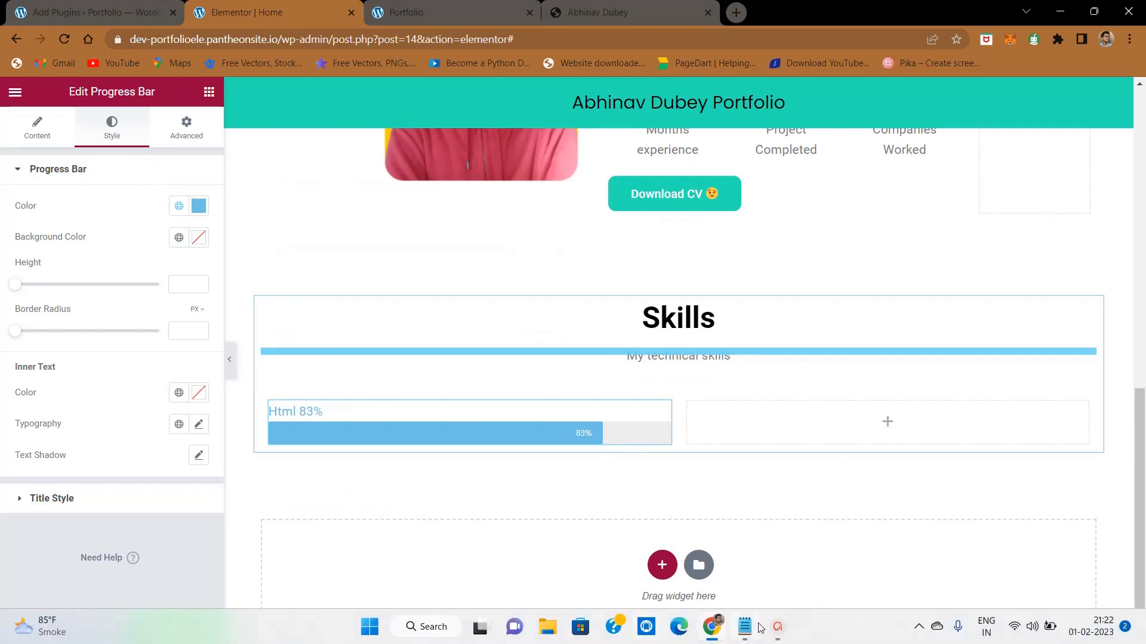
pyautogui.click(745, 627)
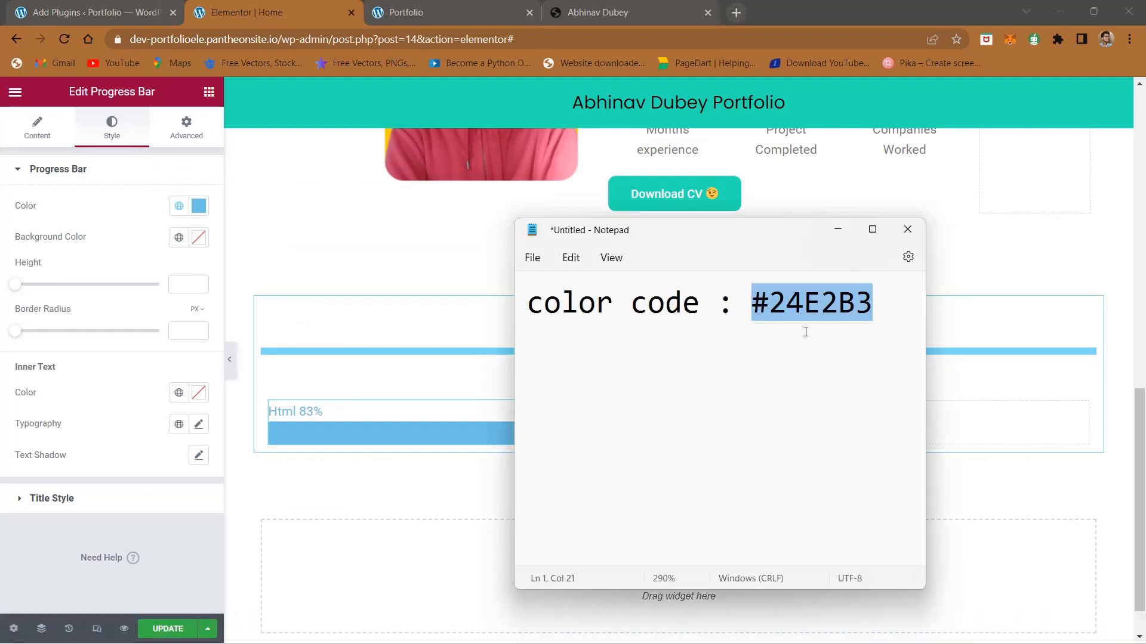
pyautogui.click(951, 394)
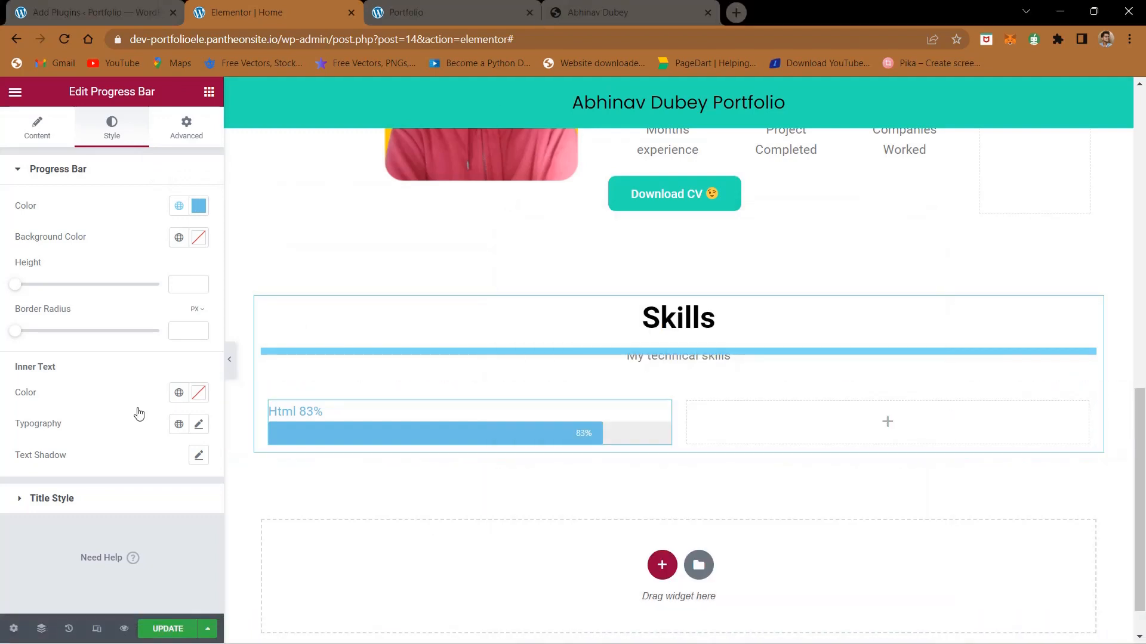
pyautogui.click(199, 209)
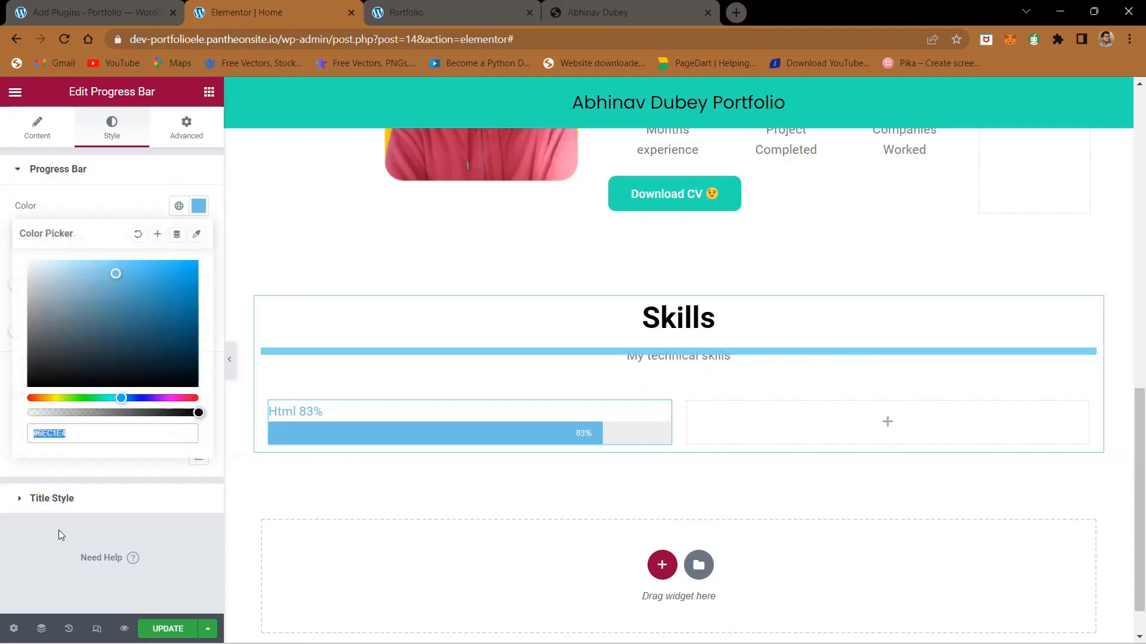
pyautogui.click(104, 426)
pyautogui.hotkey('ctrl', 'v')
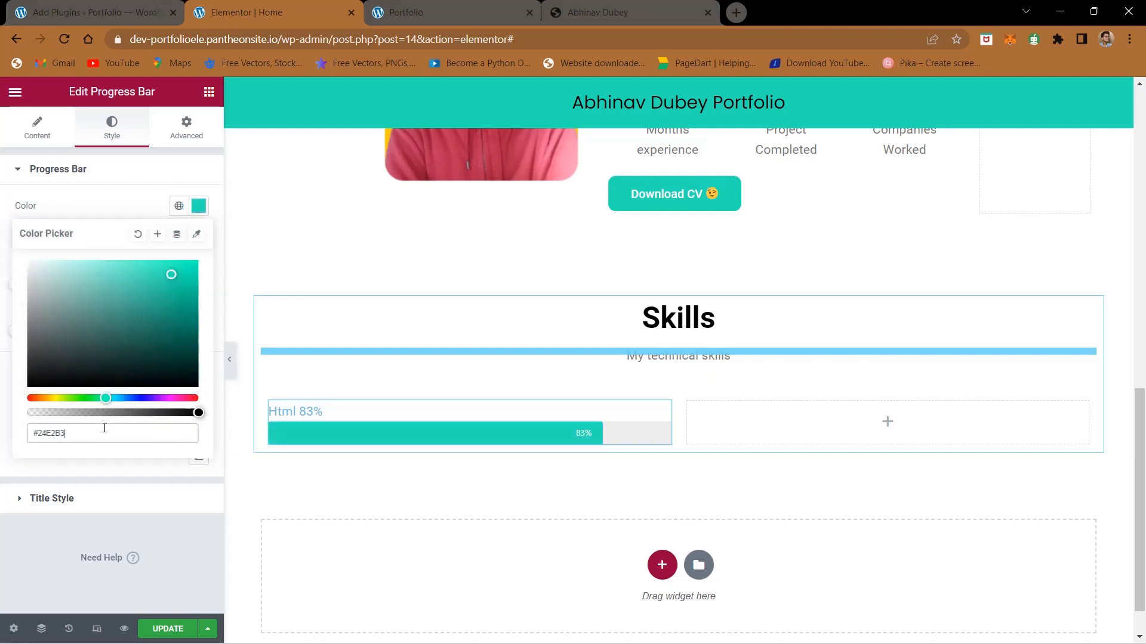
pyautogui.click(105, 535)
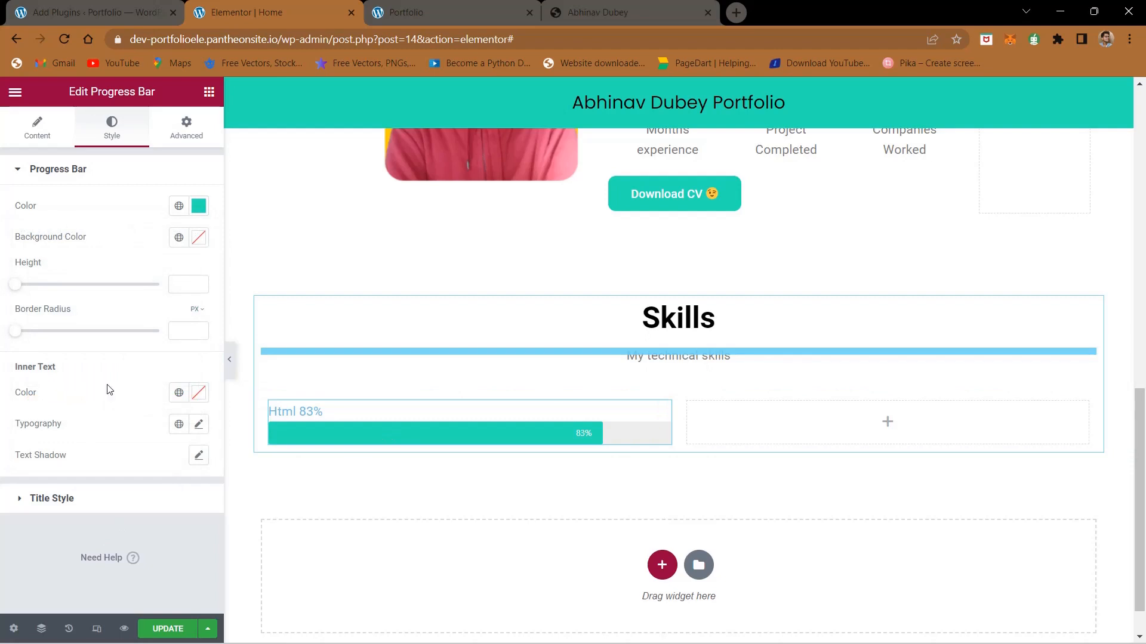
# Step: Set the Html progress bar's title text color to black, #000000
pyautogui.click(121, 500)
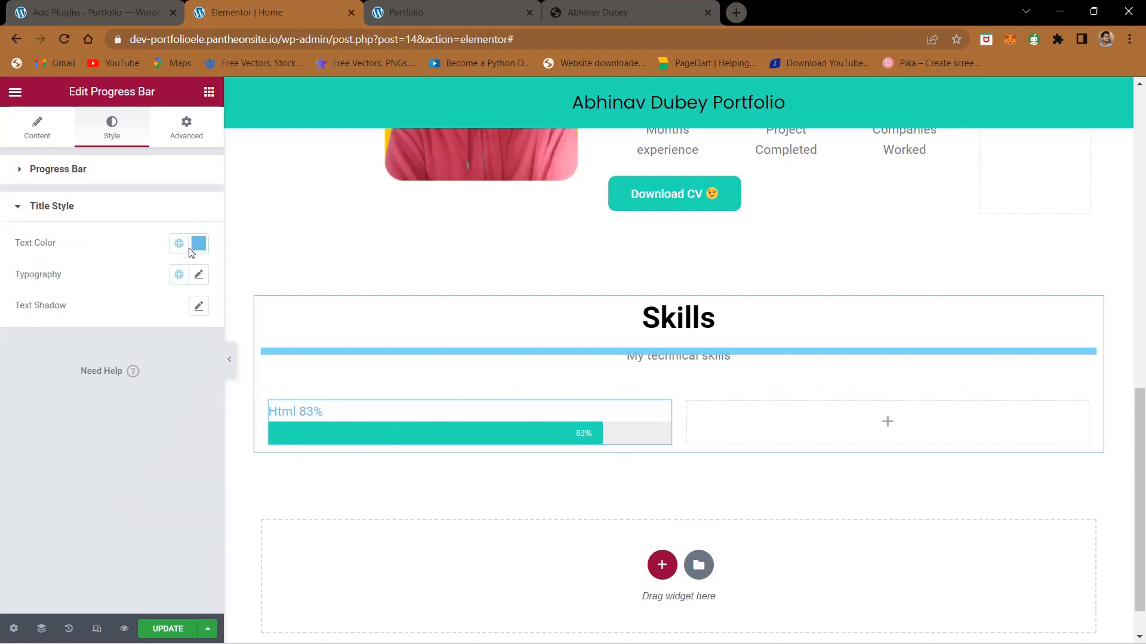
pyautogui.click(197, 245)
pyautogui.write('#000000')
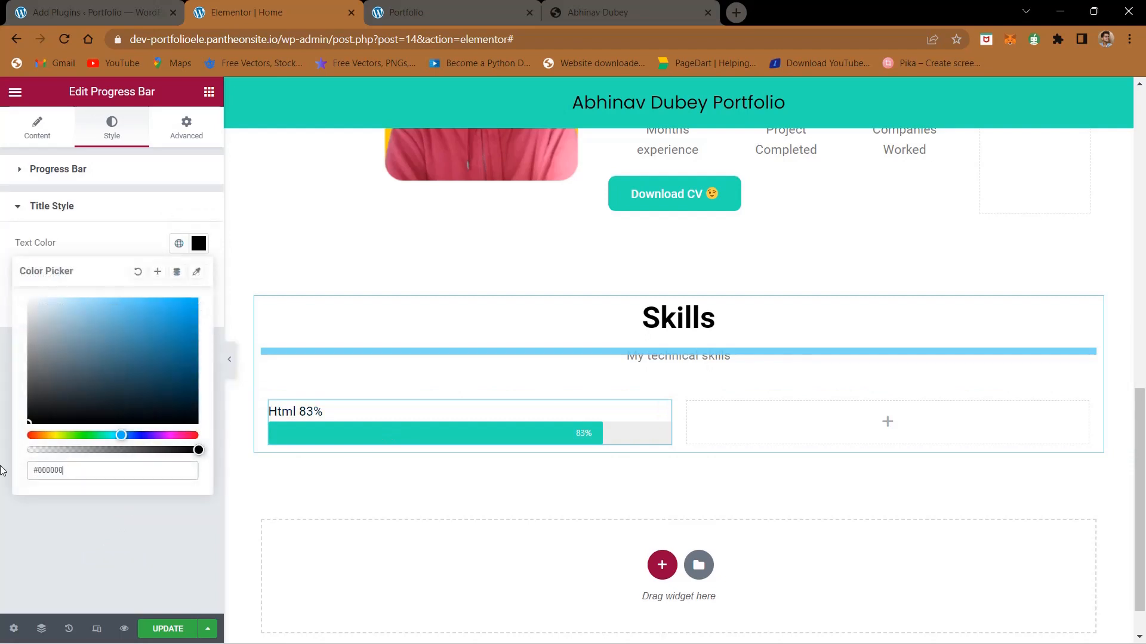
pyautogui.click(107, 567)
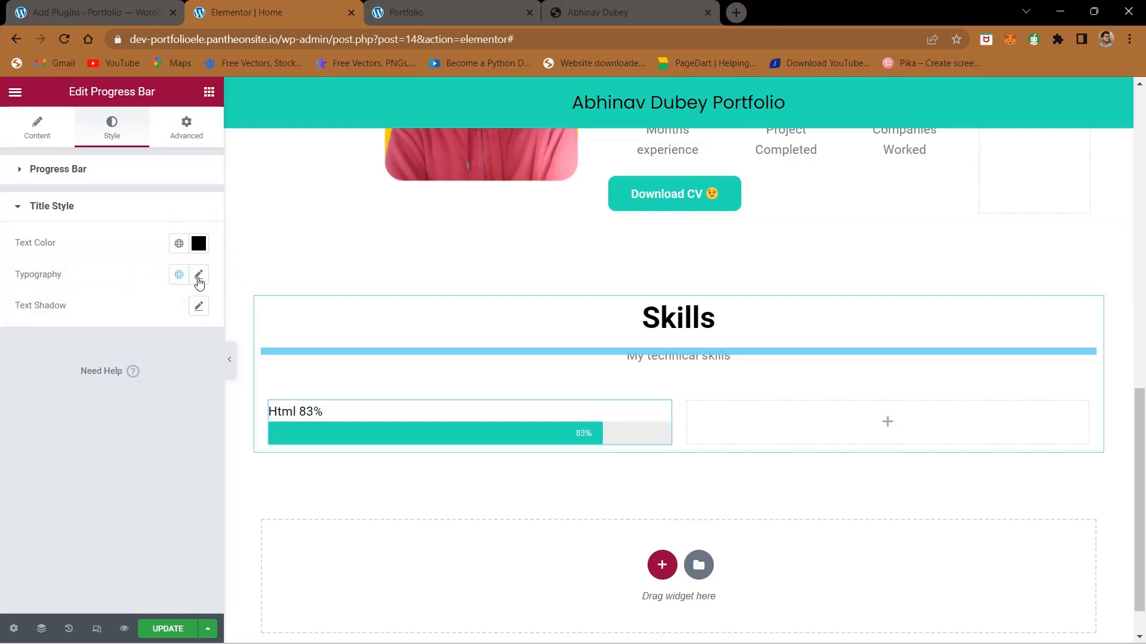
# Step: Try title font sizes of 20 and 30 px, and settle on 25 px for the Html progress bar
pyautogui.click(198, 277)
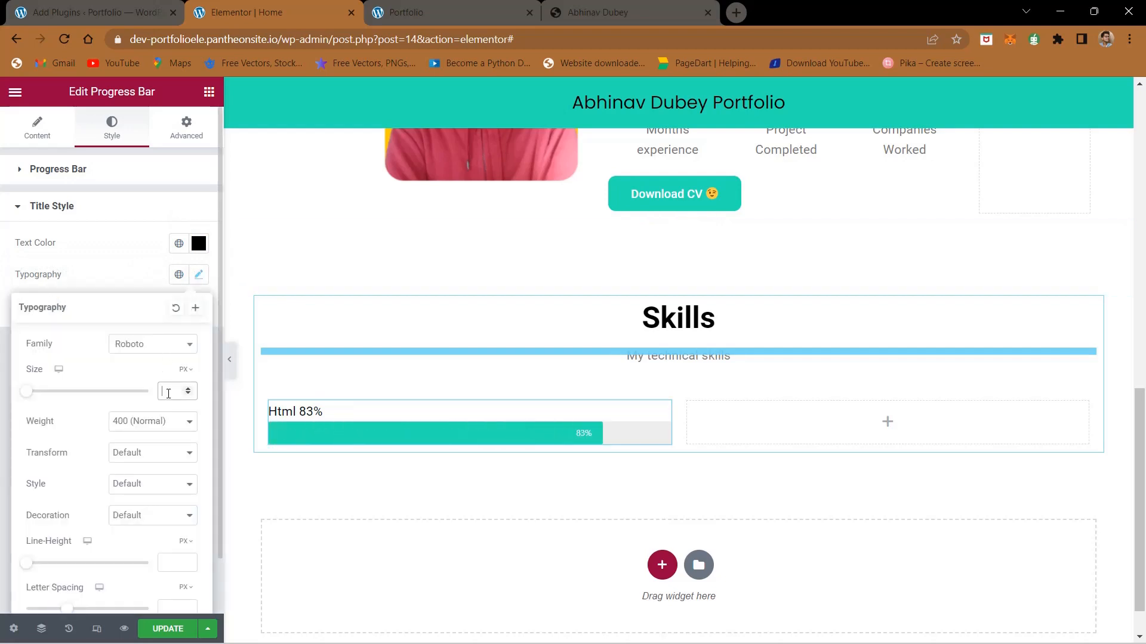
pyautogui.write('20')
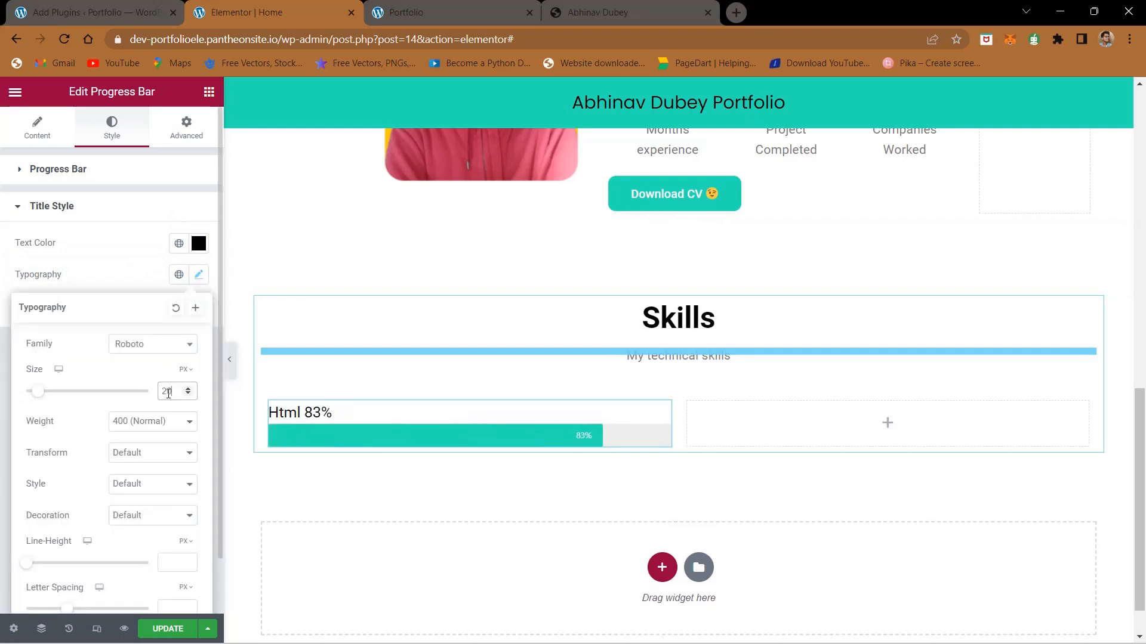
pyautogui.press('BackSpace')
pyautogui.press('BackSpace')
pyautogui.write('30')
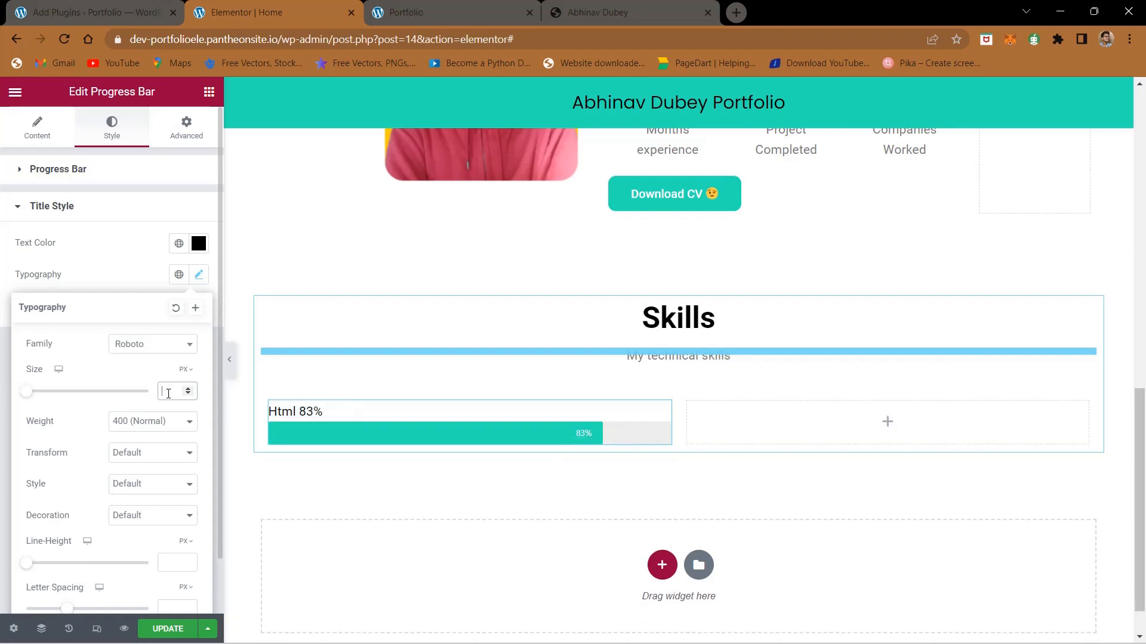
pyautogui.press('BackSpace')
pyautogui.press('BackSpace')
pyautogui.write('25')
pyautogui.click(141, 250)
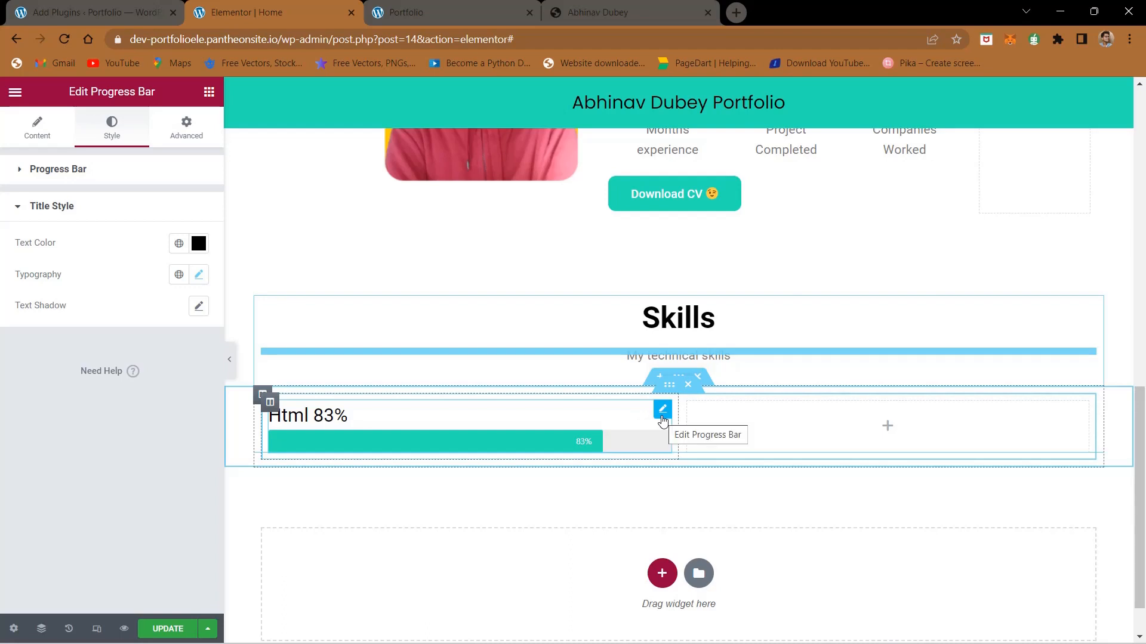
# Step: Round the Html progress bar's ends with a border radius of 500 px
pyautogui.rightClick(662, 419)
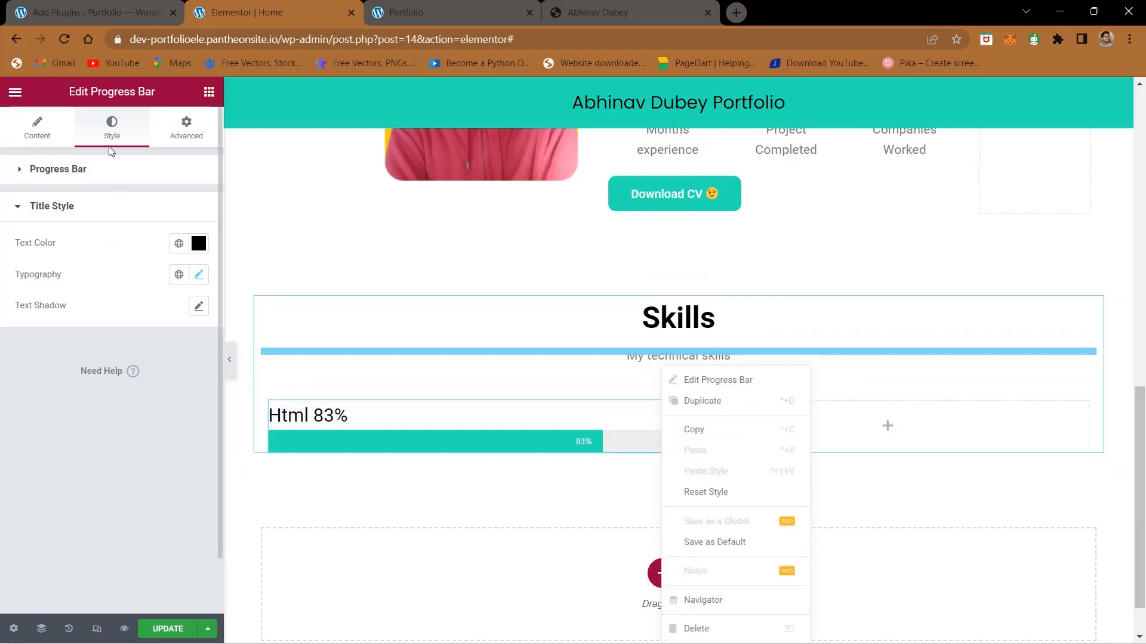
pyautogui.click(99, 173)
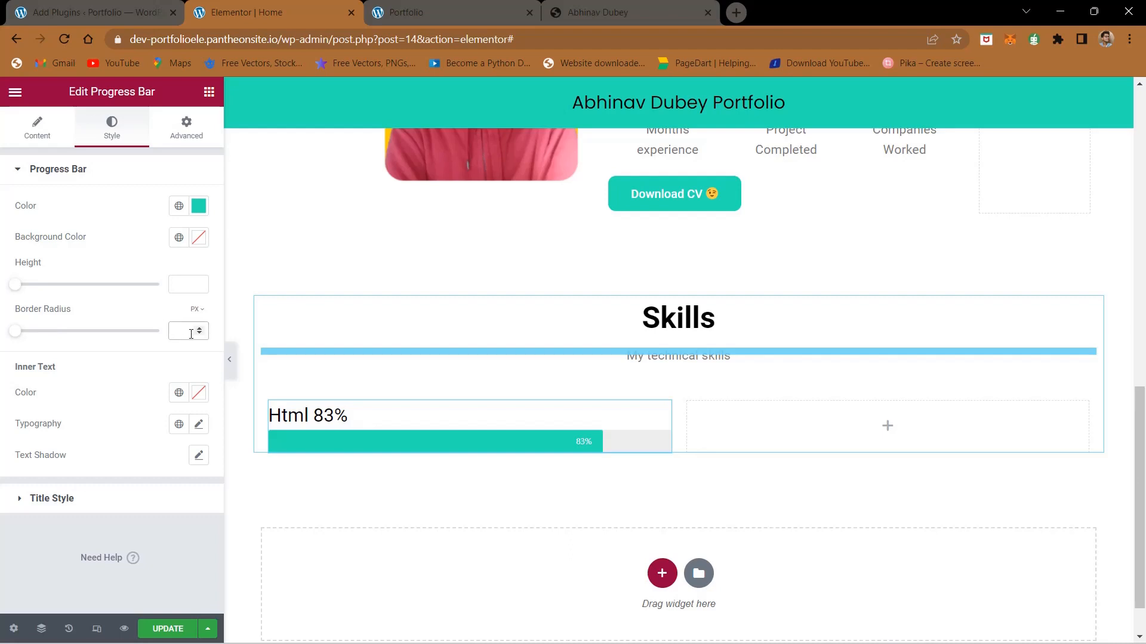
pyautogui.write('500')
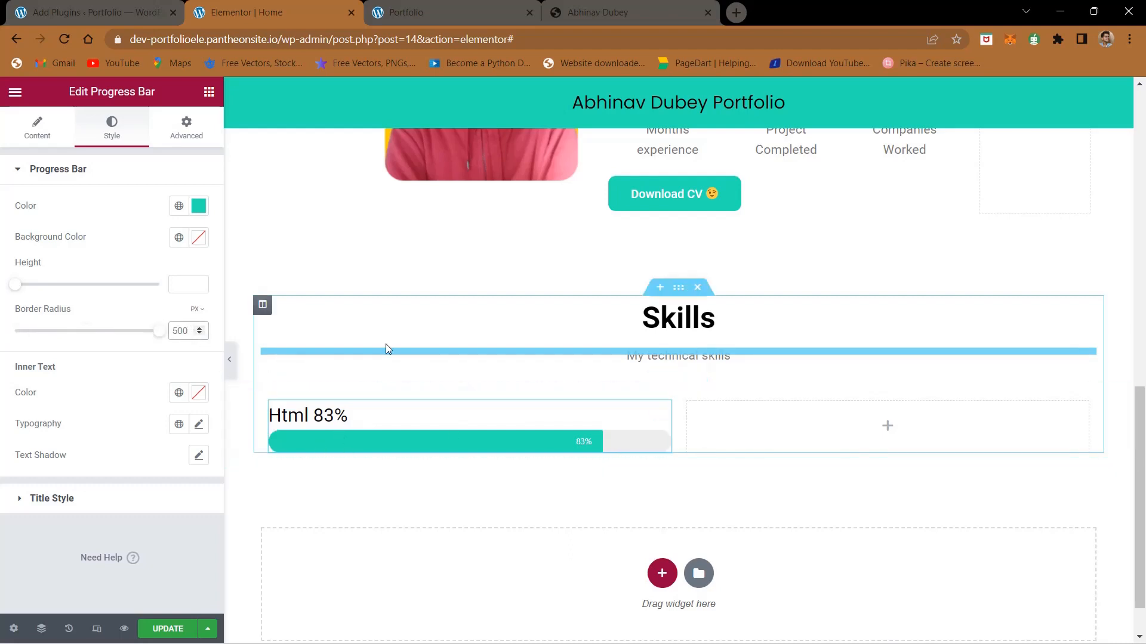
# Step: Try heights of 12 and 10 for the Html progress bar, and settle on 20
pyautogui.moveTo(15, 289)
pyautogui.mouseDown()
pyautogui.moveTo(84, 291)
pyautogui.moveTo(3, 296)
pyautogui.moveTo(32, 292)
pyautogui.mouseUp()
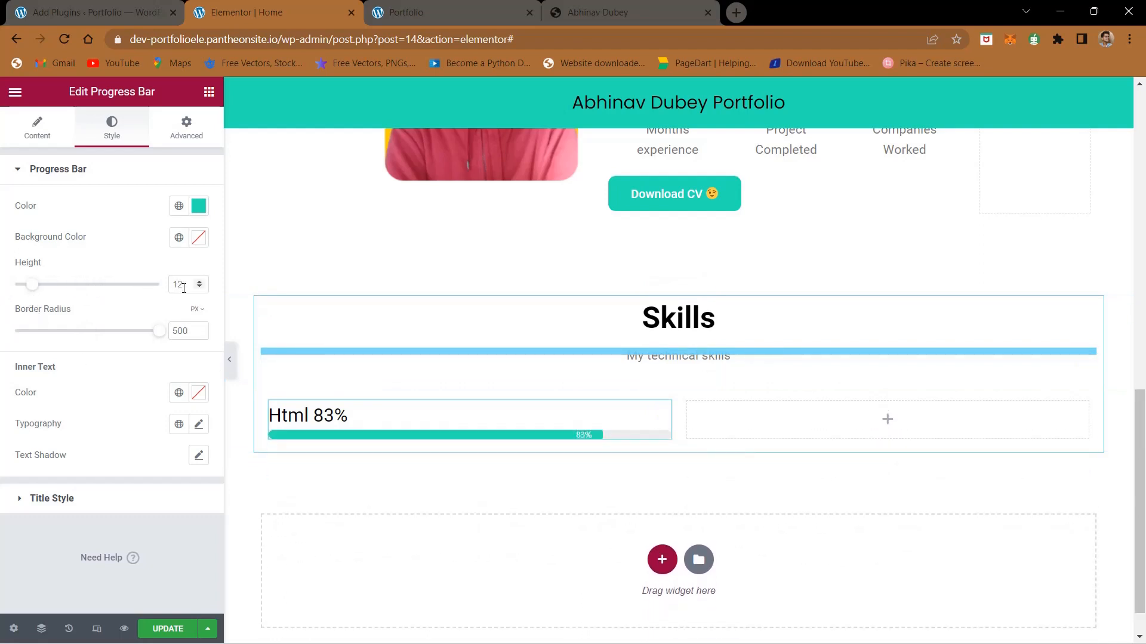
pyautogui.write('10')
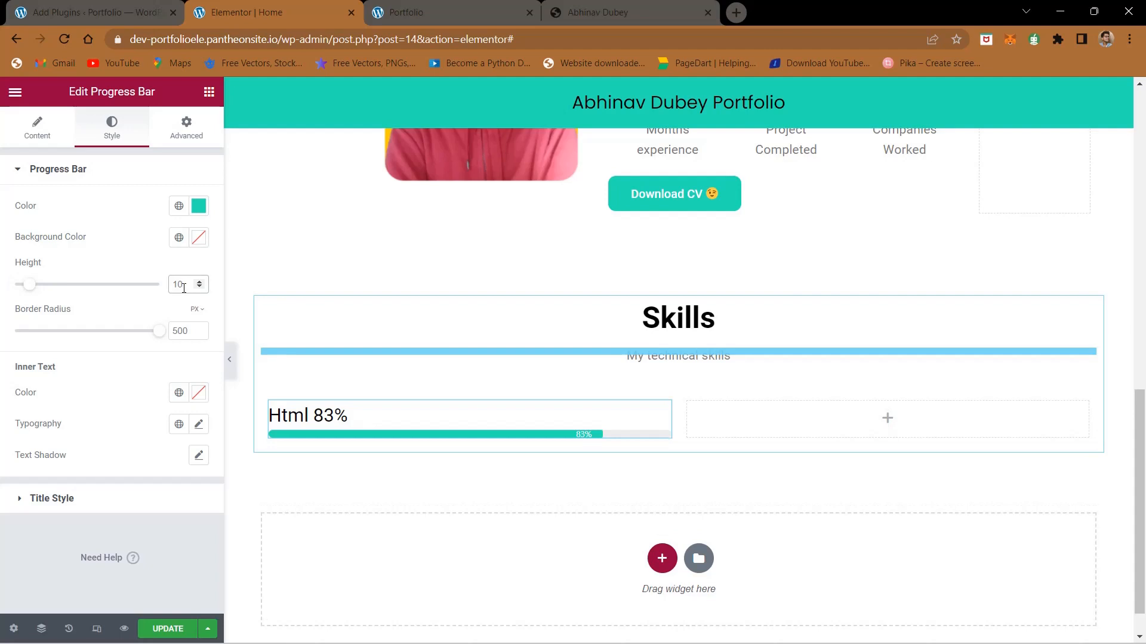
pyautogui.press('BackSpace')
pyautogui.press('BackSpace')
pyautogui.write('20')
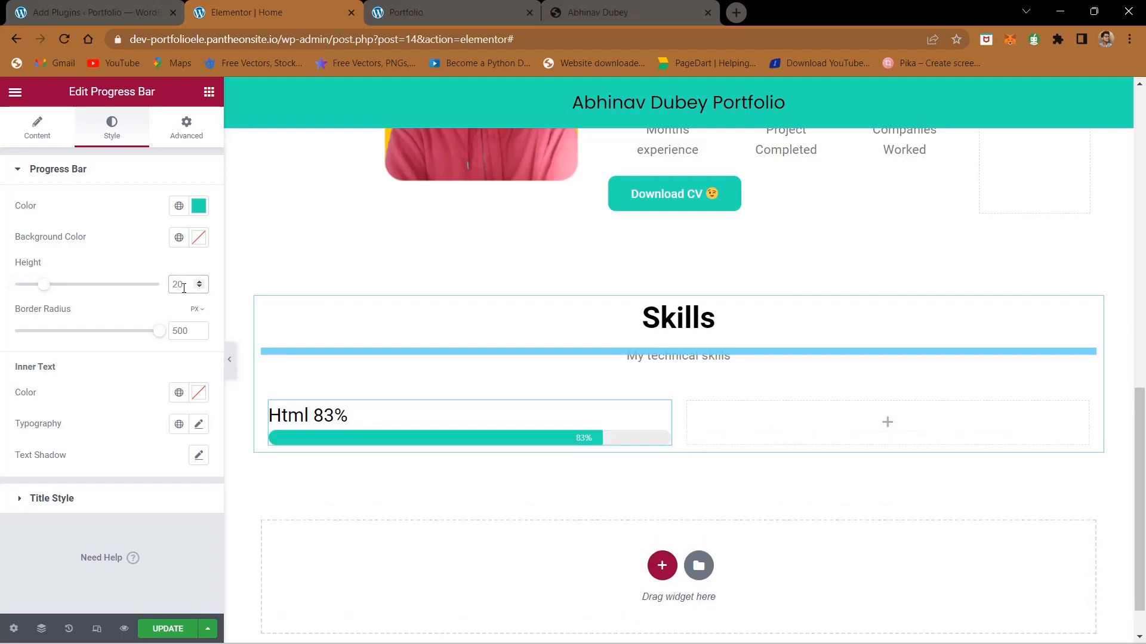
# Step: Duplicate the styled Html progress bar twice so the column holds three bars
pyautogui.rightClick(659, 411)
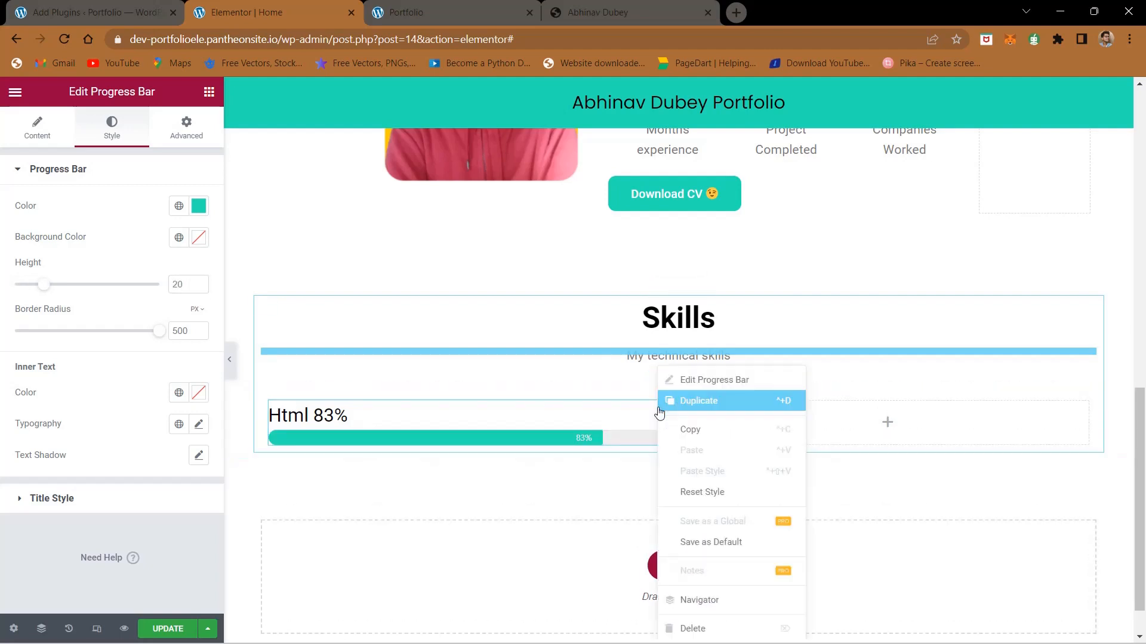
pyautogui.click(674, 400)
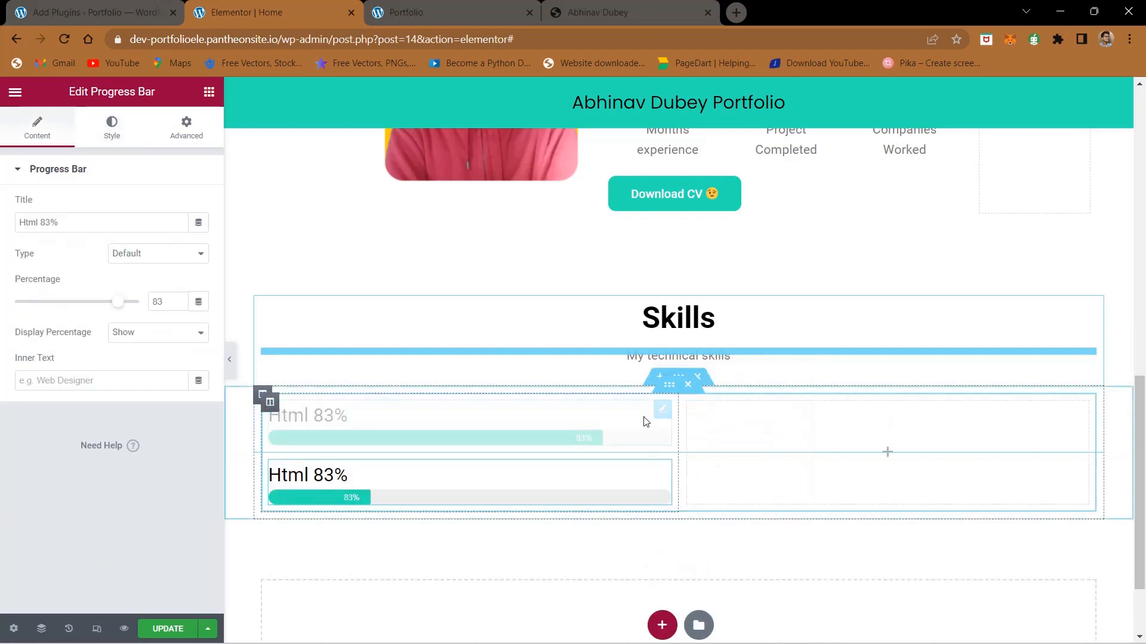
pyautogui.rightClick(656, 415)
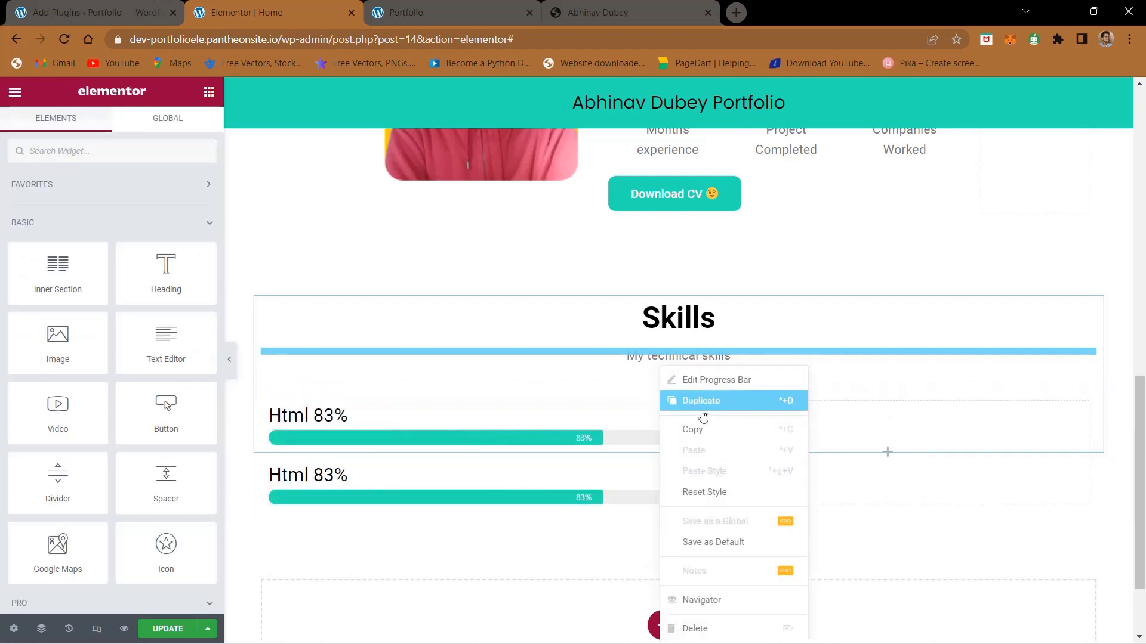
pyautogui.click(703, 415)
# Step: Copy "Css 89%" from the finished site and use it as the second progress bar's title
pyautogui.click(575, 11)
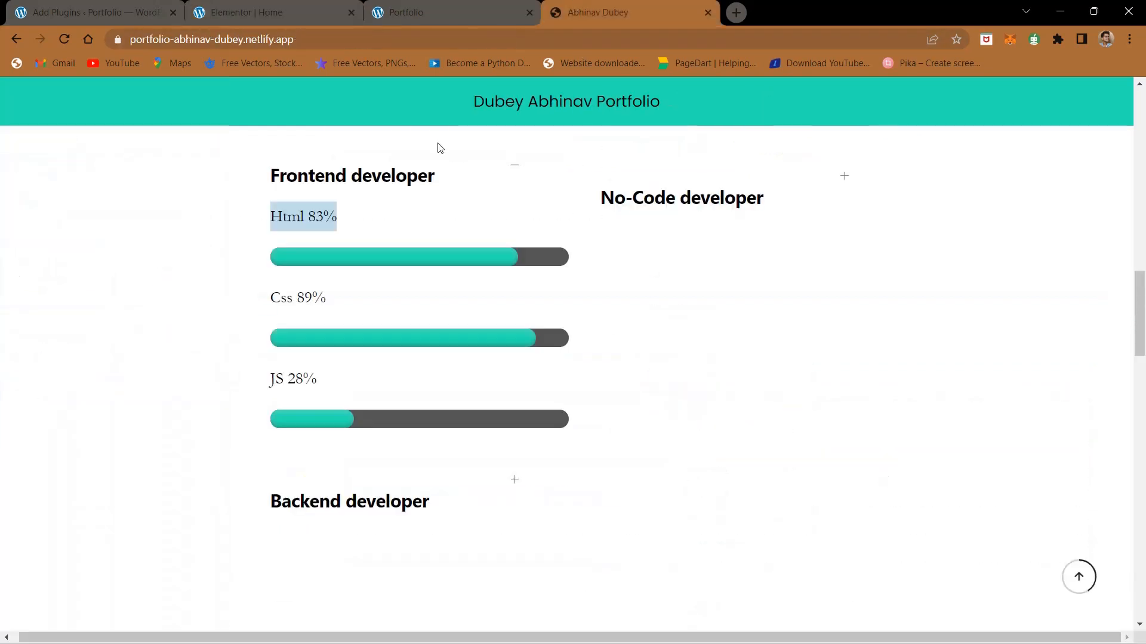
pyautogui.tripleClick(280, 296)
pyautogui.hotkey('ctrl', 'c')
pyautogui.click(278, 7)
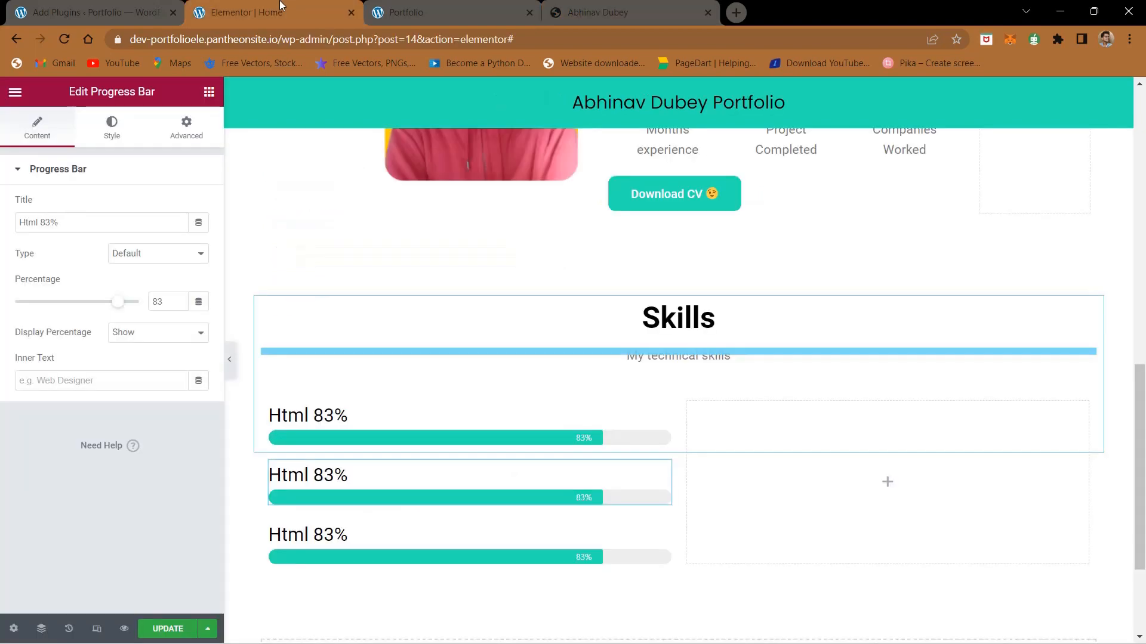
pyautogui.click(348, 490)
pyautogui.click(67, 222)
pyautogui.hotkey('ctrl', 'a')
pyautogui.hotkey('ctrl', 'v')
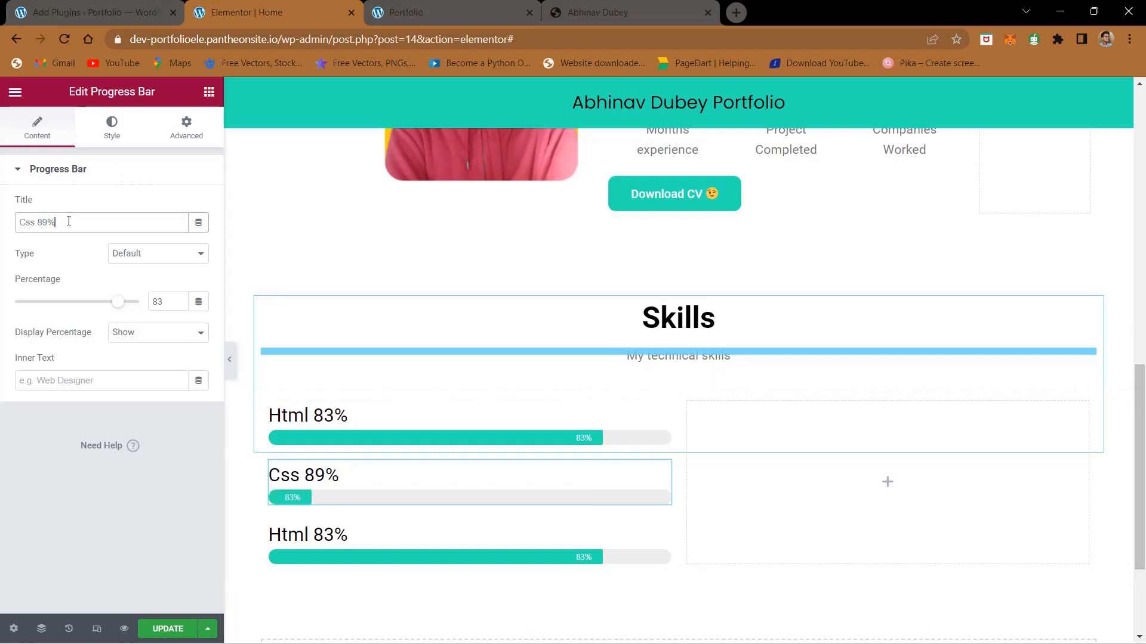
# Step: Set the Css progress bar's percentage to 89
pyautogui.click(167, 302)
pyautogui.press('BackSpace')
pyautogui.write('9')
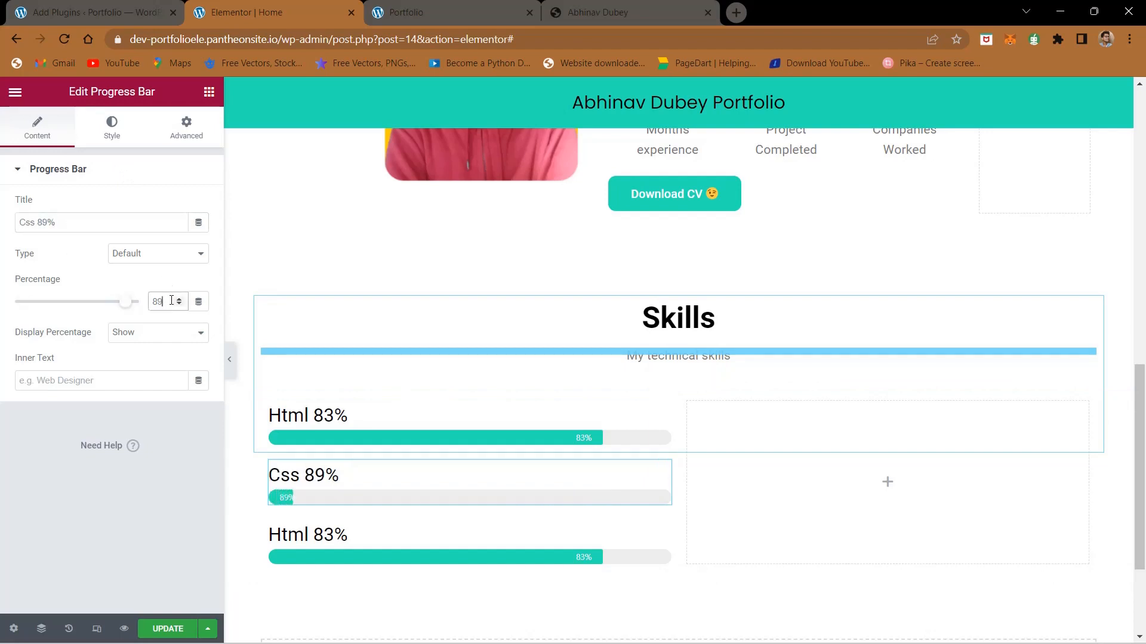
# Step: Copy "JS 28%" from the finished site as the third progress bar's title and set its percentage to 28
pyautogui.click(572, 2)
pyautogui.moveTo(317, 382); pyautogui.dragTo(270, 382)
pyautogui.hotkey('ctrl', 'c')
pyautogui.click(222, 8)
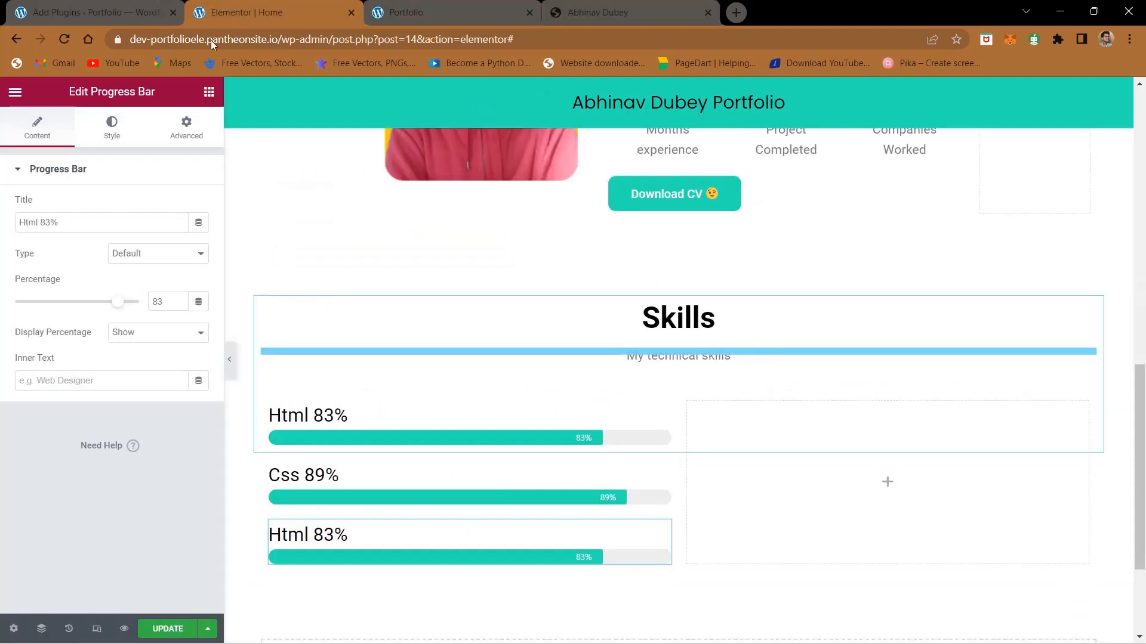
pyautogui.click(135, 227)
pyautogui.hotkey('ctrl', 'a')
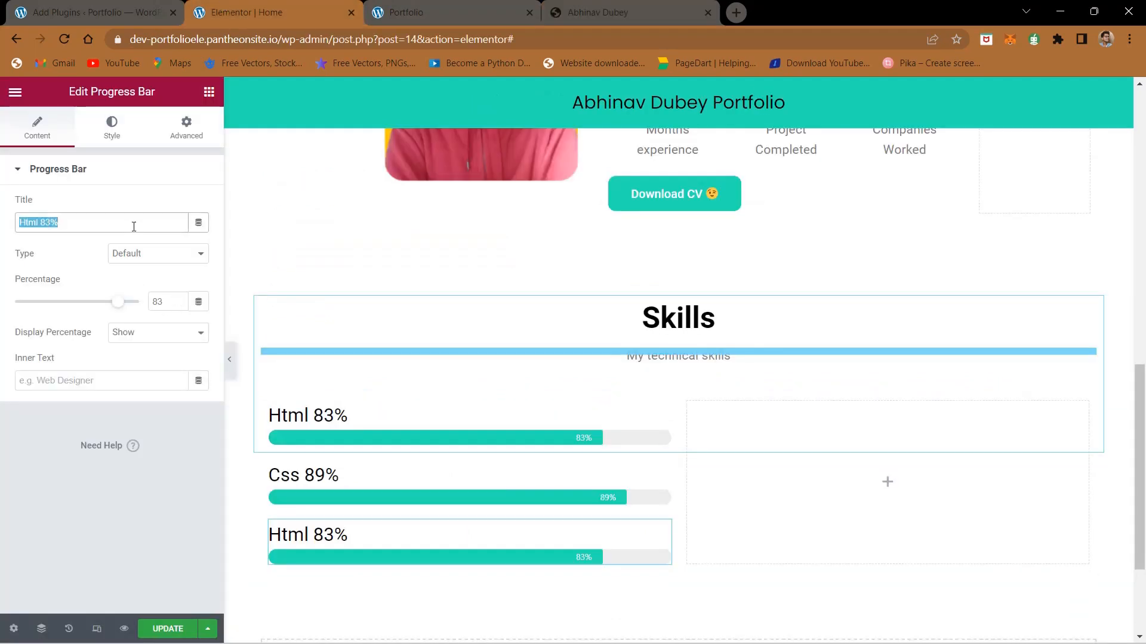
pyautogui.hotkey('ctrl', 'v')
pyautogui.click(168, 308)
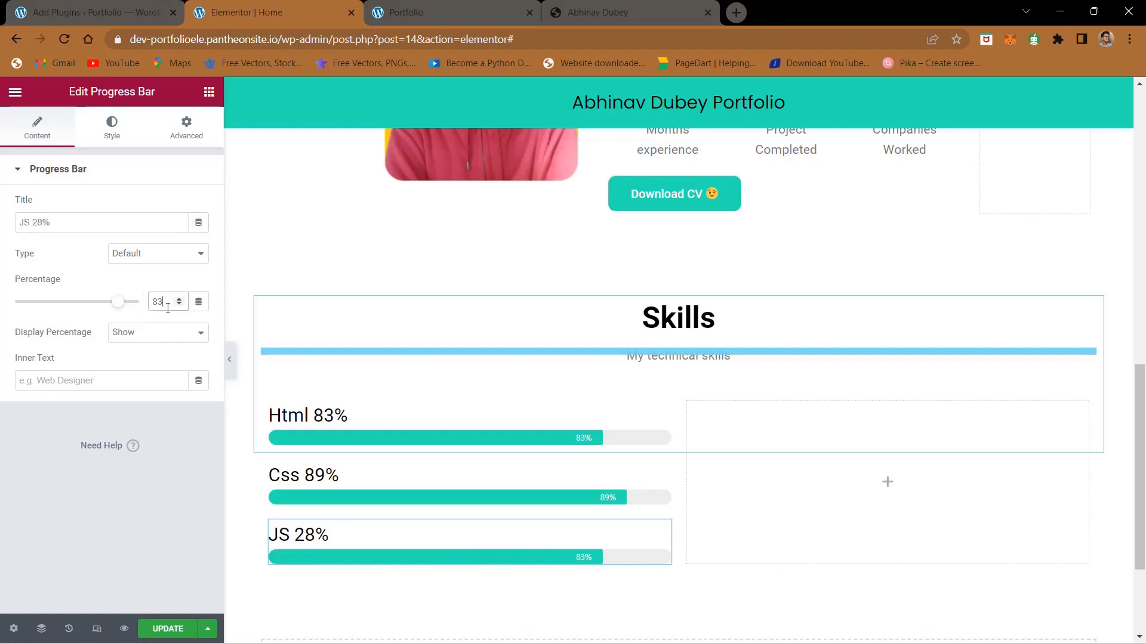
pyautogui.write('28')
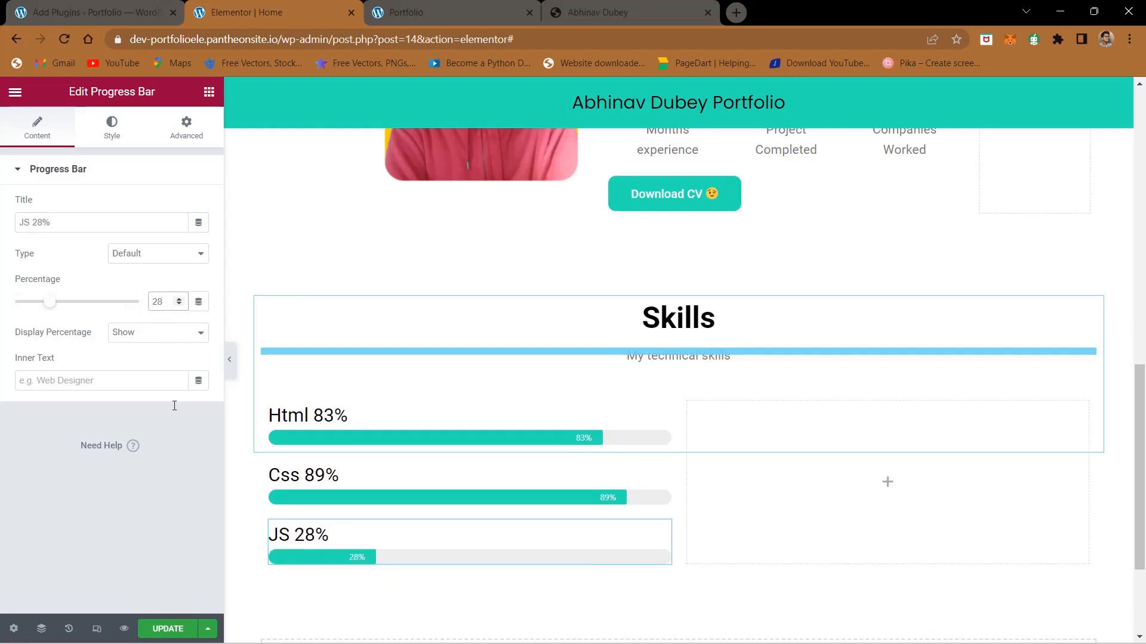
# Step: Duplicate the Html progress bar twice and move both copies into the empty second column of the Skills section
pyautogui.rightClick(662, 420)
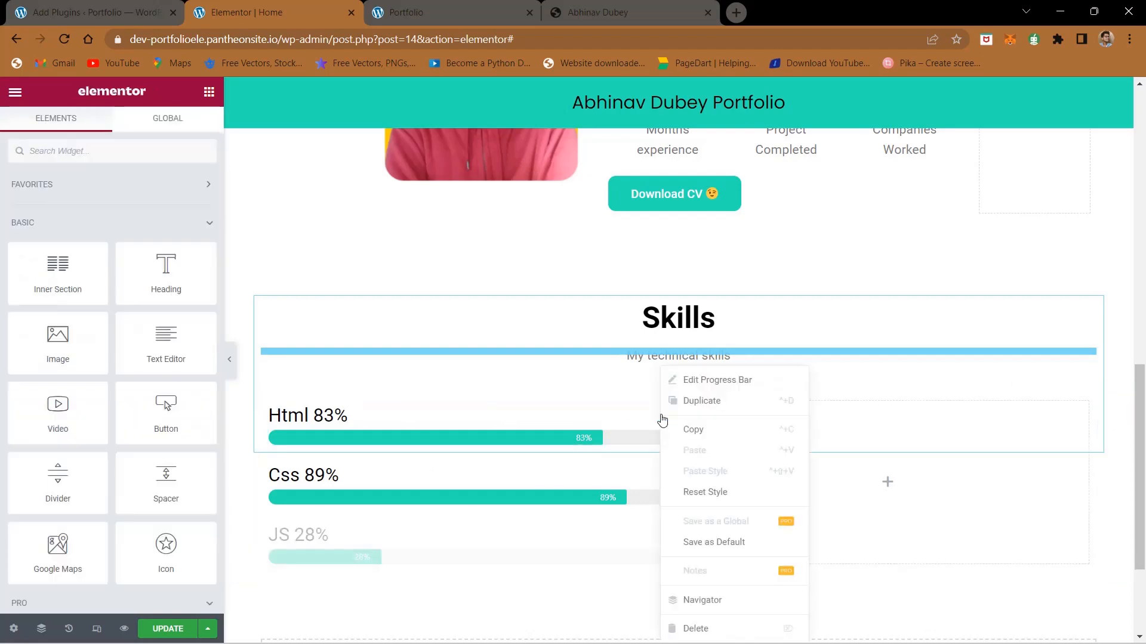
pyautogui.click(662, 401)
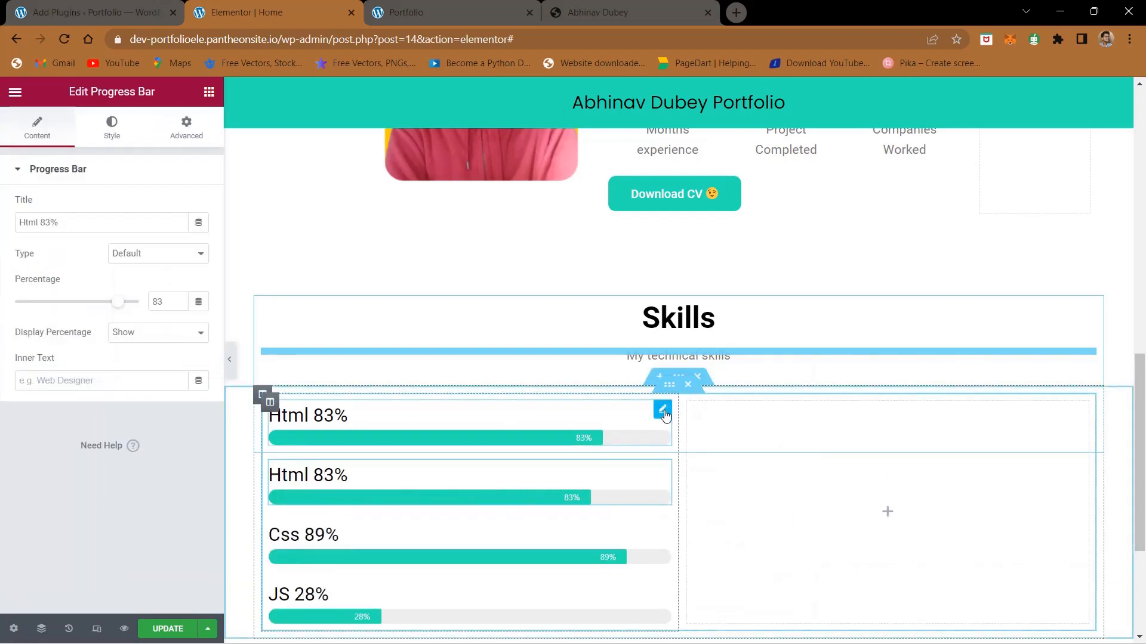
pyautogui.rightClick(666, 413)
pyautogui.click(688, 413)
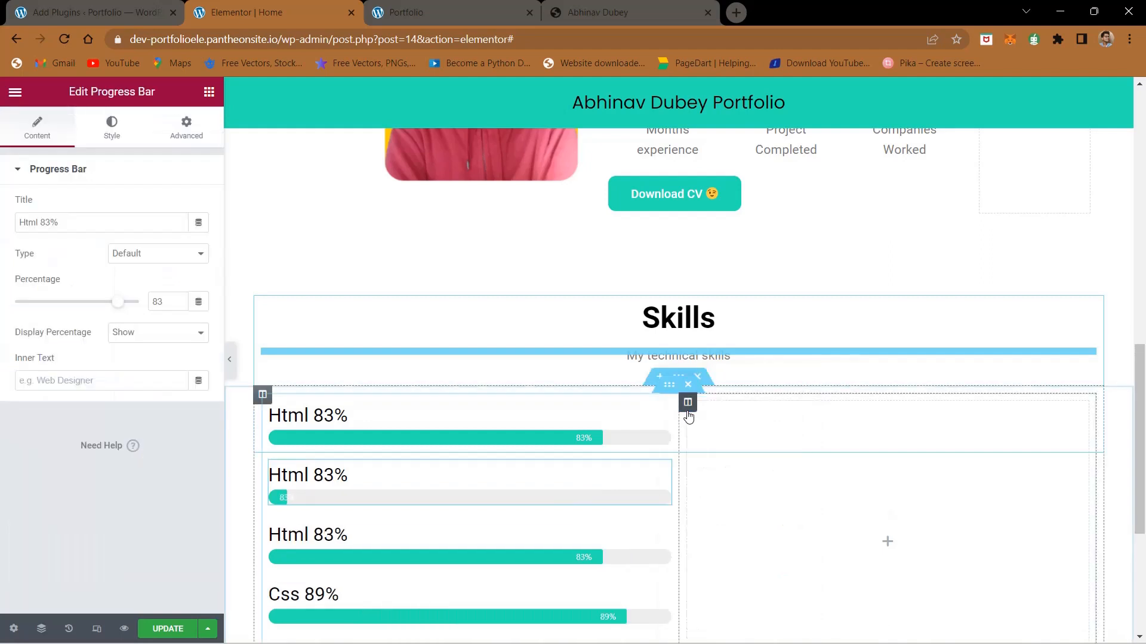
pyautogui.scroll(-1, 685, 416)
pyautogui.moveTo(660, 392); pyautogui.dragTo(868, 375)
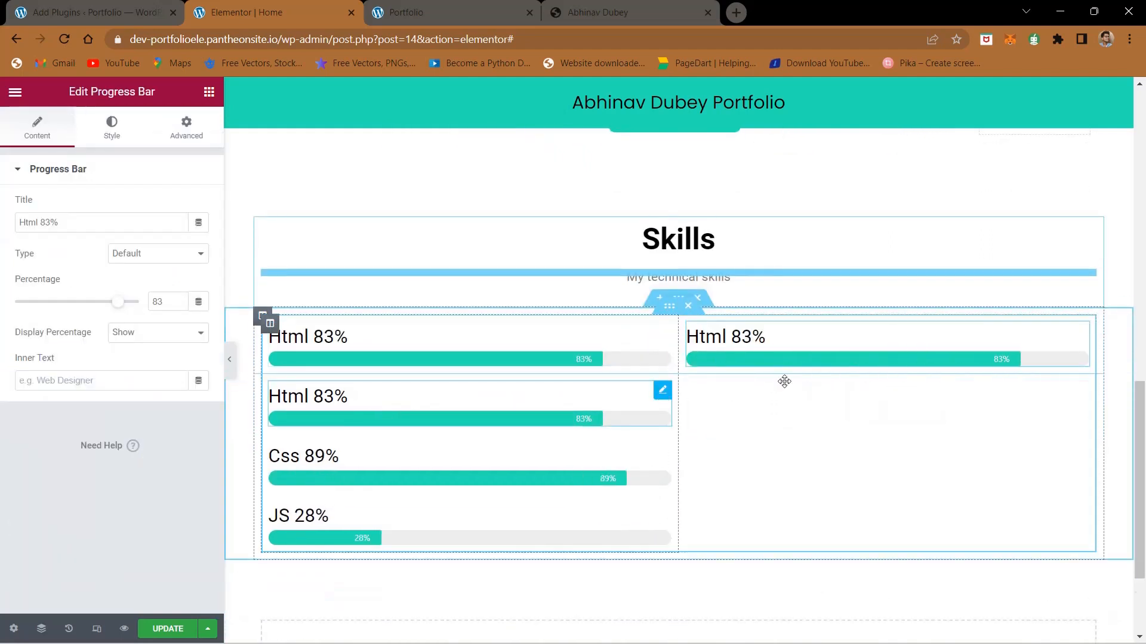
pyautogui.moveTo(784, 382); pyautogui.dragTo(816, 374)
# Step: Title the first progress bar in the second column "Wordpress 97%" and set its percentage to 97
pyautogui.click(613, 6)
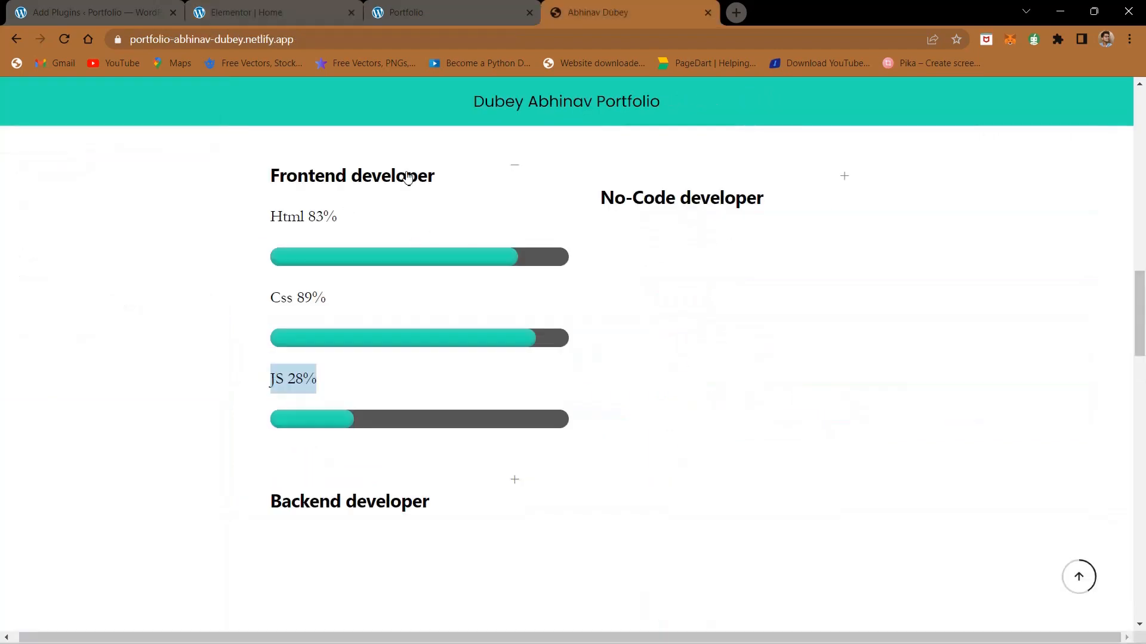
pyautogui.click(416, 7)
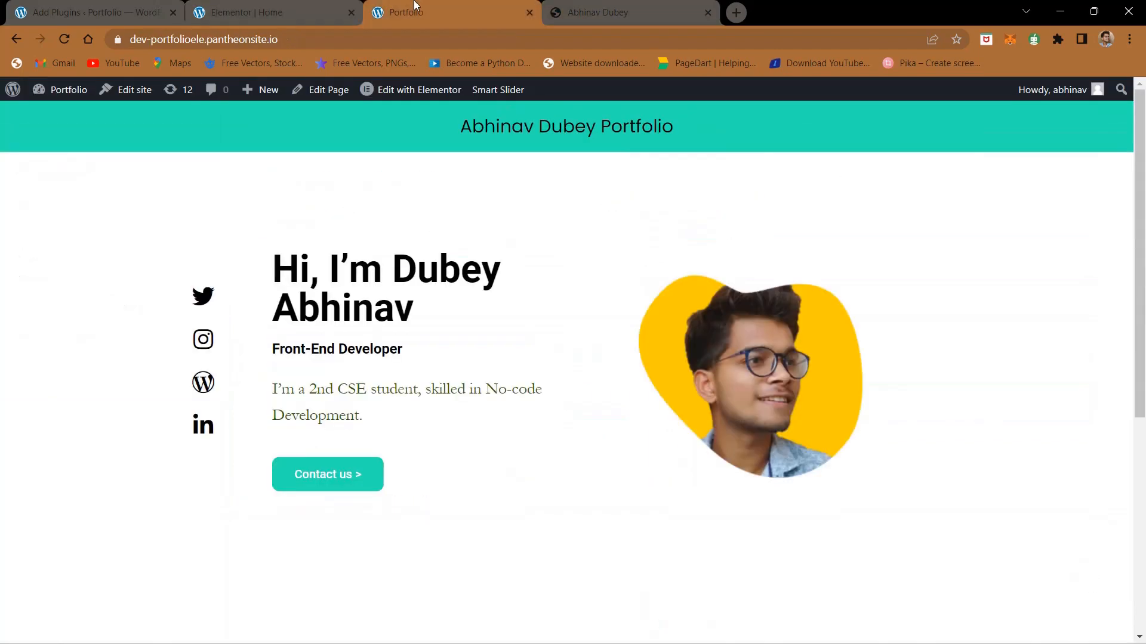
pyautogui.click(304, 5)
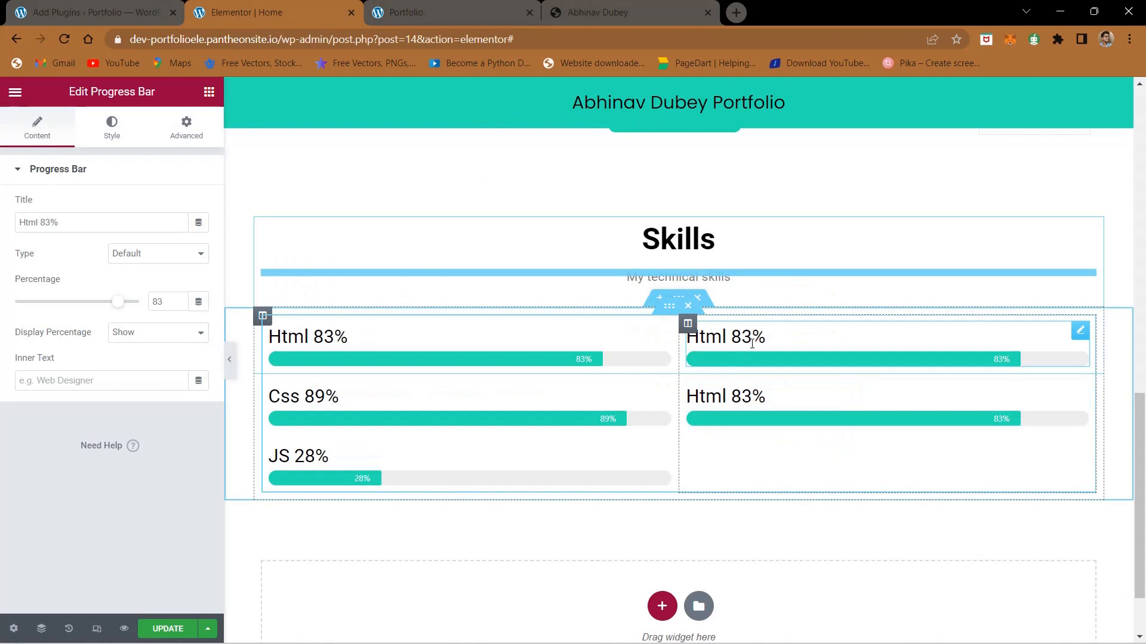
pyautogui.tripleClick(82, 221)
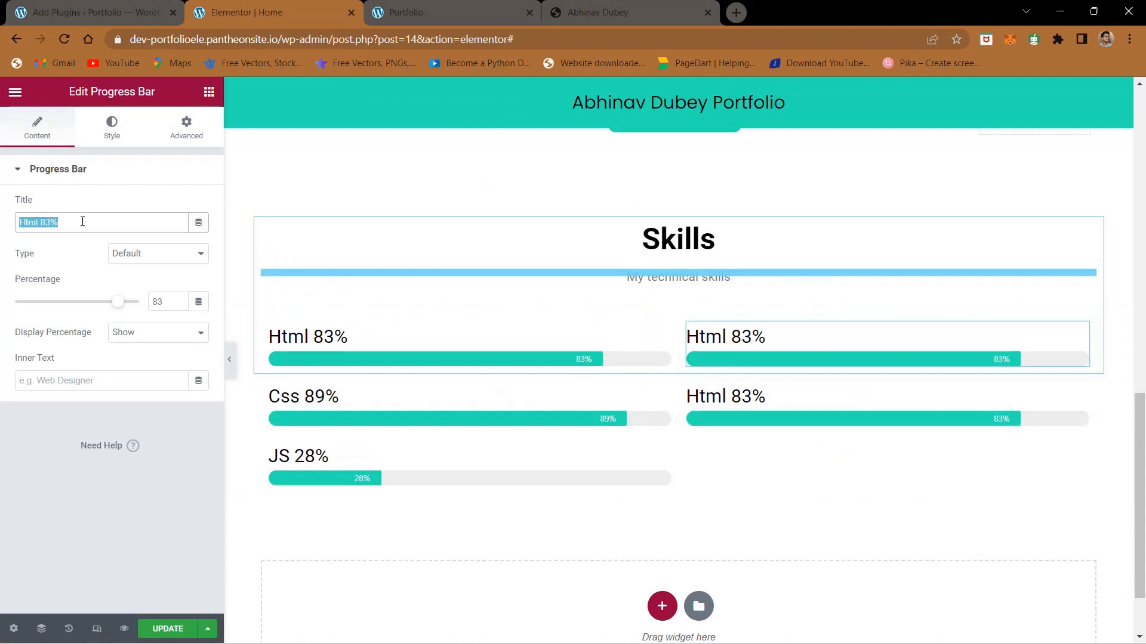
pyautogui.write('Wordpress')
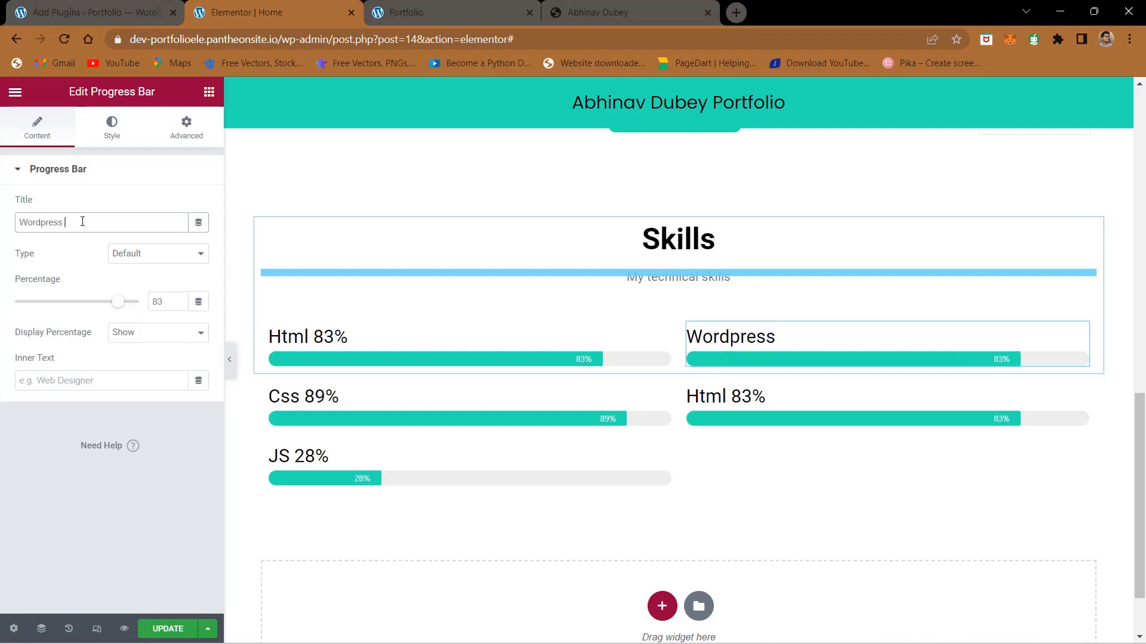
pyautogui.write('97%')
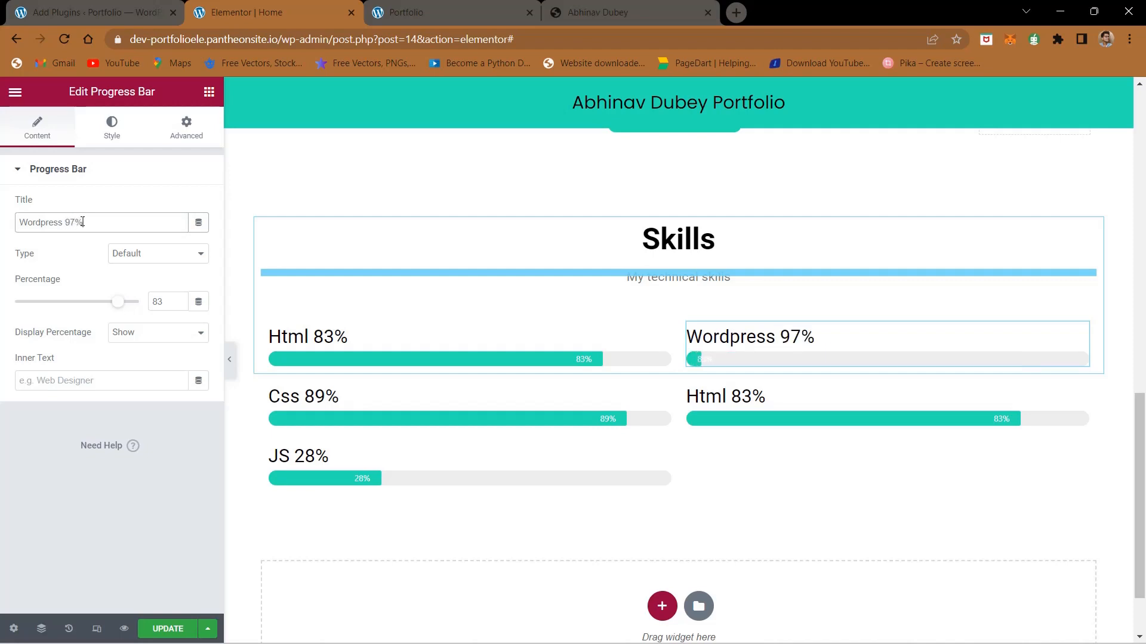
pyautogui.doubleClick(156, 302)
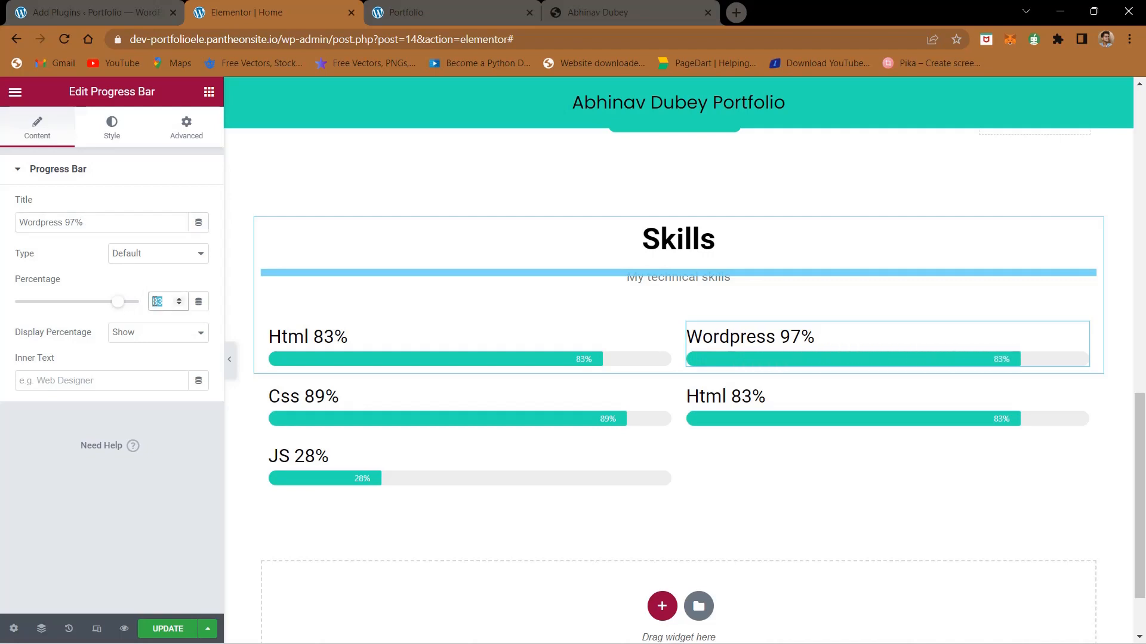
pyautogui.write('97')
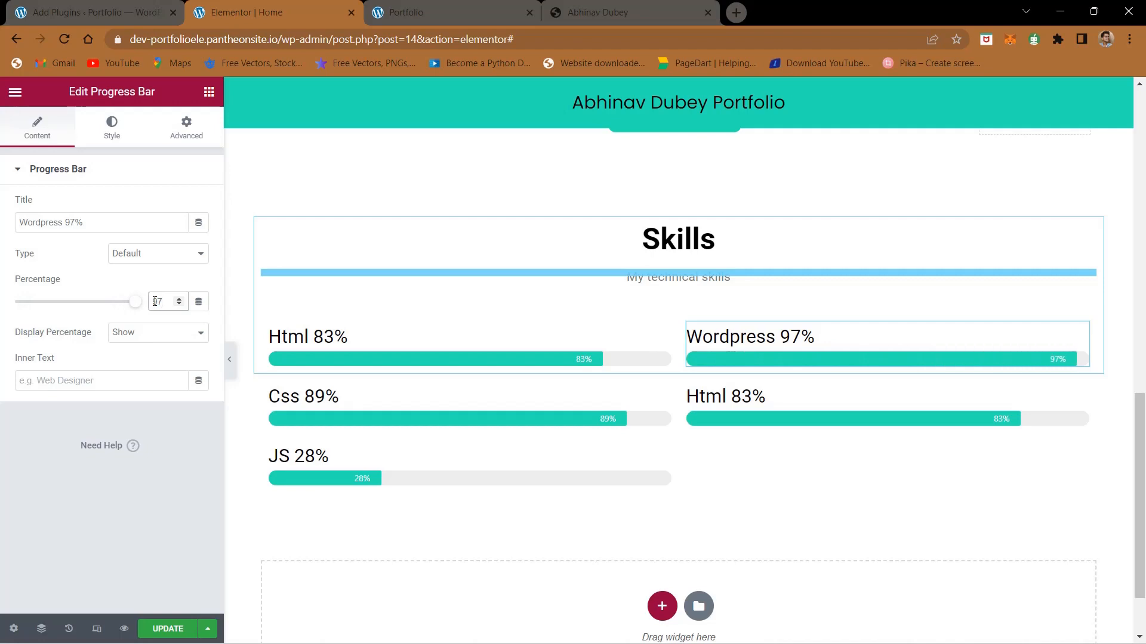
# Step: Title the second progress bar in the second column "Wix 95%" and set its percentage to 95
pyautogui.click(791, 418)
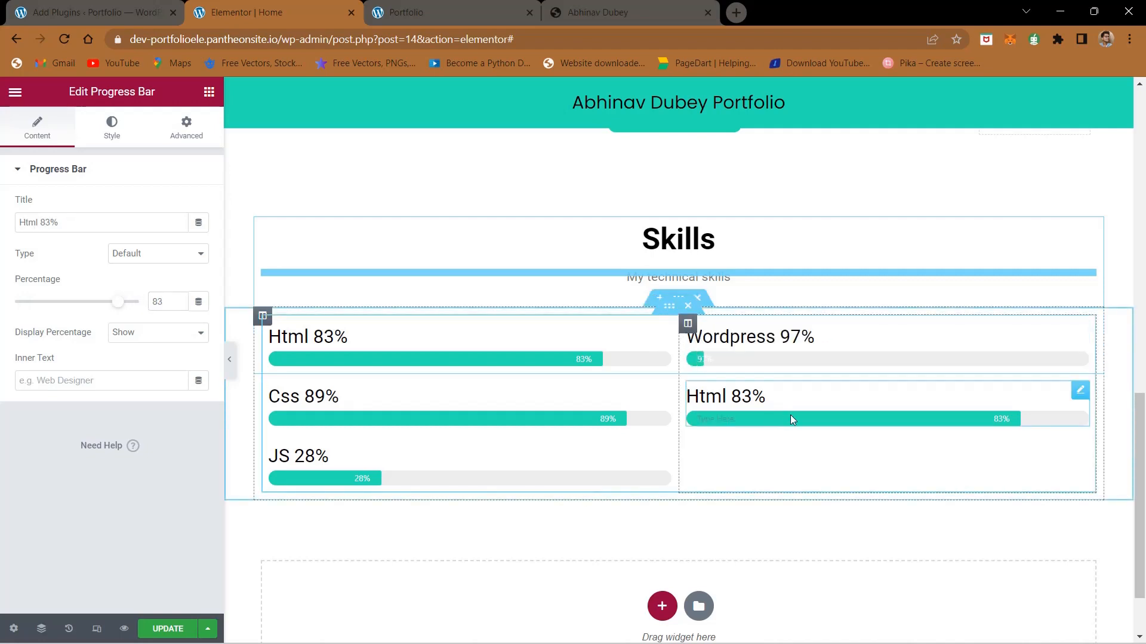
pyautogui.tripleClick(83, 220)
pyautogui.write('Wix ')
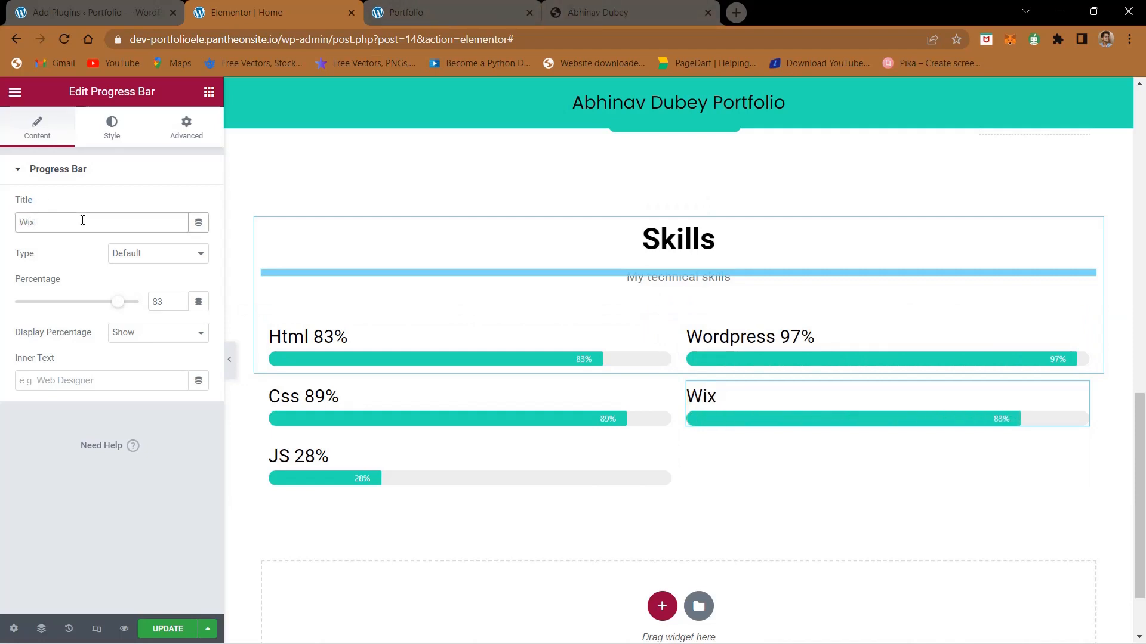
pyautogui.write('95%')
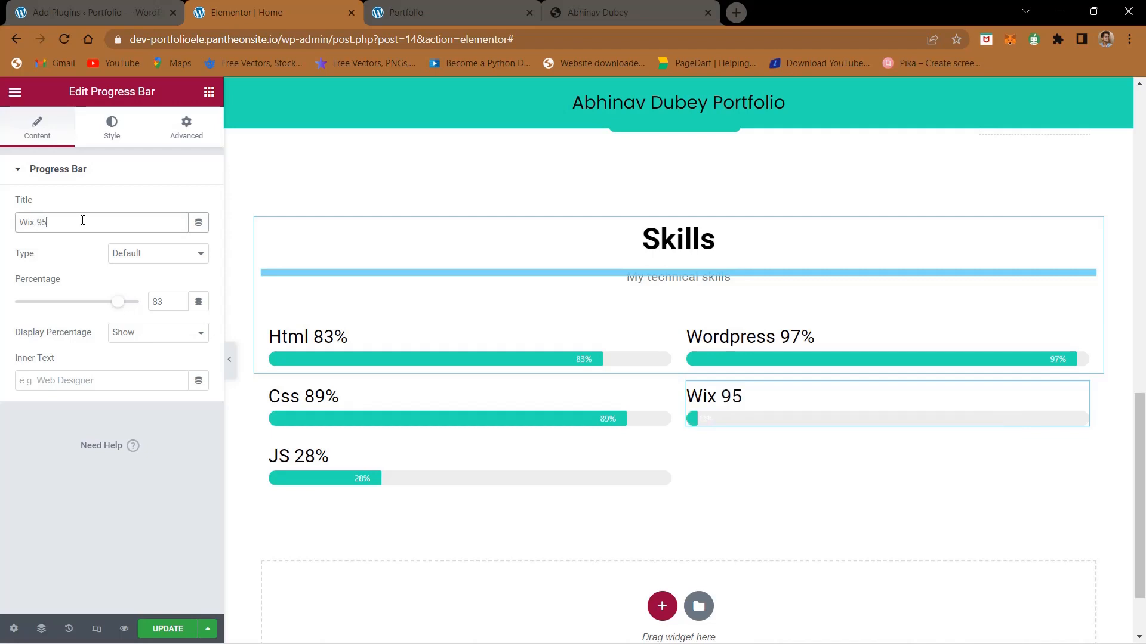
pyautogui.doubleClick(167, 293)
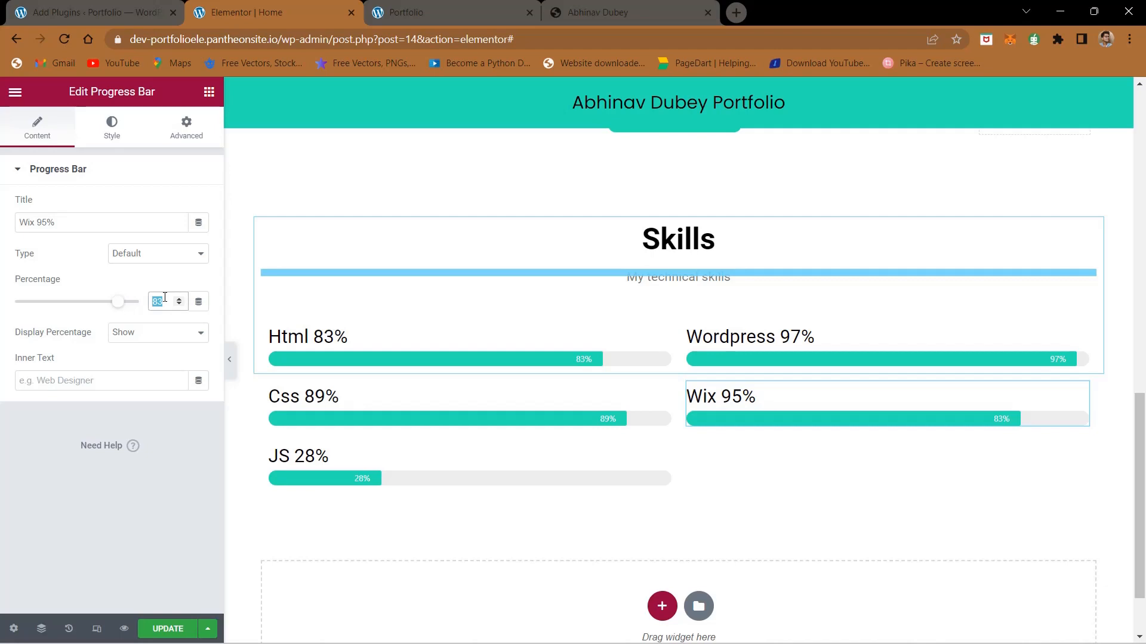
pyautogui.write('95')
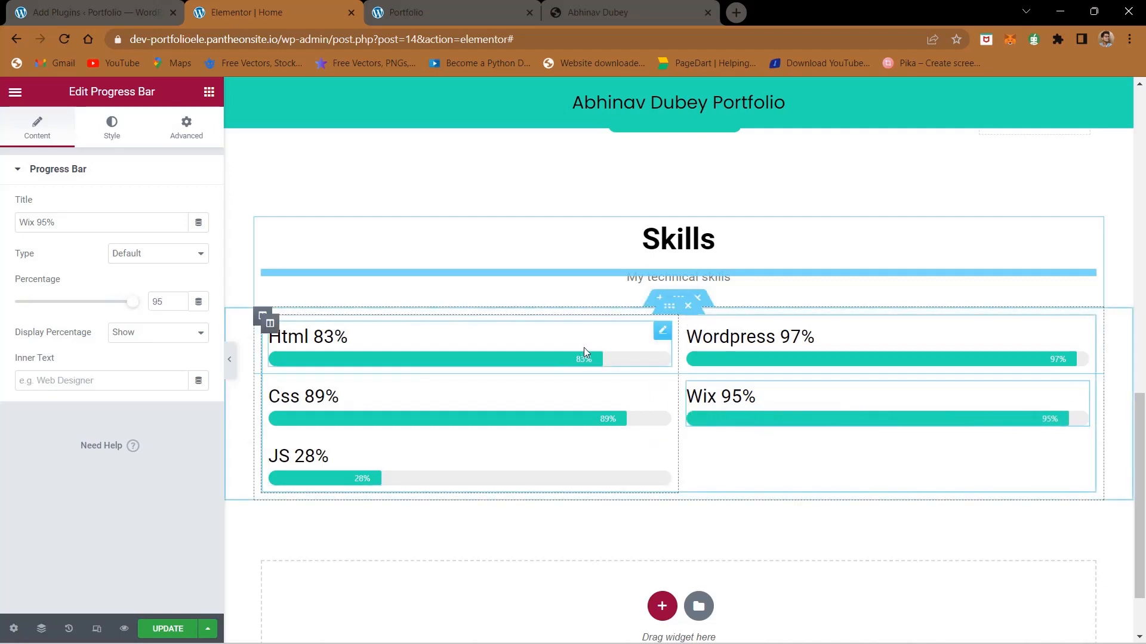
# Step: Check the remaining skill groups on the finished site and add a two-column inner section below the progress bars
pyautogui.scroll(-1, 585, 356)
pyautogui.click(659, 6)
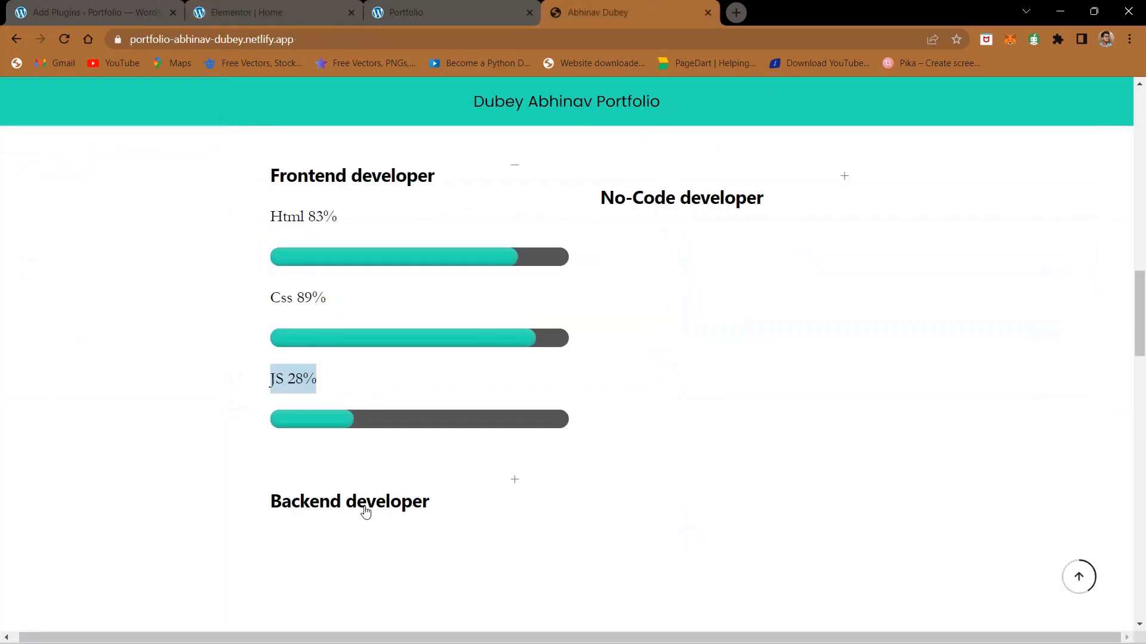
pyautogui.click(299, 12)
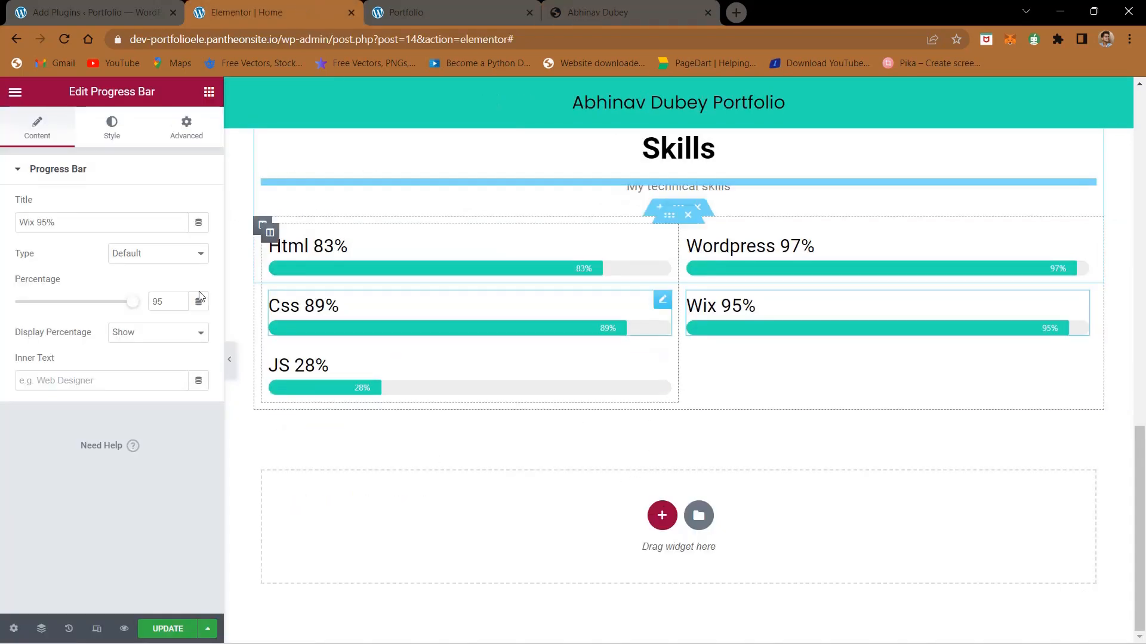
pyautogui.click(209, 93)
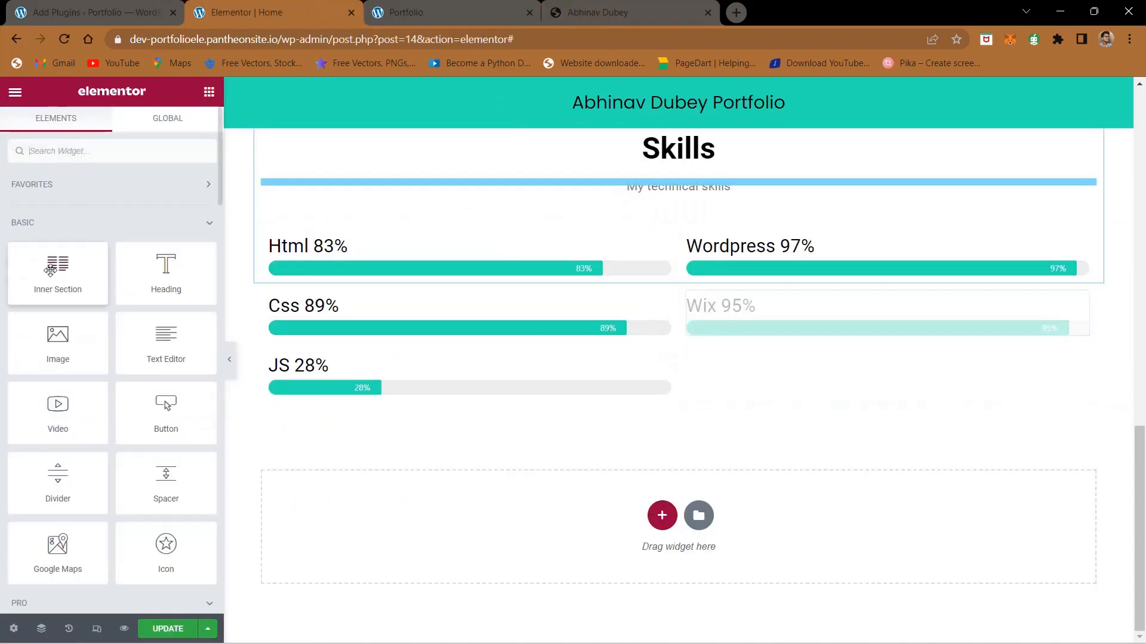
pyautogui.moveTo(58, 274); pyautogui.dragTo(673, 409)
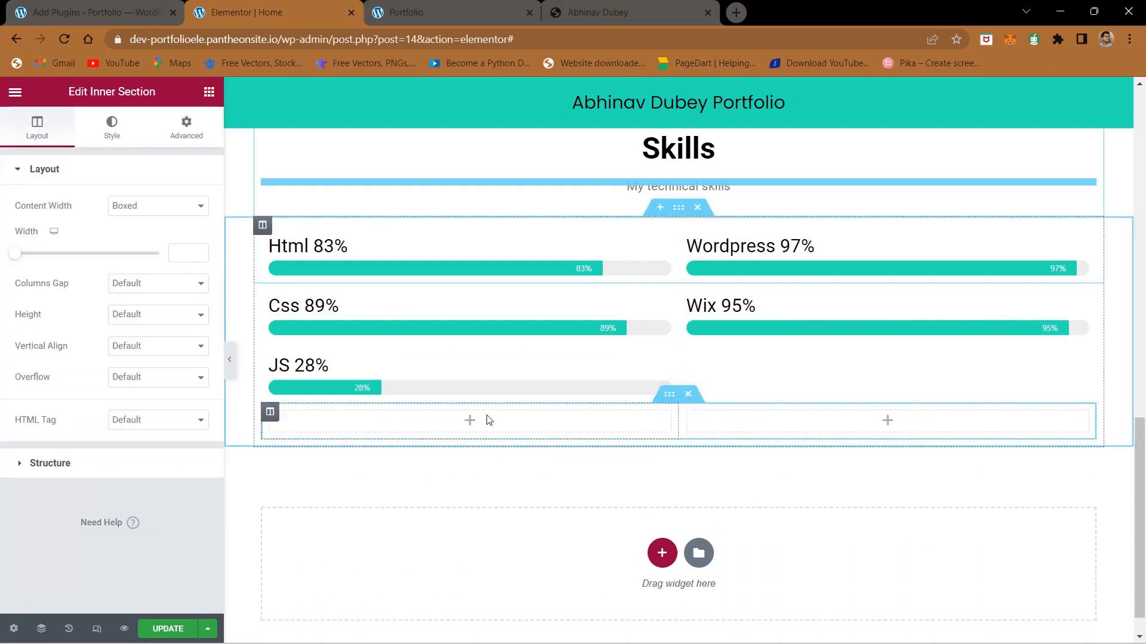
# Step: Add a heading above the Html progress bar and fill it with "Frontend developer" copied from the finished site
pyautogui.click(488, 420)
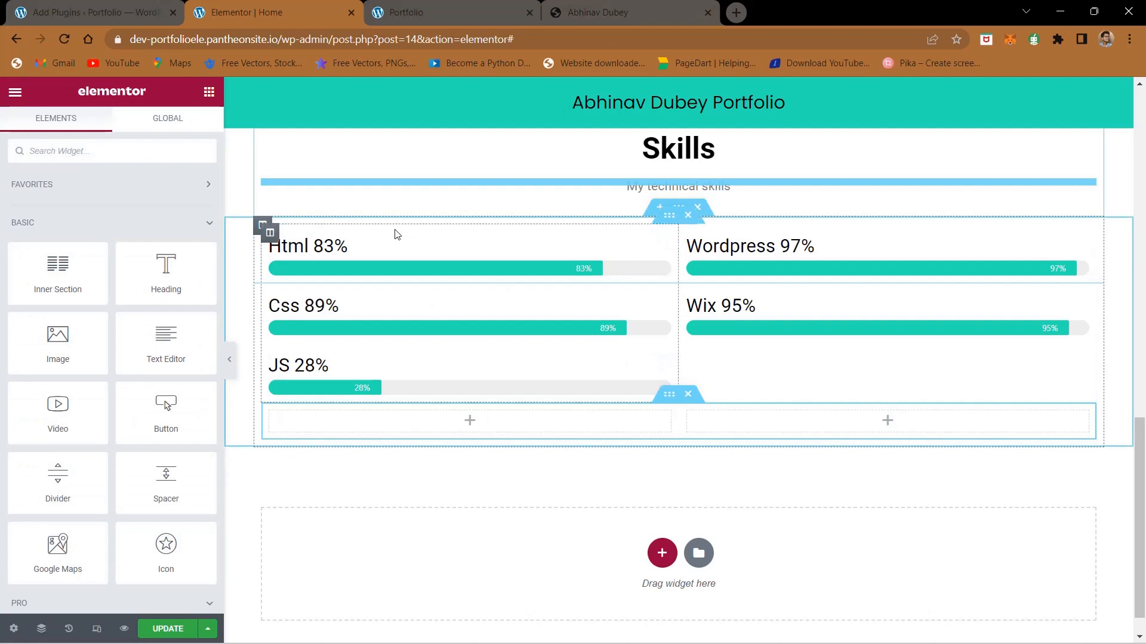
pyautogui.moveTo(168, 266); pyautogui.dragTo(378, 238)
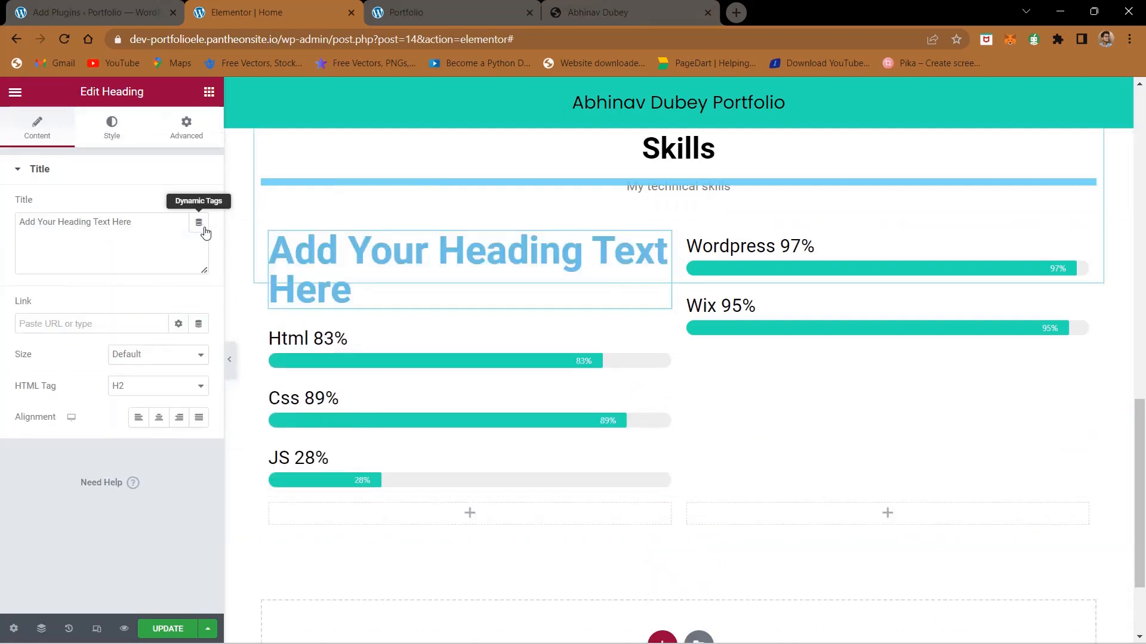
pyautogui.click(656, 6)
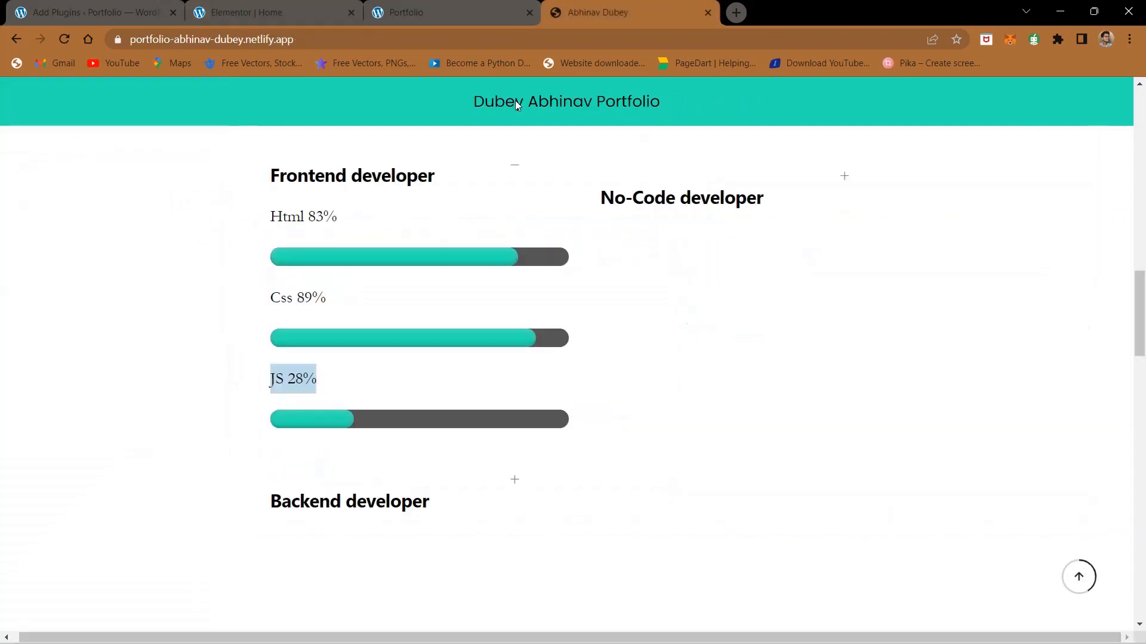
pyautogui.tripleClick(333, 180)
pyautogui.hotkey('ctrl', 'c')
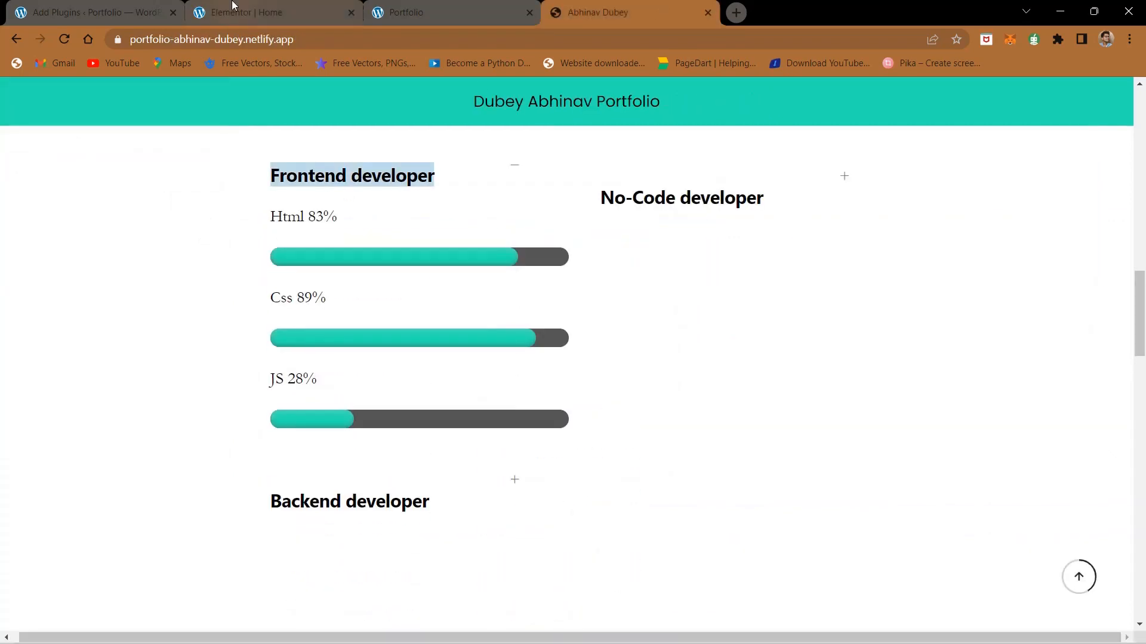
pyautogui.click(234, 6)
pyautogui.tripleClick(115, 238)
pyautogui.hotkey('ctrl', 'v')
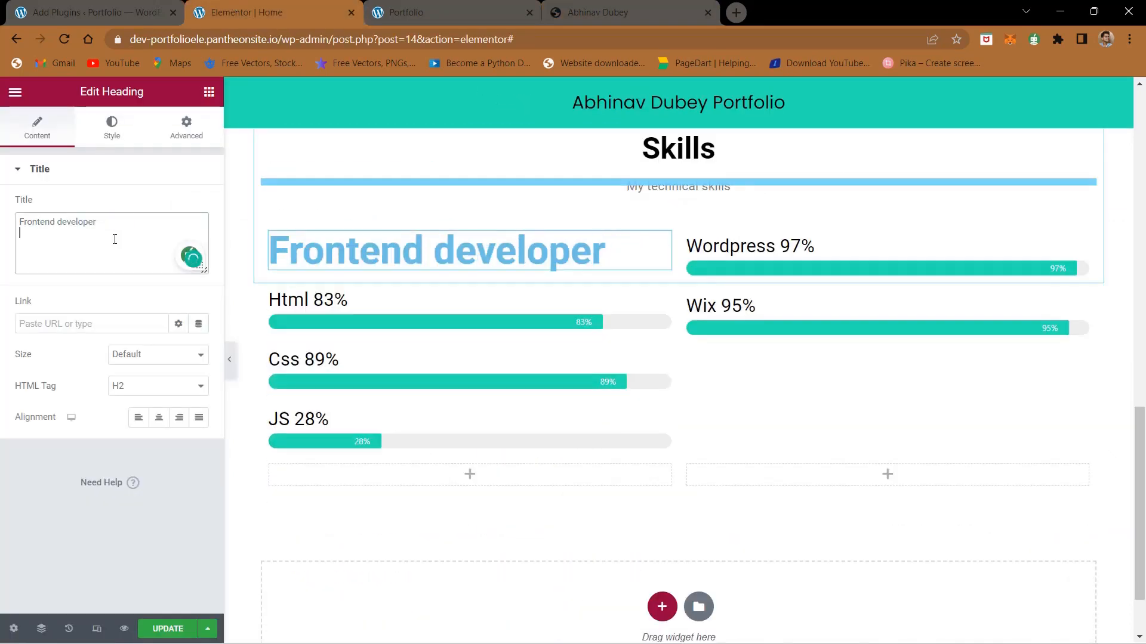
# Step: Set the Frontend developer heading's text color to black, #000000
pyautogui.click(123, 141)
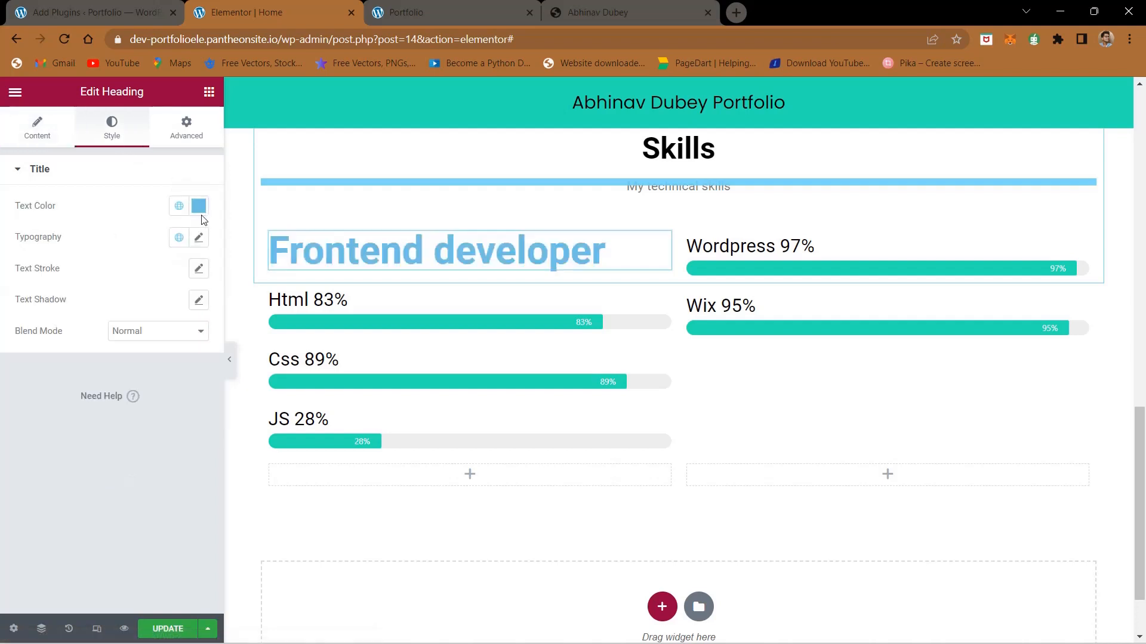
pyautogui.click(199, 208)
pyautogui.moveTo(120, 292); pyautogui.dragTo(1, 435)
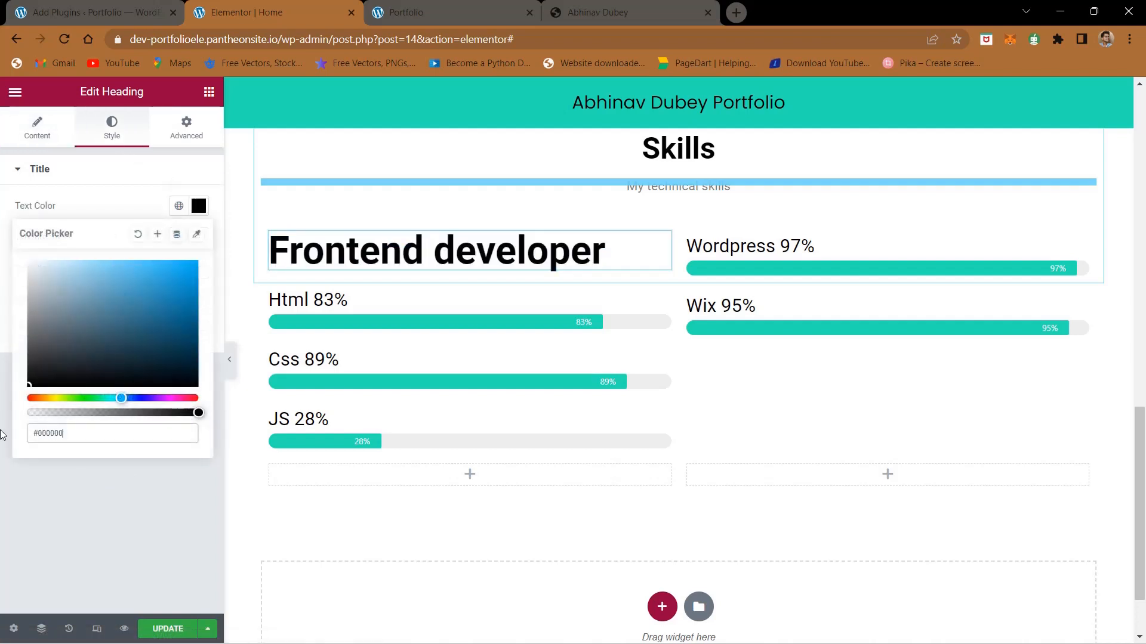
pyautogui.click(88, 588)
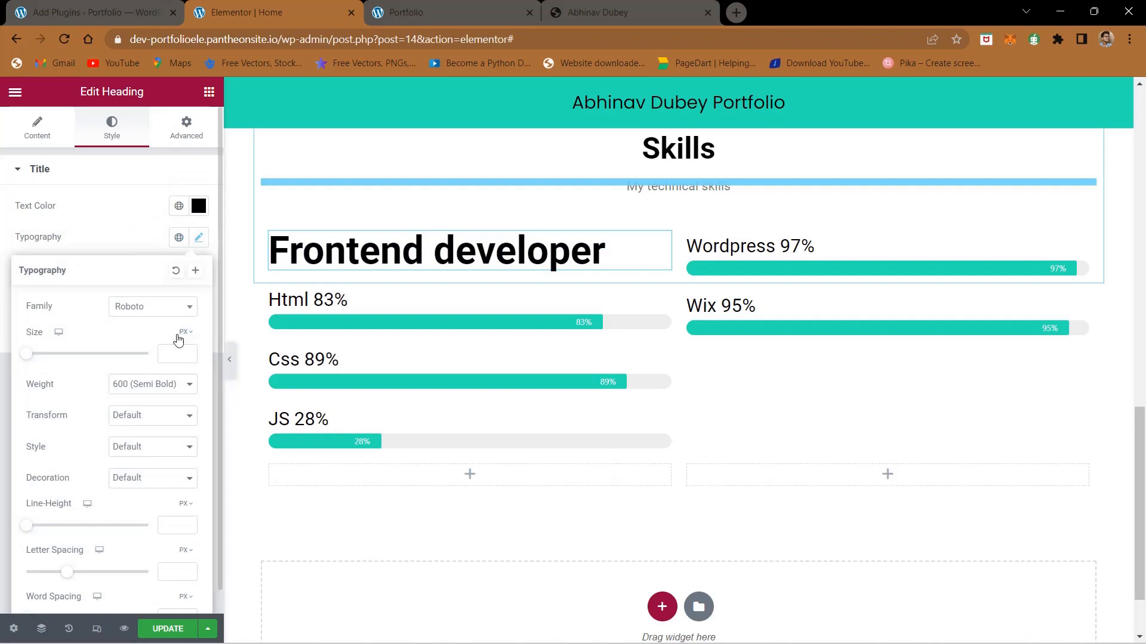
# Step: Try a font size of 40 px for the Frontend developer heading, and settle on 35 px
pyautogui.click(169, 354)
pyautogui.write('40')
pyautogui.press('BackSpace')
pyautogui.press('BackSpace')
pyautogui.write('35')
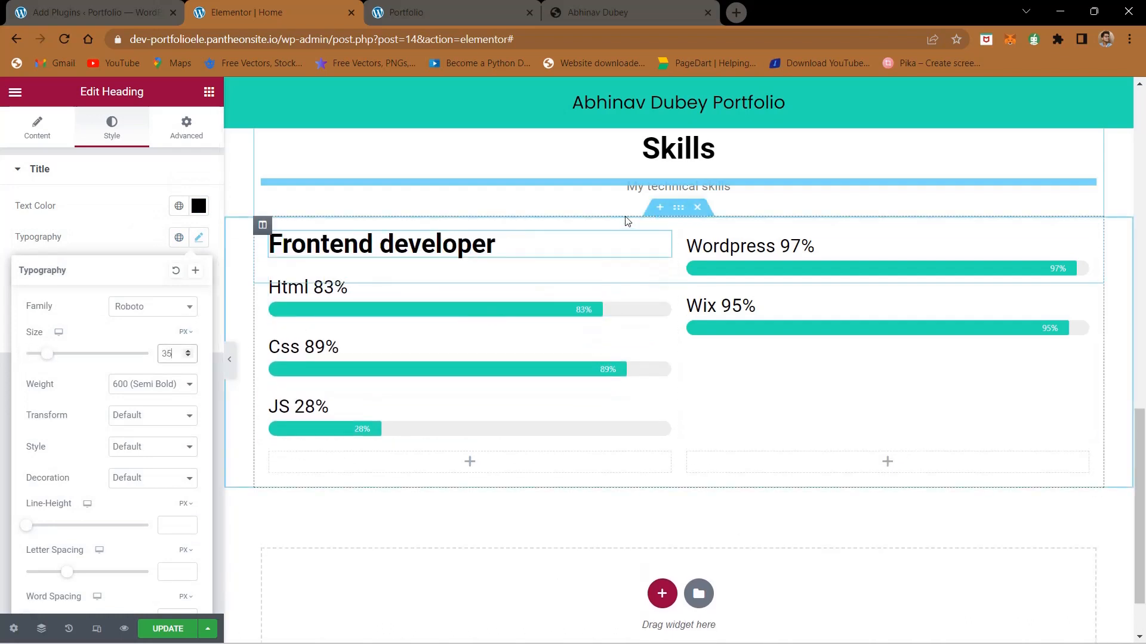
# Step: Duplicate the Frontend developer heading and move the copy above the Wordpress progress bar in the second column
pyautogui.rightClick(660, 246)
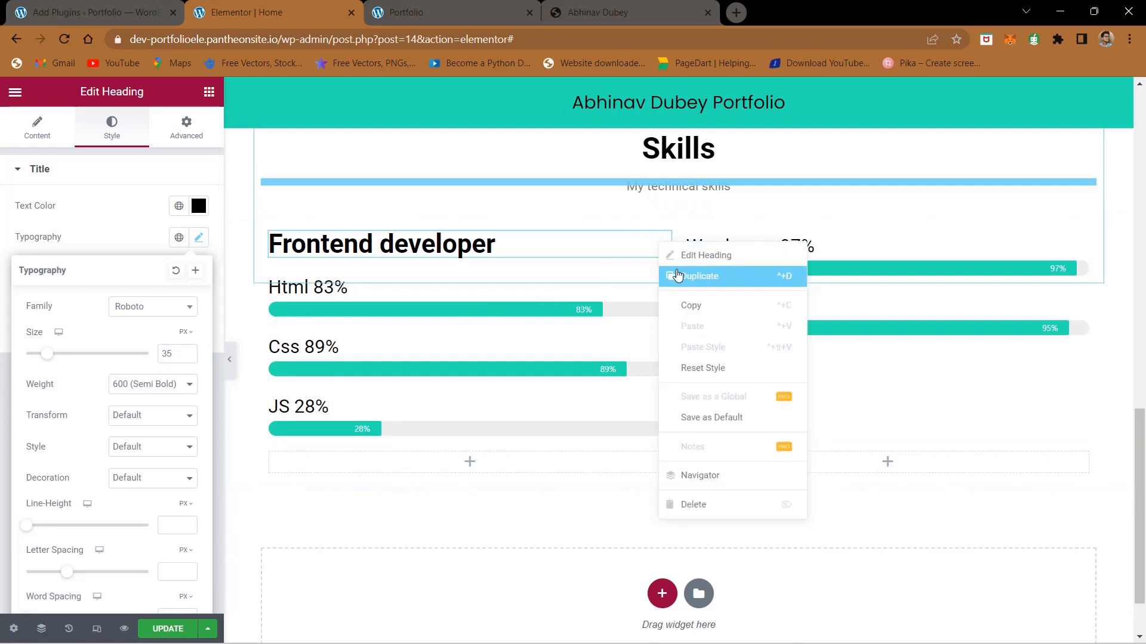
pyautogui.click(677, 275)
pyautogui.moveTo(666, 249); pyautogui.dragTo(817, 224)
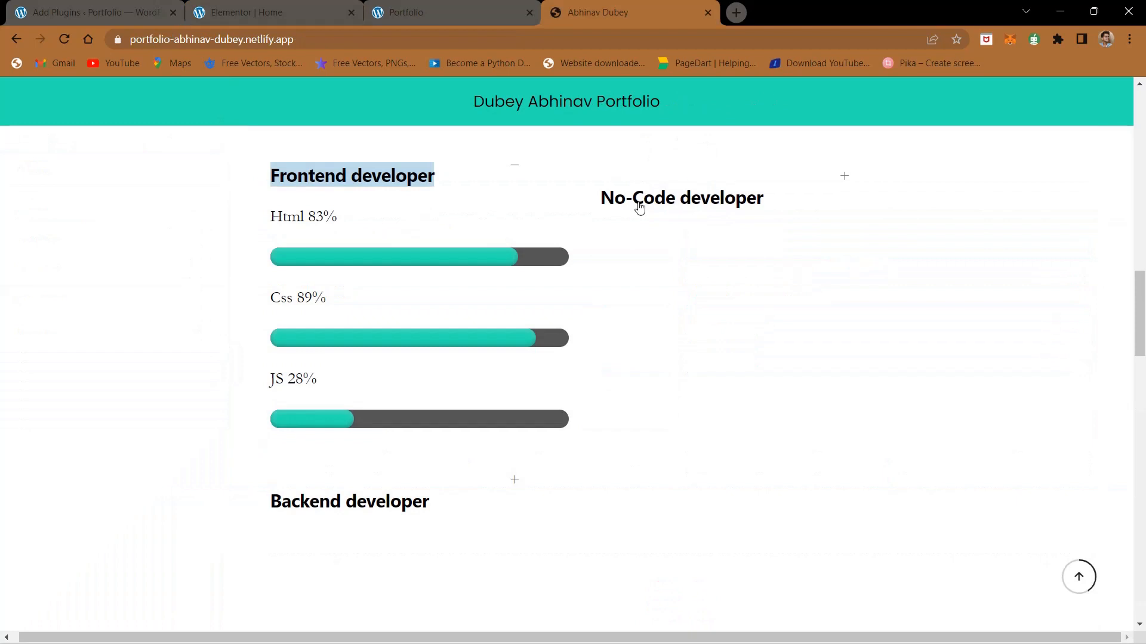
# Step: Replace the heading above the Wordpress progress bar with "No-Code developer" copied from the finished site
pyautogui.tripleClick(640, 207)
pyautogui.hotkey('ctrl', 'c')
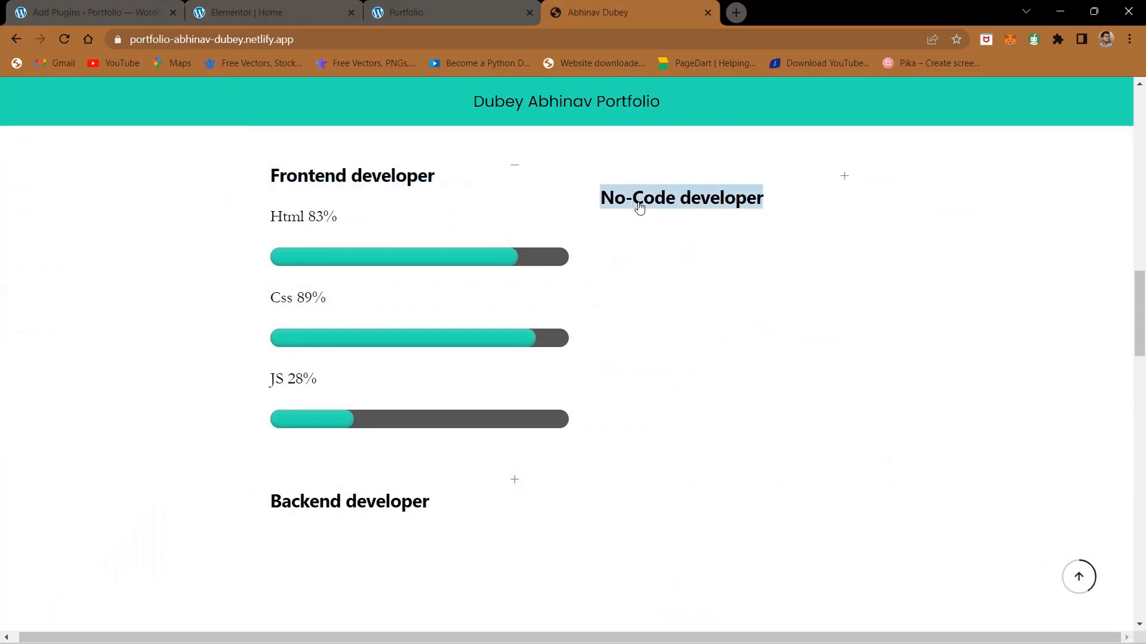
pyautogui.click(257, 7)
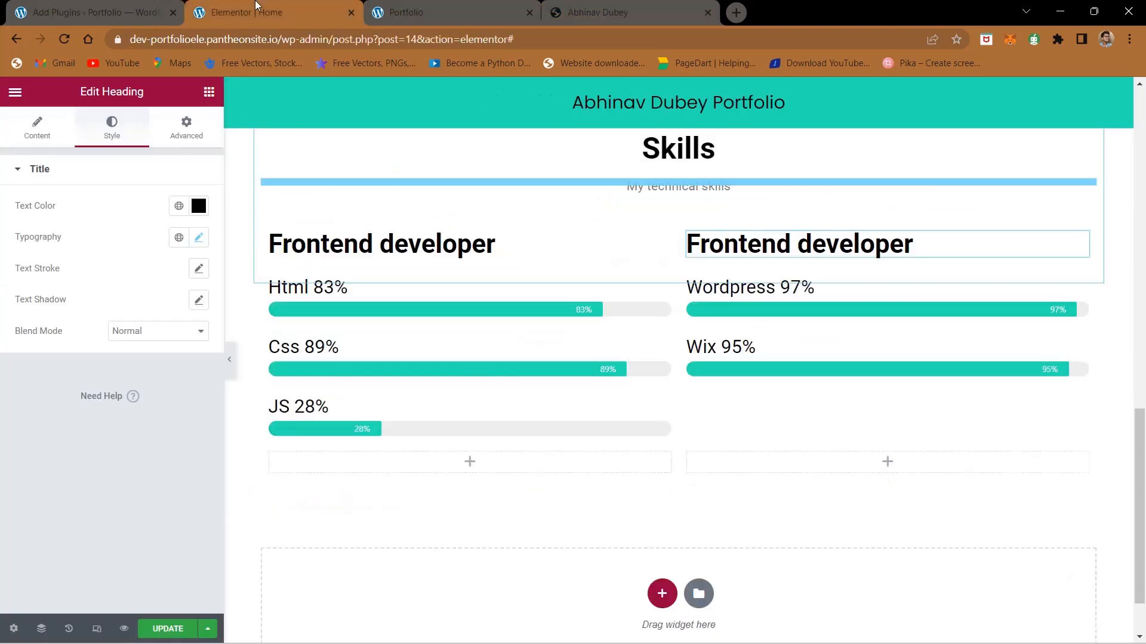
pyautogui.click(50, 136)
pyautogui.tripleClick(81, 239)
pyautogui.hotkey('ctrl', 'v')
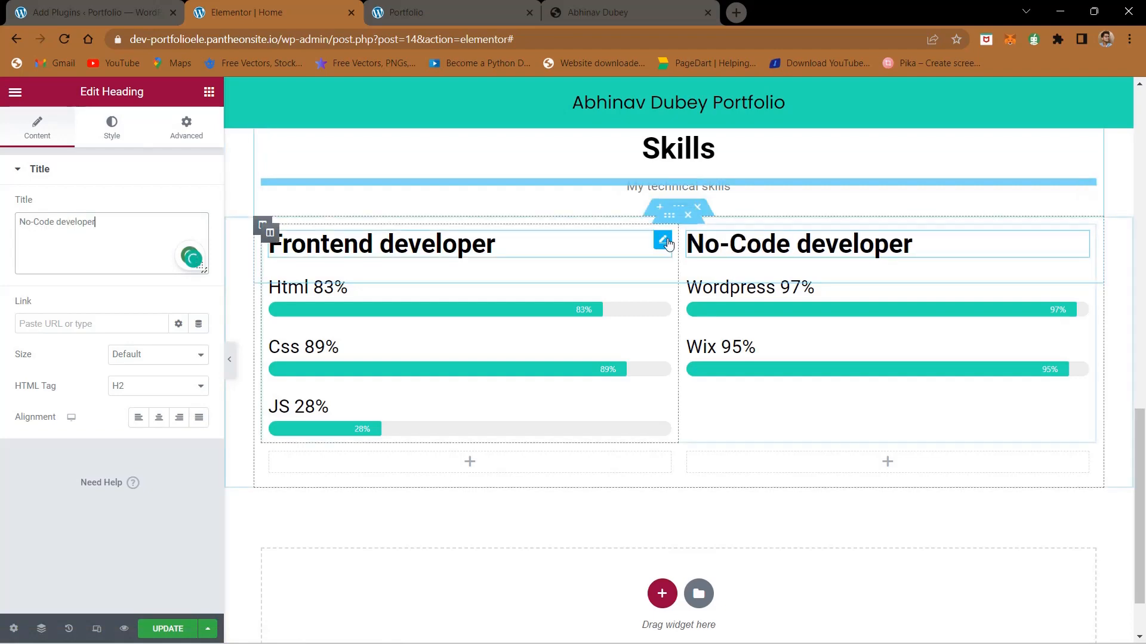
pyautogui.rightClick(270, 234)
pyautogui.click(302, 267)
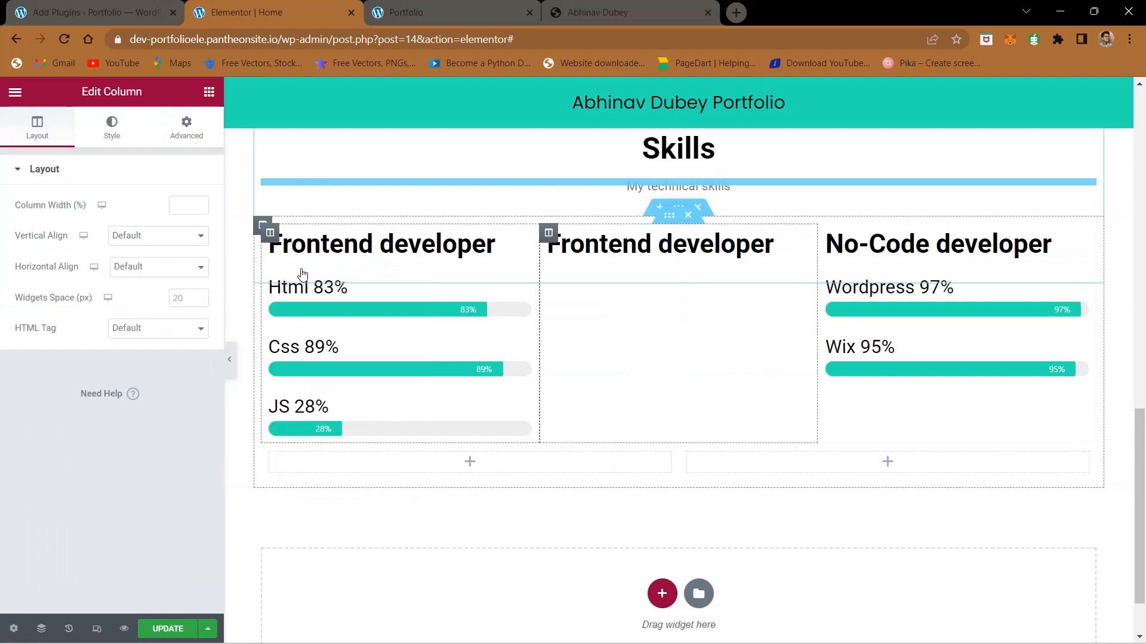
pyautogui.rightClick(548, 237)
pyautogui.click(622, 472)
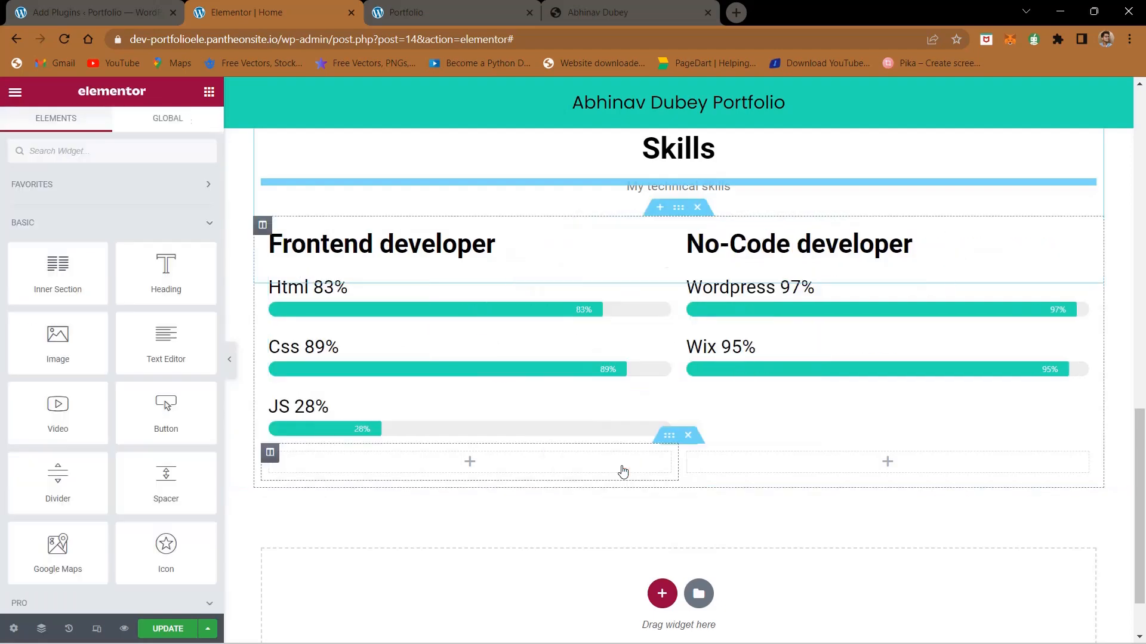
# Step: Delete the empty two-column inner section below the skill progress bars and check the finished site's skills layout
pyautogui.scroll(-1, 502, 457)
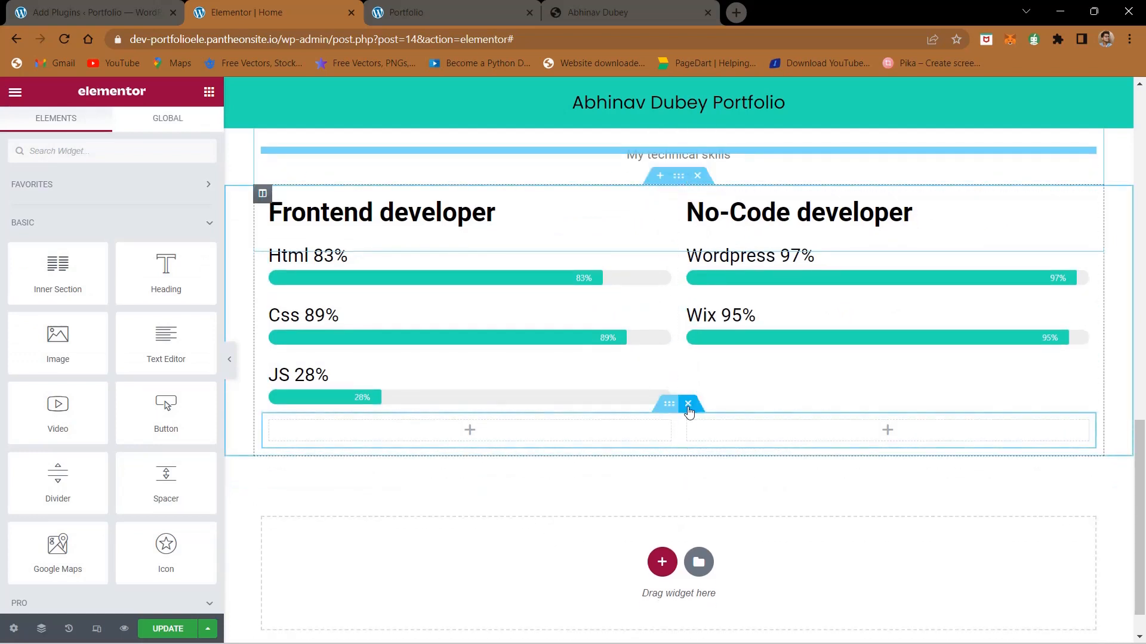
pyautogui.click(688, 411)
pyautogui.click(617, 9)
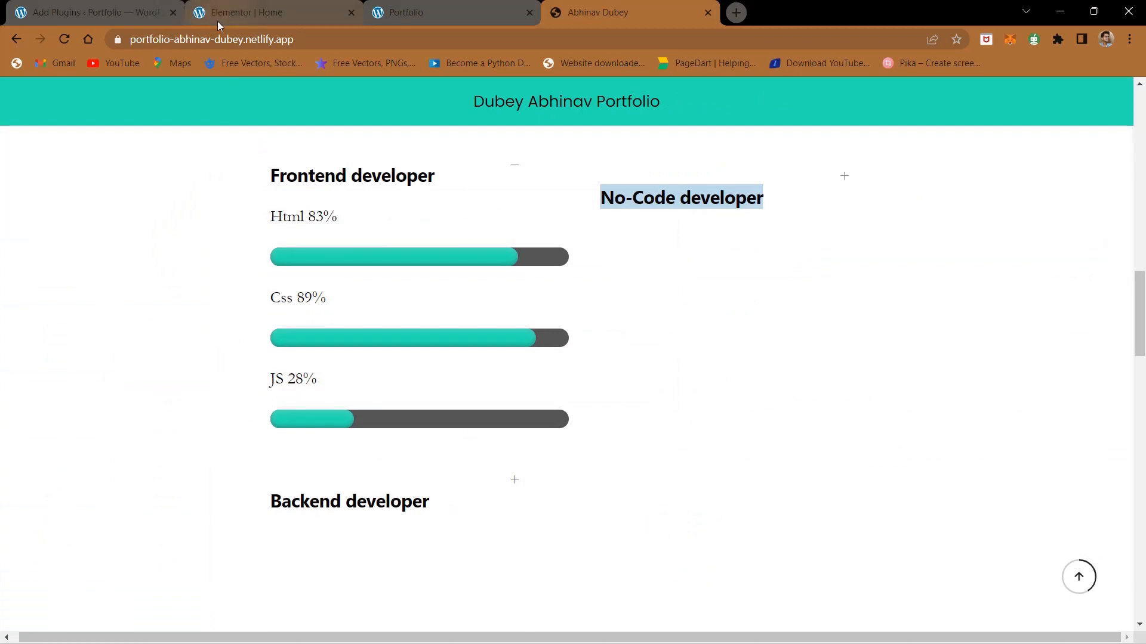
pyautogui.moveTo(217, 22)
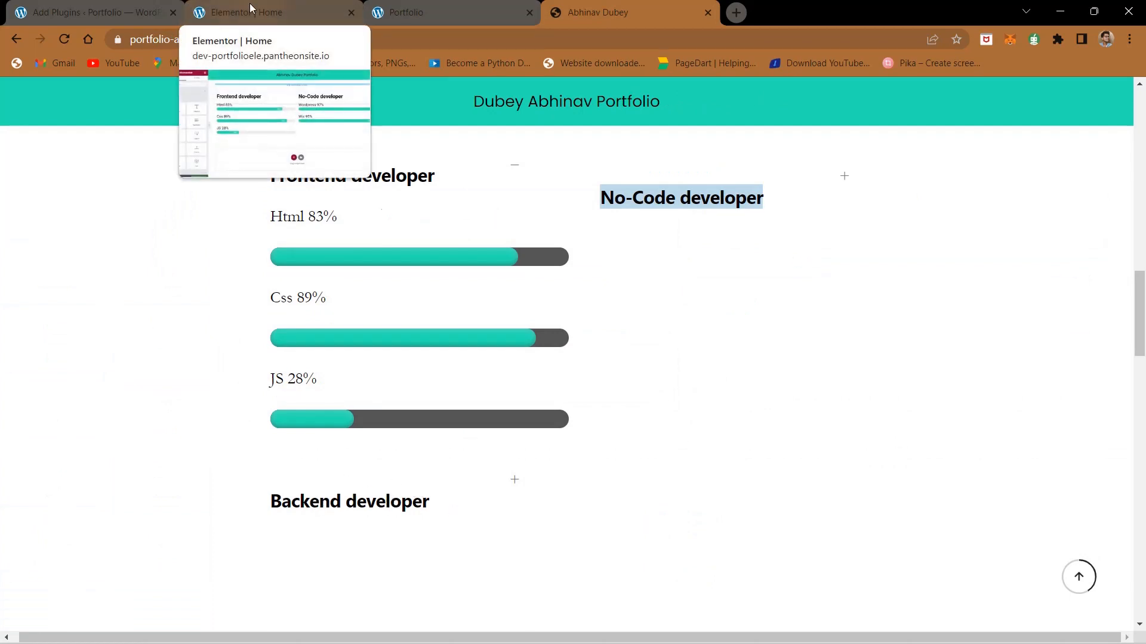
pyautogui.click(194, 12)
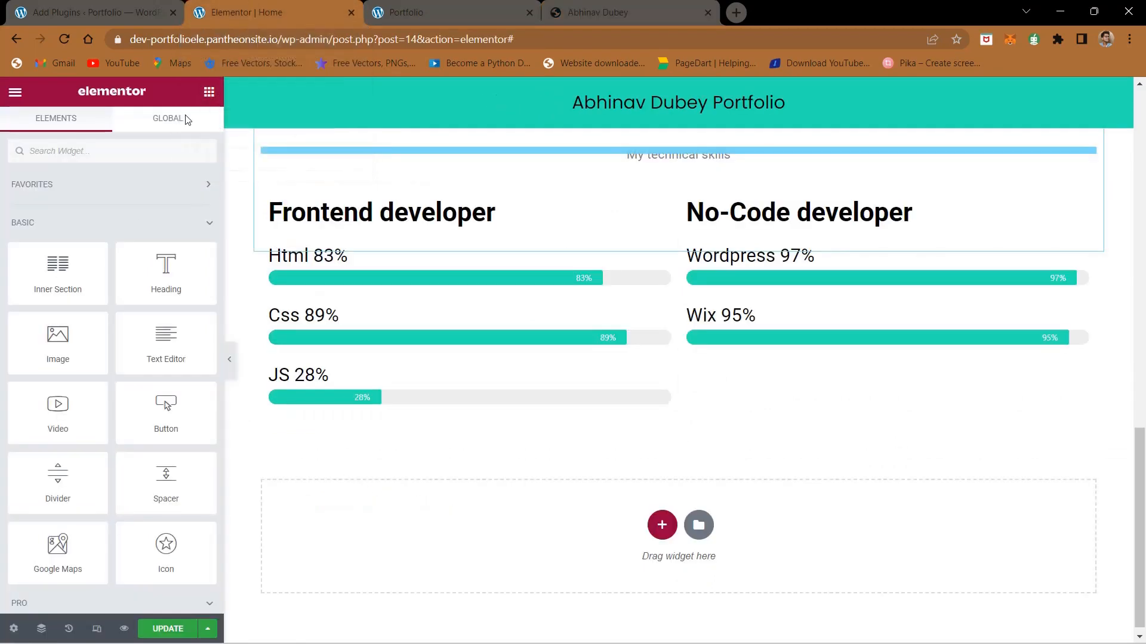
# Step: Update the page and reload the live portfolio to compare its Skills section with the finished site
pyautogui.click(171, 630)
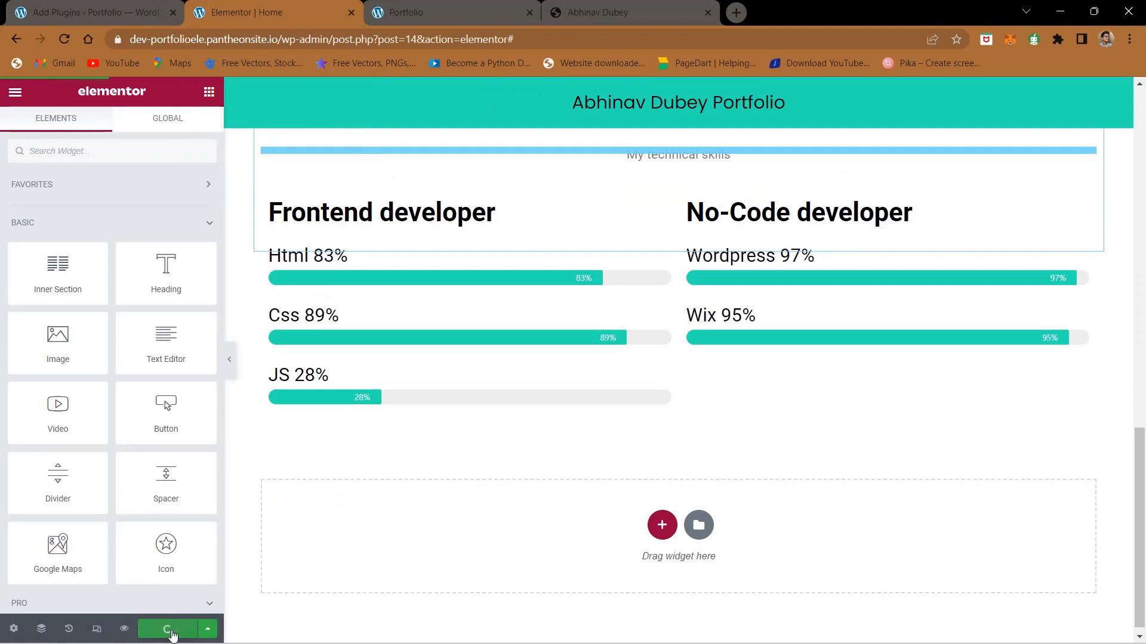
pyautogui.click(477, 3)
pyautogui.scroll(-6, 294, 270)
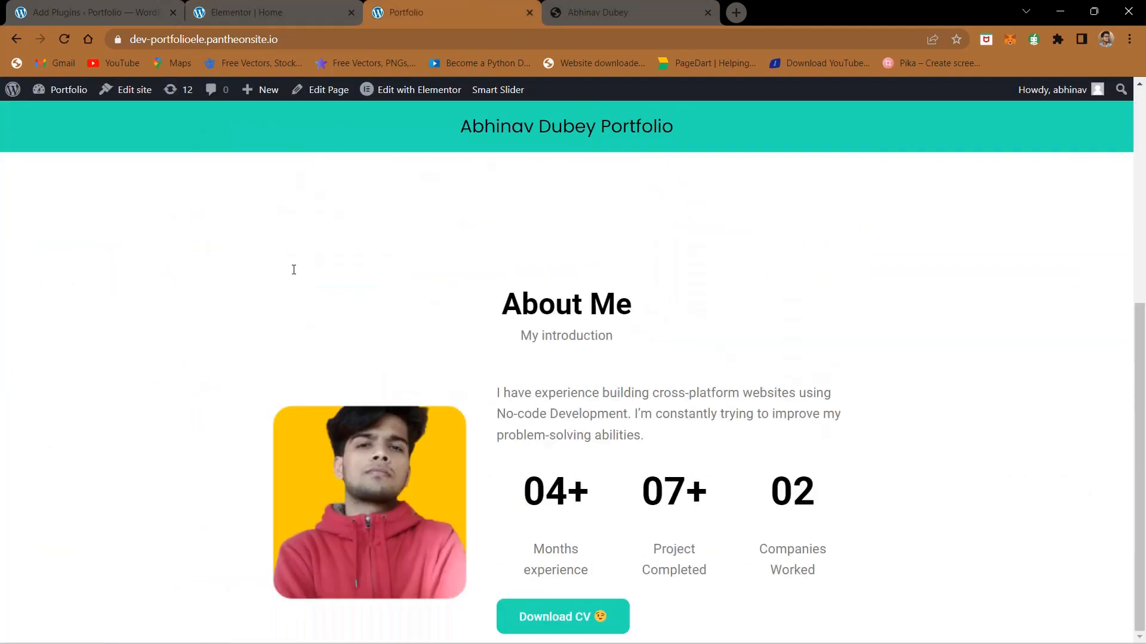
pyautogui.click(62, 43)
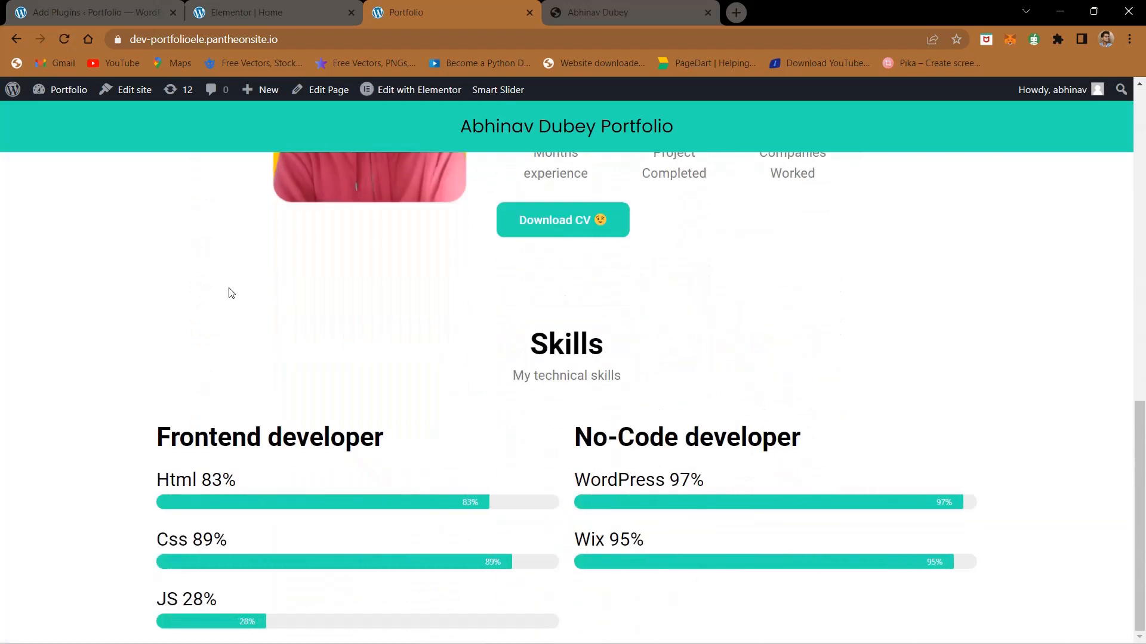
pyautogui.click(598, 6)
pyautogui.click(451, 7)
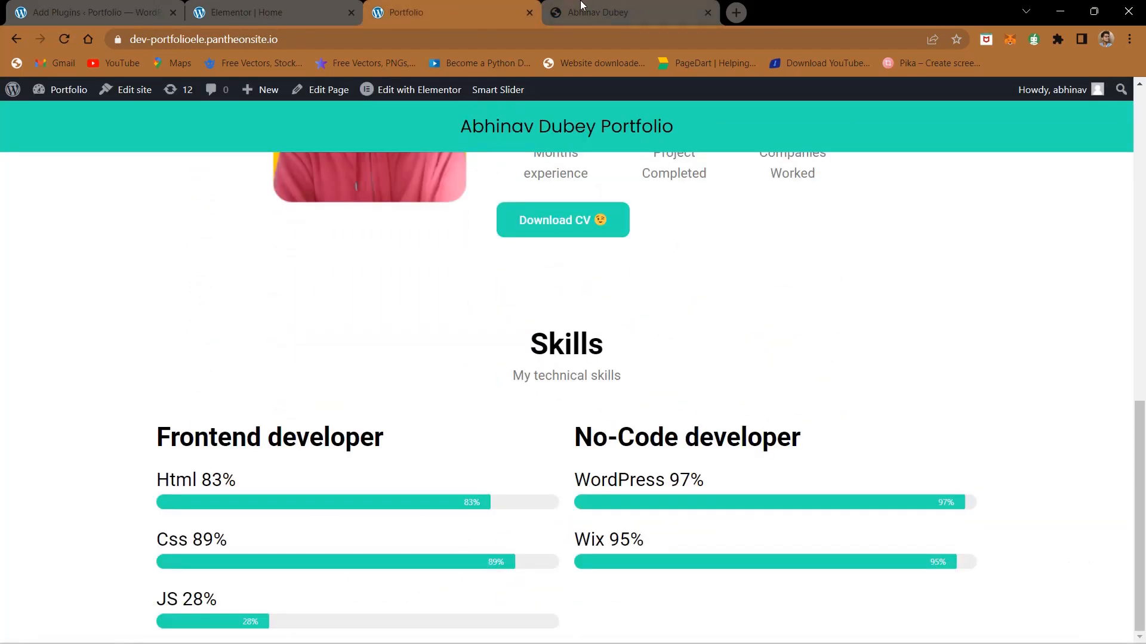
pyautogui.click(582, 8)
pyautogui.click(450, 6)
# Step: Add two empty columns to the skills inner section, placing one before Frontend developer and the other after No-Code developer
pyautogui.click(278, 6)
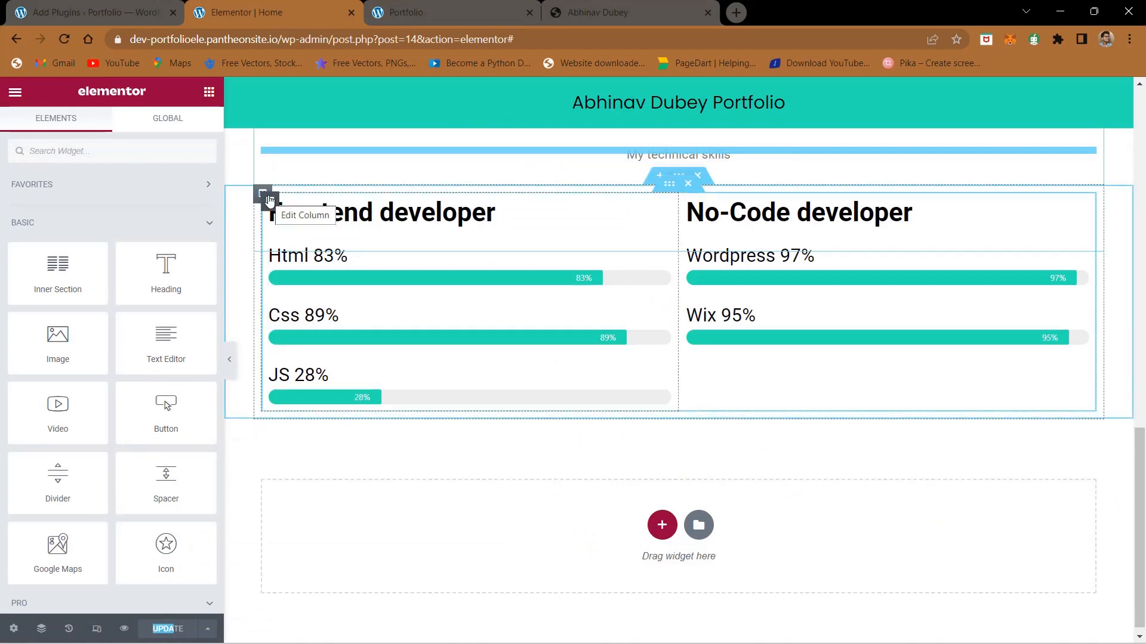
pyautogui.rightClick(268, 199)
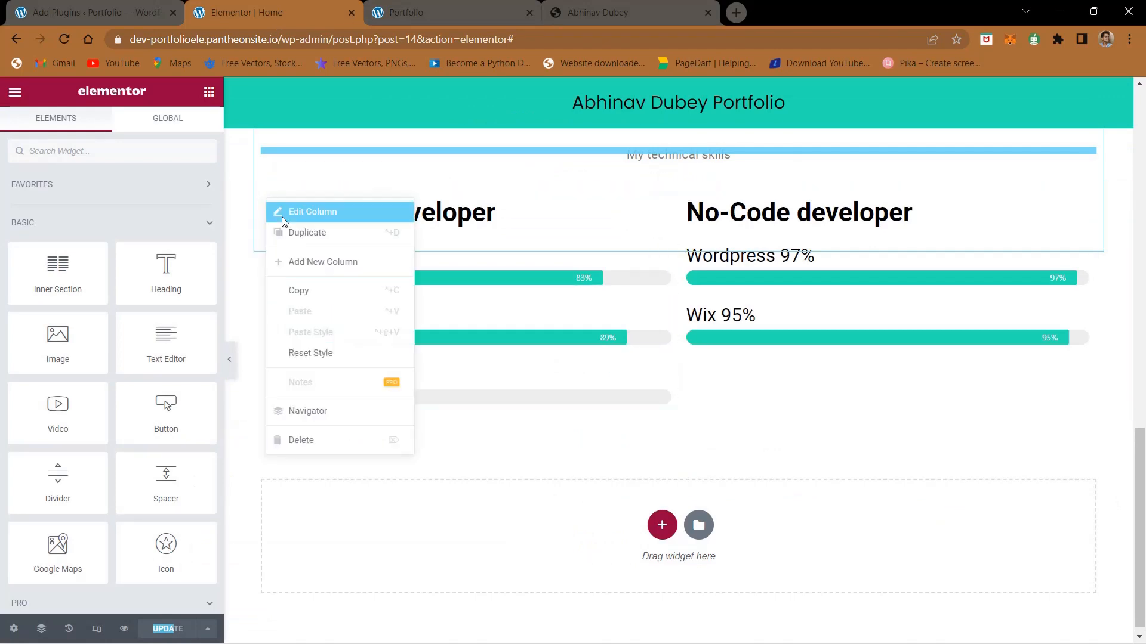
pyautogui.click(307, 268)
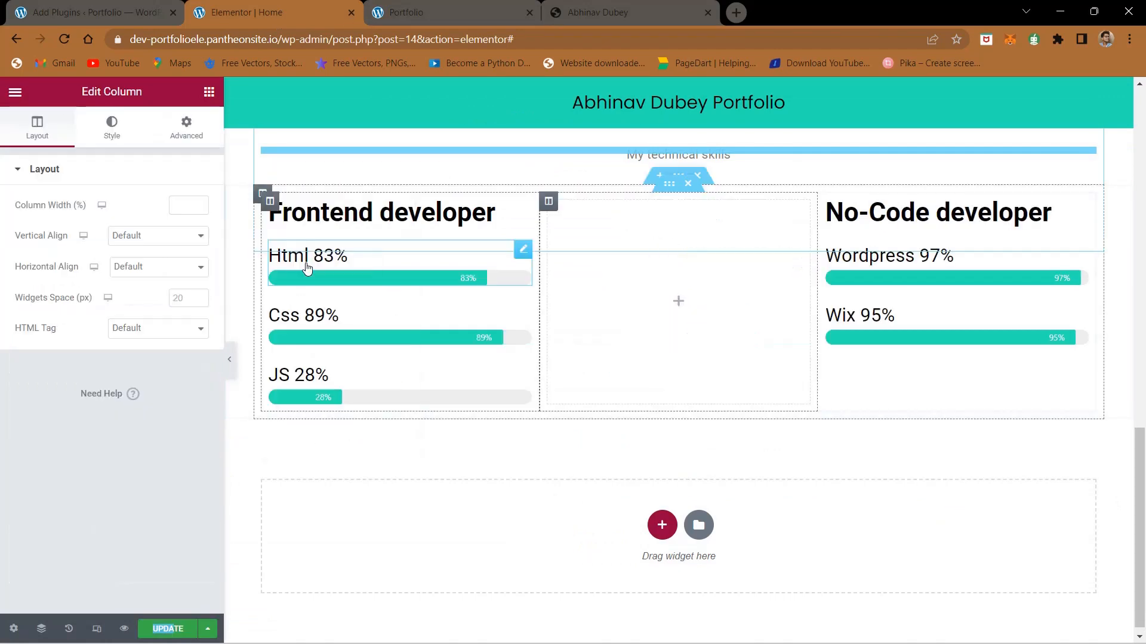
pyautogui.rightClick(546, 203)
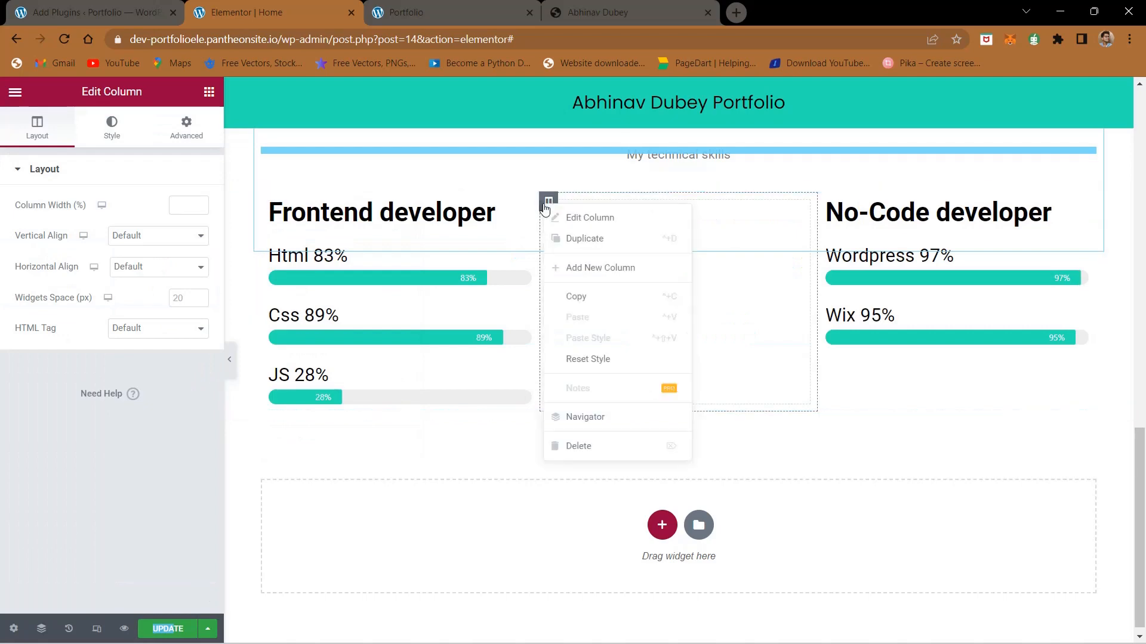
pyautogui.click(597, 269)
pyautogui.moveTo(475, 203); pyautogui.dragTo(295, 198)
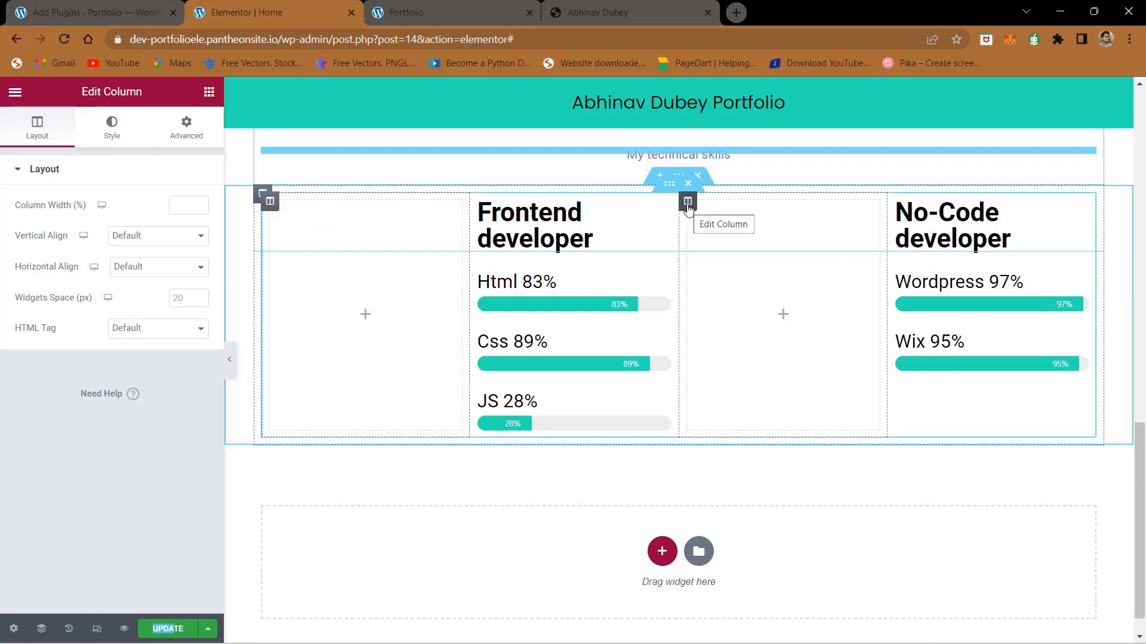
pyautogui.moveTo(687, 203); pyautogui.dragTo(994, 221)
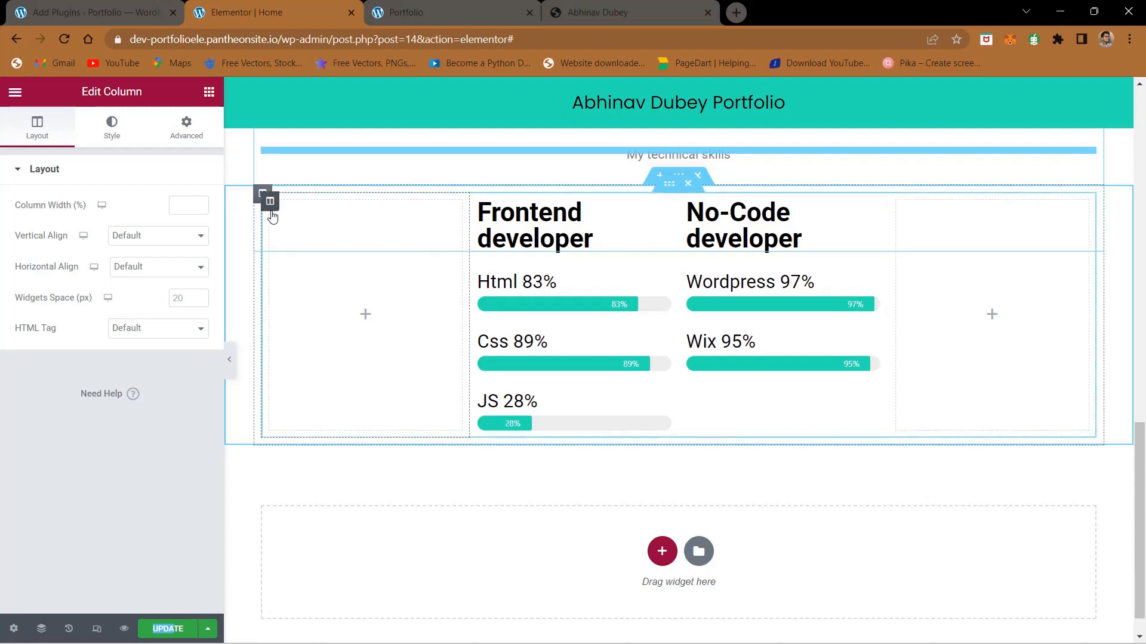
# Step: Try a column width of 5% for the empty column before Frontend developer, and settle on 10%
pyautogui.scroll(5, 271, 212)
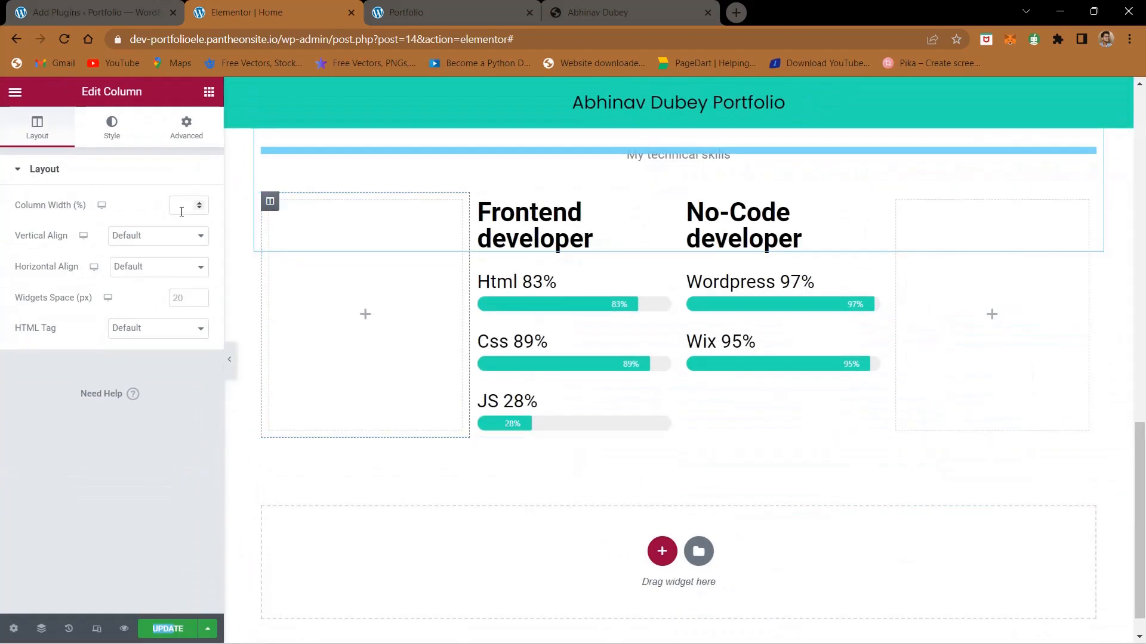
pyautogui.click(89, 206)
pyautogui.write('5')
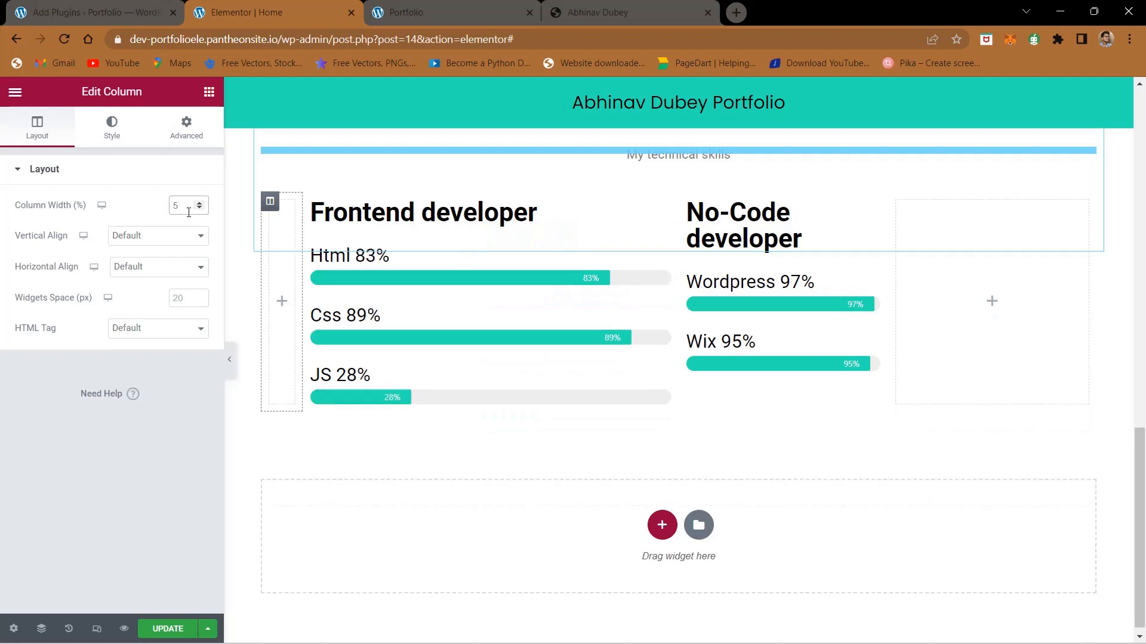
pyautogui.press('BackSpace')
pyautogui.write('10')
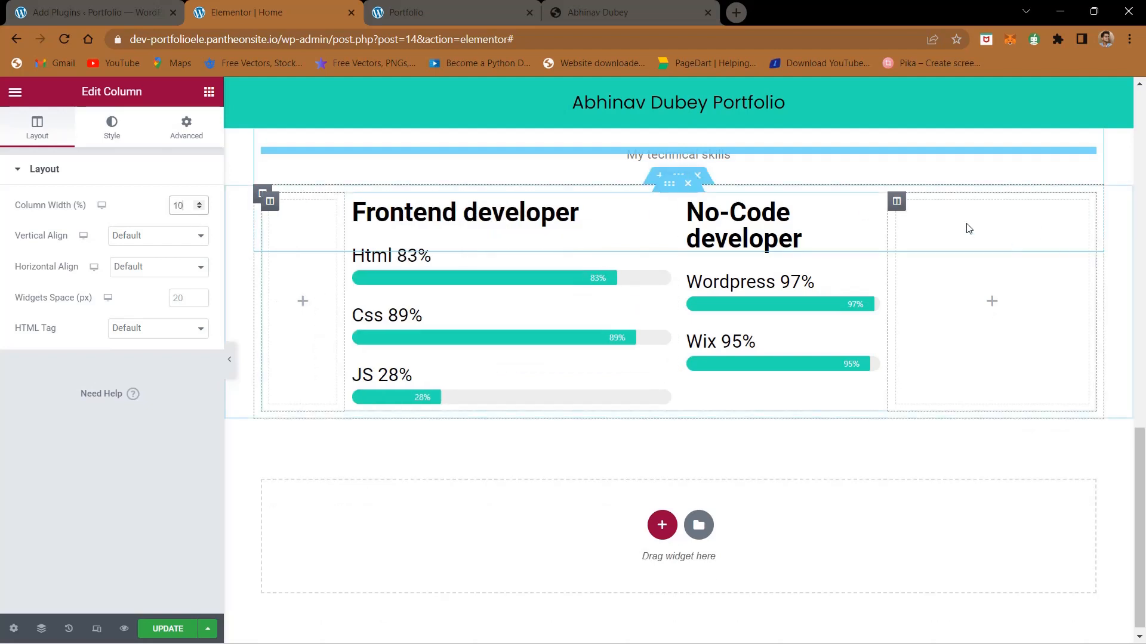
# Step: Set the width of the empty column after No-Code developer to 10%
pyautogui.click(898, 214)
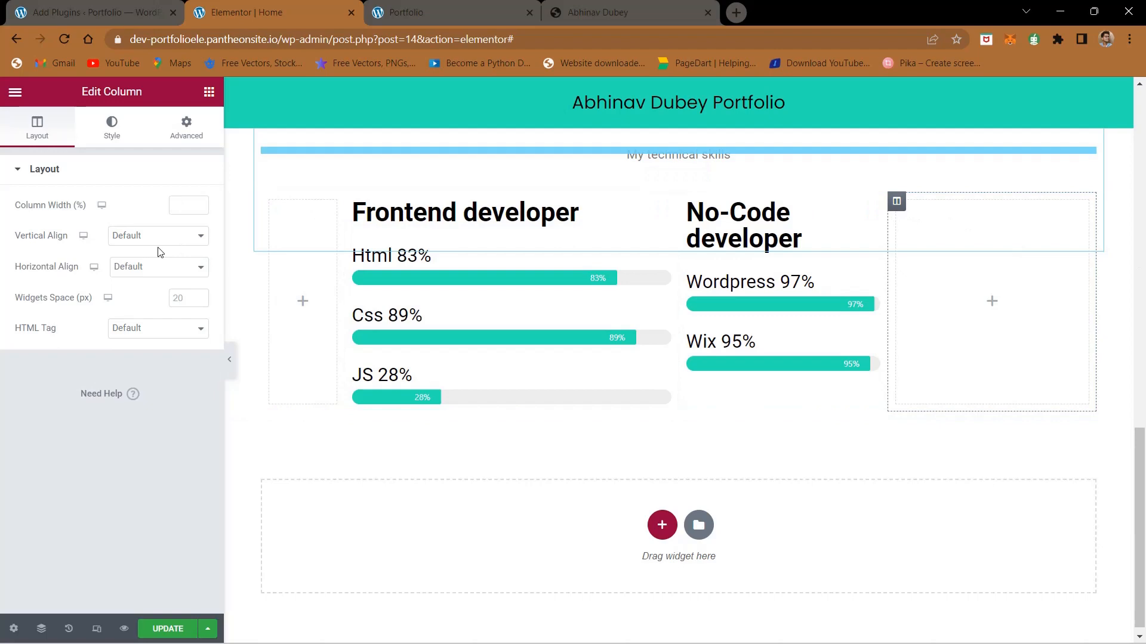
pyautogui.click(172, 211)
pyautogui.write('10')
# Step: Update the page with the narrowed side columns and reload the live portfolio
pyautogui.click(176, 631)
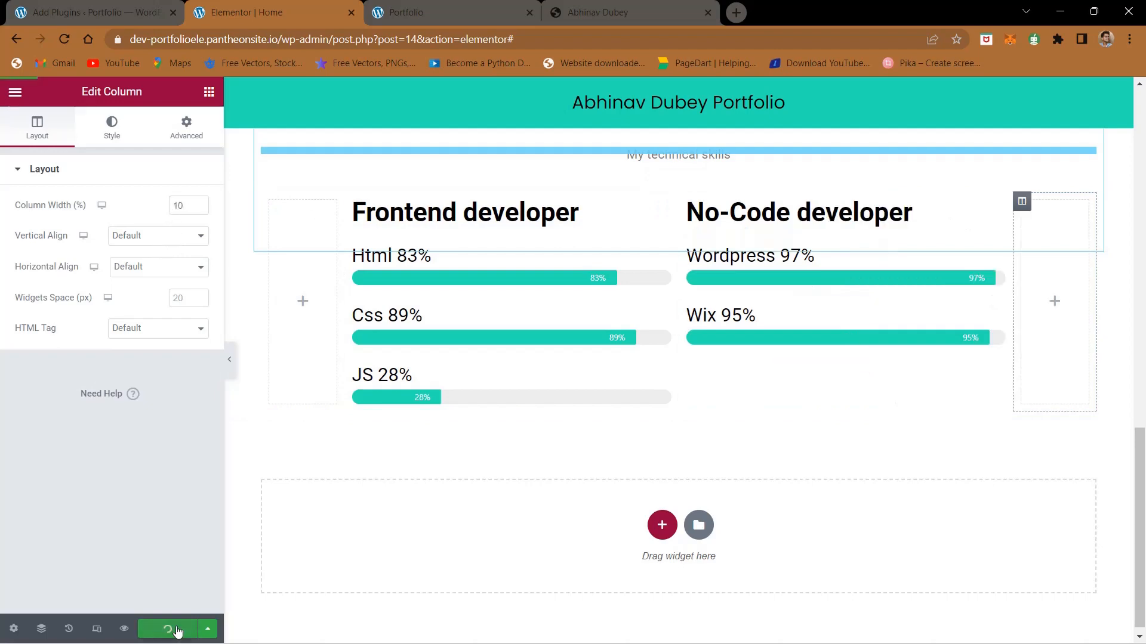
pyautogui.click(477, 5)
pyautogui.click(64, 38)
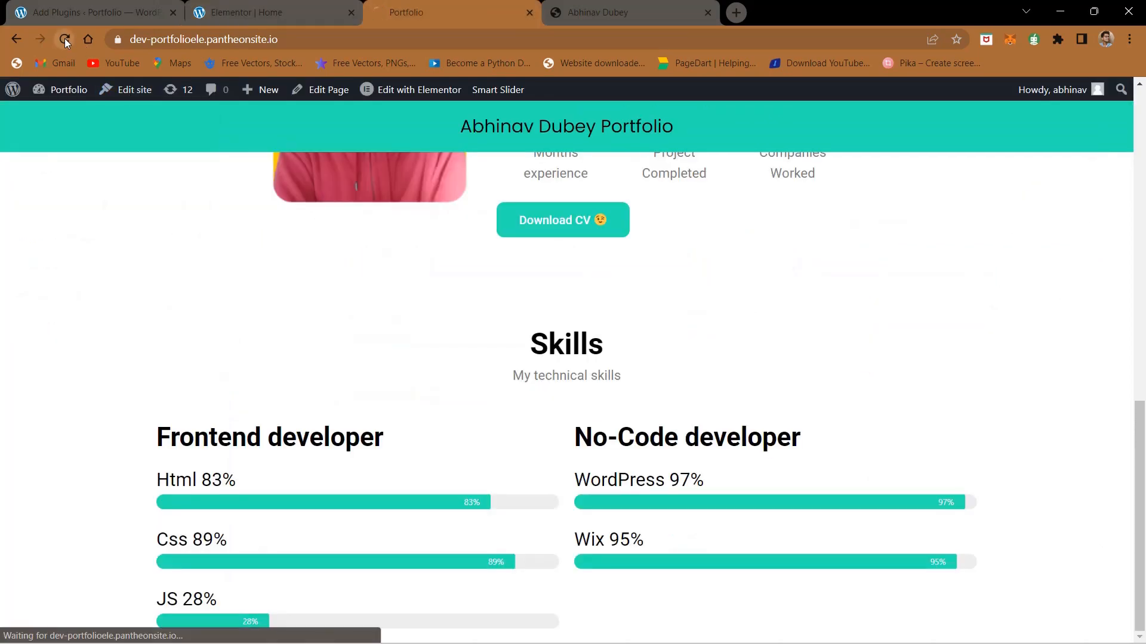
pyautogui.click(130, 6)
pyautogui.click(215, 5)
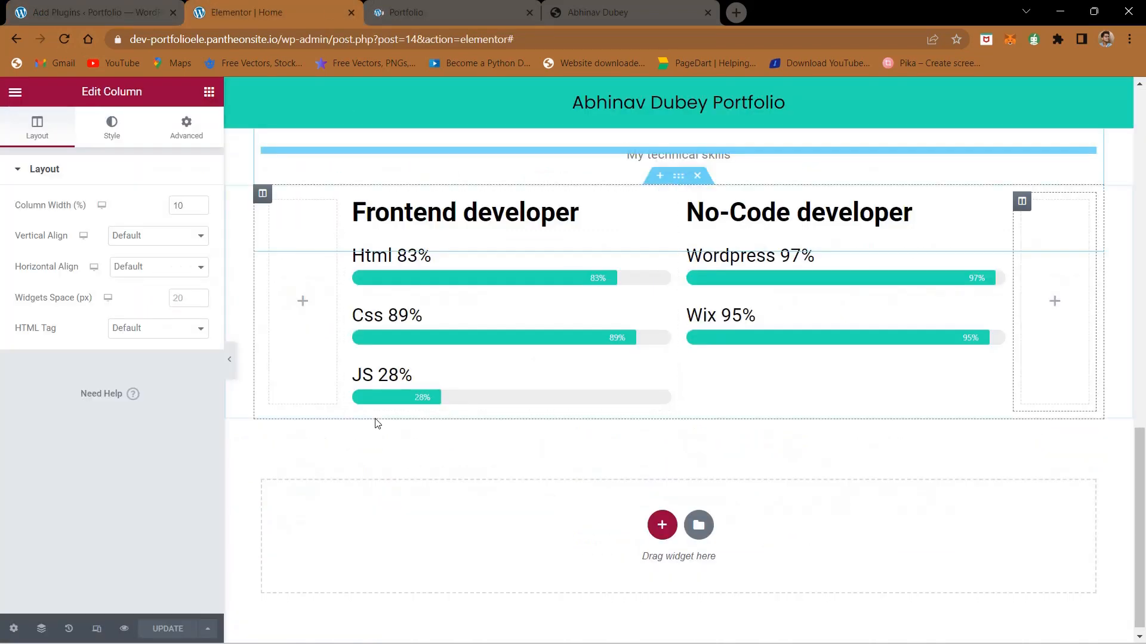
pyautogui.click(434, 5)
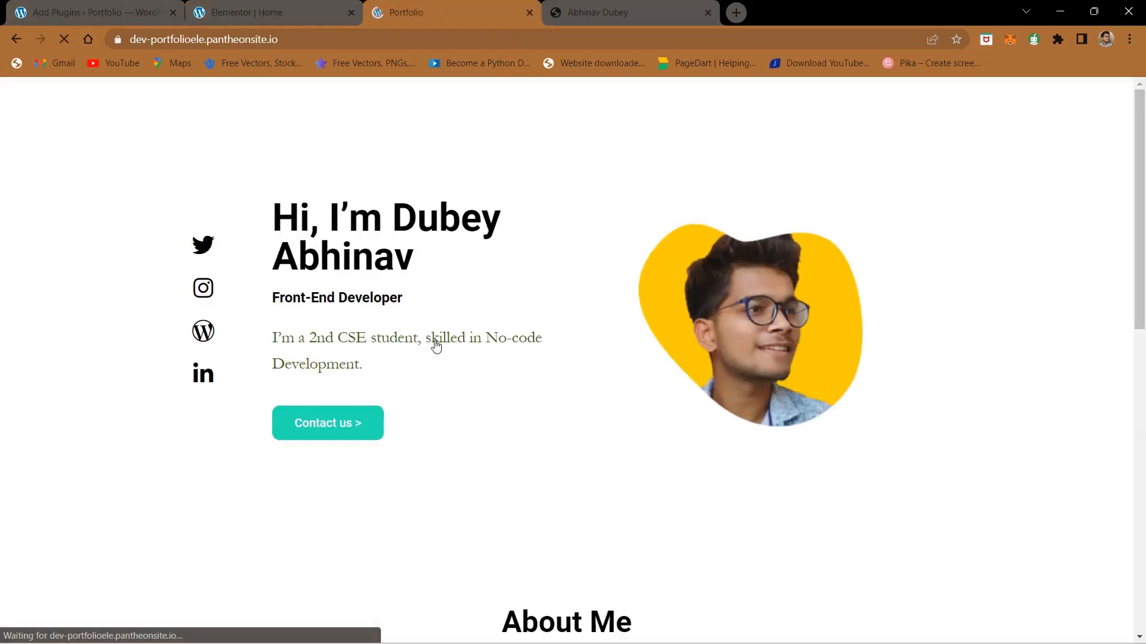